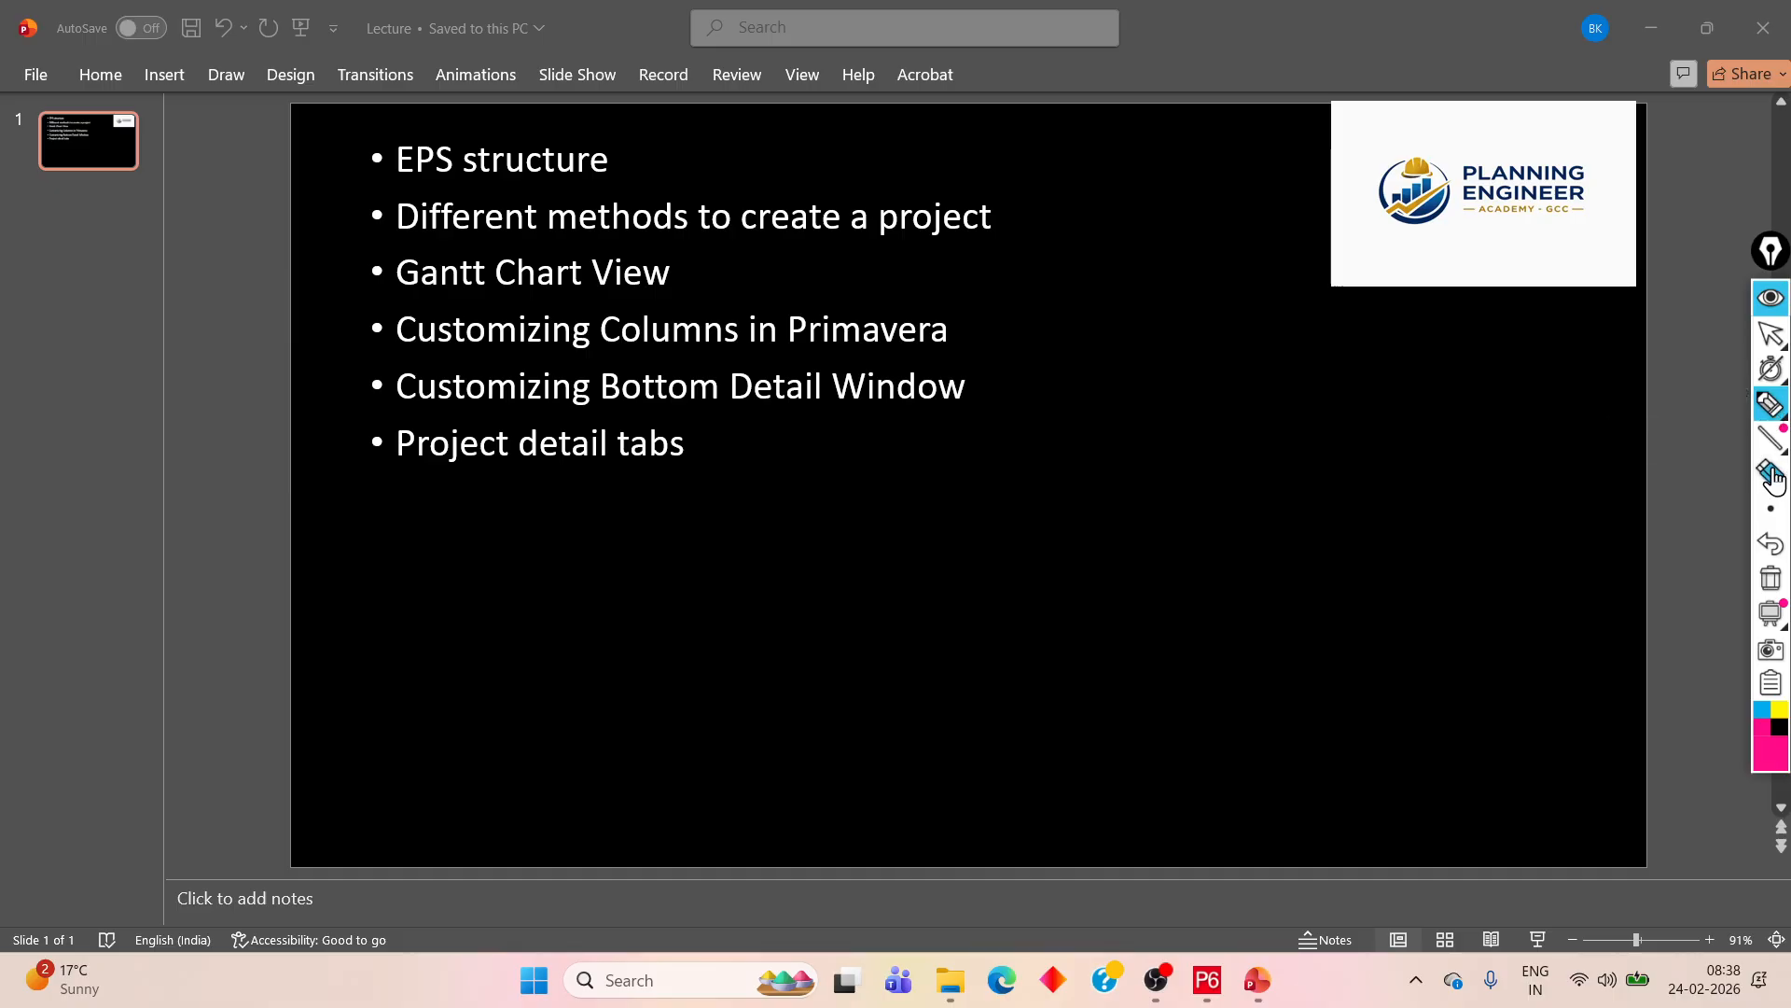
- Switch to Primavera P6 and look through the project list down to the Preparation course for planning Engineer group
left_click(1770, 298)
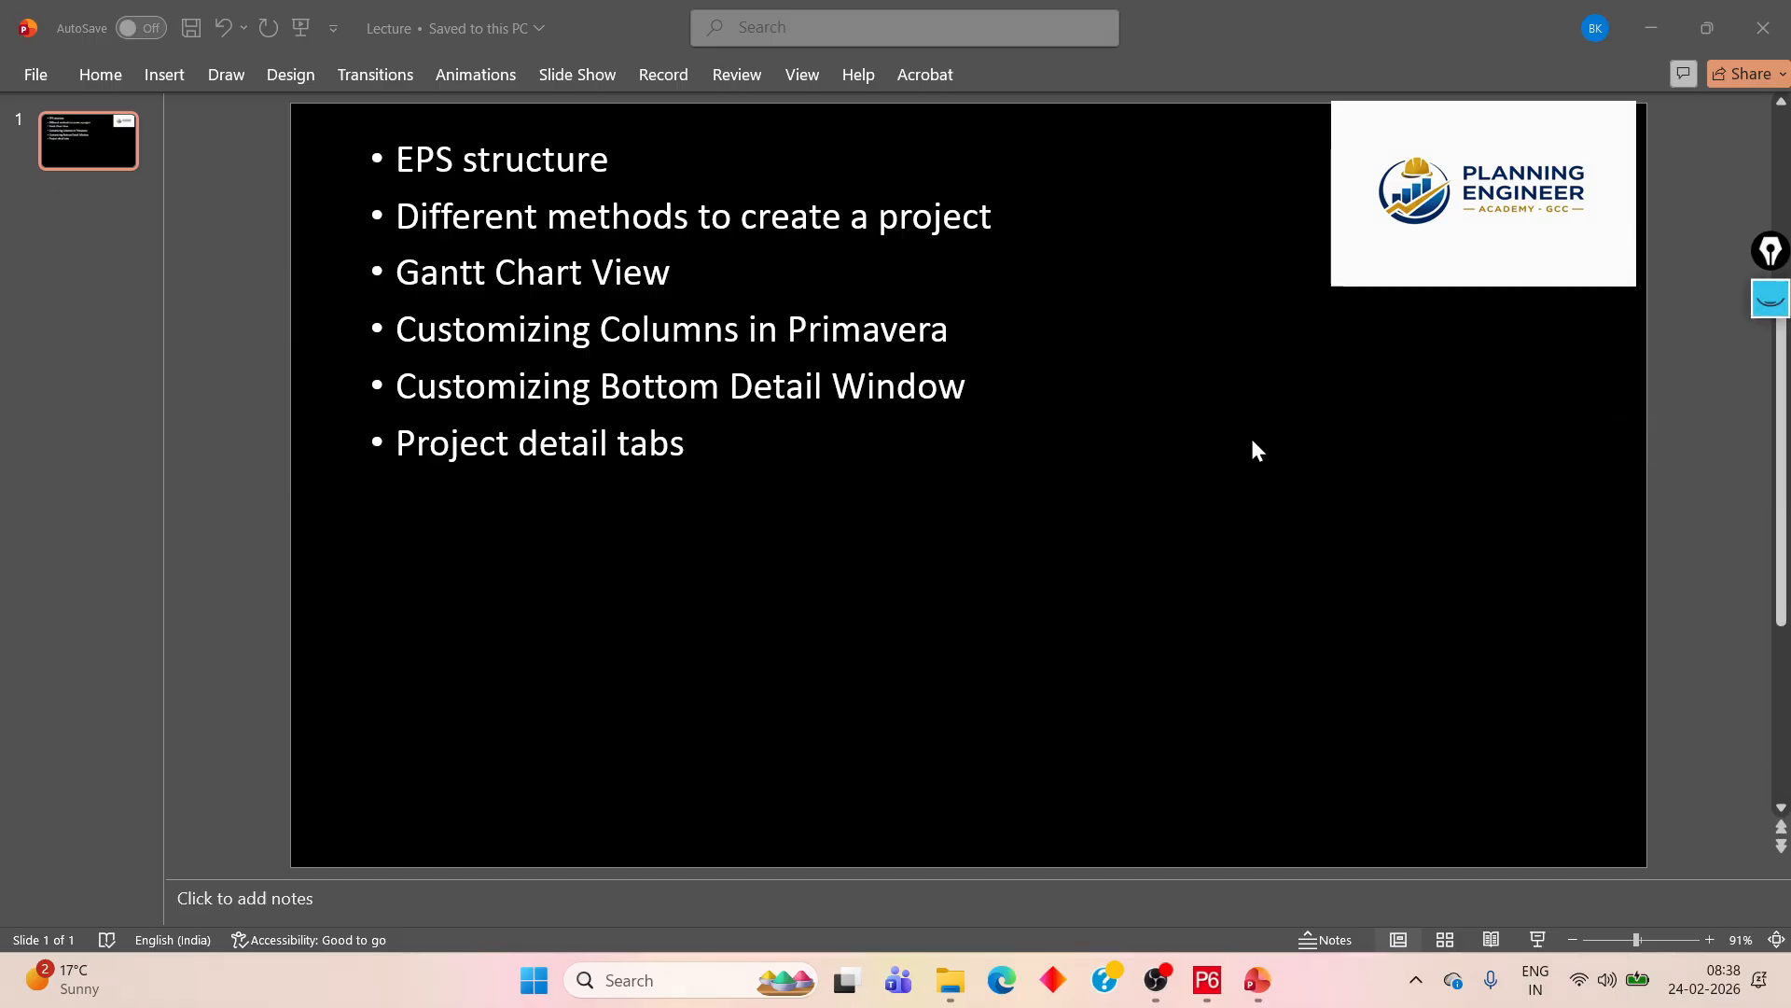
left_click(1207, 980)
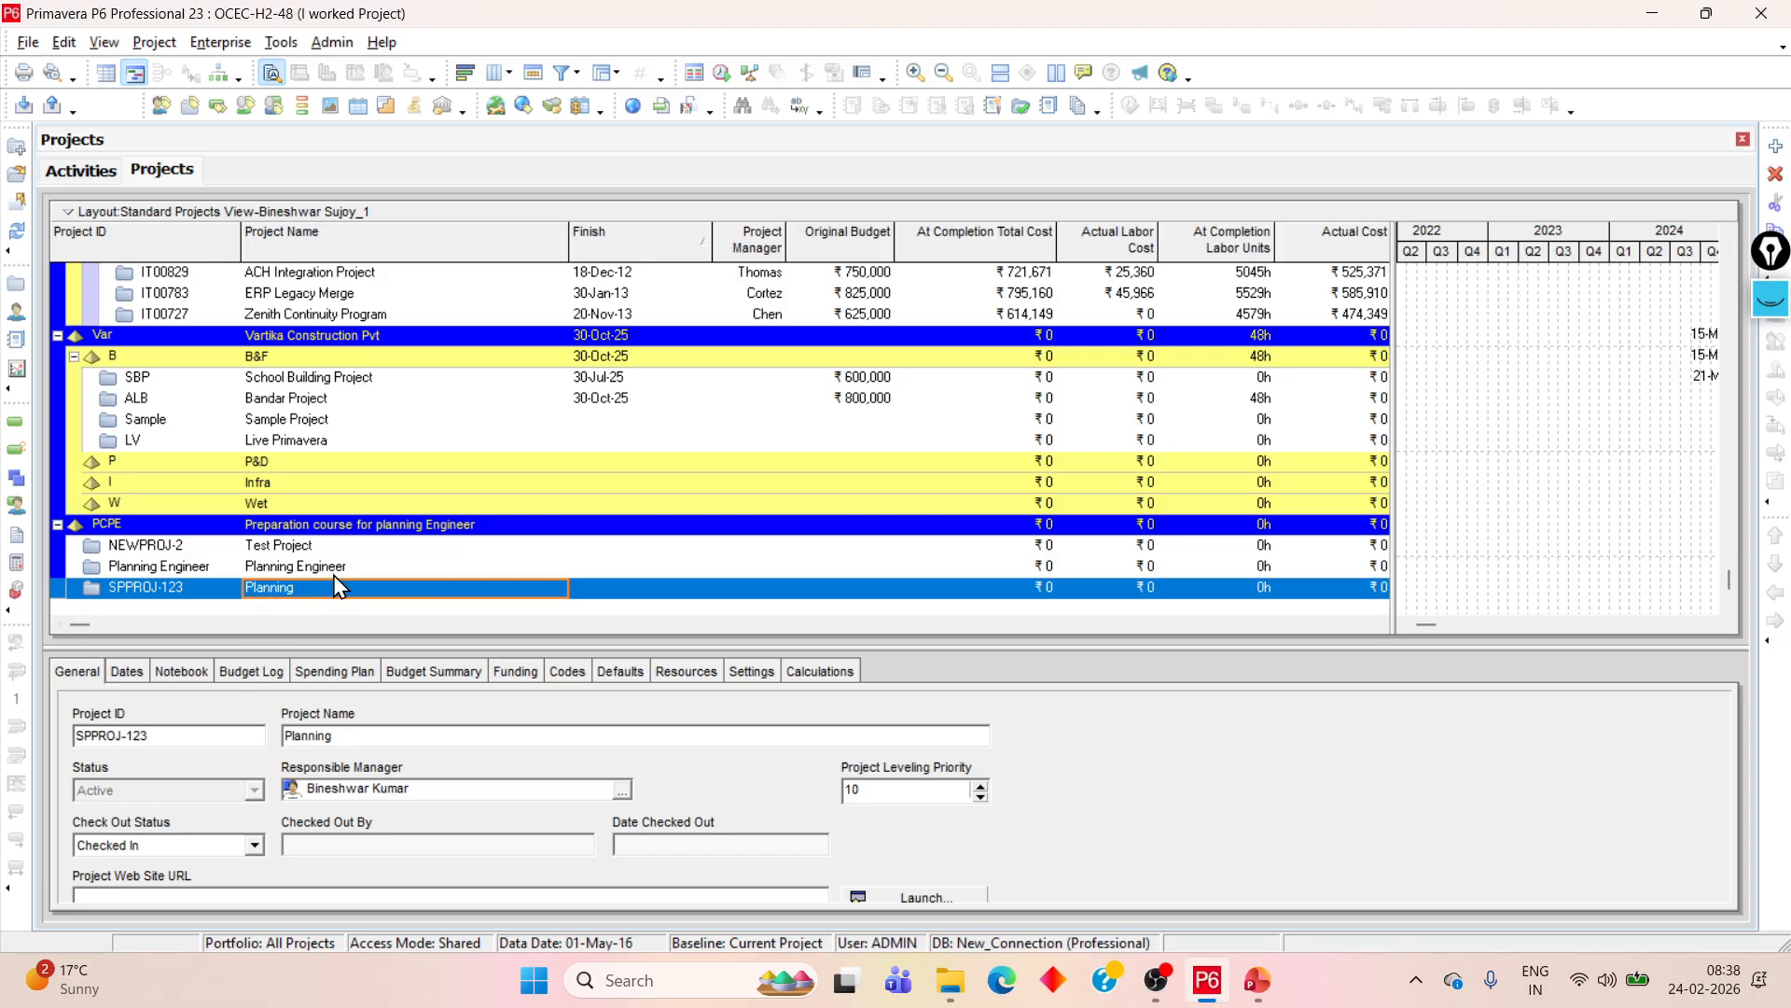
scroll(354, 540, "up", 10)
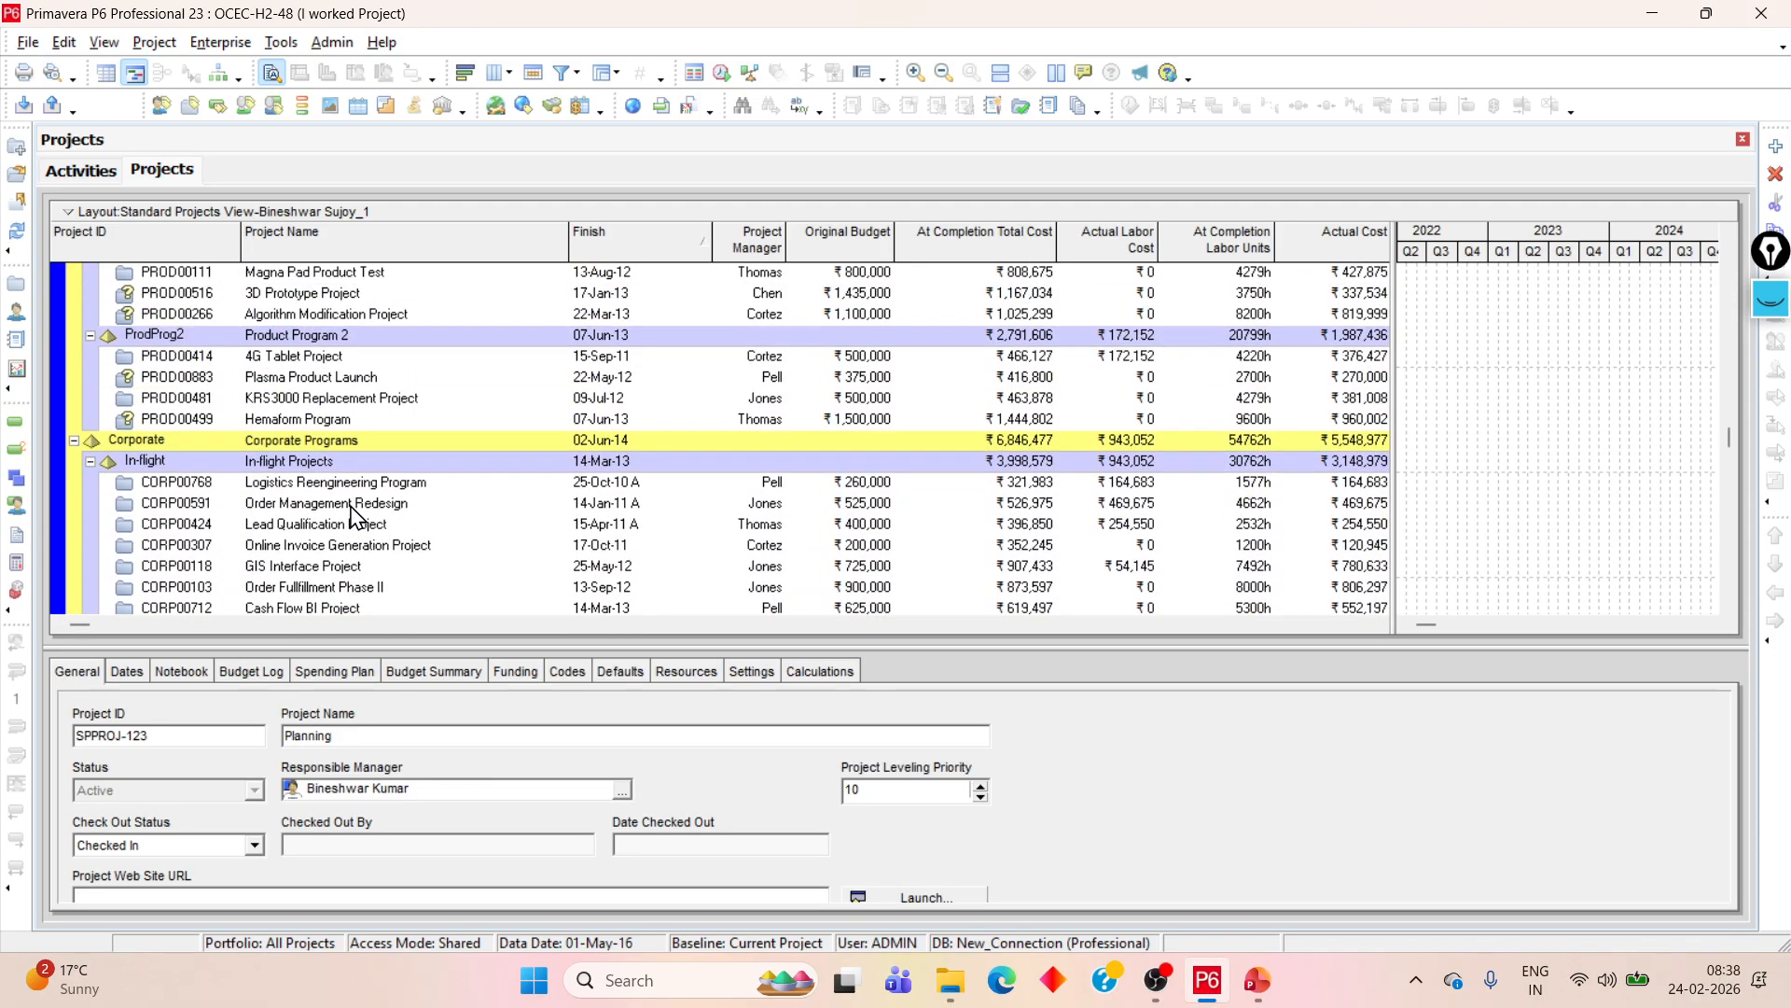
scroll(353, 511, "up", 3)
scroll(352, 509, "down", 10)
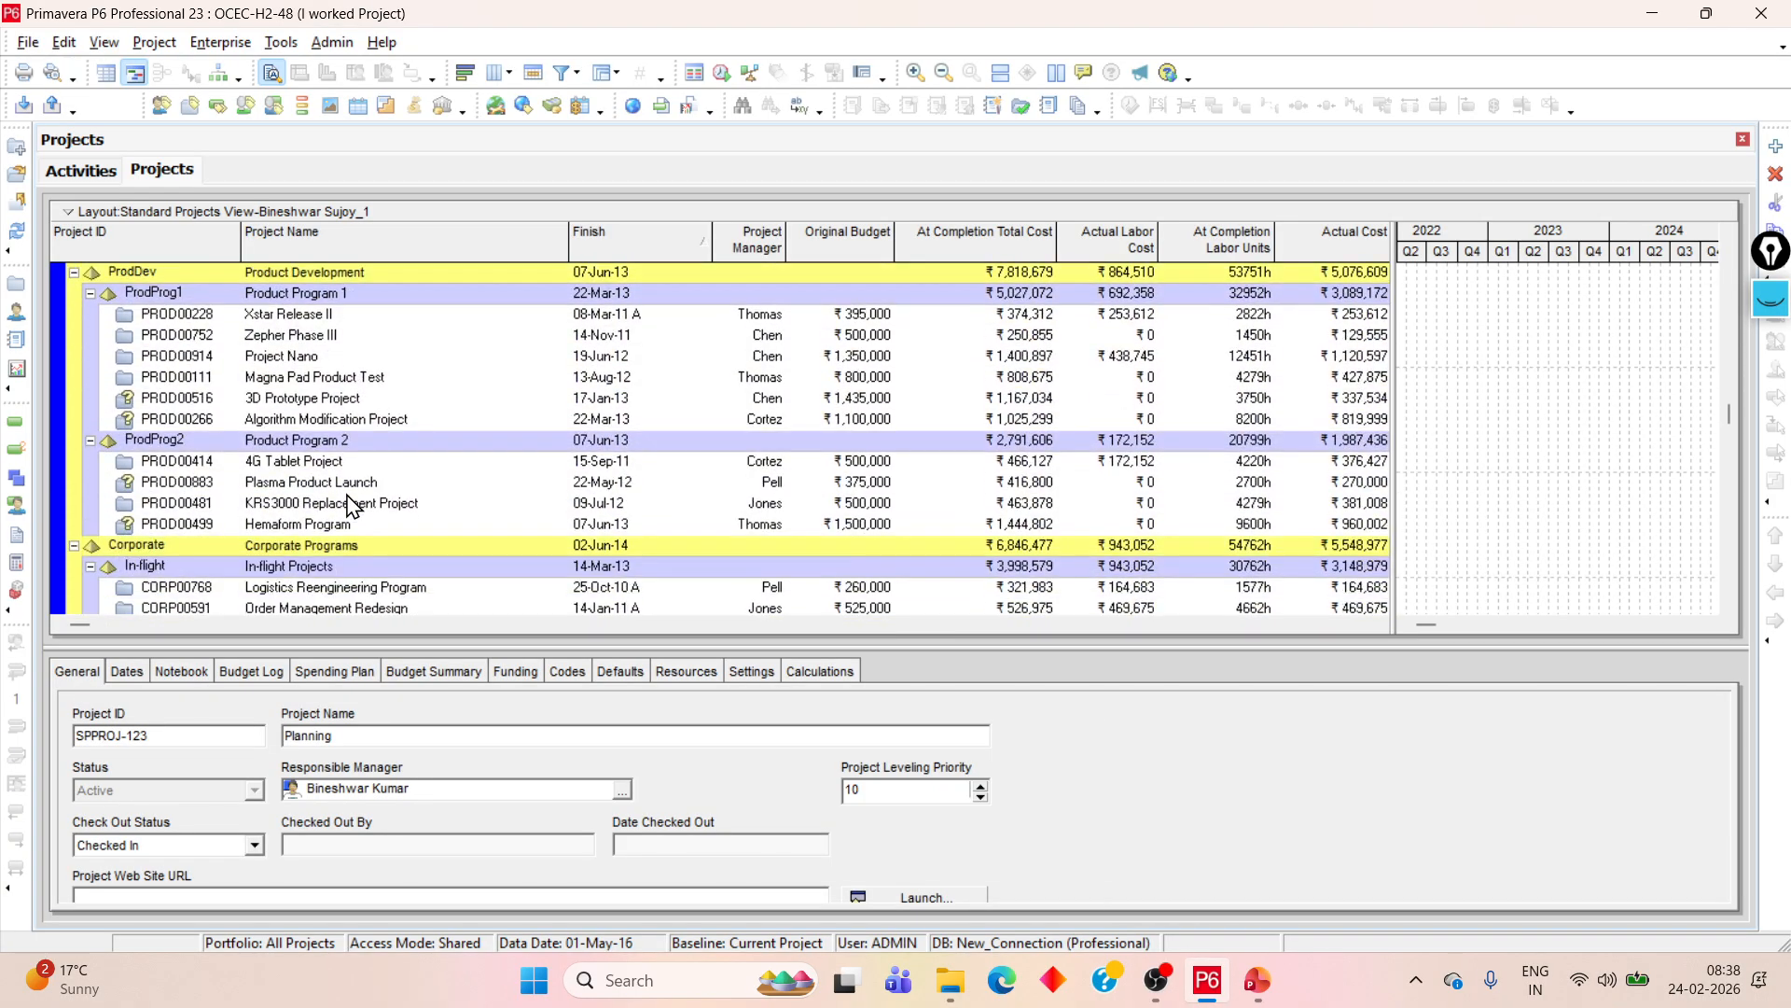
scroll(353, 507, "down", 6)
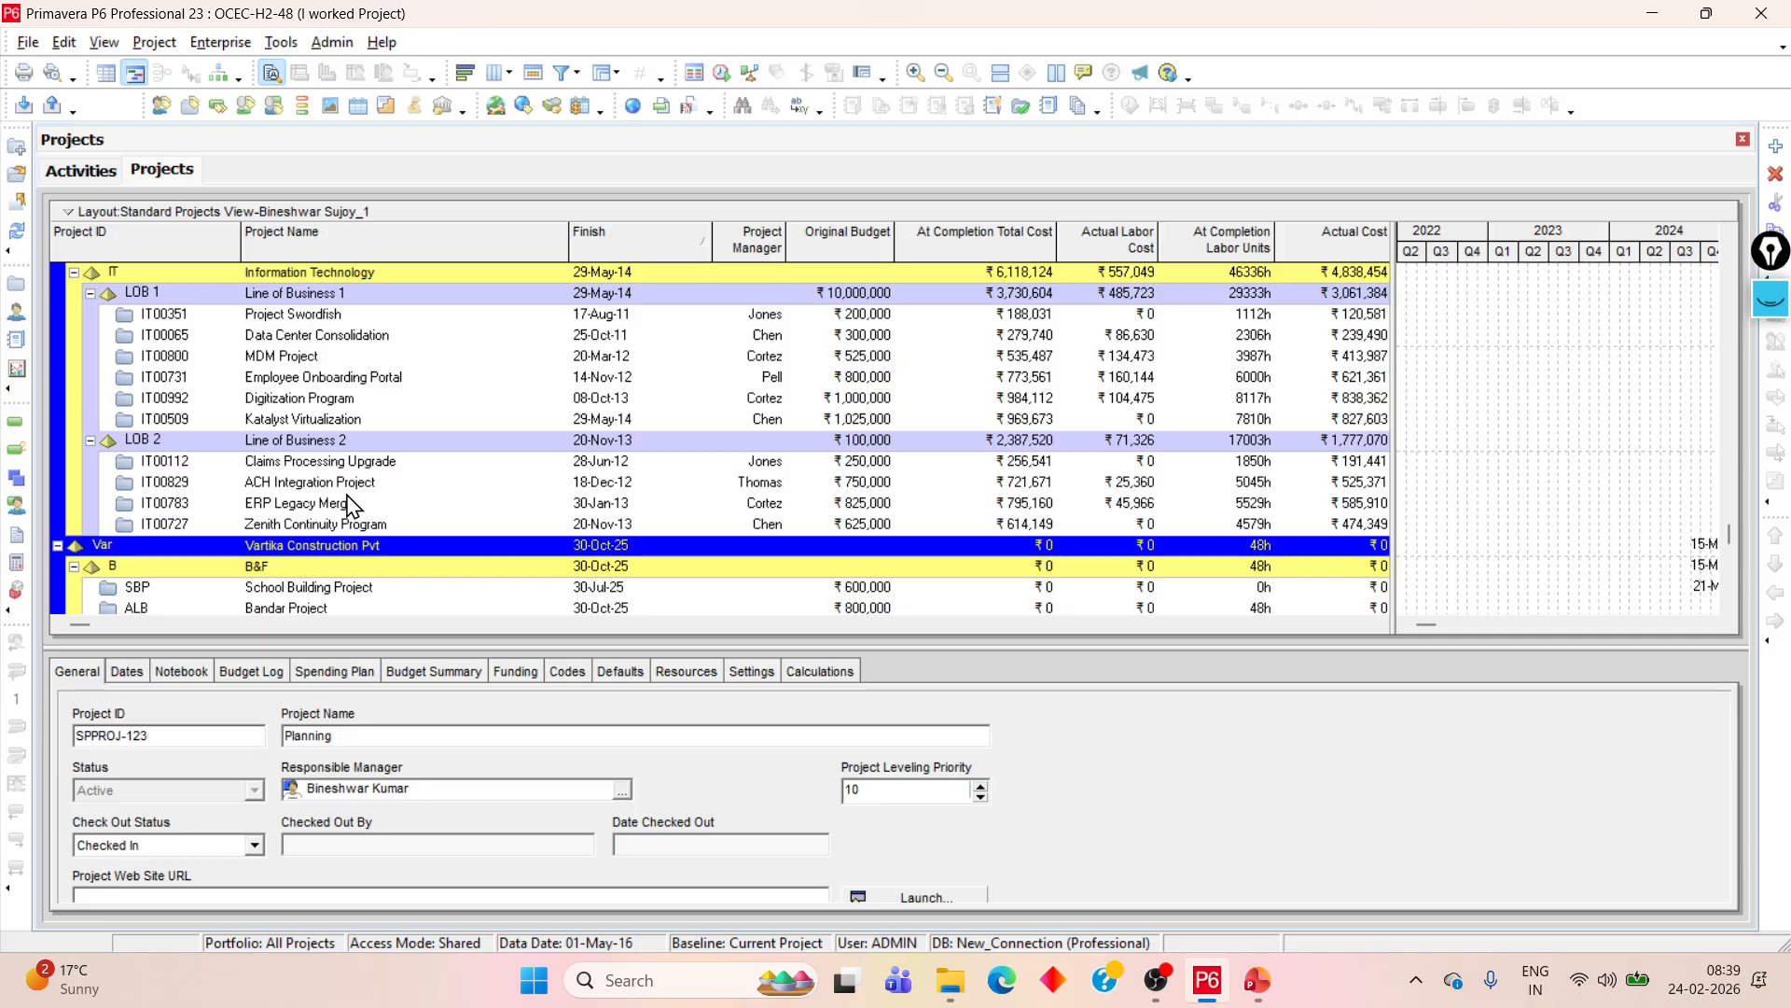
scroll(351, 505, "down", 3)
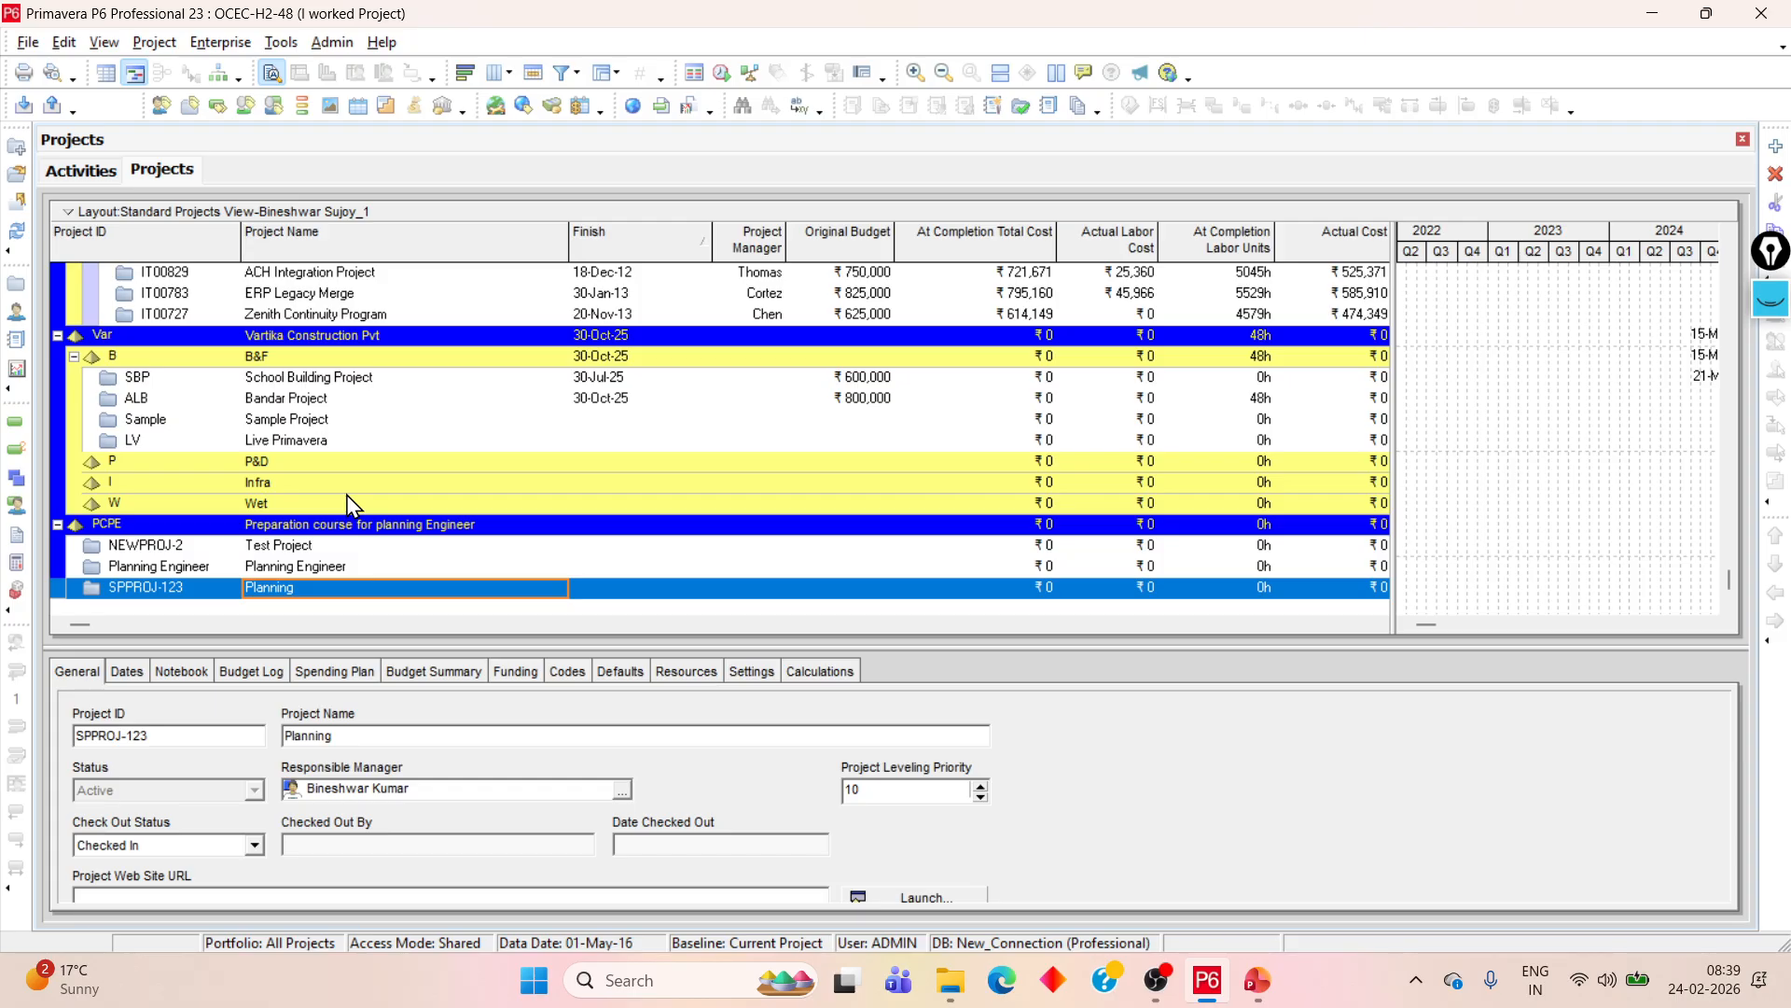
left_click(200, 45)
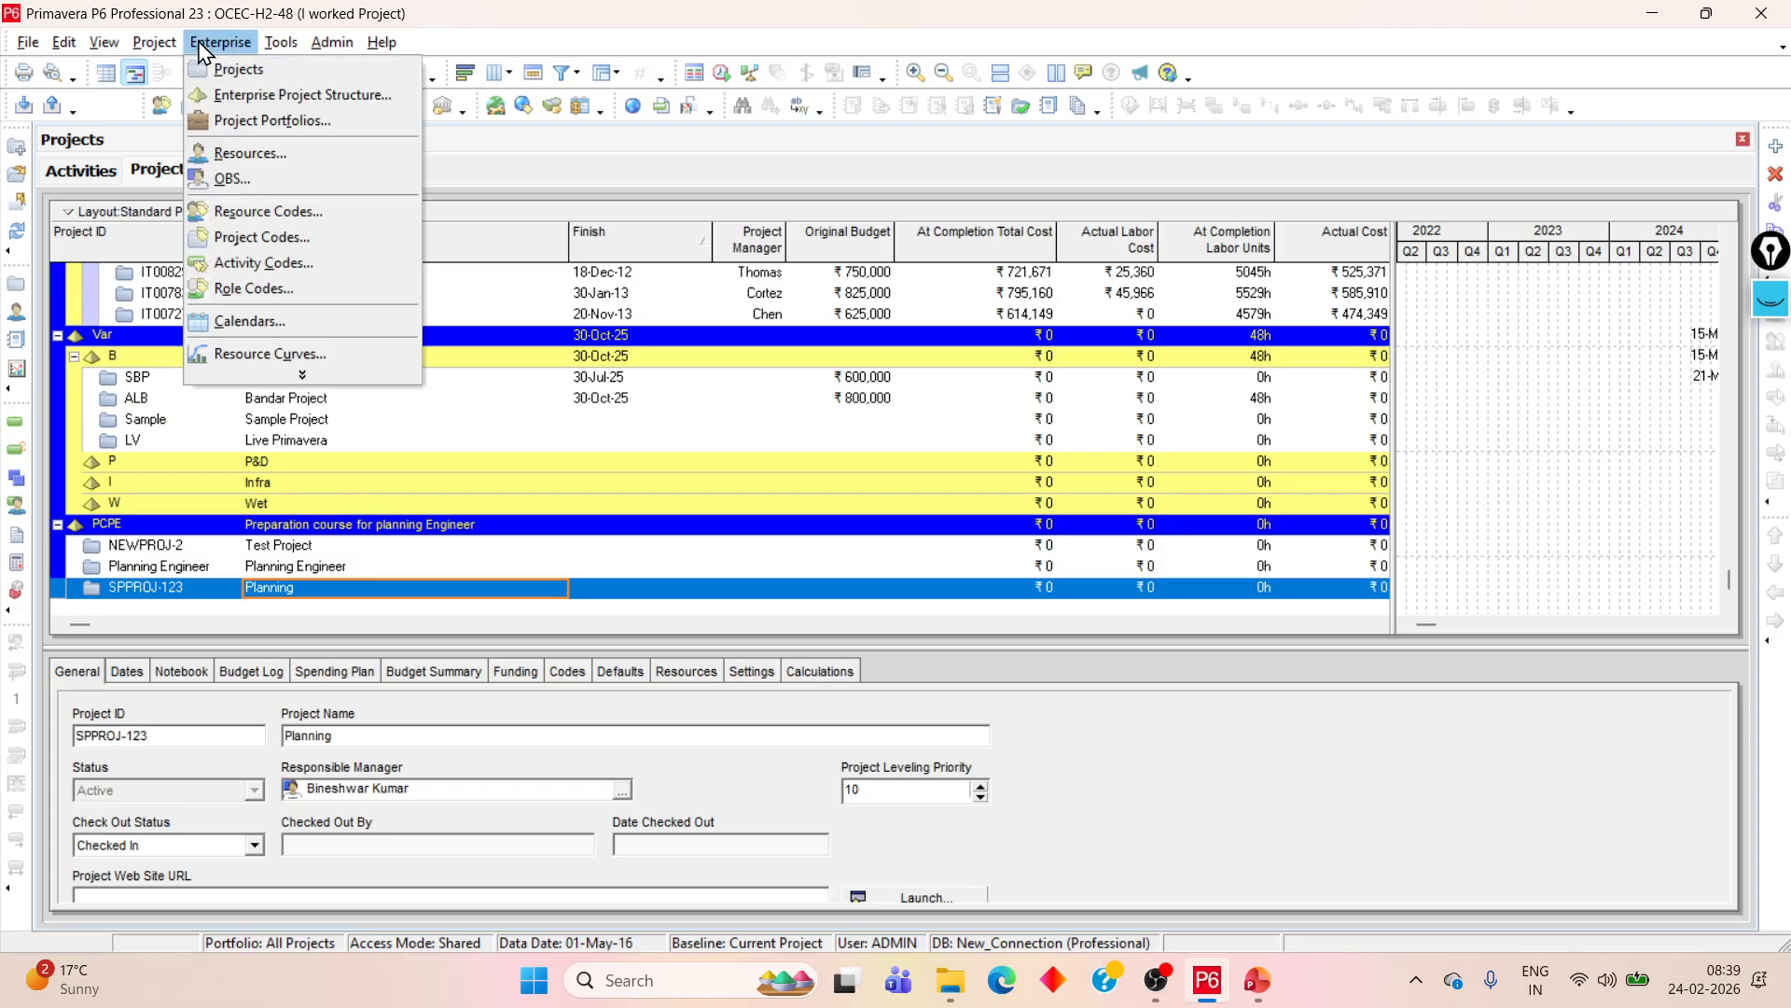
left_click(308, 96)
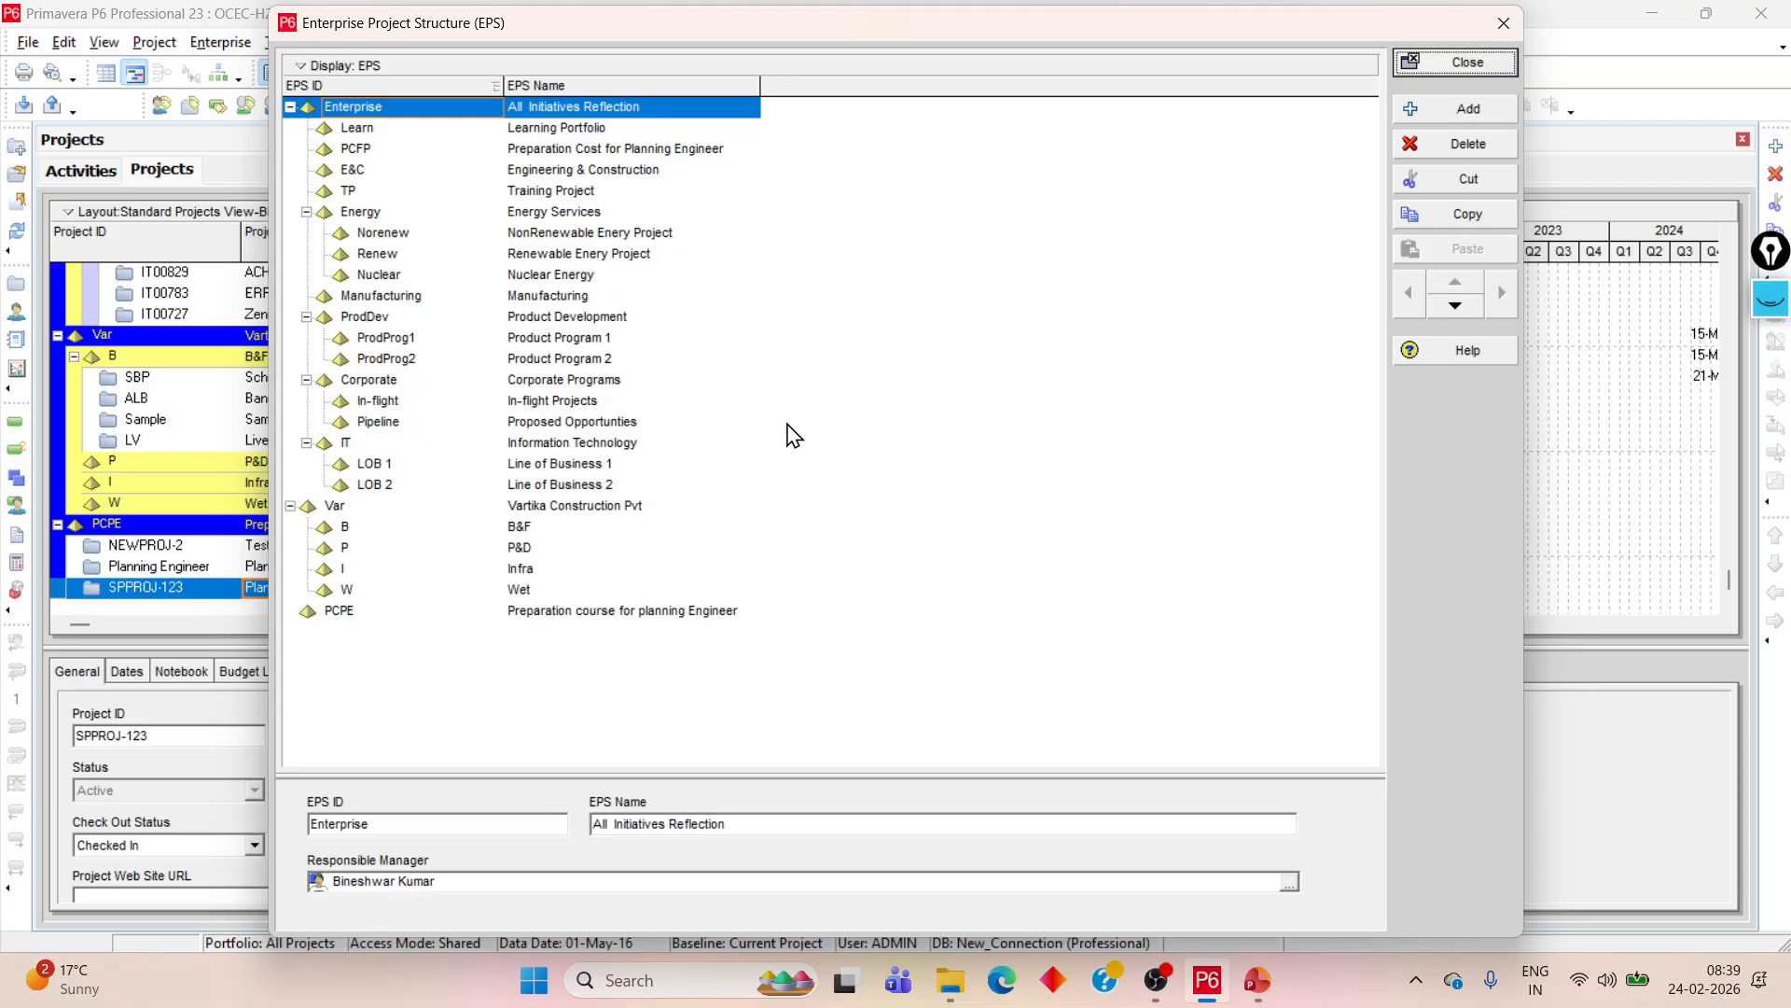
left_click(307, 67)
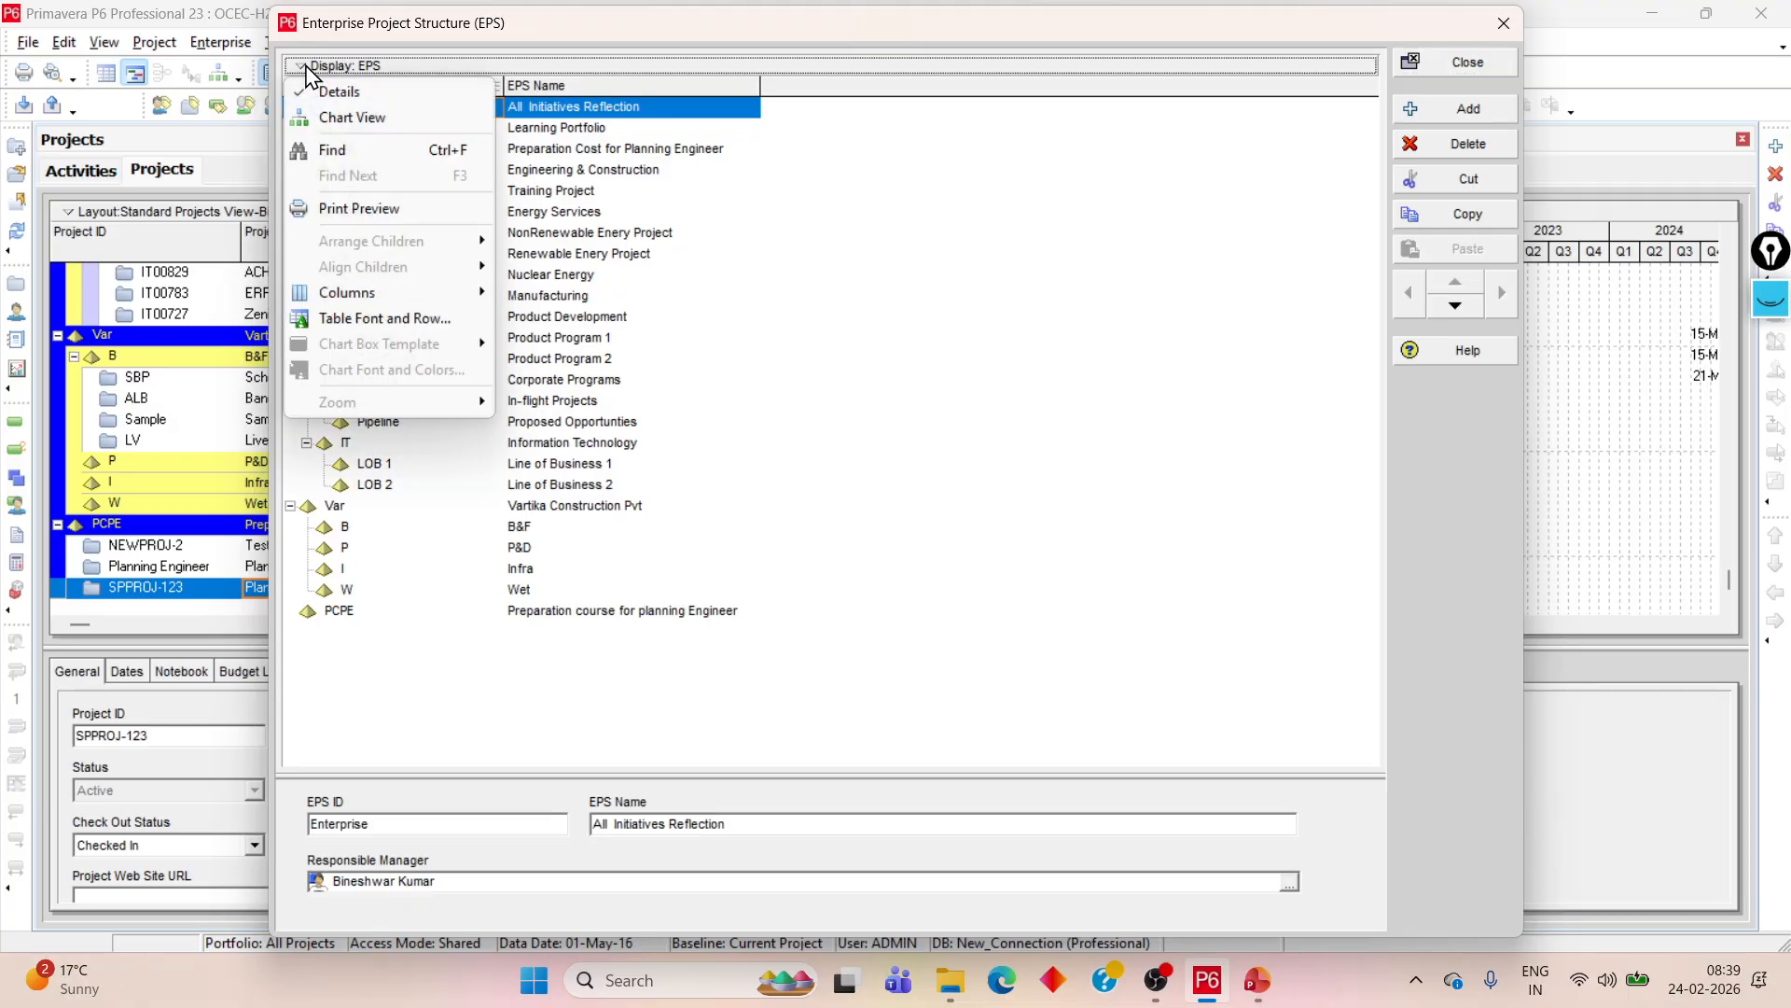
left_click(1497, 23)
left_click(1502, 23)
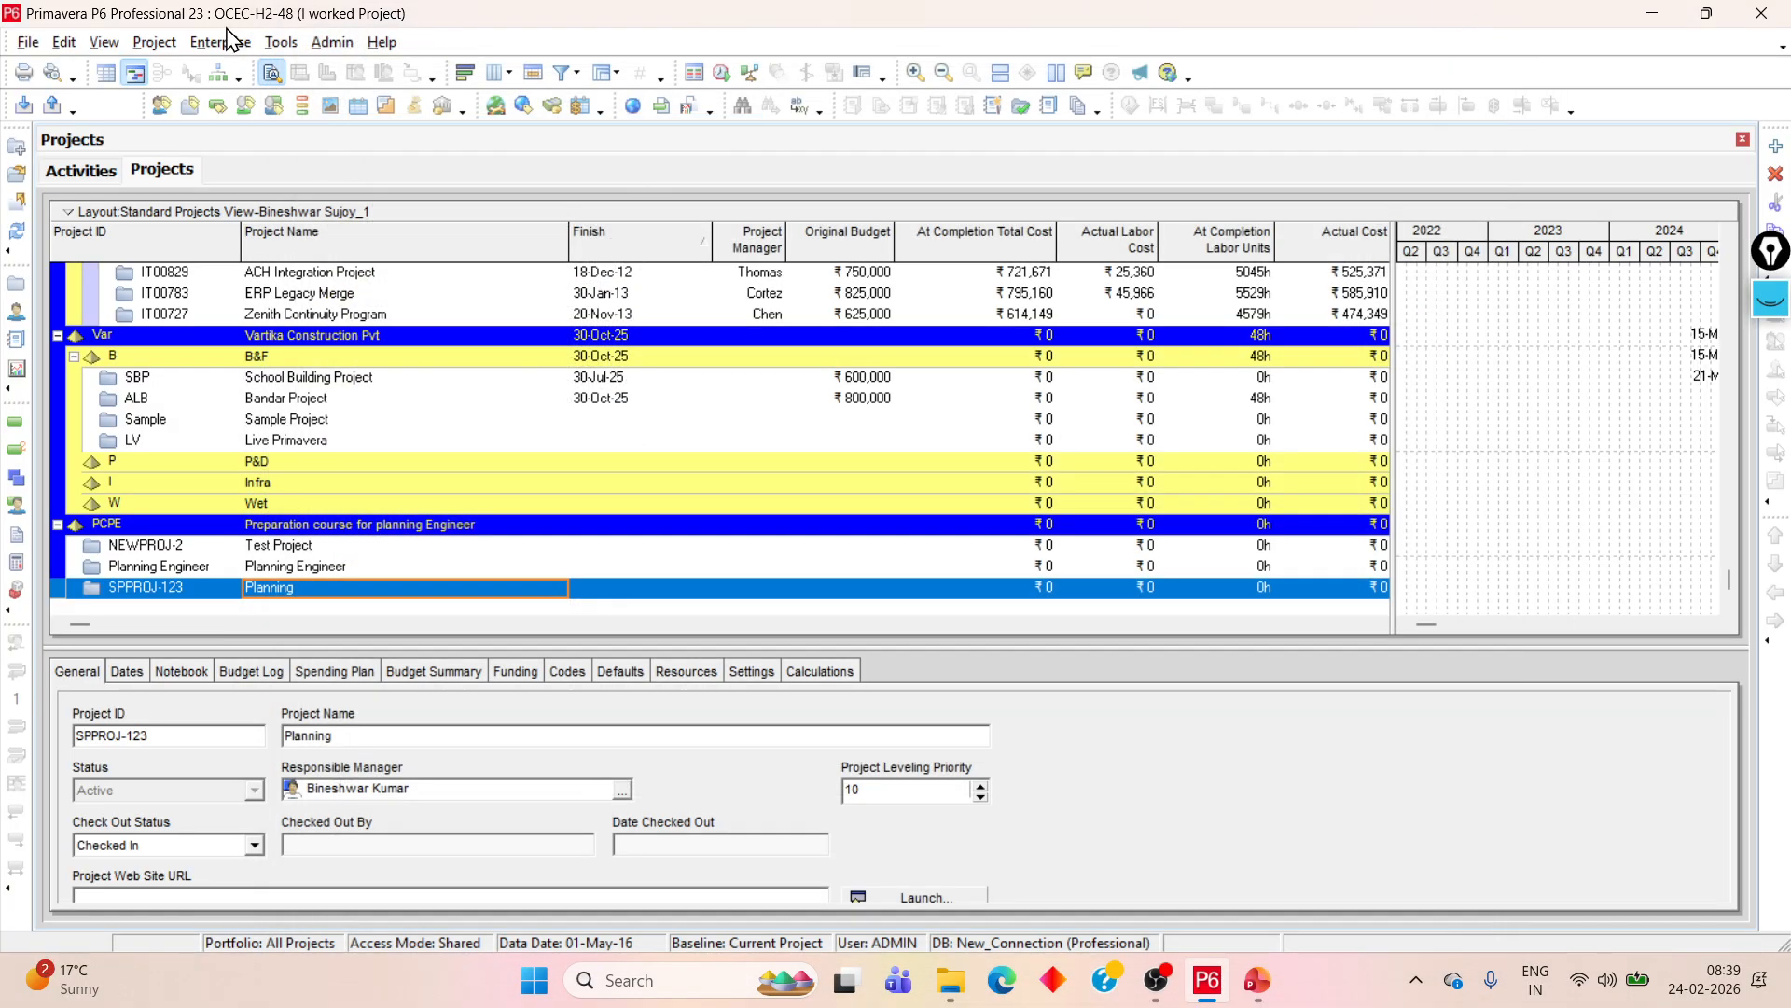
- Open the Enterprise Project Structure and go through its nodes, from Learning Portfolio down to Line of Business 2
left_click(218, 43)
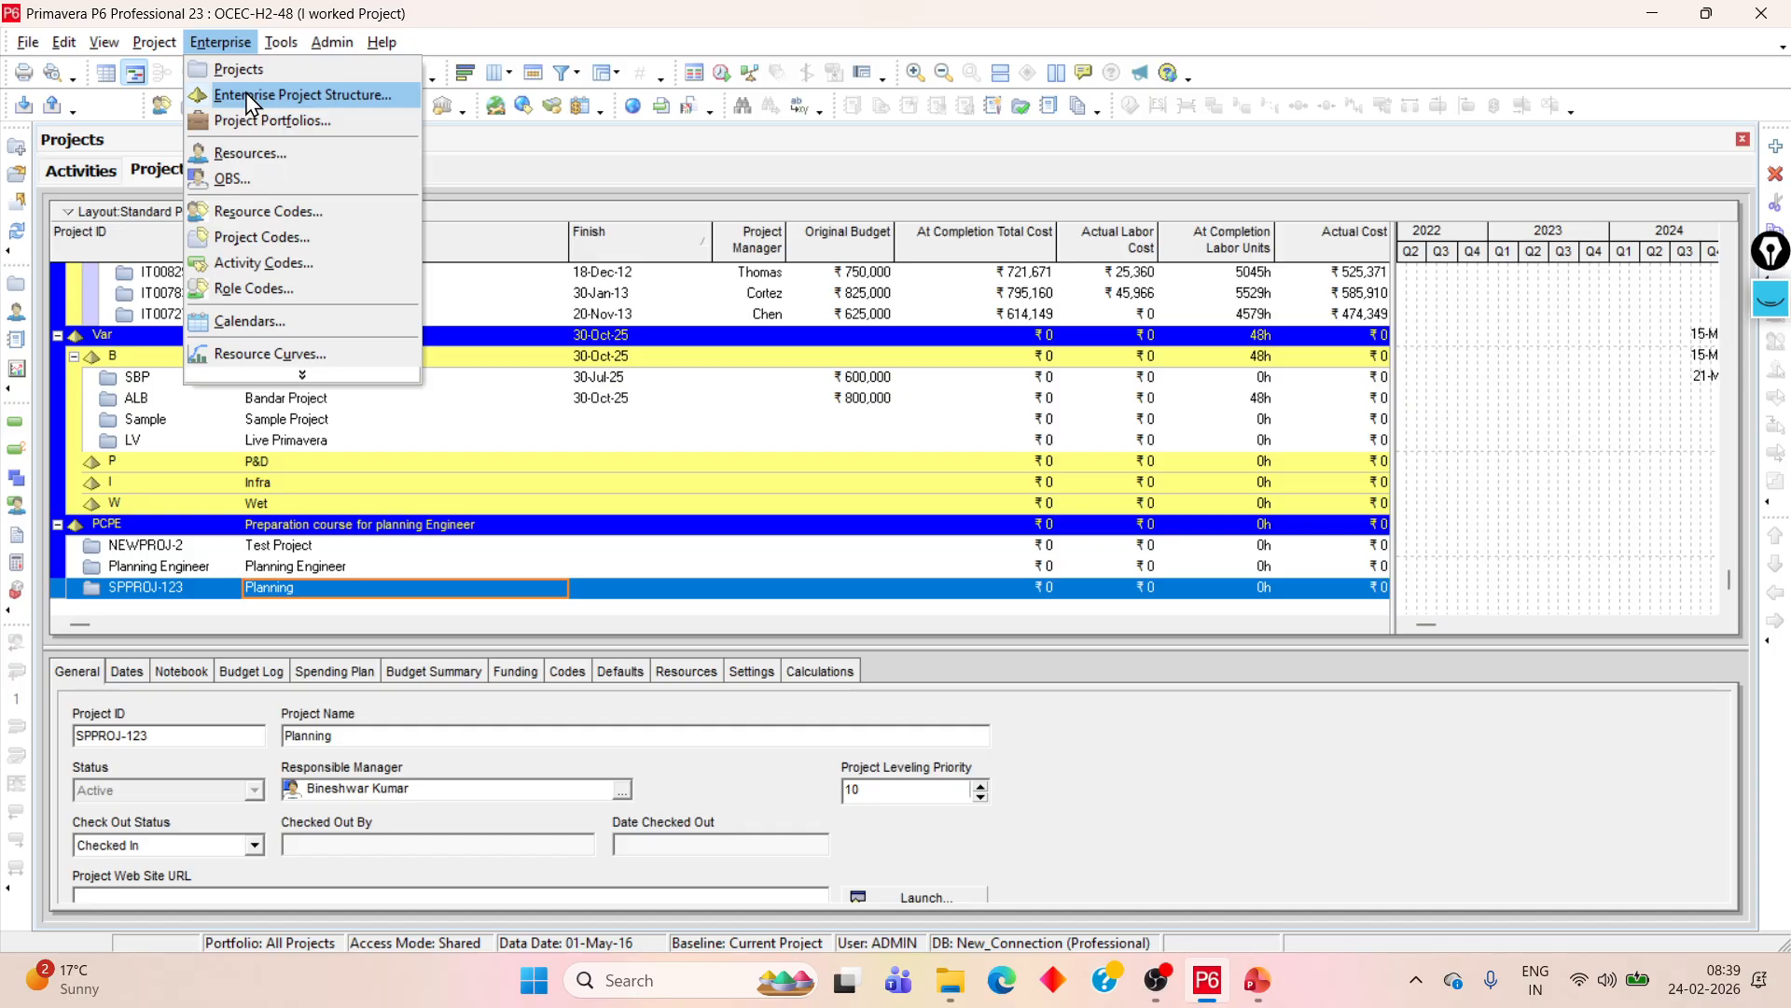
left_click(252, 97)
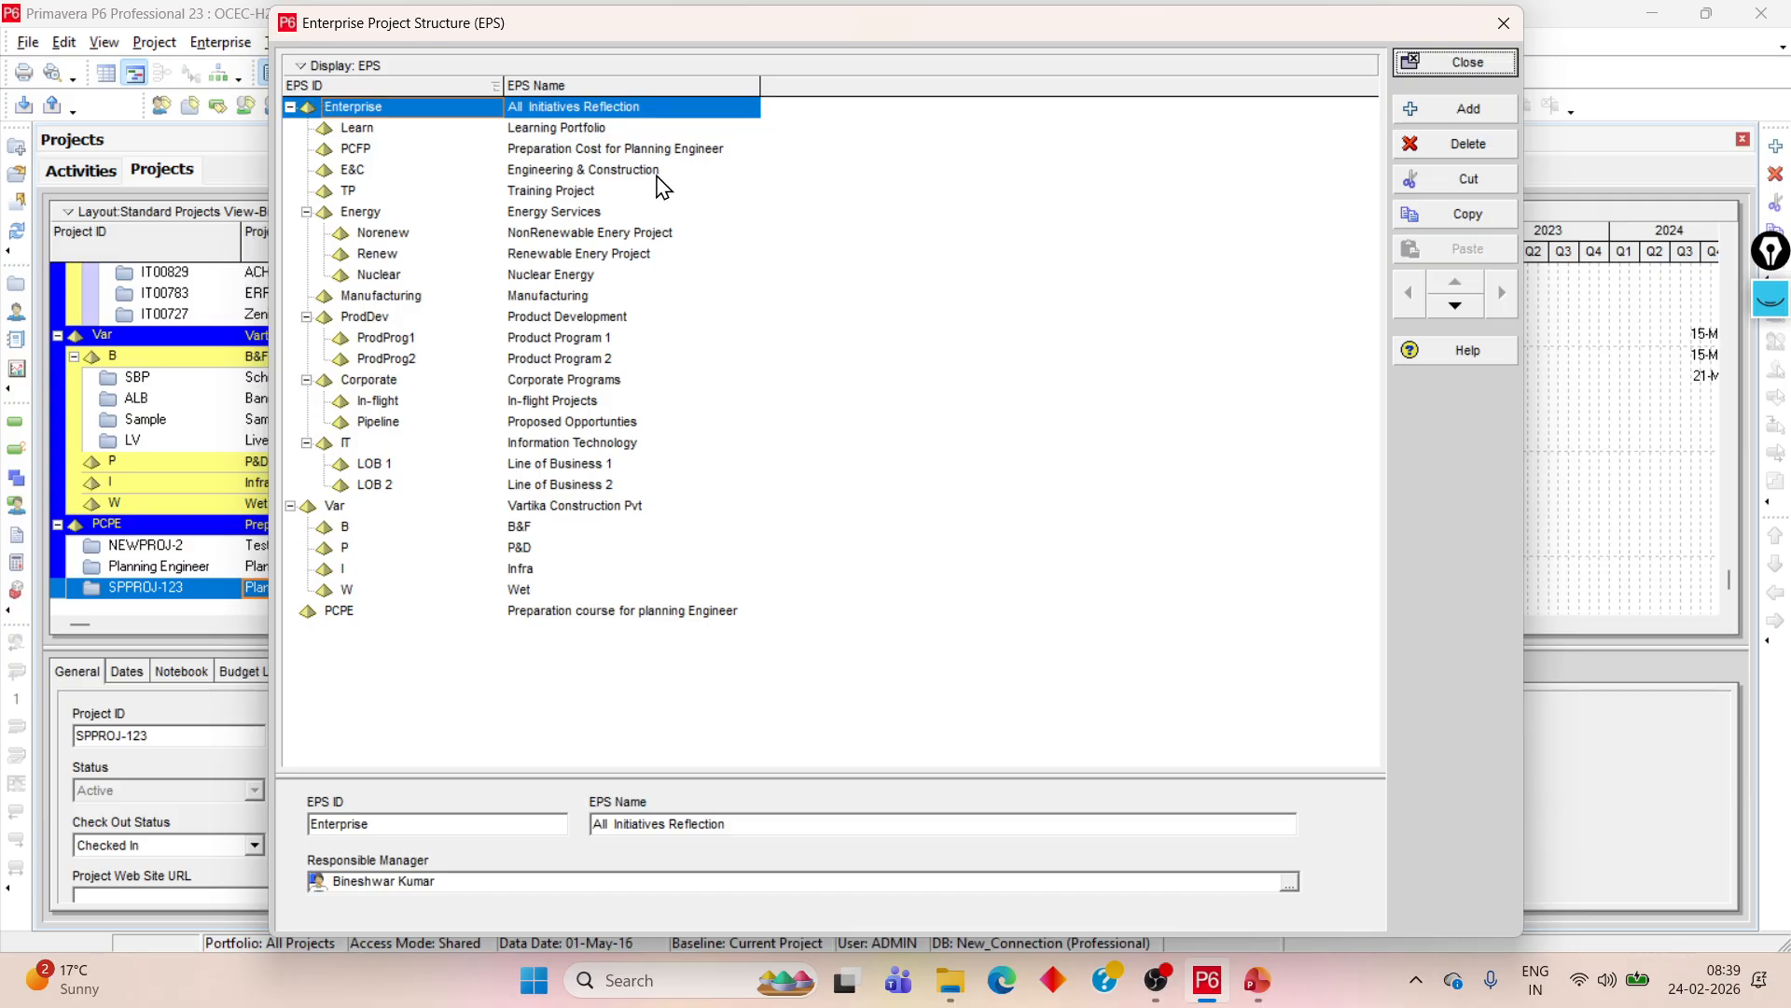
left_click(581, 124)
left_click(580, 153)
left_click(579, 193)
left_click(575, 253)
left_click(572, 362)
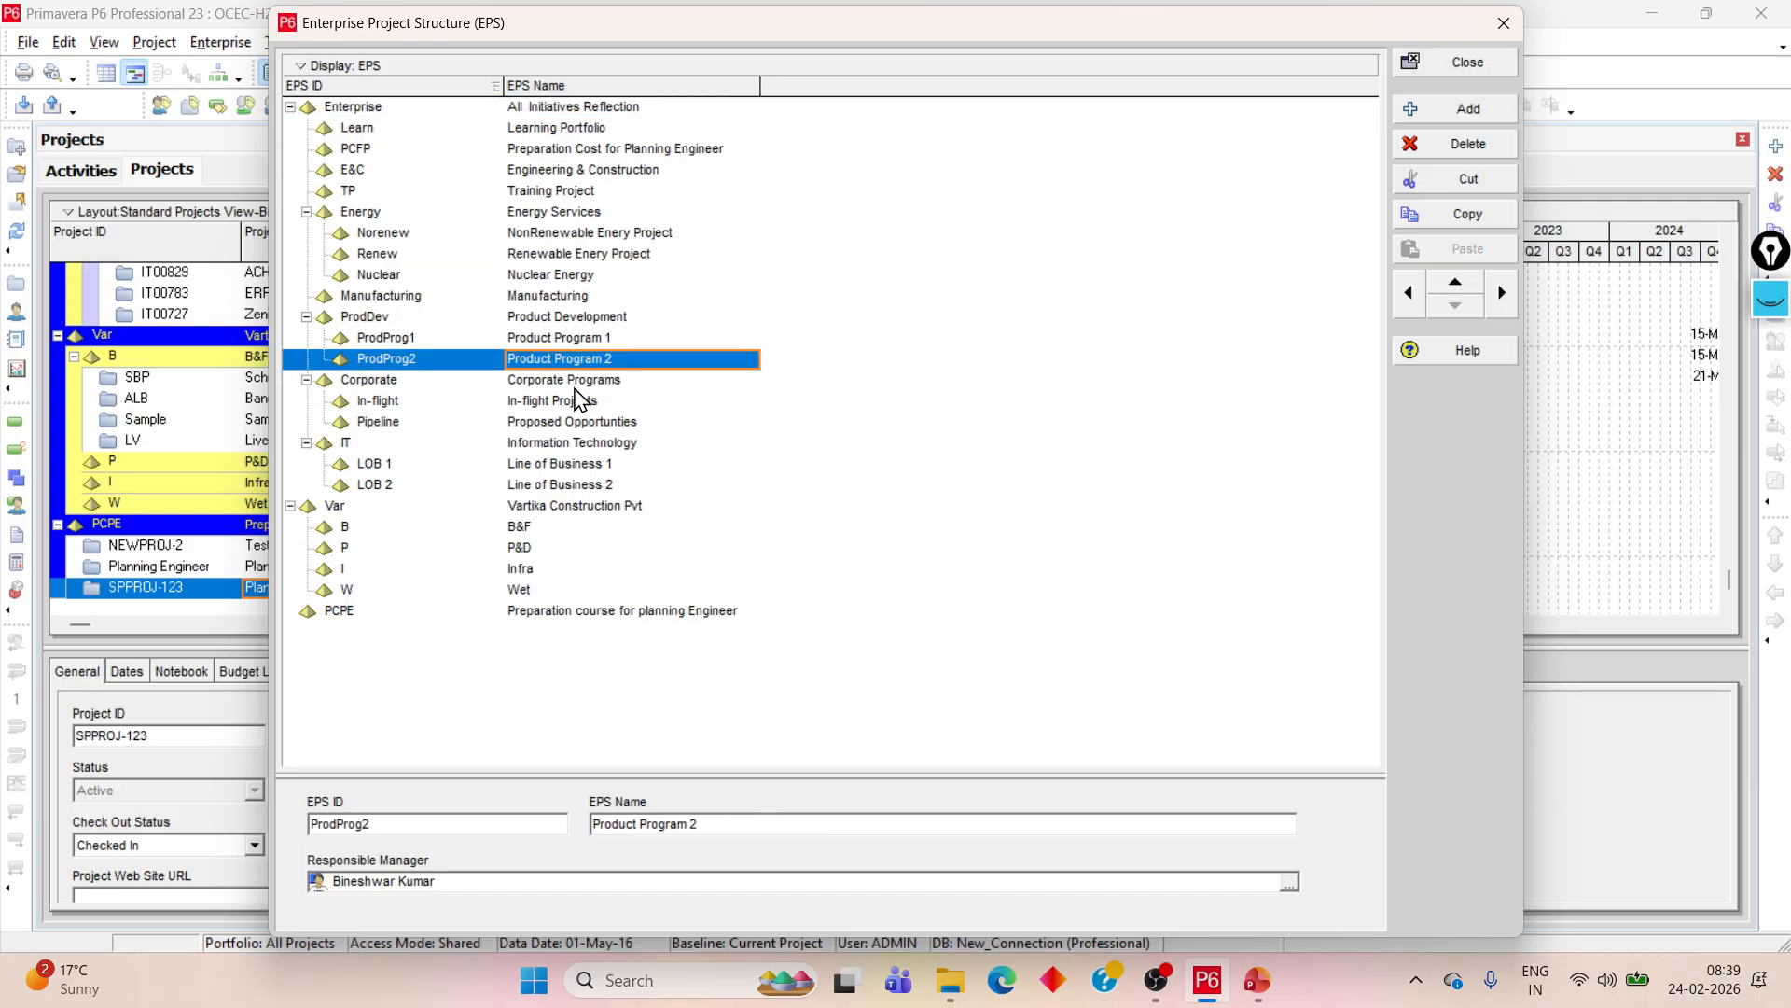
left_click(571, 417)
left_click(555, 486)
left_click(536, 193)
- Show the Enterprise Project Structure as a chart and widen the dialog on both sides to nearly full screen width
left_click(336, 65)
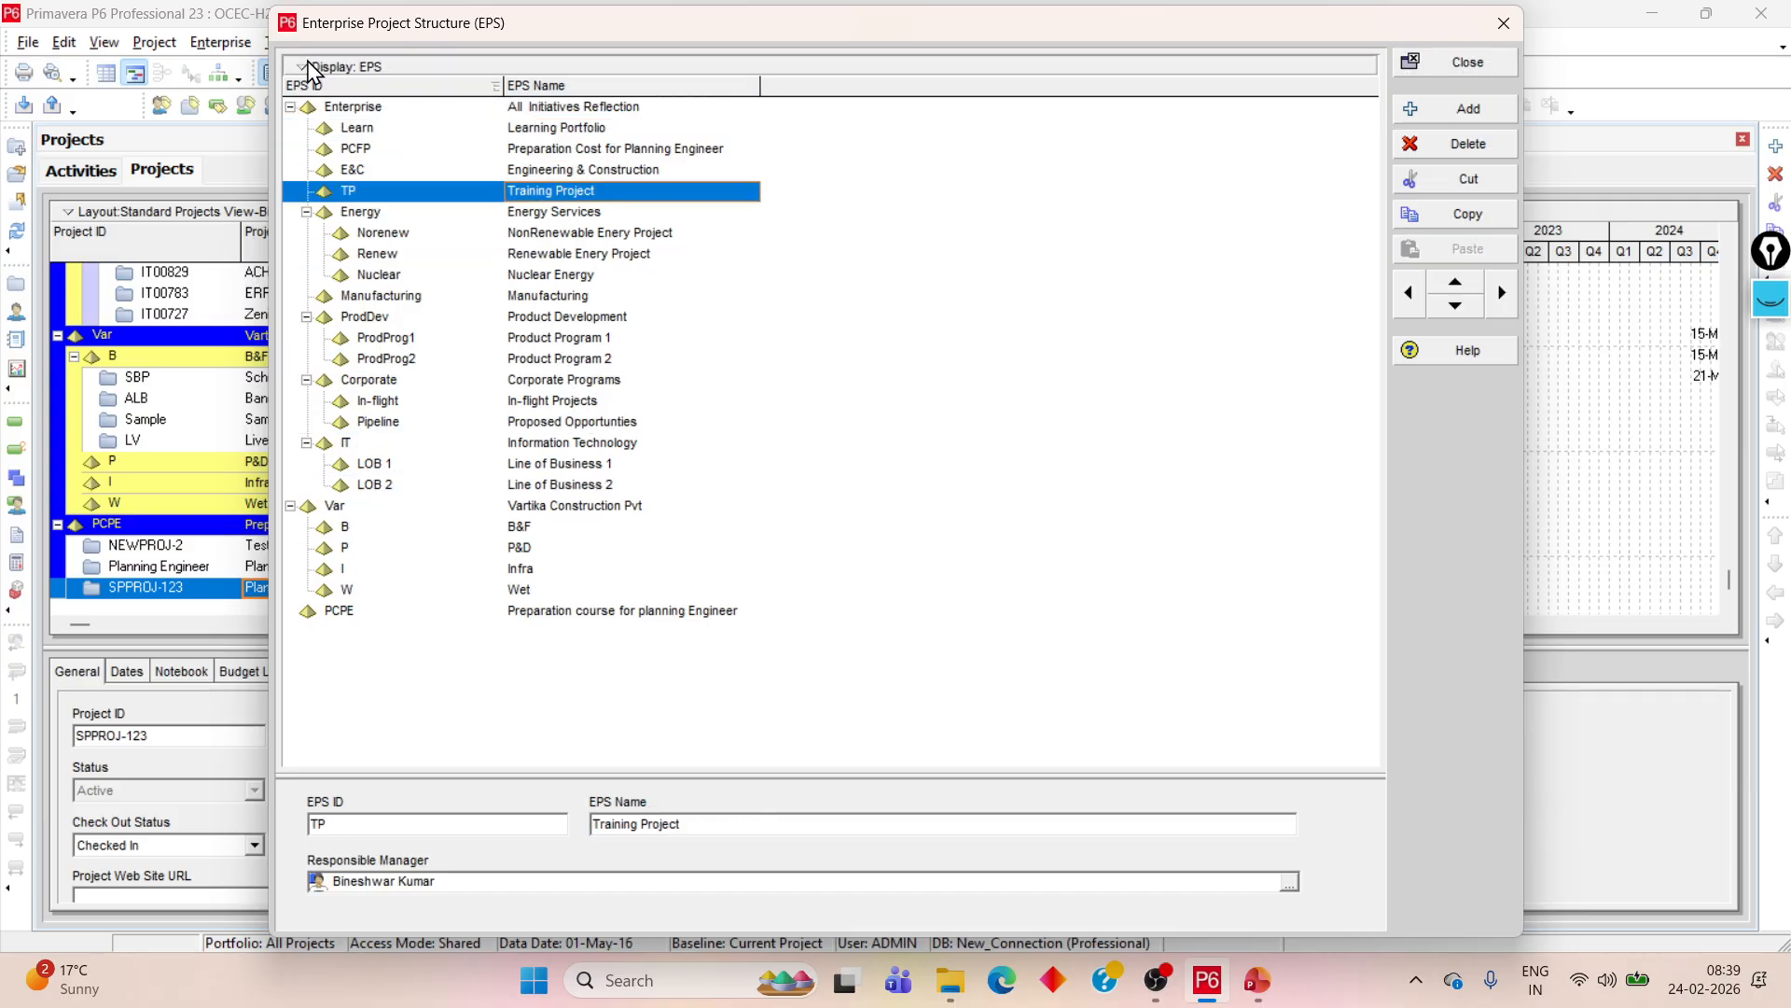
left_click(372, 119)
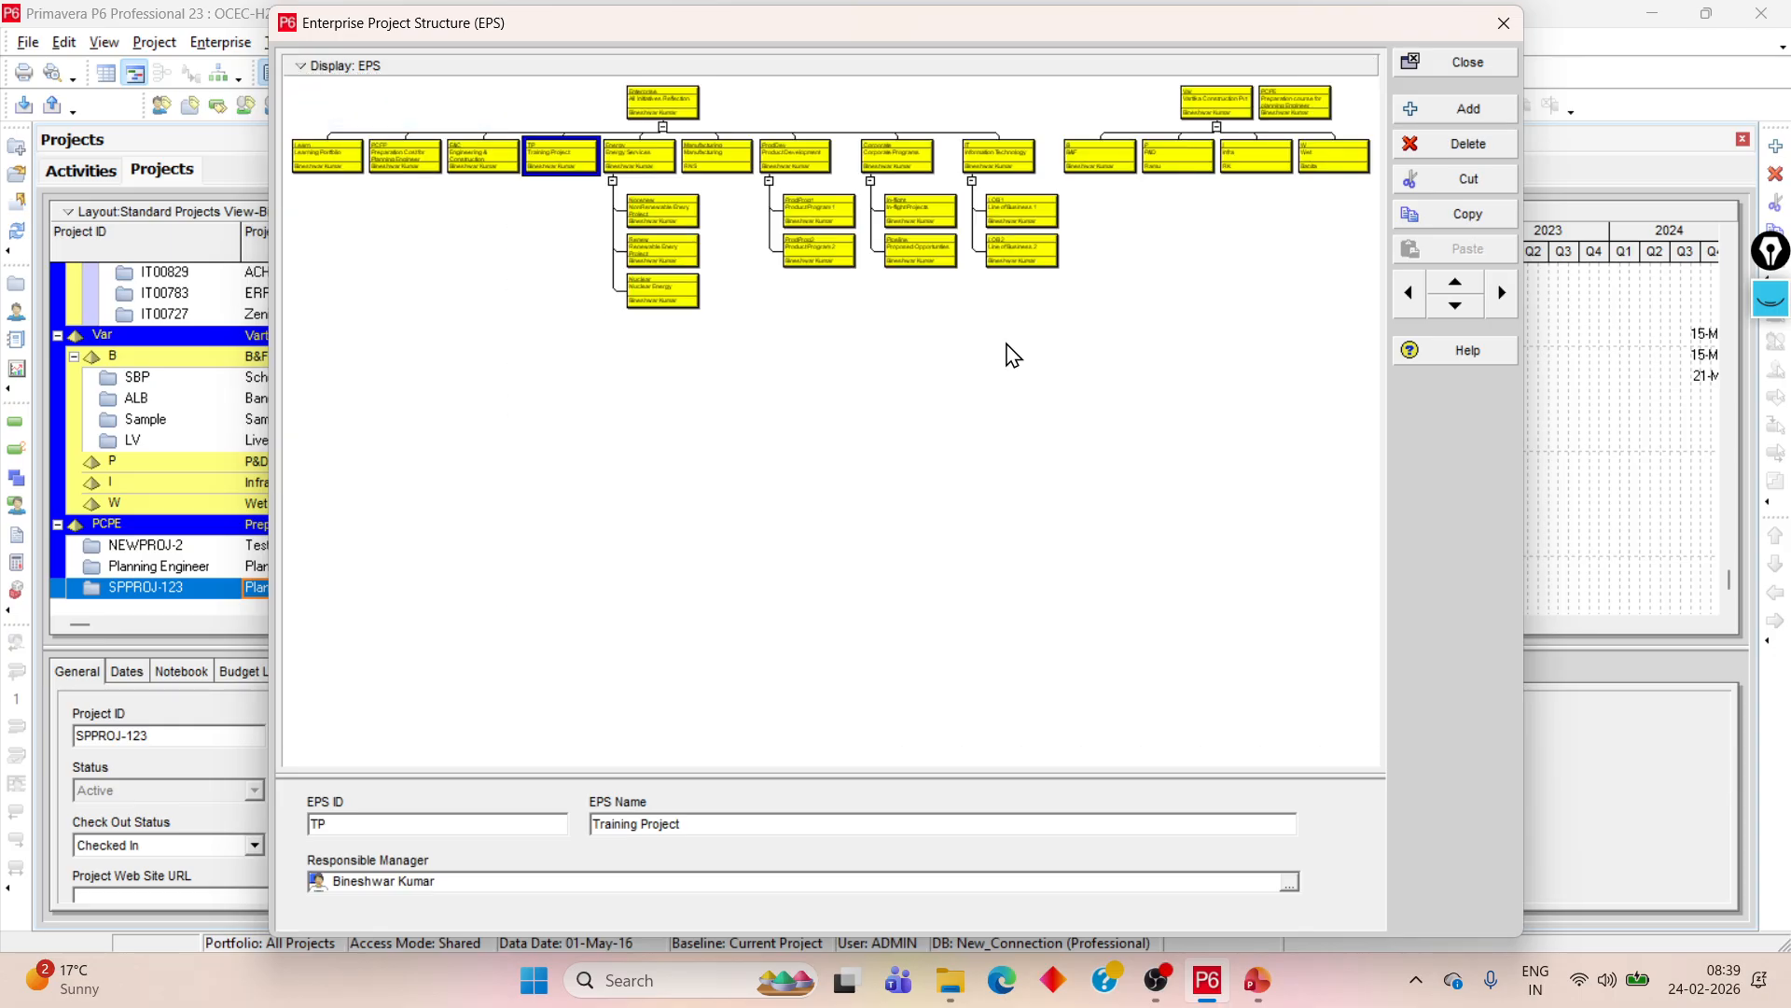
left_click_drag(1526, 544, 1778, 552)
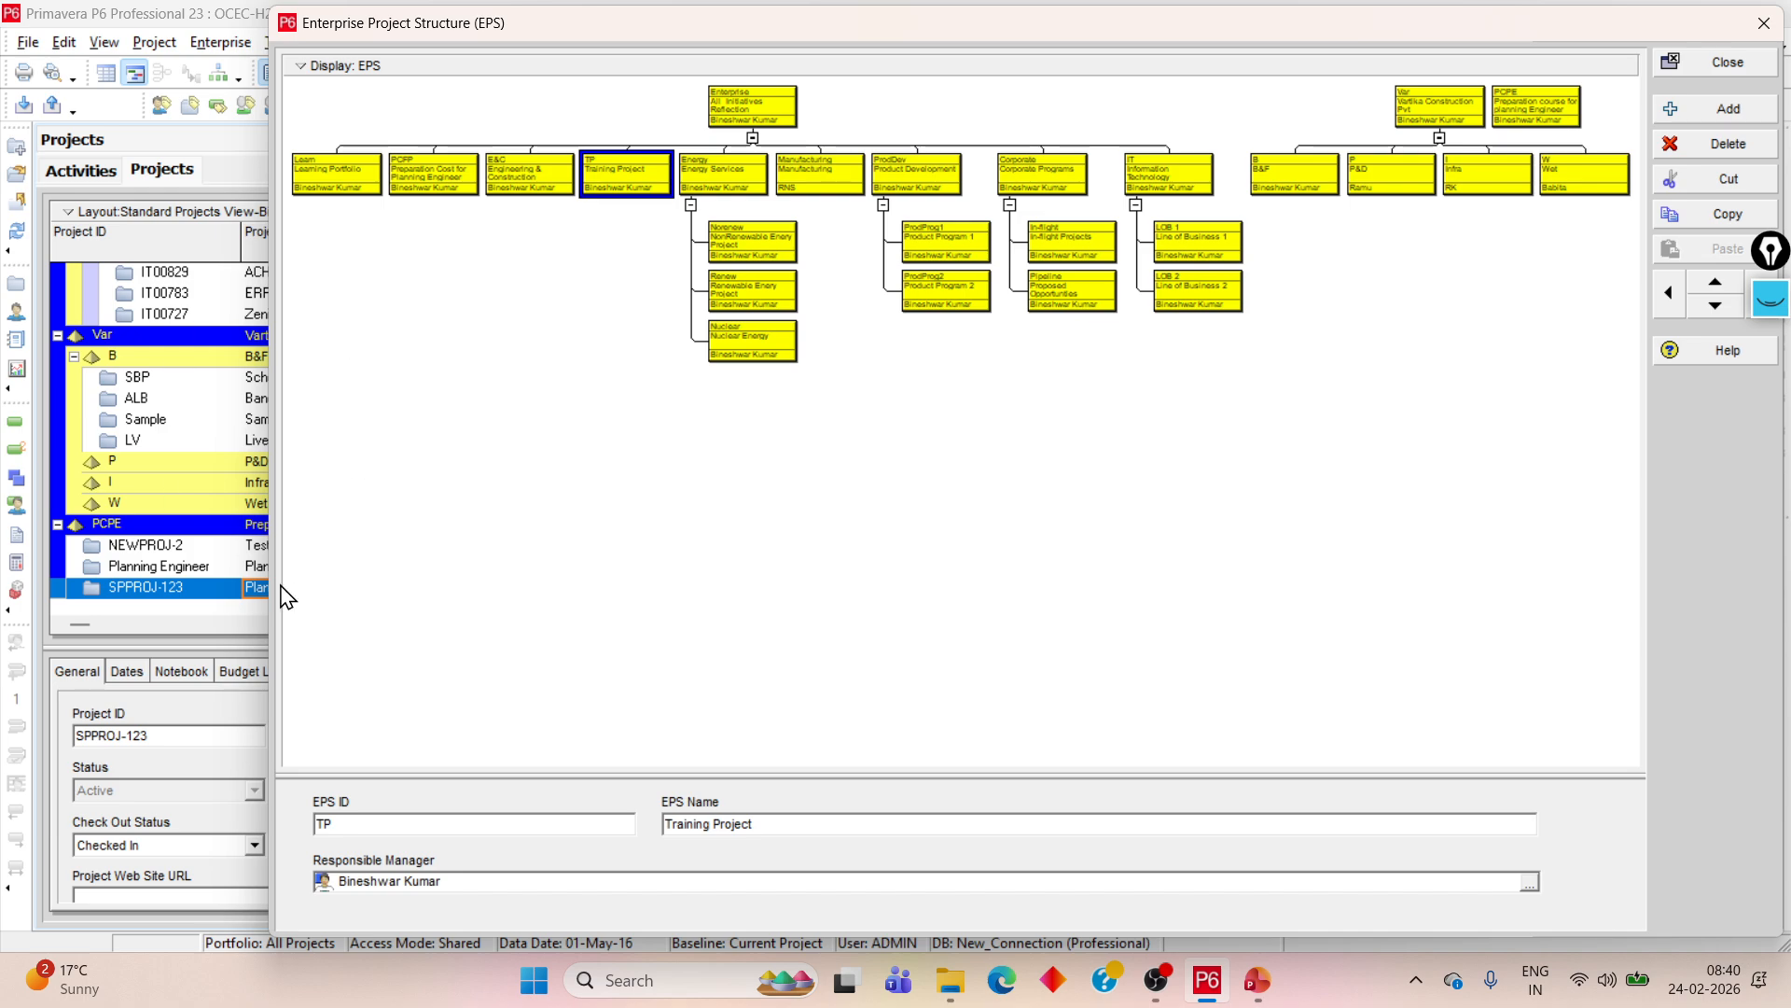
left_click_drag(265, 585, 14, 603)
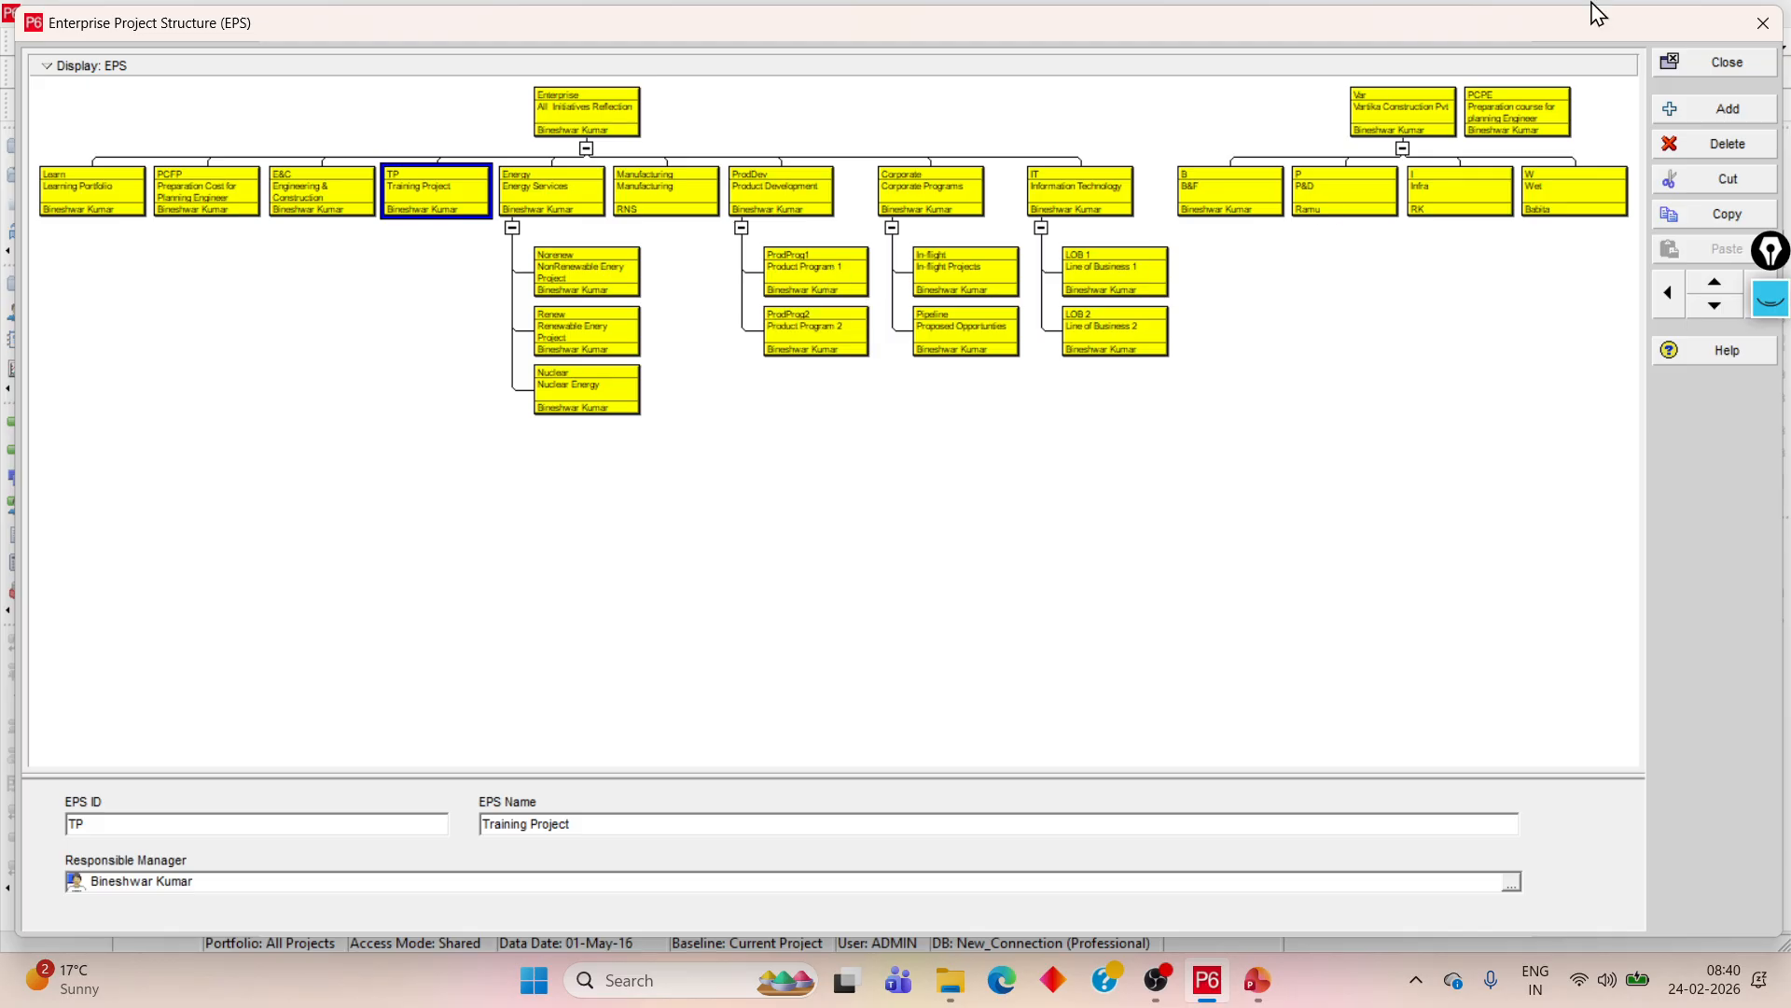
- Zoom in on the EPS chart and bring the Vartika Construction Pvt branch into view
left_click(45, 65)
mouse_move(126, 352)
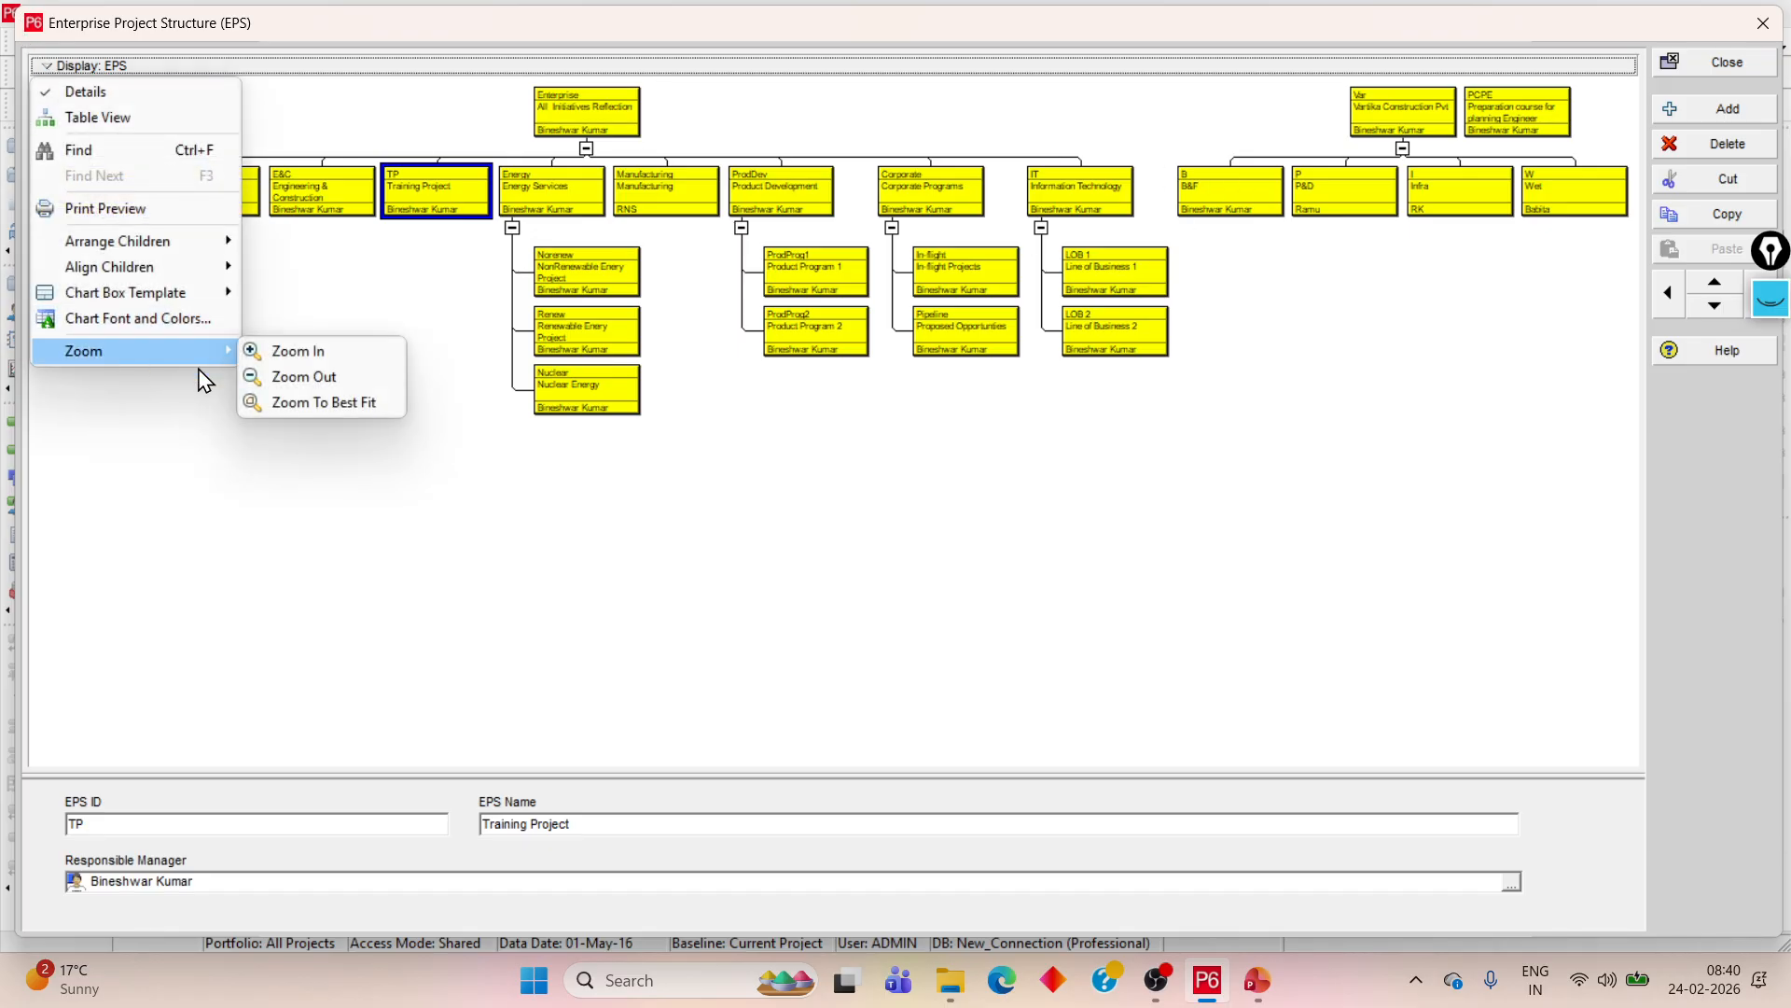
left_click(308, 350)
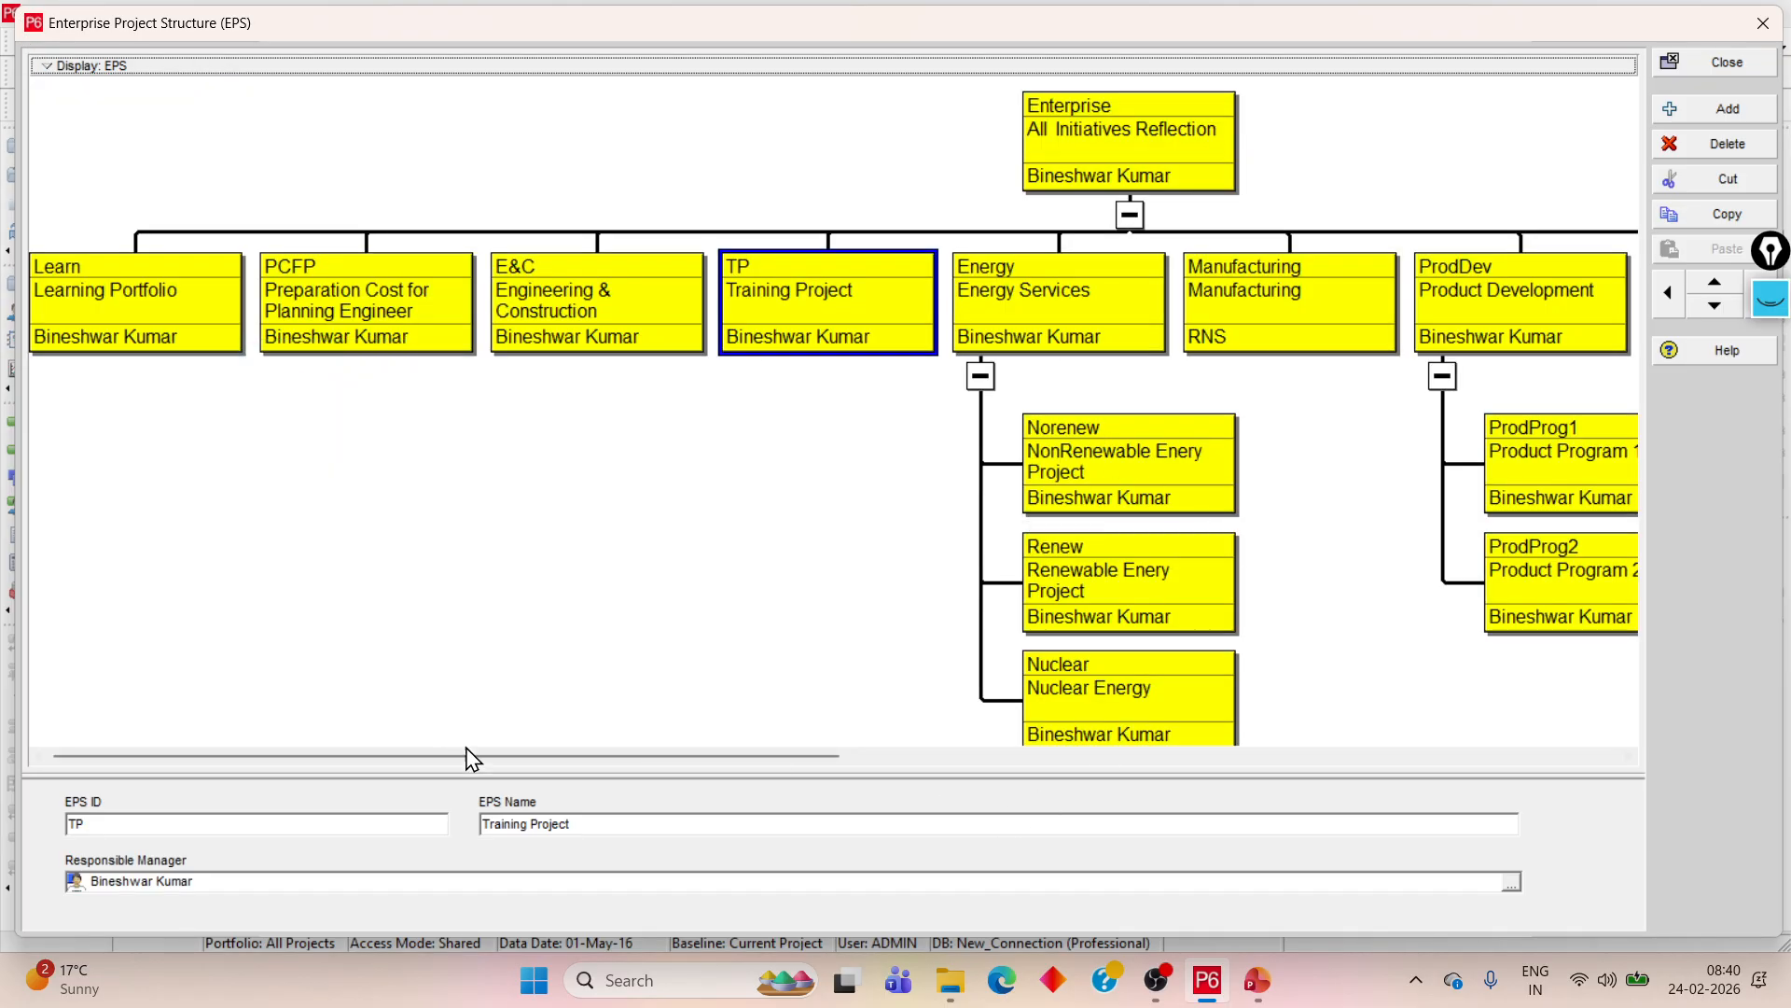
left_click_drag(472, 753, 1372, 746)
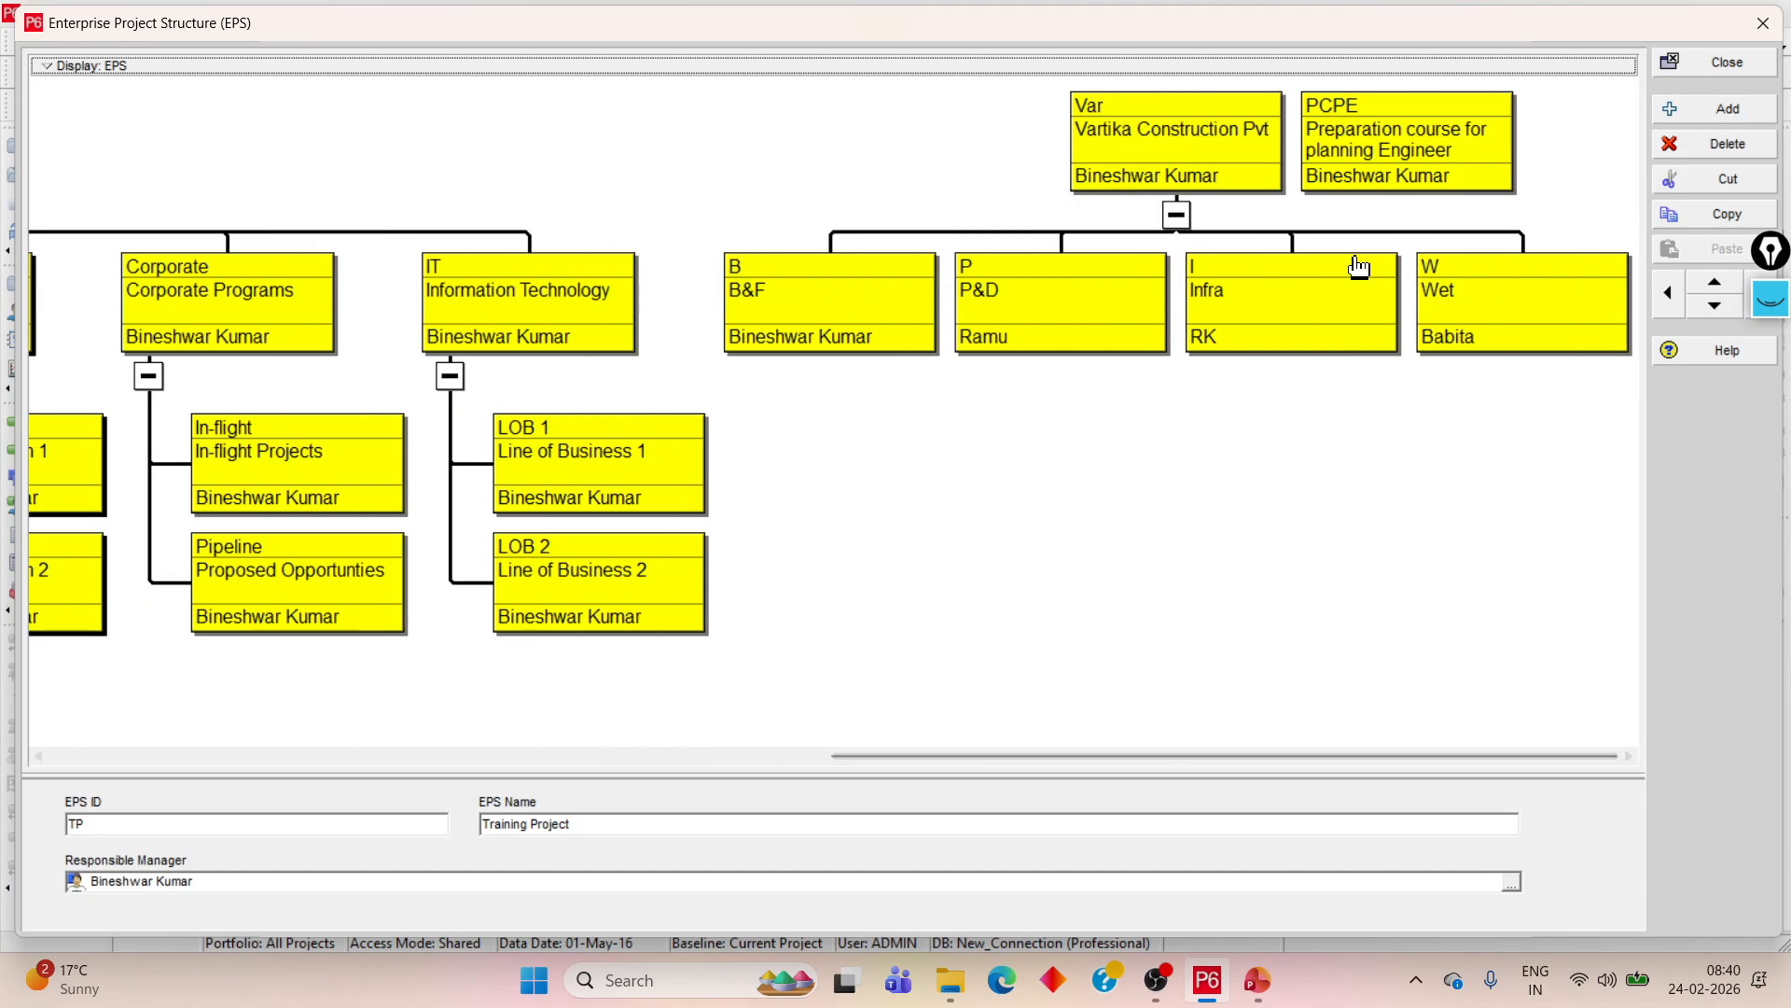
- With the annotation pen, circle the Vartika Construction Pvt name and mark its EPS ID and responsible manager rows with lines
left_click(1770, 299)
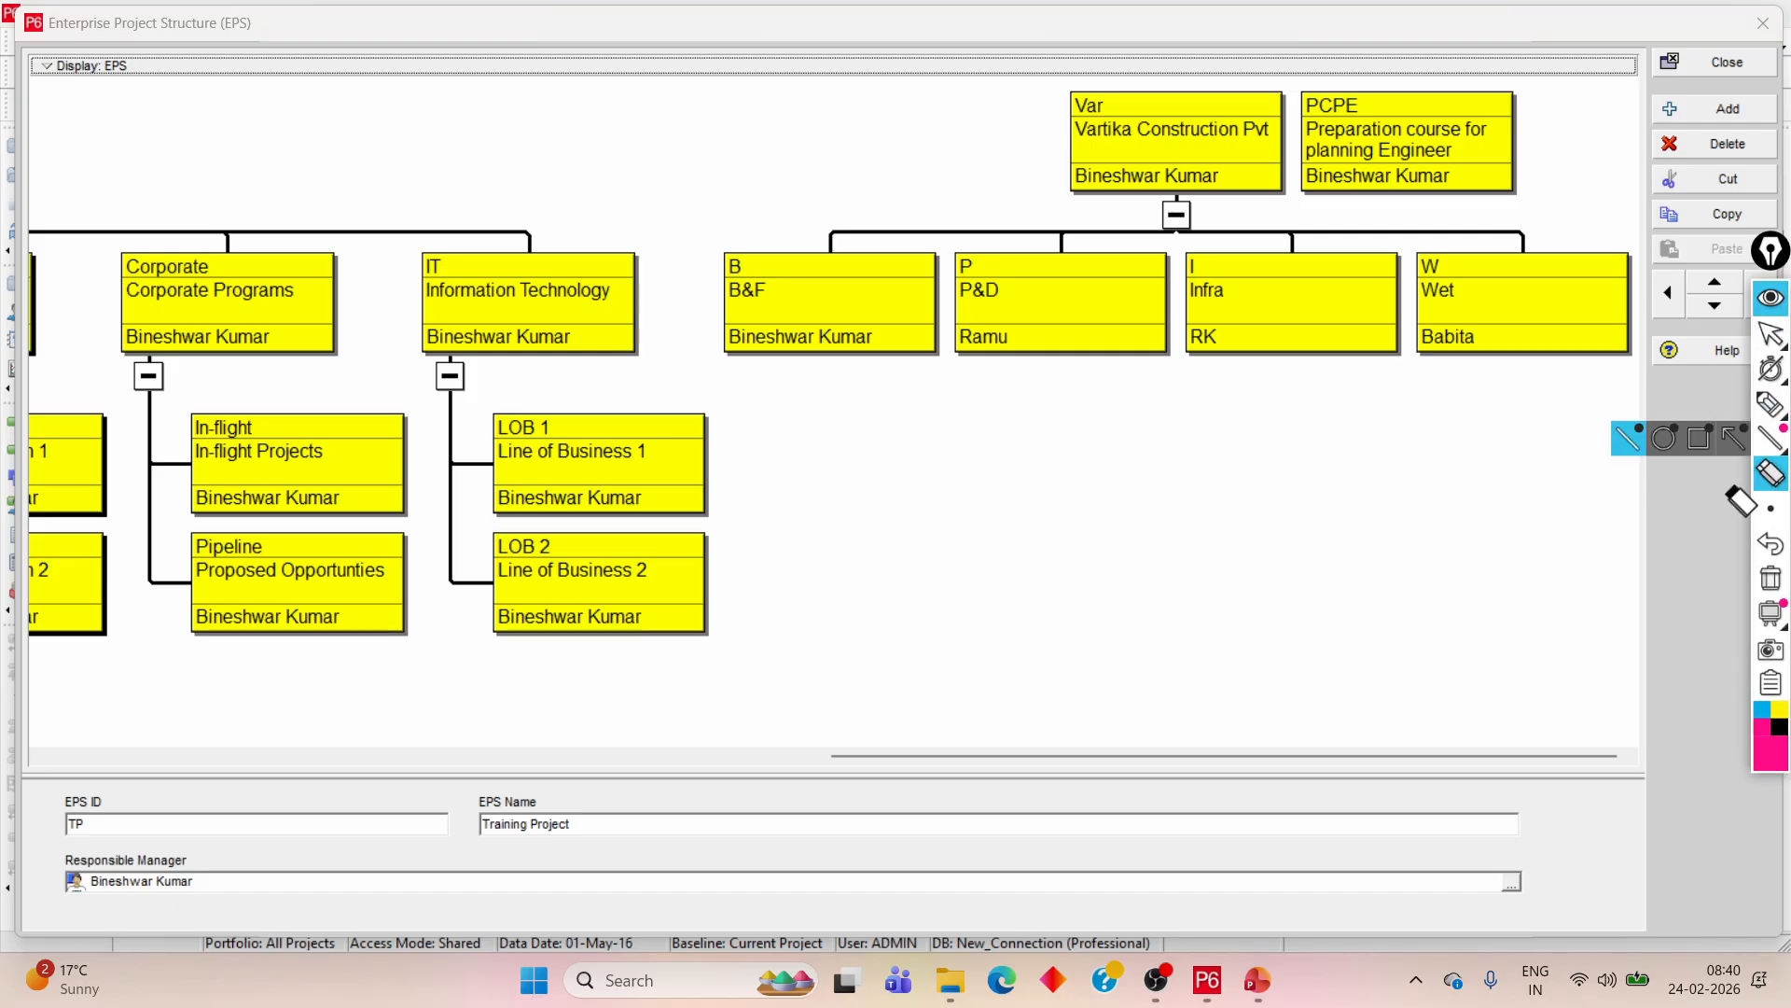
left_click(1771, 403)
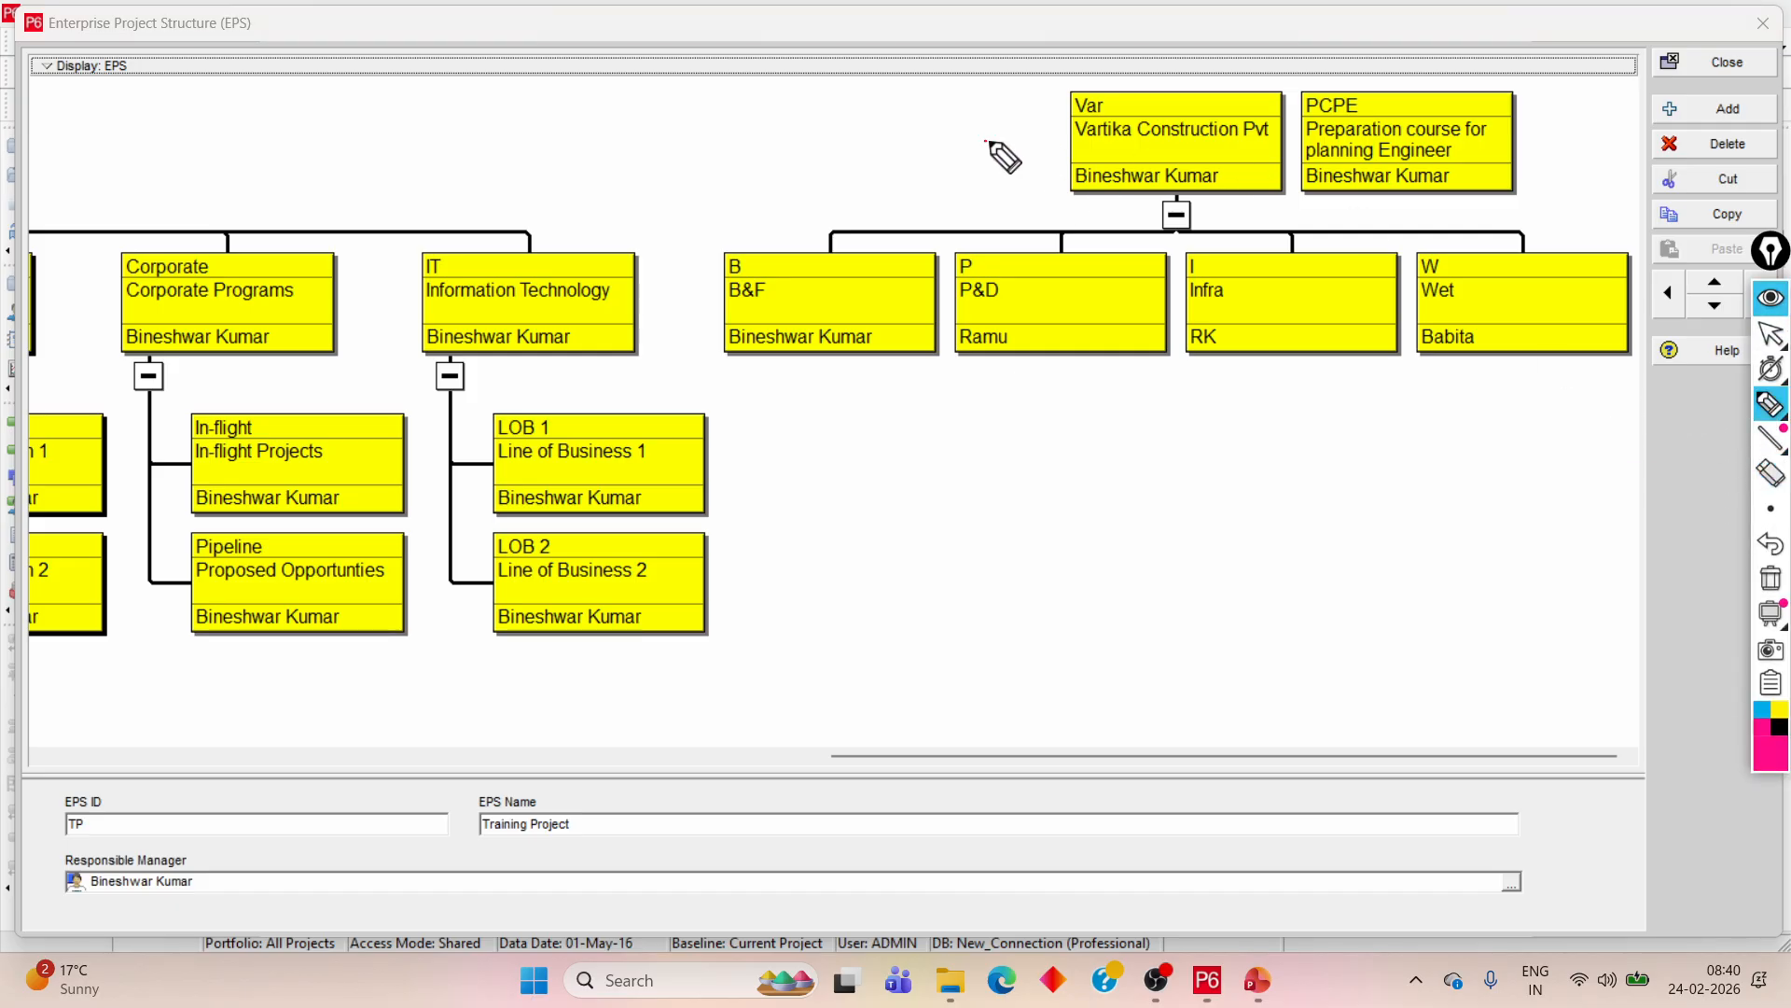
mouse_move(986, 141)
left_mouse_down()
mouse_move(1233, 141)
mouse_move(1253, 108)
mouse_move(992, 117)
left_mouse_up()
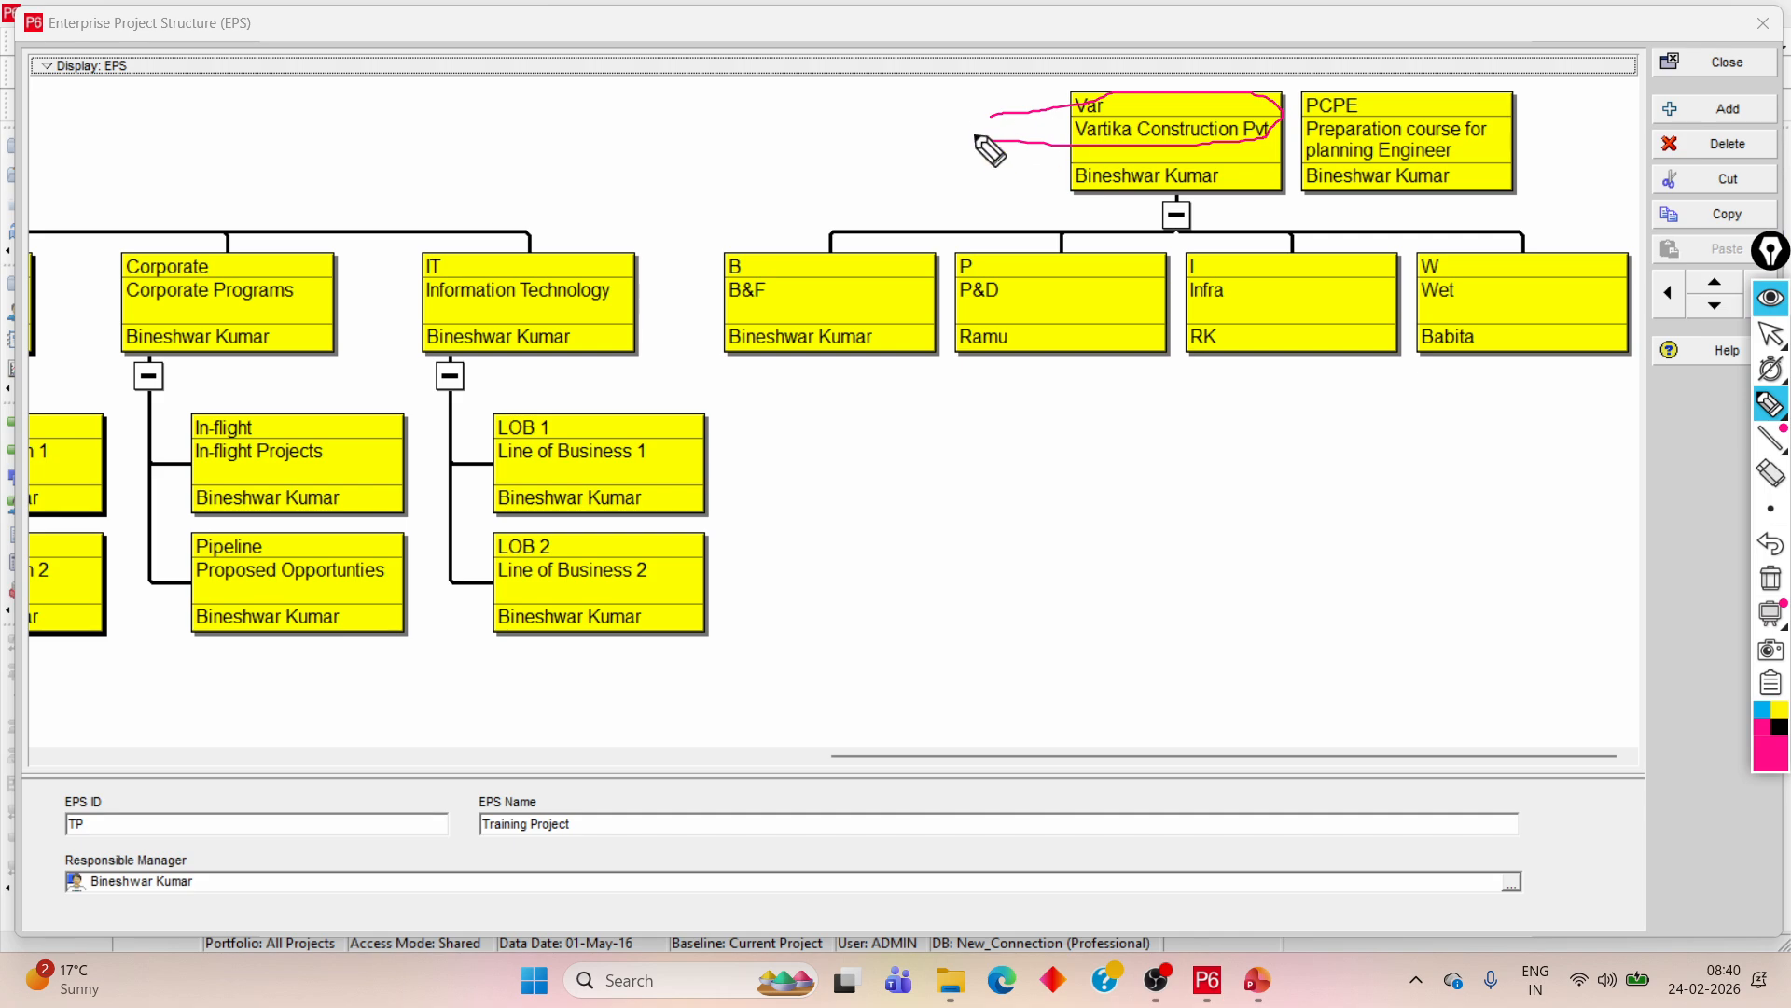
left_click_drag(974, 118, 1077, 117)
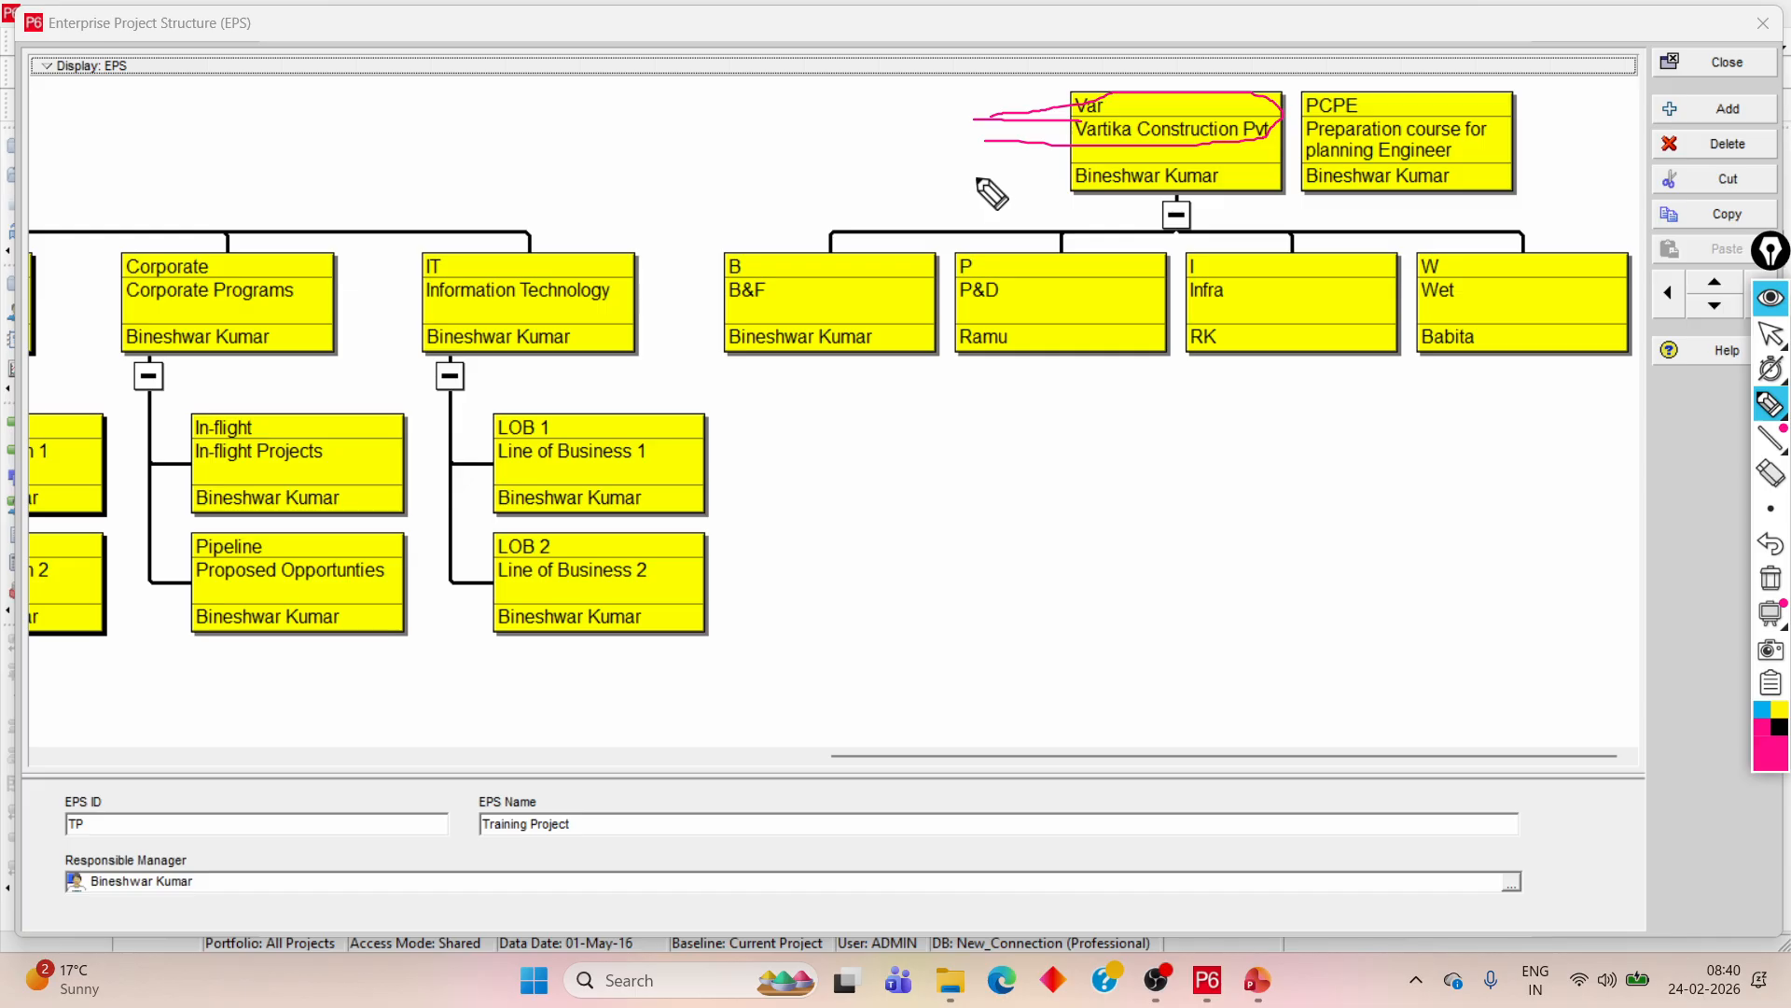
left_click_drag(961, 173, 1075, 170)
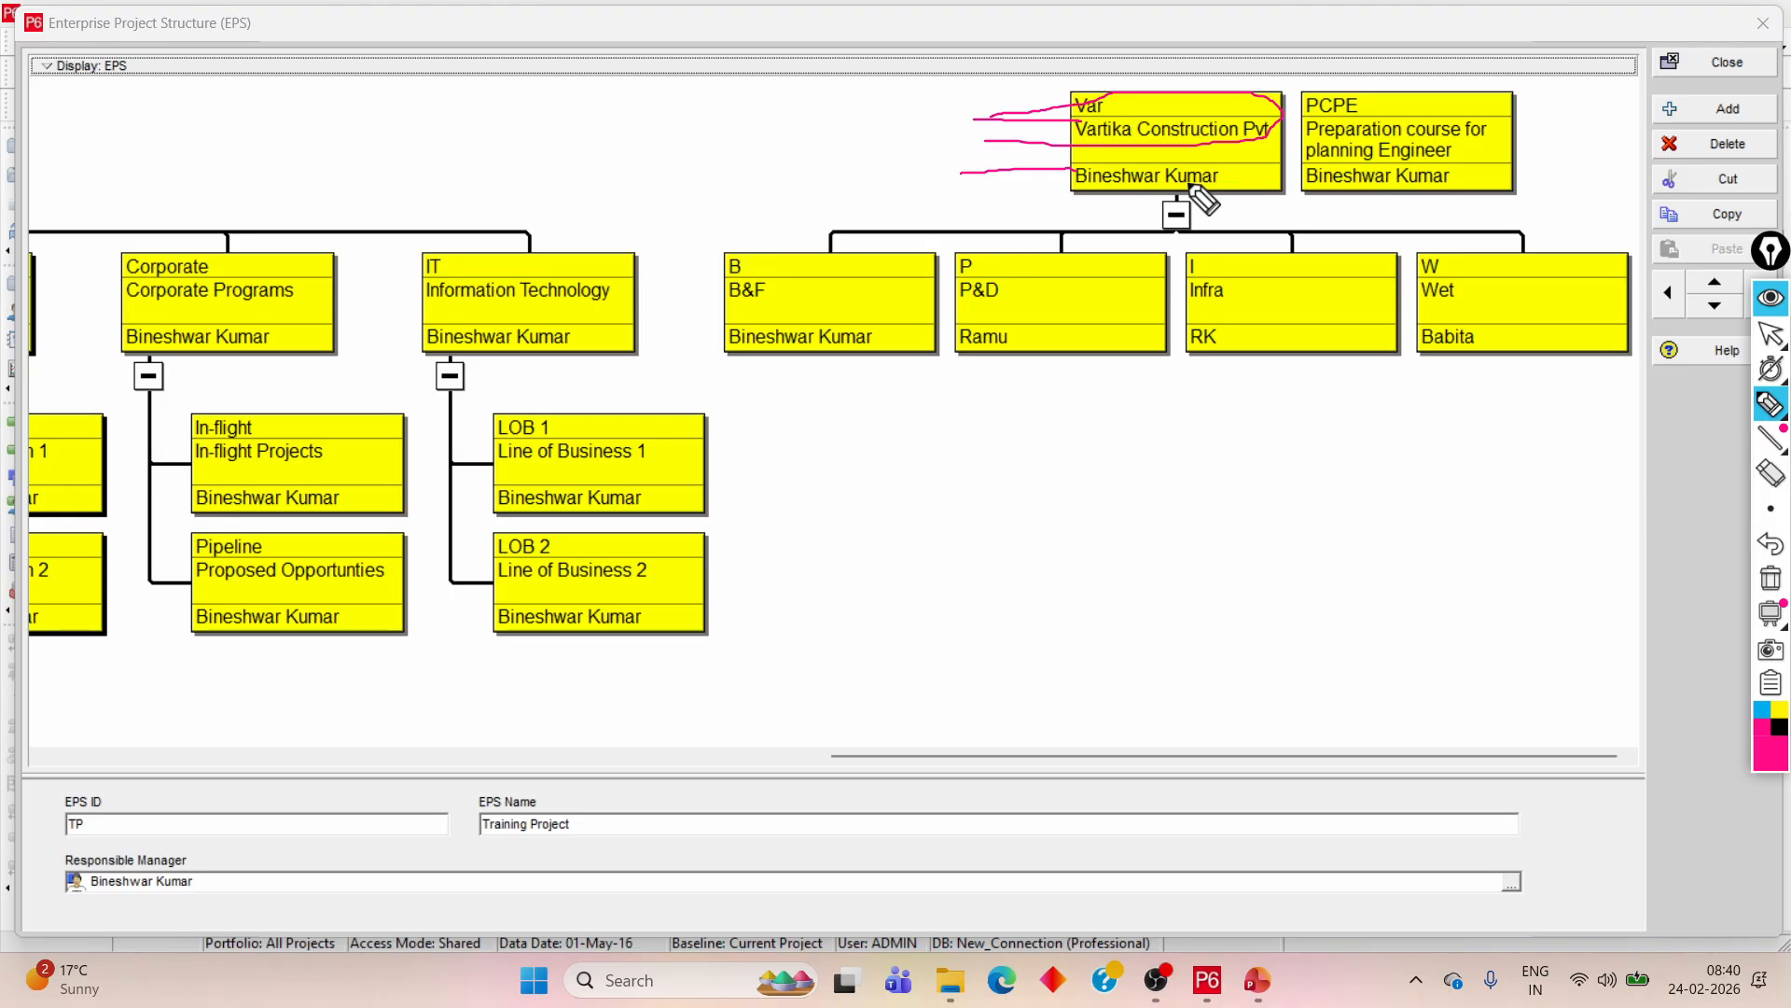
left_click_drag(973, 161, 963, 174)
left_click_drag(949, 175, 1106, 171)
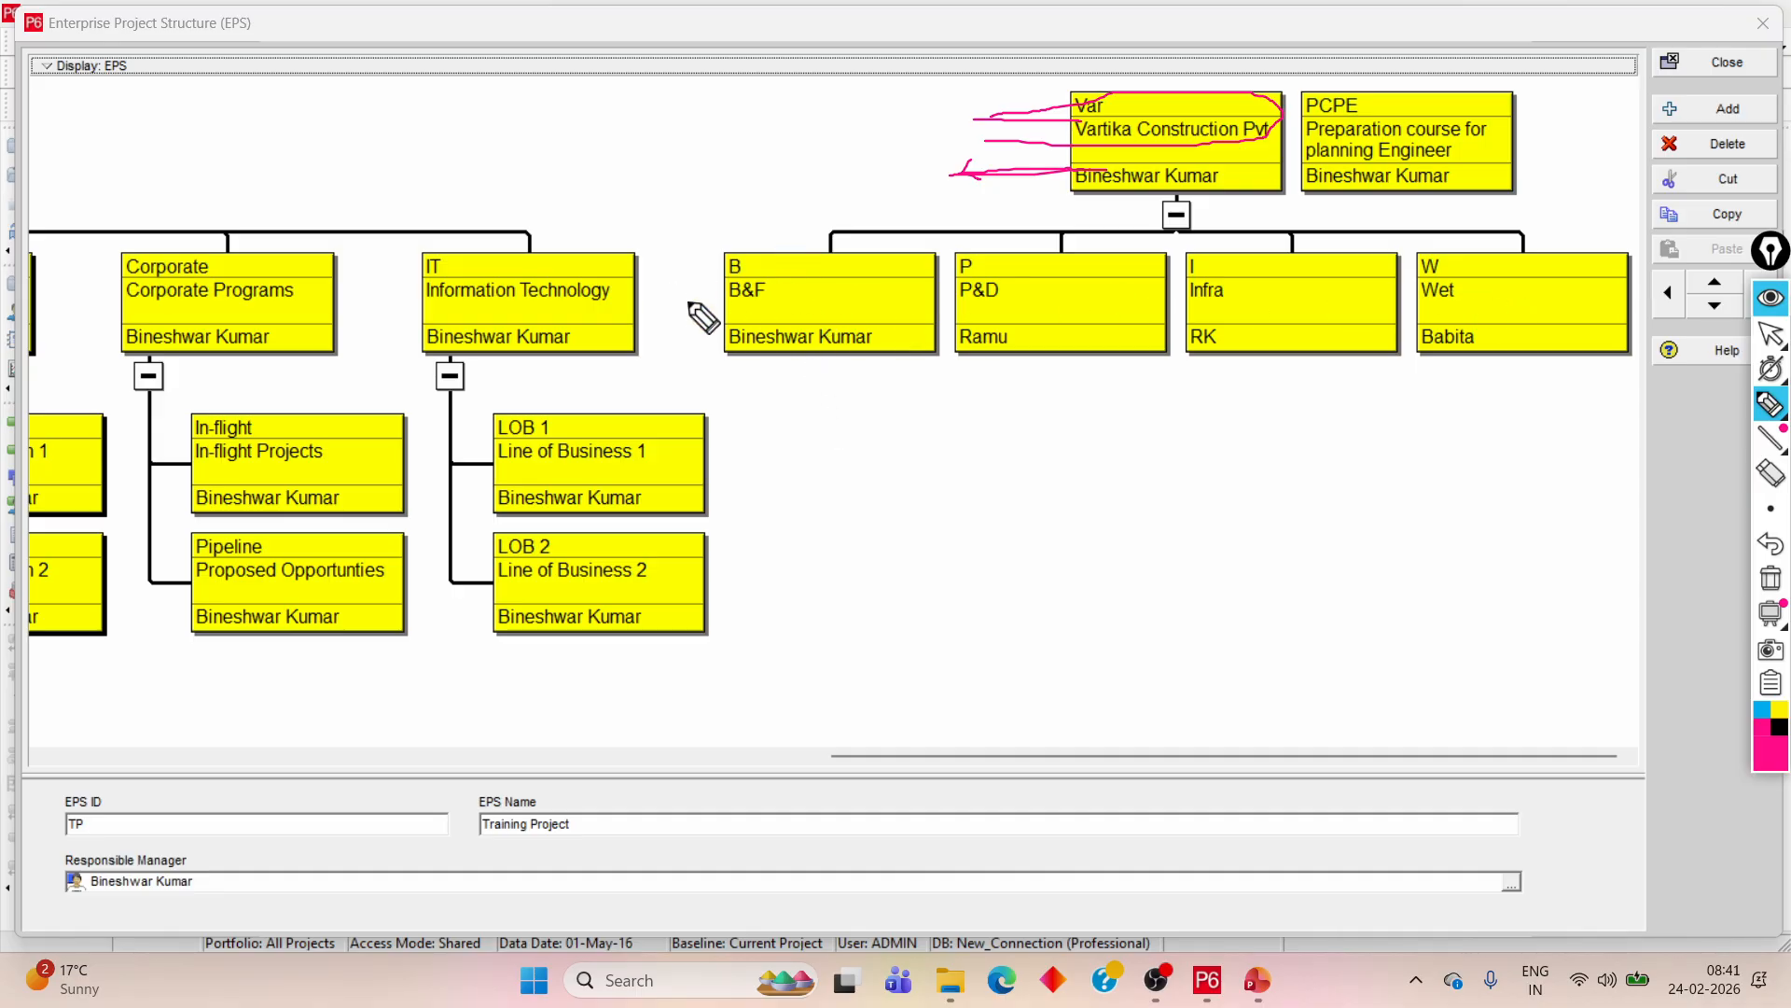
- Mark the four child boxes B&F, P&D, Infra and Wet with small pen strokes
left_click_drag(809, 278, 837, 304)
left_click_drag(1030, 289, 1071, 272)
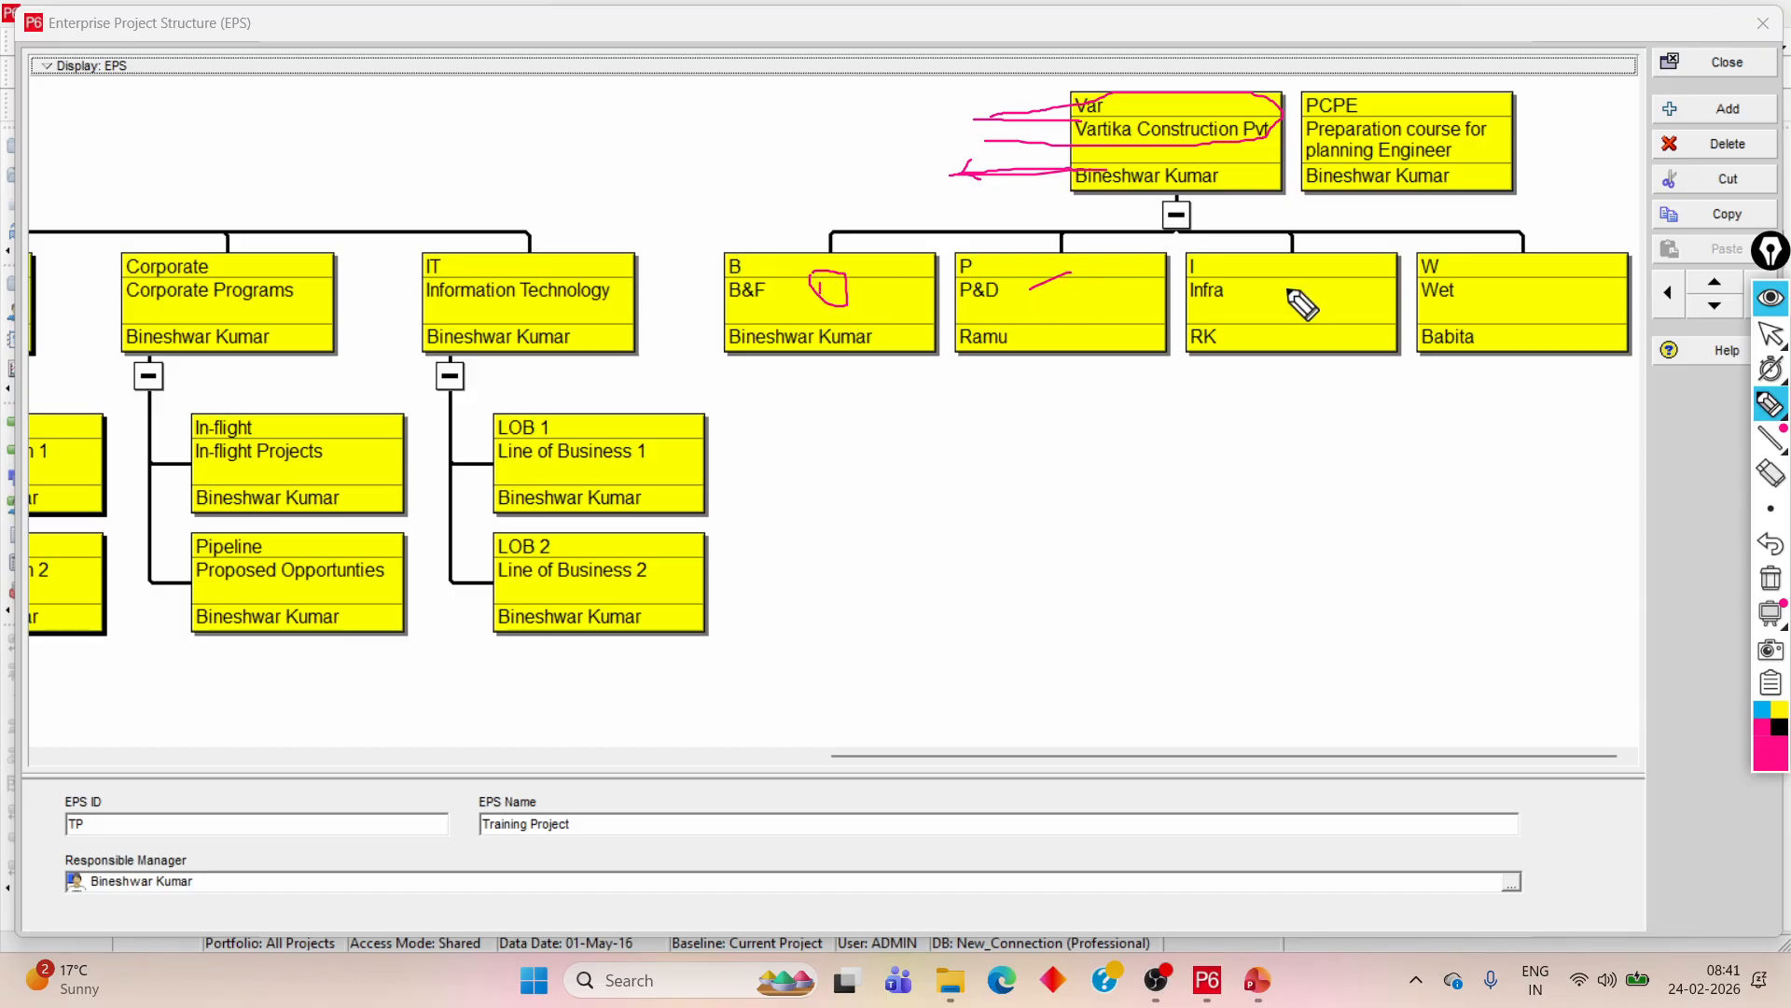
left_click_drag(1287, 289, 1298, 286)
left_click_drag(1456, 293, 1466, 288)
- Draw a short vertical line below each of the four child boxes and handwrite "Building" with a tick under B&F
left_click_drag(807, 357, 807, 418)
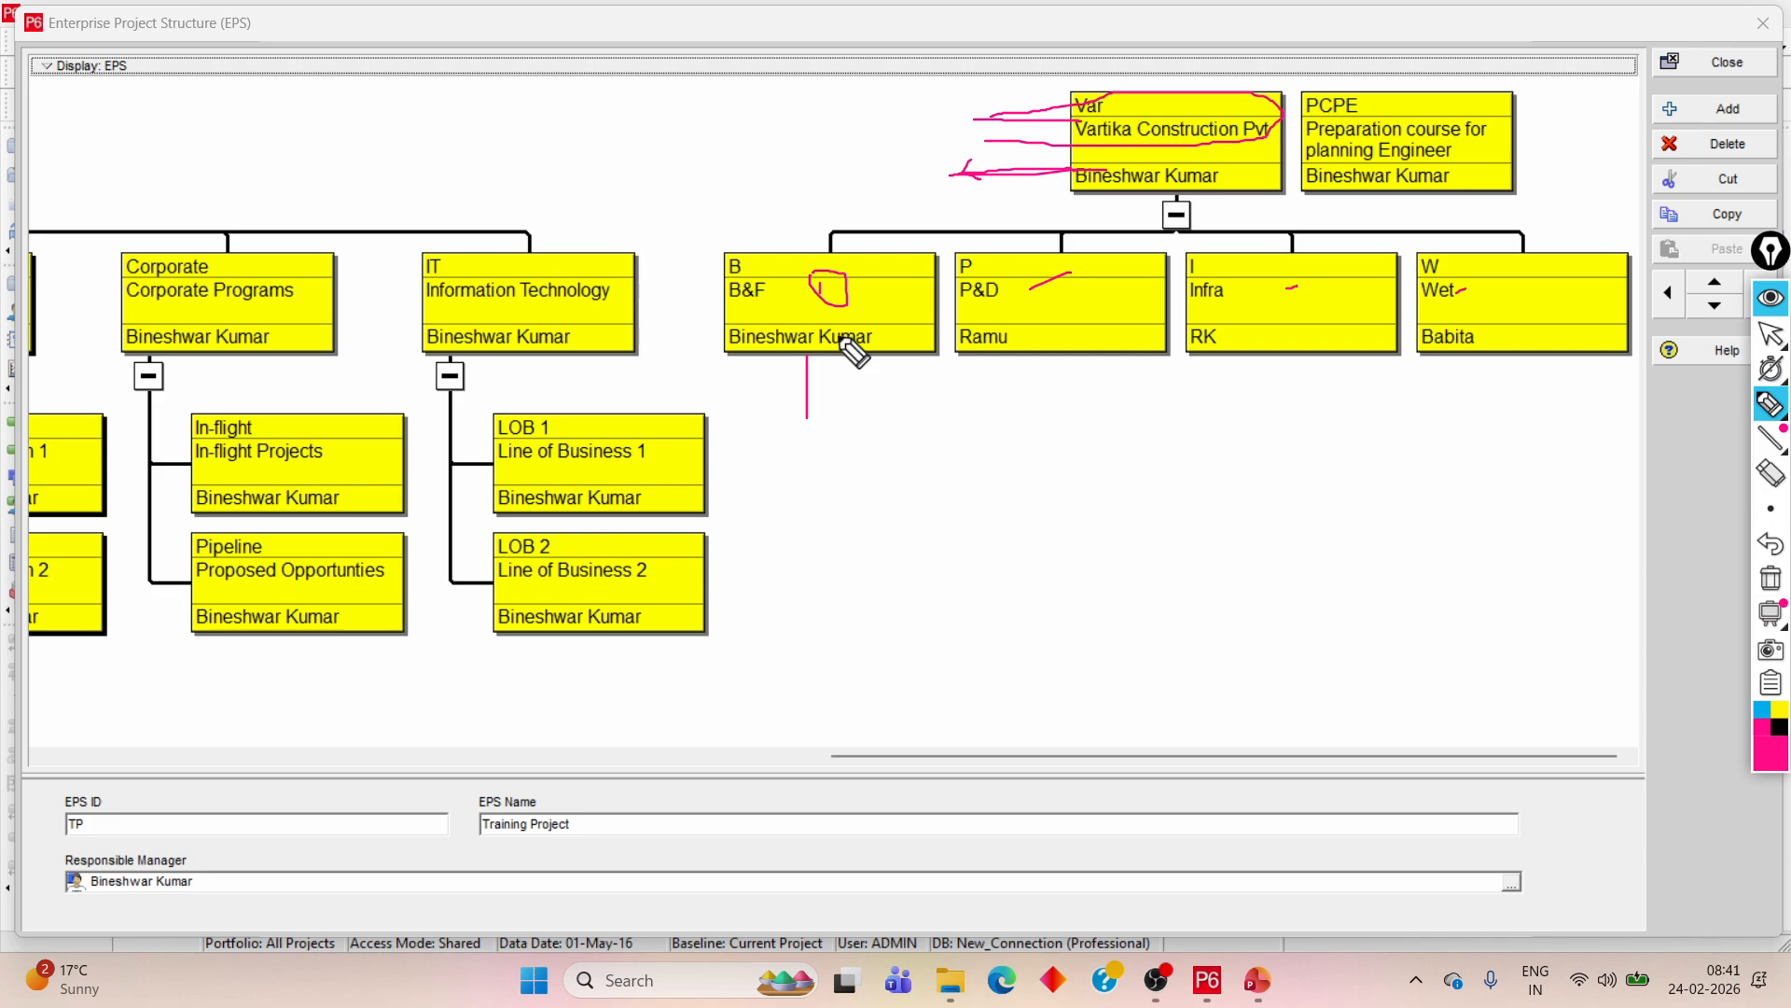
left_click_drag(1033, 355, 1034, 403)
left_click_drag(1295, 355, 1295, 397)
left_click_drag(1518, 356, 1518, 376)
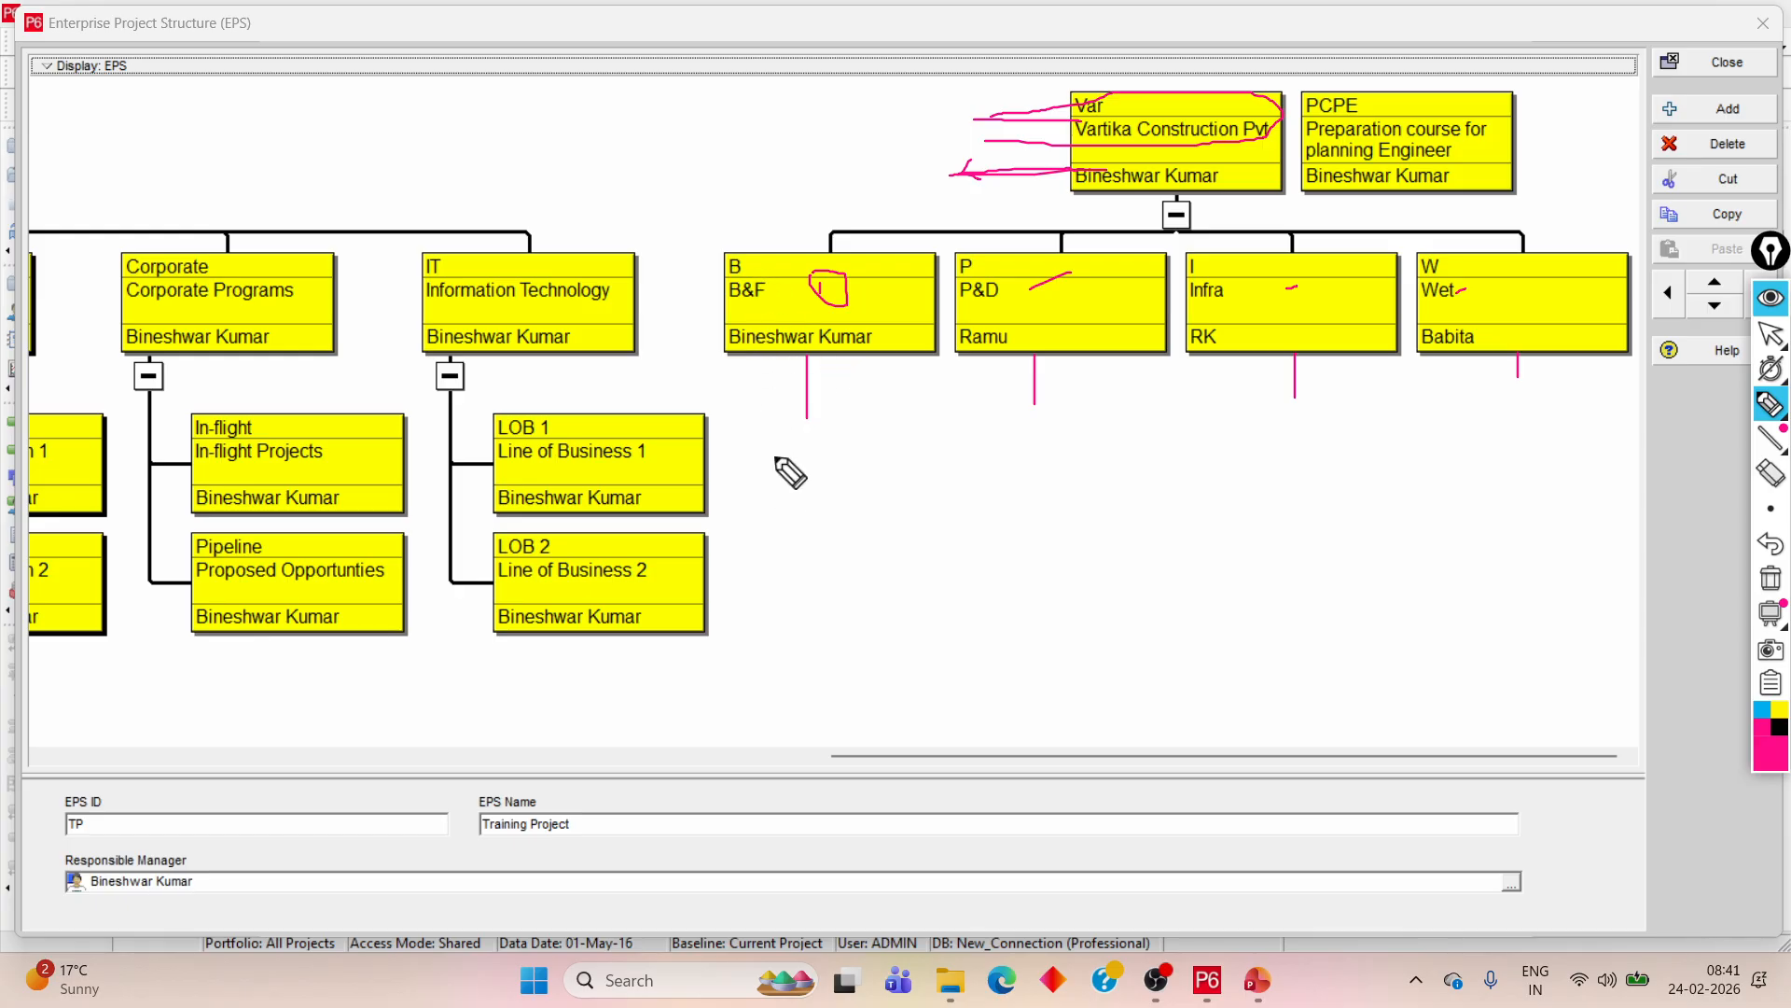
mouse_move(778, 454)
left_mouse_down()
mouse_move(773, 485)
mouse_move(854, 431)
mouse_move(883, 438)
left_mouse_up()
left_click_drag(817, 538, 838, 496)
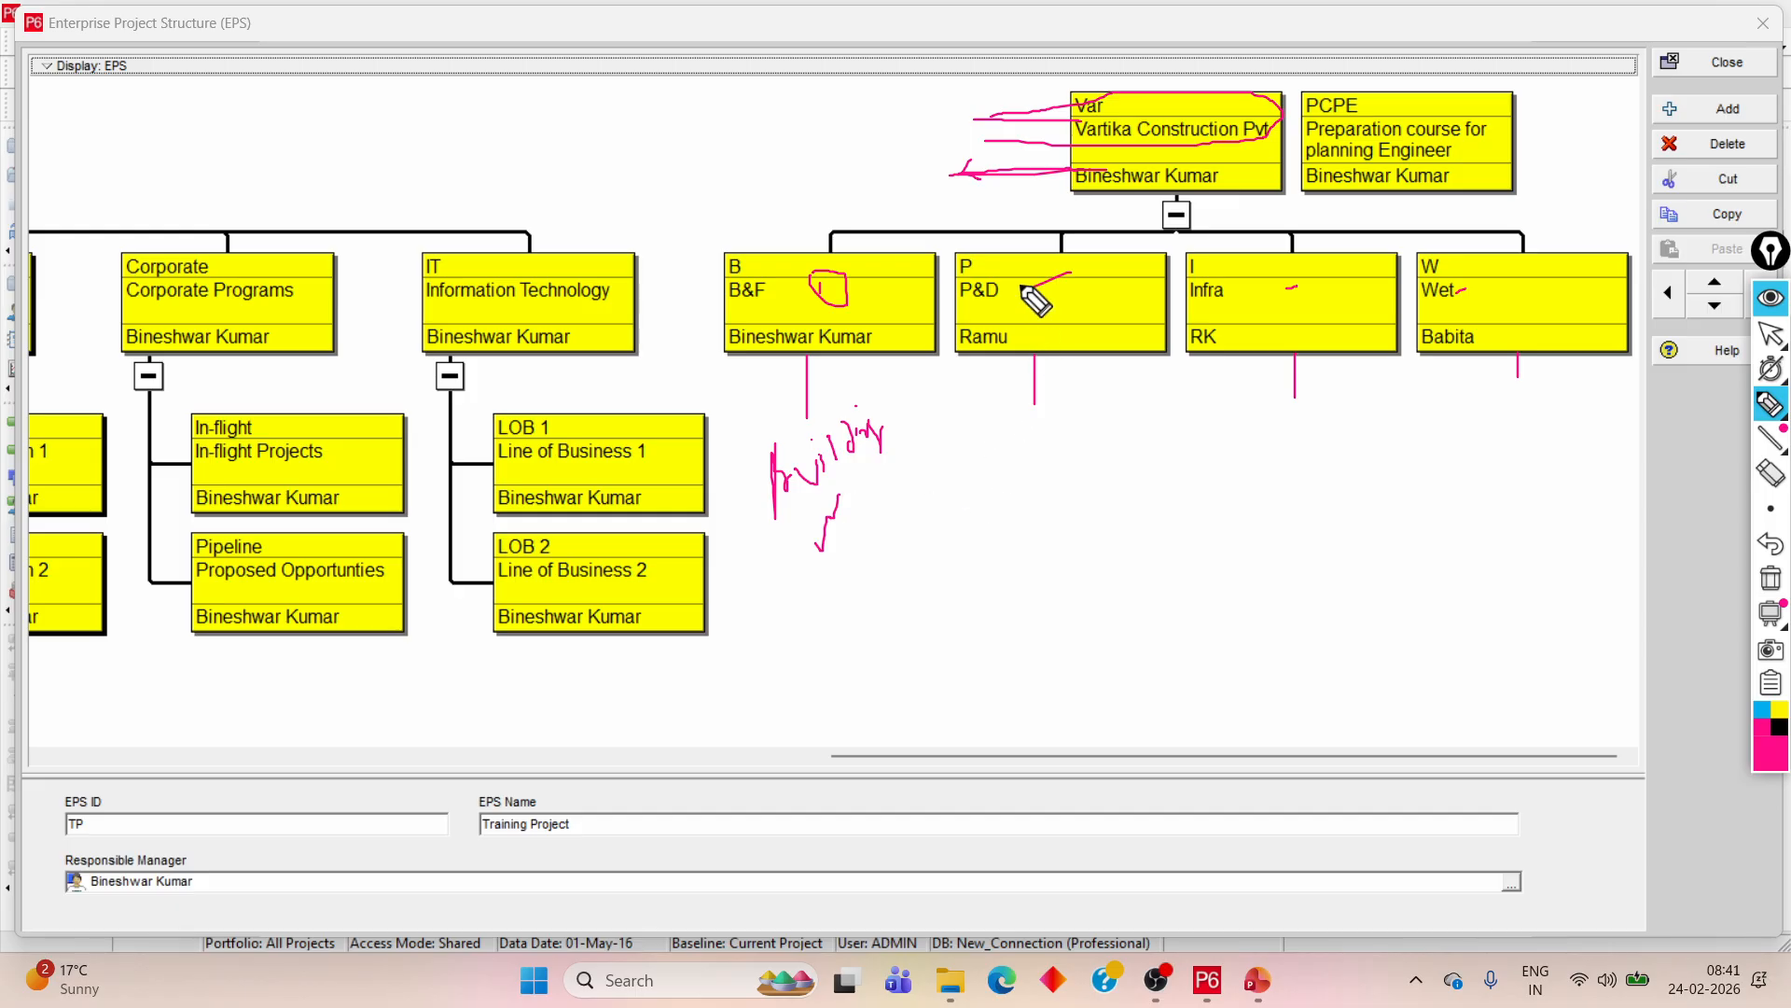
- Underline P&D with the pen and sketch a two-way branch below its box
left_click_drag(1011, 296, 1071, 273)
mouse_move(1031, 403)
left_mouse_down()
mouse_move(996, 407)
mouse_move(1107, 399)
mouse_move(1103, 440)
left_mouse_up()
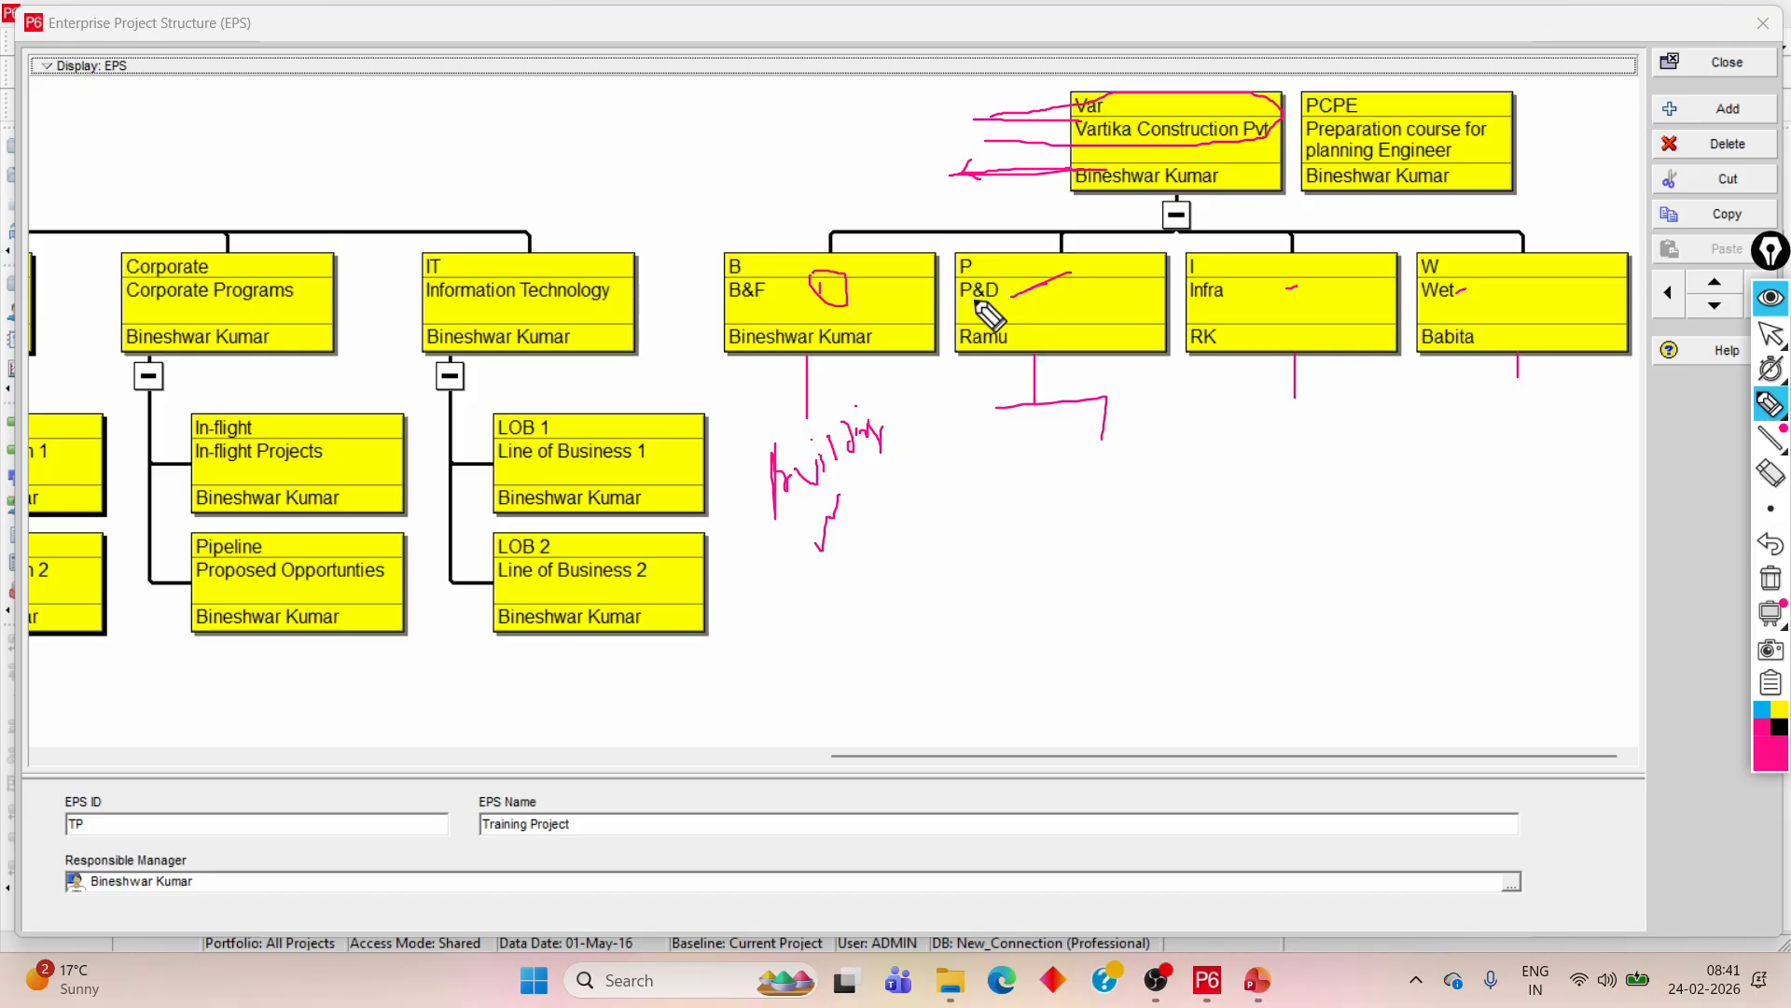
left_click_drag(953, 304, 1023, 304)
- Erase all pen marks on and below the P&D box and return to the drawing pen
left_click(1770, 473)
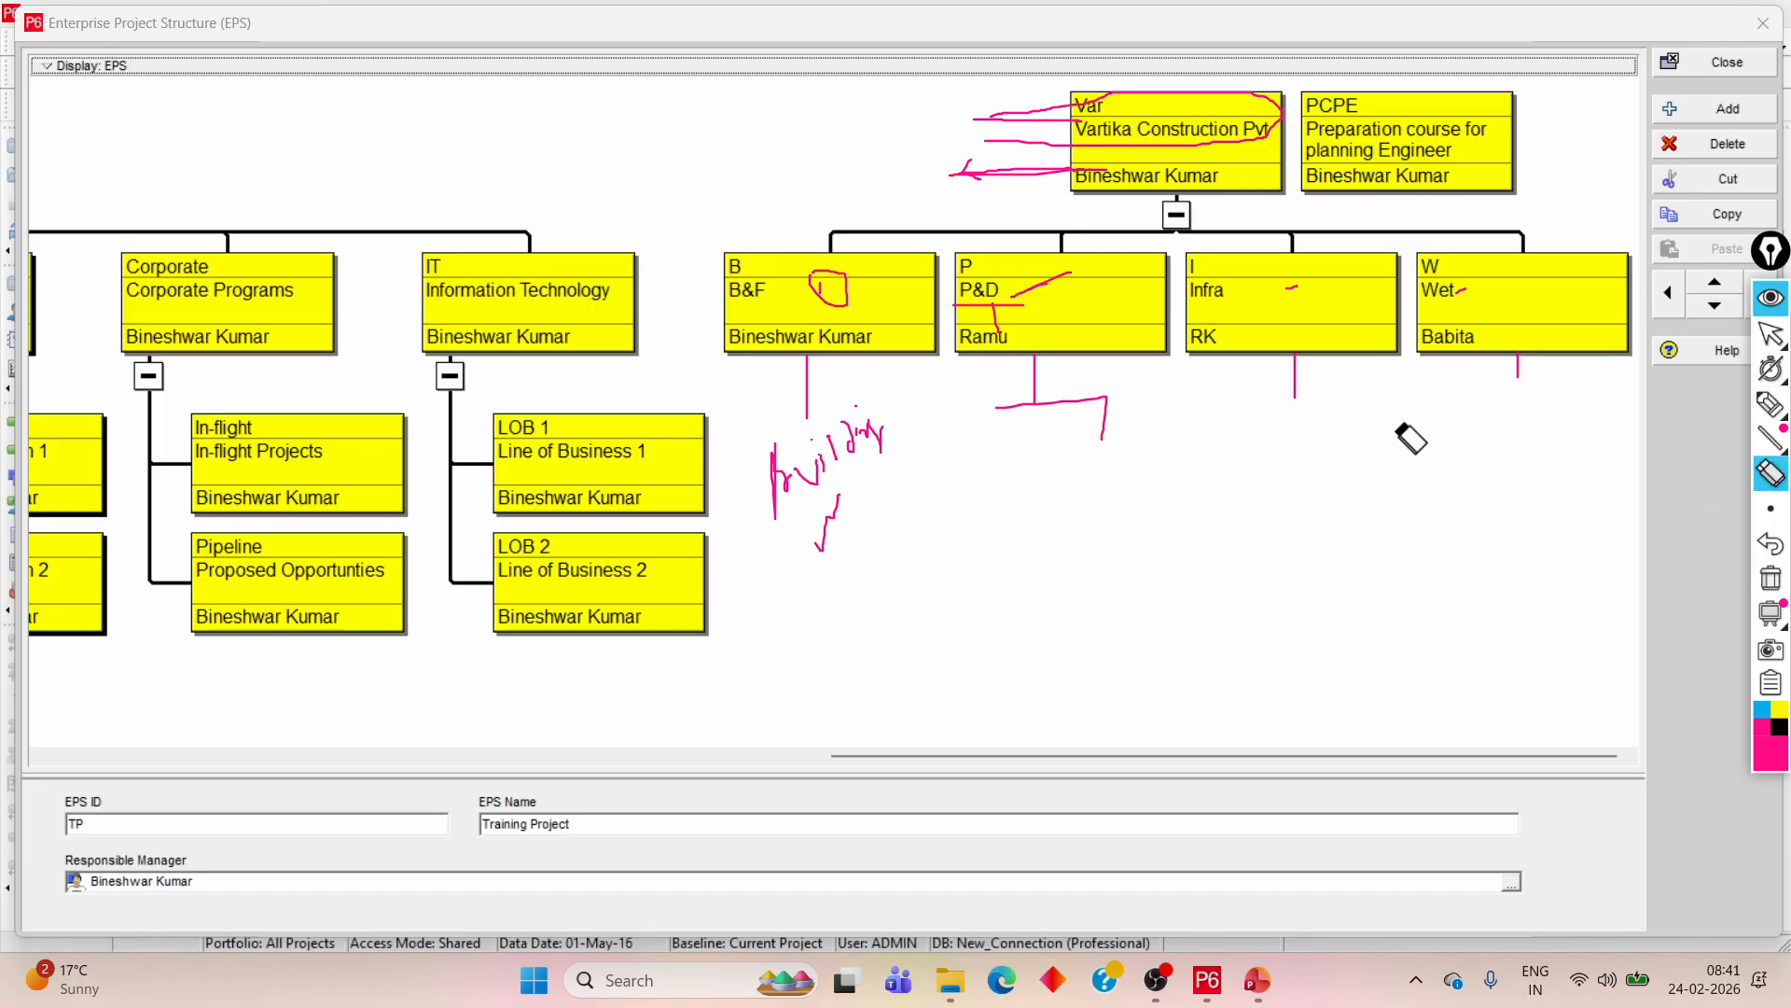
mouse_move(956, 310)
left_mouse_down()
mouse_move(1027, 336)
mouse_move(1128, 429)
left_mouse_up()
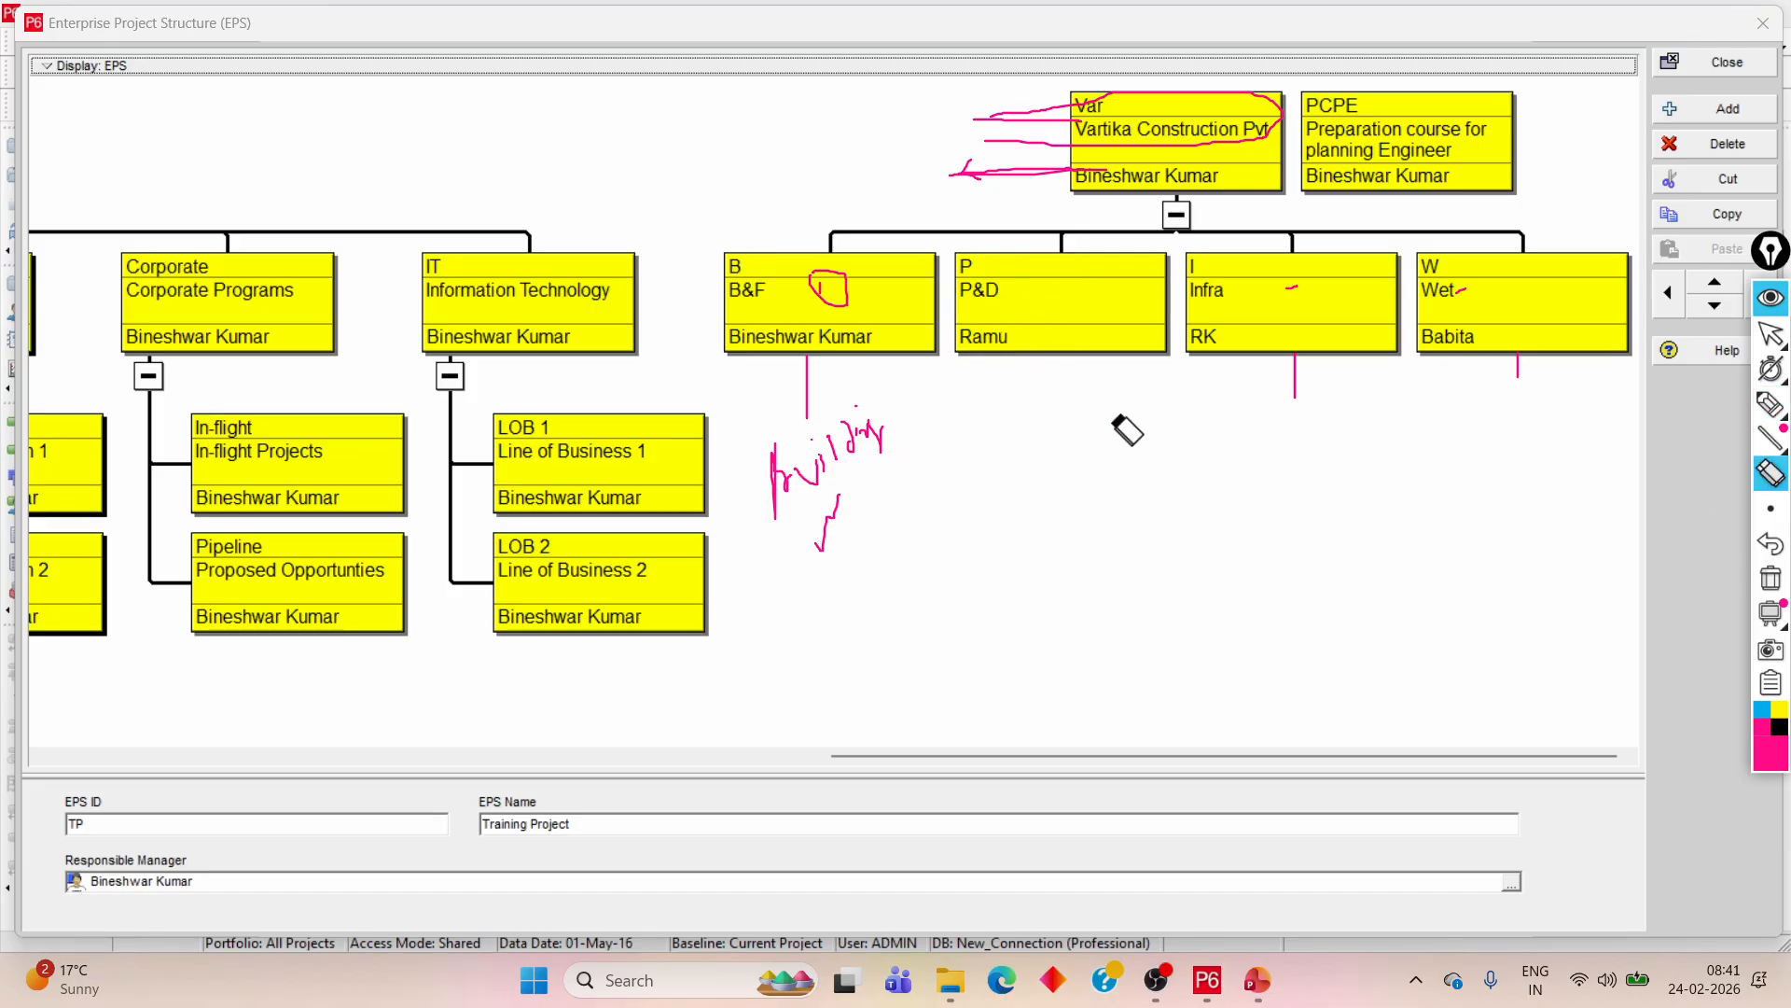
mouse_move(1754, 415)
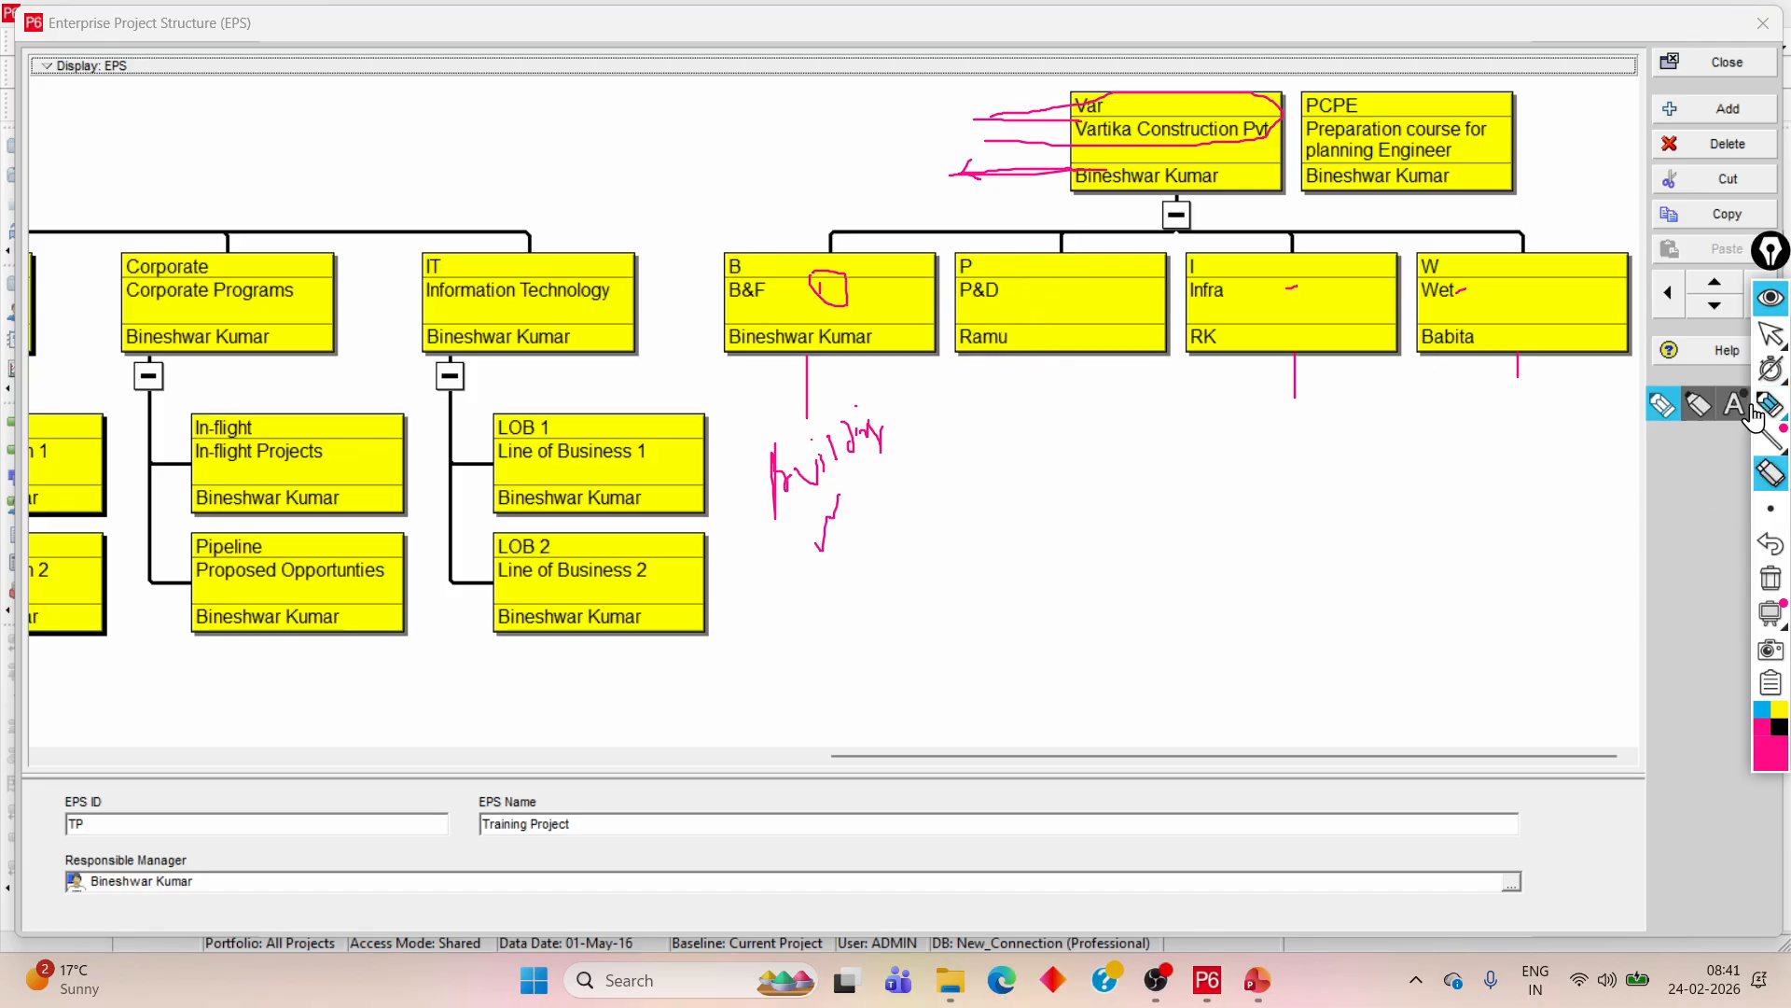
left_click(1663, 404)
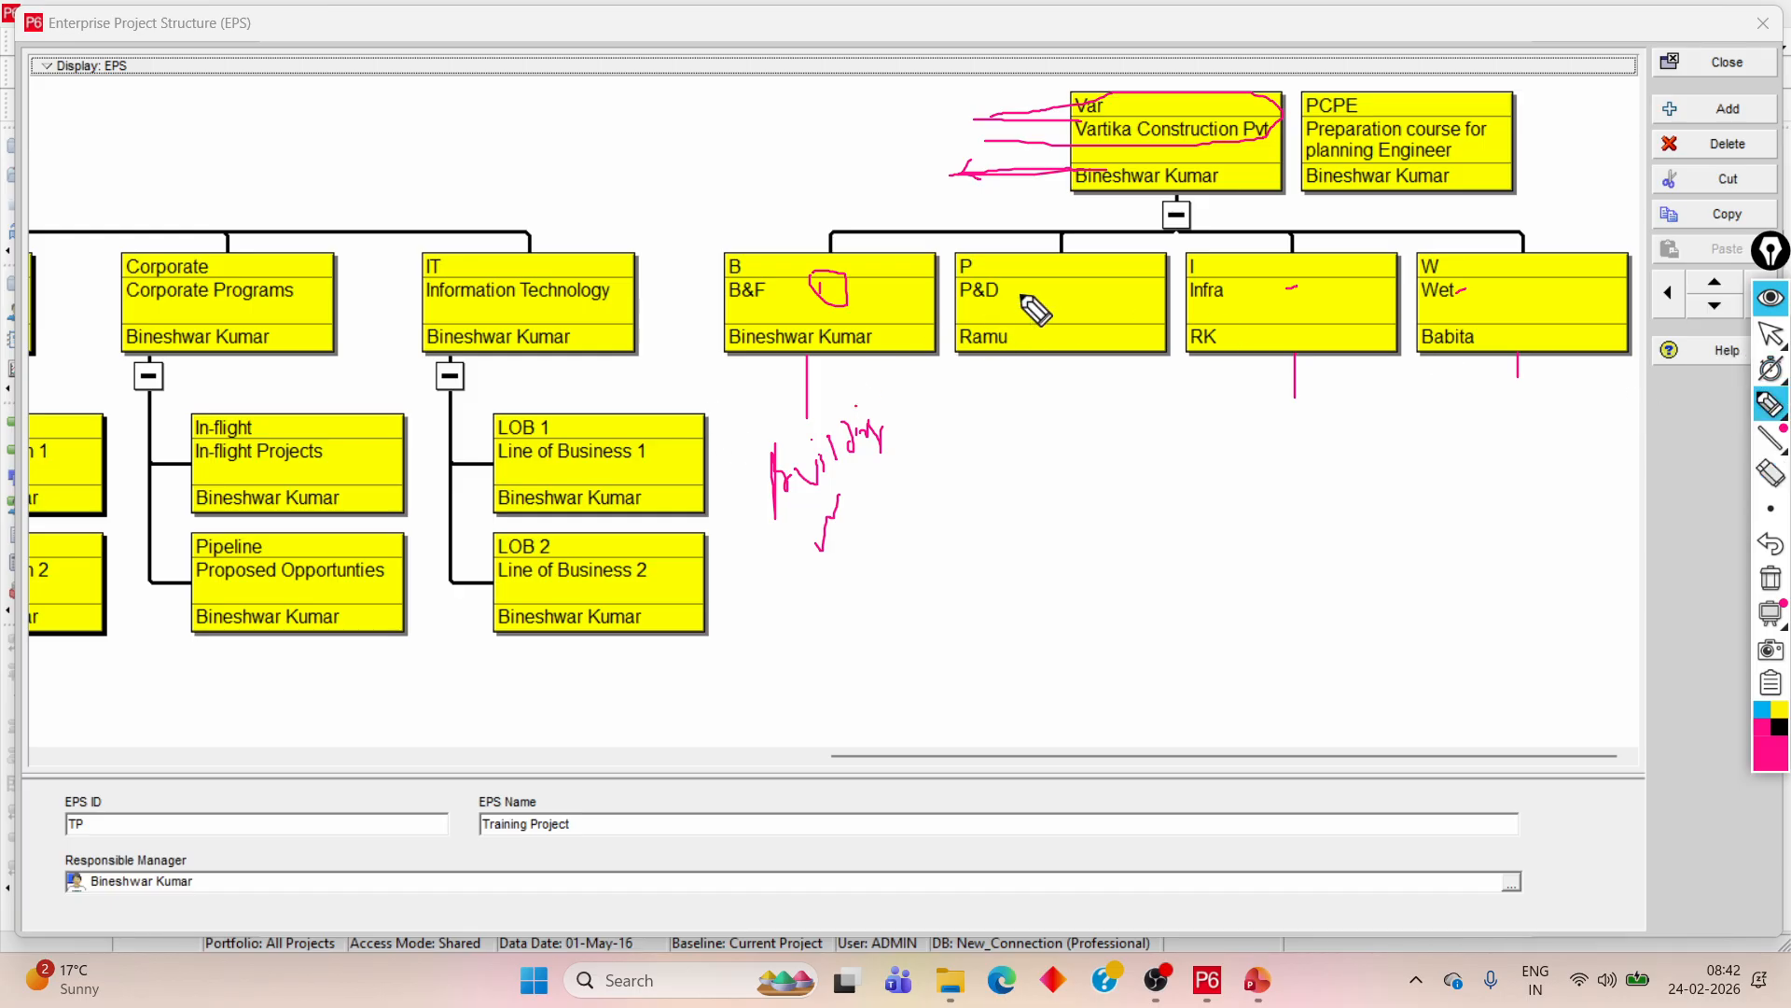
- Handwrite a short note across the P&D box, with a downward arrow below it and a long slanted line underneath
mouse_move(1002, 302)
left_mouse_down()
mouse_move(1010, 321)
mouse_move(1043, 304)
mouse_move(1098, 320)
mouse_move(1078, 318)
left_mouse_up()
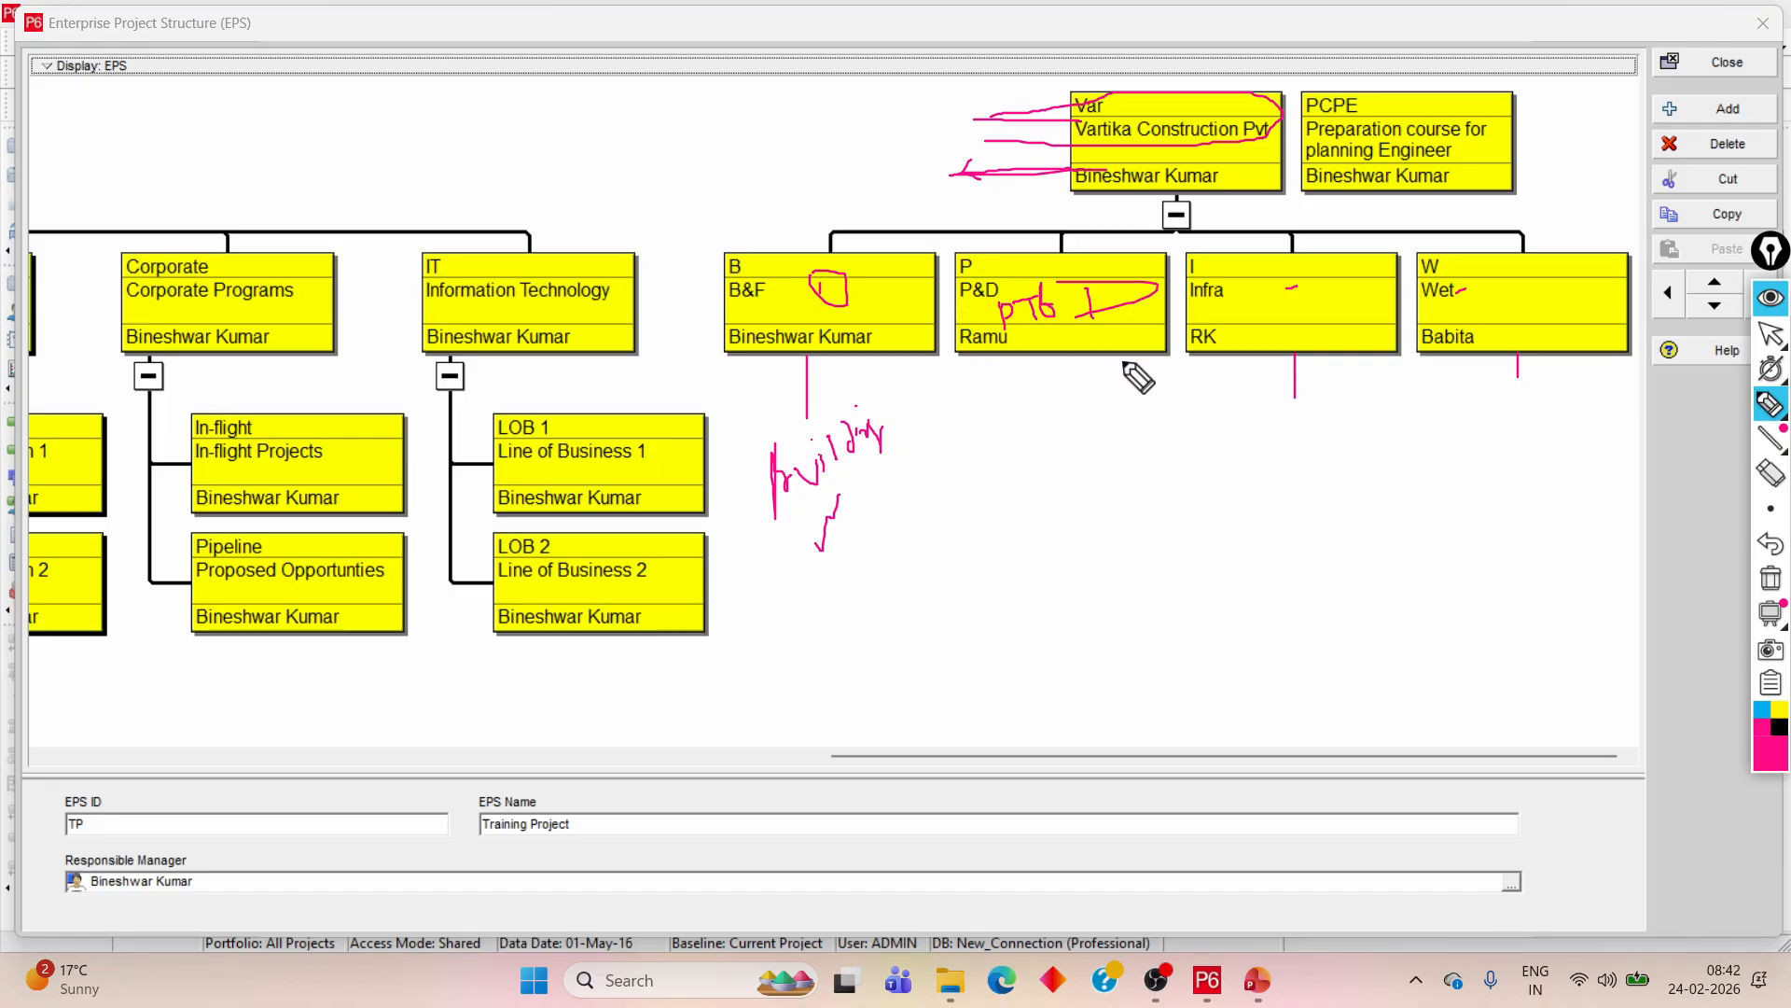
left_click_drag(1036, 355, 1033, 454)
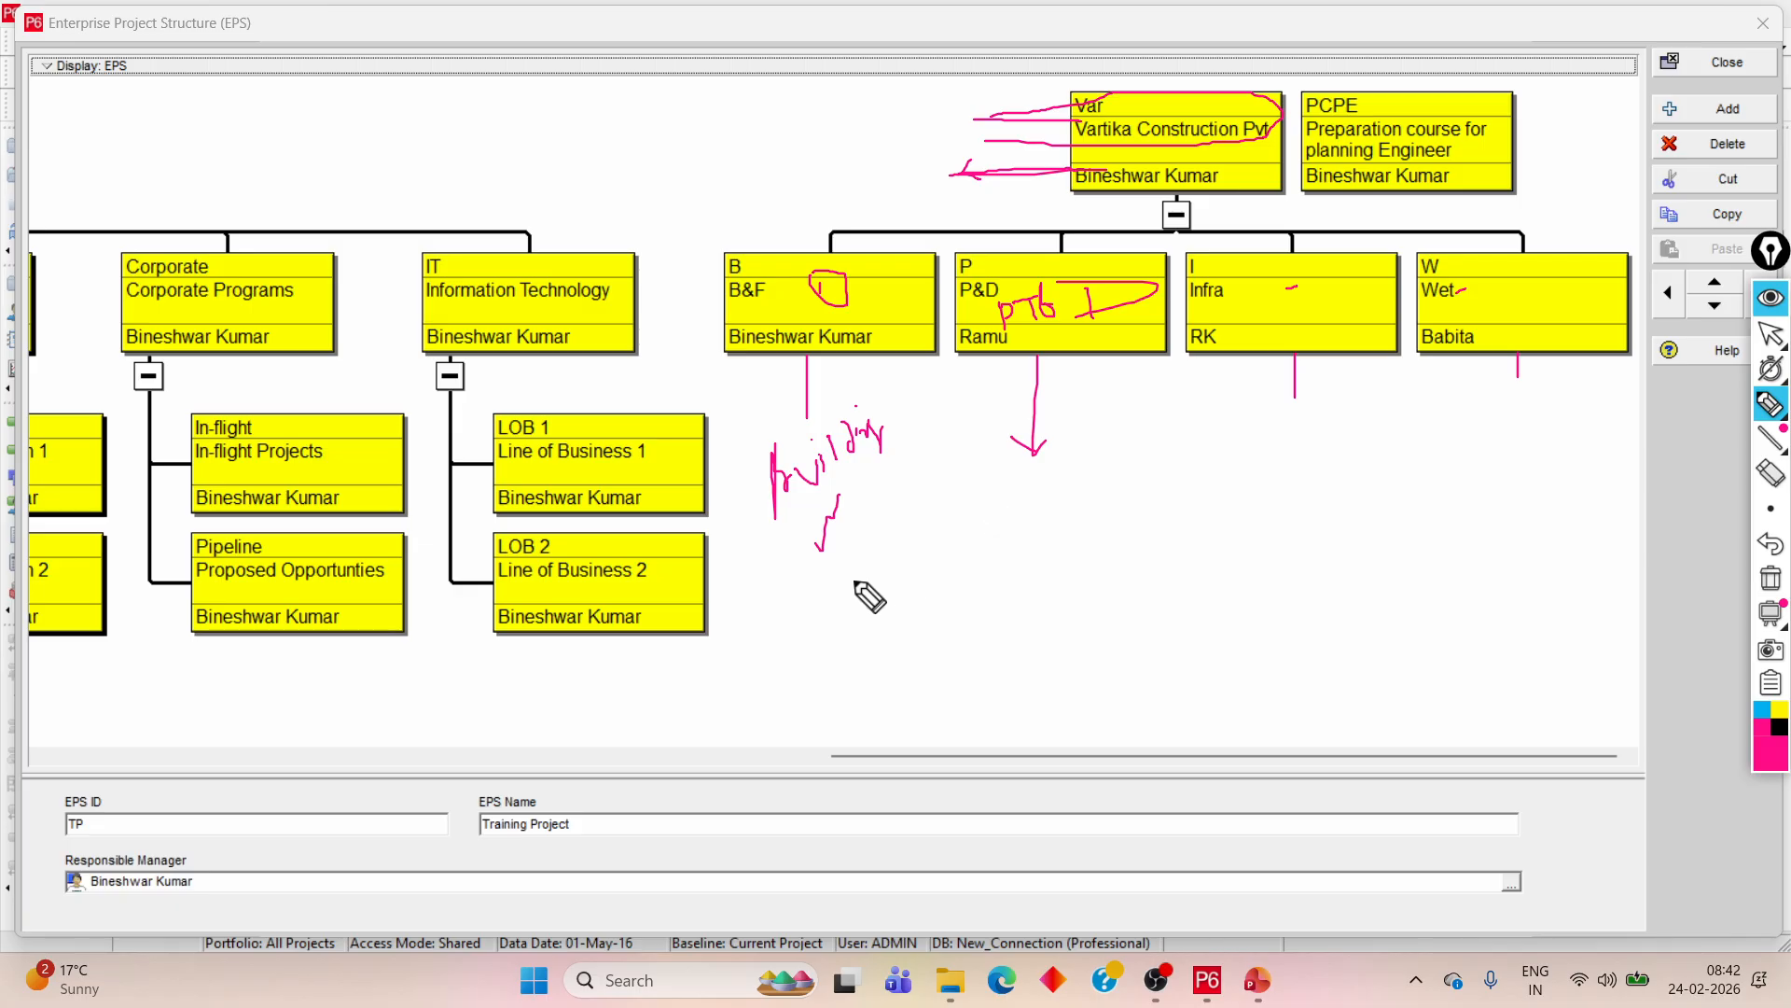
left_click_drag(788, 650, 1141, 556)
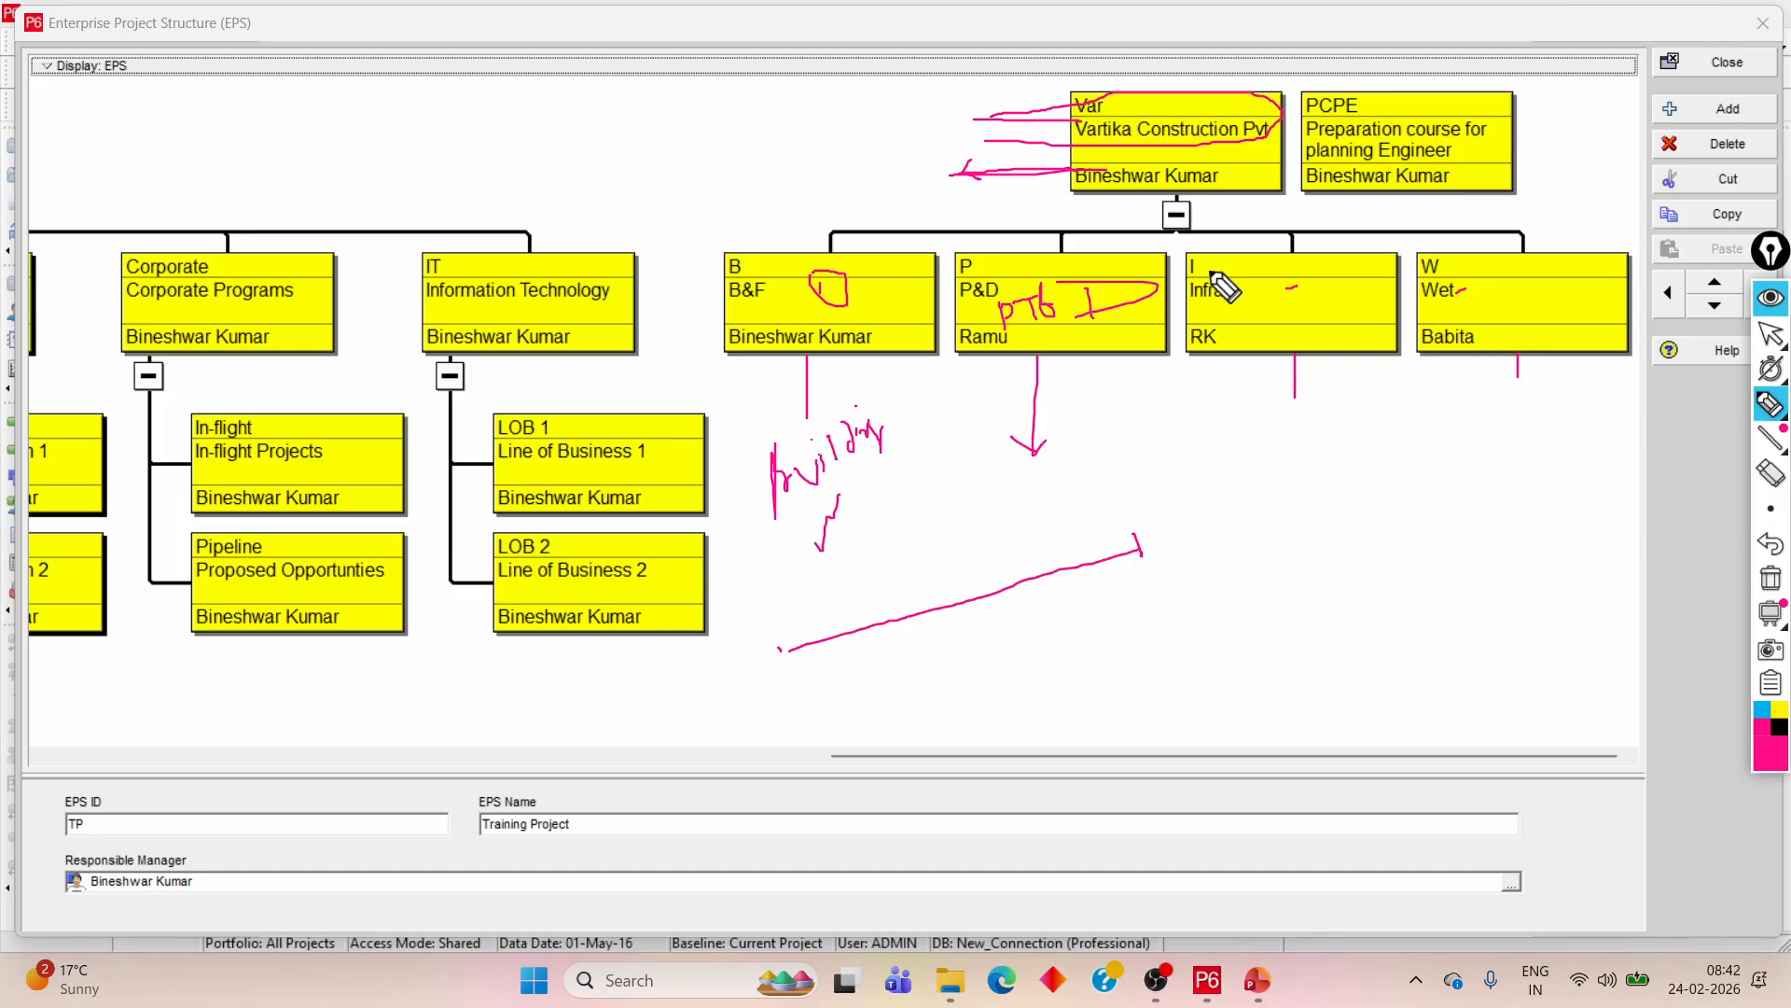
- Handwrite a short two-line note below the Infra box
mouse_move(1258, 450)
left_mouse_down()
mouse_move(1272, 495)
mouse_move(1271, 468)
mouse_move(1303, 500)
mouse_move(1327, 494)
mouse_move(1320, 462)
mouse_move(1393, 450)
mouse_move(1390, 466)
left_mouse_up()
left_click_drag(1396, 426, 1402, 453)
left_click_drag(1324, 529, 1404, 499)
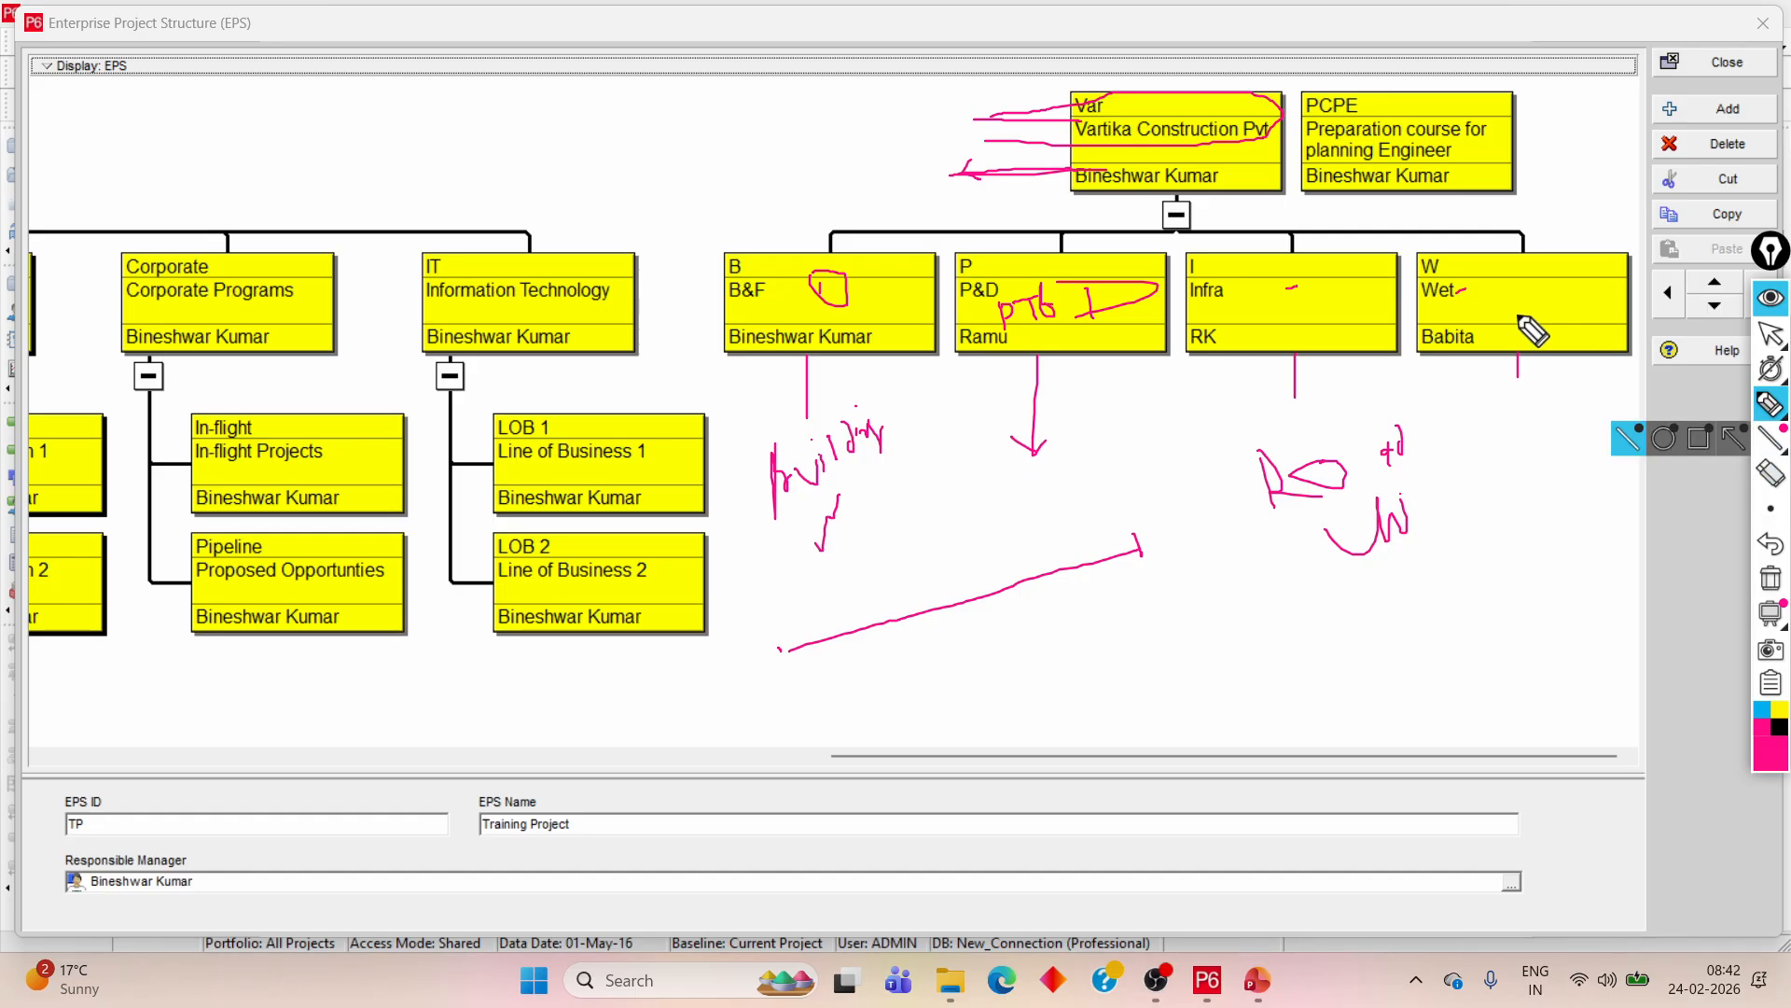
- Draw a slanted stroke over the Wet box, an arrow below it and a short vertical stroke further down
left_click_drag(1479, 285, 1549, 230)
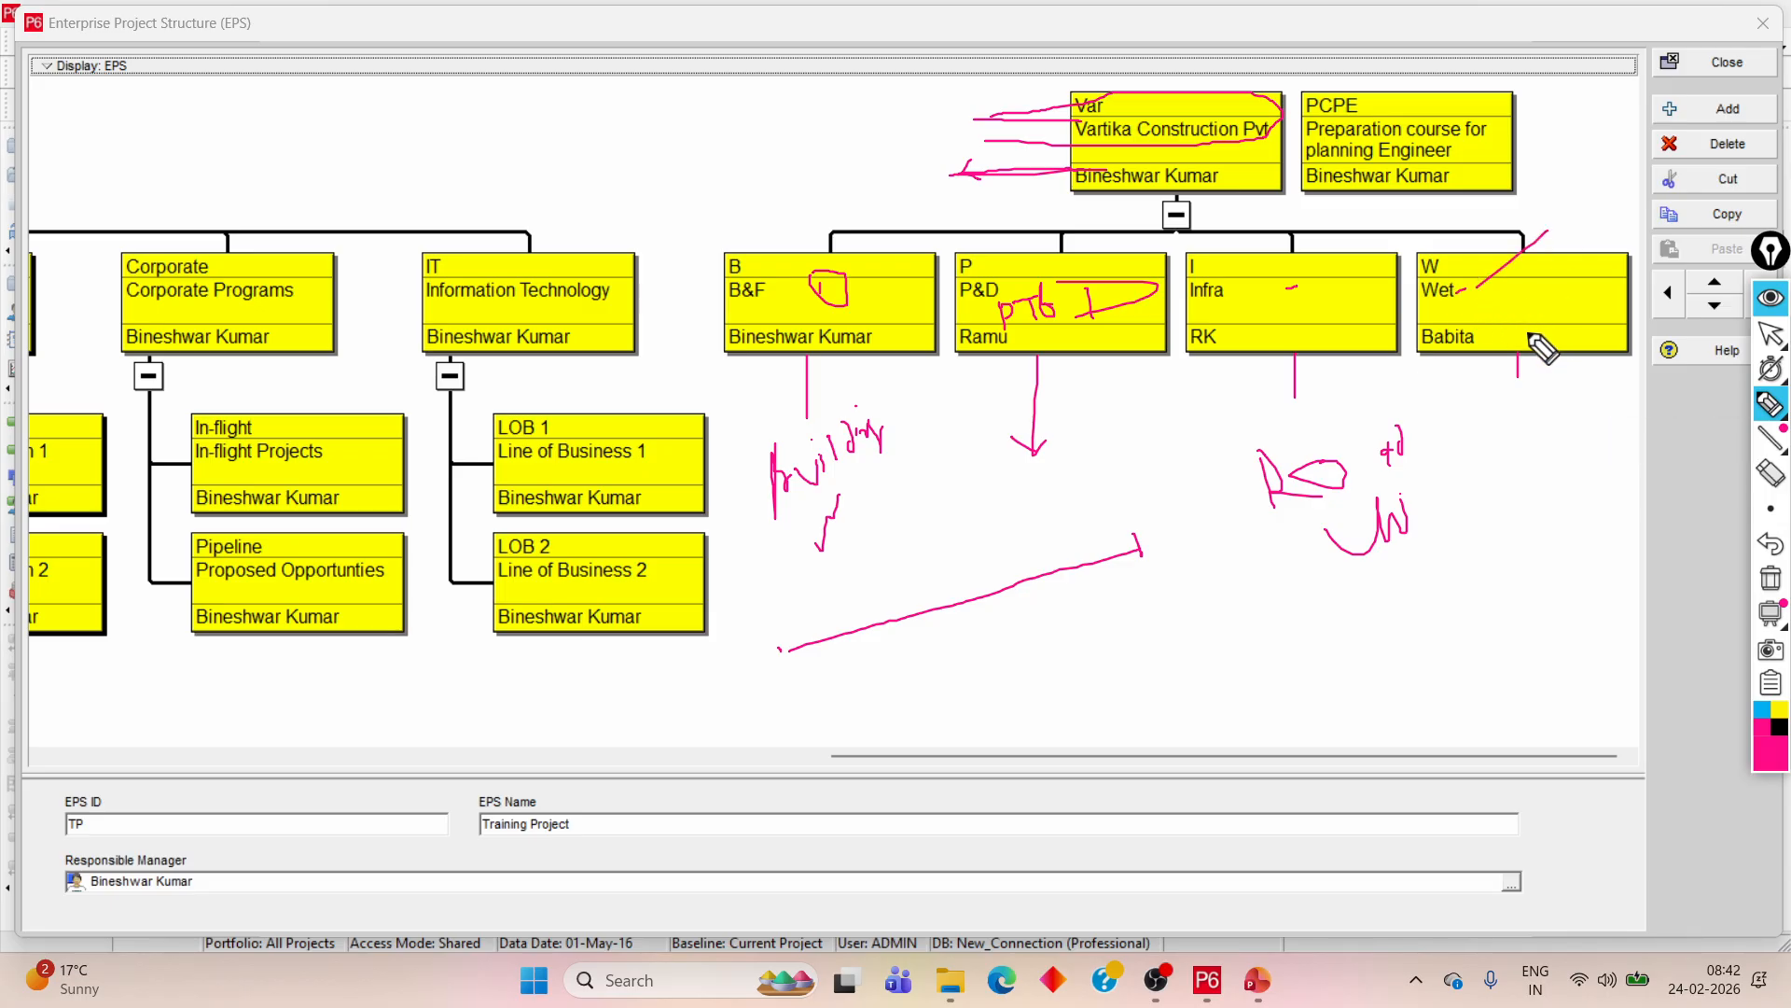
left_click_drag(1519, 359, 1540, 406)
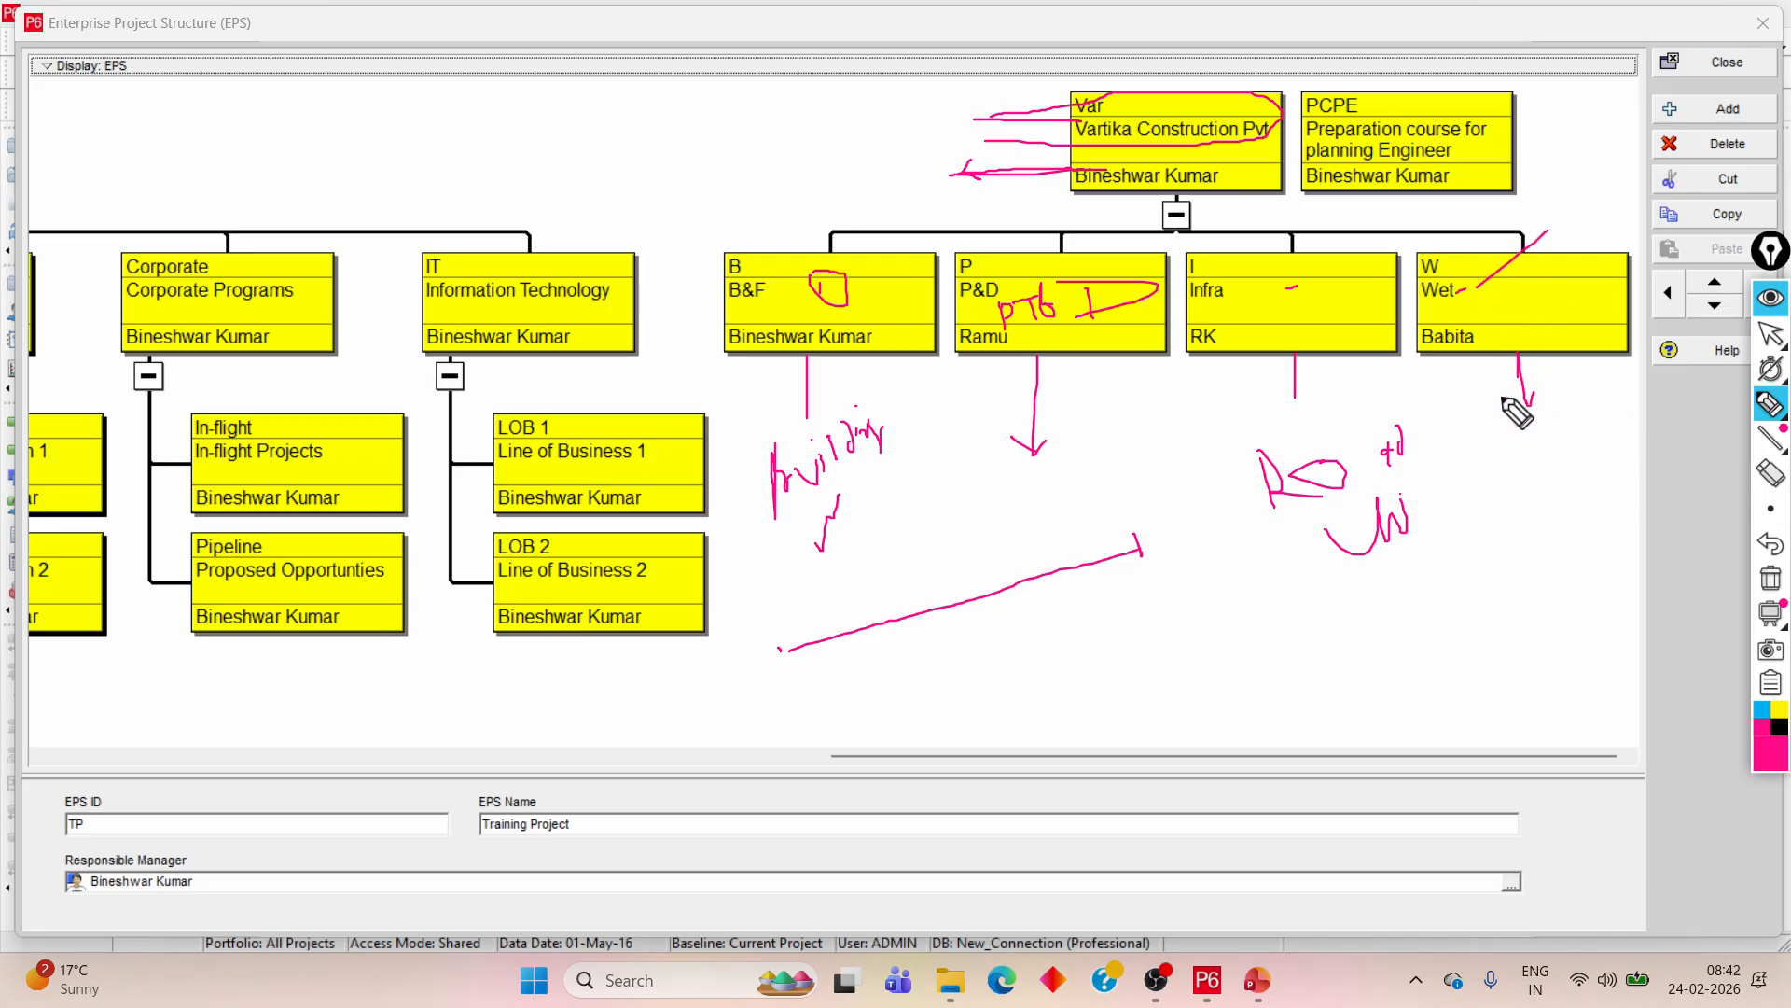
left_click_drag(1479, 520, 1485, 578)
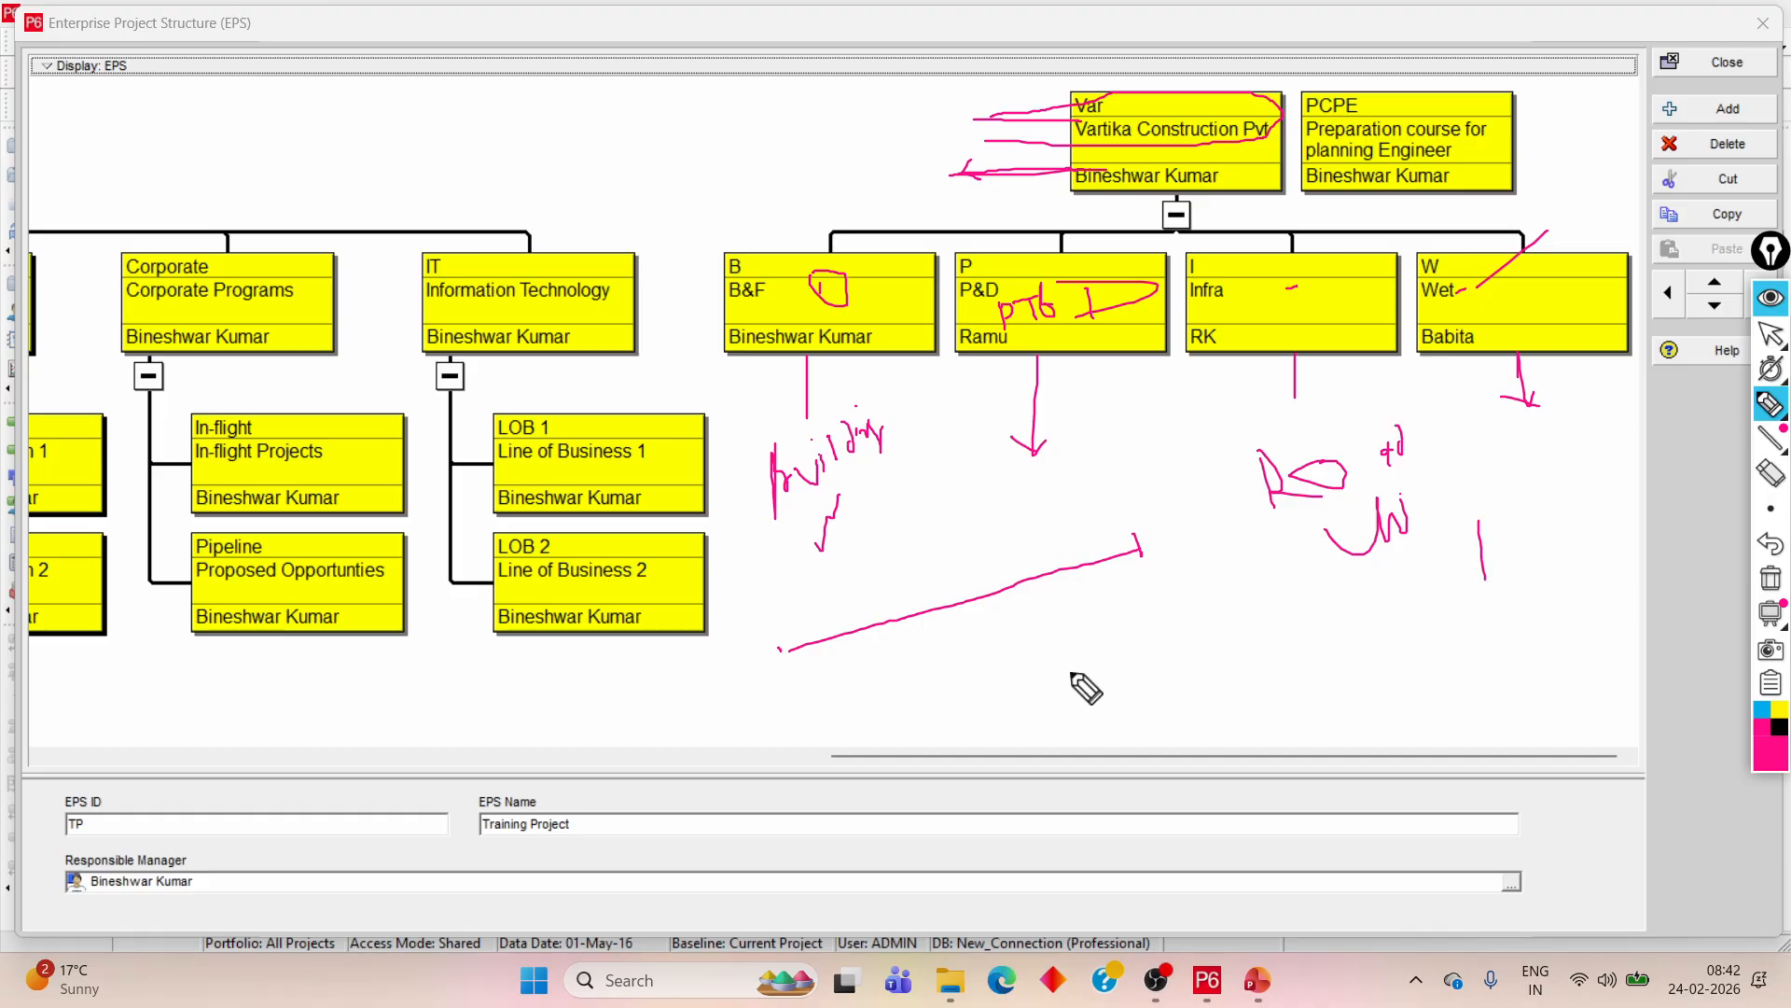
- Draw a long line with an end mark at each end across the lower chart area and a short dash beside it
mouse_move(987, 709)
left_mouse_down()
mouse_move(1436, 658)
mouse_move(1458, 677)
left_mouse_up()
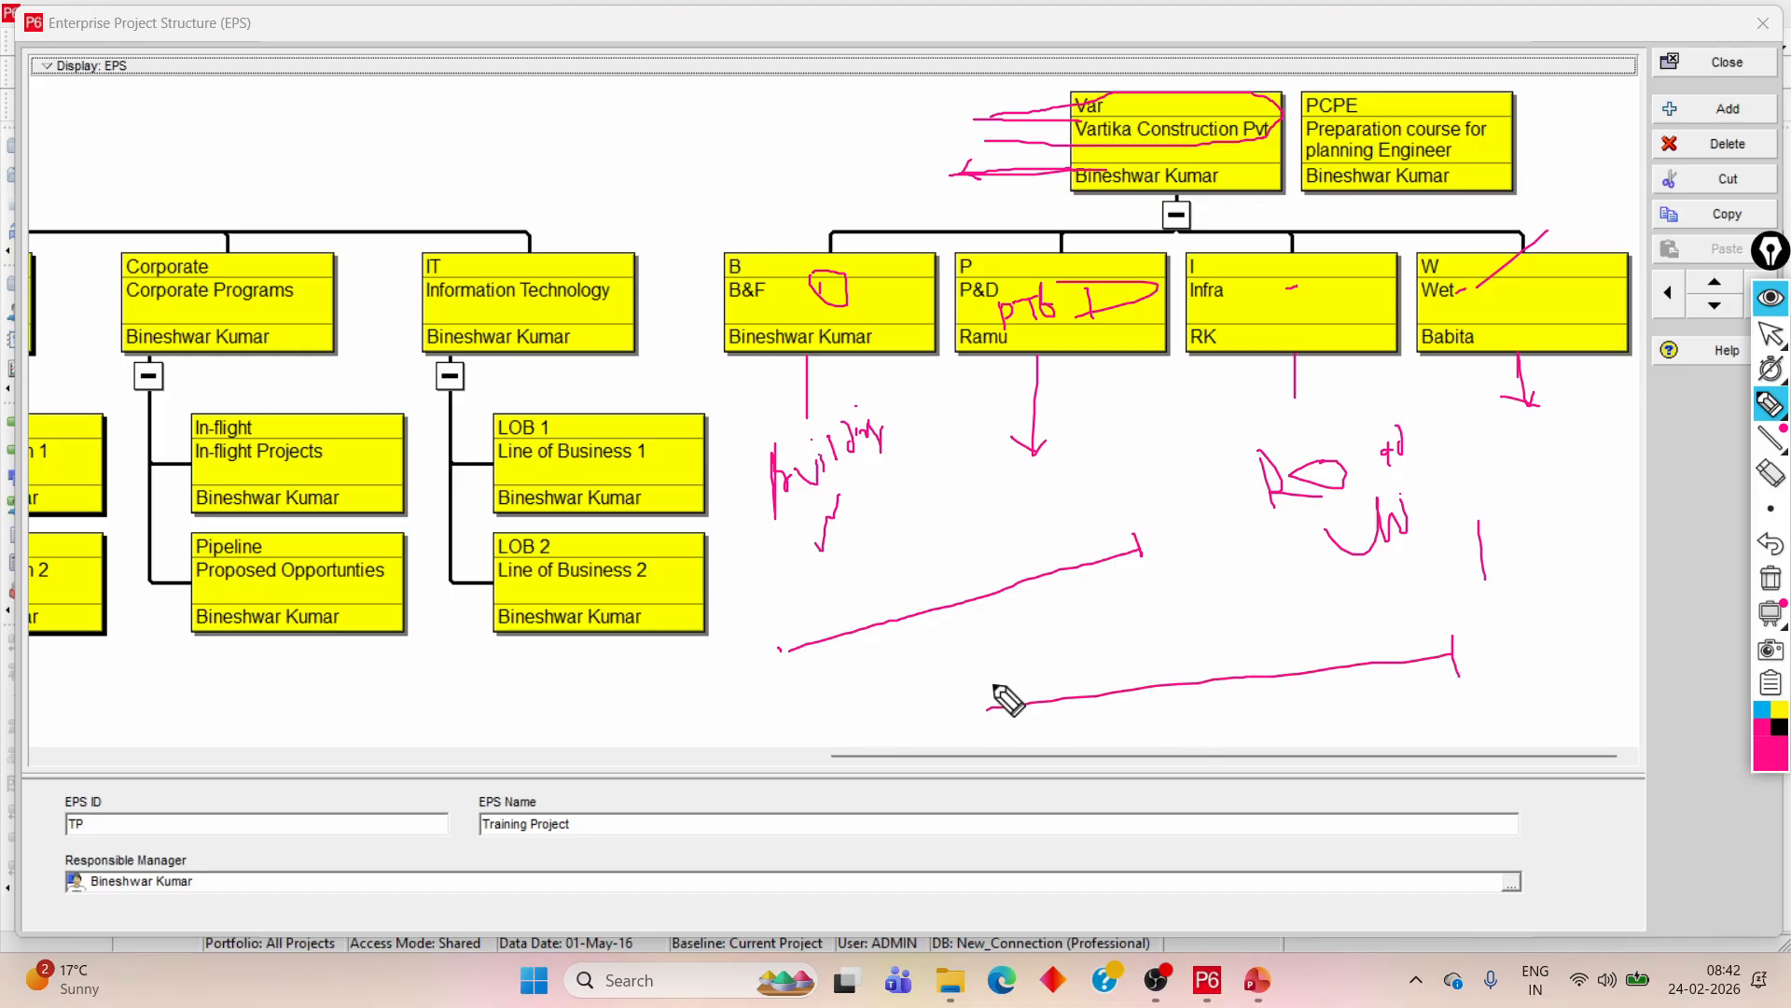
left_click_drag(996, 681, 1002, 728)
left_click_drag(1490, 653, 1544, 631)
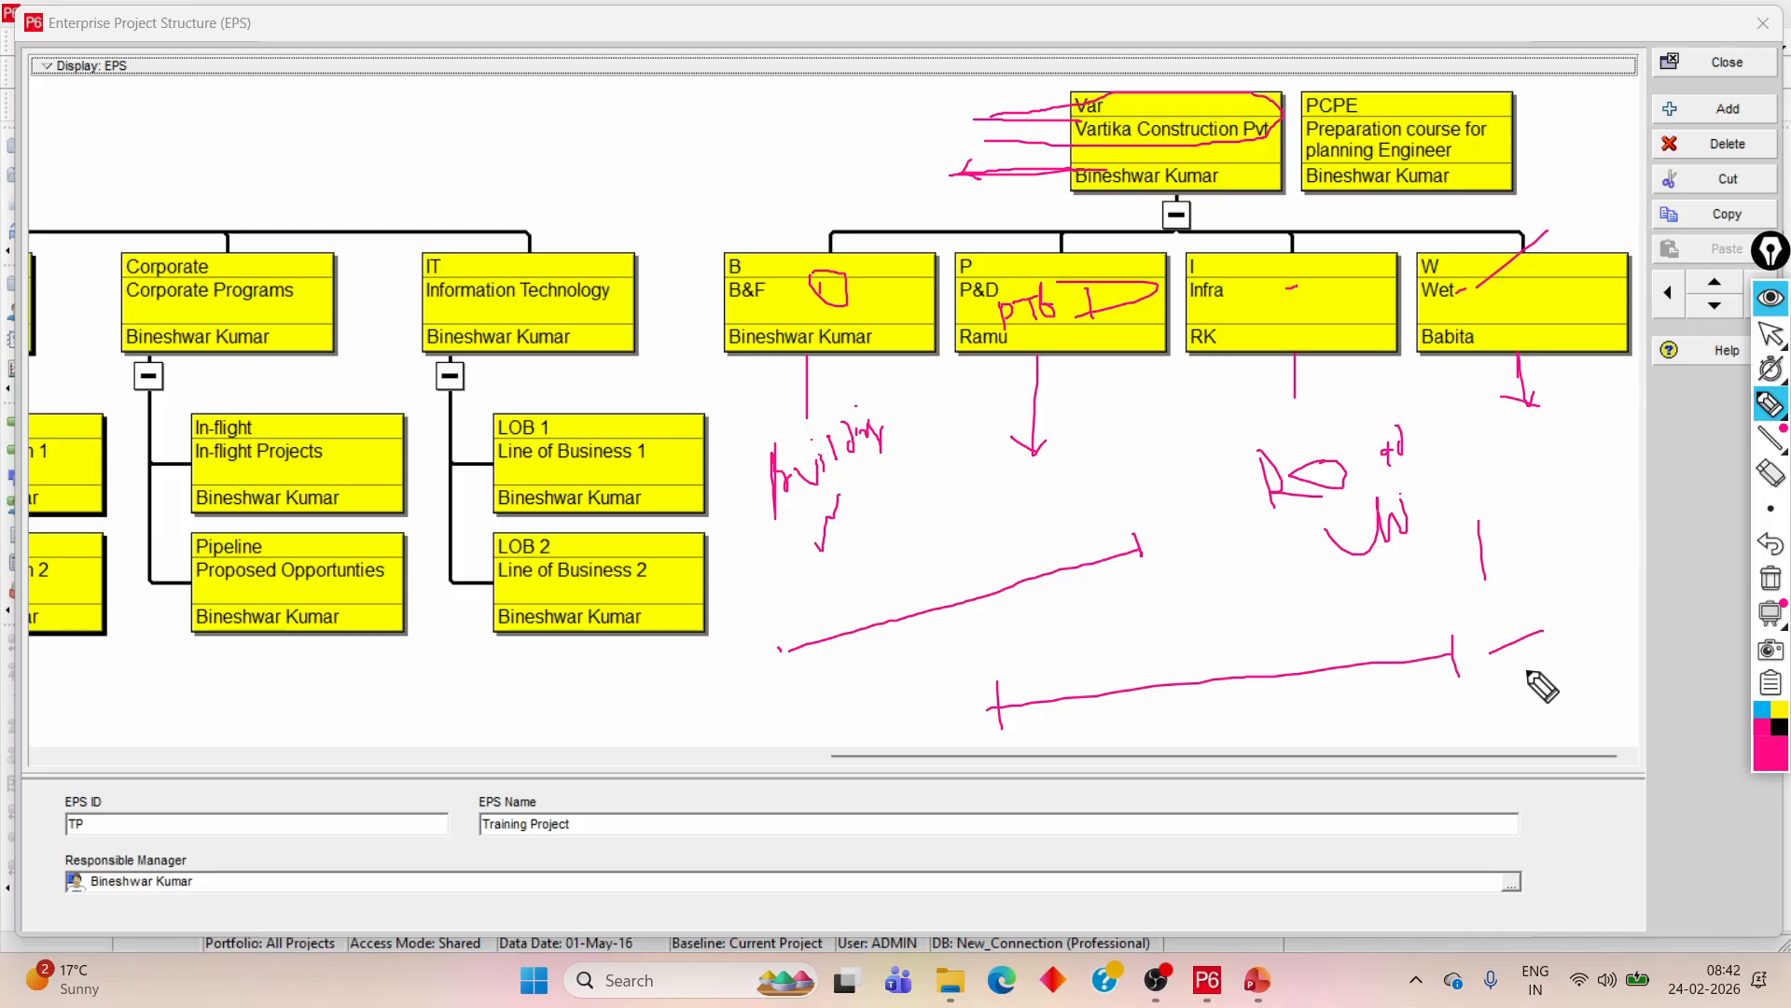
- Handwrite a short note between the two long lines, underline it with a small arrow and retouch the arrow below Wet
mouse_move(1034, 617)
left_mouse_down()
mouse_move(1022, 634)
mouse_move(1140, 605)
mouse_move(1173, 576)
left_mouse_up()
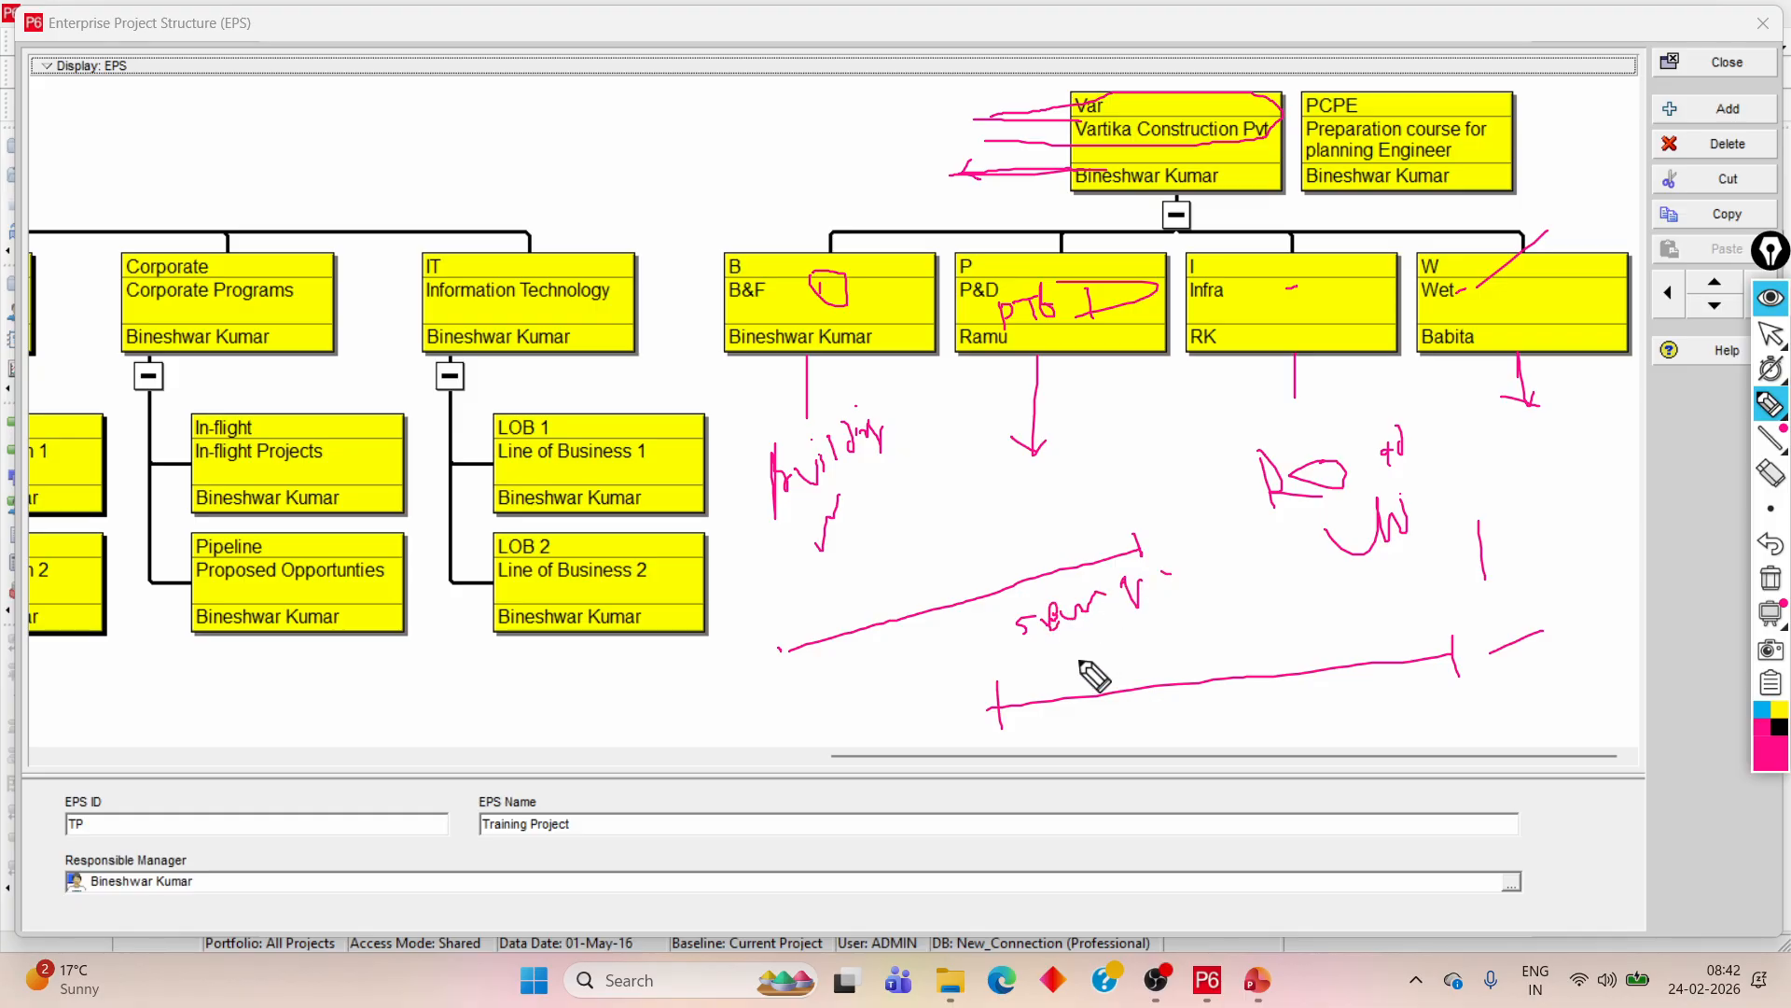
left_click_drag(1020, 655, 1050, 669)
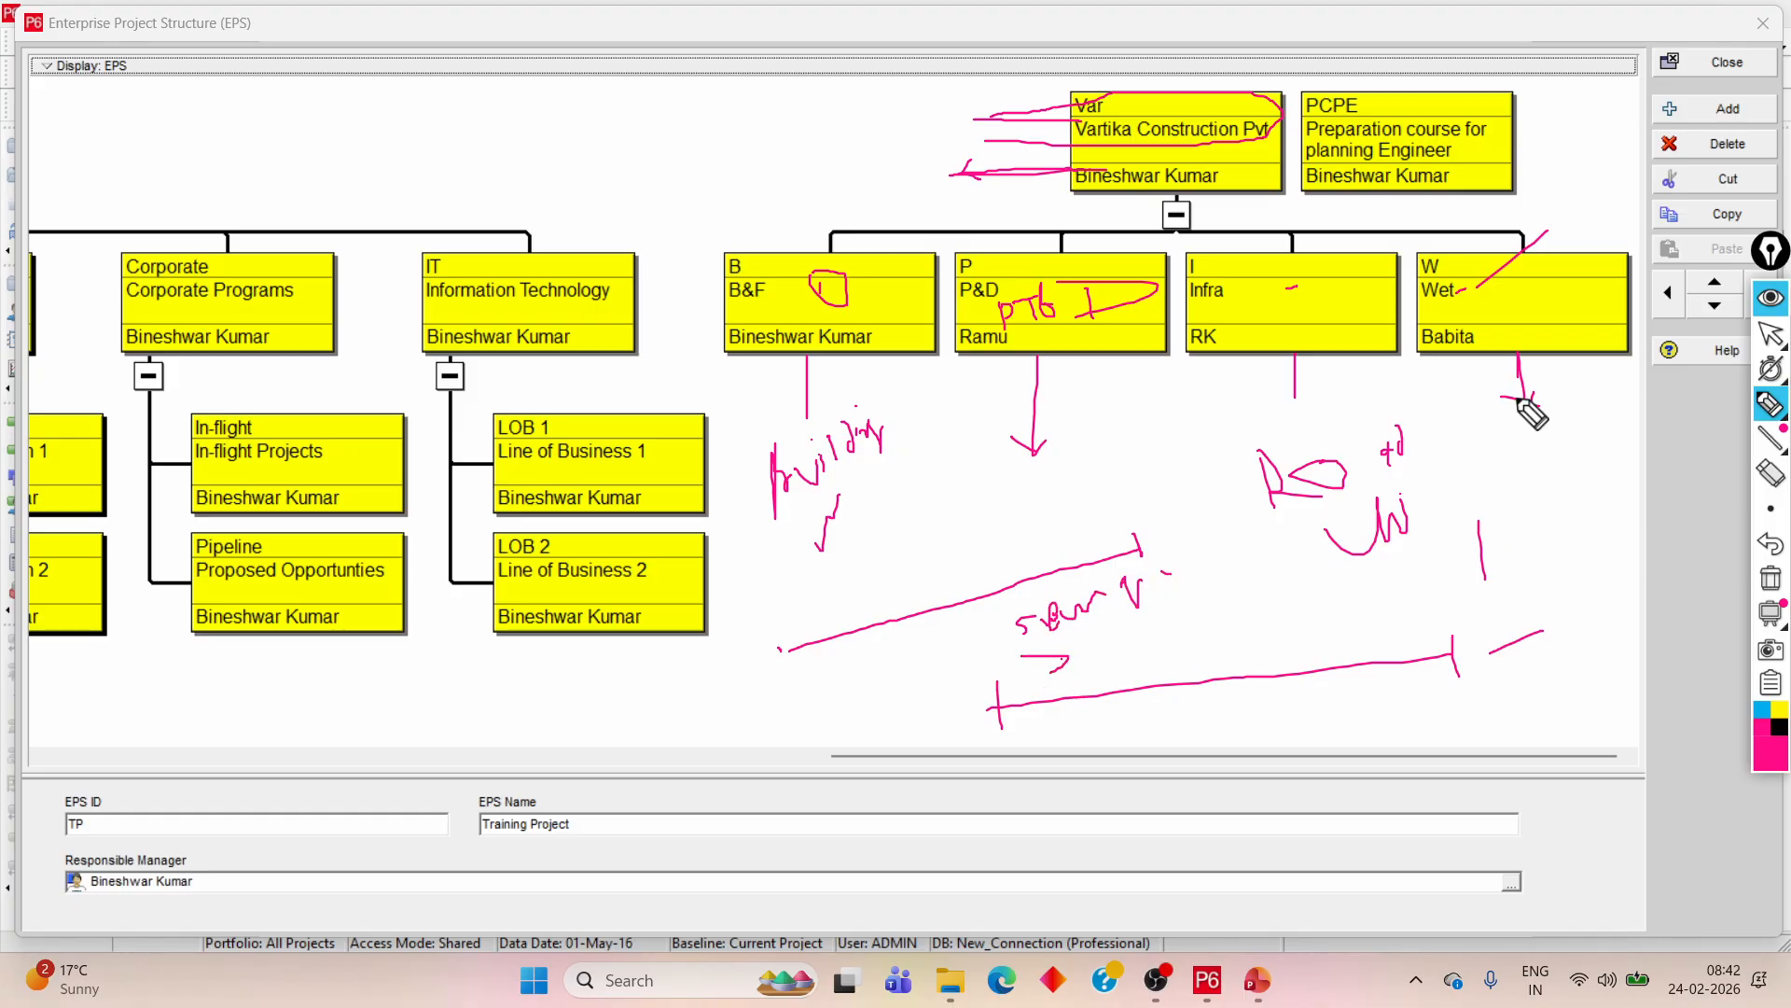
left_click_drag(1520, 400, 1539, 390)
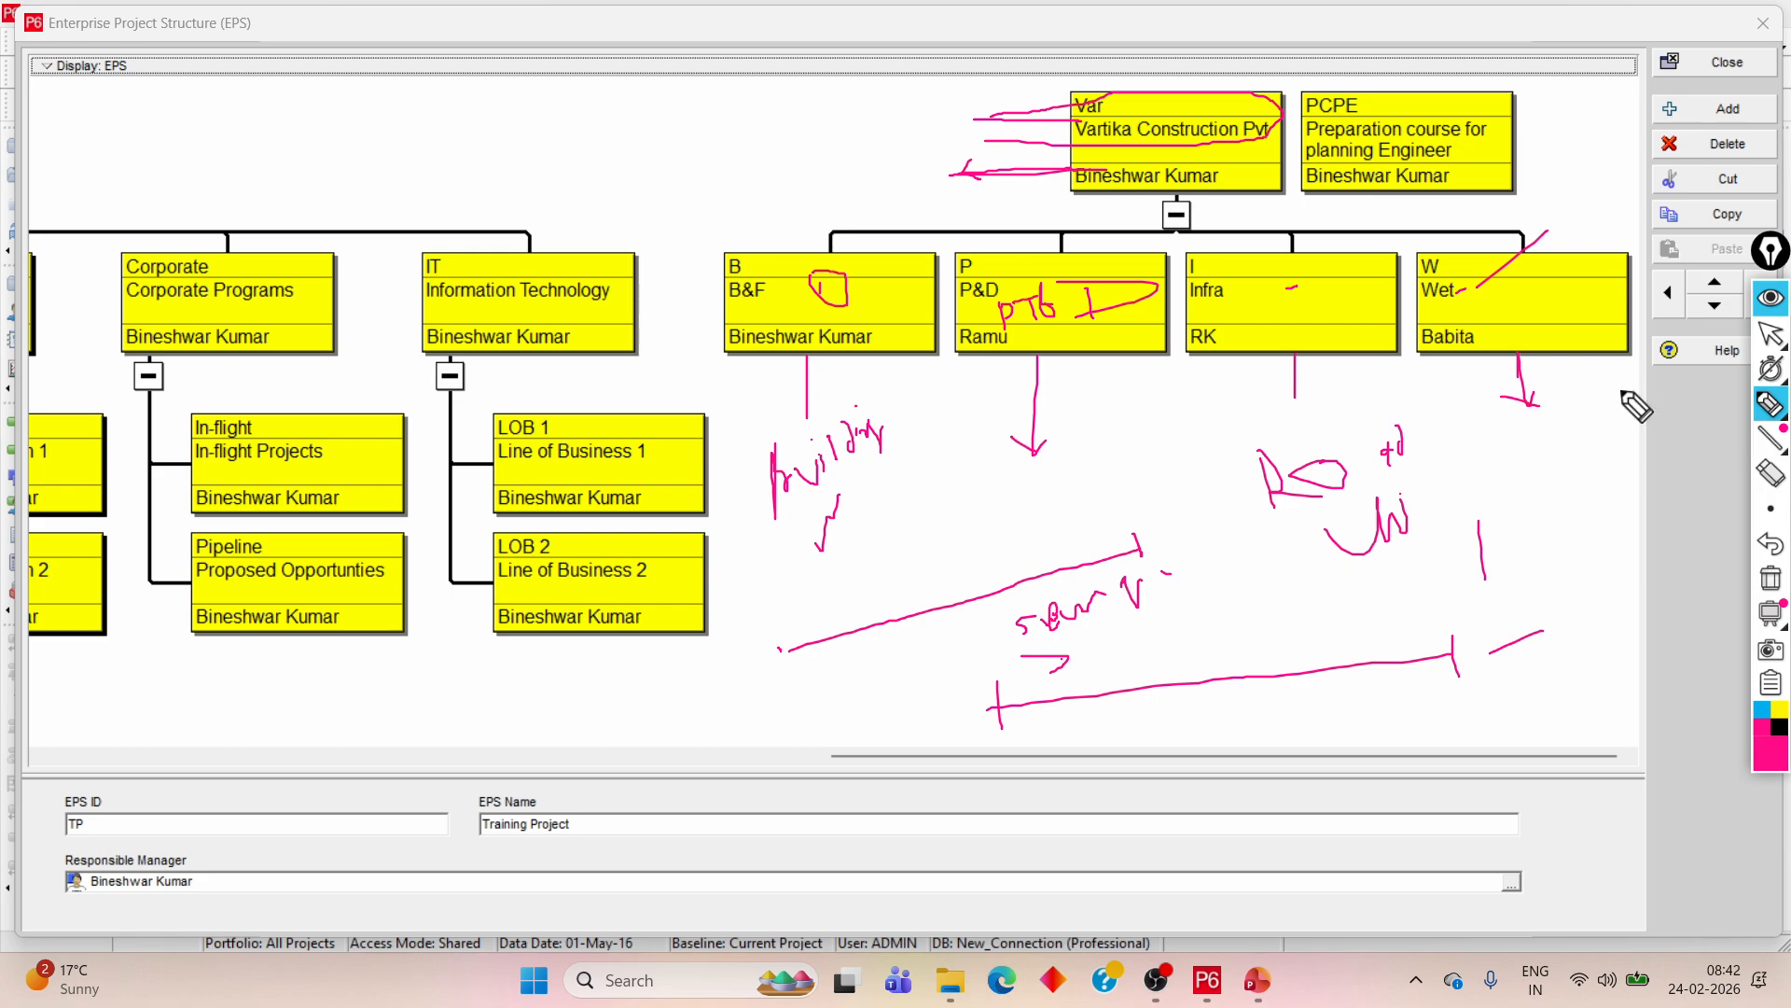
- Erase the lower long line, the dash beside it and the short vertical stroke above it
left_click(1770, 404)
left_click(1771, 473)
mouse_move(1493, 652)
left_mouse_down()
mouse_move(1515, 659)
mouse_move(1475, 607)
mouse_move(1211, 707)
left_mouse_up()
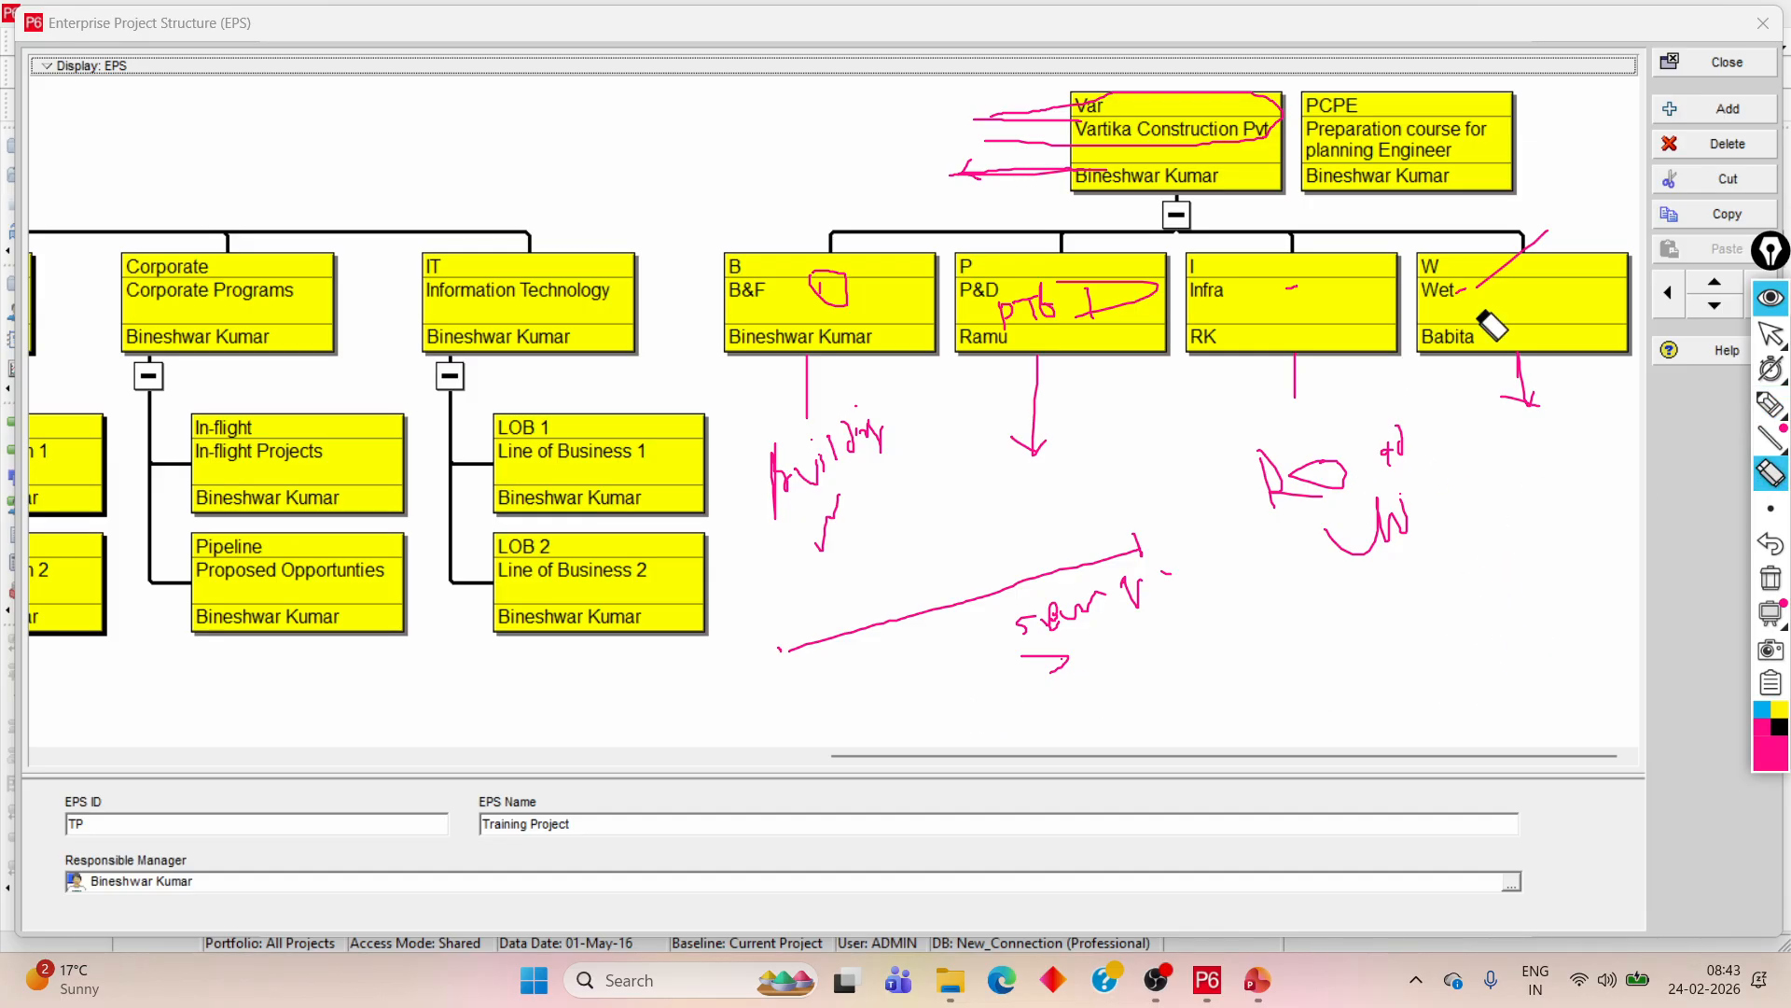
- Return to the drawing pen and handwrite "w" below the arrow under the Wet box
mouse_move(1770, 407)
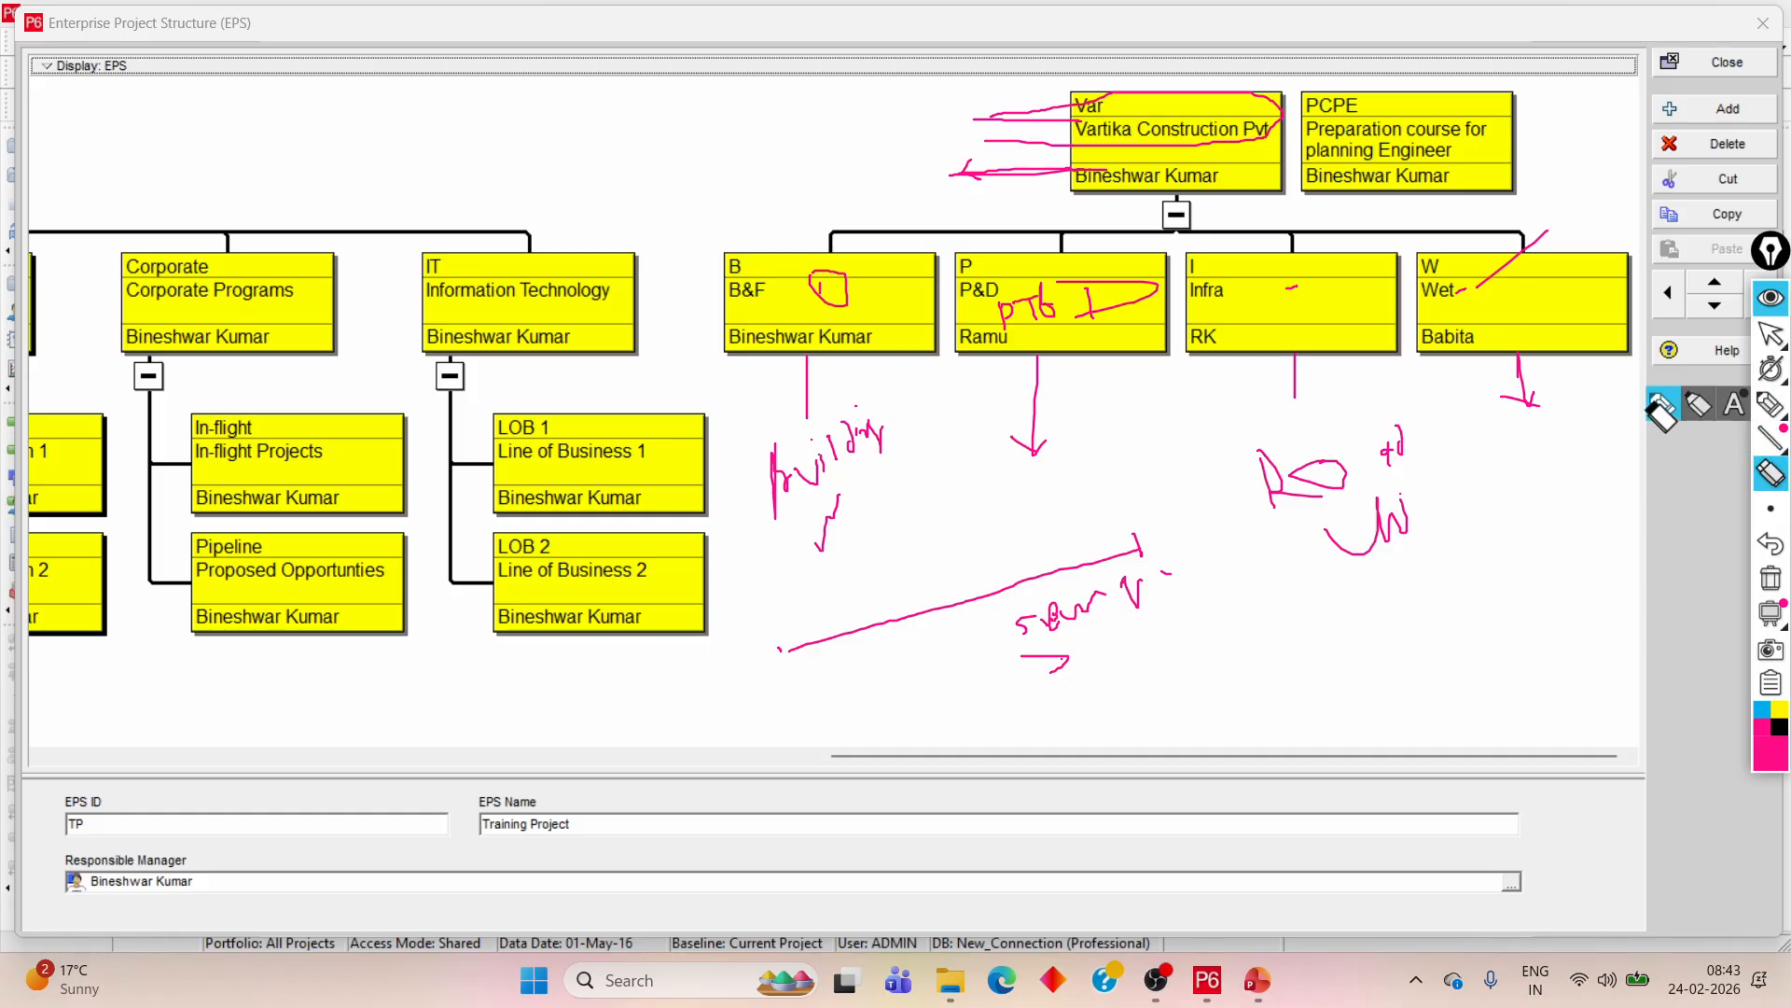
left_click(1657, 407)
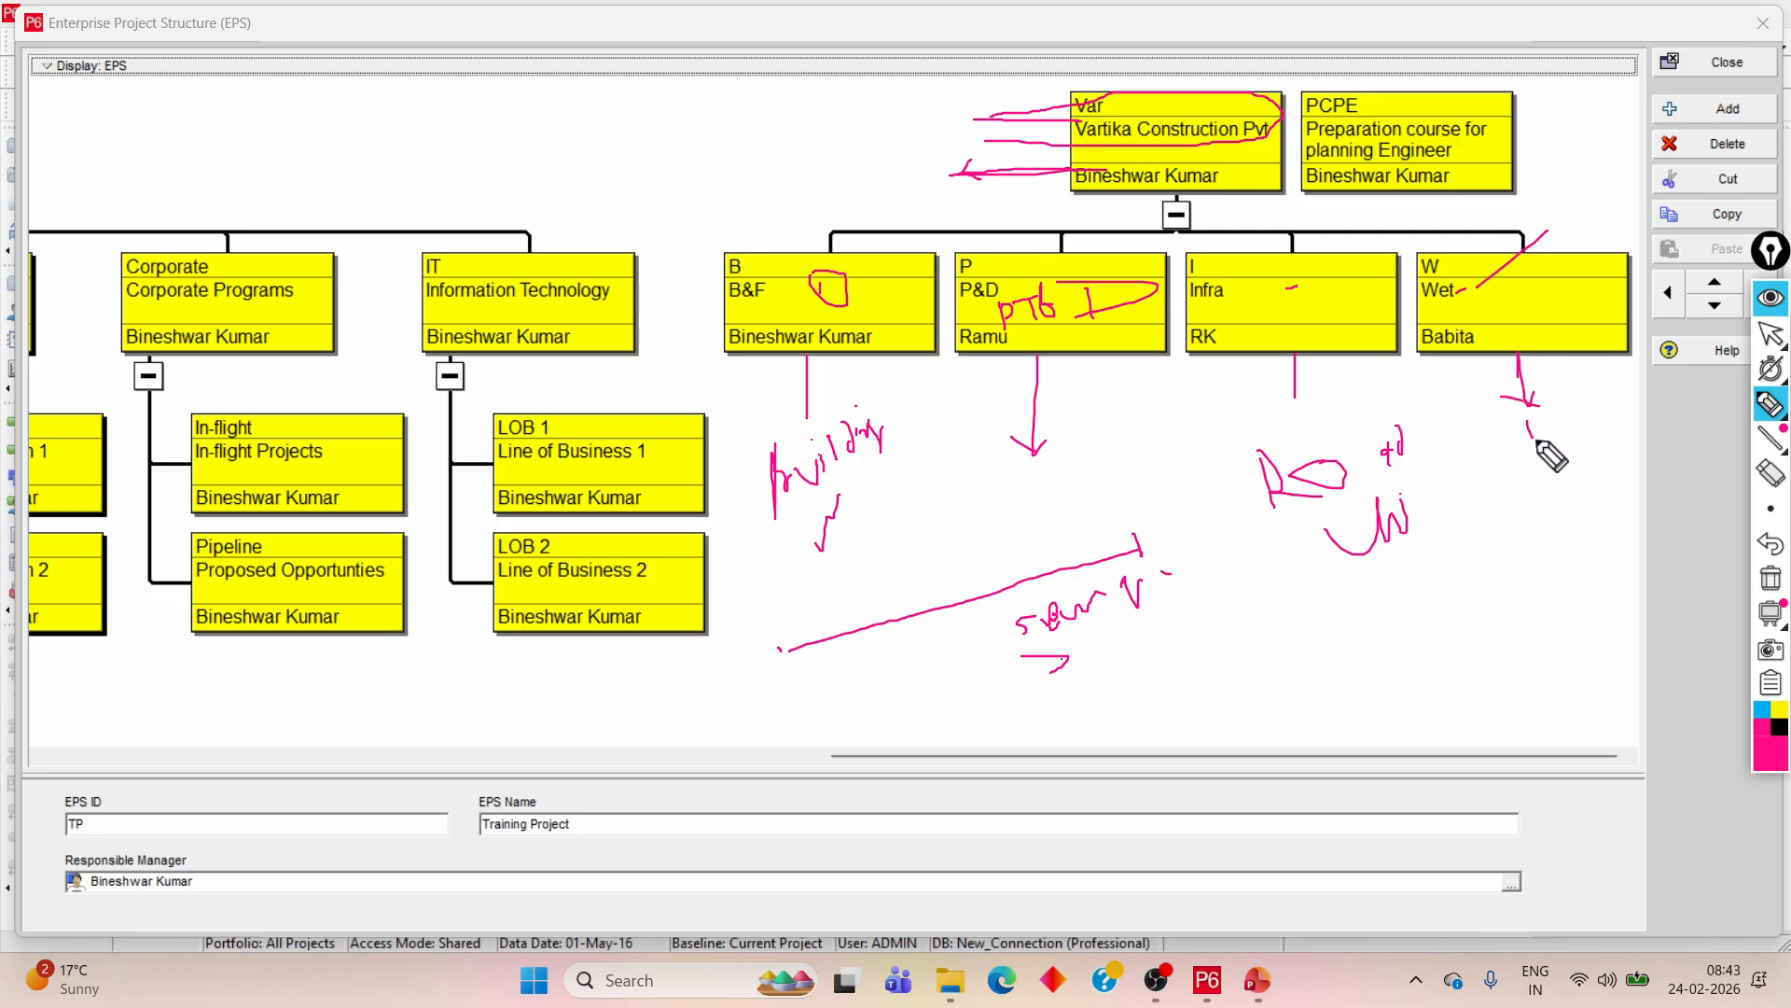
left_click_drag(1527, 426, 1555, 426)
- Hide the pen annotations to select the B&F box in the chart and show the annotations again
left_click(1766, 303)
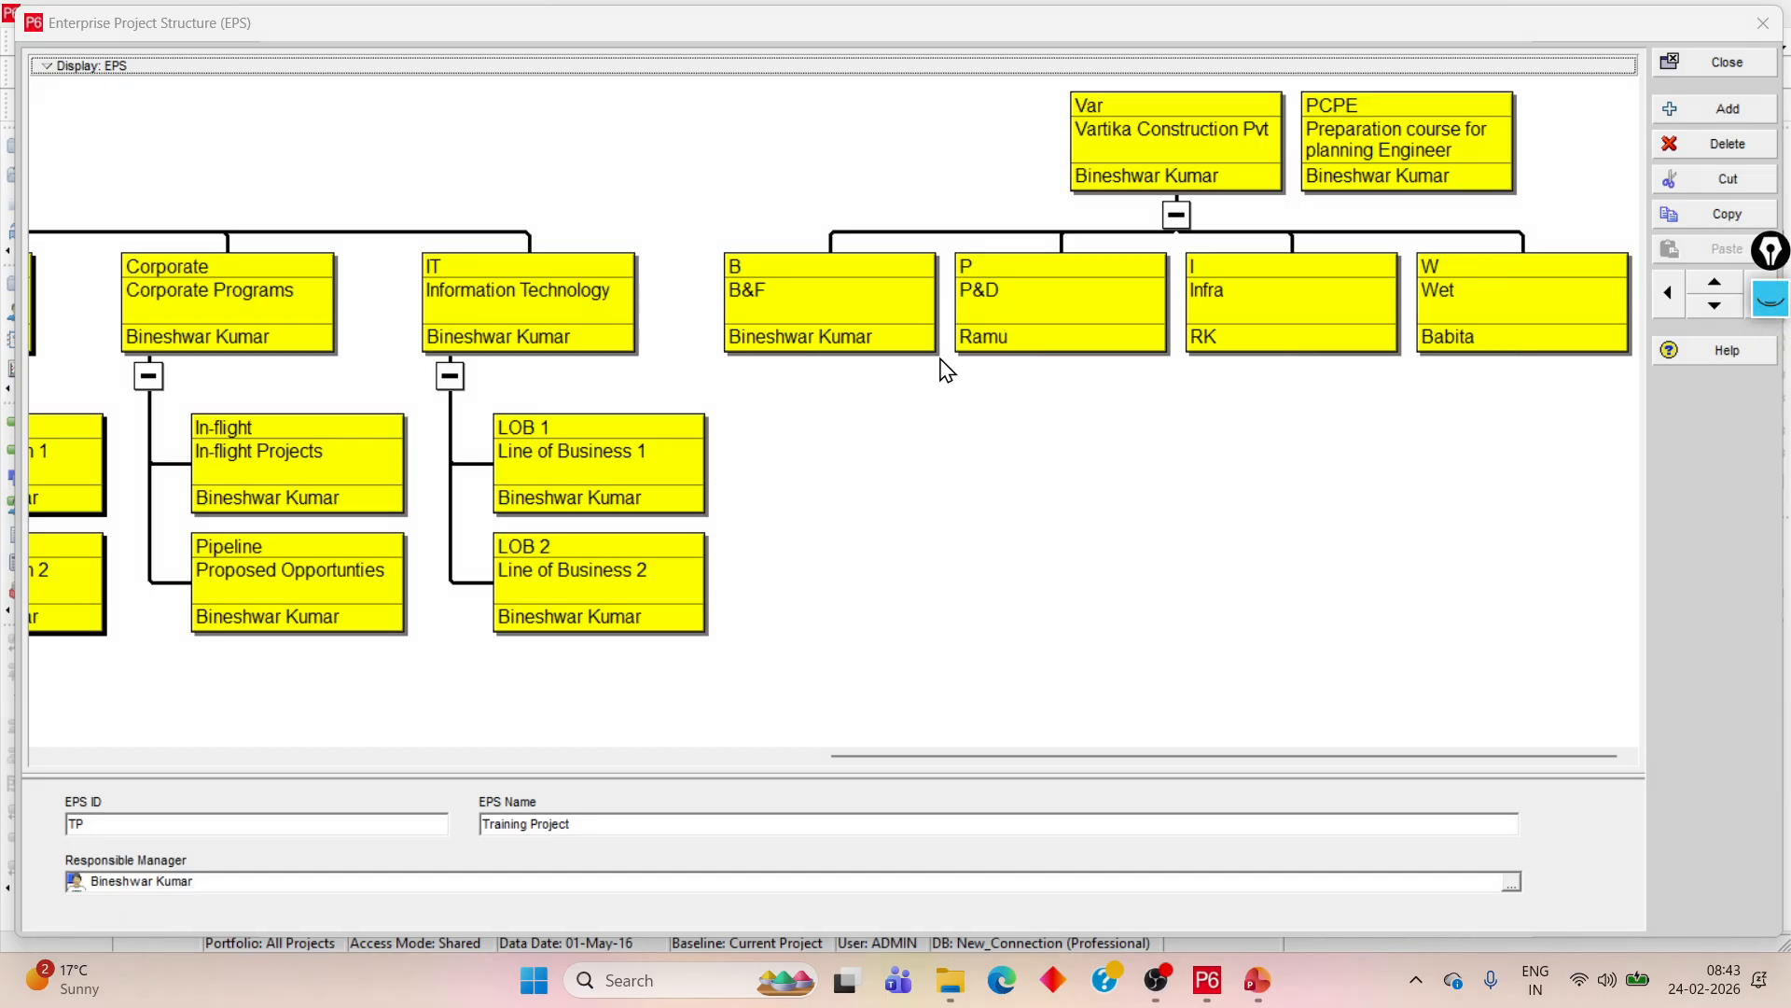
left_click(788, 308)
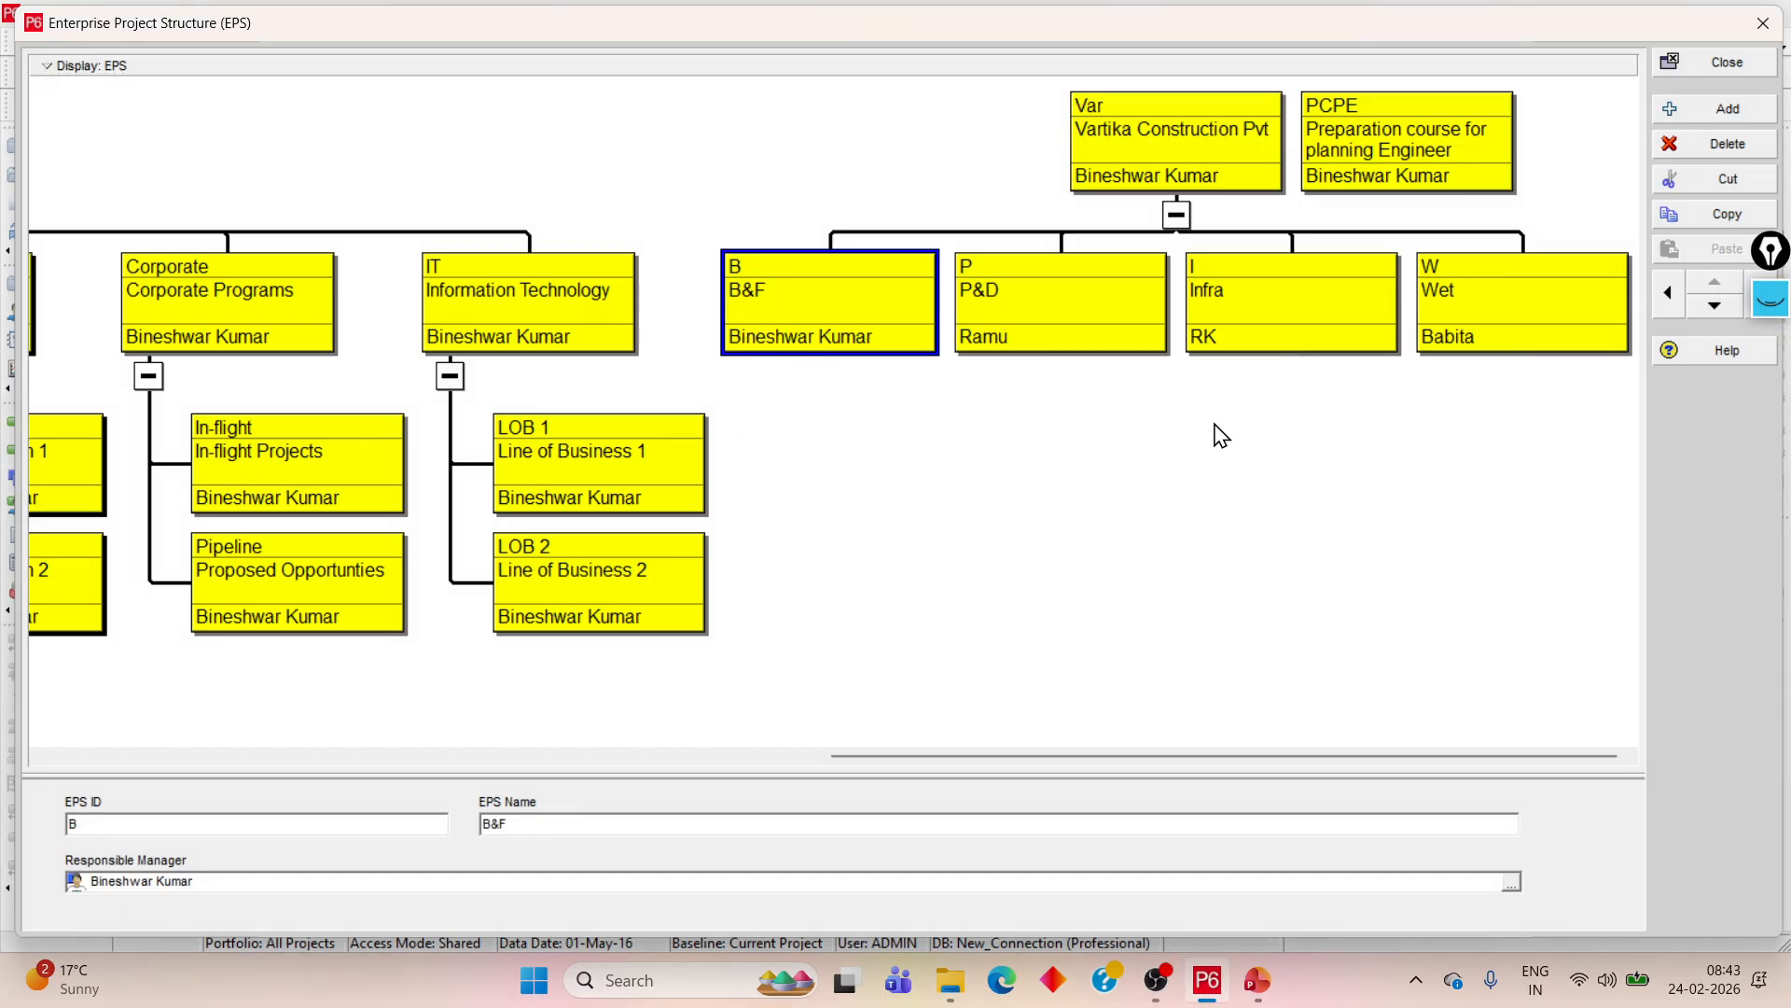
left_click(1766, 296)
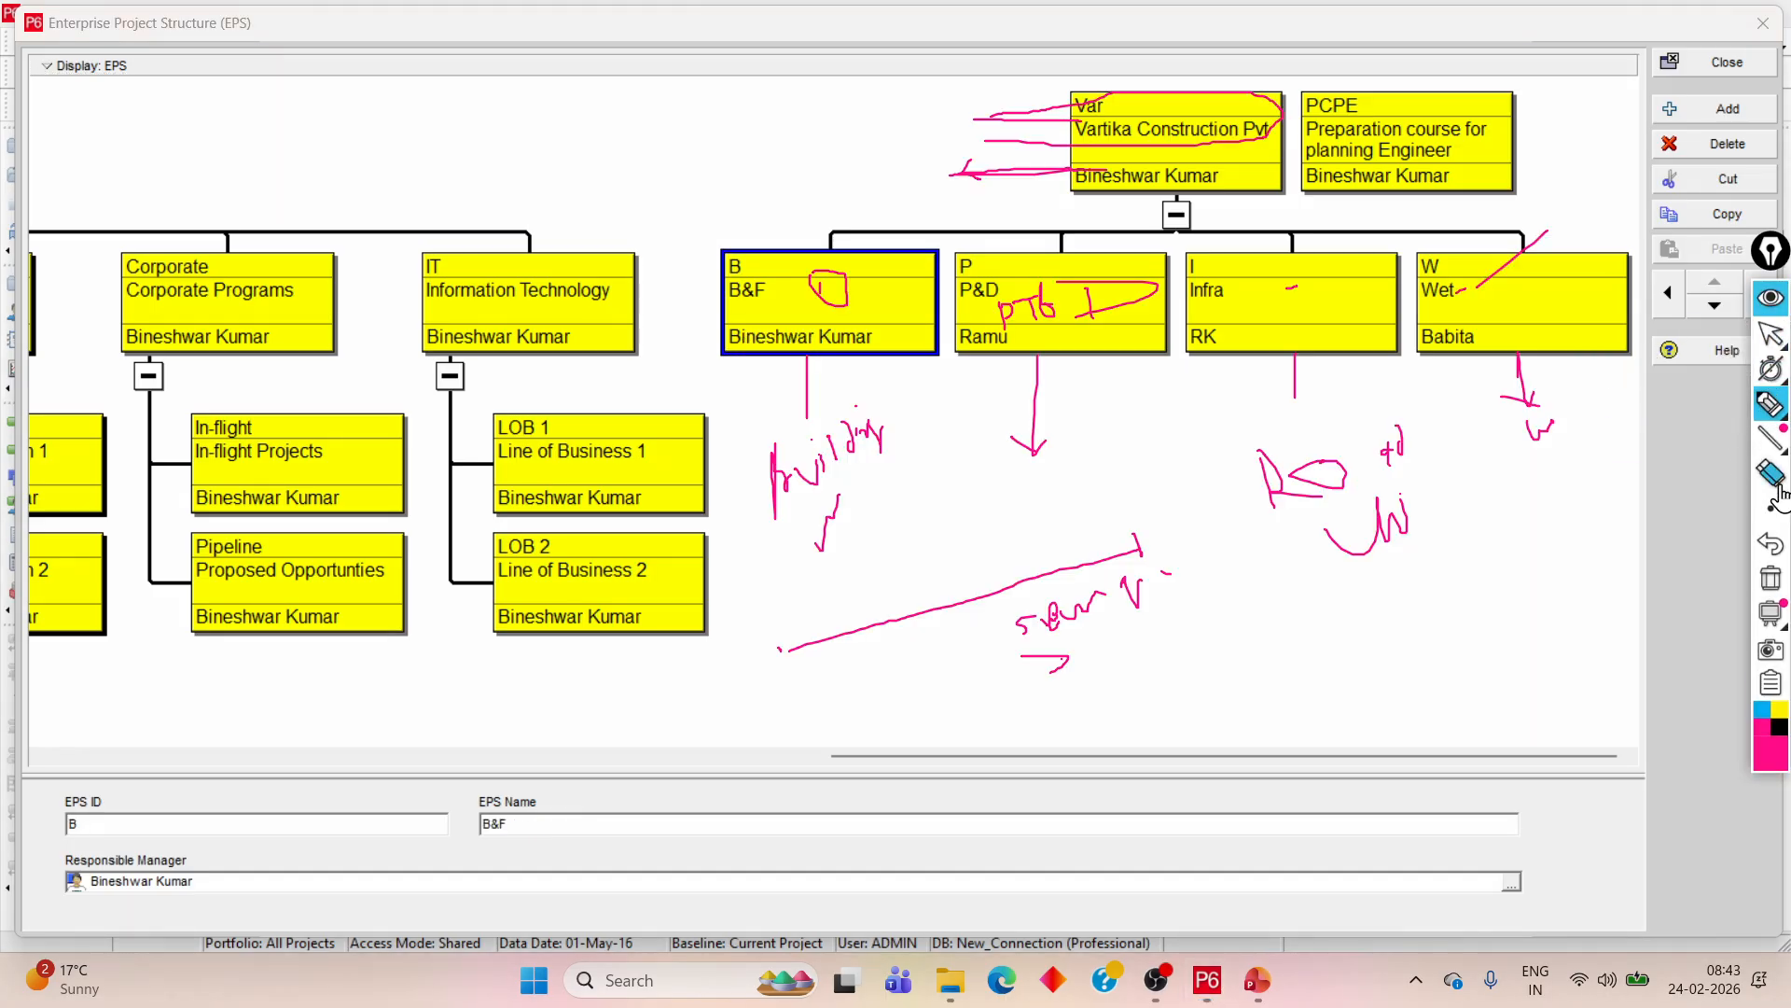
- Erase the handwriting, arrows and lines below the four child boxes and return to the drawing pen
left_click(1771, 473)
mouse_move(1455, 421)
left_mouse_down()
mouse_move(1408, 560)
mouse_move(896, 671)
mouse_move(1172, 588)
mouse_move(1023, 709)
mouse_move(1527, 404)
mouse_move(1347, 372)
mouse_move(1064, 444)
mouse_move(799, 362)
mouse_move(779, 496)
mouse_move(840, 456)
mouse_move(836, 282)
left_mouse_up()
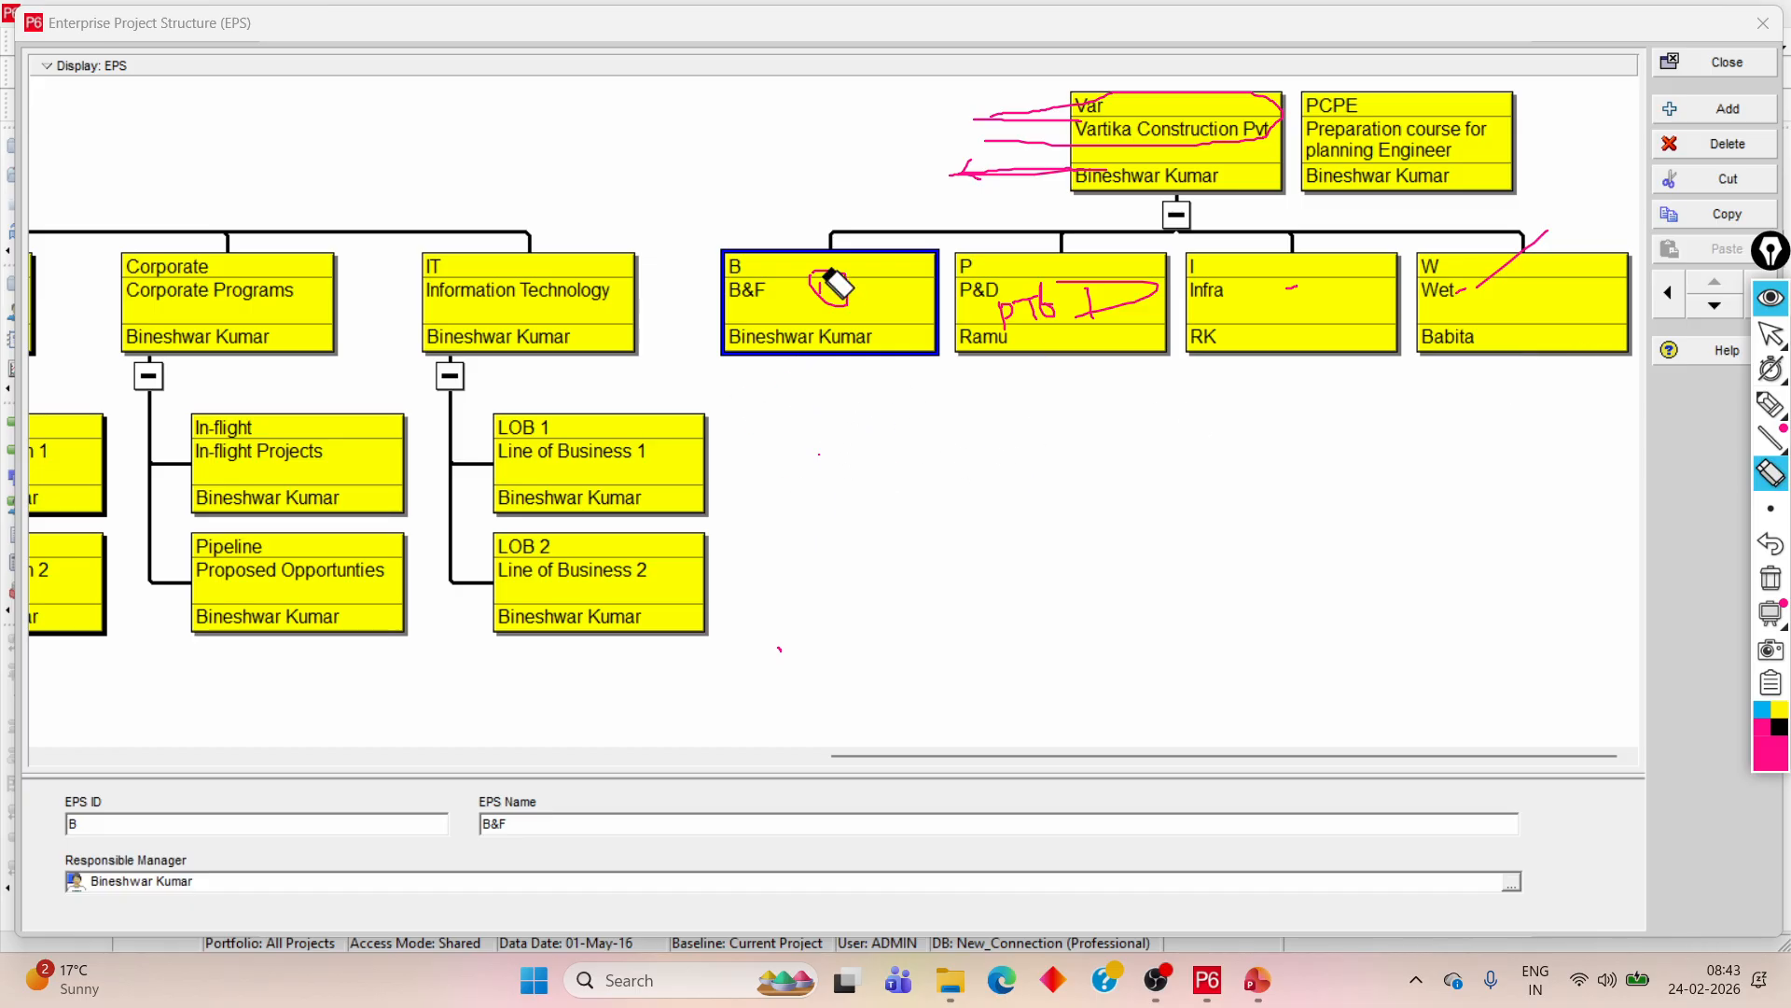
mouse_move(1770, 406)
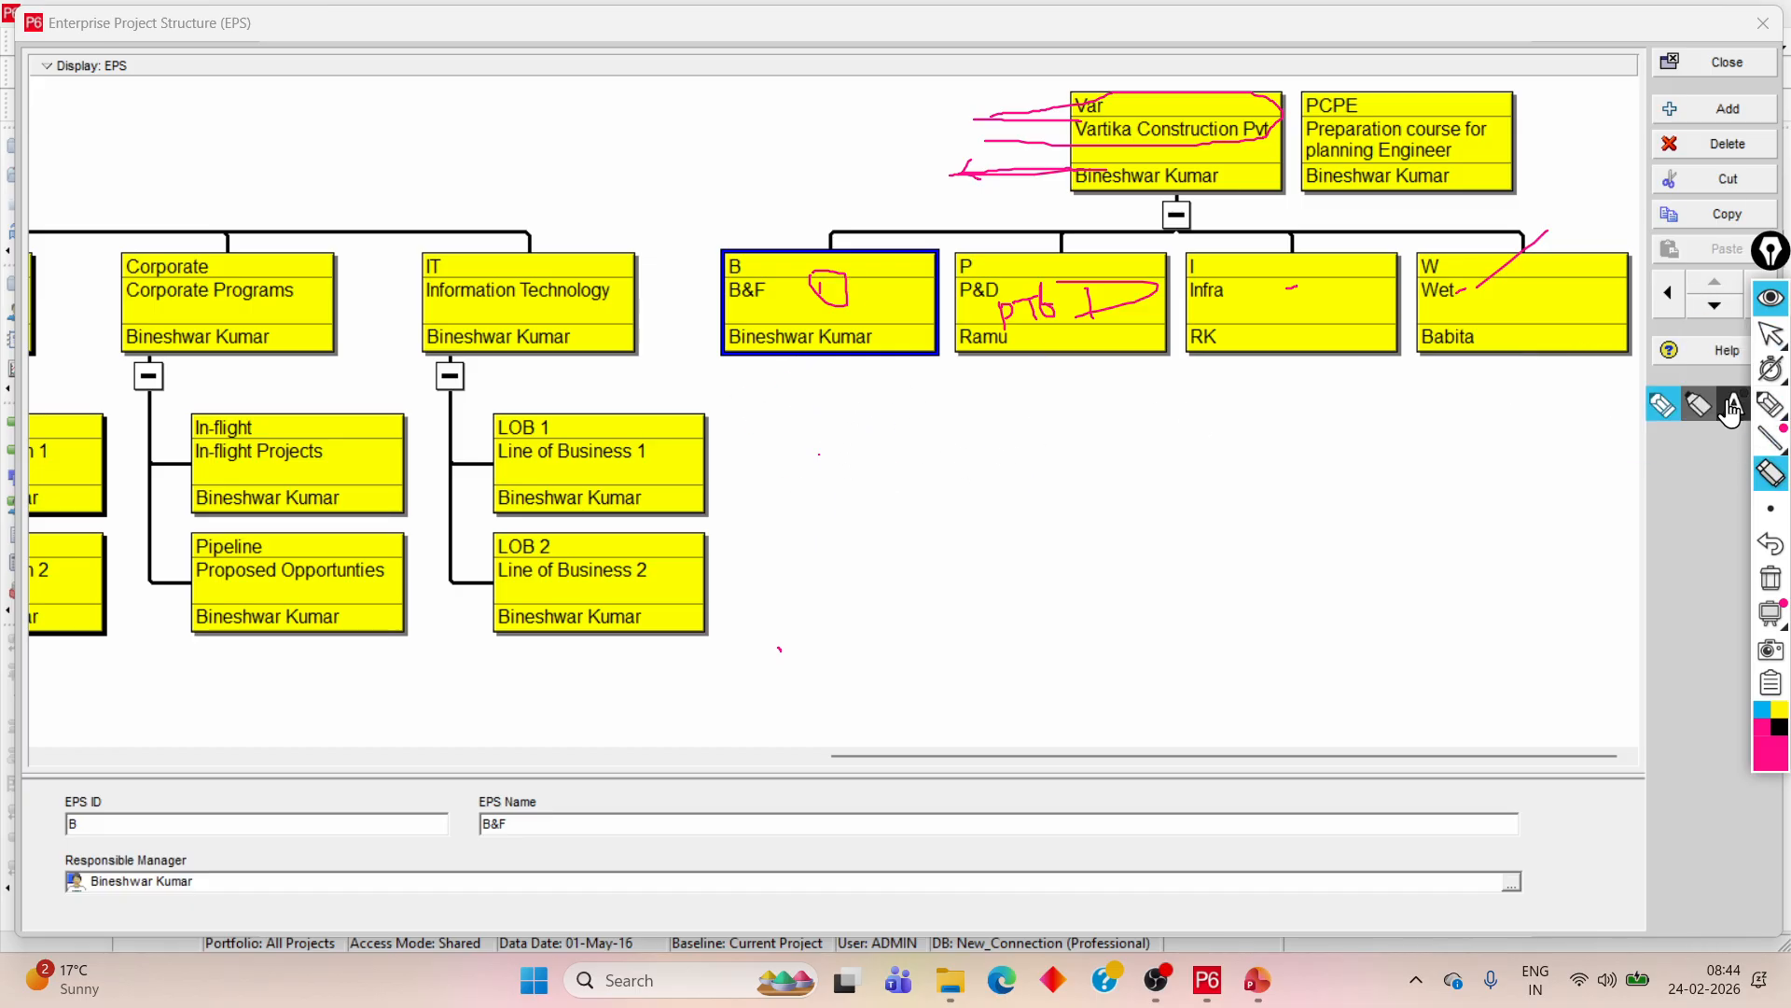
left_click(1661, 405)
- Draw a downward arrow below the B&F box and handwrite "4 project" with a second note beside it
left_click_drag(797, 356, 800, 391)
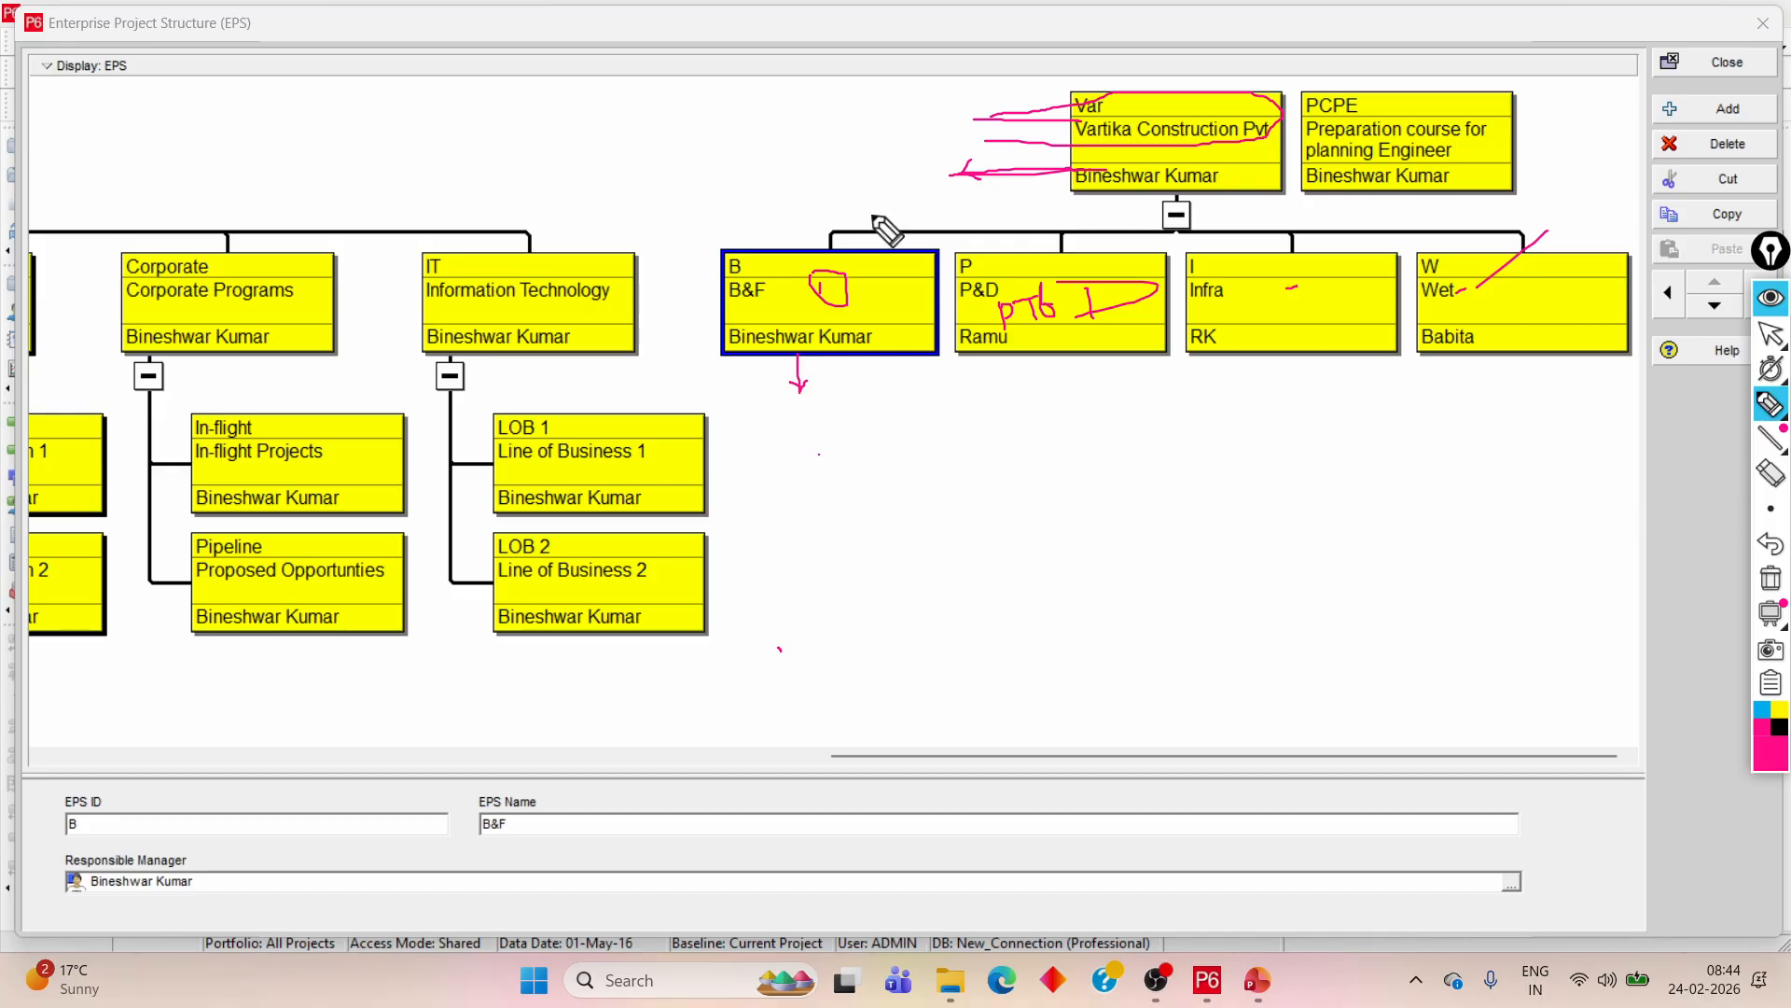
mouse_move(757, 491)
left_mouse_down()
mouse_move(766, 548)
mouse_move(742, 516)
mouse_move(922, 479)
mouse_move(947, 432)
mouse_move(976, 457)
mouse_move(1016, 593)
mouse_move(1071, 490)
mouse_move(1090, 495)
mouse_move(1026, 499)
mouse_move(1110, 485)
mouse_move(1150, 434)
mouse_move(1184, 452)
left_mouse_up()
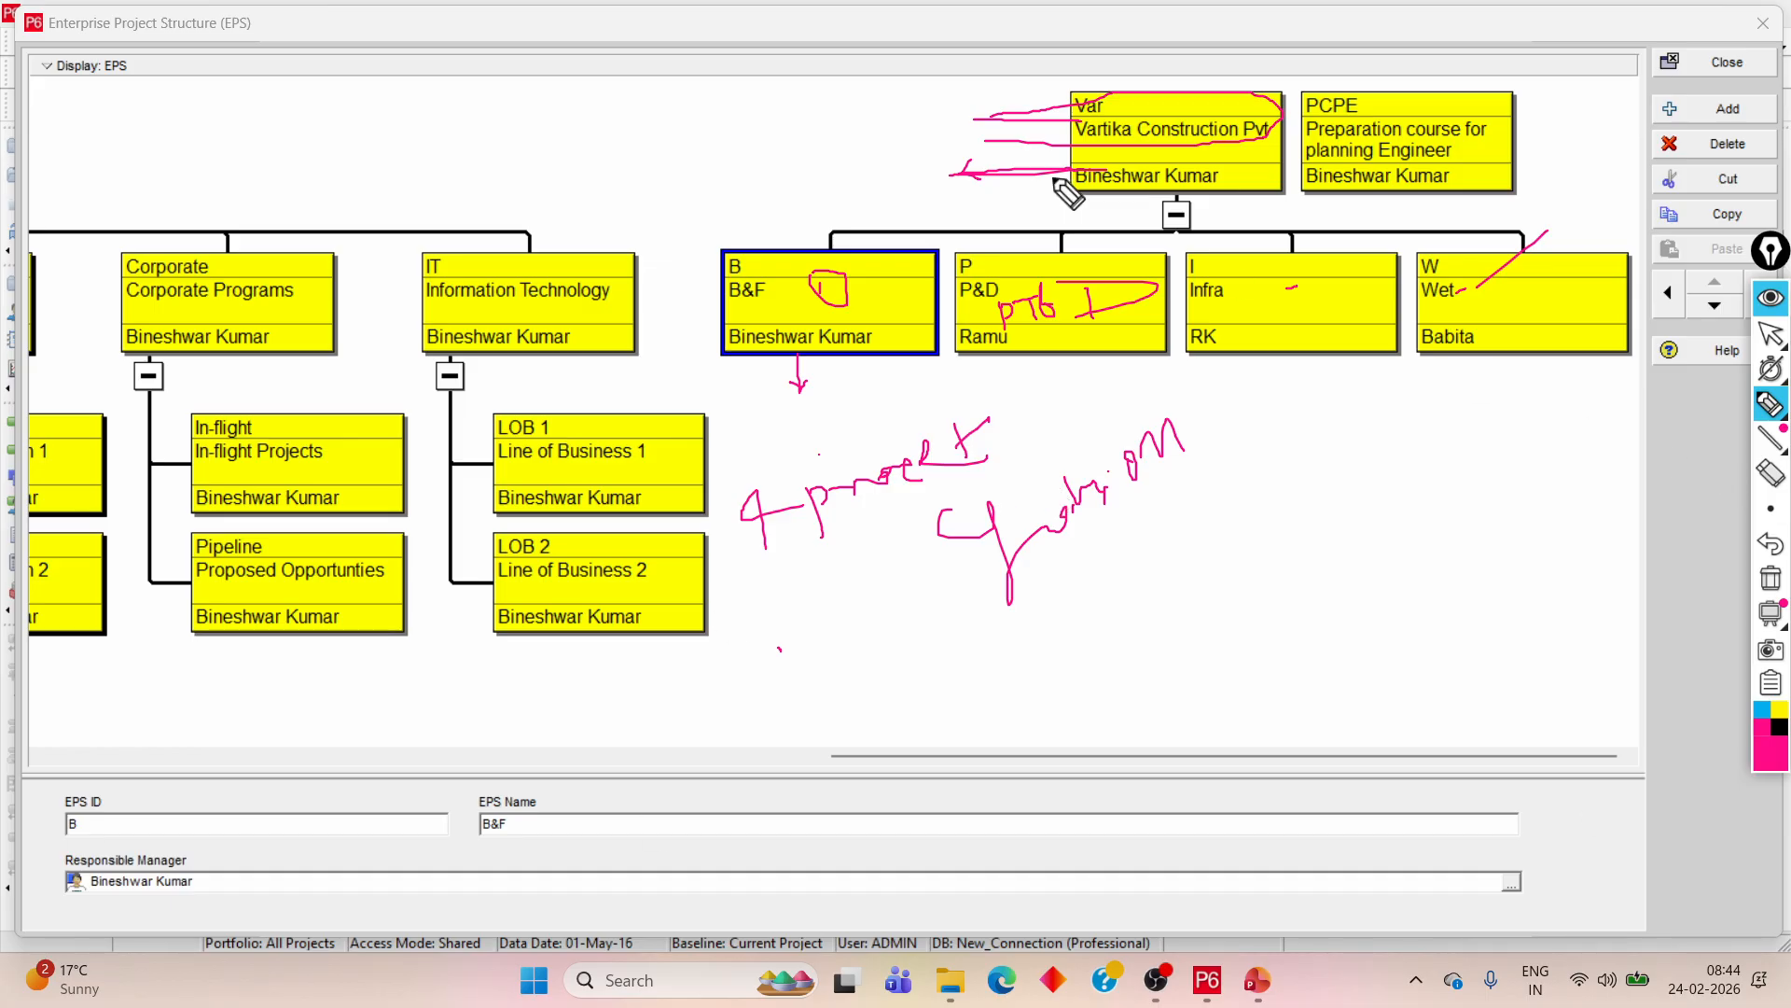
- Draw two more horizontal lines out from the Vartika Construction Pvt box and retouch the arrow below B&F
left_click_drag(870, 130, 1113, 129)
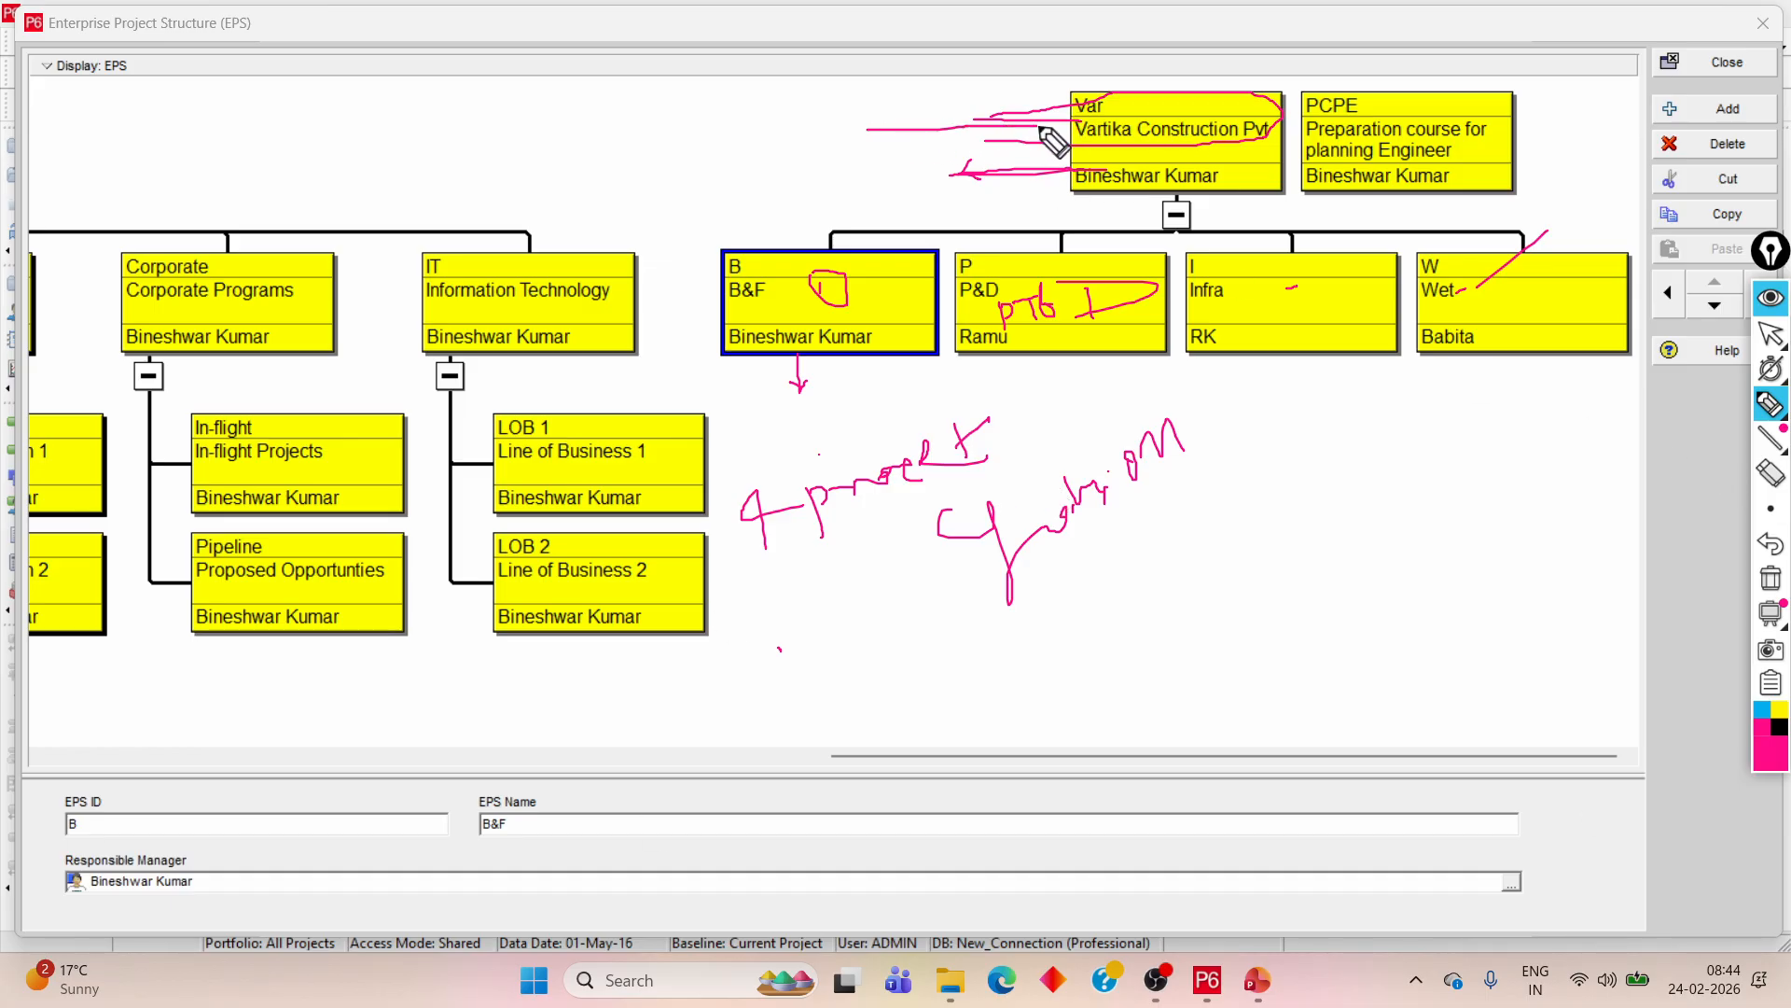
left_click_drag(895, 174, 1045, 172)
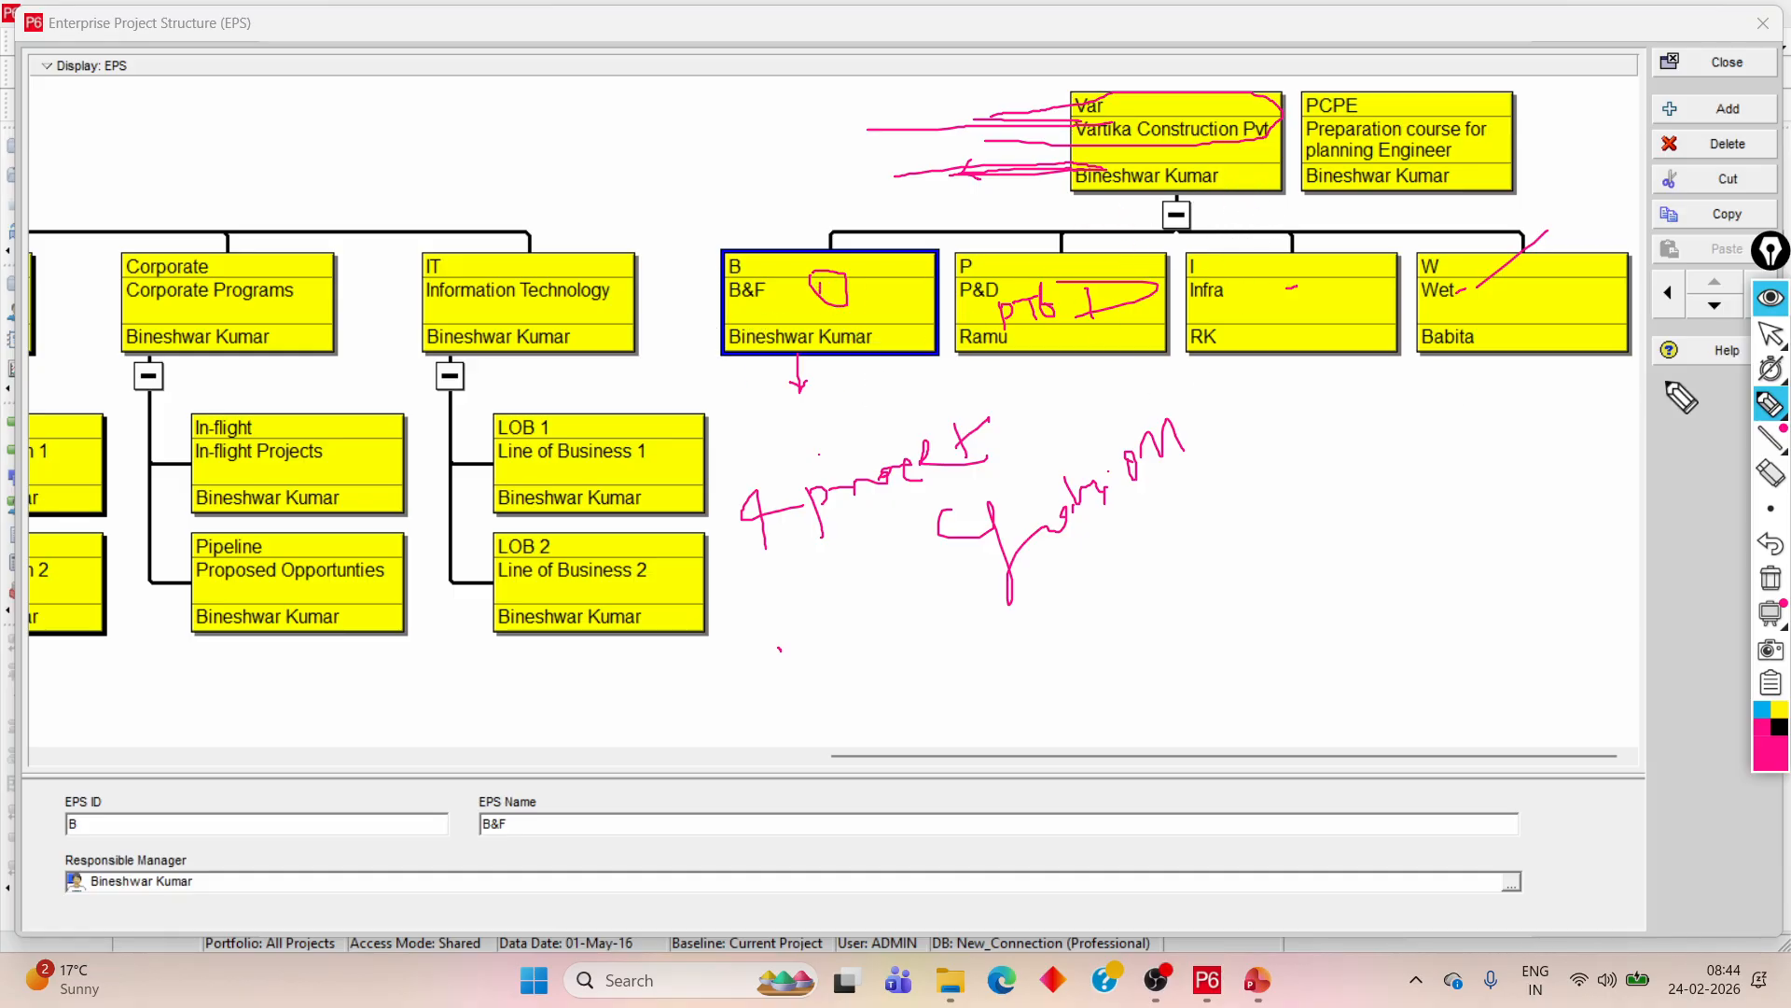
left_click_drag(797, 373, 799, 392)
left_click_drag(791, 378, 806, 377)
- Erase the pen marks around the Vartika Construction Pvt branch and its child boxes, and hide the annotation layer
left_click(1770, 471)
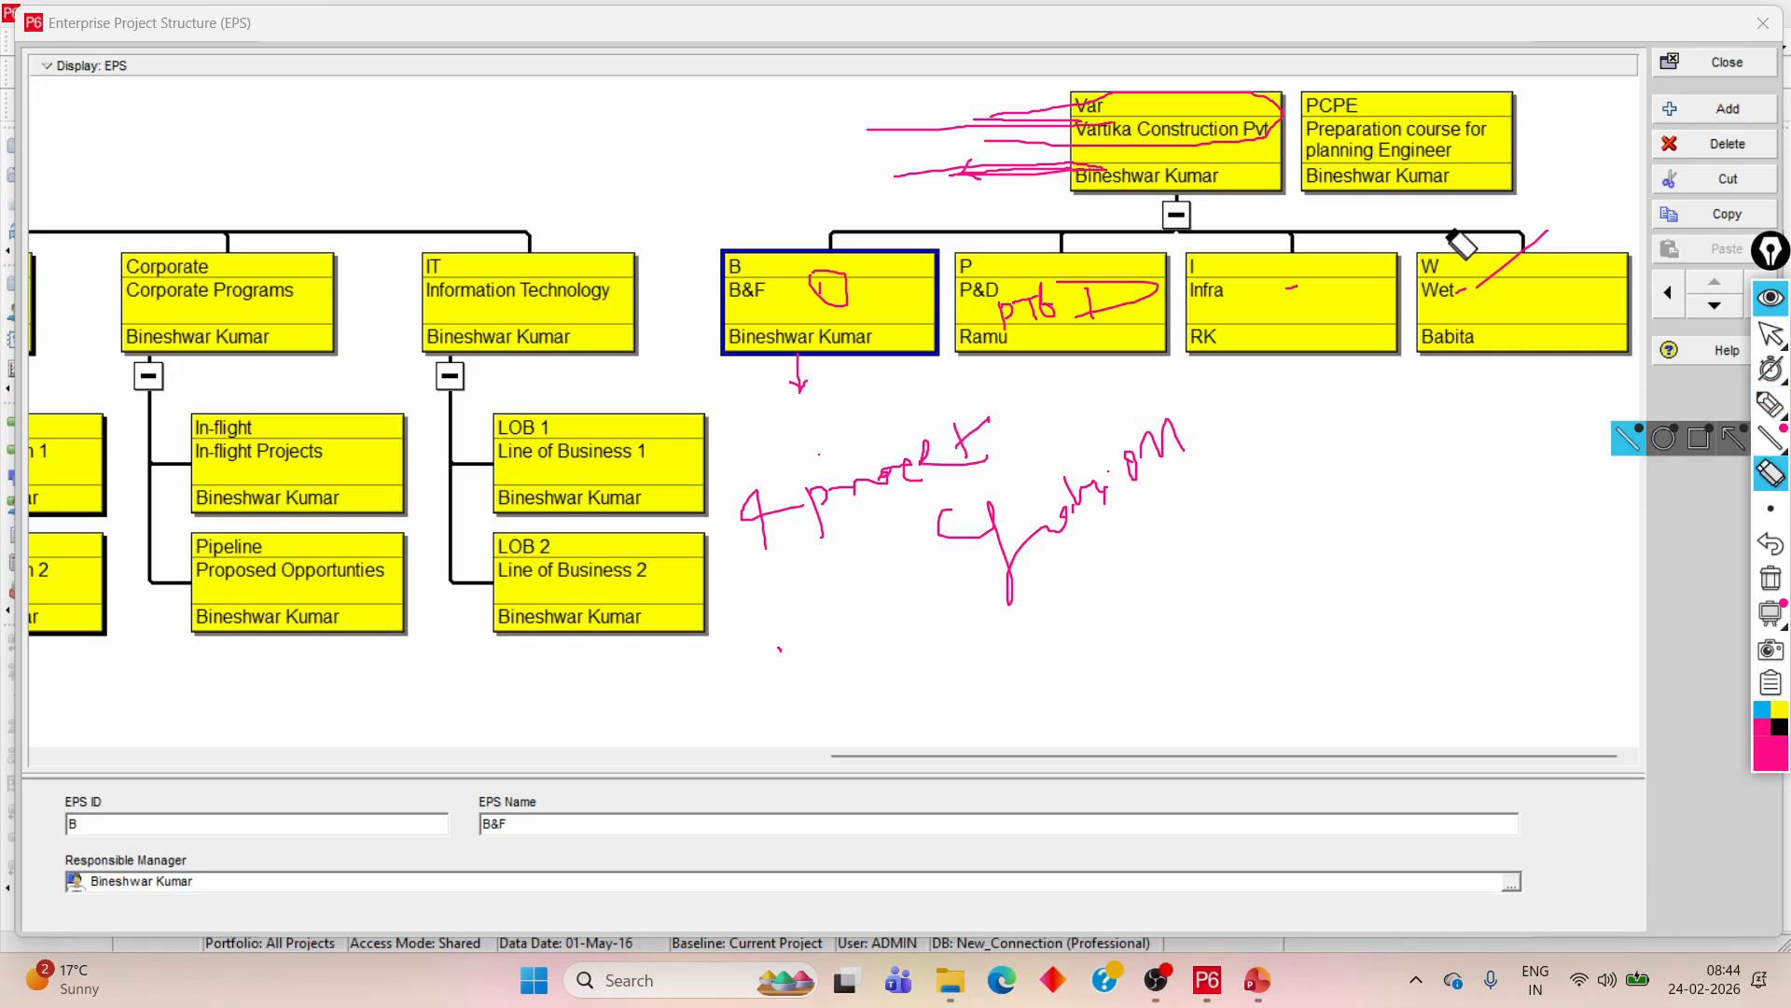
left_click_drag(1452, 235, 1504, 293)
mouse_move(922, 464)
left_mouse_down()
mouse_move(874, 531)
mouse_move(1076, 450)
mouse_move(946, 388)
mouse_move(728, 518)
mouse_move(820, 355)
mouse_move(827, 548)
mouse_move(856, 256)
mouse_move(1128, 248)
mouse_move(961, 173)
mouse_move(948, 195)
left_mouse_up()
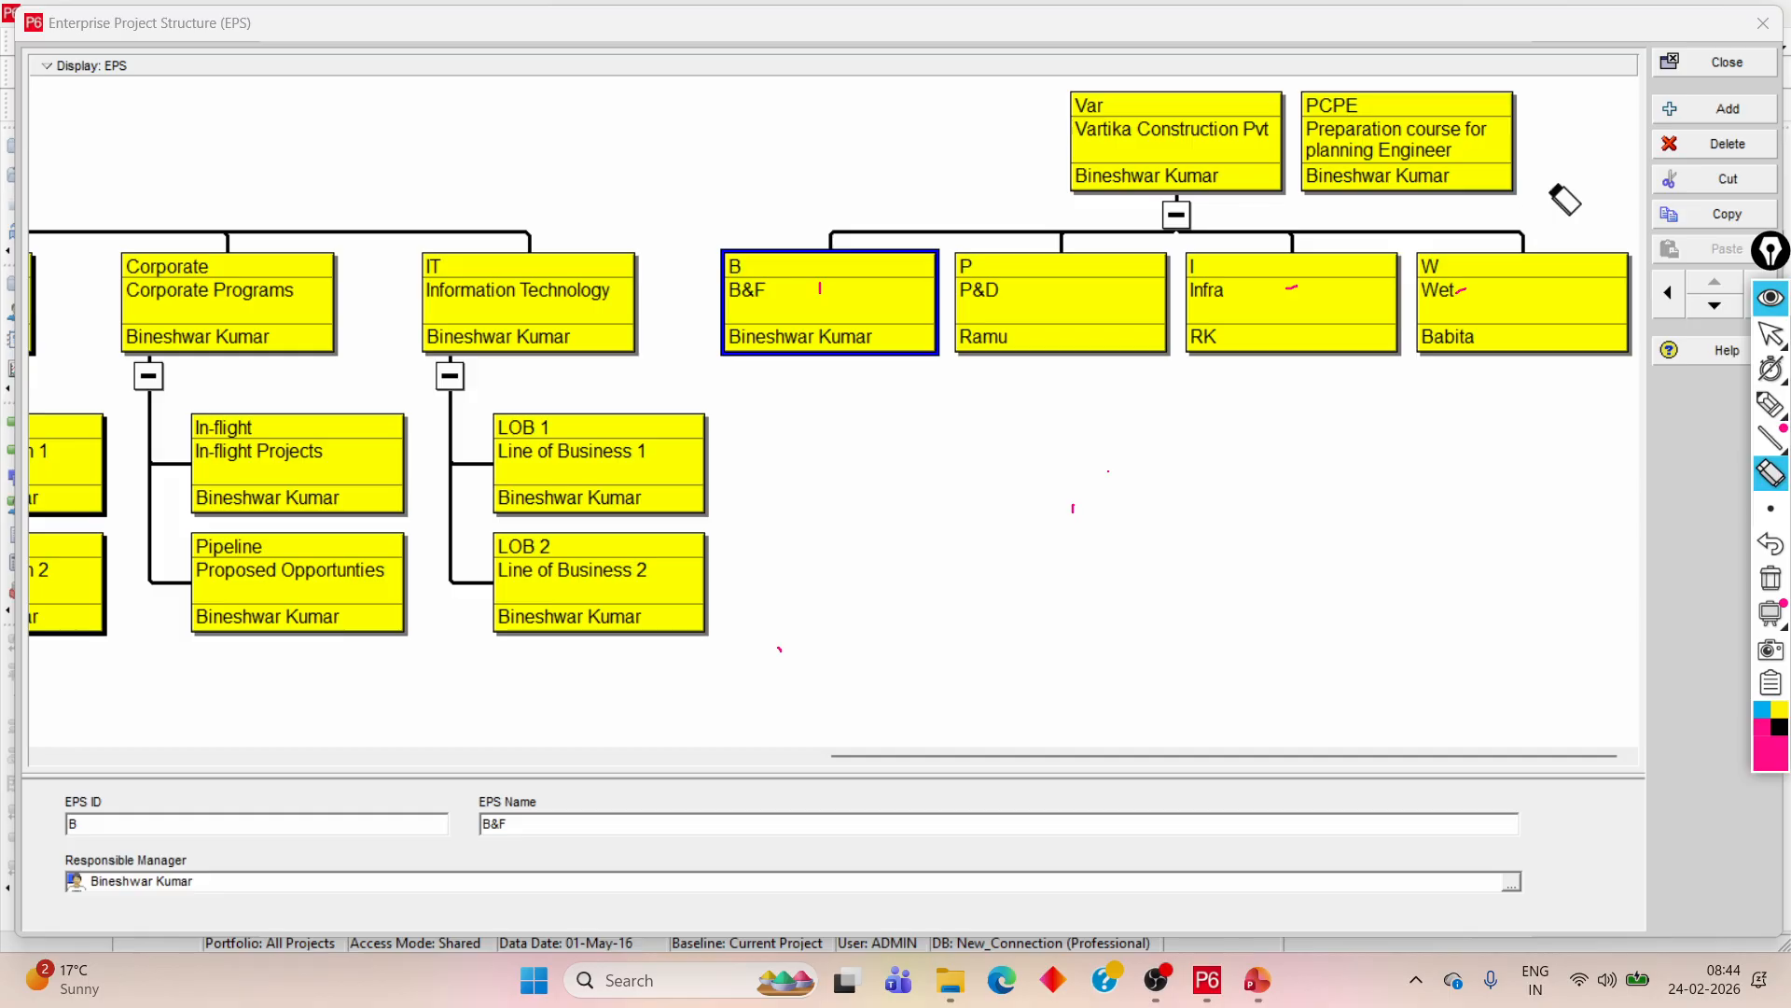
left_click(1771, 297)
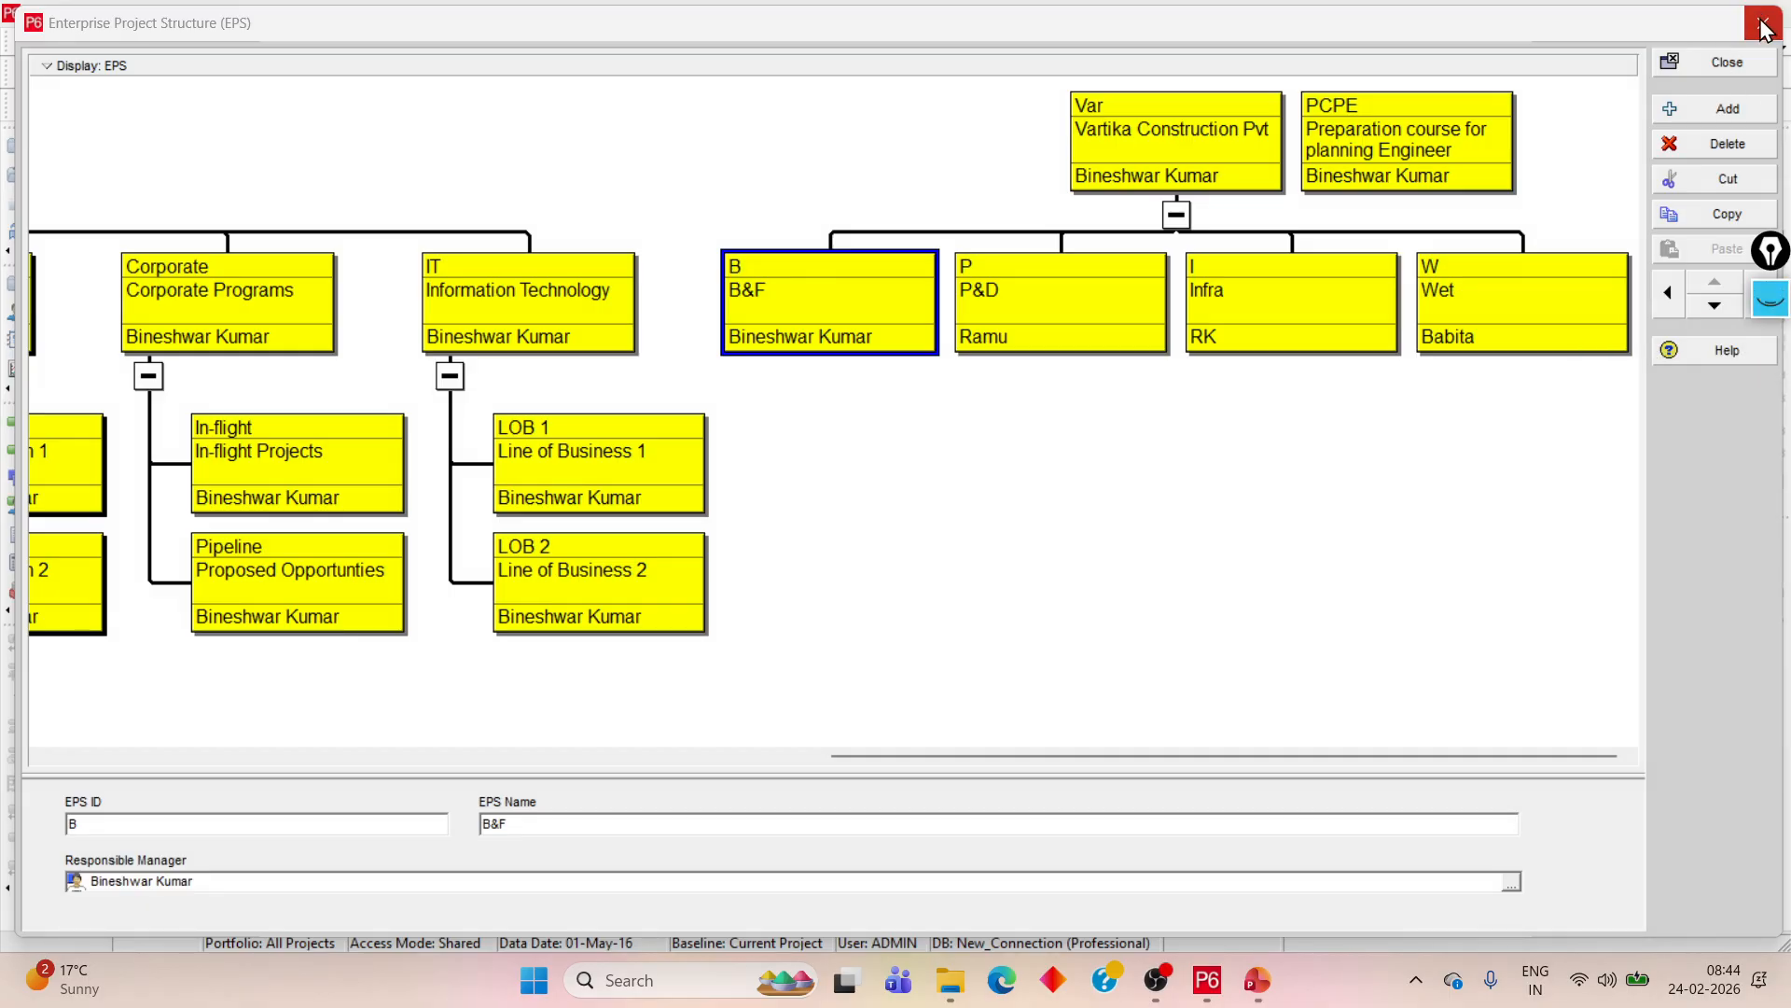
- Close the Enterprise Project Structure window and reopen it from the Projects view
left_click(1761, 26)
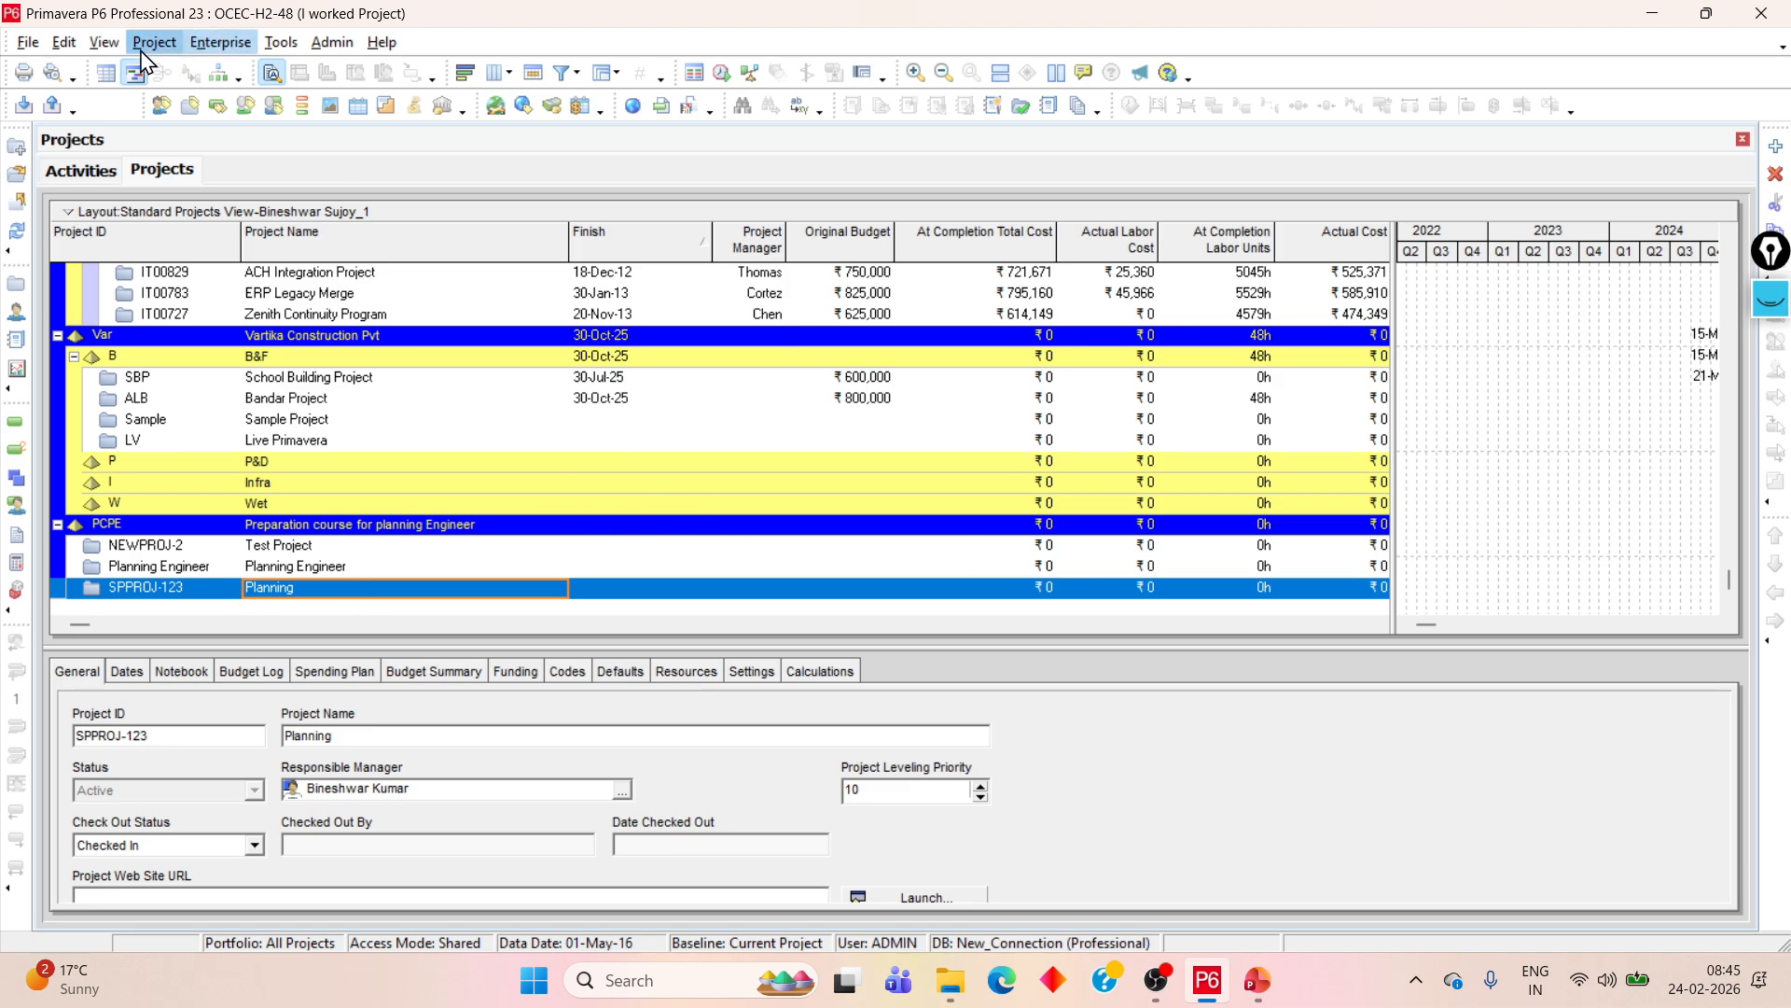
left_click(218, 44)
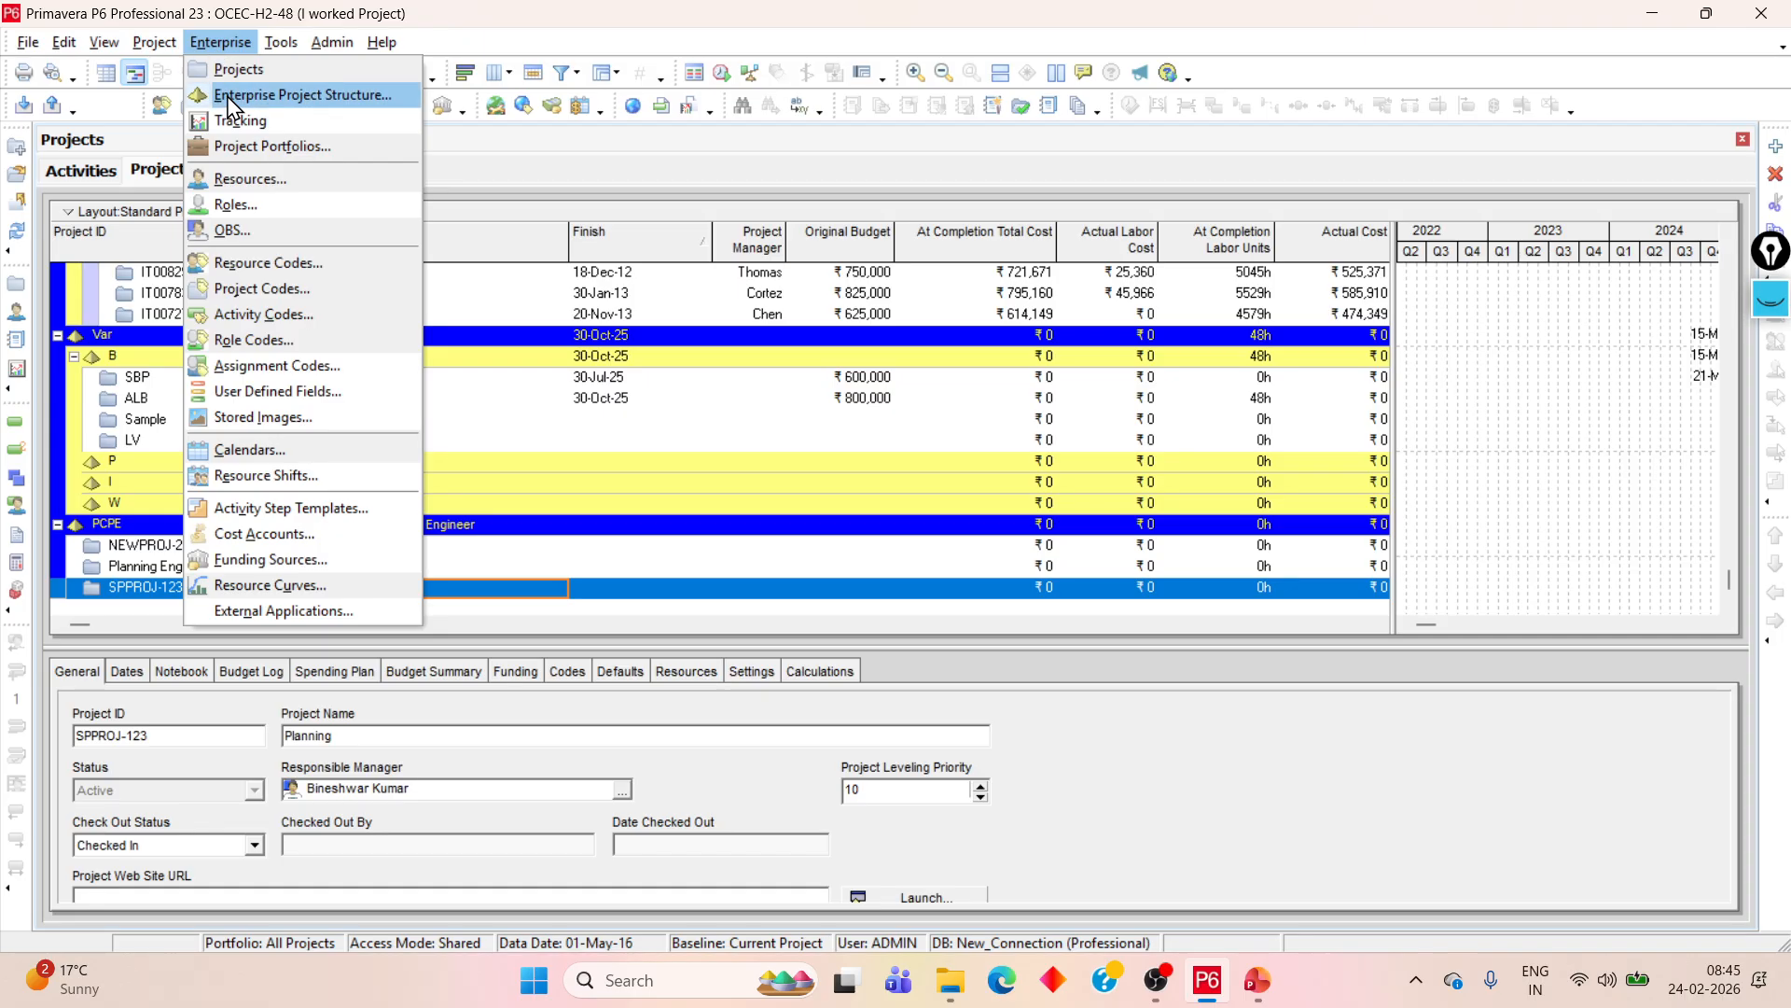
left_click(332, 42)
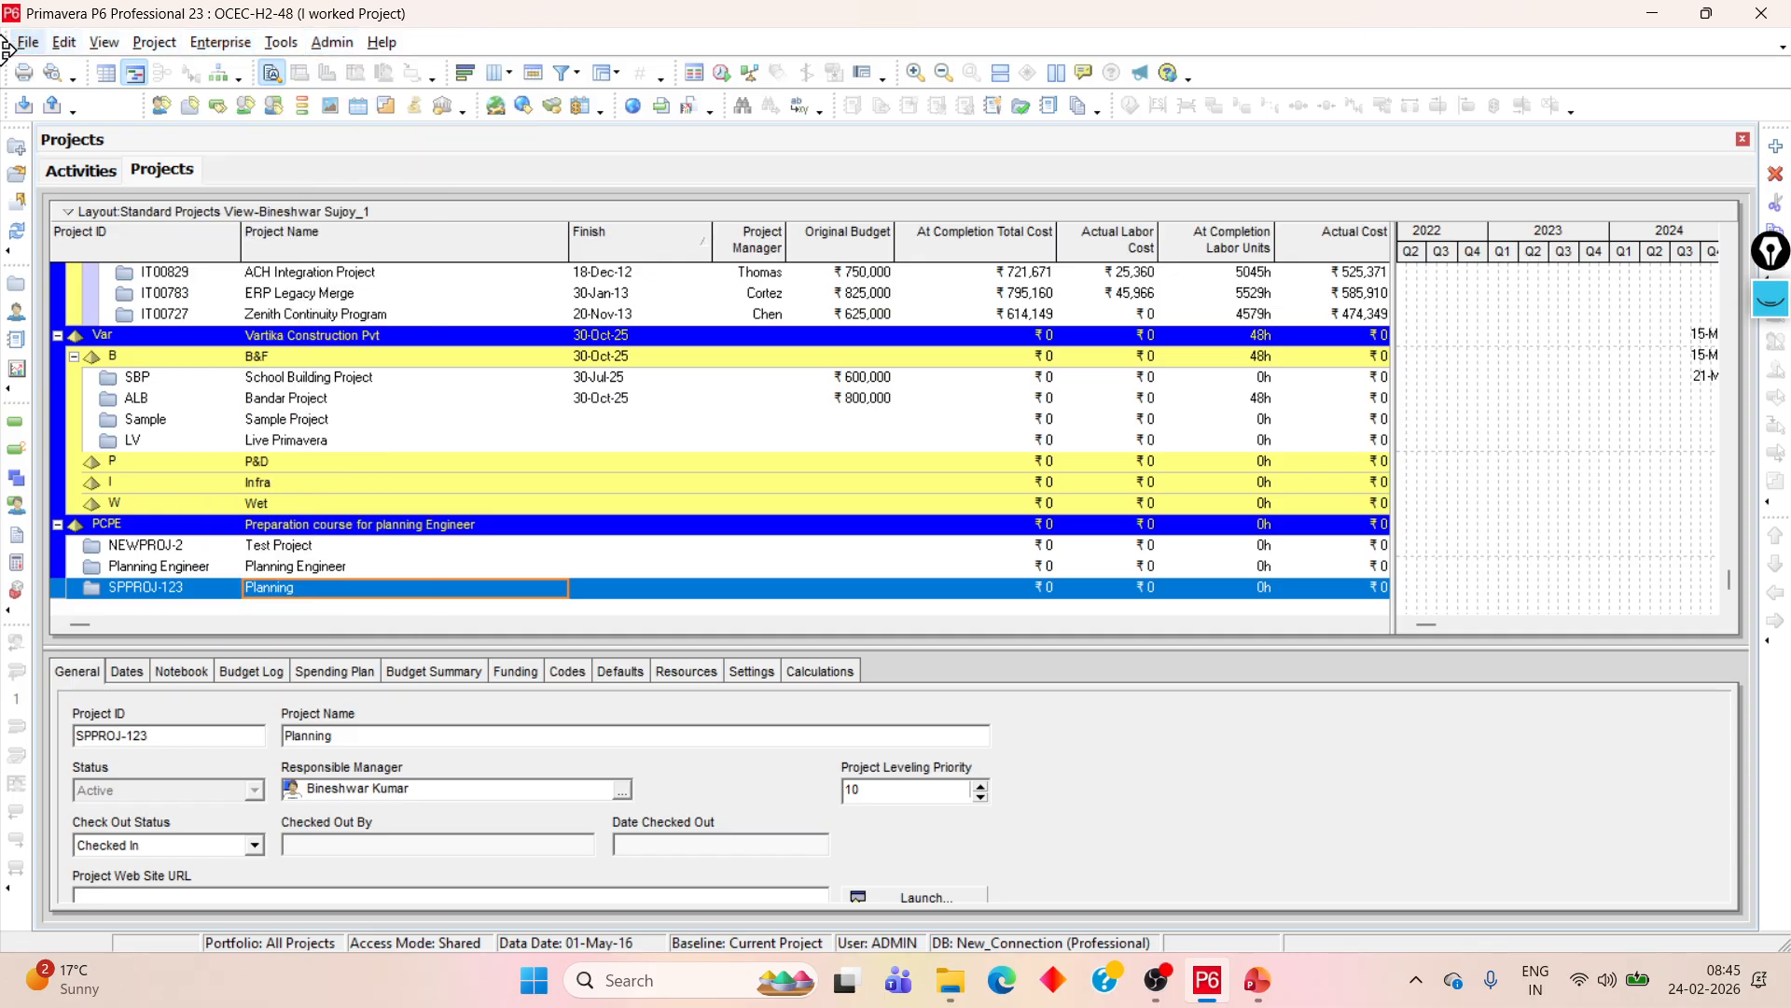
left_click(222, 43)
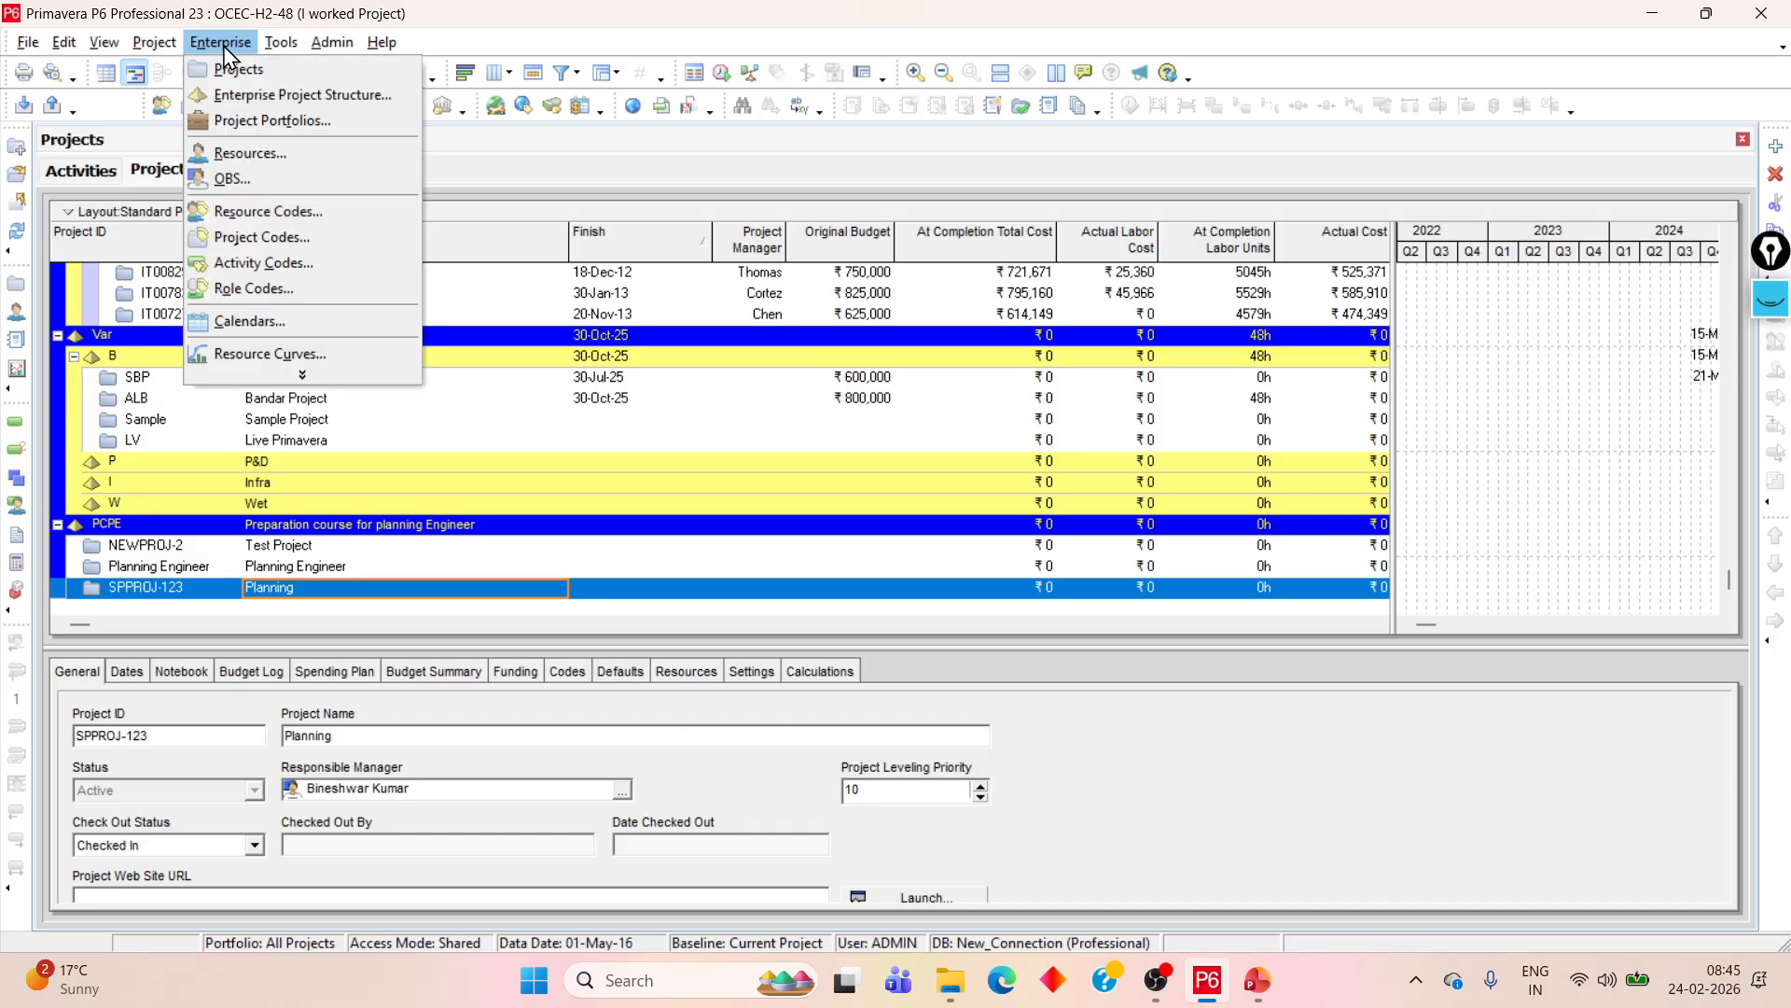
left_click(247, 97)
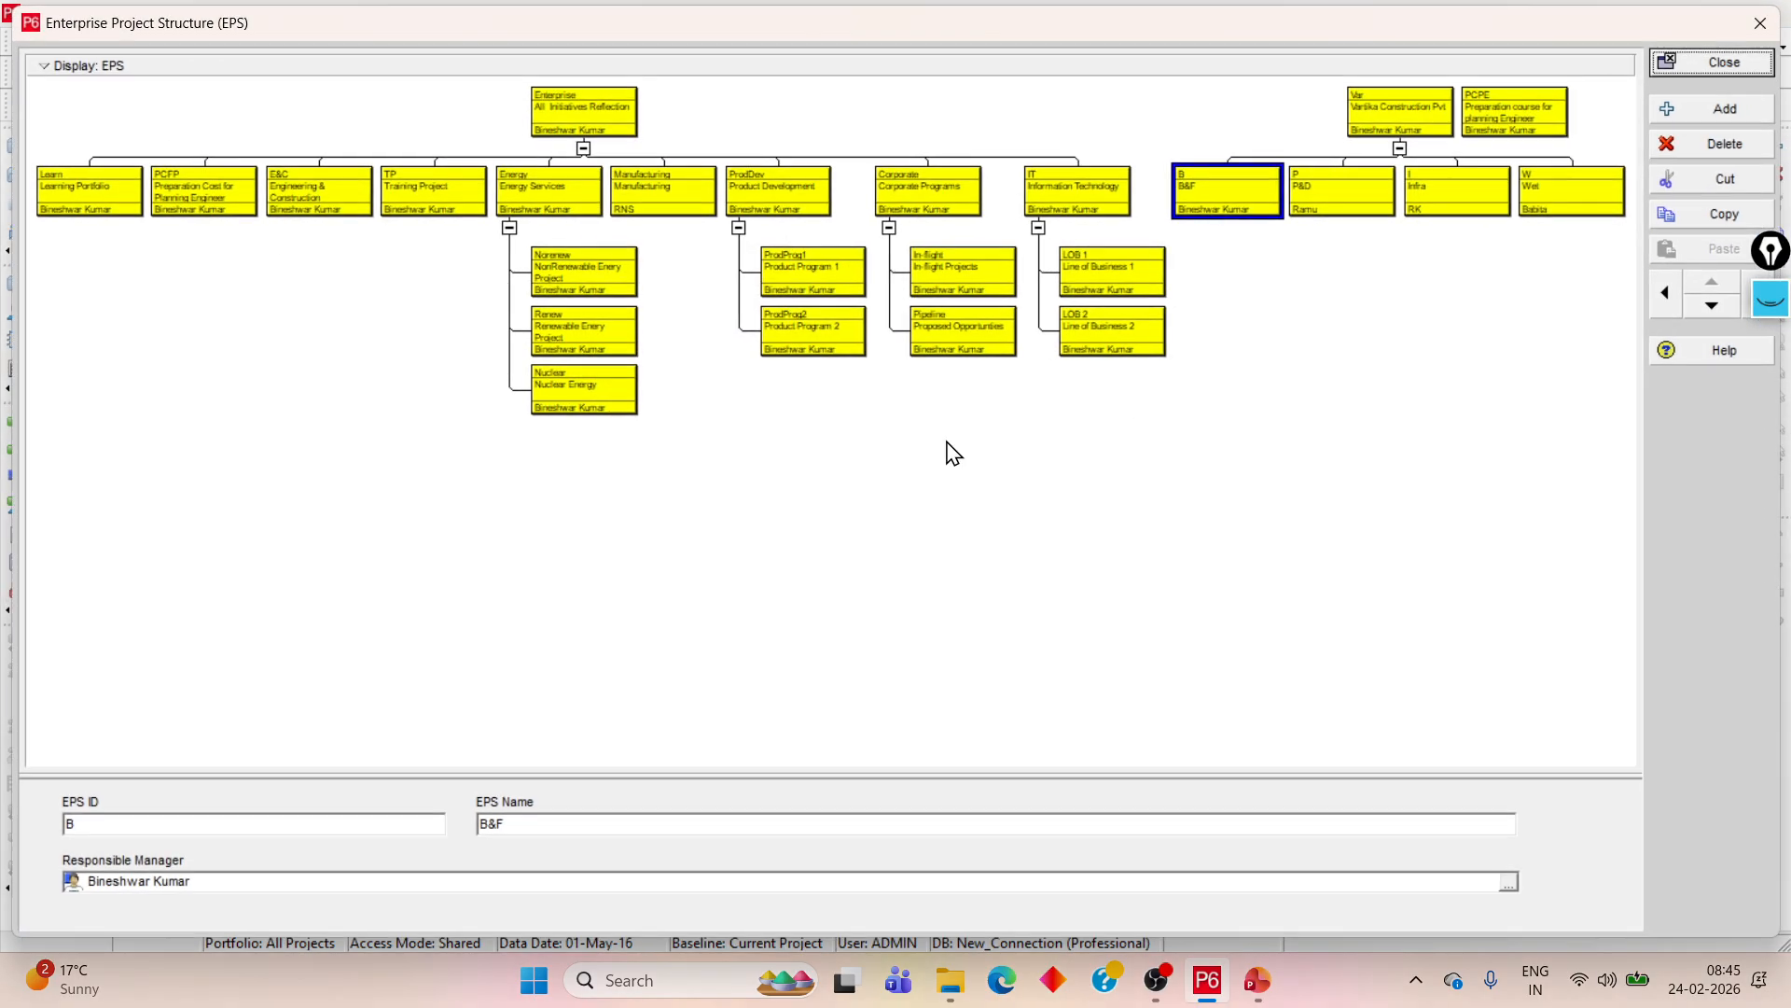
- Switch the EPS display from chart to table view and select the PCPE element, Preparation course for planning Engineer
left_click(47, 67)
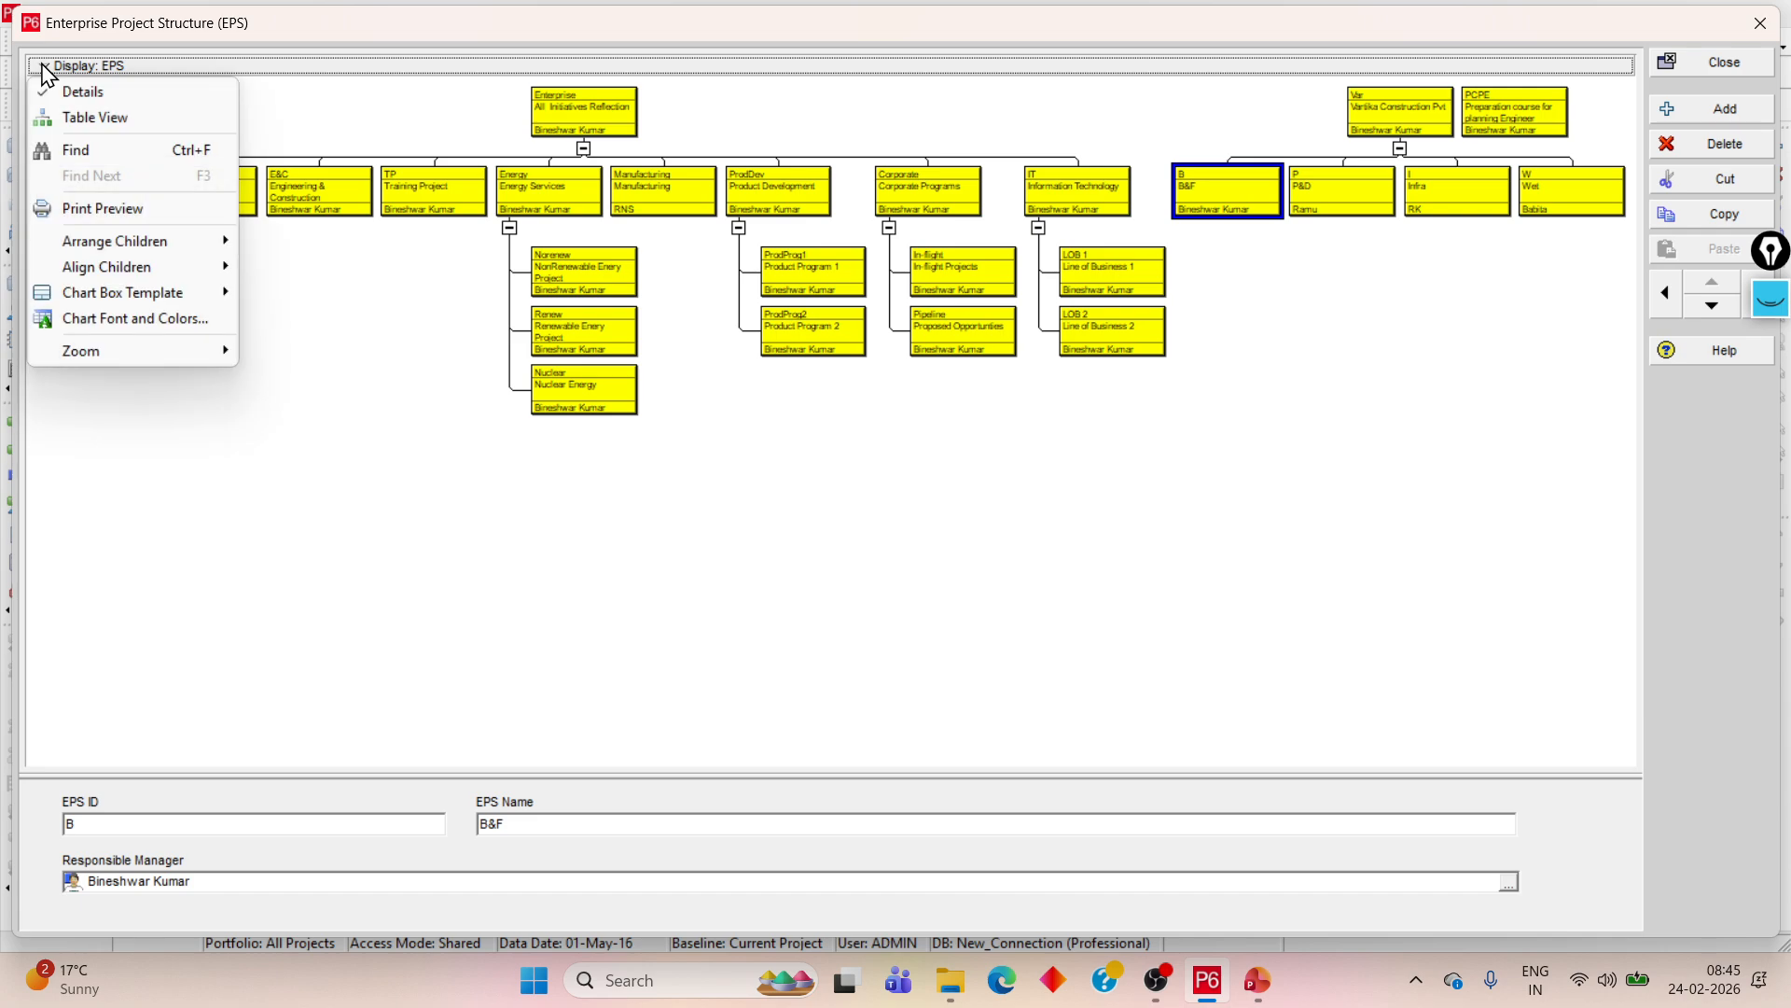
left_click(102, 117)
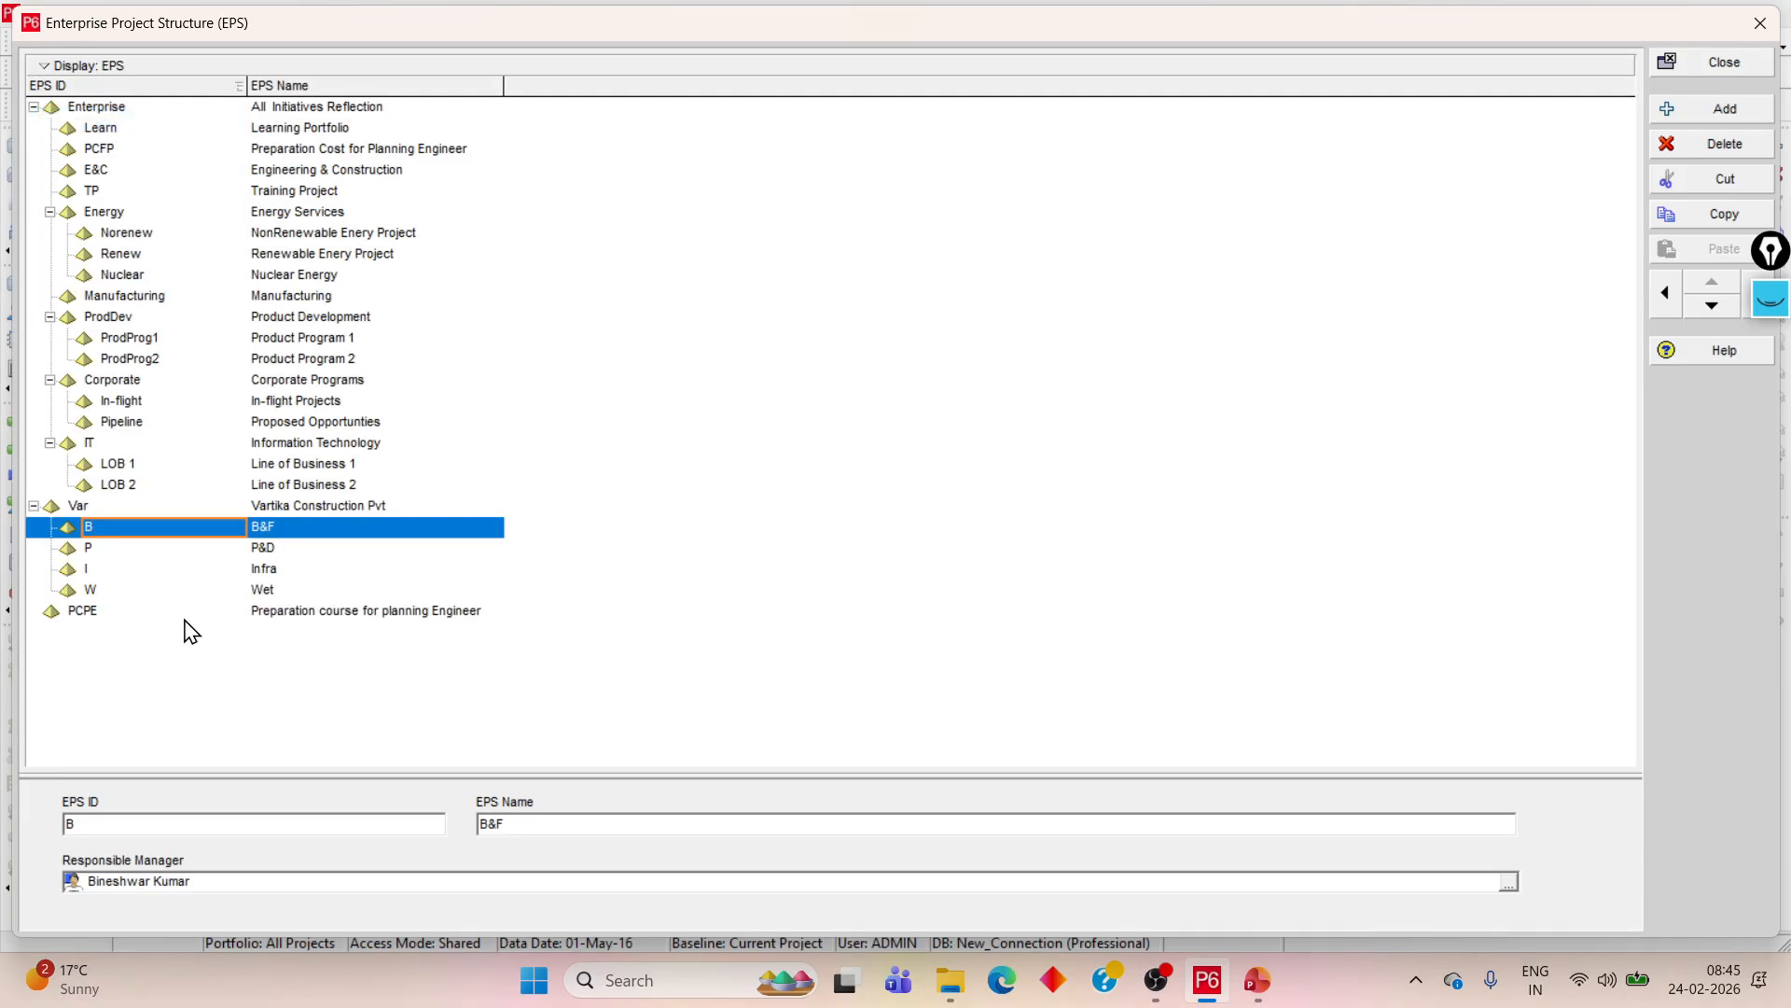
left_click(264, 611)
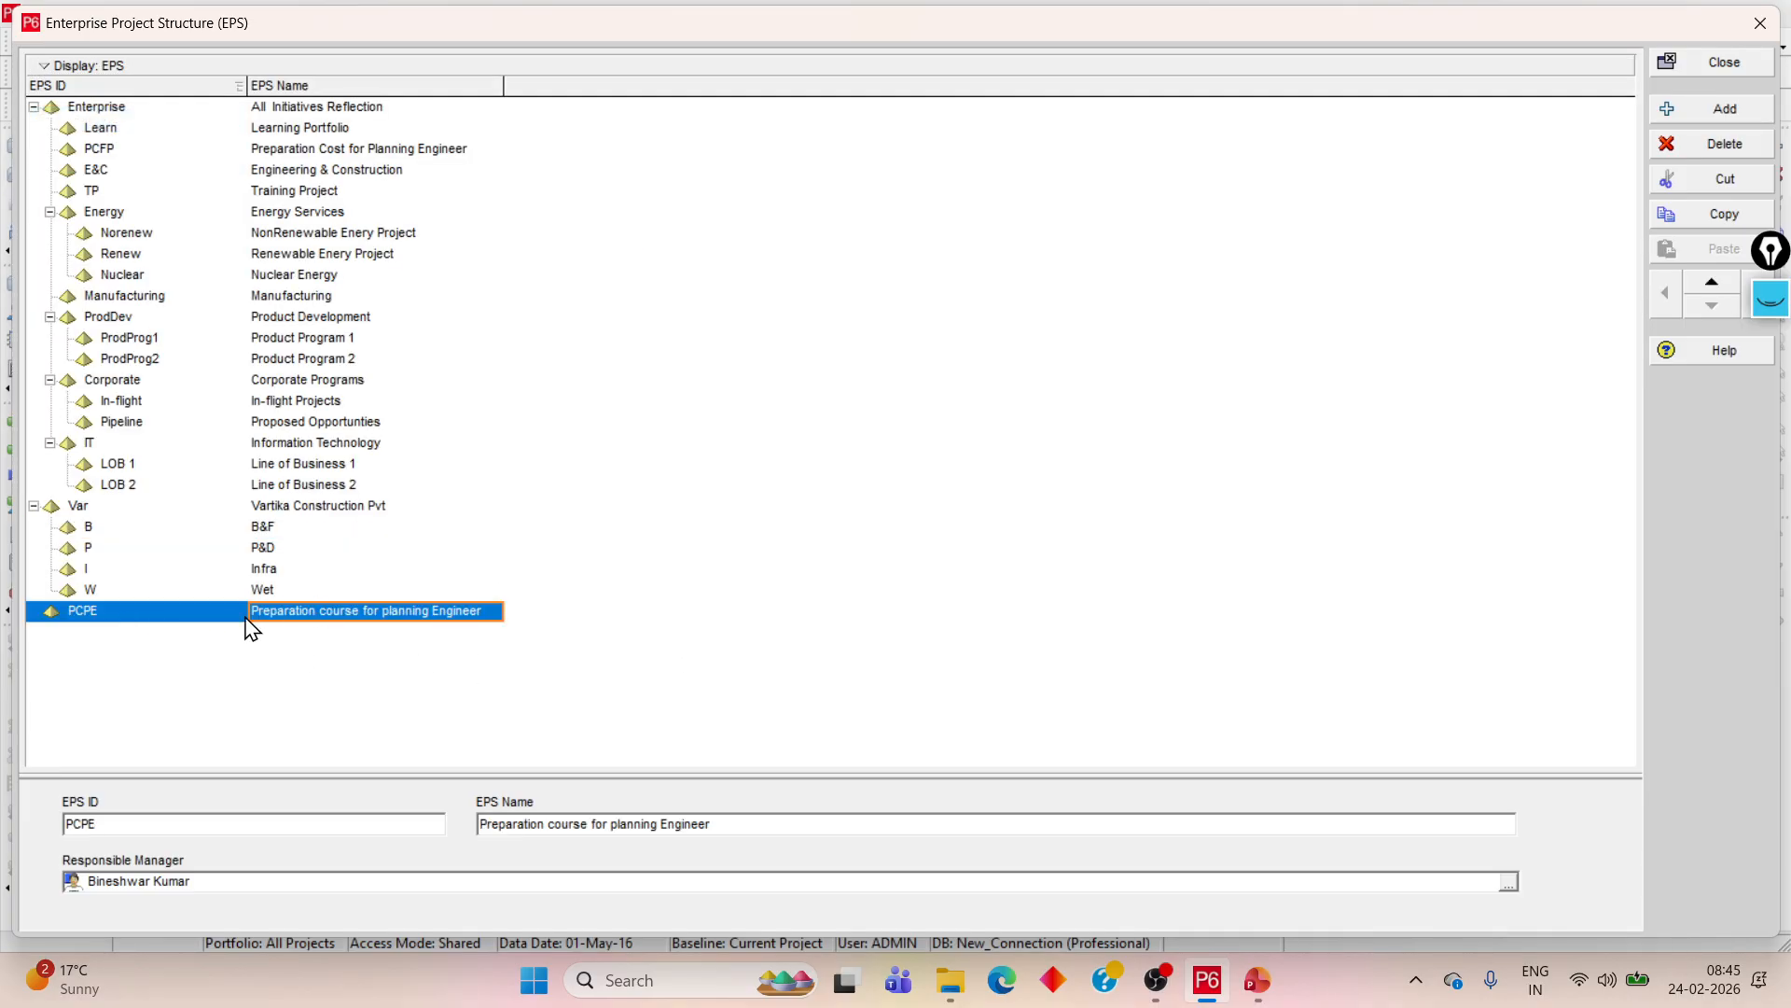
- Add a new EPS element after PCPE, shift it to the top level, and name it Planning Engineer Academy - GCC
left_click(1725, 110)
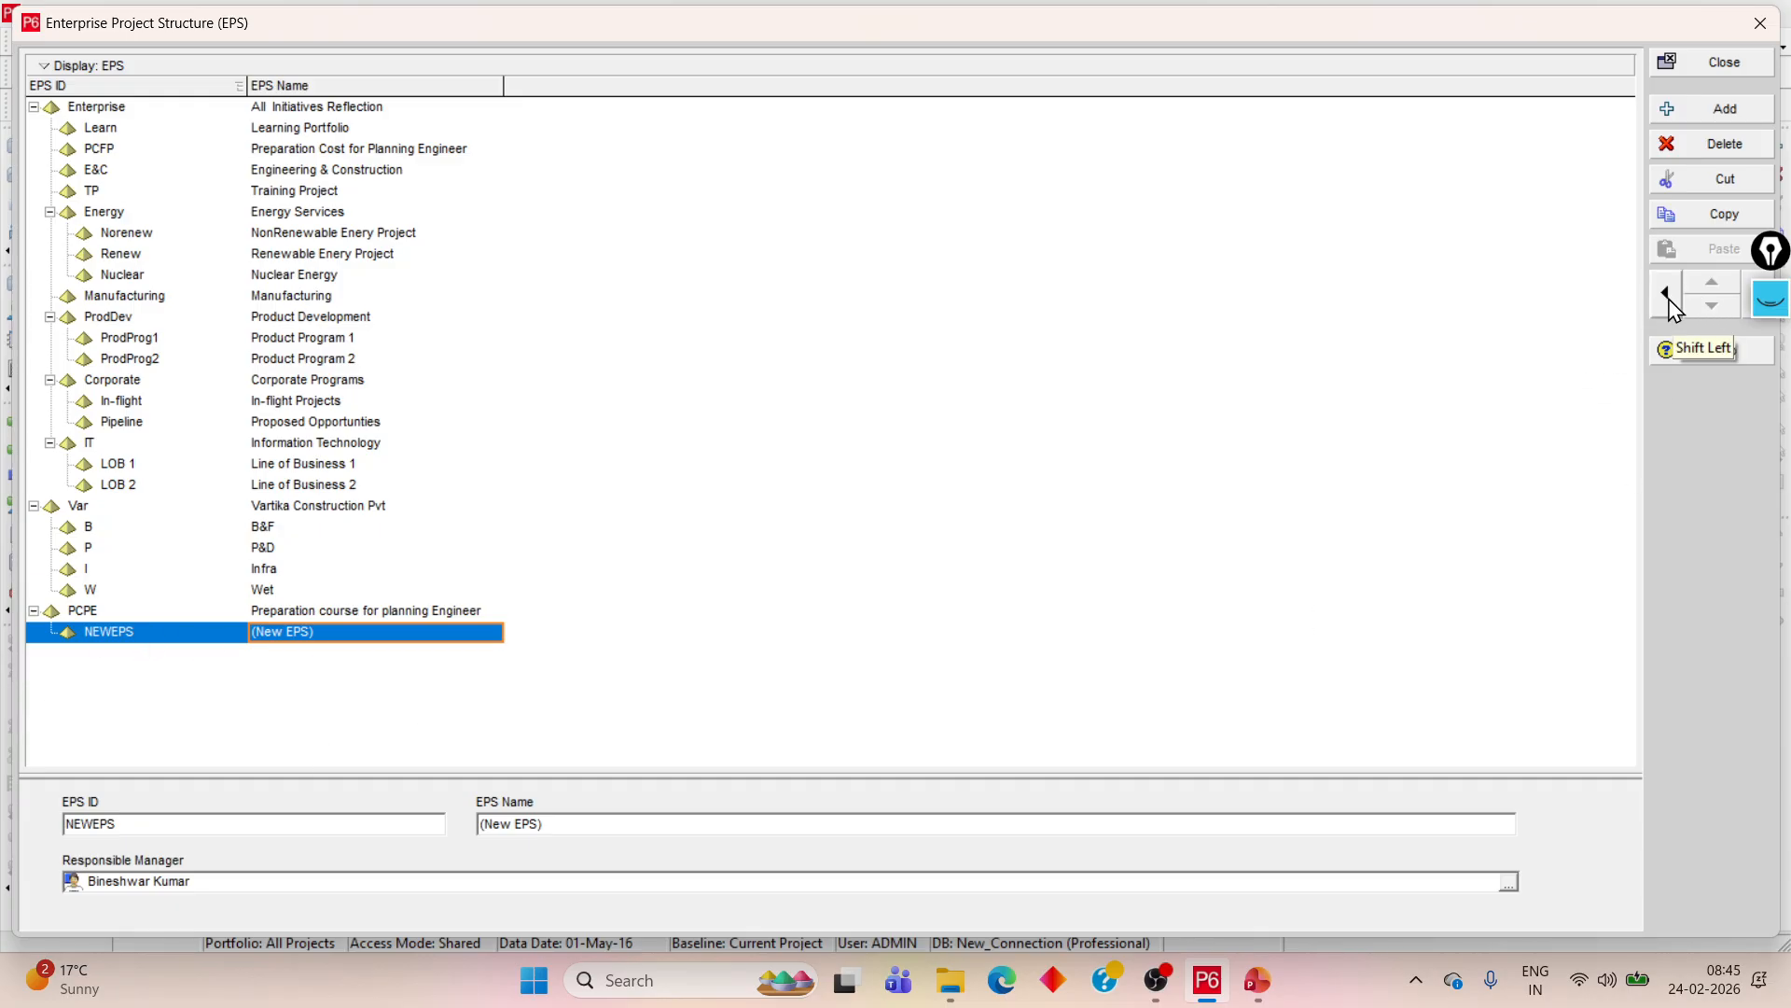
left_click(1668, 295)
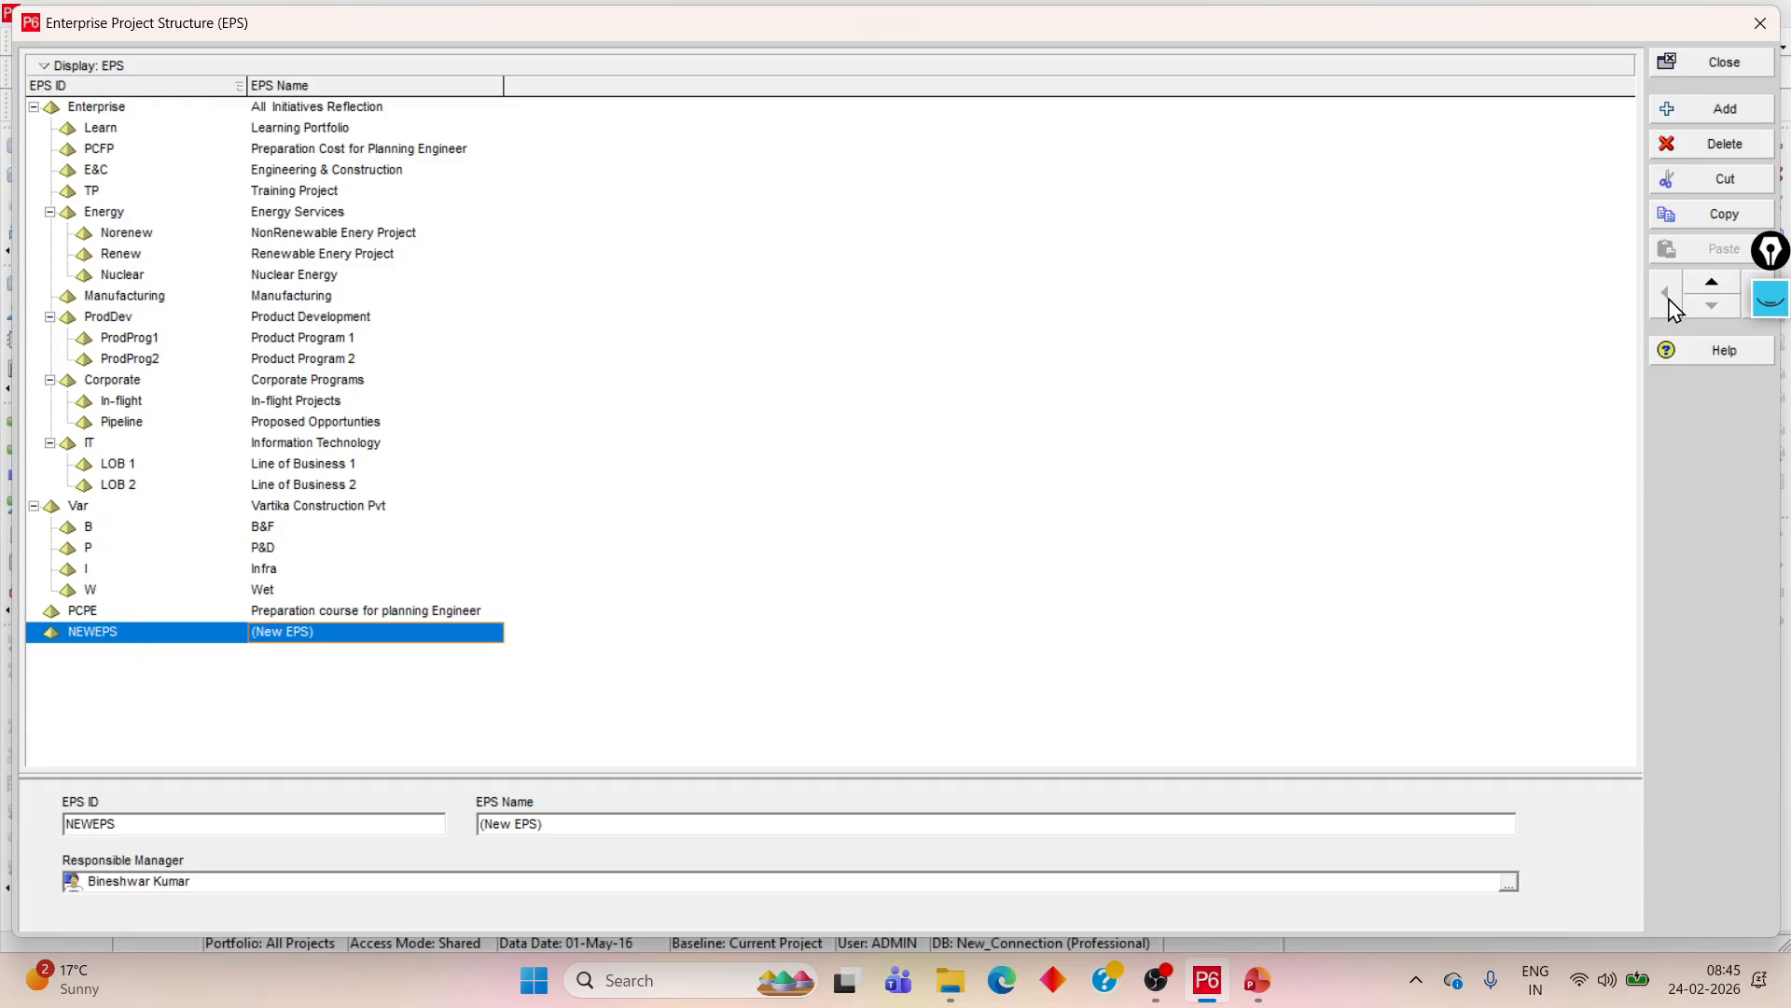
left_click(327, 632)
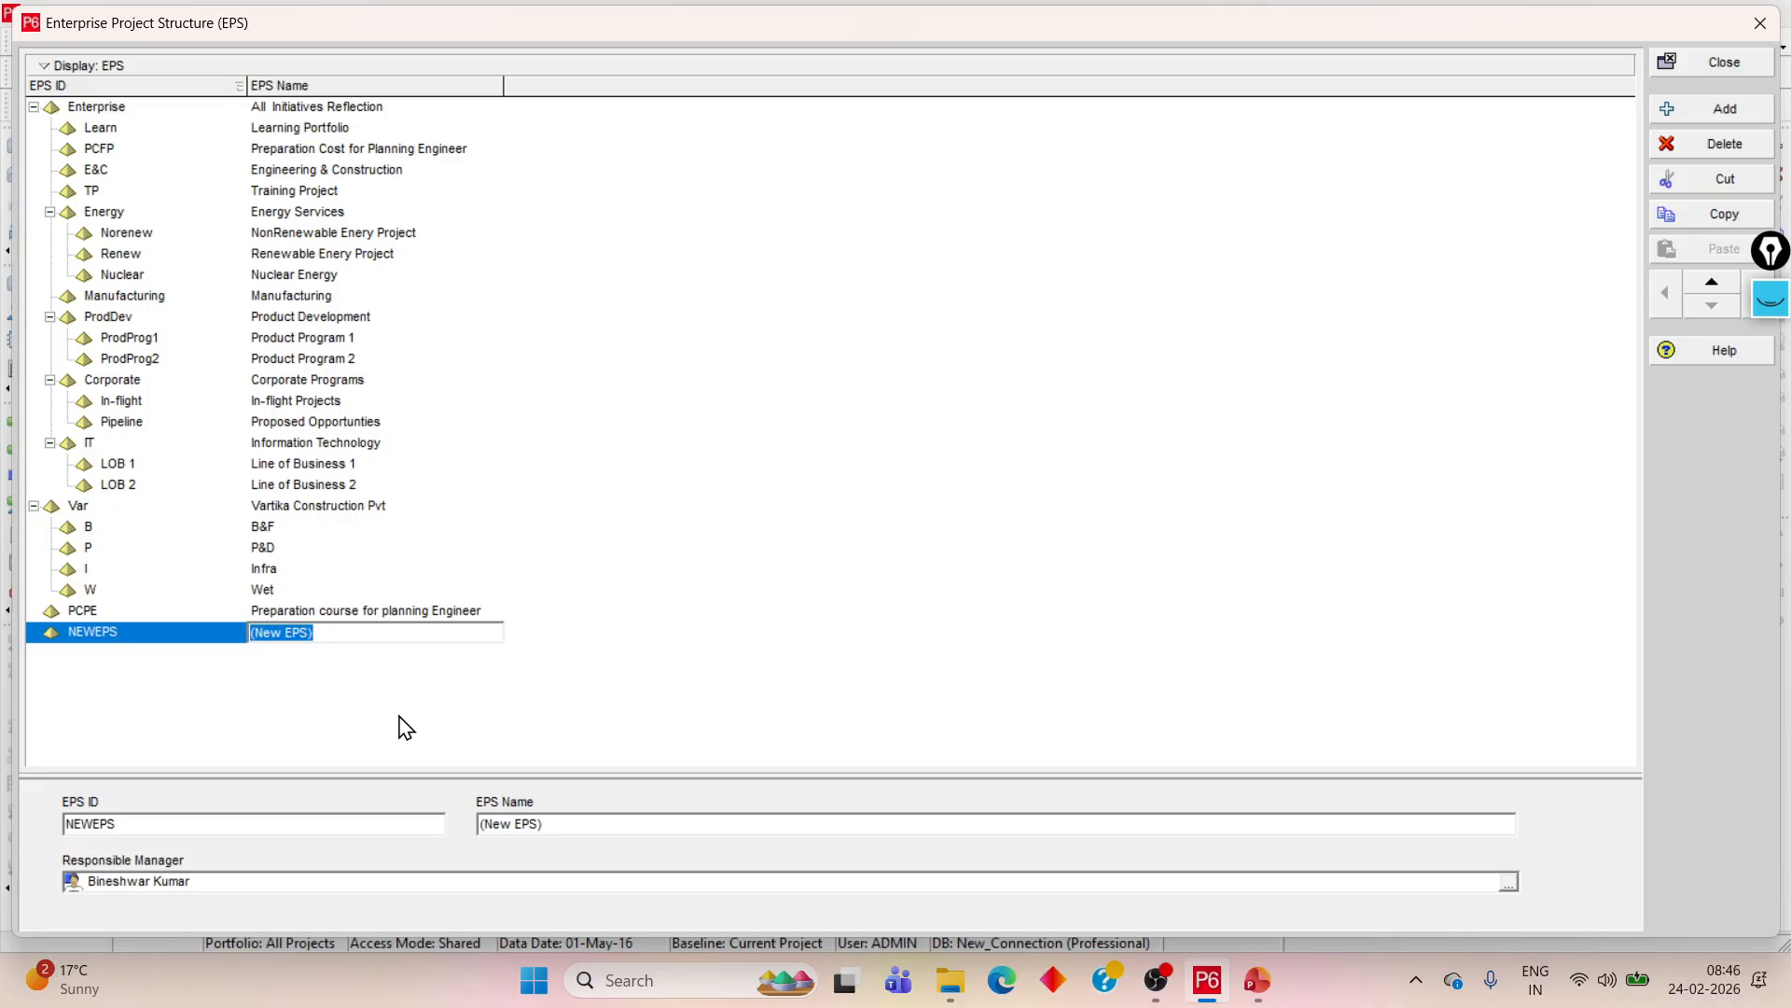
type("Planning Engineer Academy")
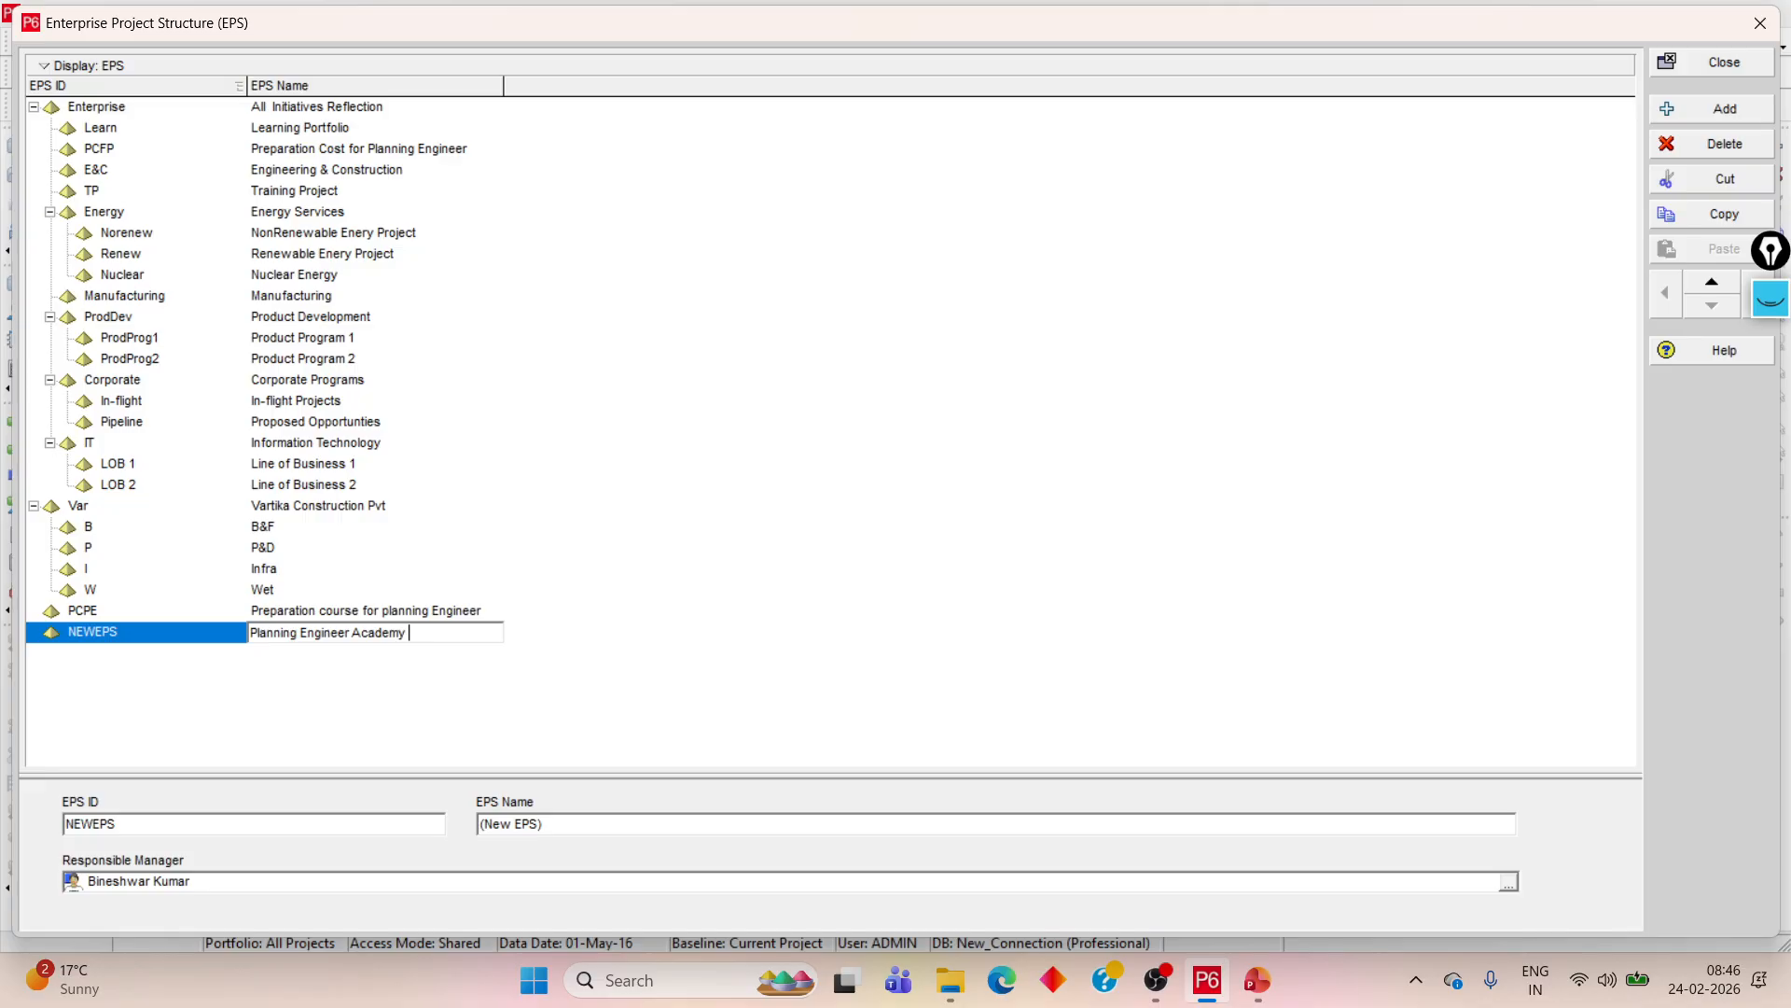
type(" - GCC")
left_click(334, 740)
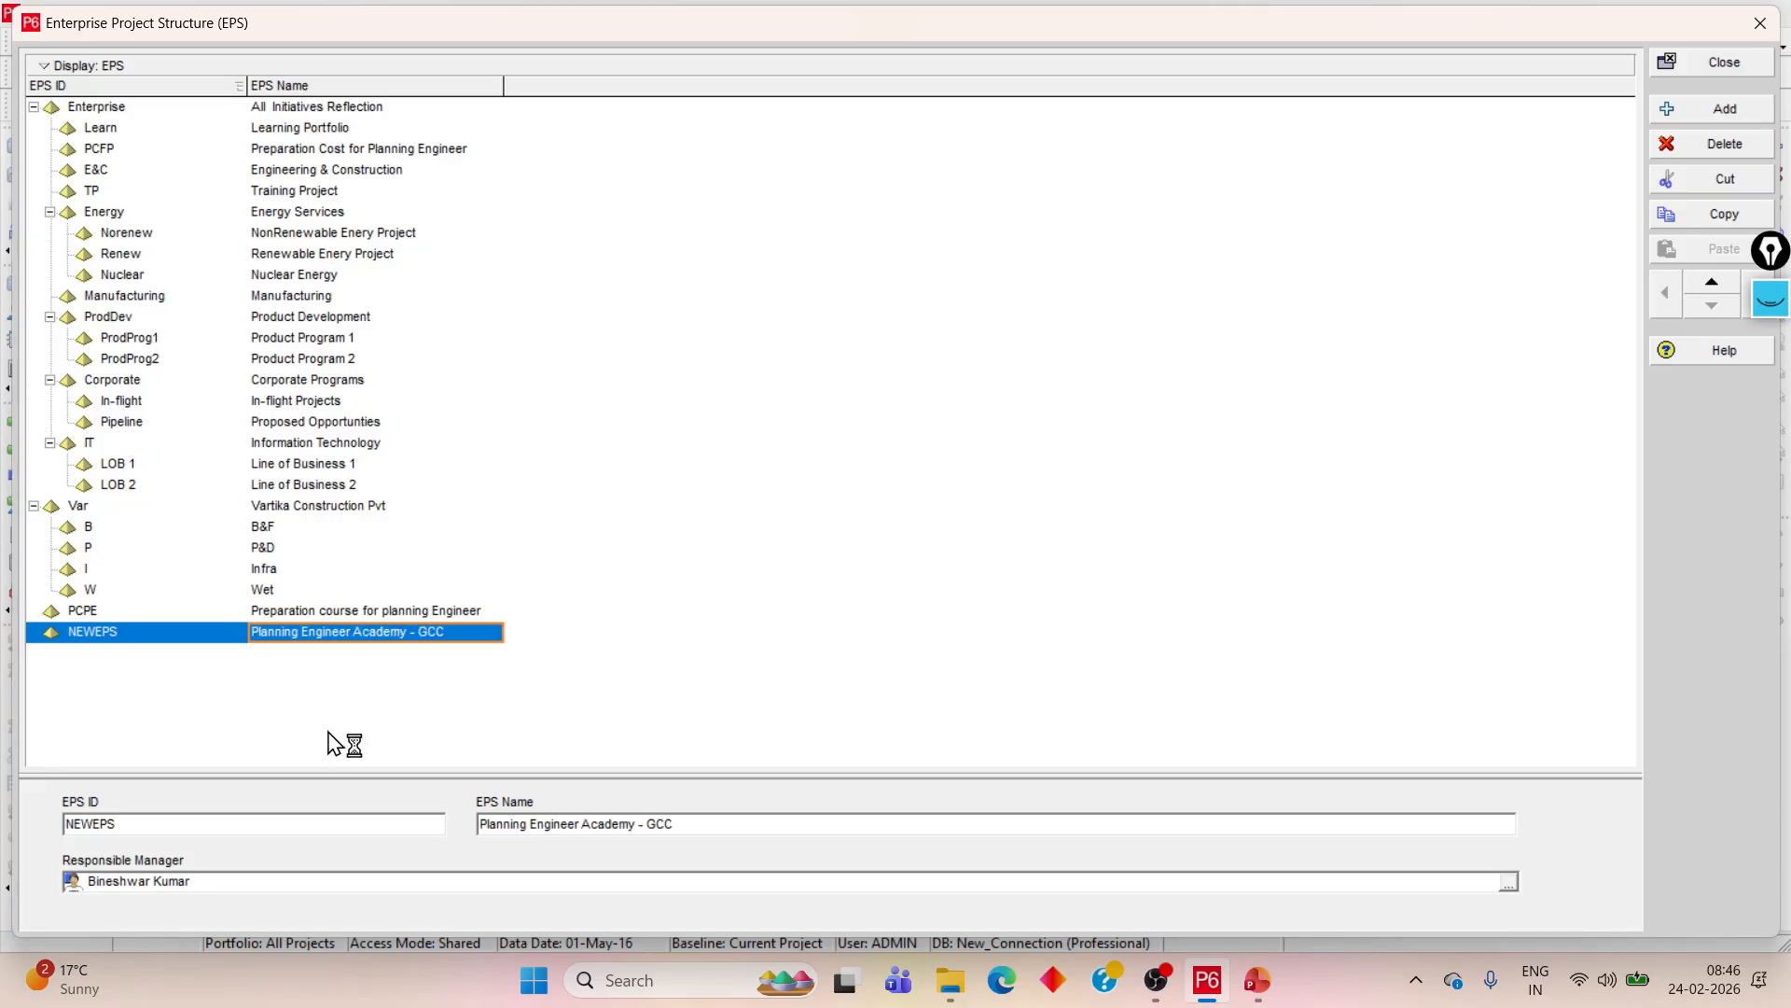
- Set the EPS ID of the Planning Engineer Academy - GCC element to PEA
double_click(172, 632)
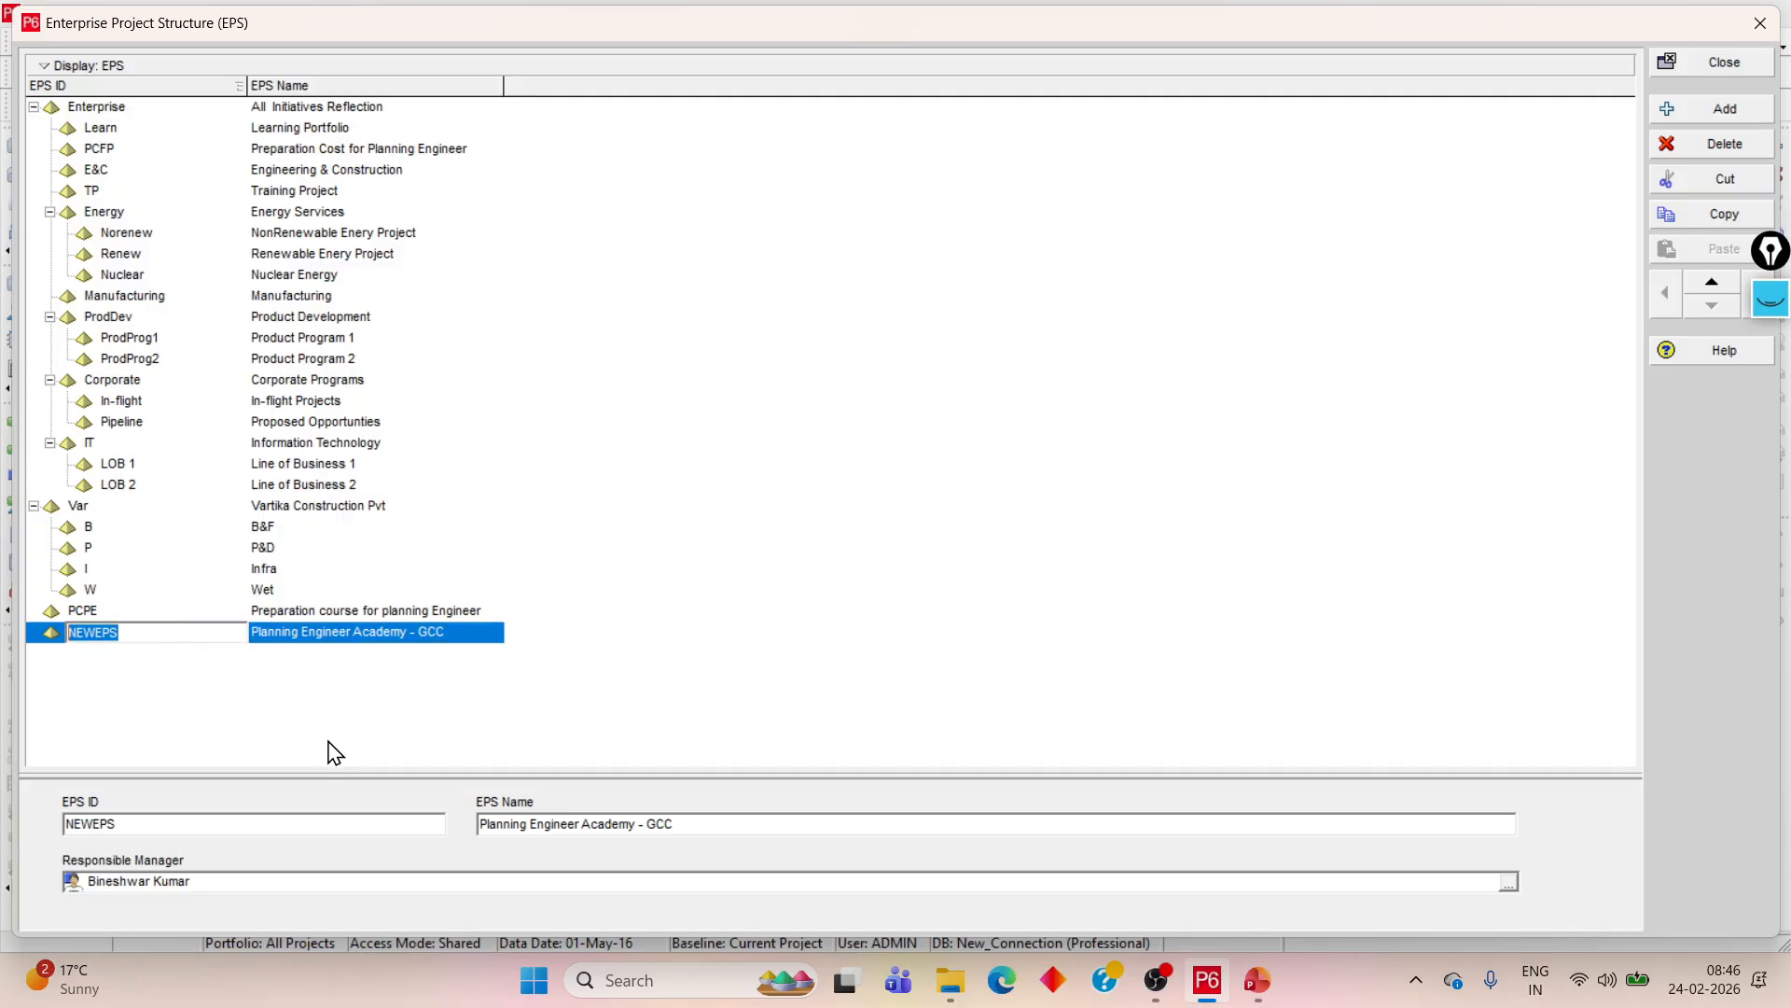
type("PEA")
left_click(421, 748)
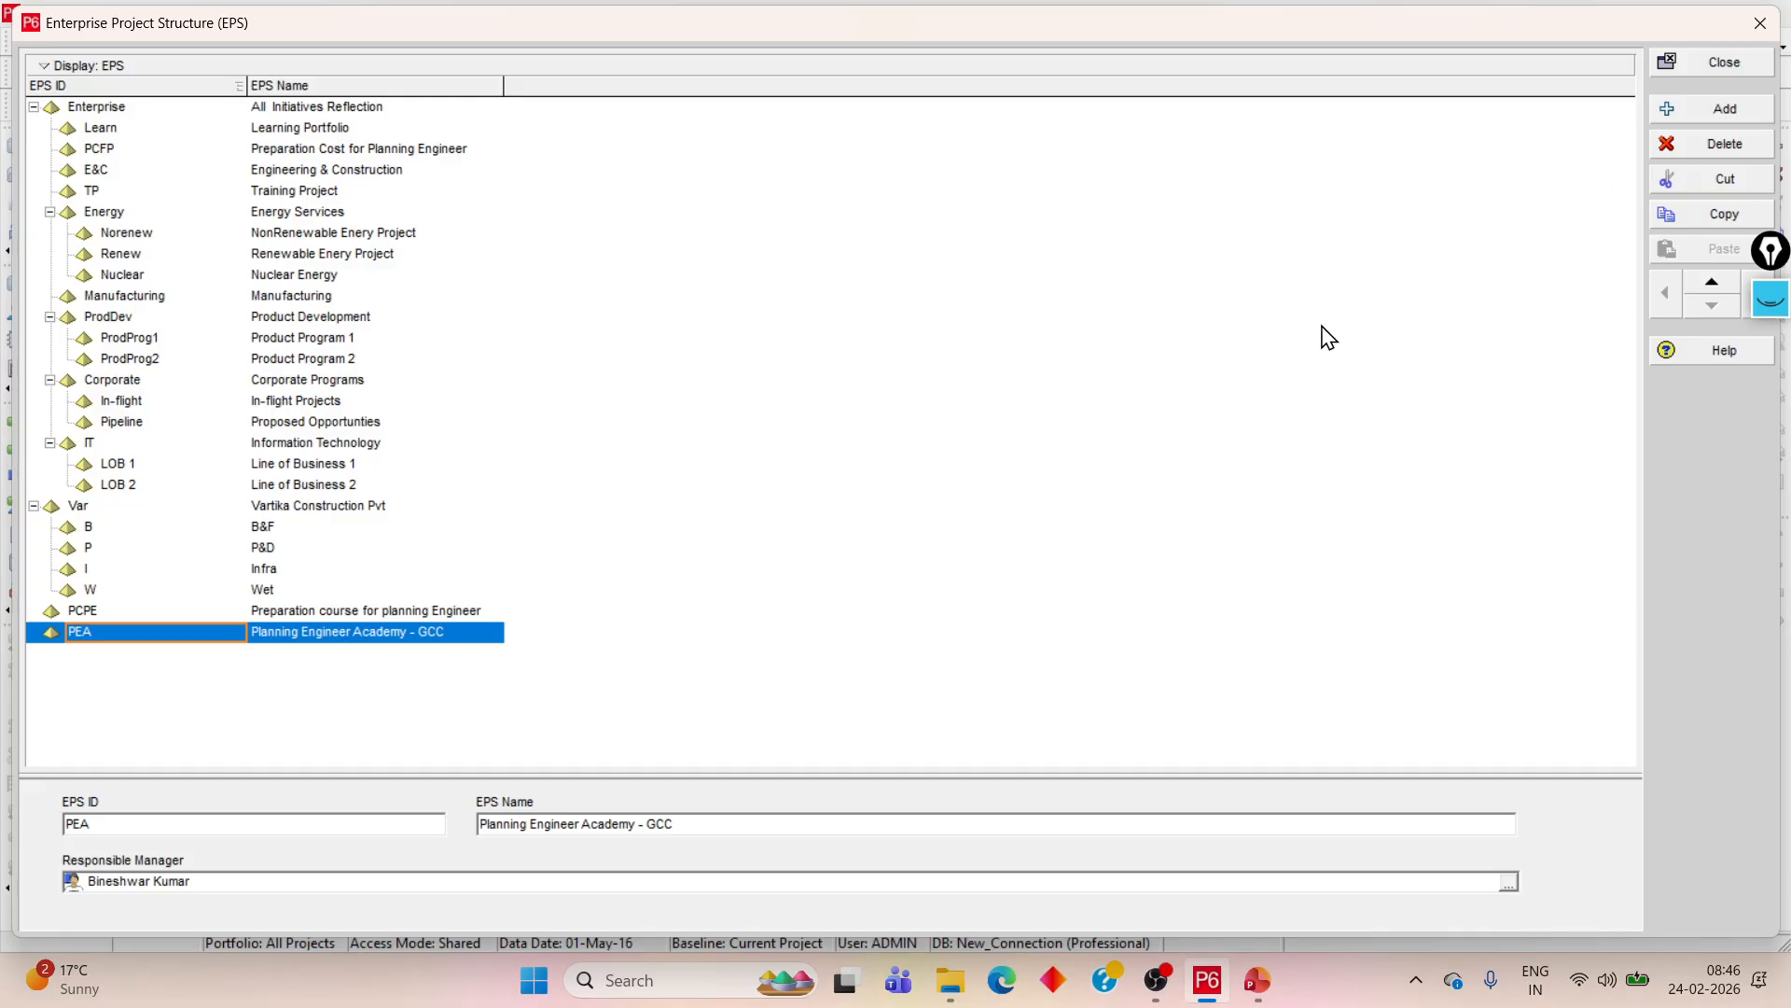
left_click(302, 509)
left_click(319, 632)
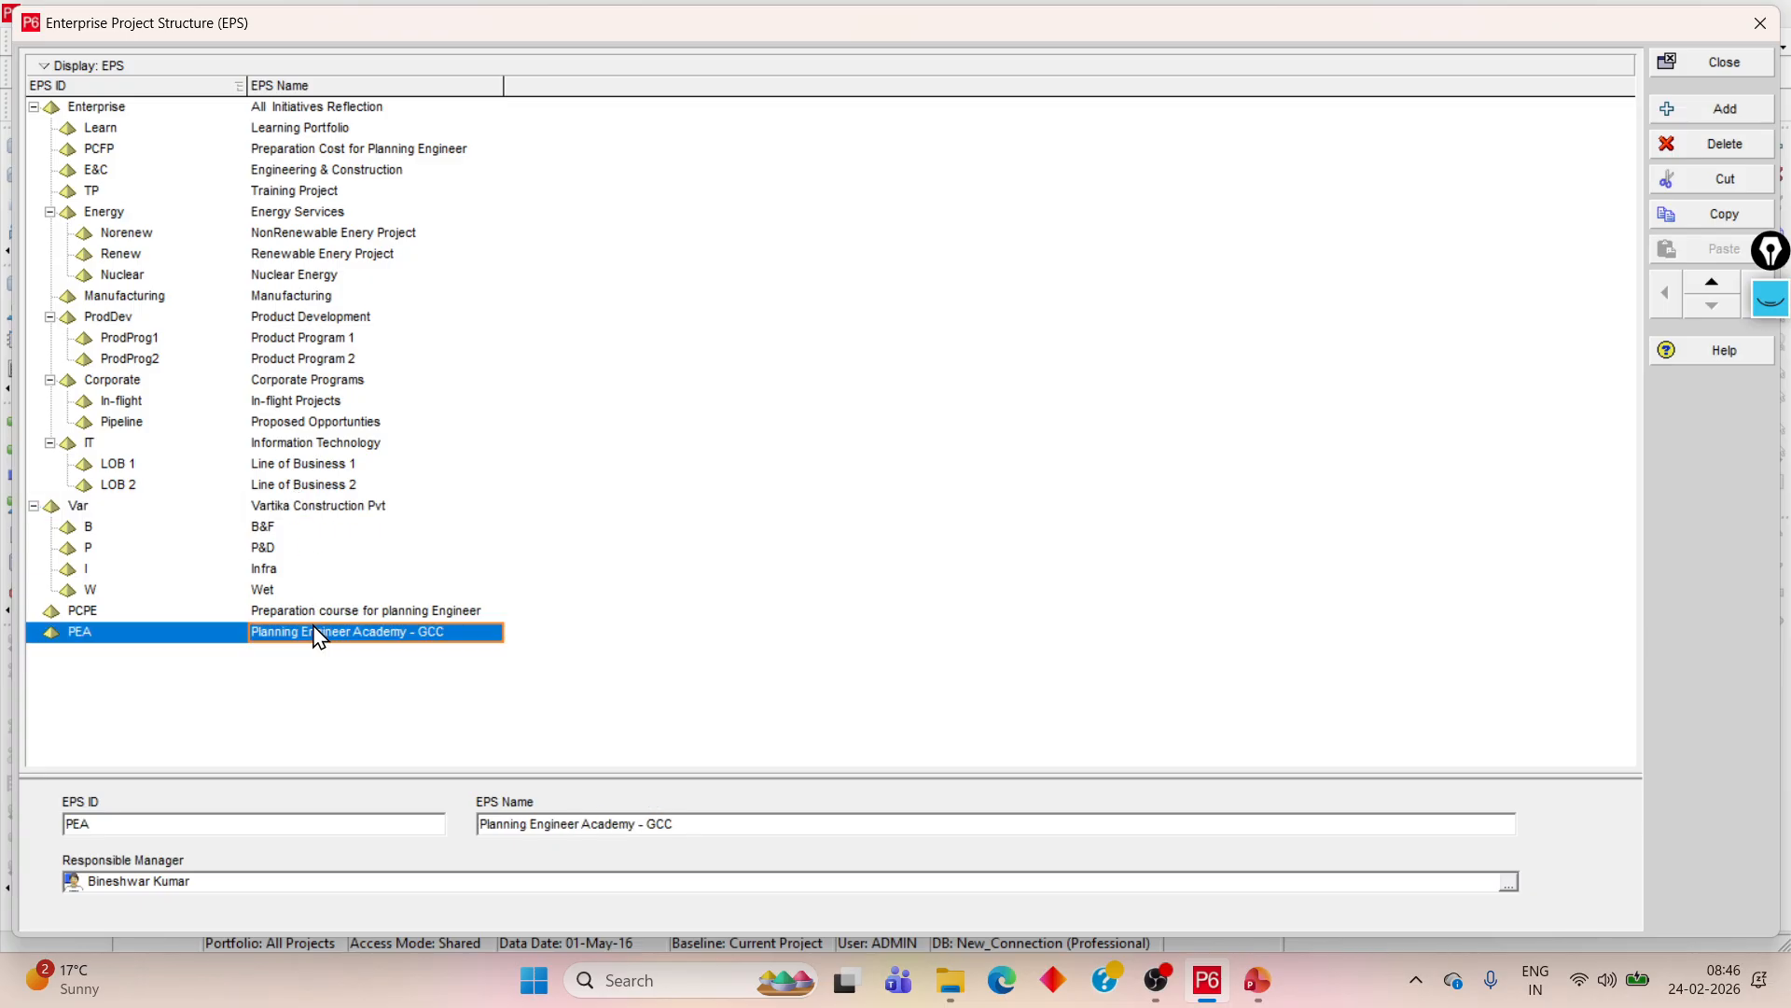
- Close the Enterprise Project Structure window and select the Planning Engineer Academy - GCC element in the Projects view
left_click(1726, 64)
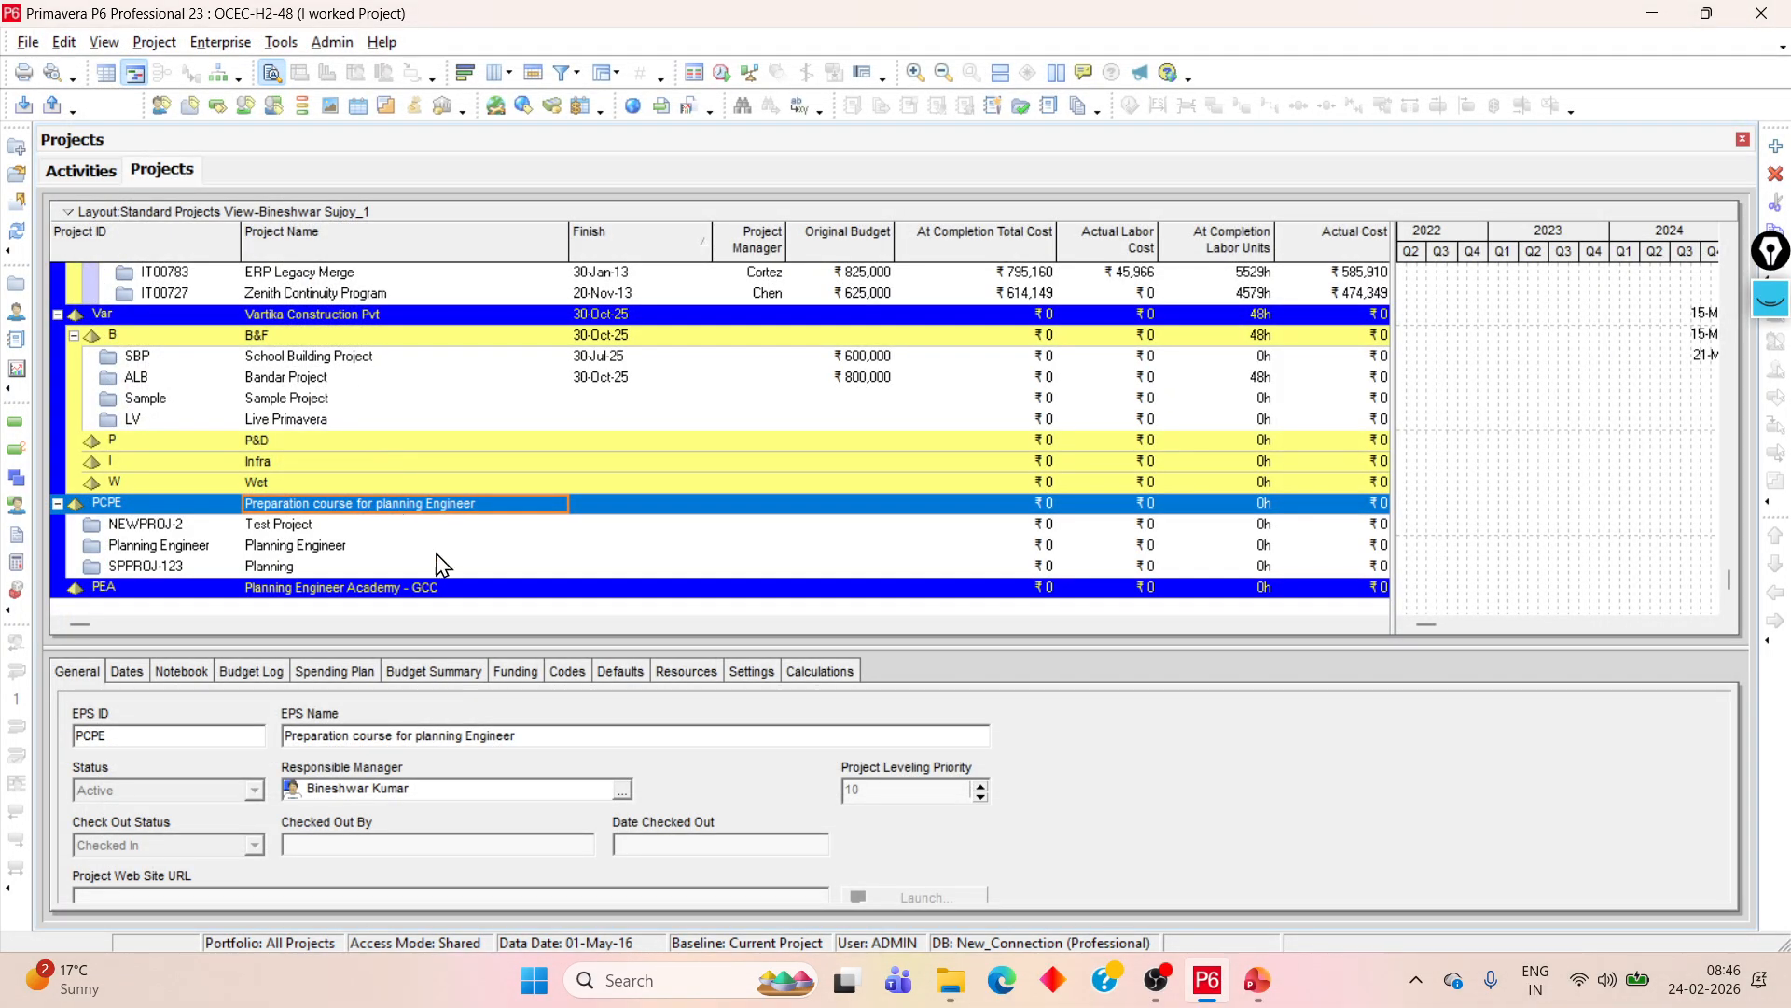
scroll(1728, 597, "down", 1)
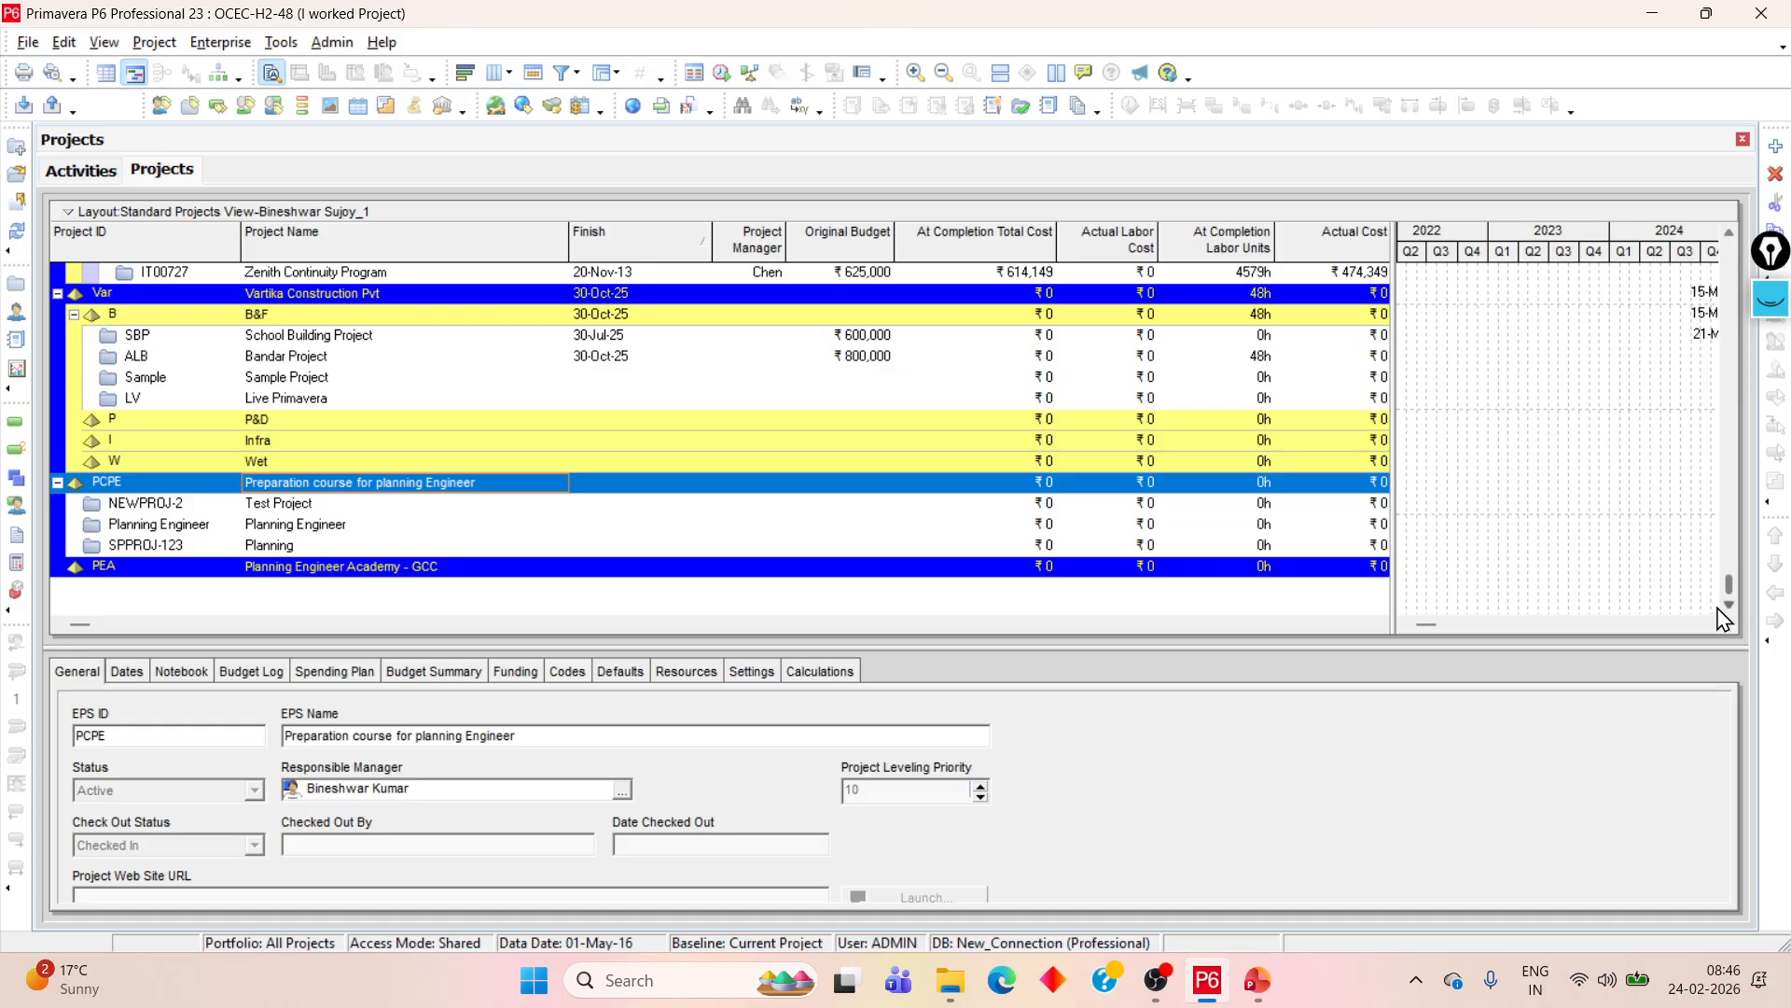
left_click(342, 545)
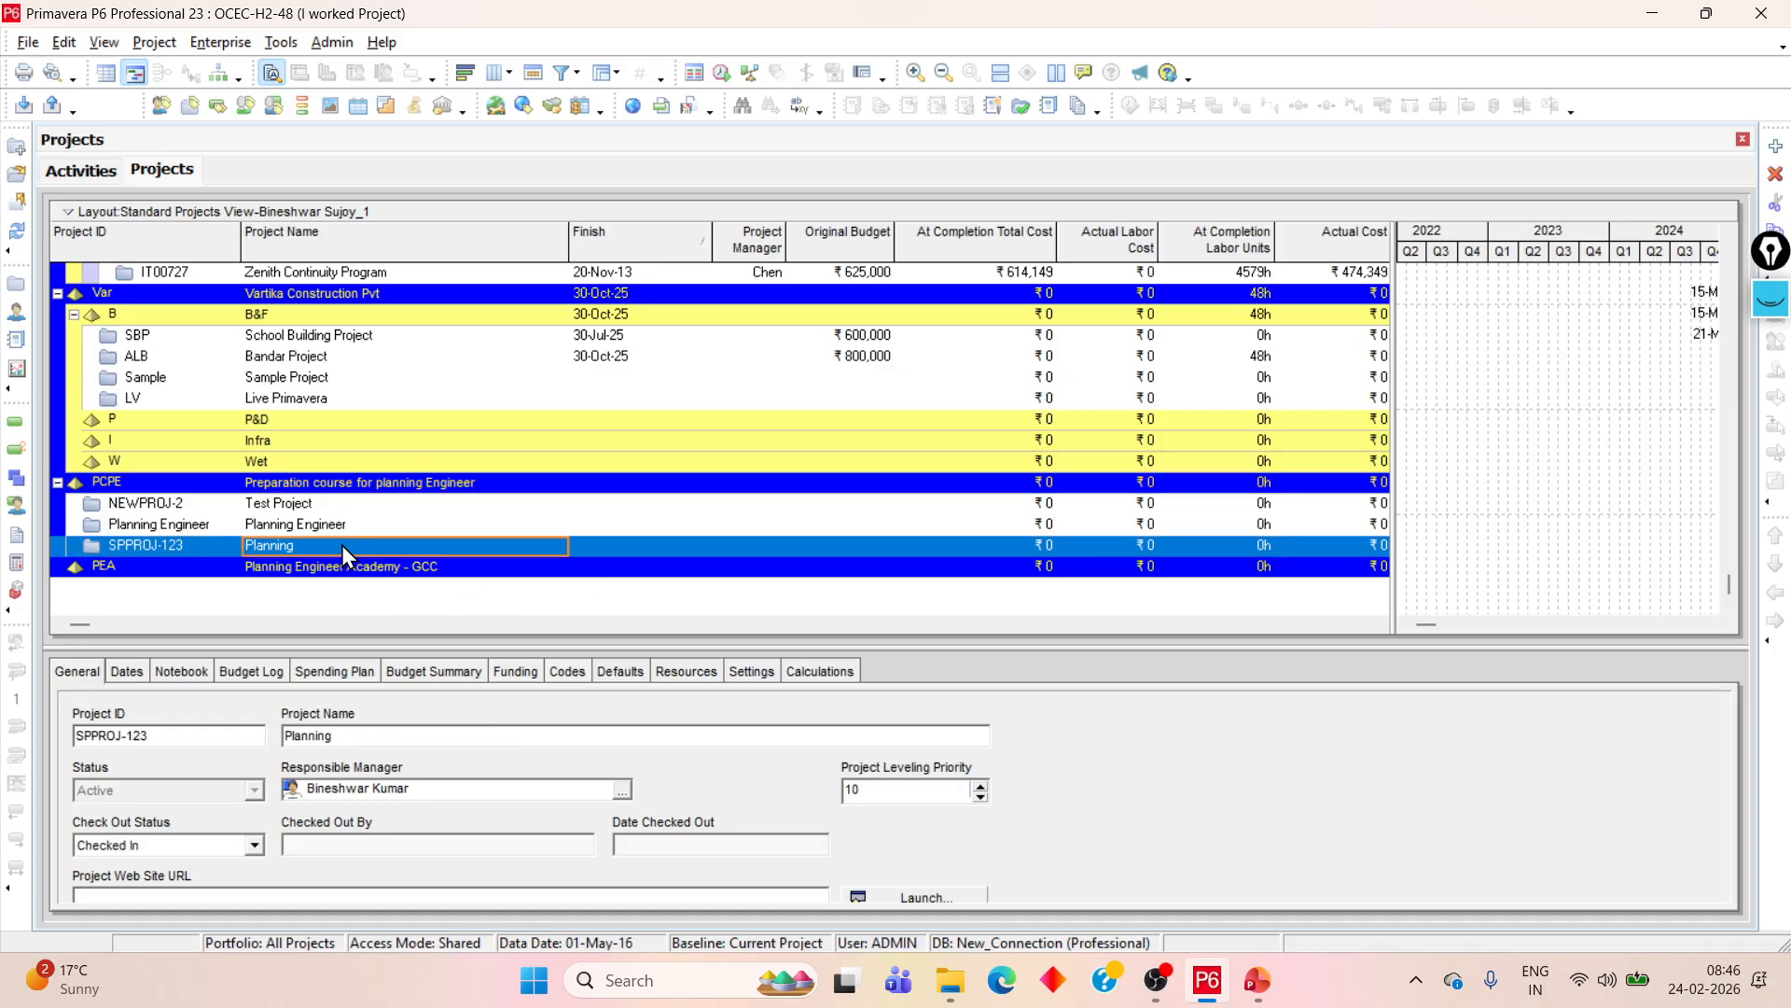
left_click(443, 569)
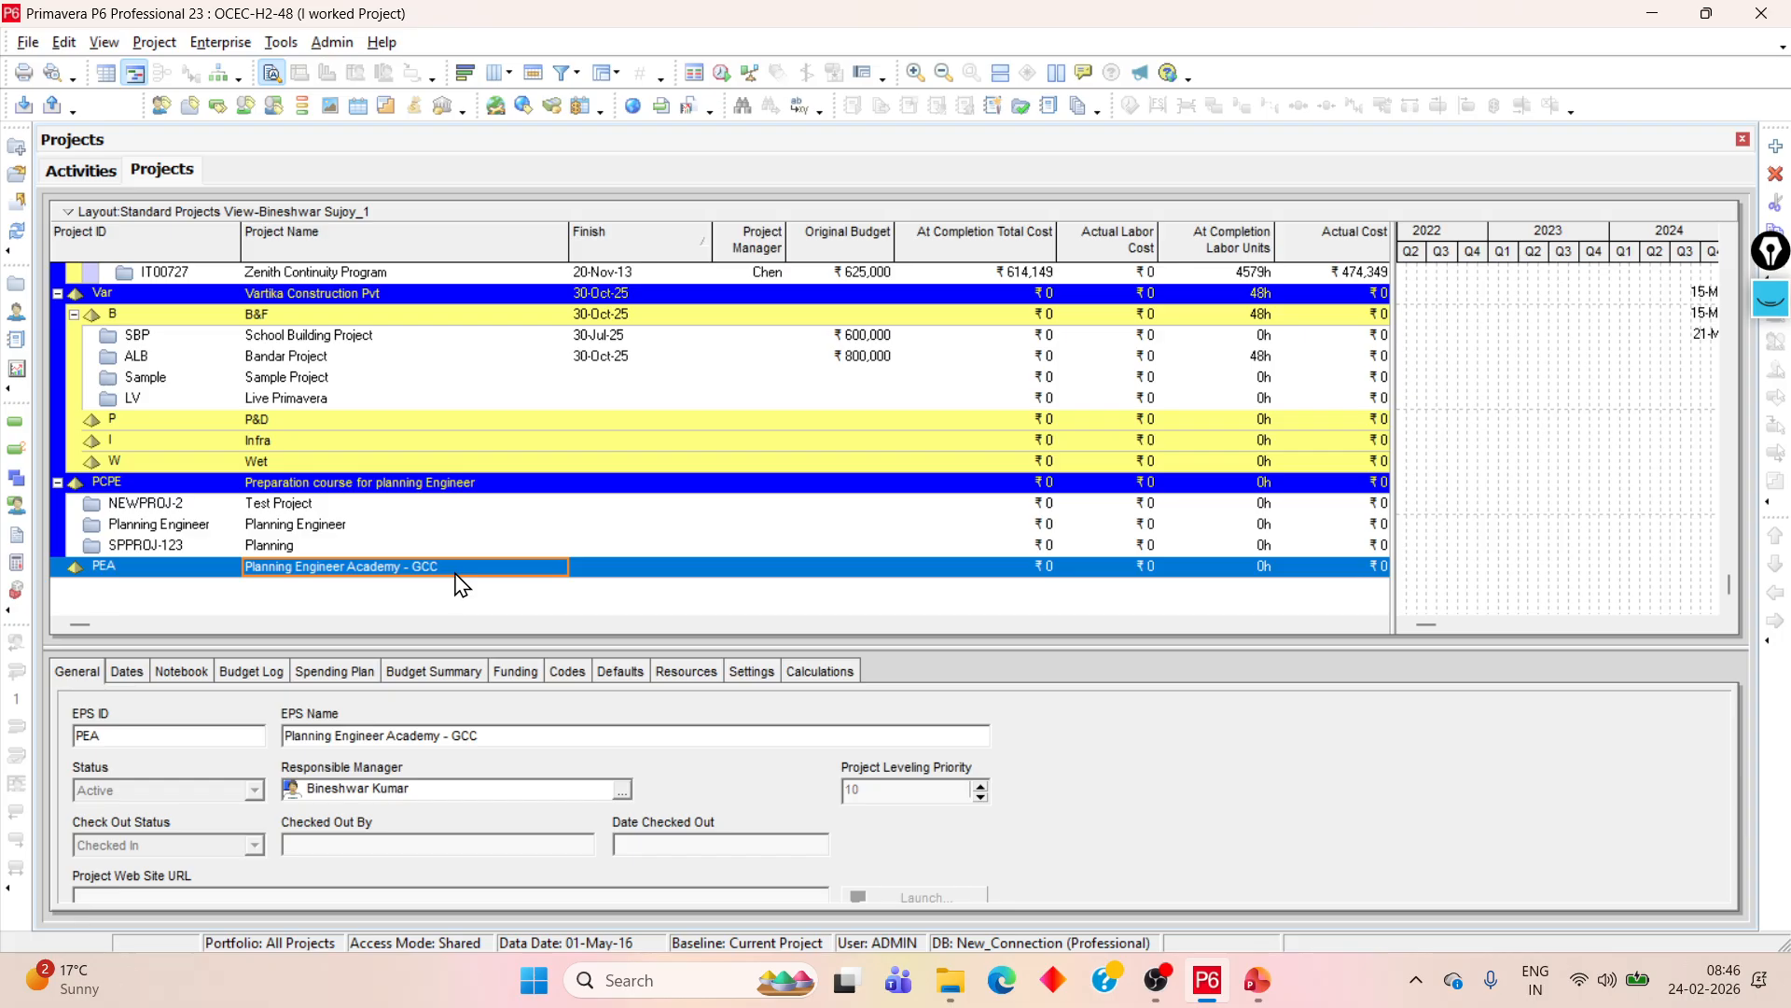
- Refresh the project data and return to the PEA element at the end of the Projects list
left_click(27, 44)
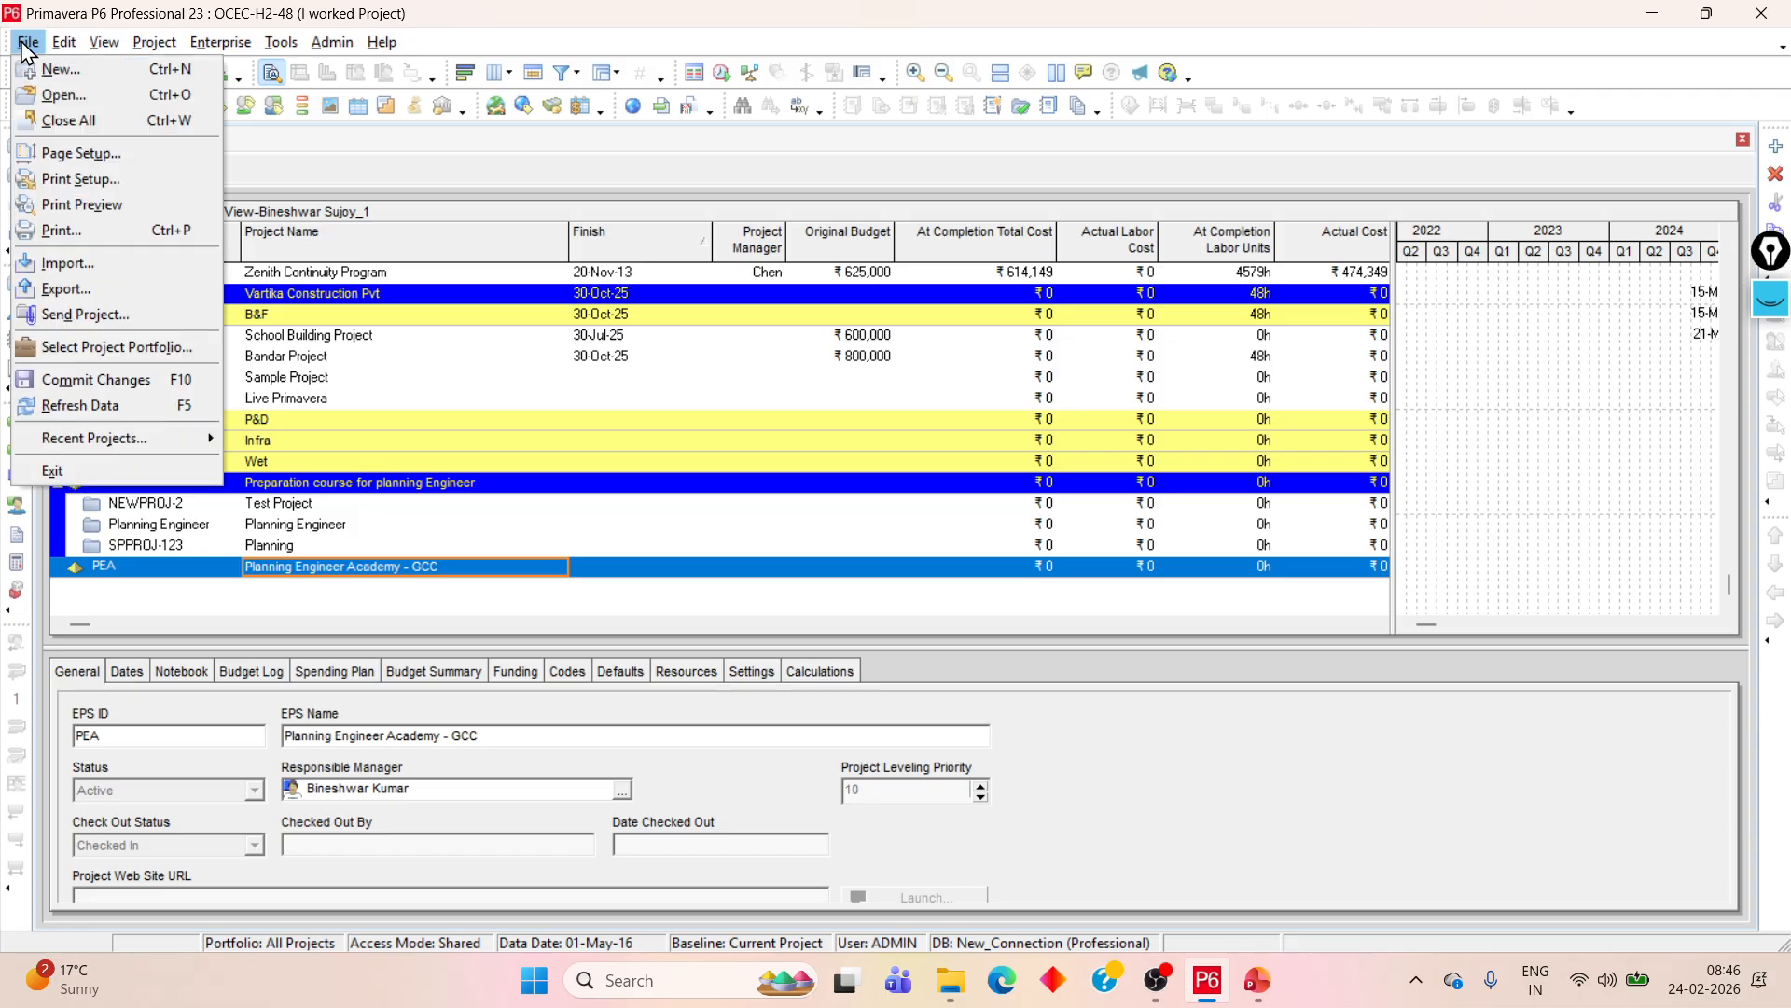
left_click(75, 407)
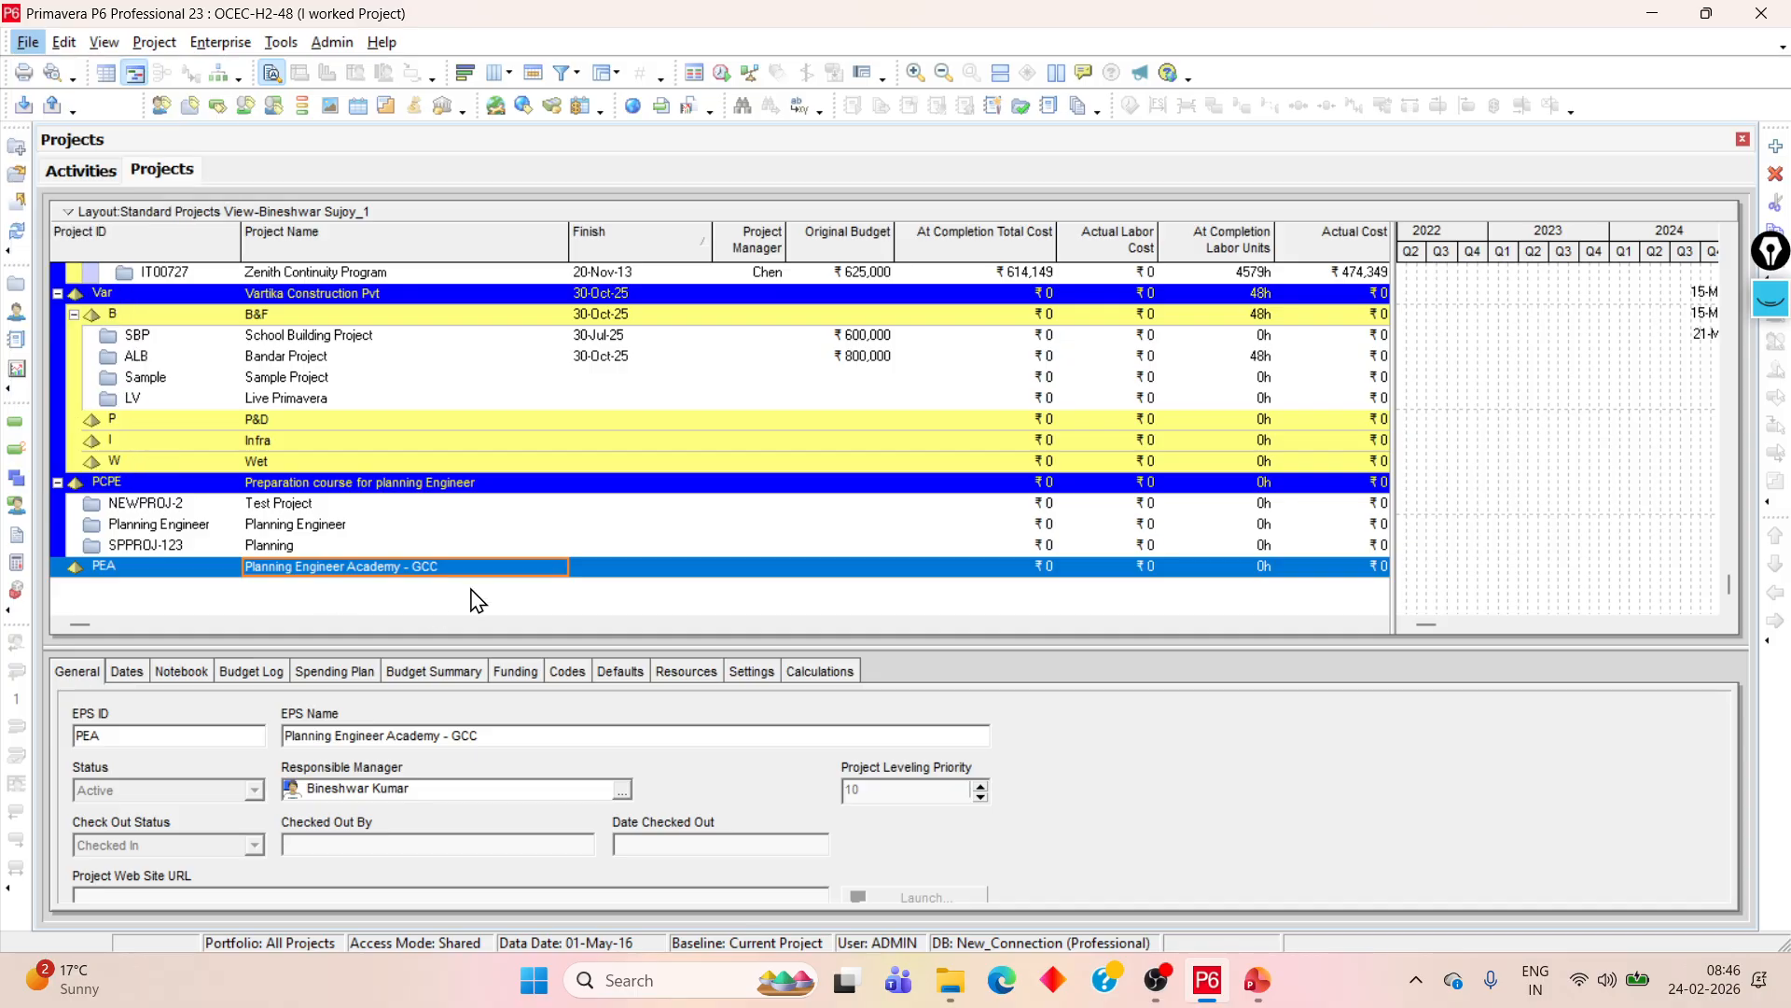
left_click(474, 596)
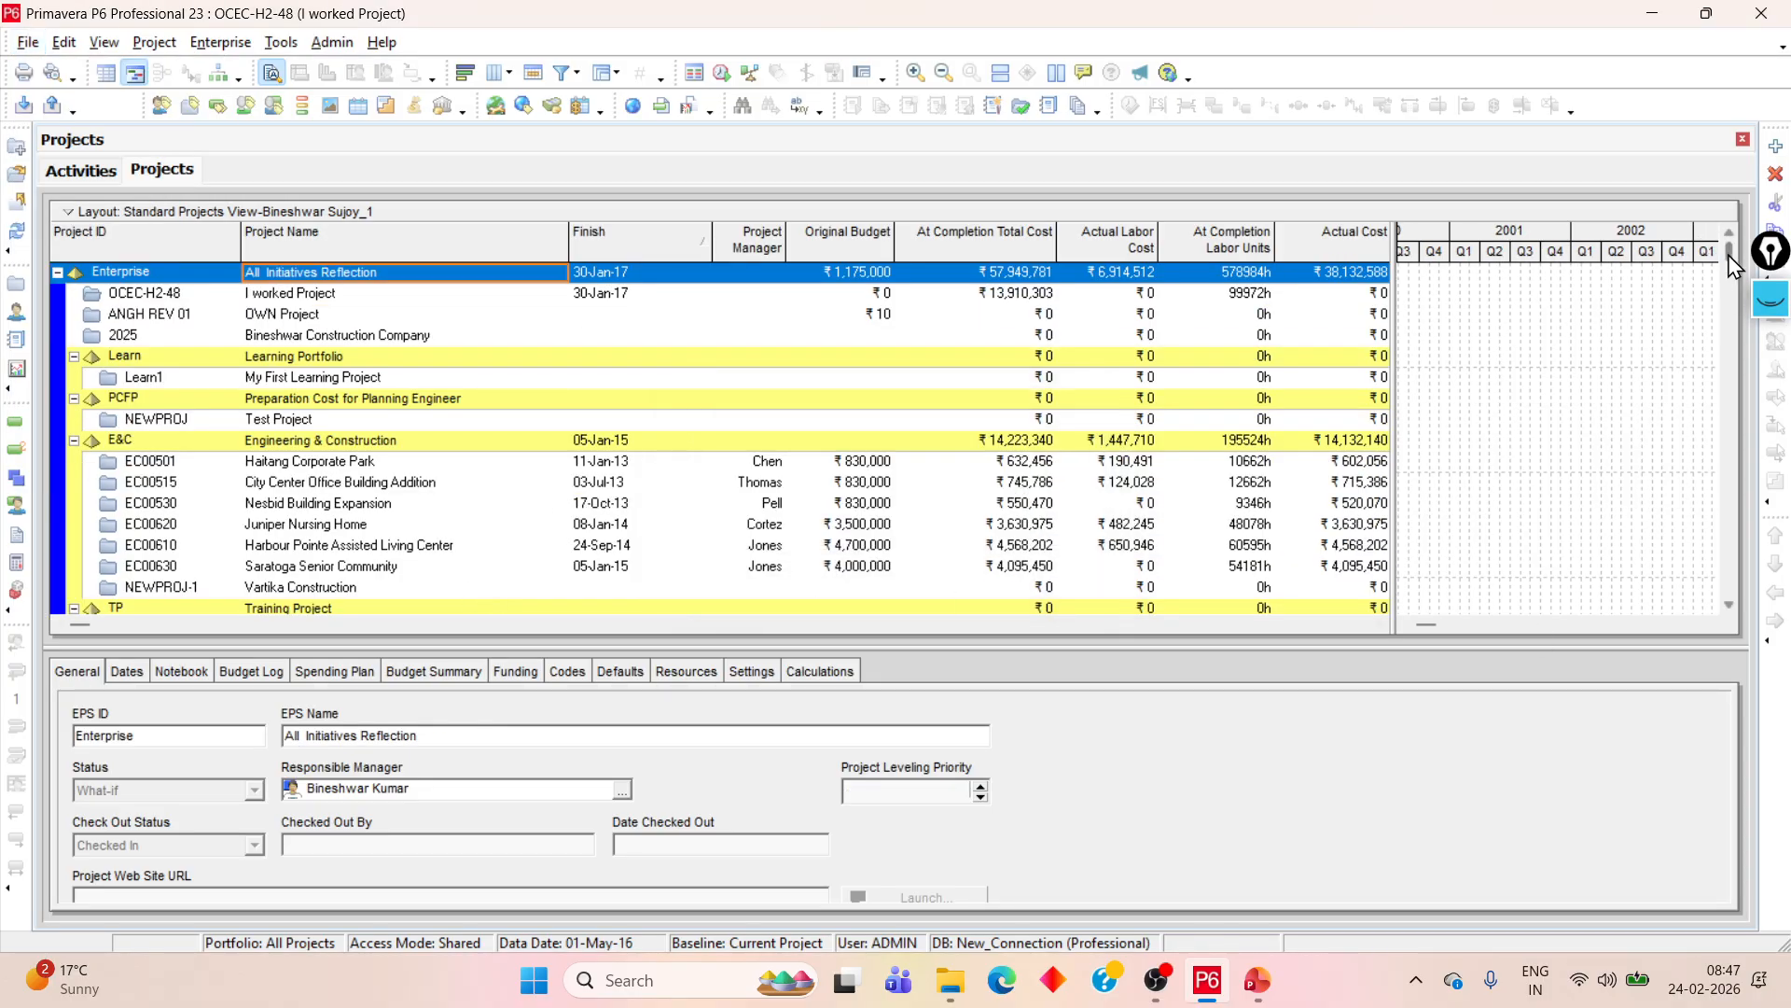
left_click_drag(1728, 254, 1731, 585)
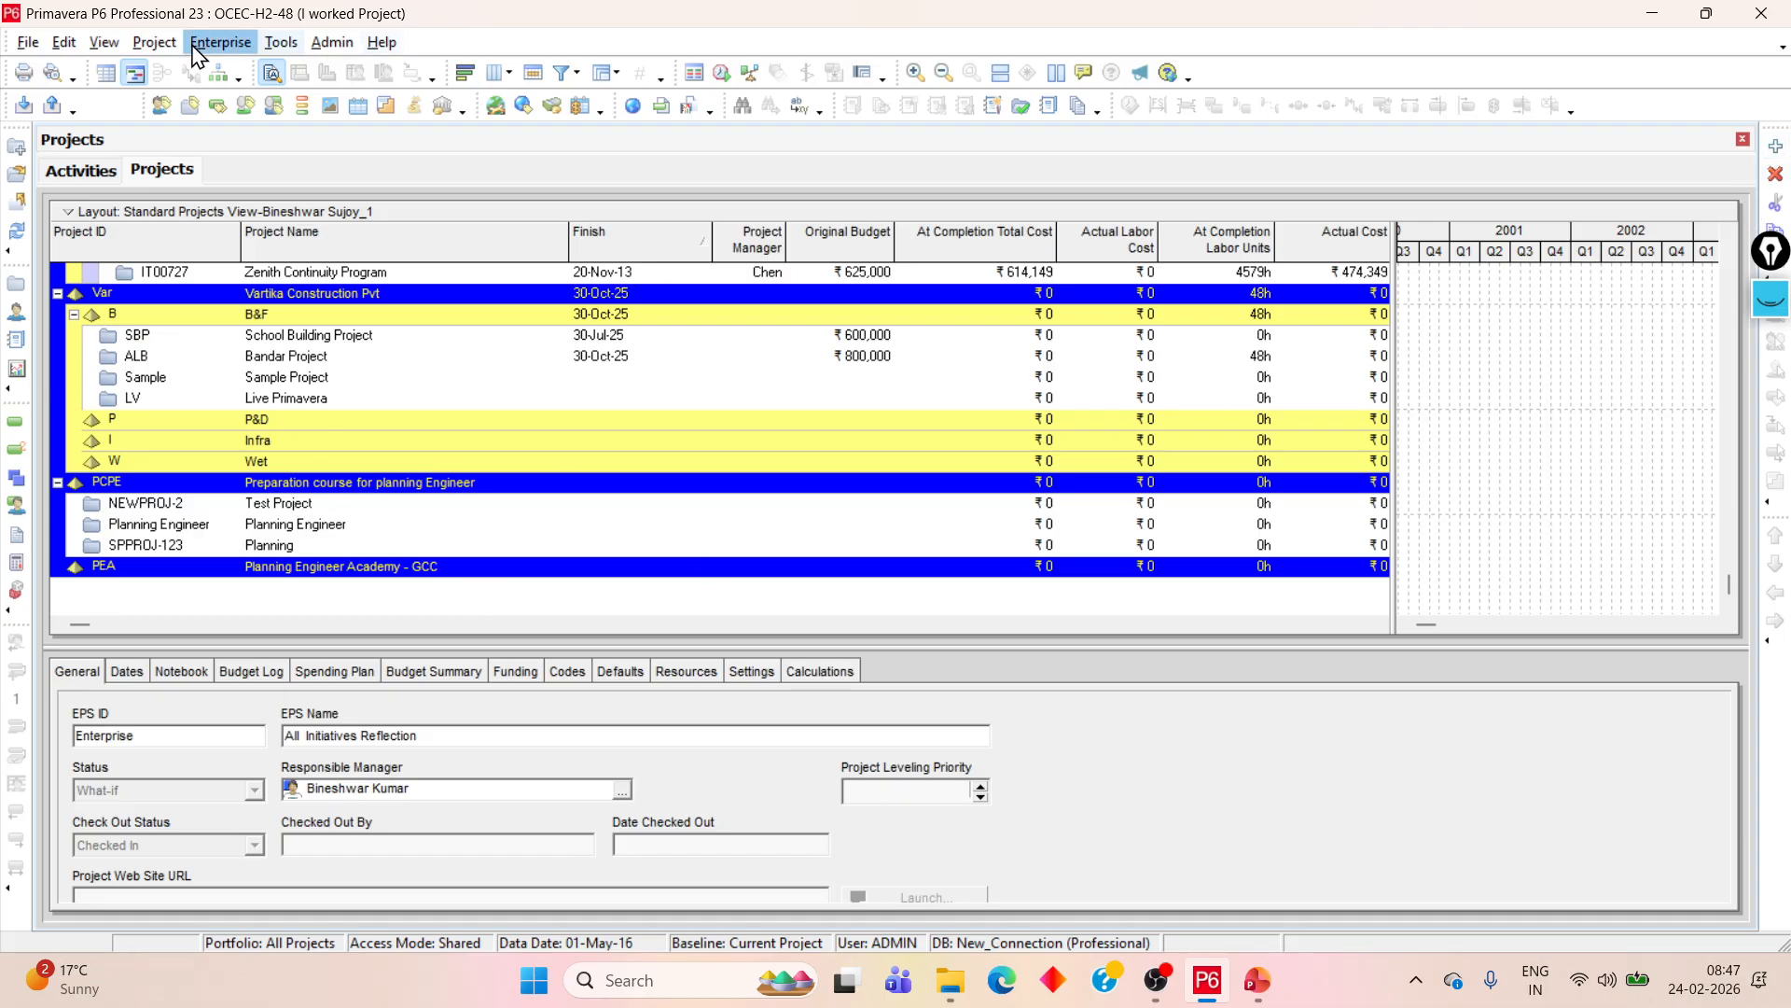
- Reopen the Enterprise Project Structure and add four child elements under Planning Engineer Academy - GCC, deleting the surplus fifth one
left_click(220, 42)
left_click(295, 95)
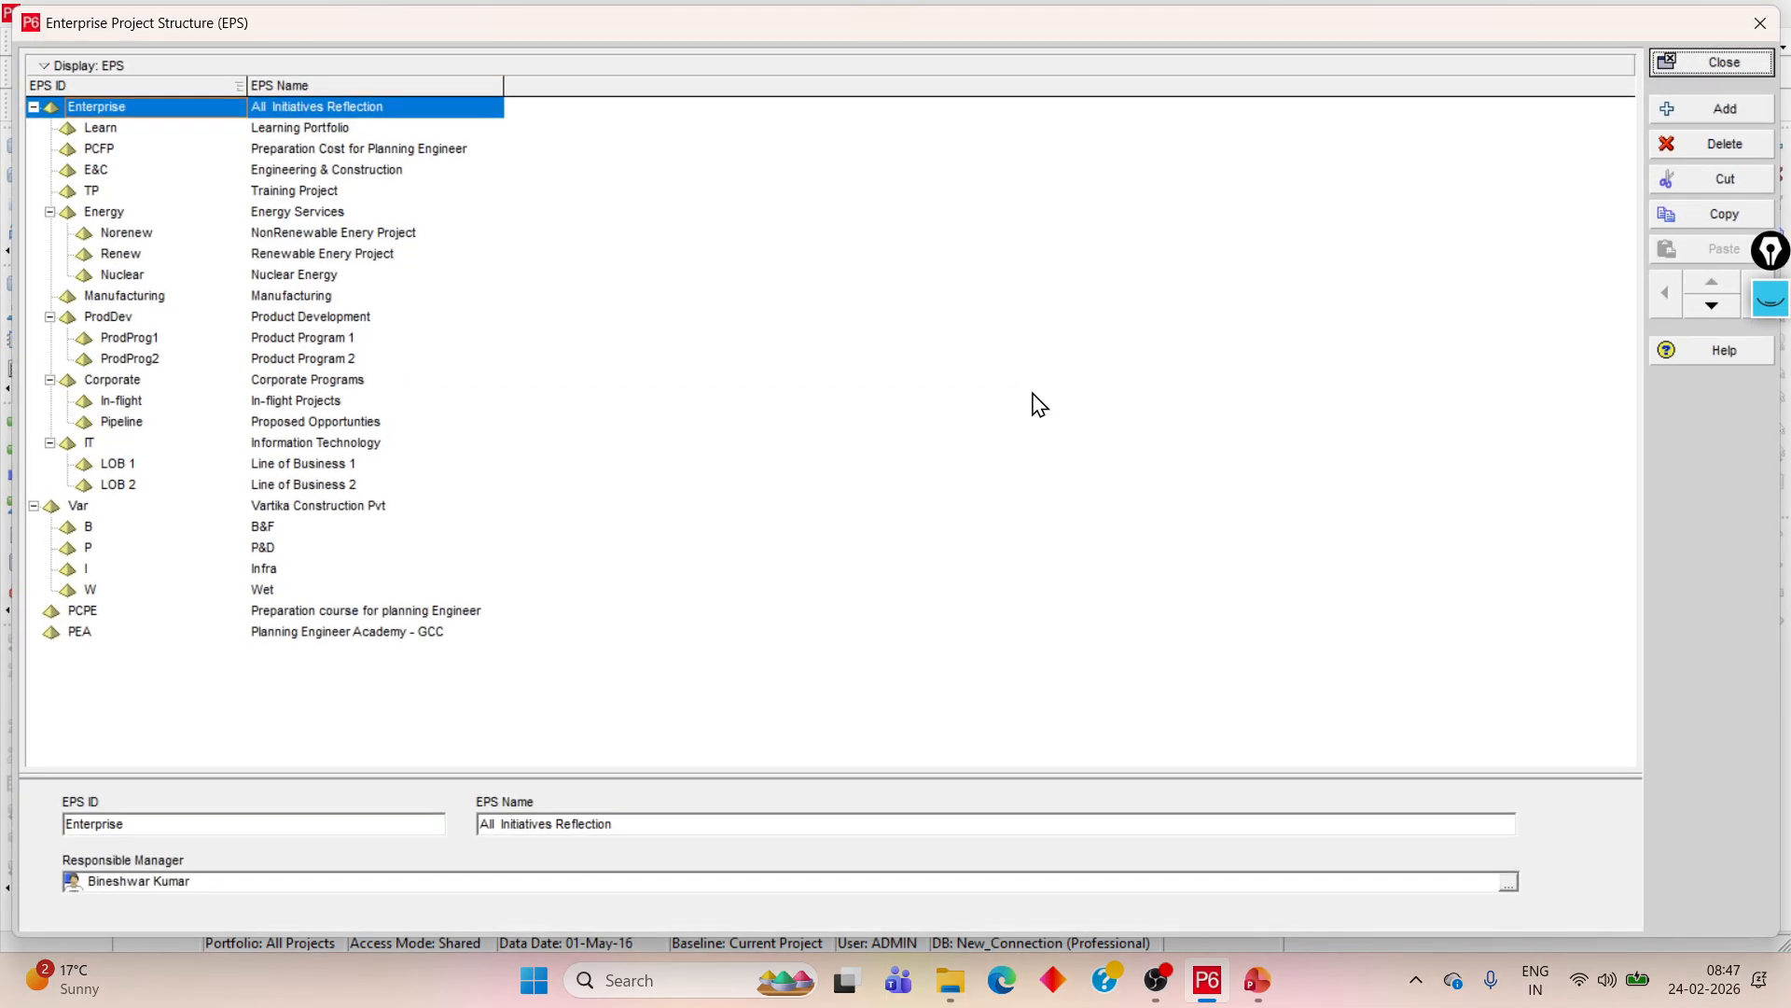
left_click(299, 632)
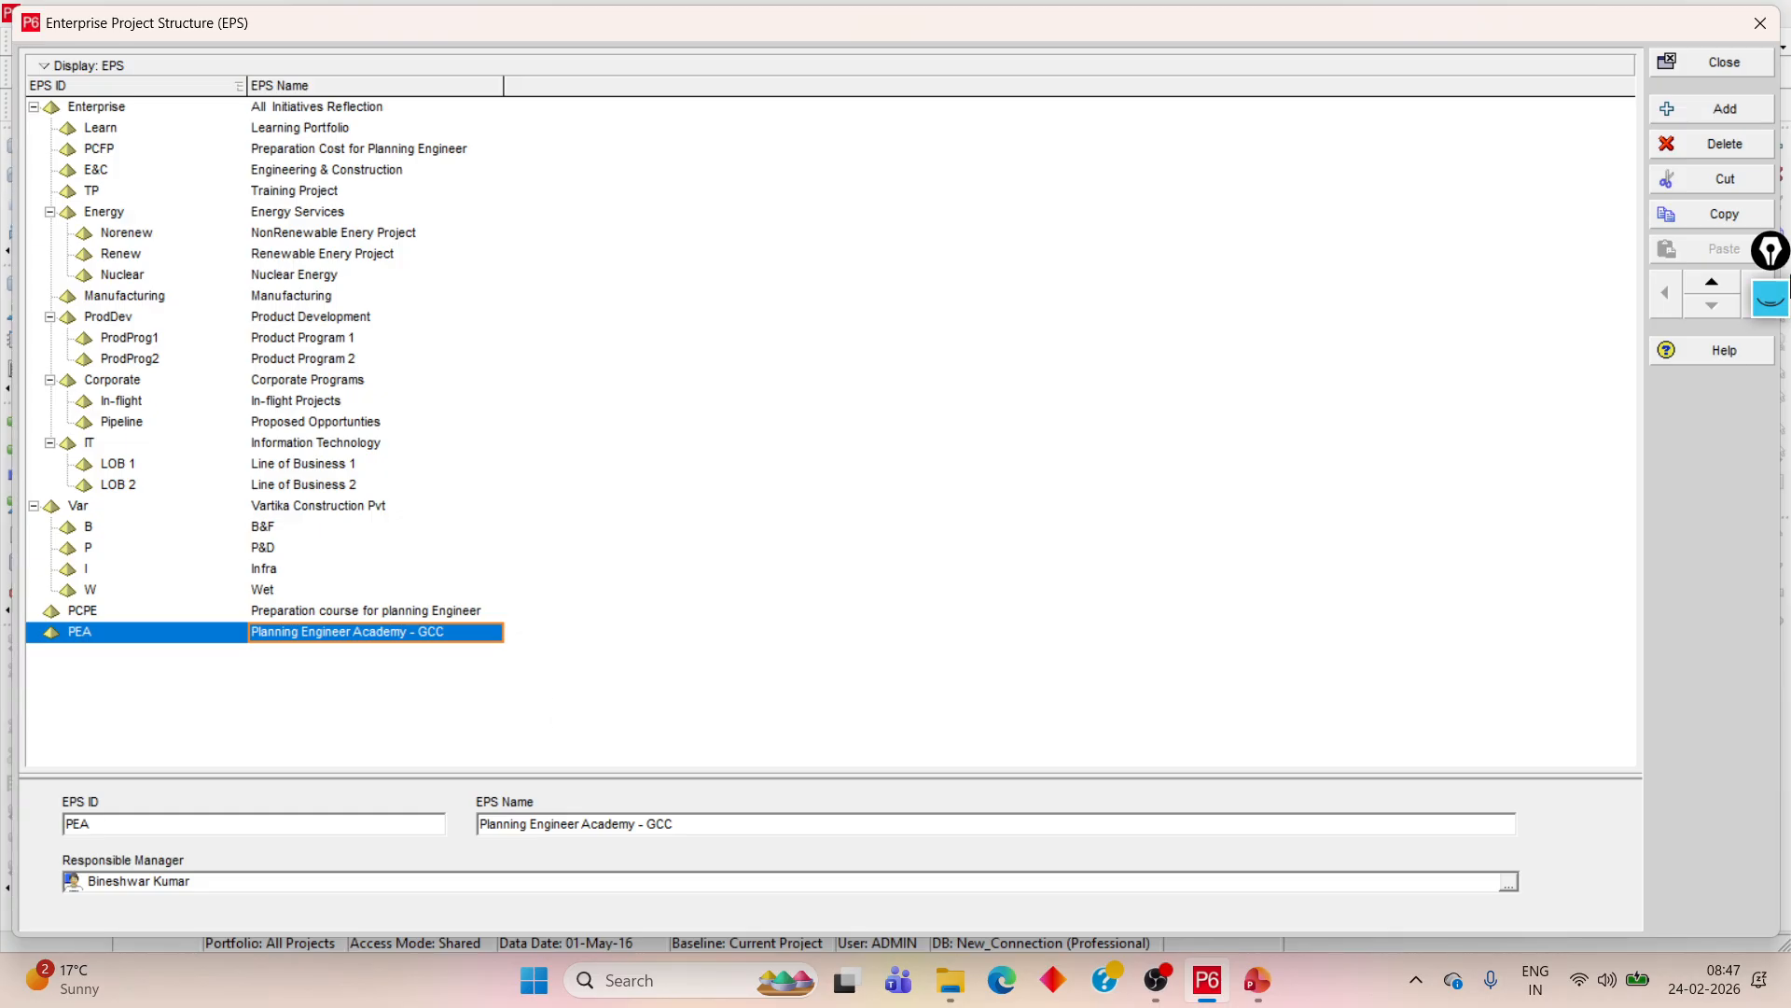
left_click(1690, 113)
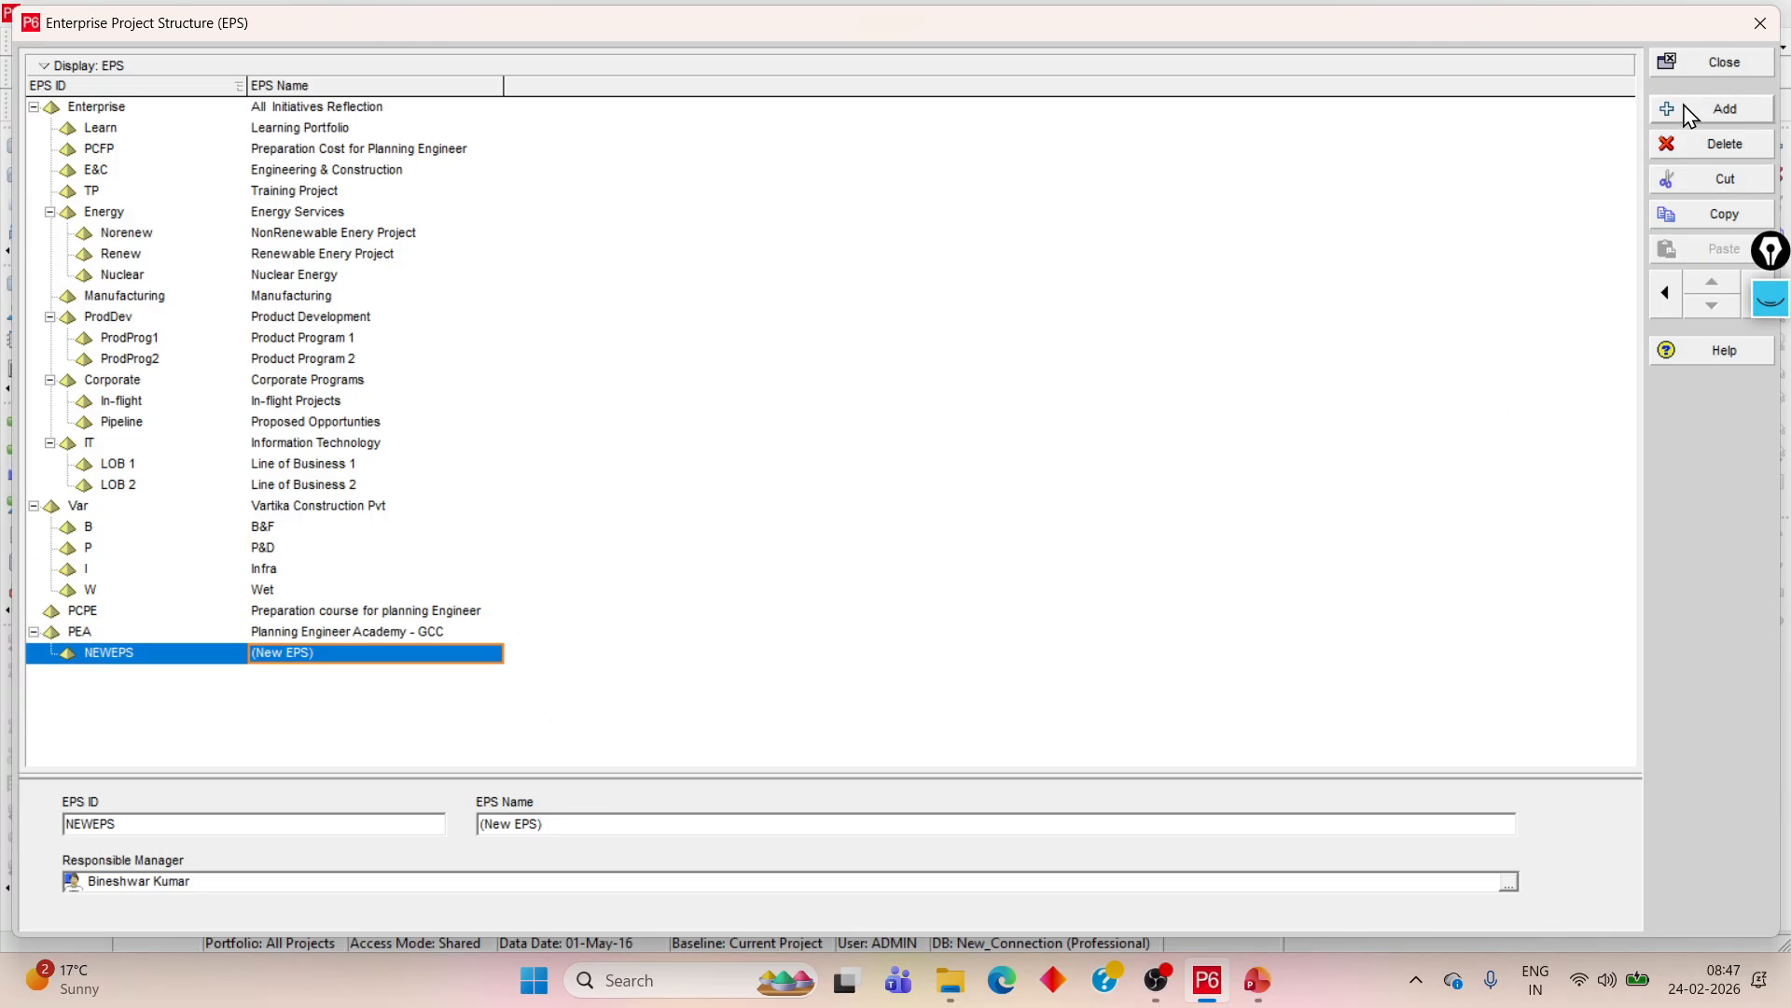
left_click(1690, 113)
left_click(1689, 112)
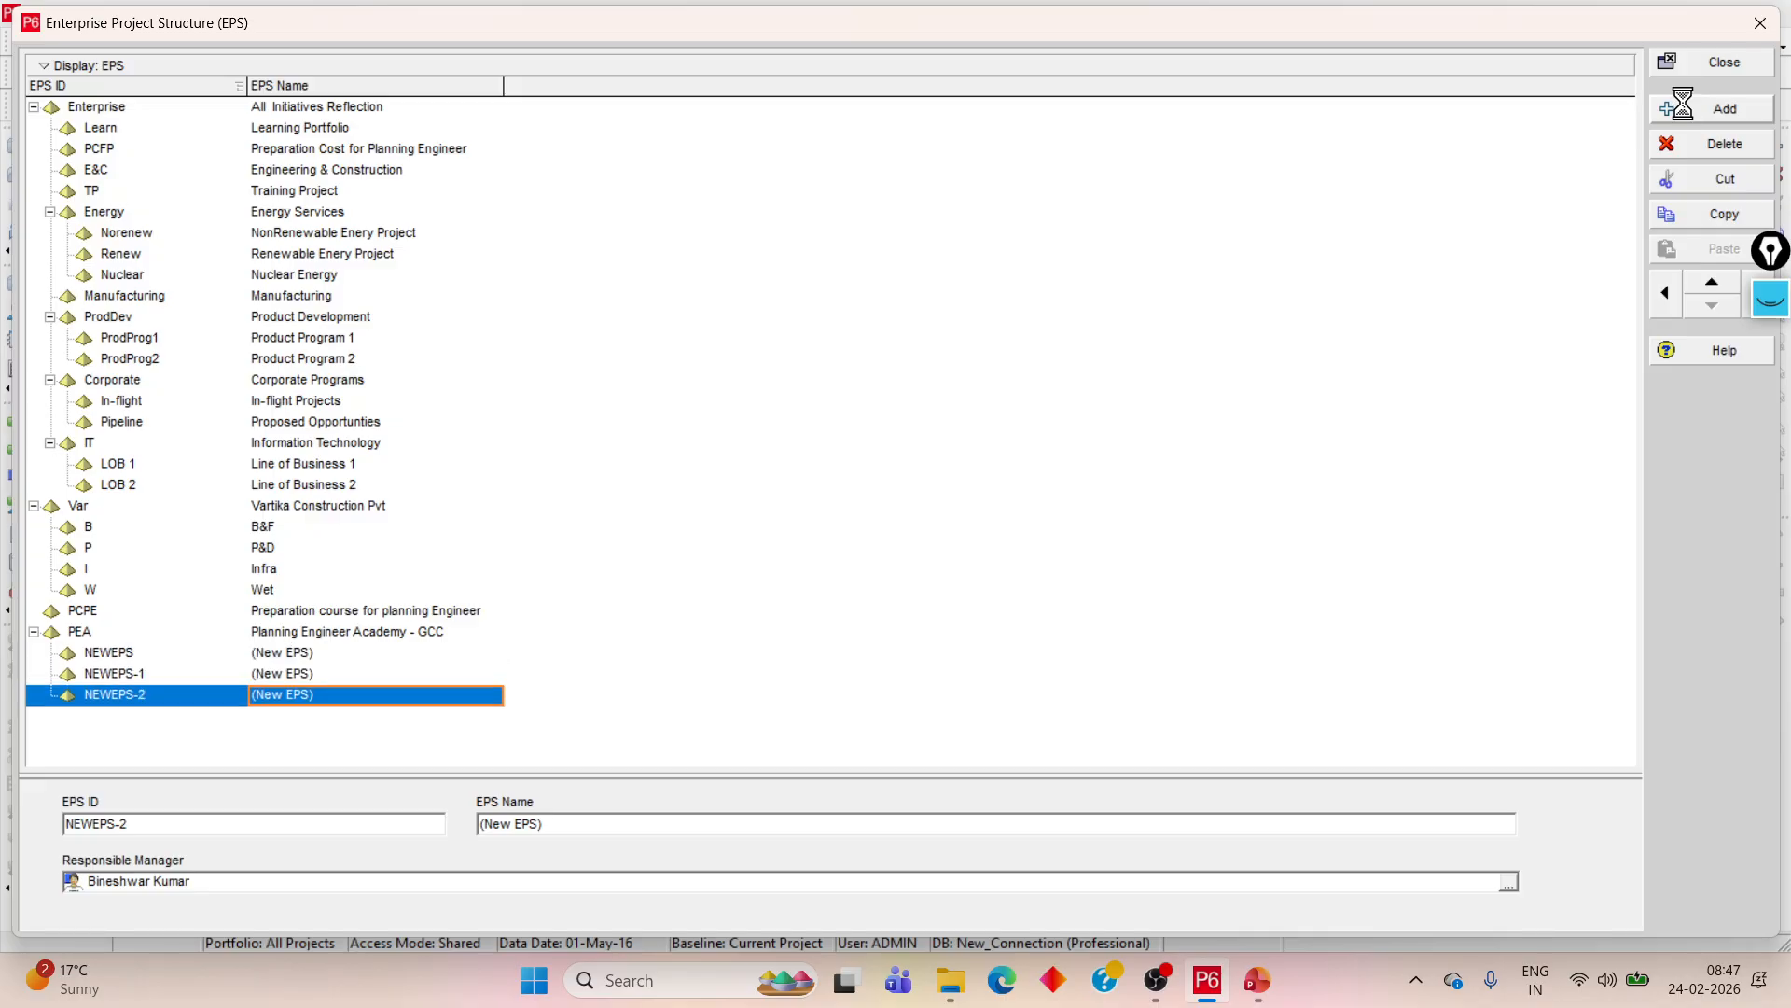
left_click(1689, 113)
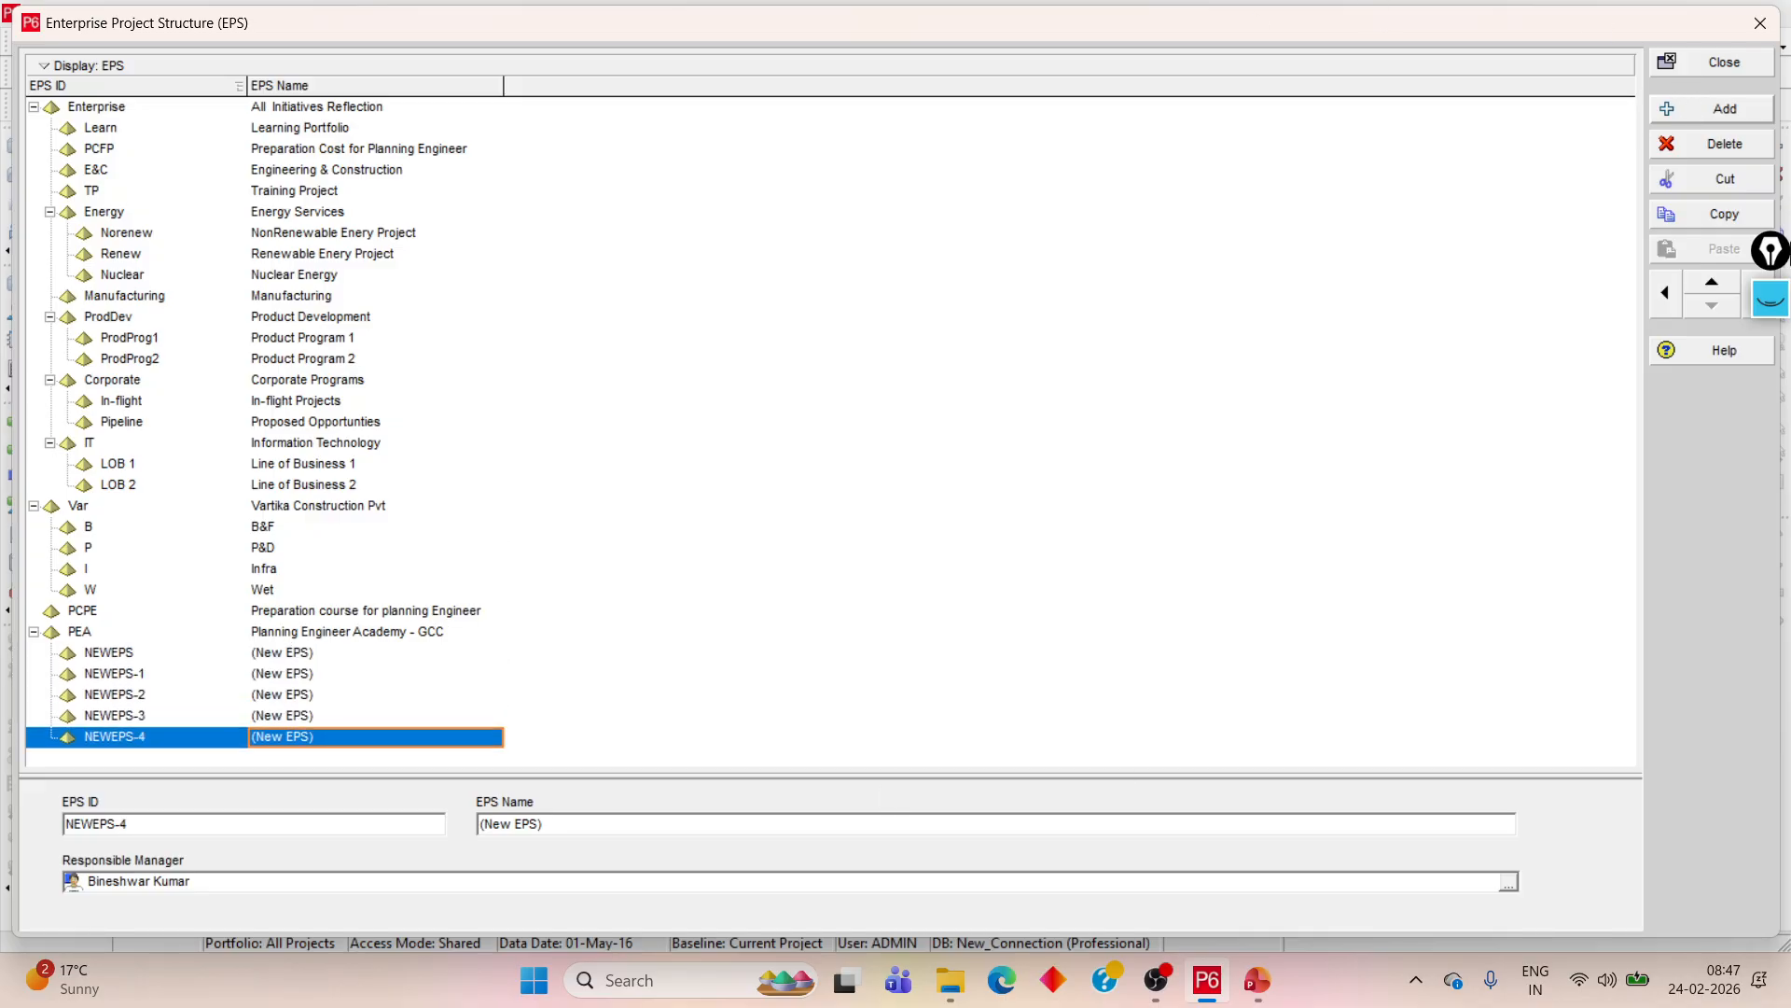
left_click(1694, 144)
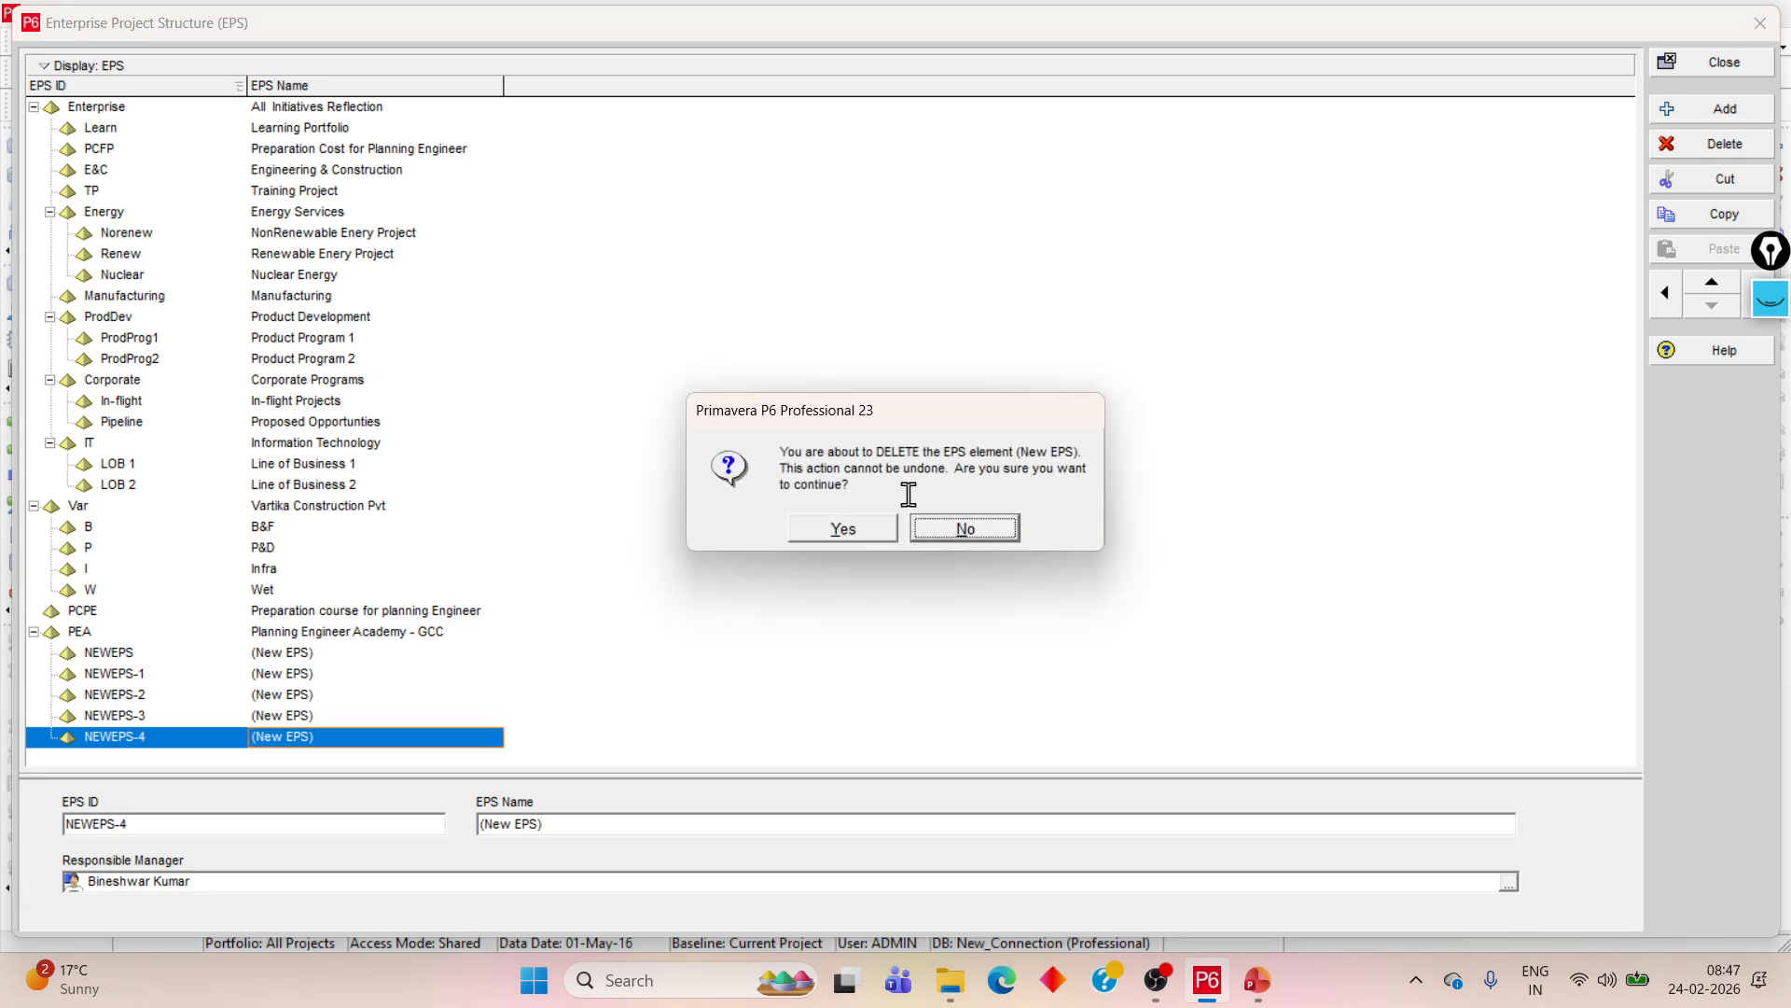
left_click(852, 526)
- Name the first child element under Planning Engineer Academy - GCC B&F
left_click(336, 660)
left_click(332, 652)
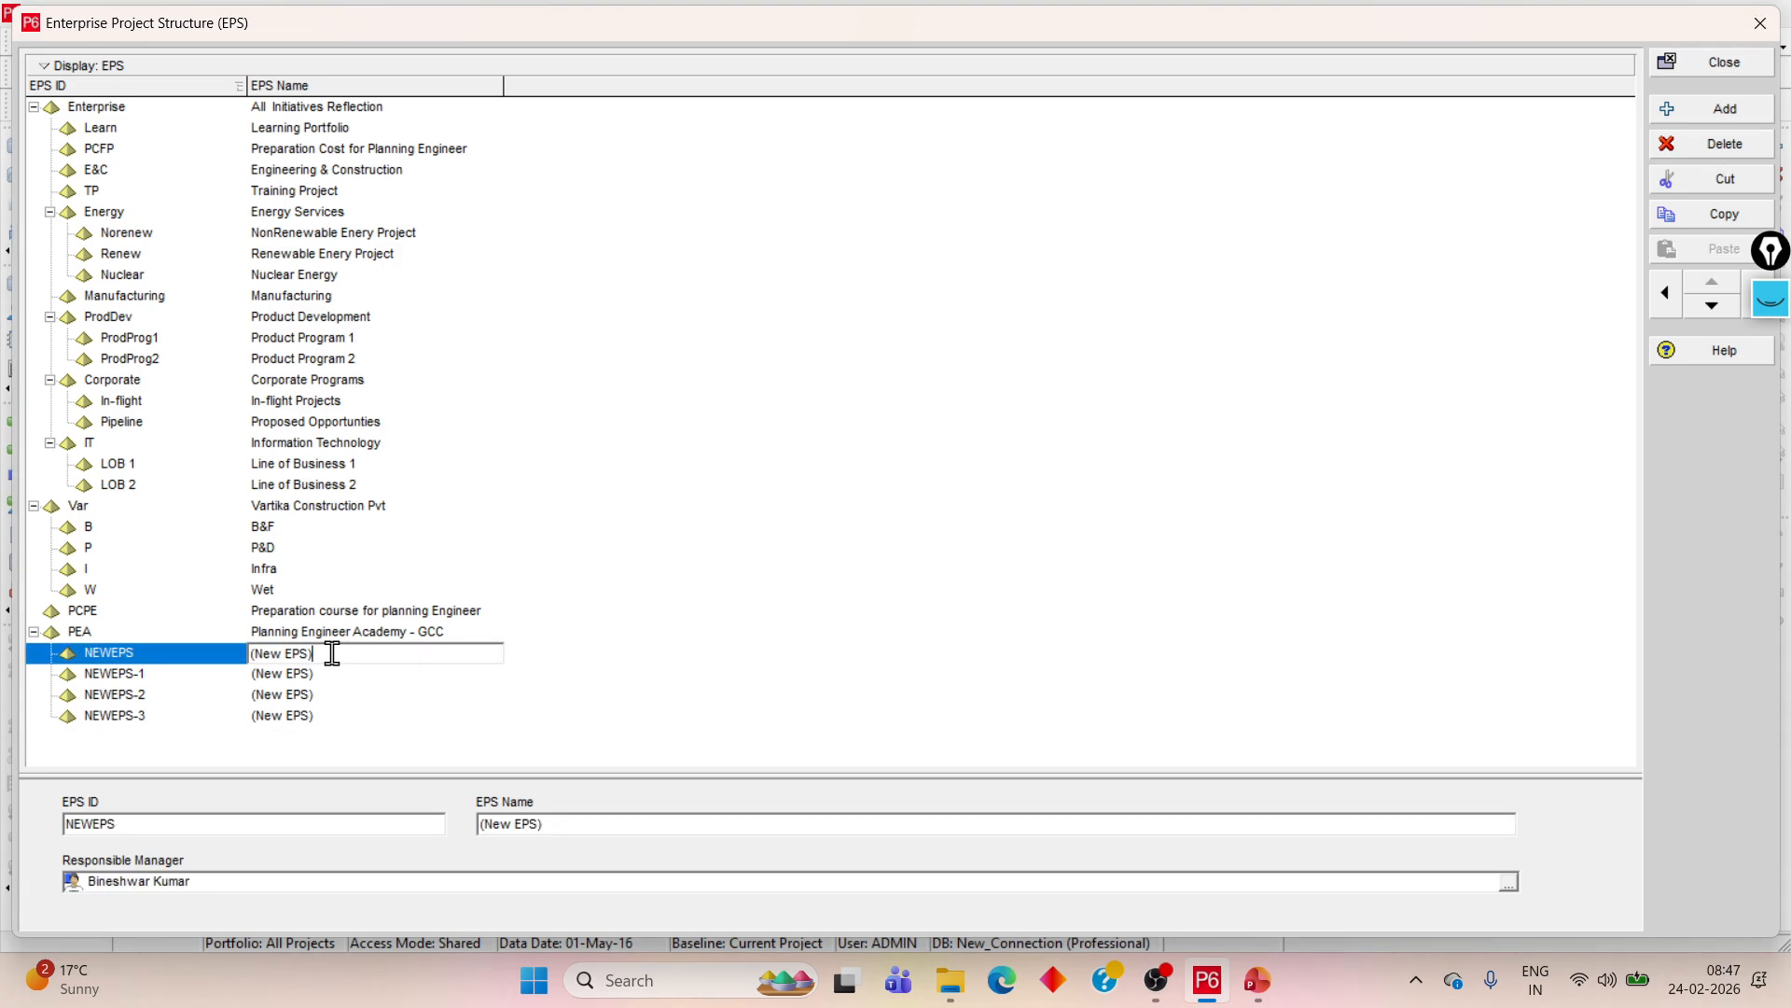
type("B&F")
left_click(318, 677)
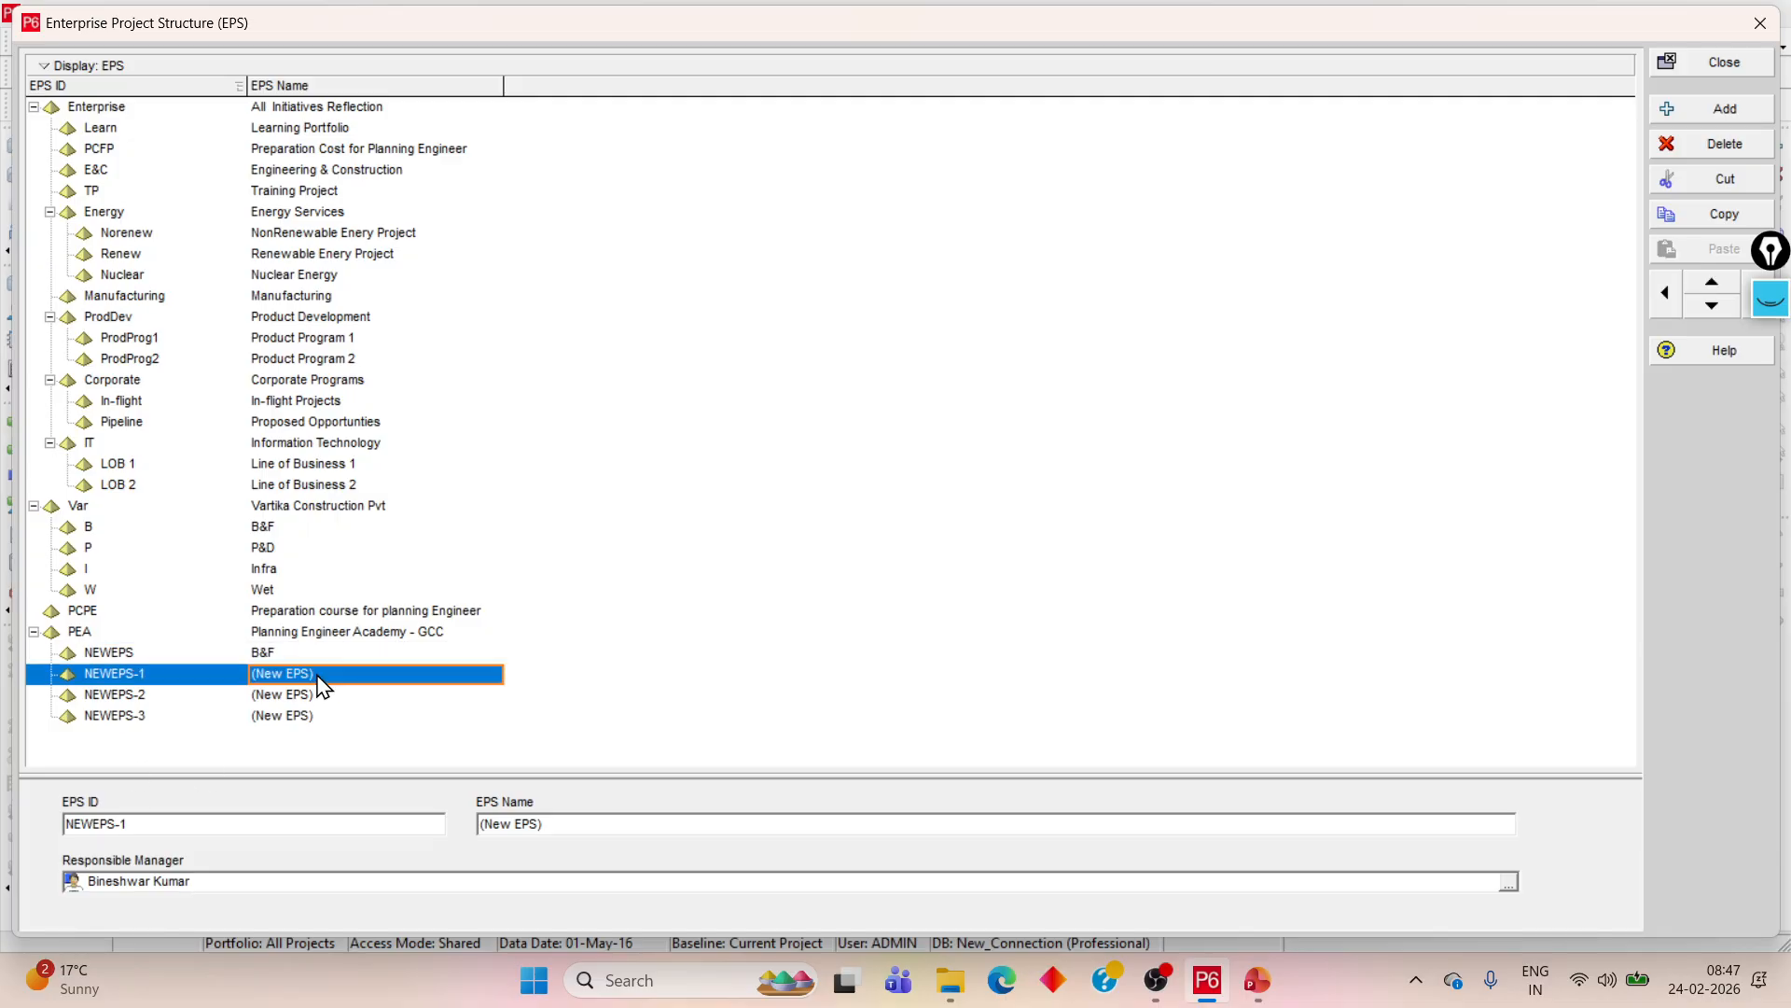
- Rename the first child element under PEA as Building
left_click(322, 653)
left_click(322, 653)
type("Bu")
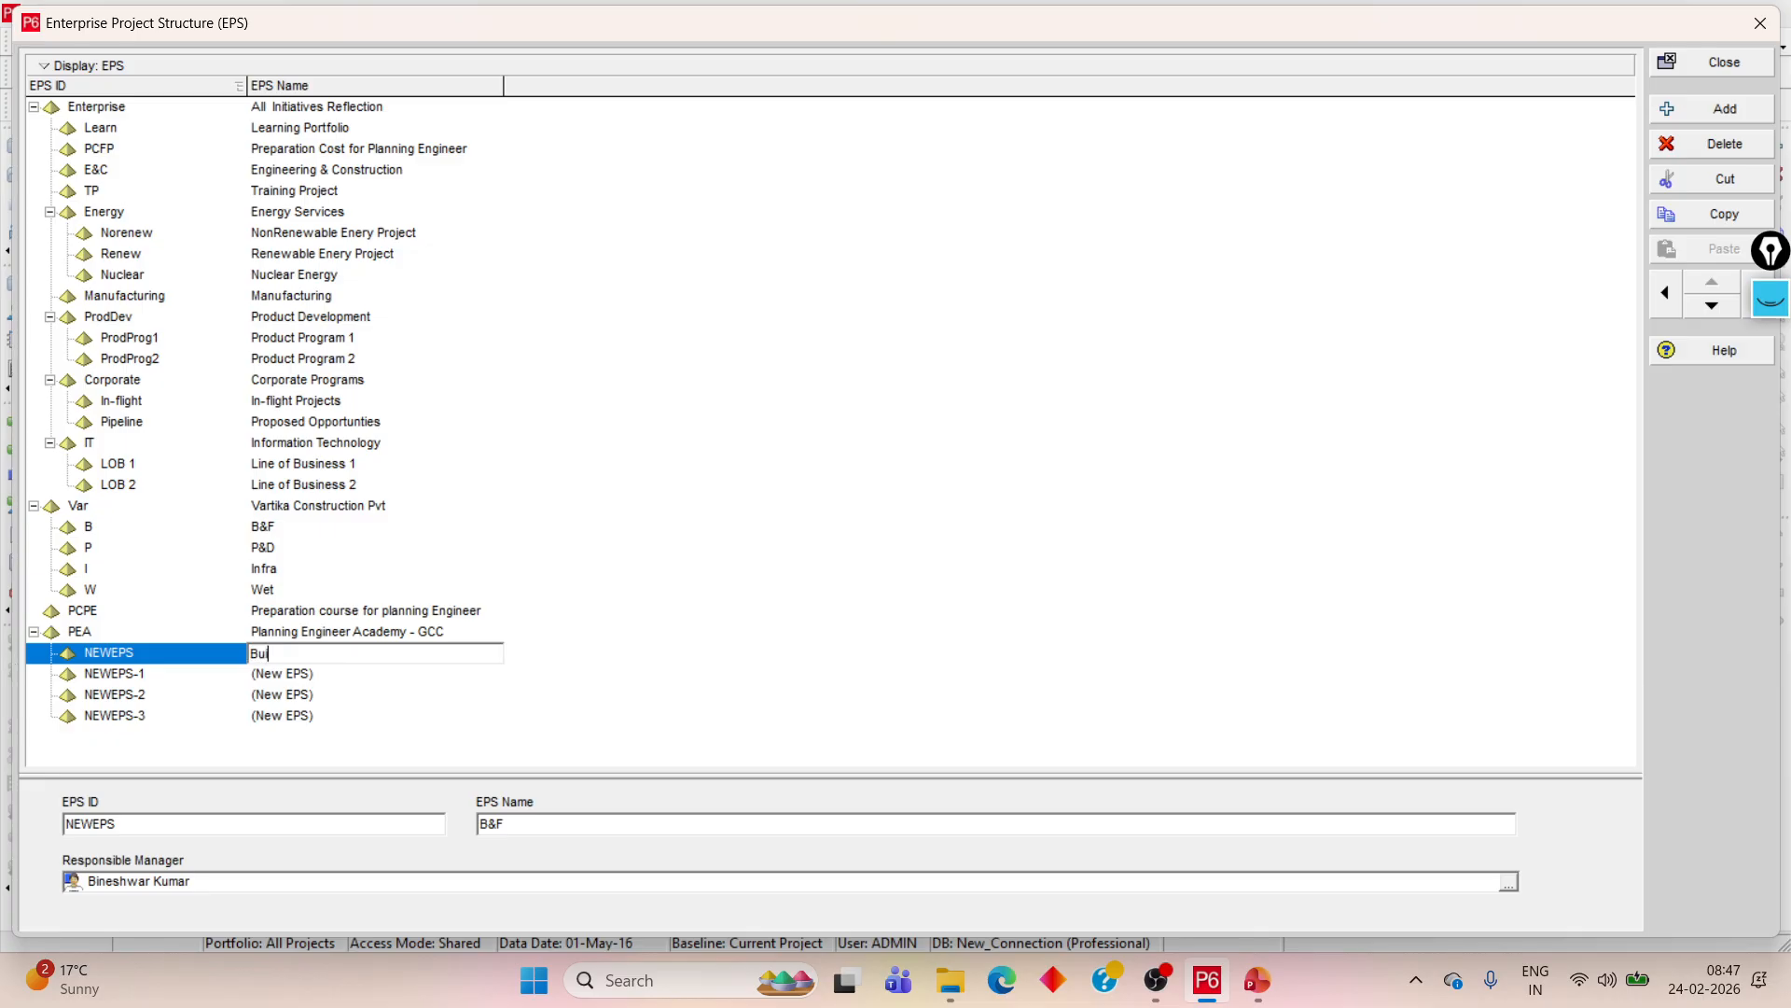
type("ilding")
- Name the second child element under PEA PT&D and the third one Road & Highway
left_click(297, 674)
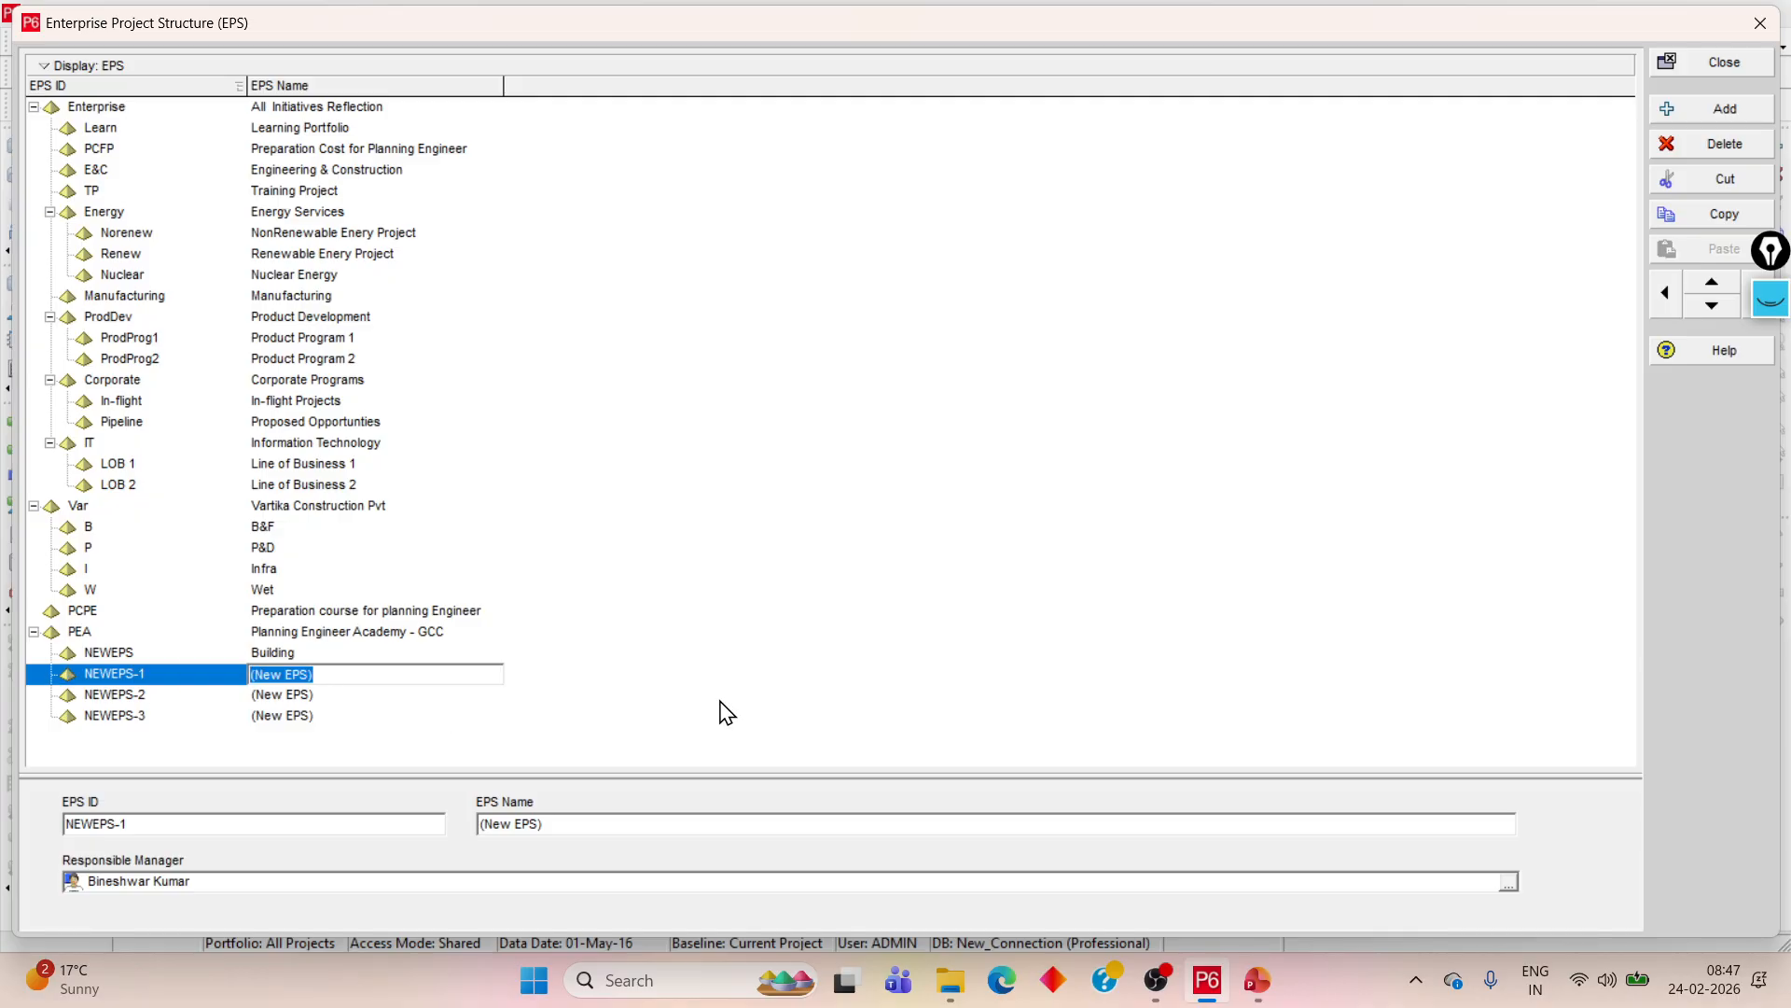
type("PT&D")
left_click(296, 695)
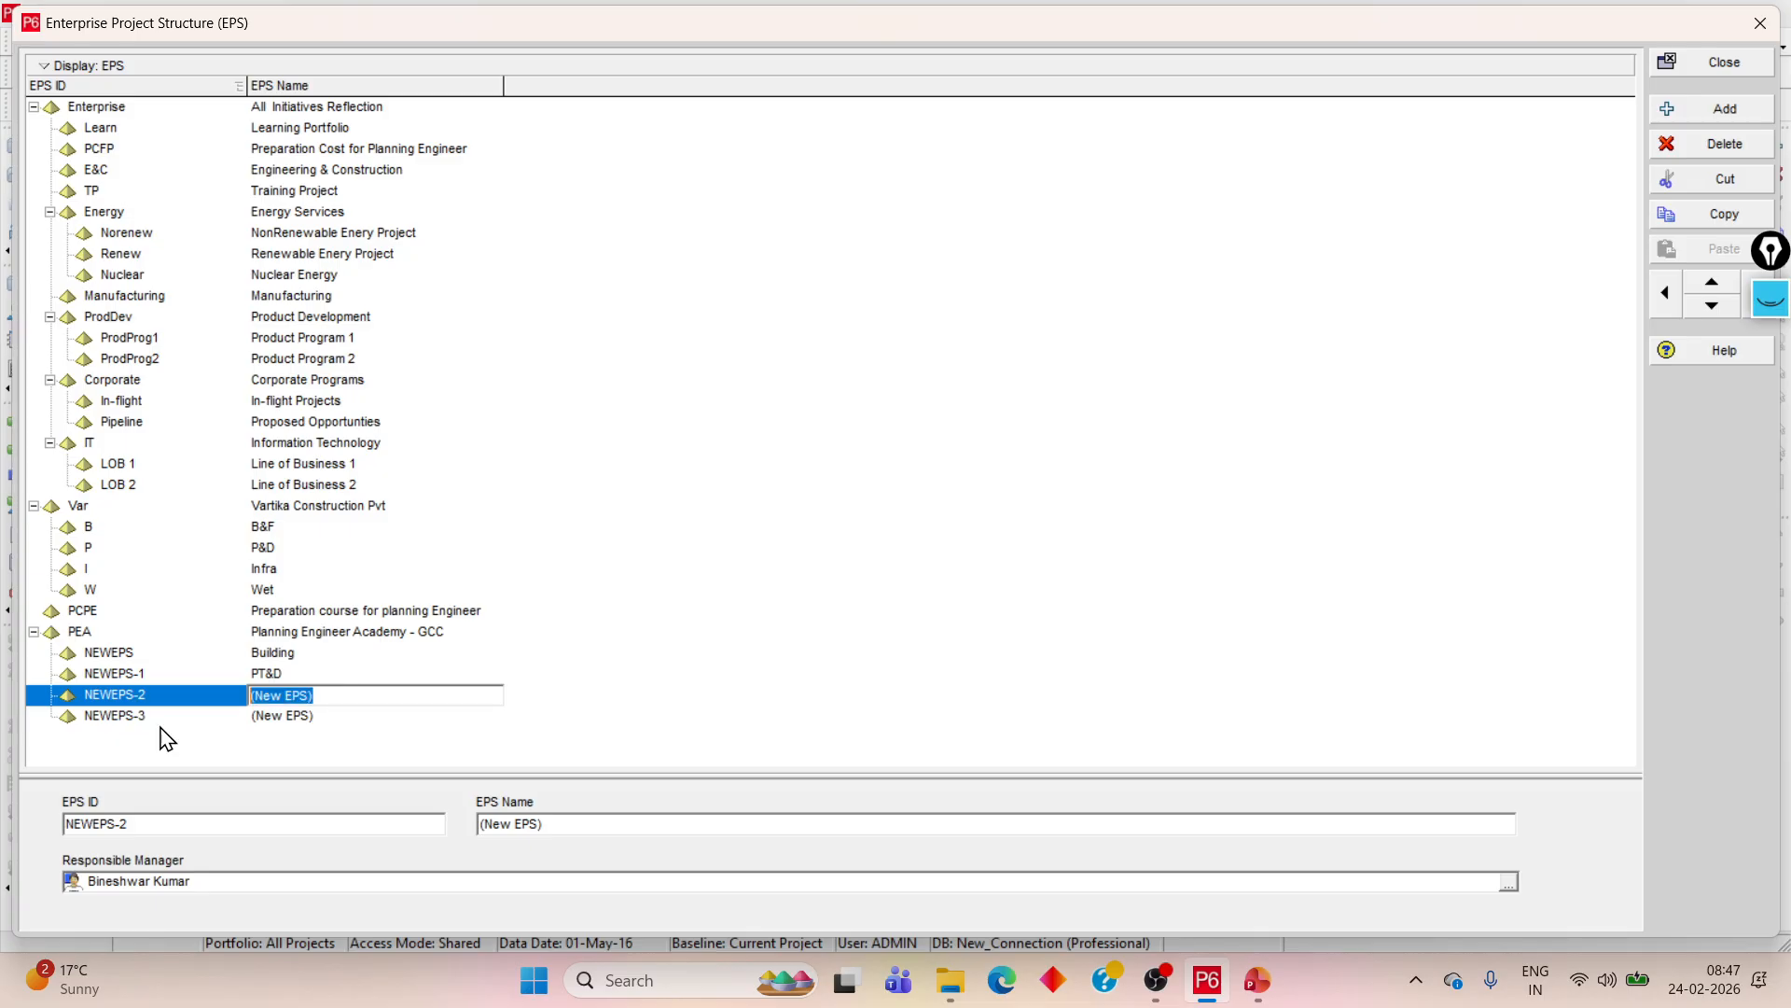
type("ROad & Hiwa")
key("BackSpace")
key("BackSpace")
type("ighway")
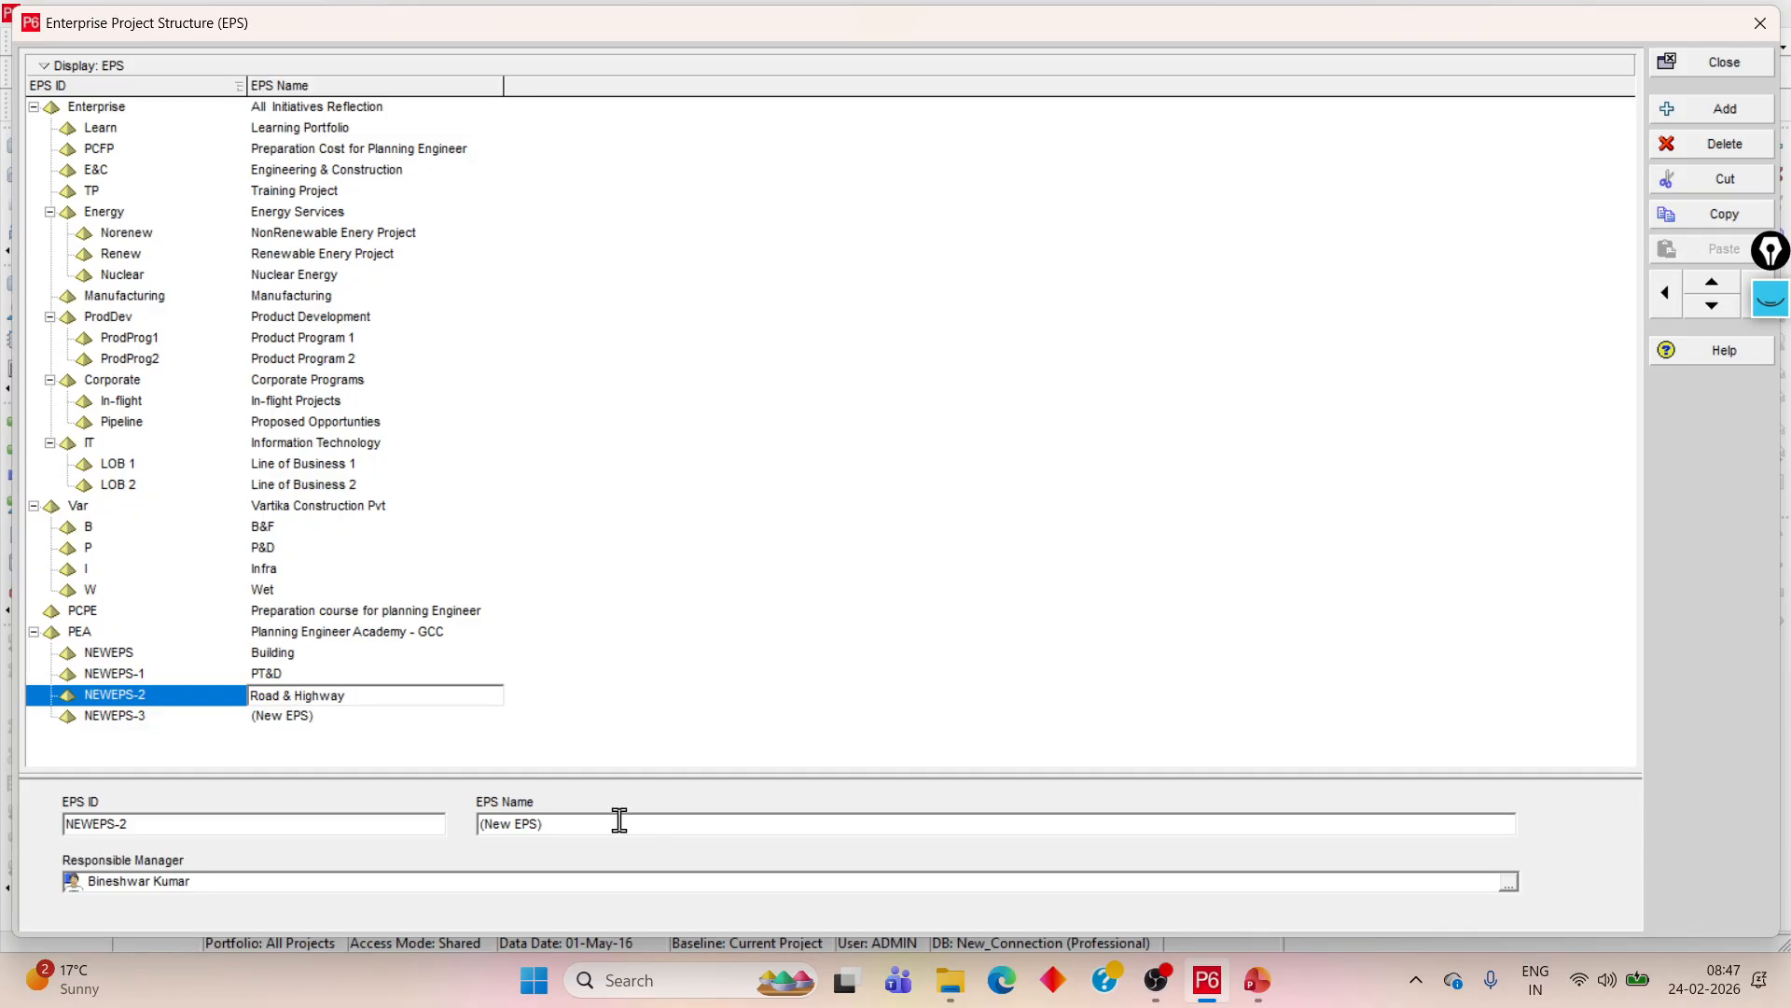
- Name the fourth child element under PEA WET and close the Enterprise Project Structure window
left_click(286, 724)
left_click(368, 719)
key("ctrl+a")
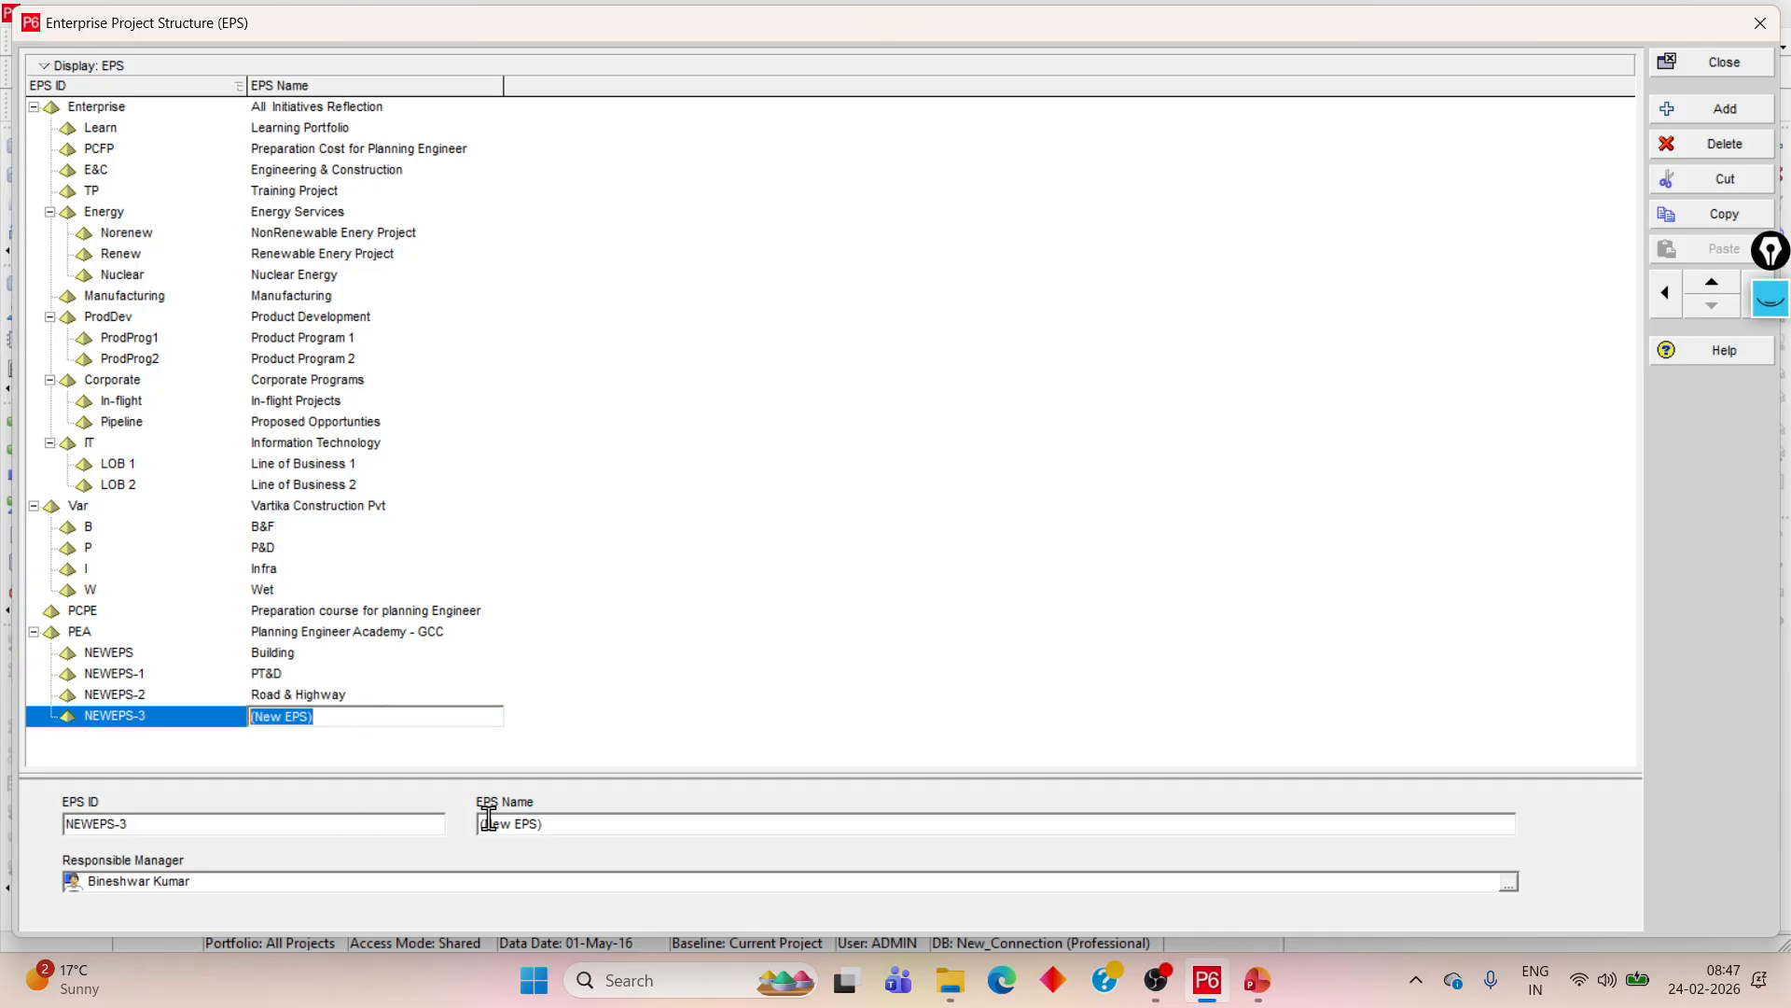
type("WET")
key("Return")
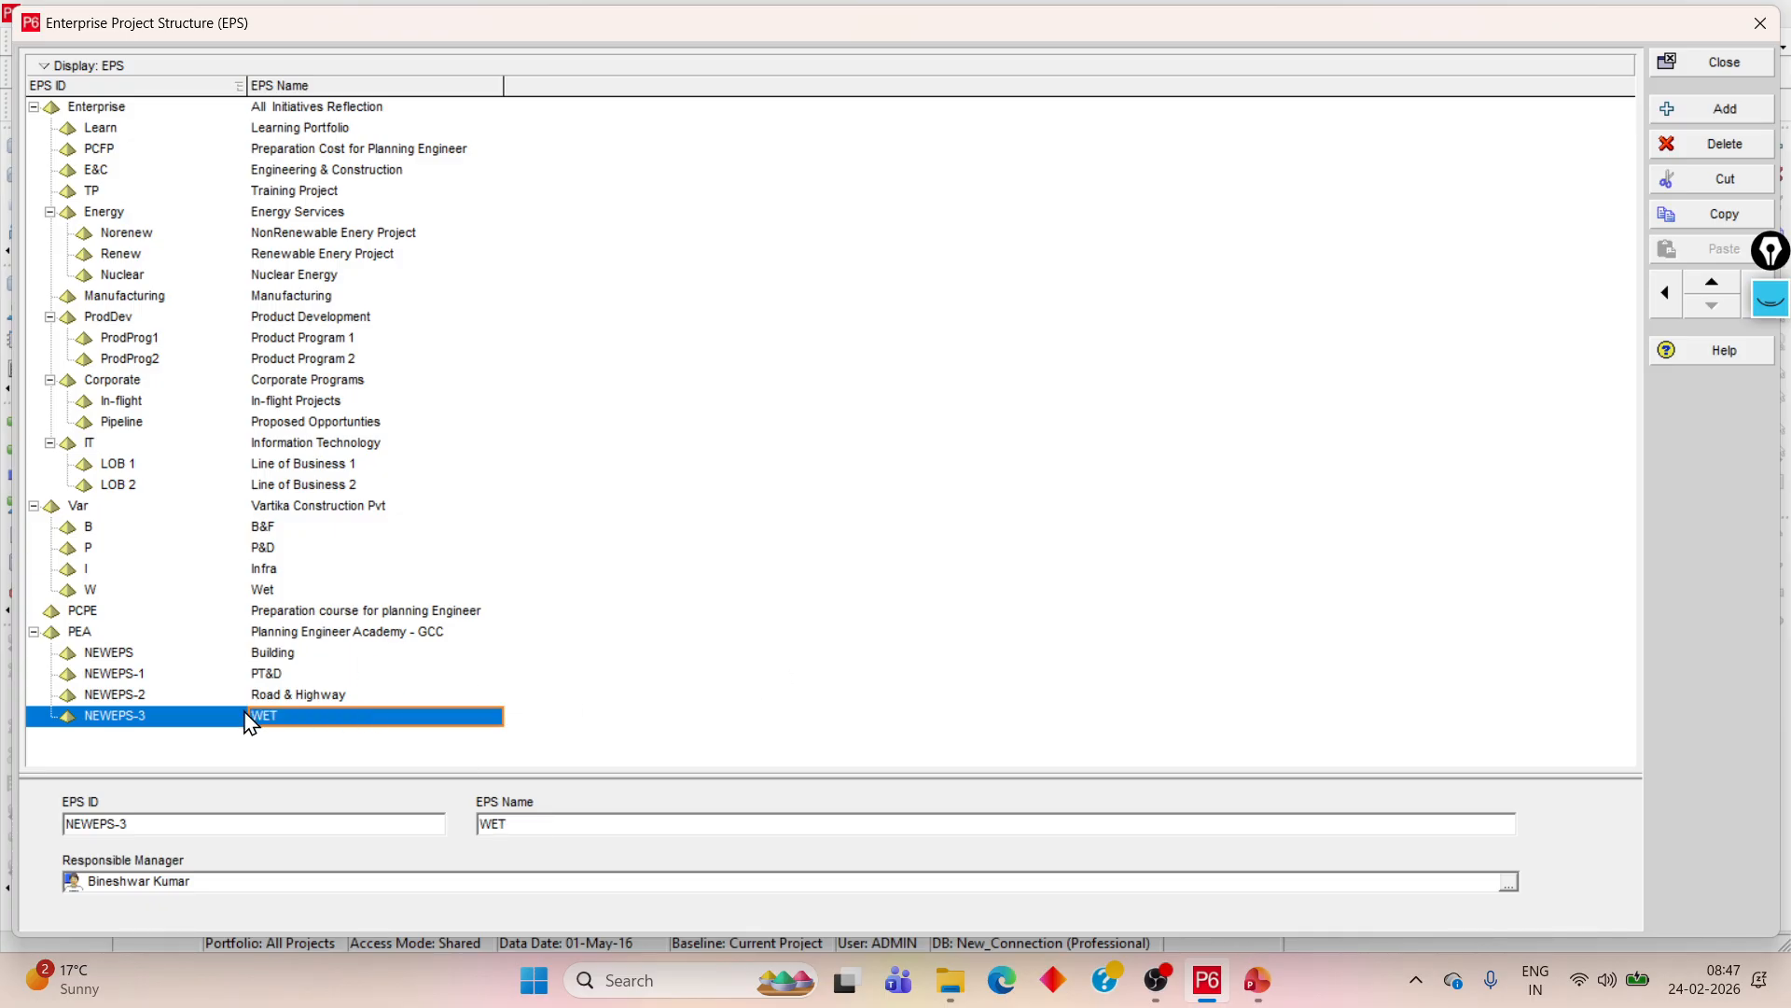
left_click(1717, 74)
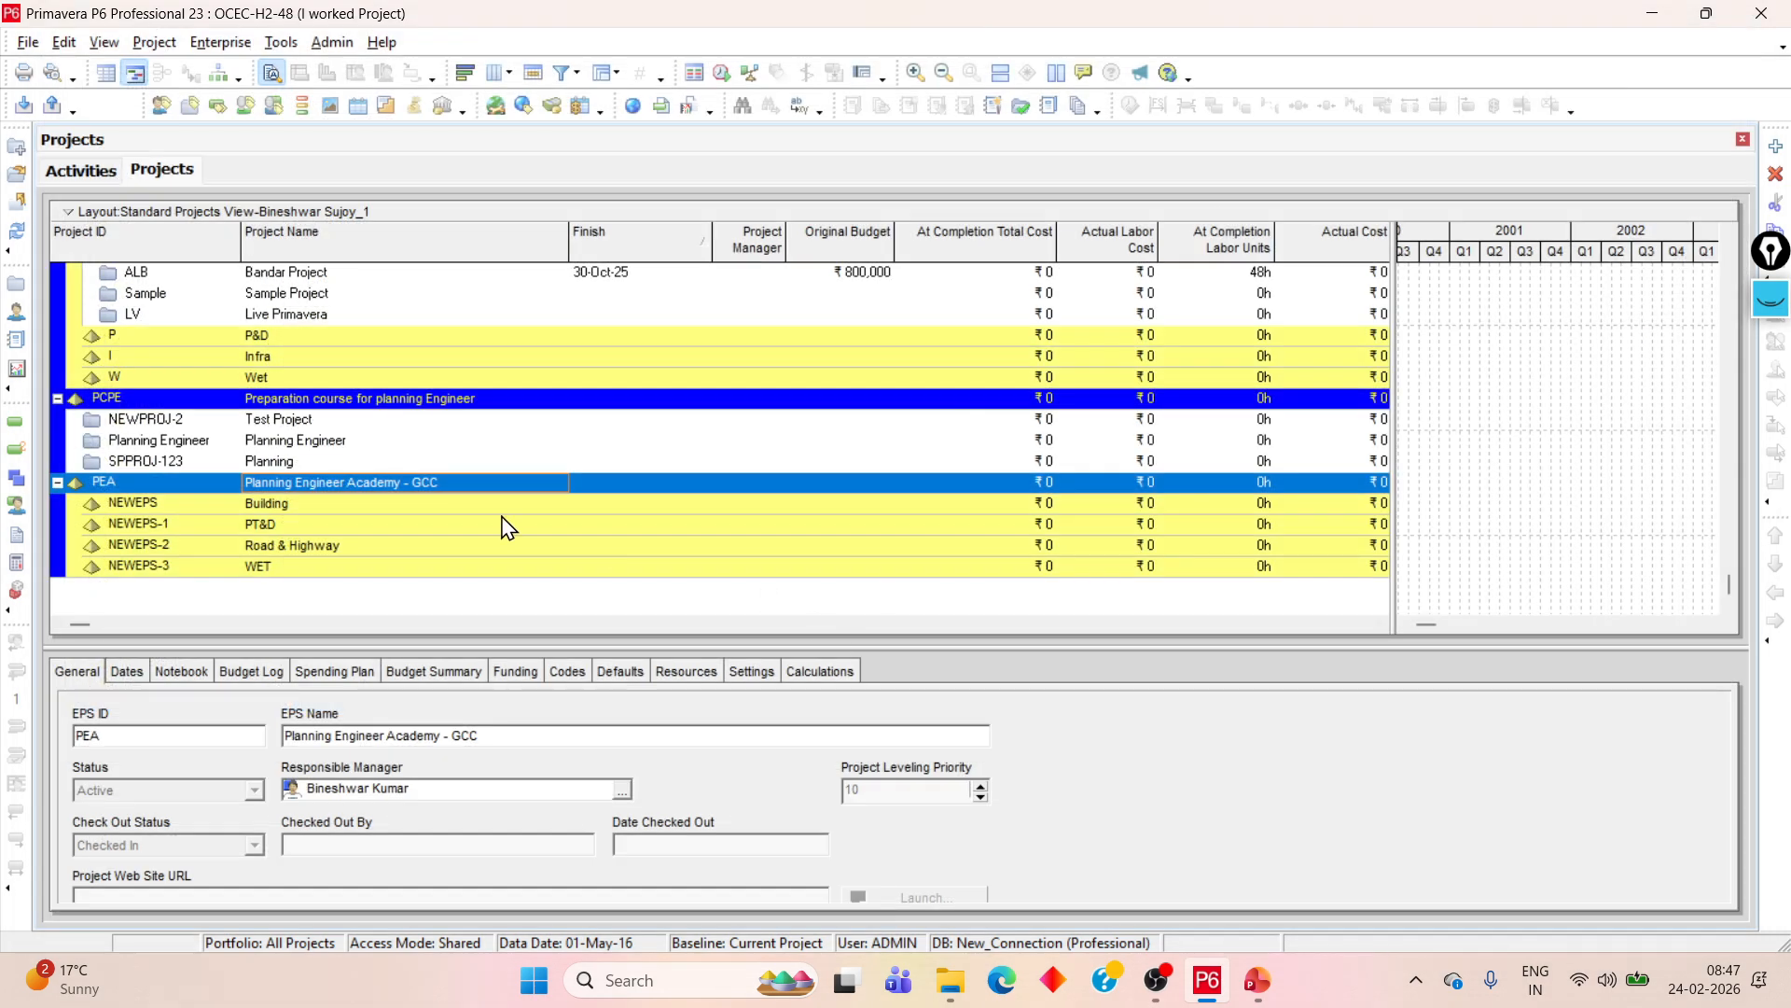
- Go through the four child elements of PEA in the Projects view and show the date details of Building
left_click(273, 510)
left_click(277, 526)
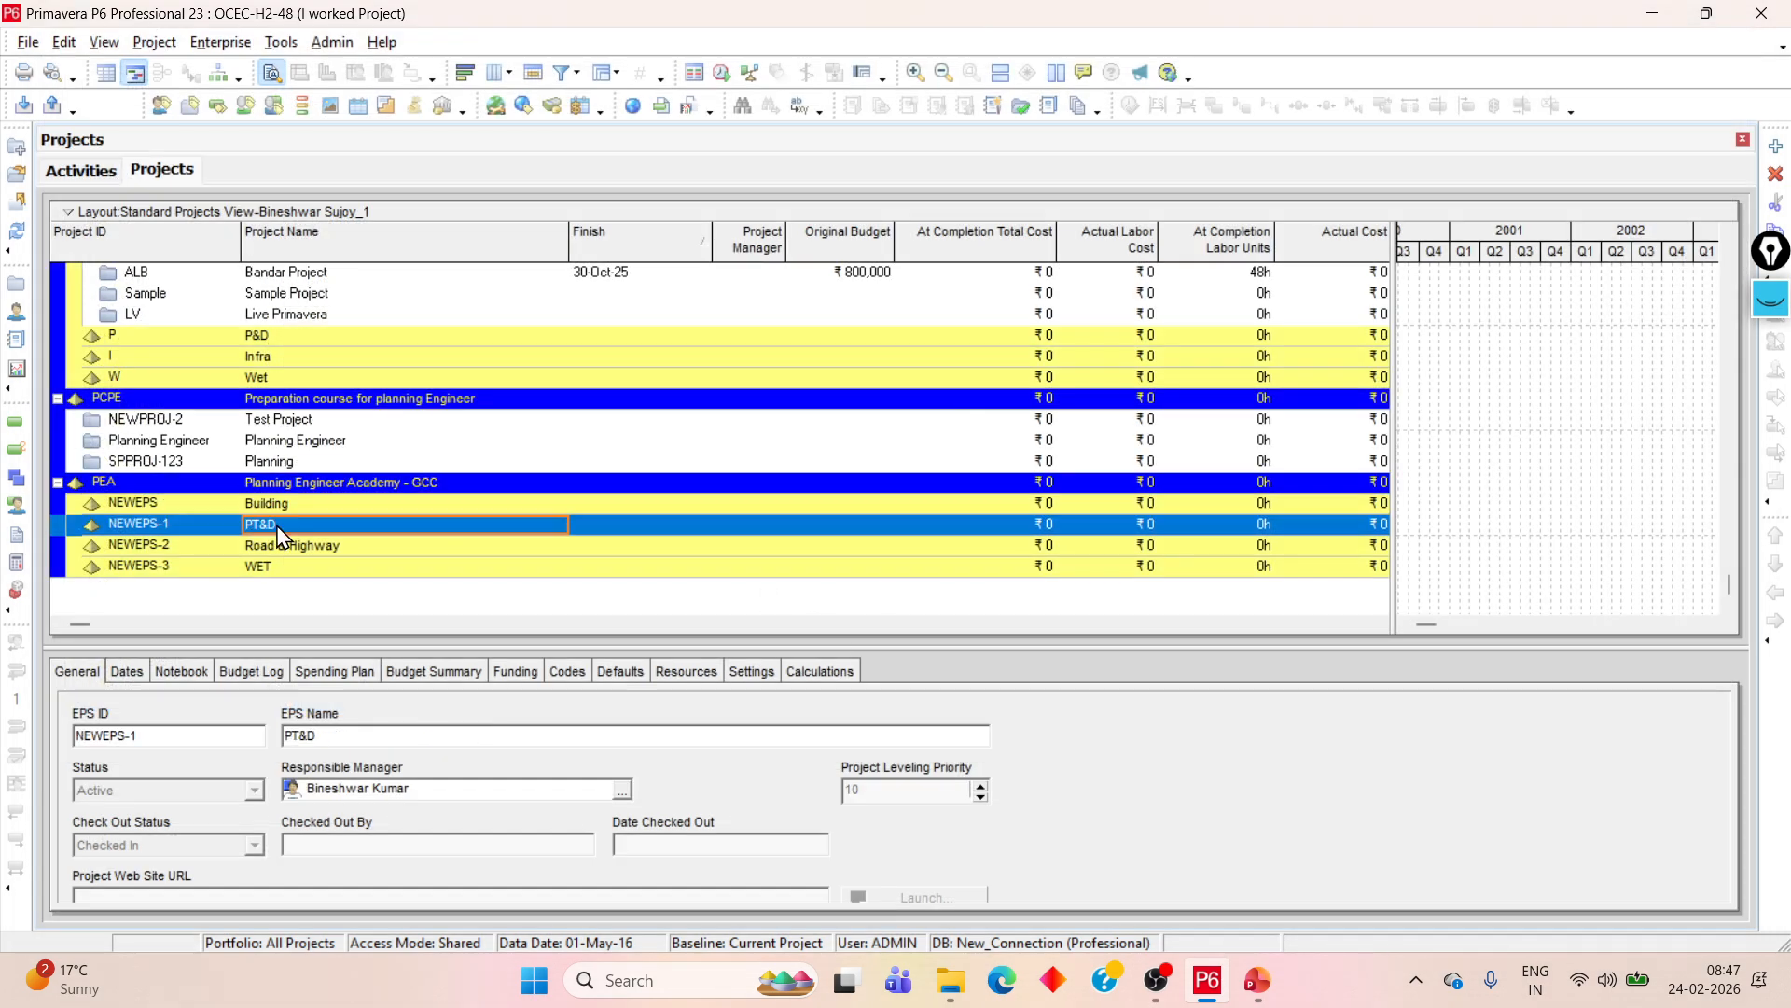
left_click(289, 547)
left_click(294, 567)
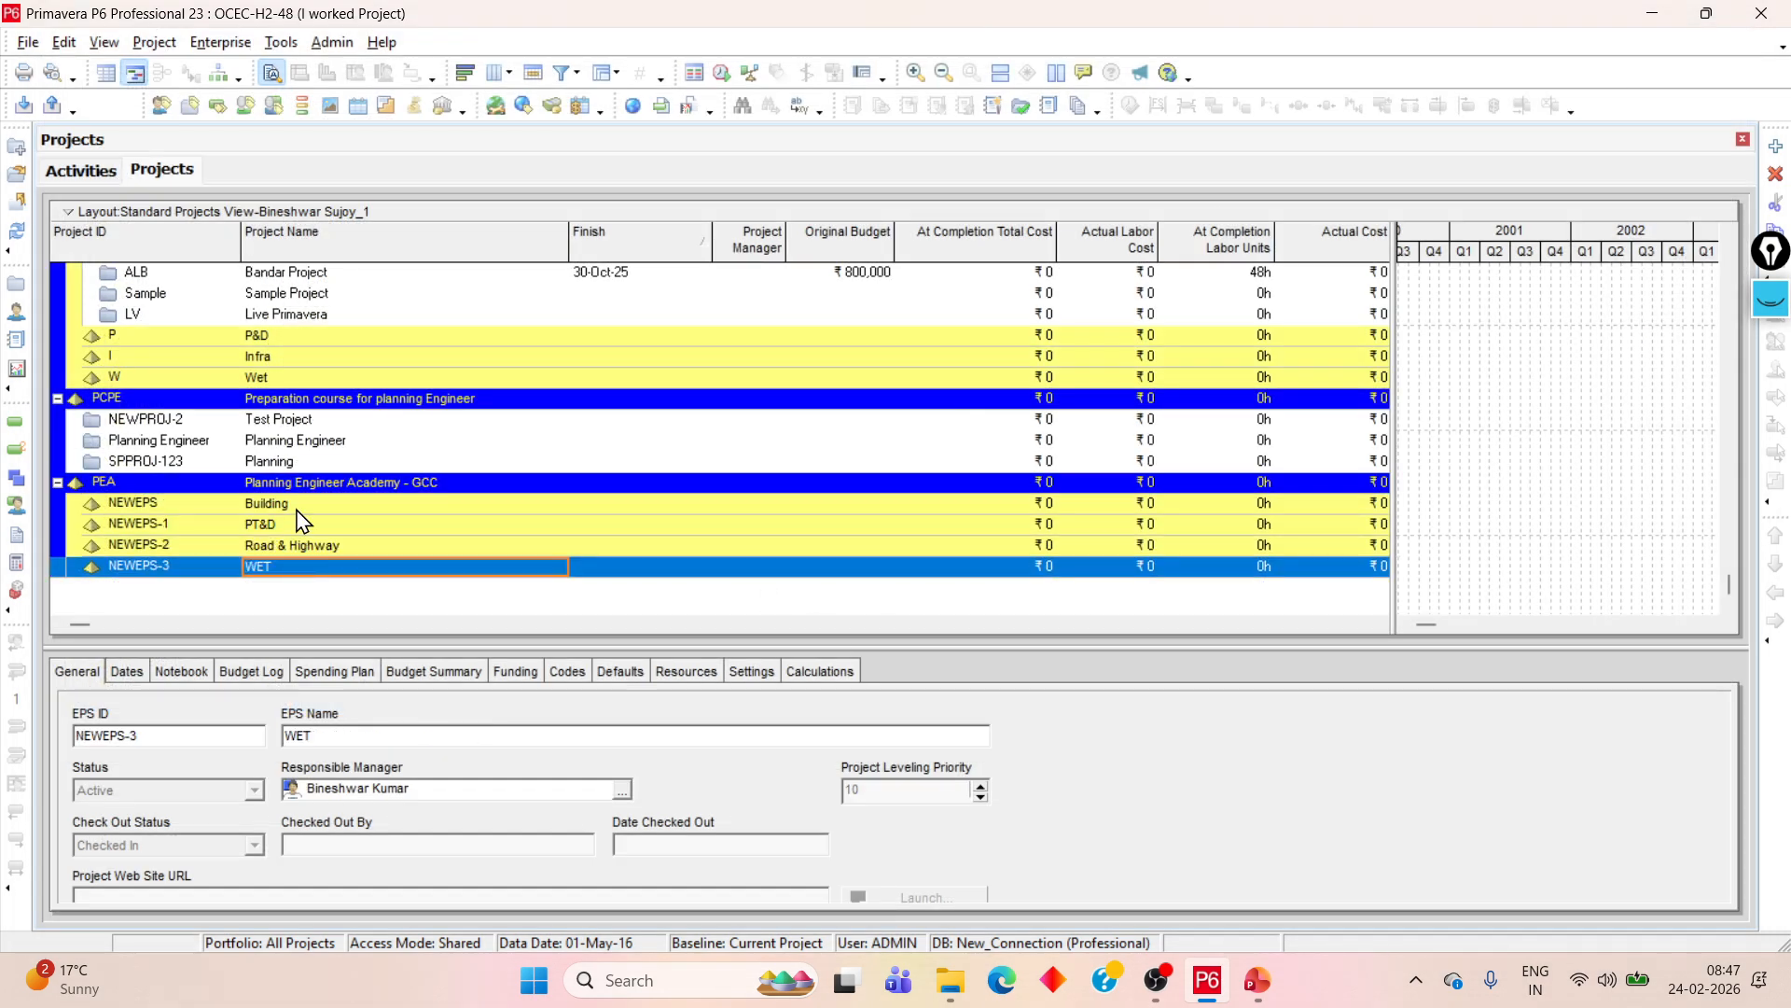
left_click(298, 511)
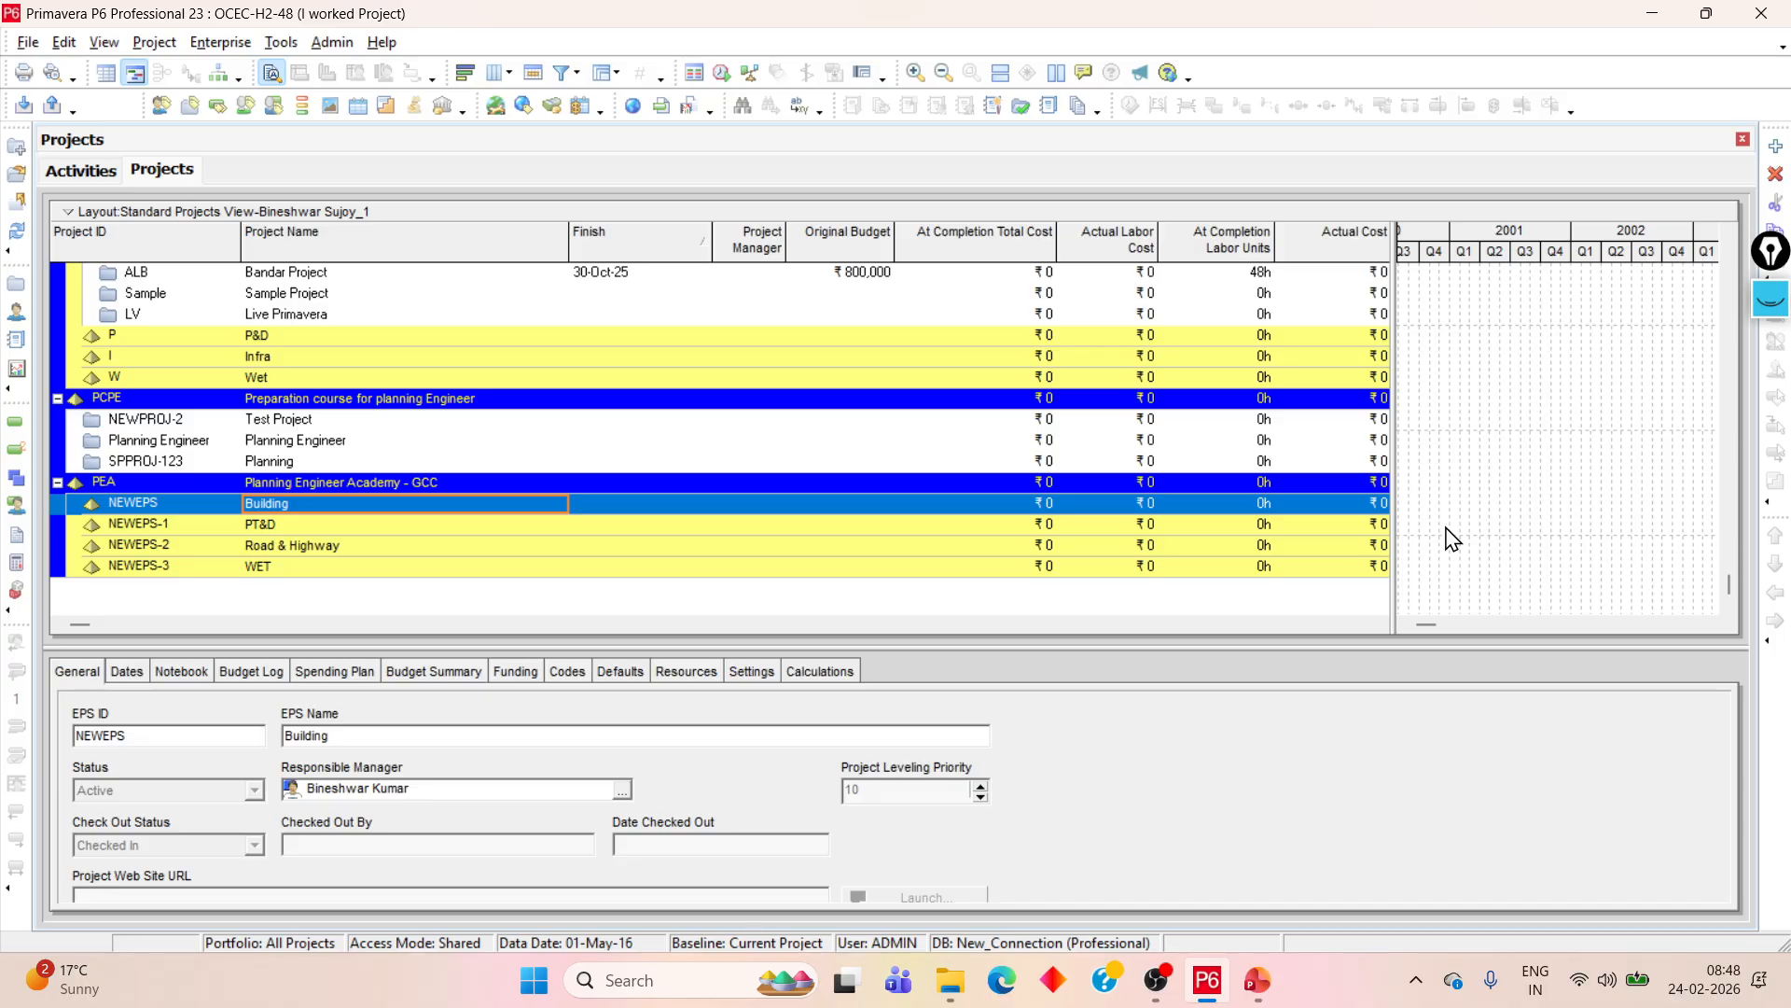
left_click(129, 673)
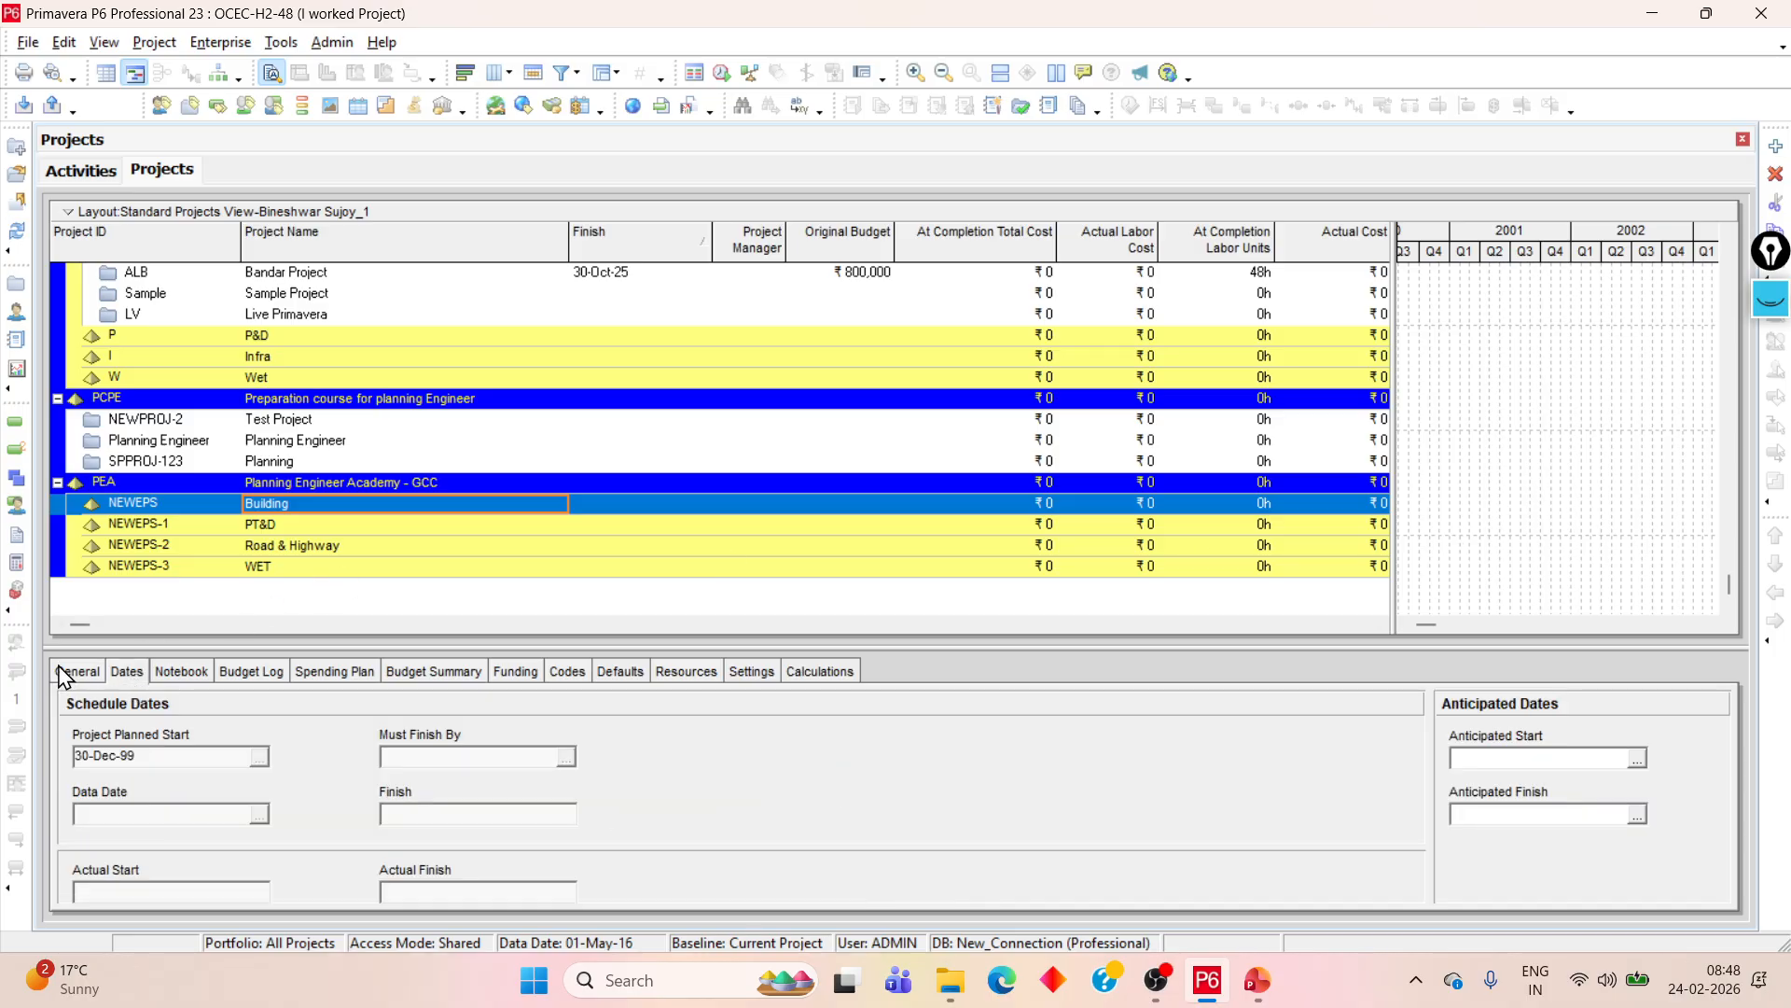
- Show the general details of Building and compare them with those of the parent PEA element
left_click(69, 673)
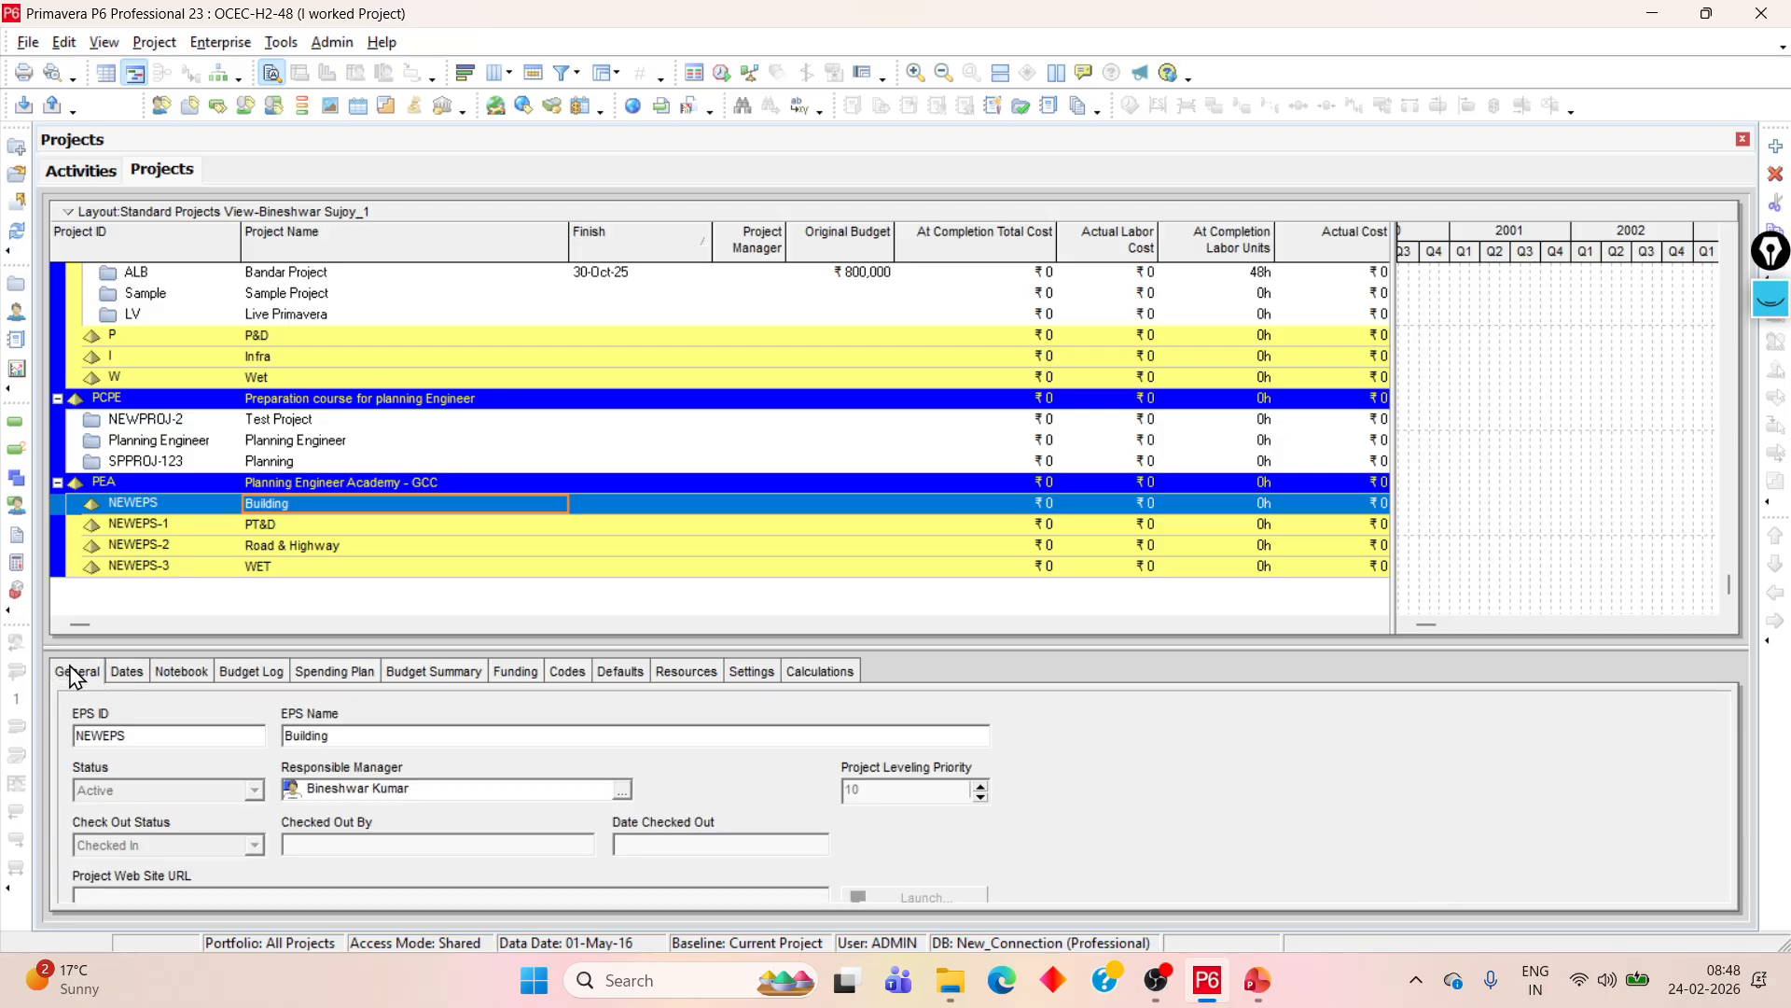
left_click(320, 478)
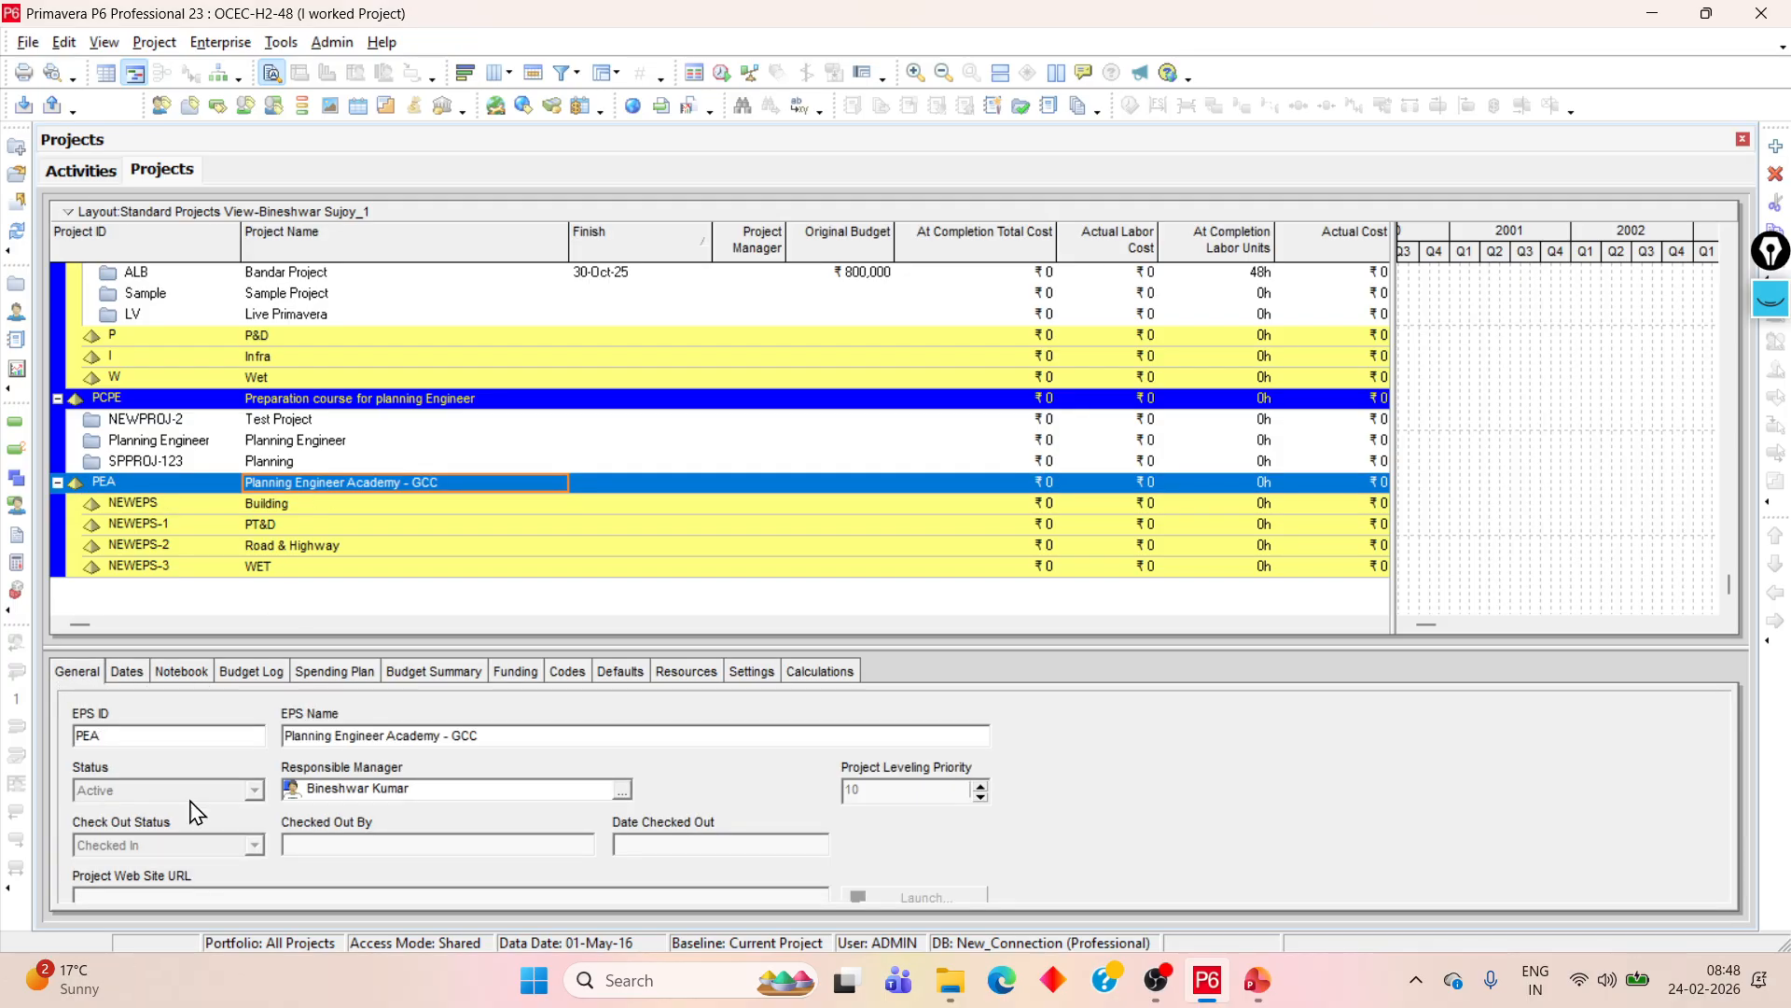
left_click(292, 509)
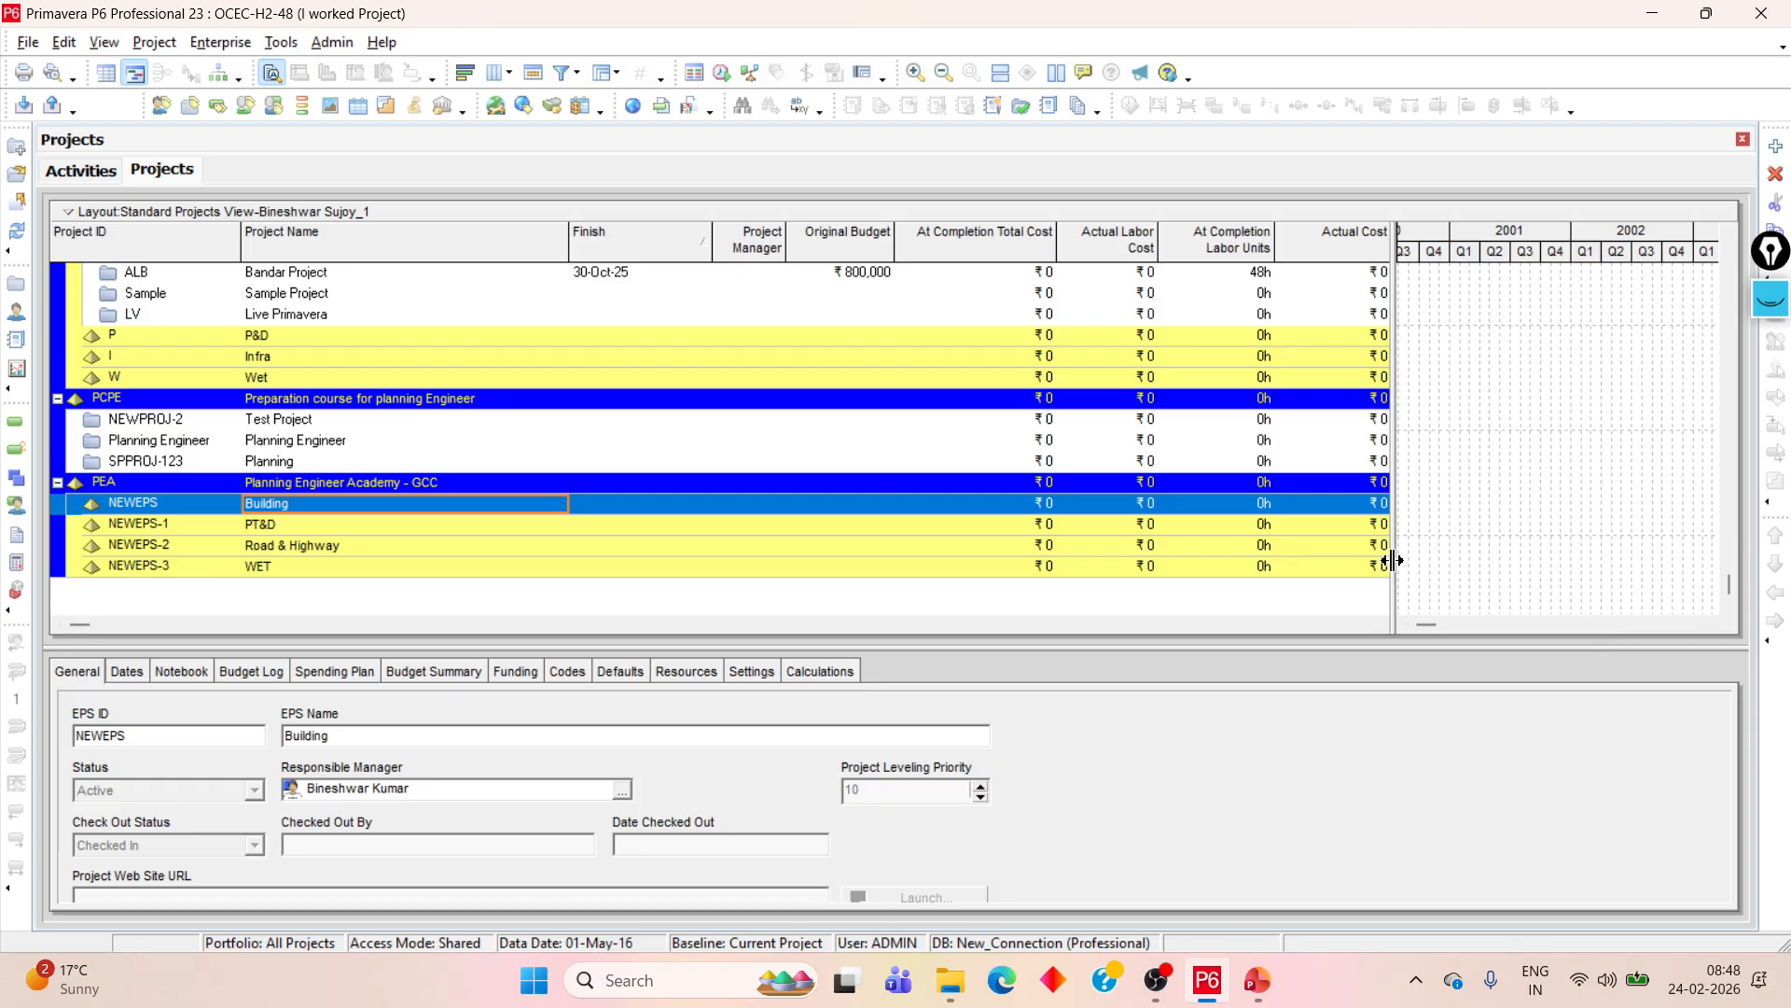
- Widen the Gantt chart area and narrow the At Completion Total Cost column in the projects table
left_click_drag(1391, 560, 1231, 522)
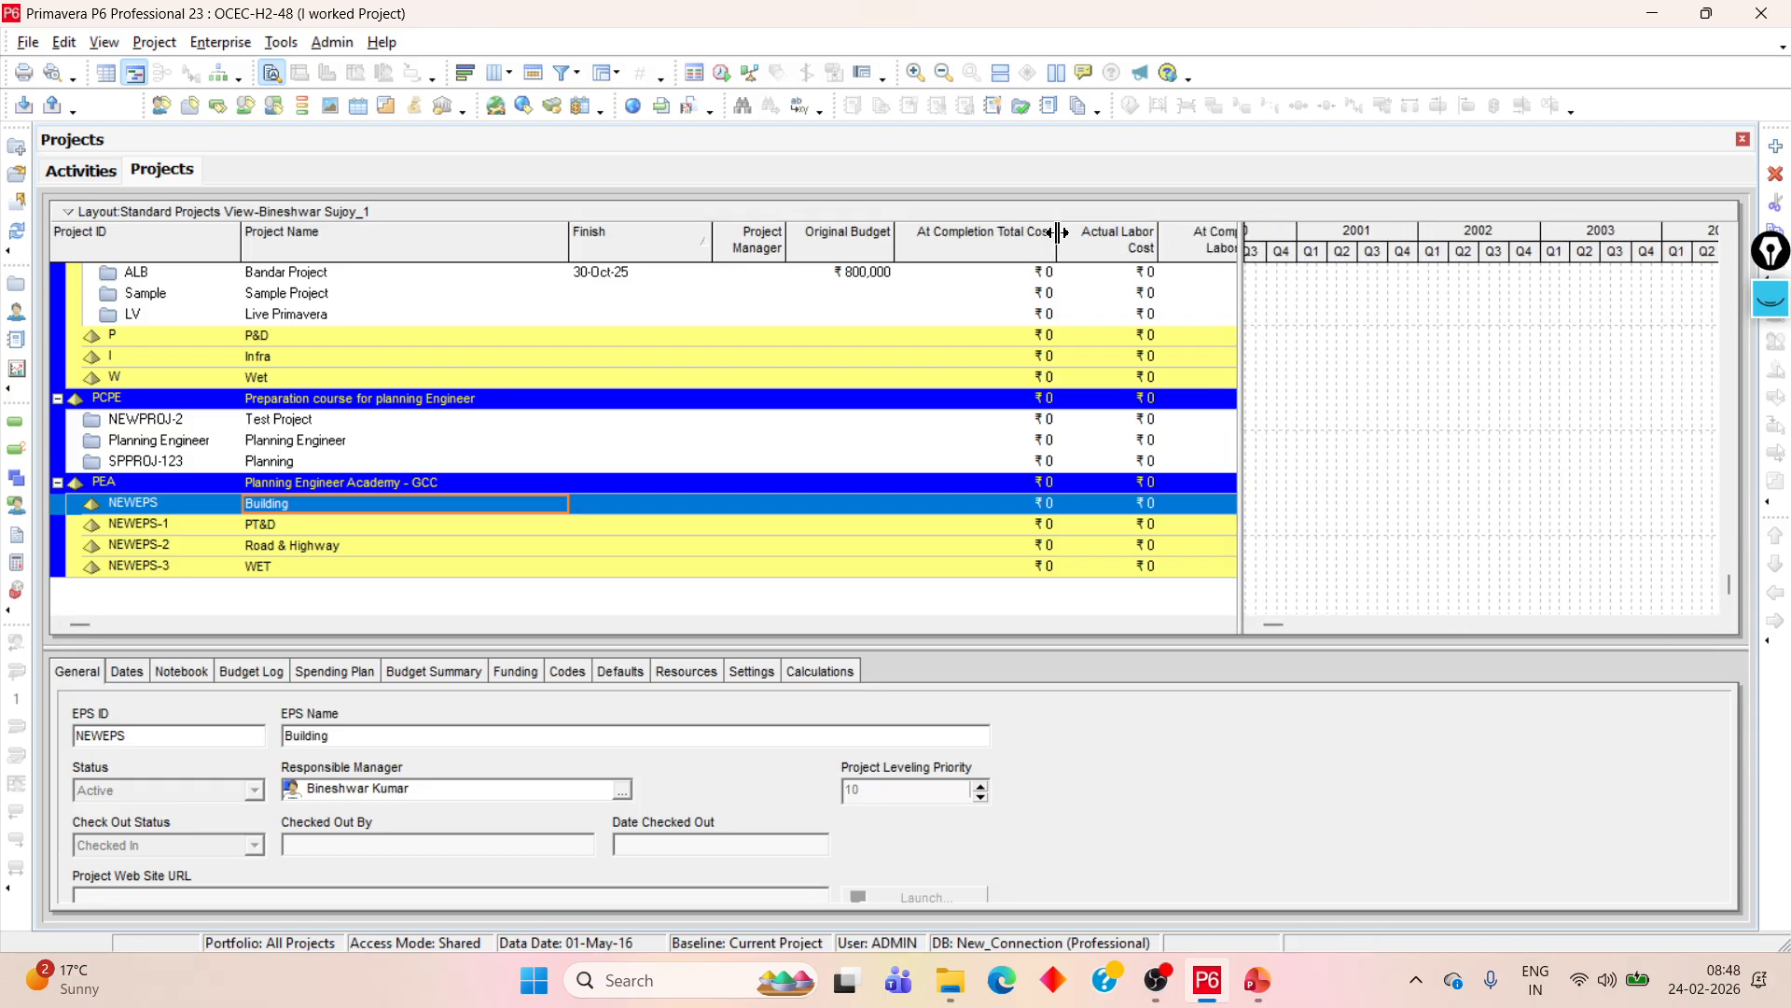
left_click_drag(1057, 239, 994, 238)
left_click(248, 523)
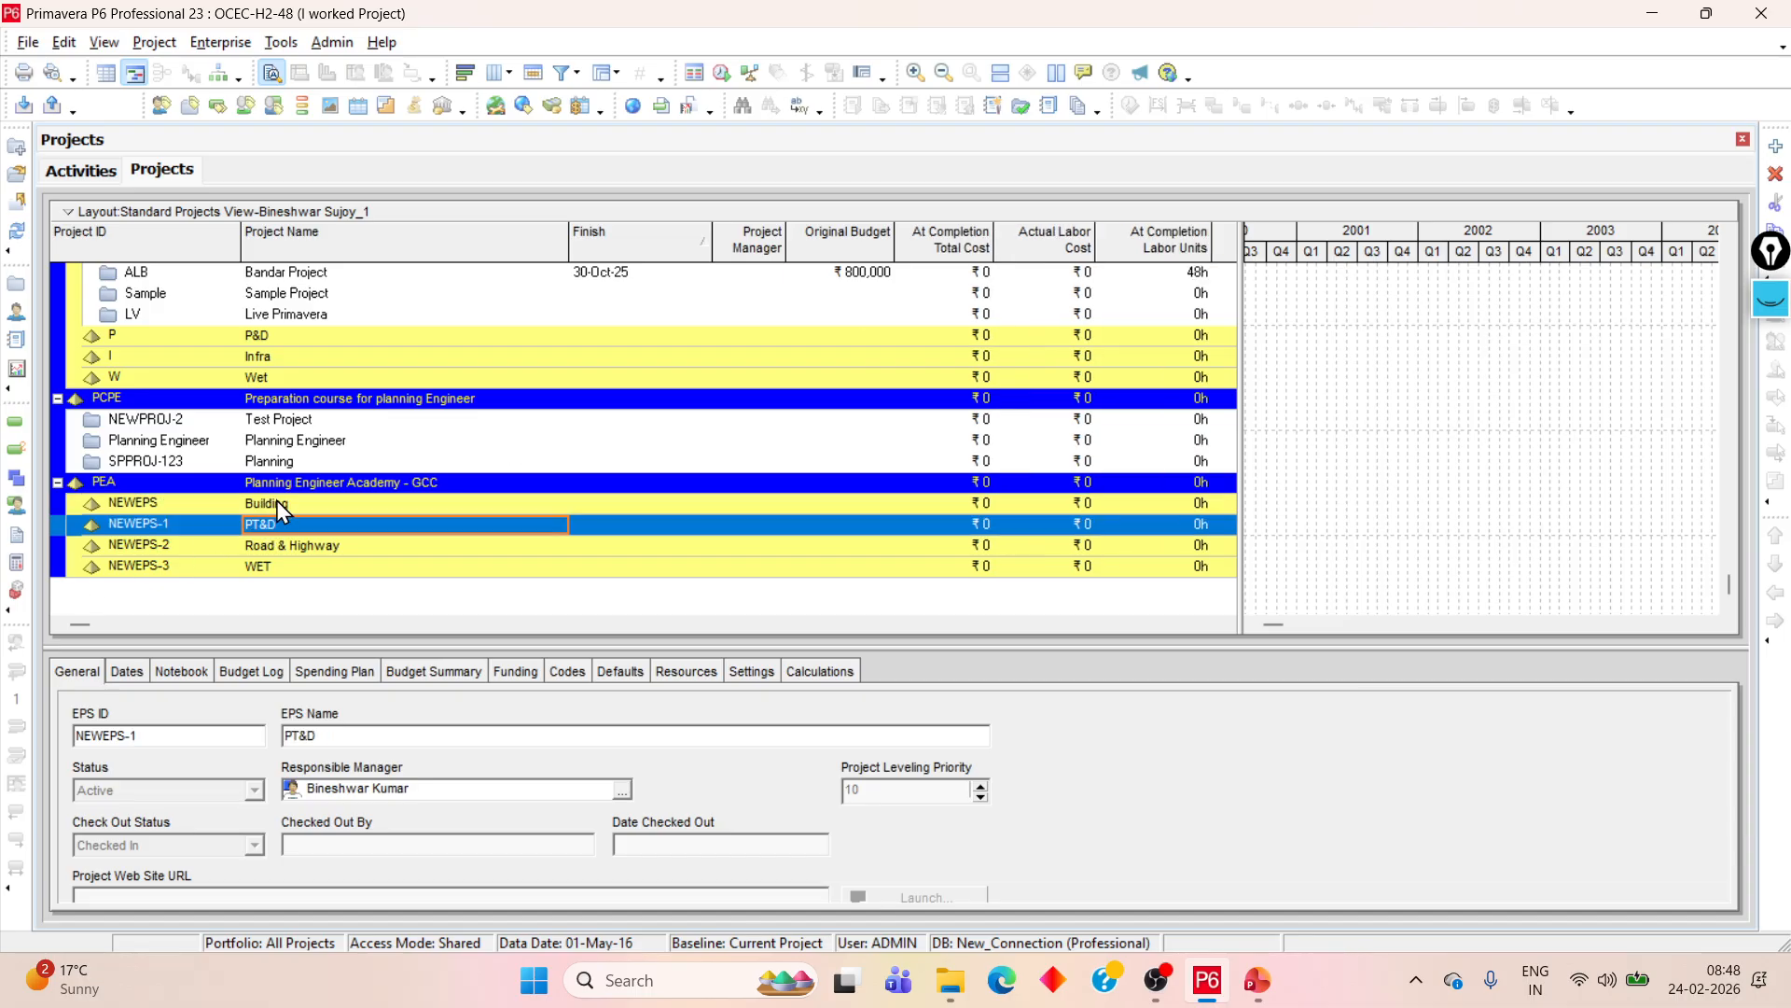
- Start a new project under the Building element, review the EPS choices beneath PEA, and continue with Building kept
left_click(276, 500)
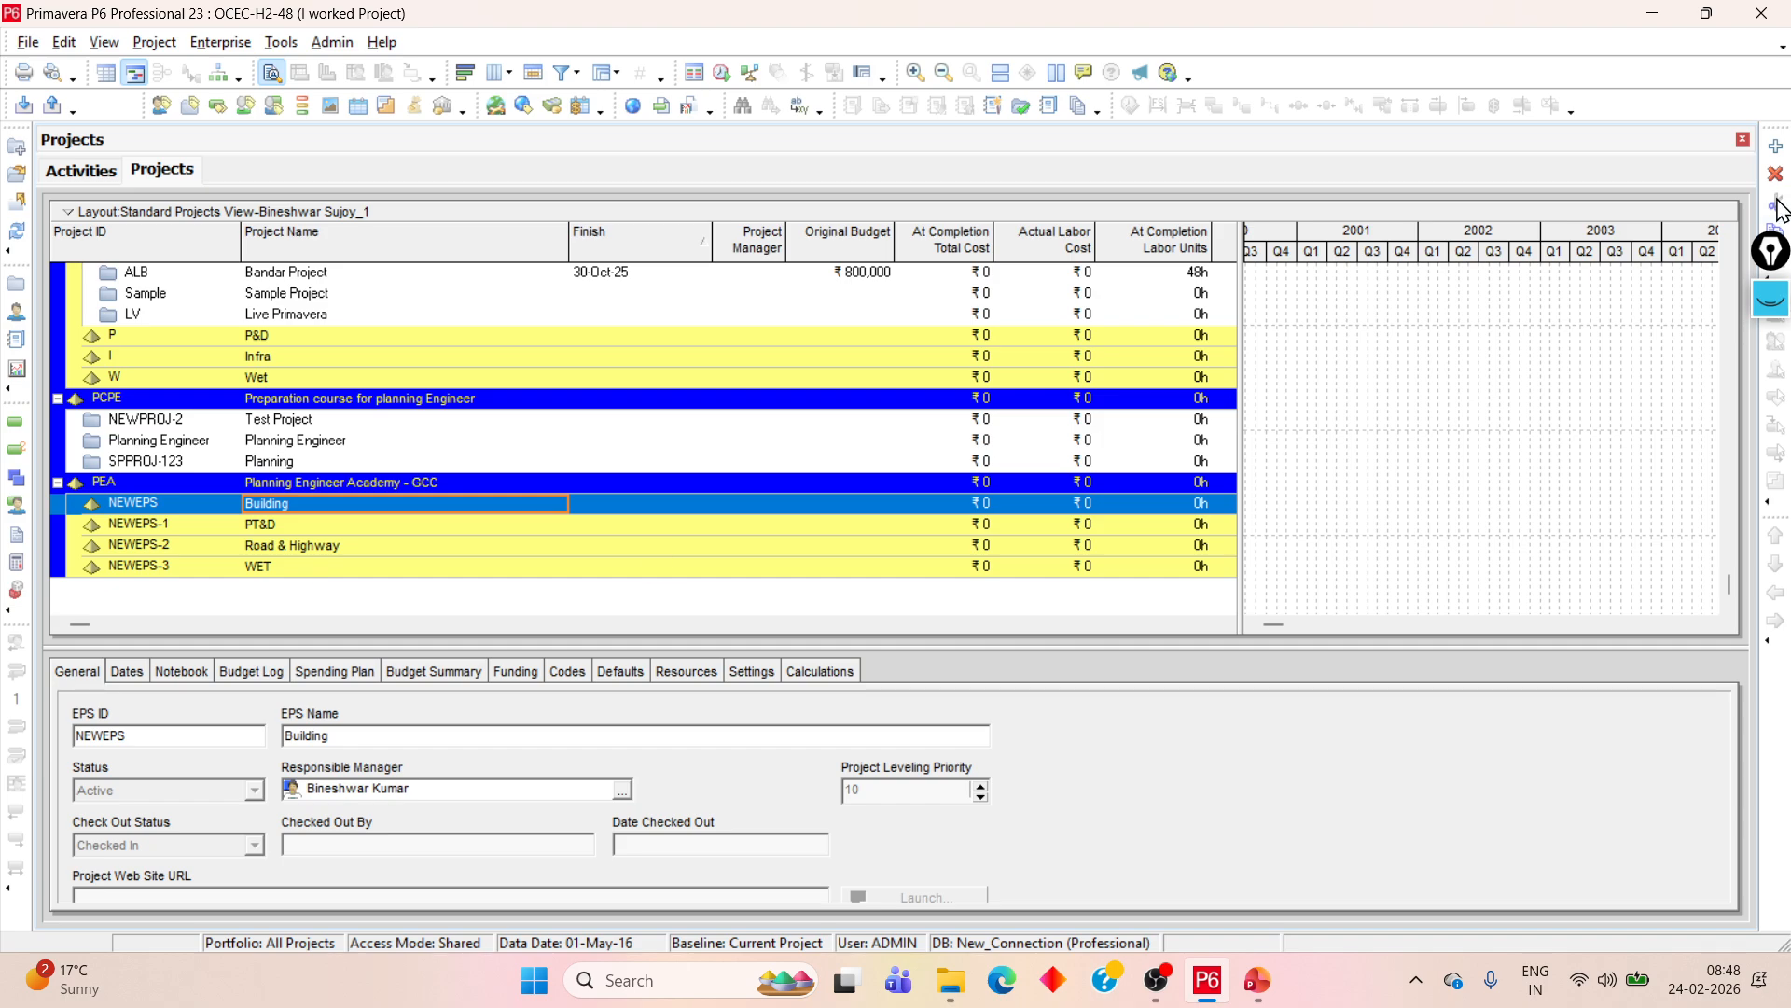
key("Insert")
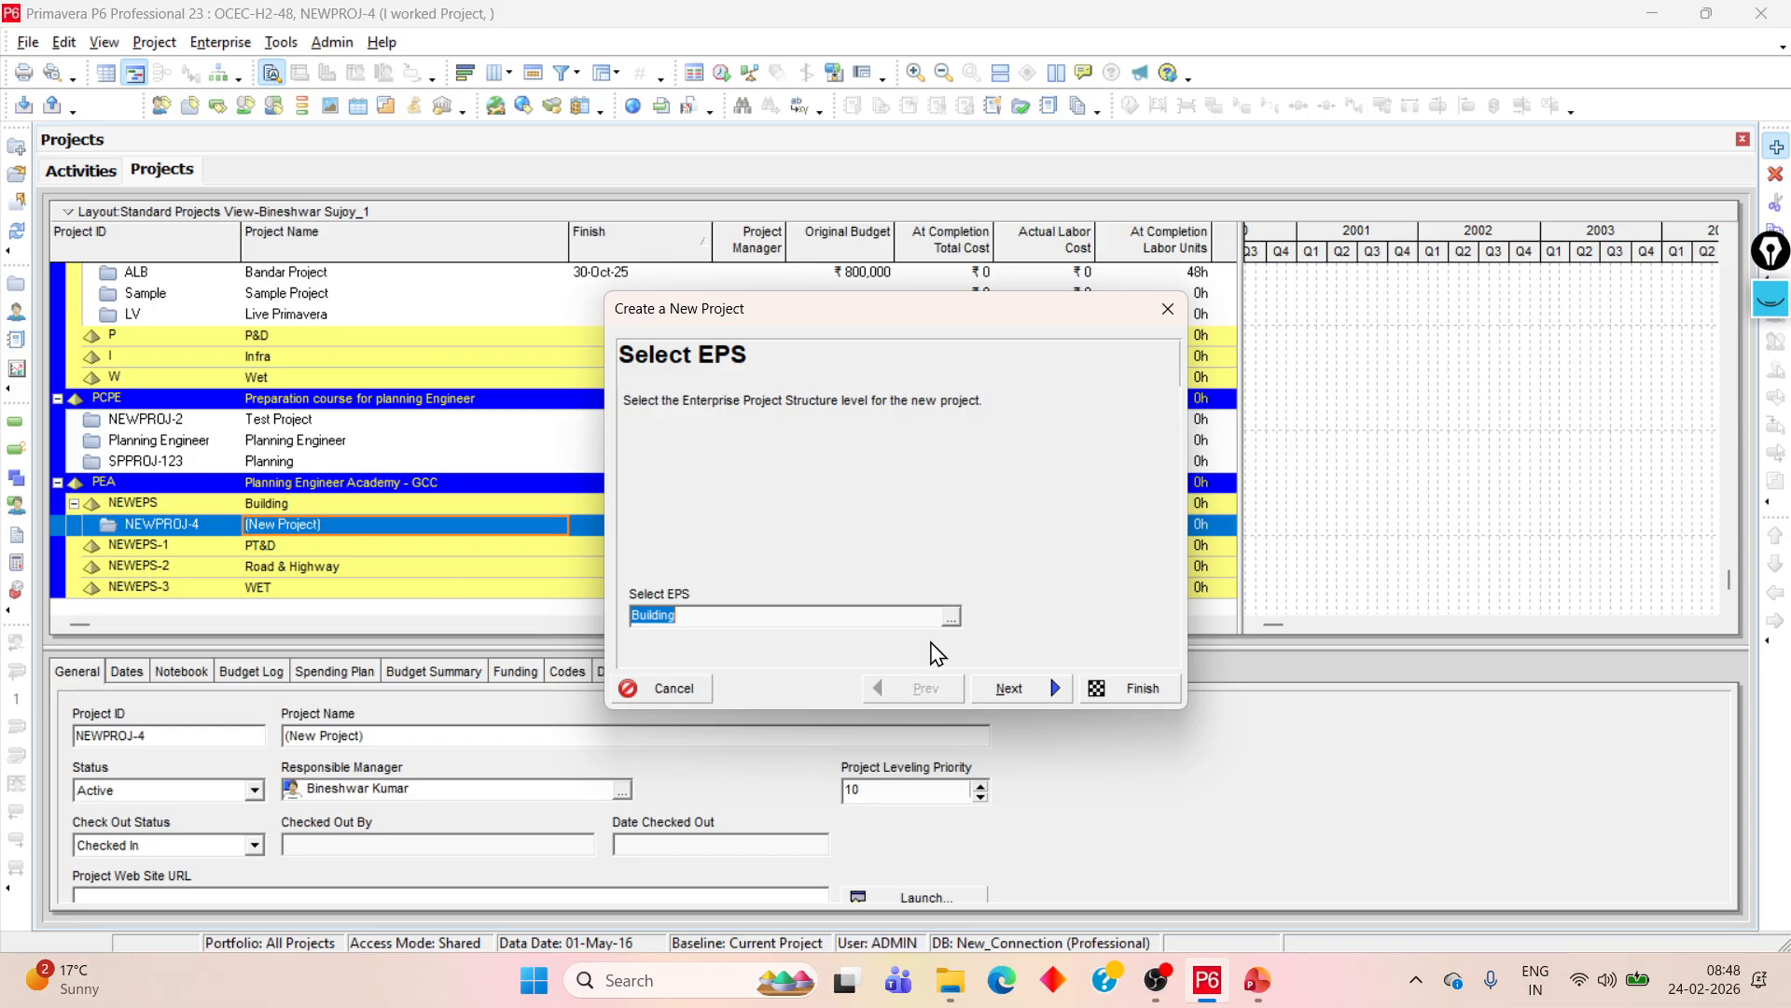
left_click(951, 616)
scroll(544, 634, "down", 4)
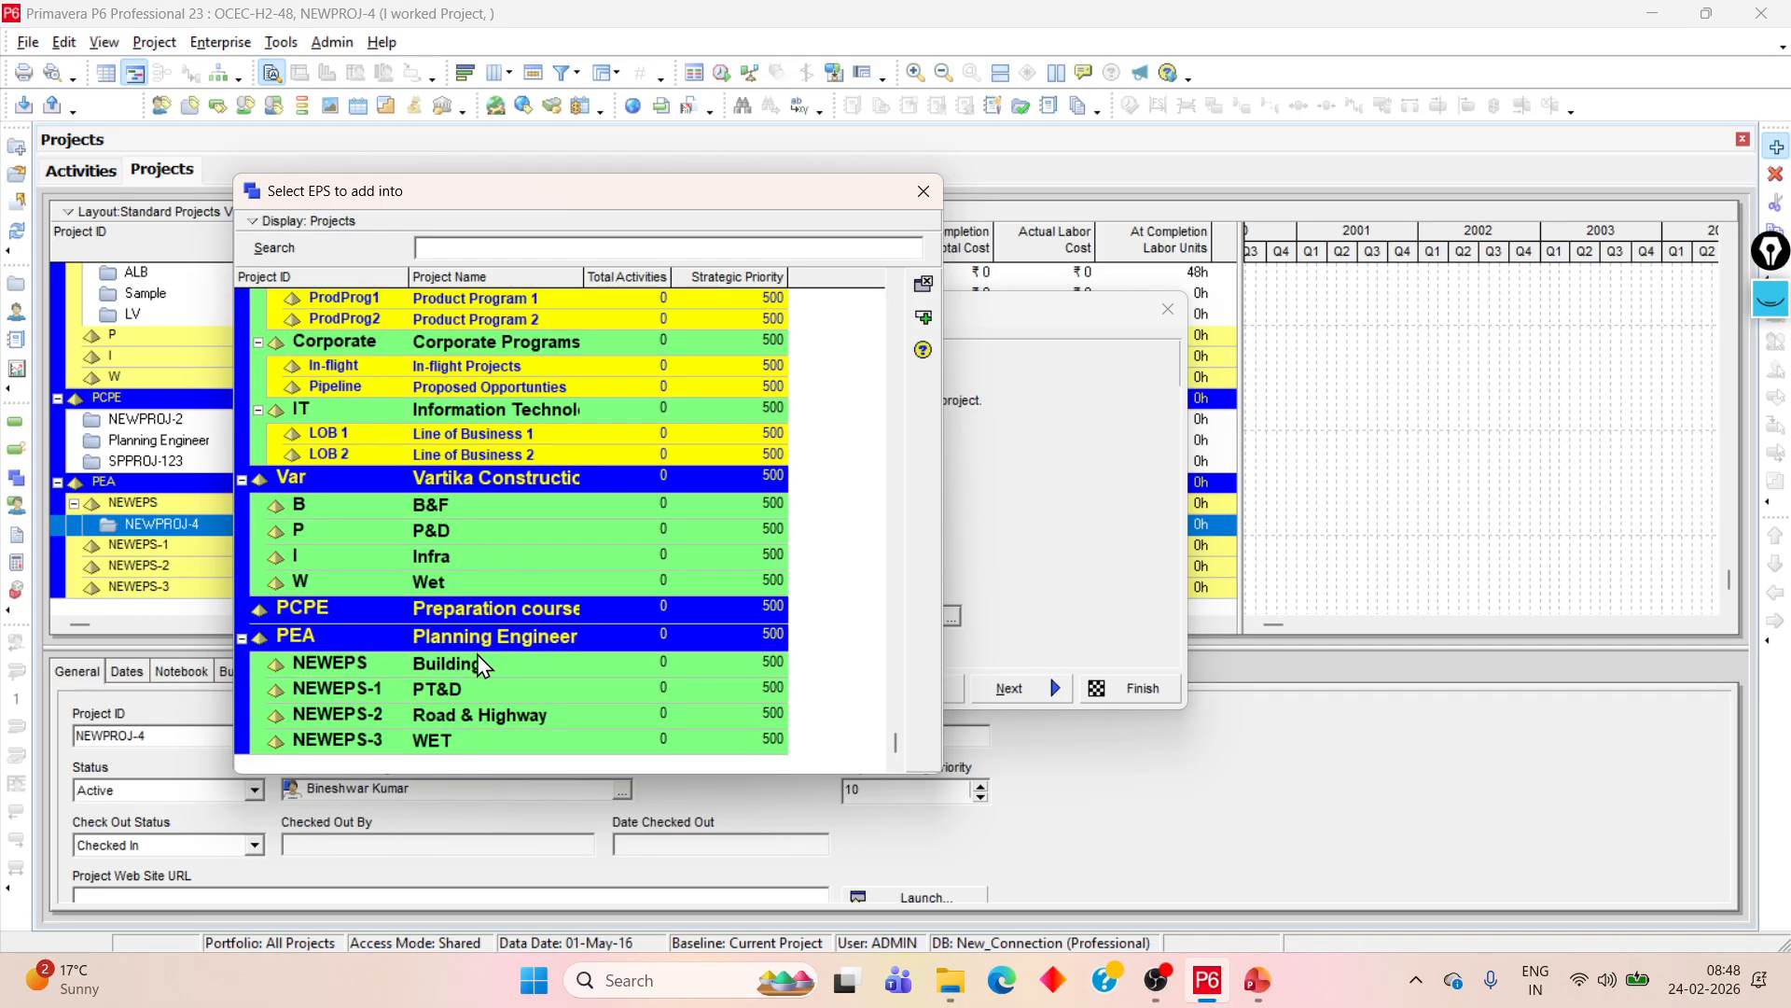
left_click(478, 690)
left_click(485, 723)
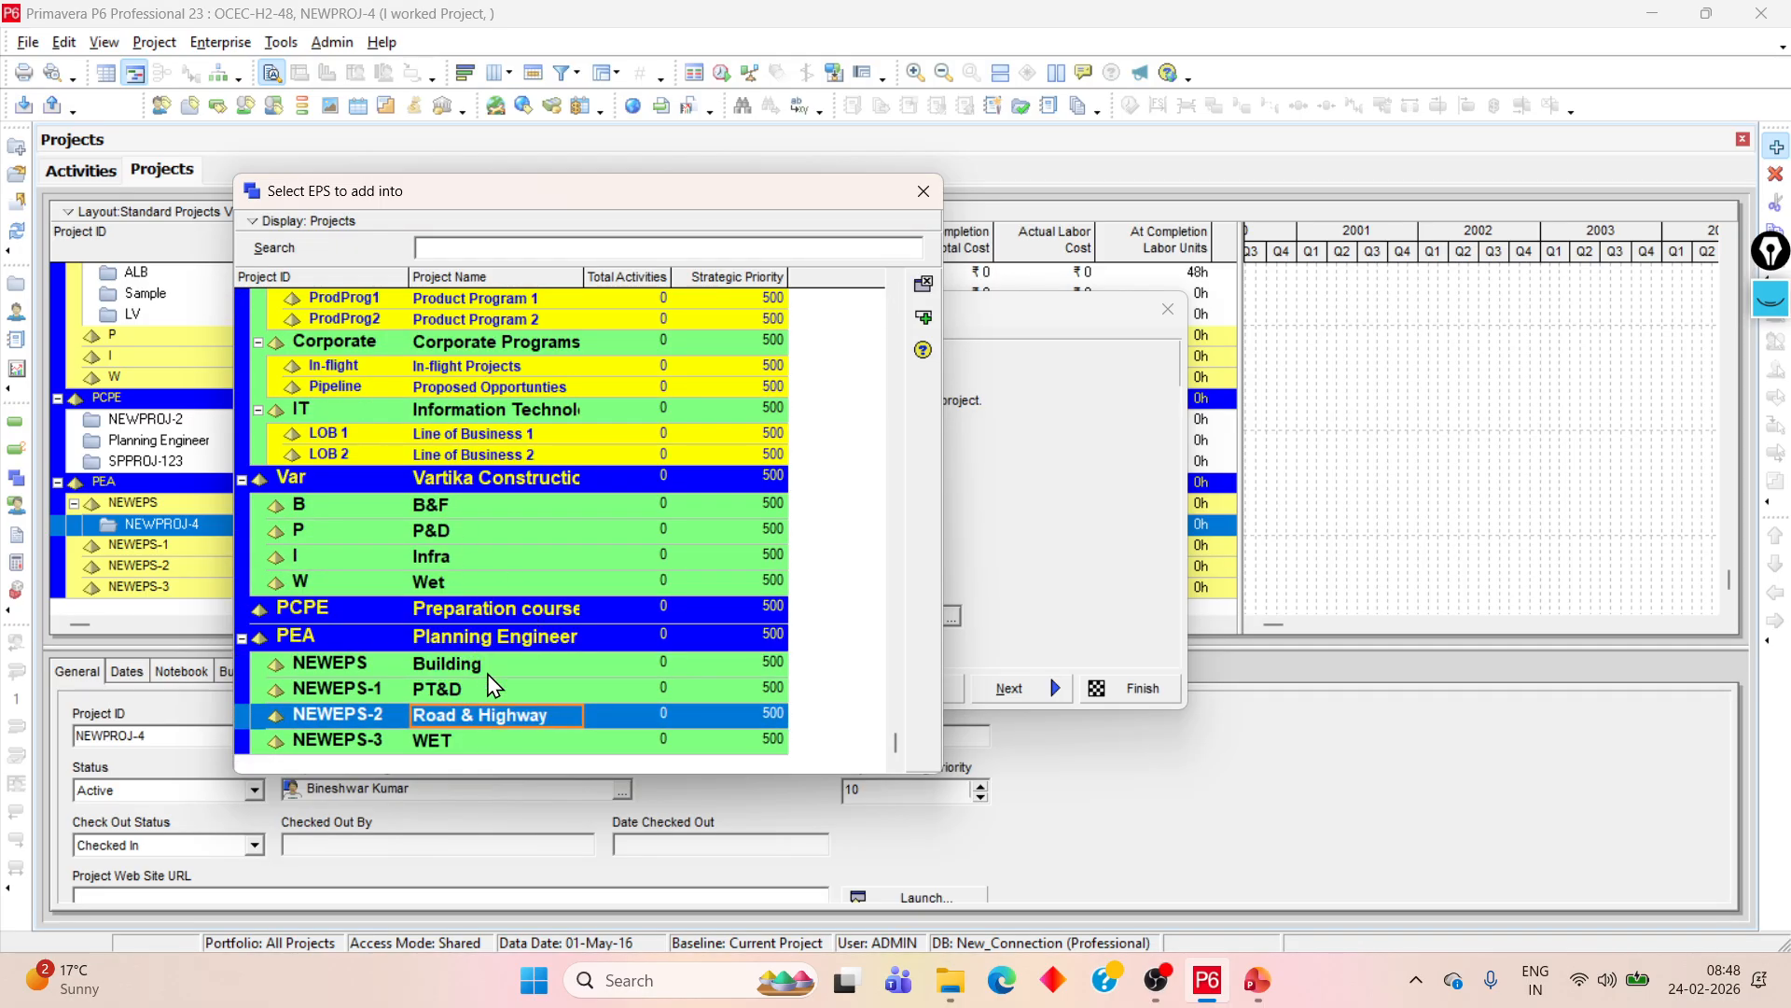
scroll(490, 695, "up", 1)
scroll(493, 676, "down", 1)
left_click(921, 195)
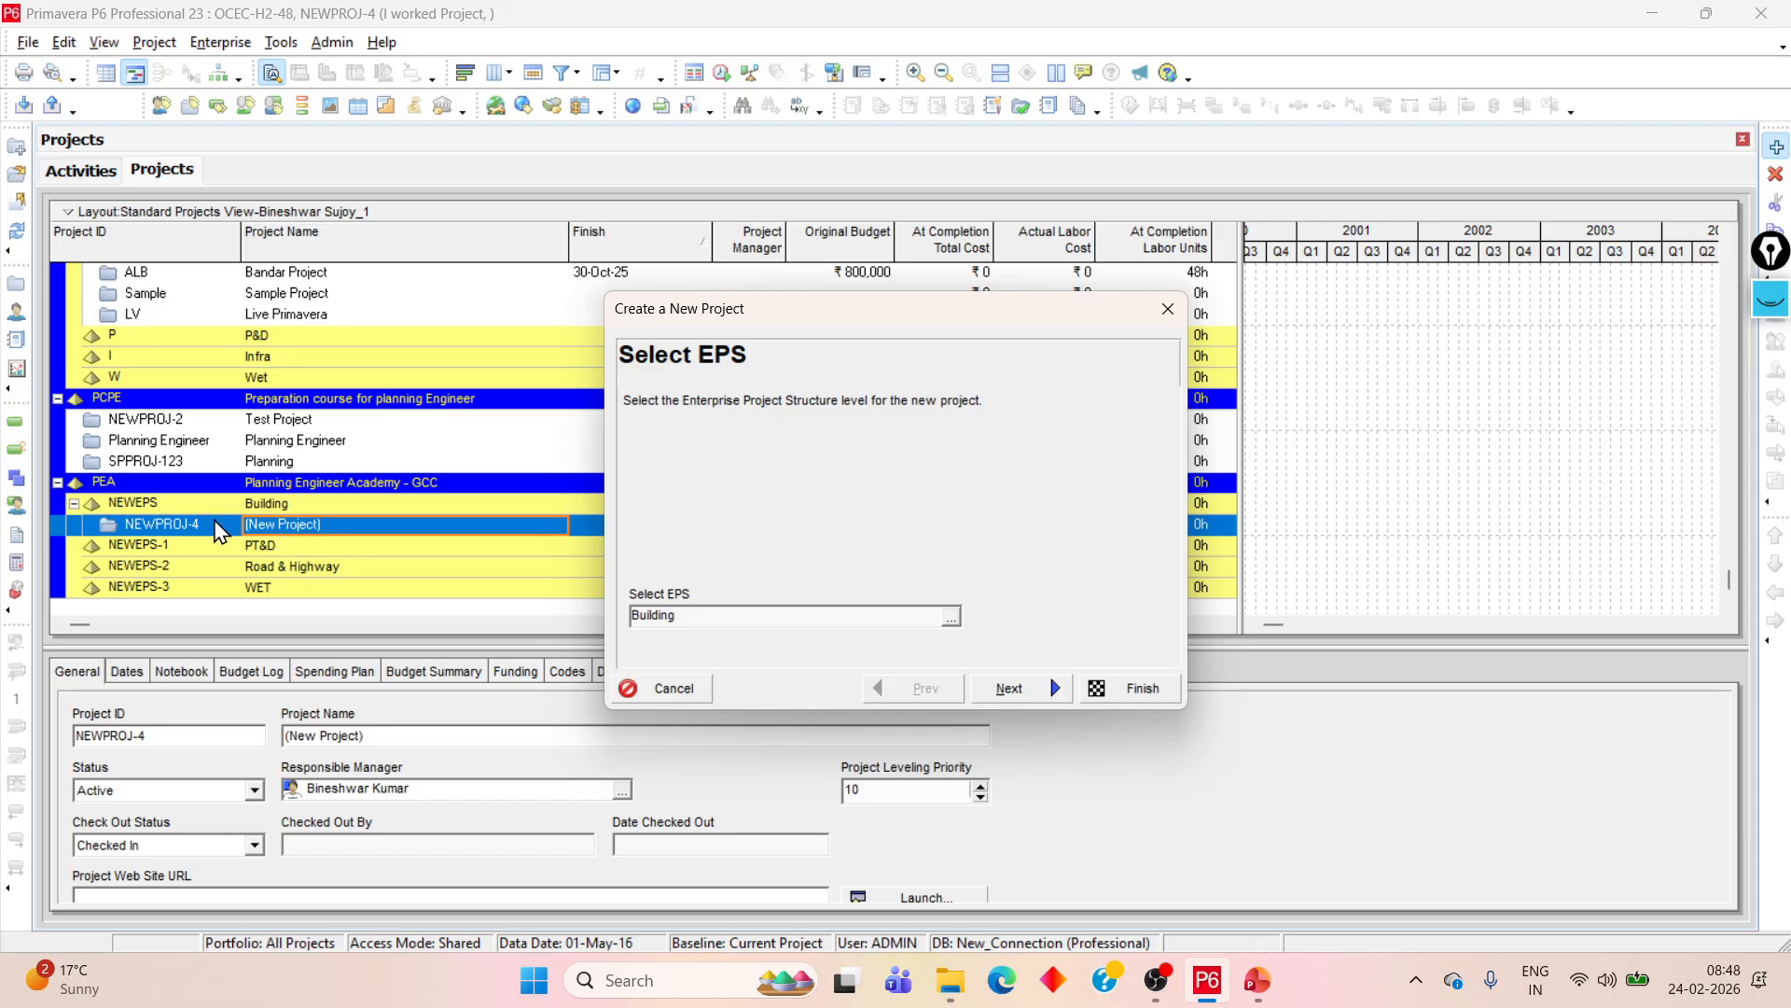
left_click(1019, 688)
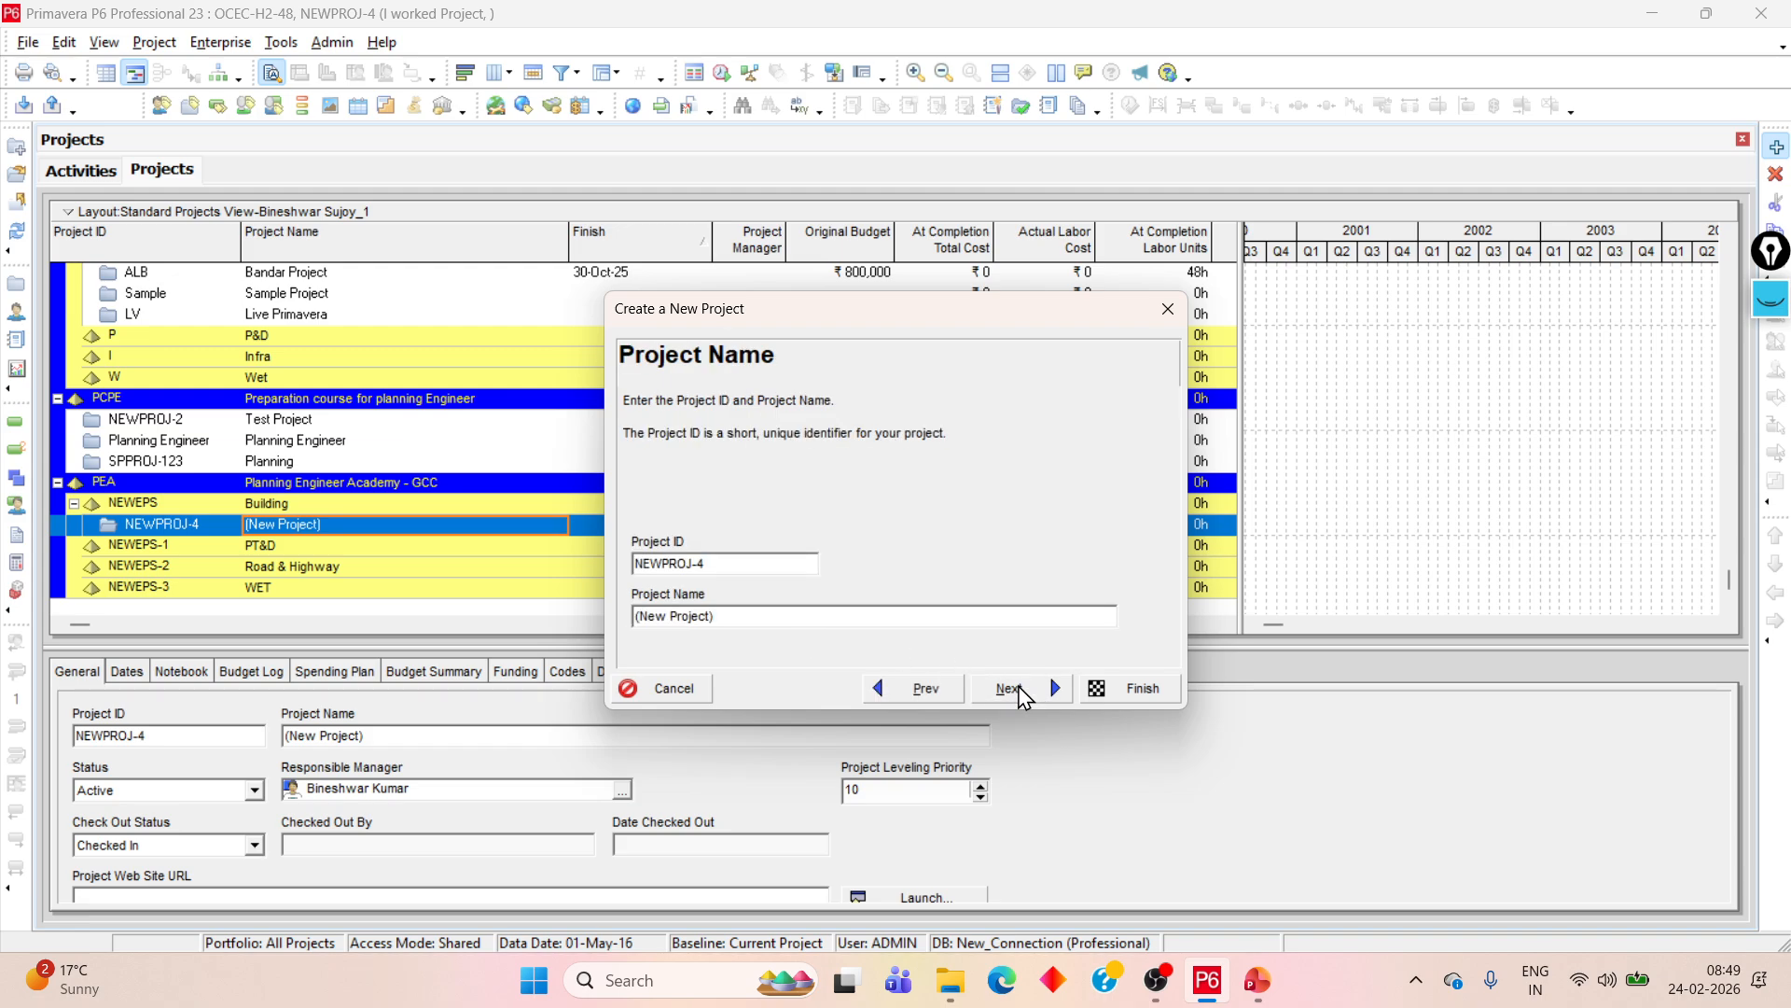
- Enter TPEA as the new project's ID
double_click(714, 563)
key("BackSpace")
type("T")
key("BackSpace")
type("TPEAL")
key("BackSpace")
- Try a project name starting with Planning Engineer and clear it again
left_click_drag(760, 616, 587, 608)
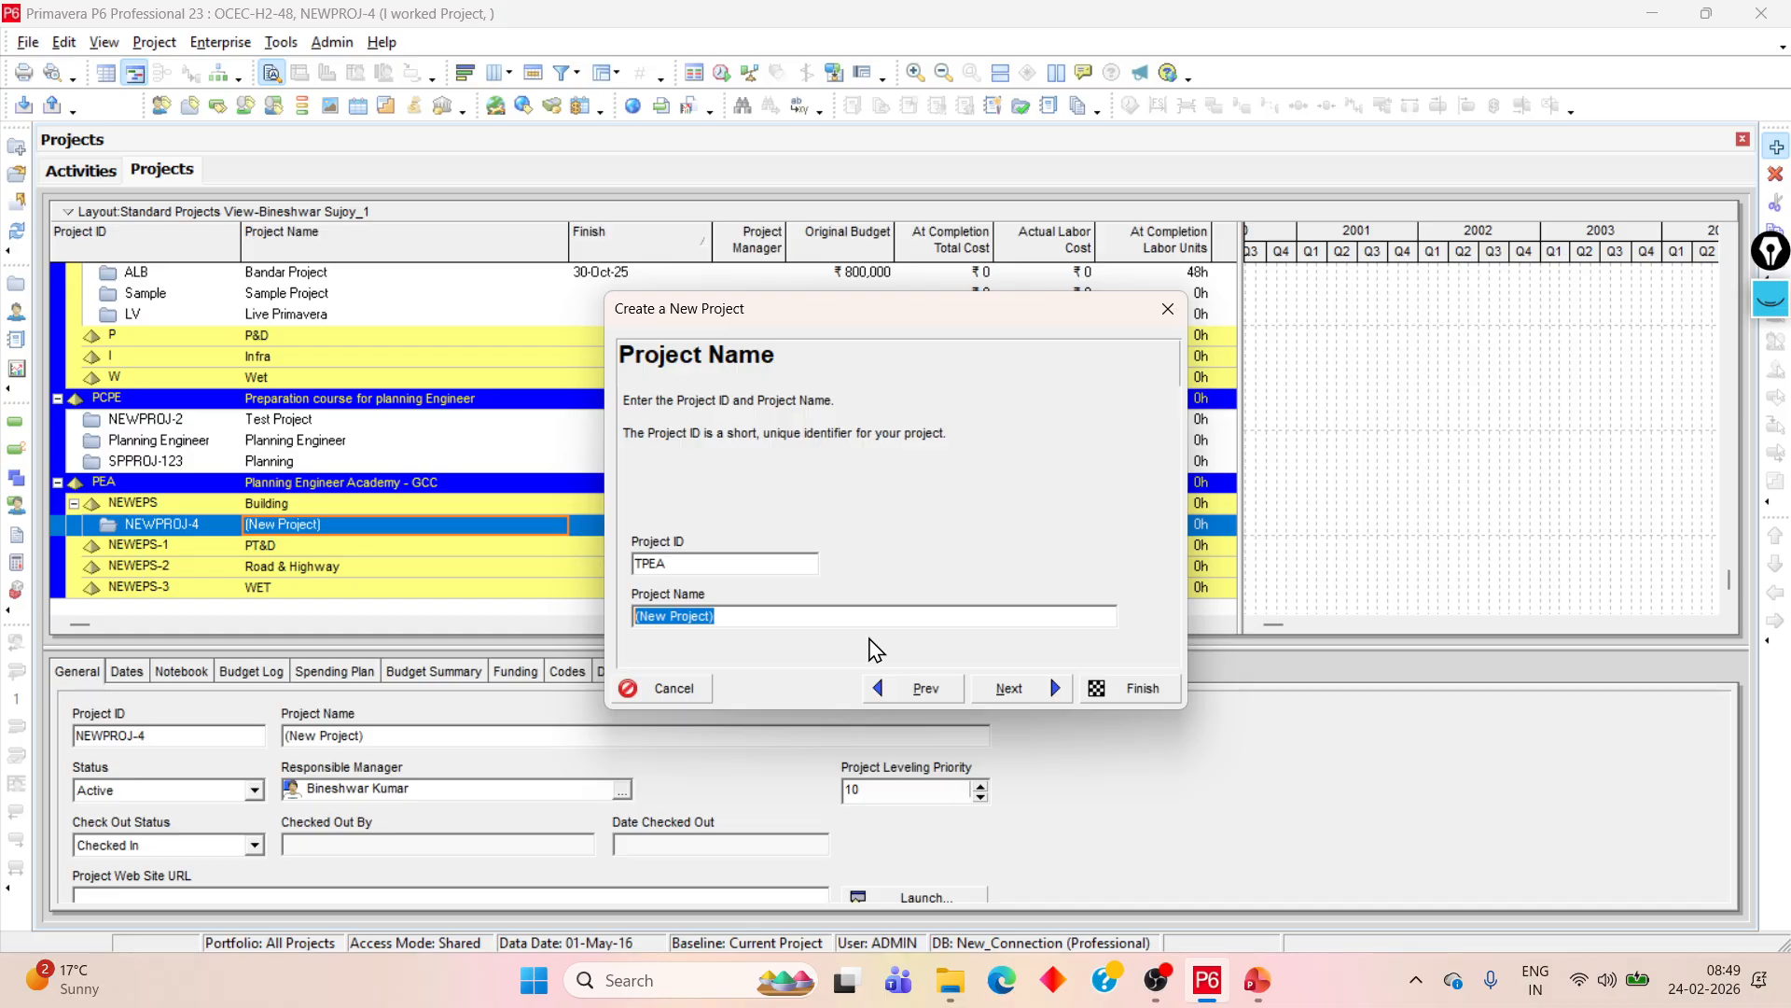
type("Planning Eng")
type("ineer ")
type(", pac")
key("BackSpace")
key("BackSpace")
key("BackSpace")
key("BackSpace")
key("BackSpace")
type("Pract")
type("ing")
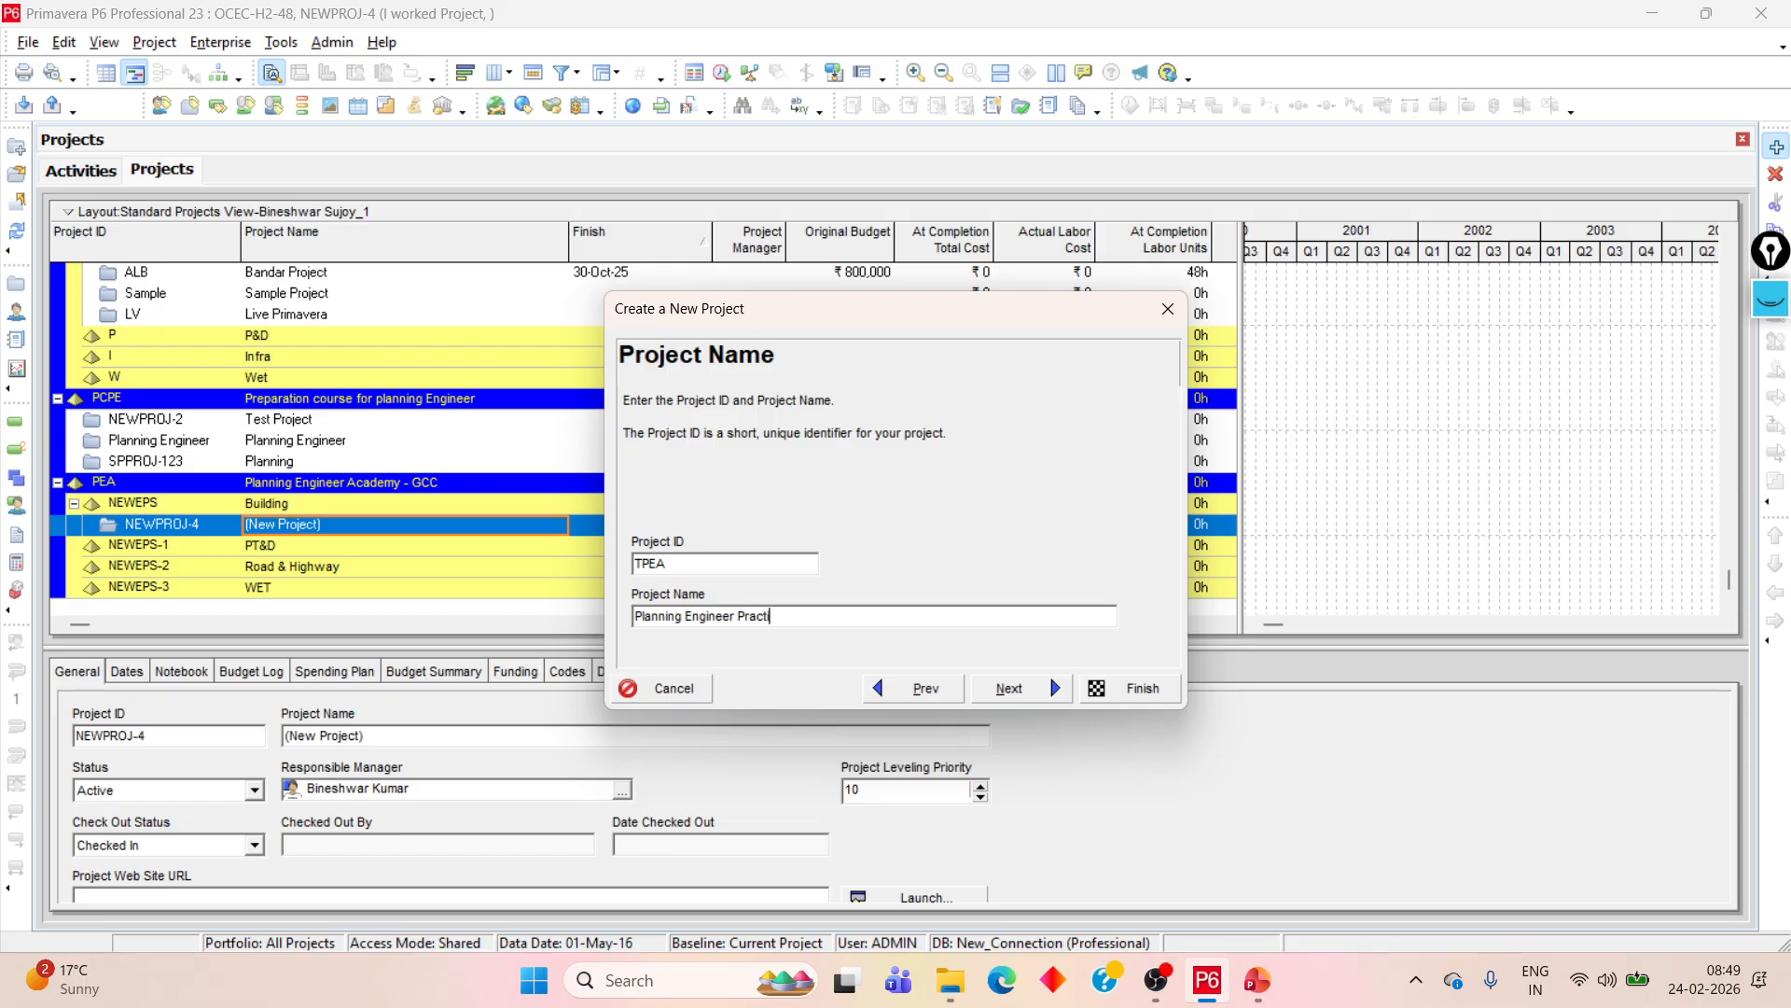
key("BackSpace")
key("BackSpace")
key("BackSpace")
key("BackSpace")
key("BackSpace")
key("BackSpace")
key("BackSpace")
key("BackSpace")
key("BackSpace")
key("BackSpace")
key("BackSpace")
key("BackSpace")
key("BackSpace")
key("BackSpace")
key("BackSpace")
key("BackSpace")
key("BackSpace")
key("BackSpace")
key("BackSpace")
key("BackSpace")
- Name the new project ABC Project
type("ABC Construction")
key("BackSpace")
key("BackSpace")
key("BackSpace")
key("BackSpace")
key("BackSpace")
key("BackSpace")
key("BackSpace")
key("BackSpace")
key("BackSpace")
key("BackSpace")
key("BackSpace")
key("BackSpace")
key("BackSpace")
type("Project")
- Set the project ID to ABCP and continue to the project start and end dates
double_click(705, 563)
type("ABS")
key("BackSpace")
type("CP")
left_click(993, 692)
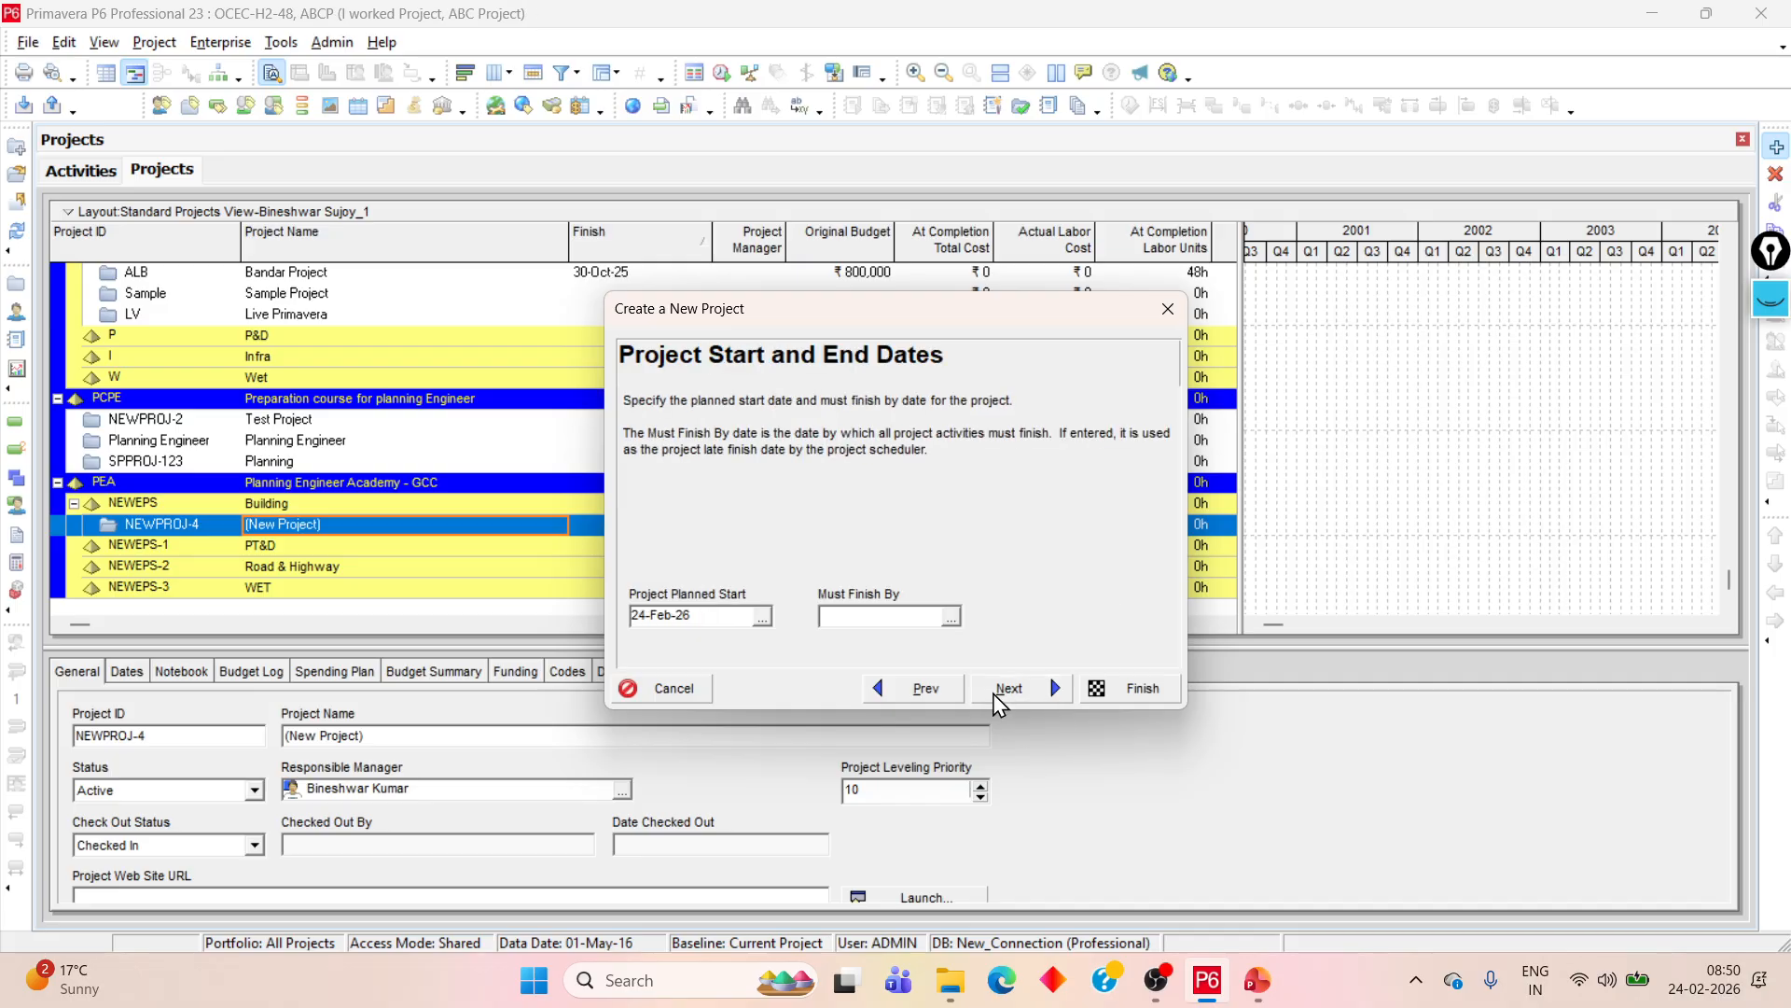
- Set the project's planned start to 24-Feb-26, leave Must Finish By empty, and continue to the responsible manager
left_click(763, 617)
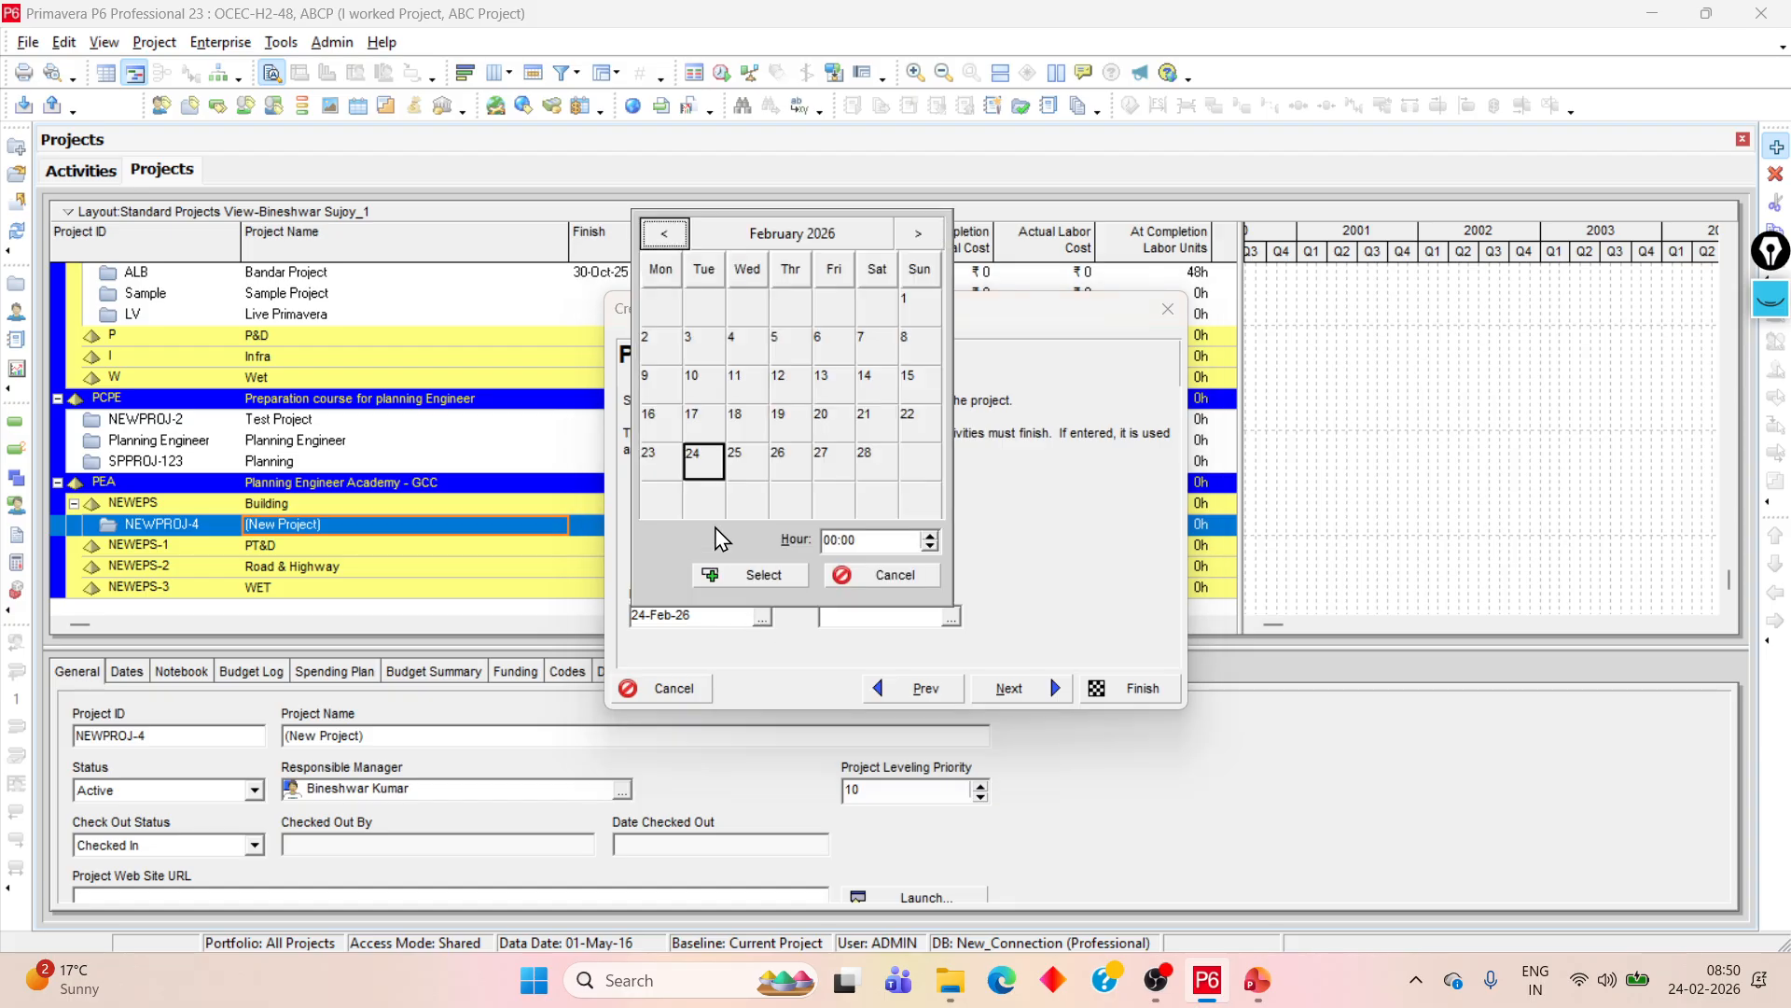
left_click(721, 466)
left_click(755, 577)
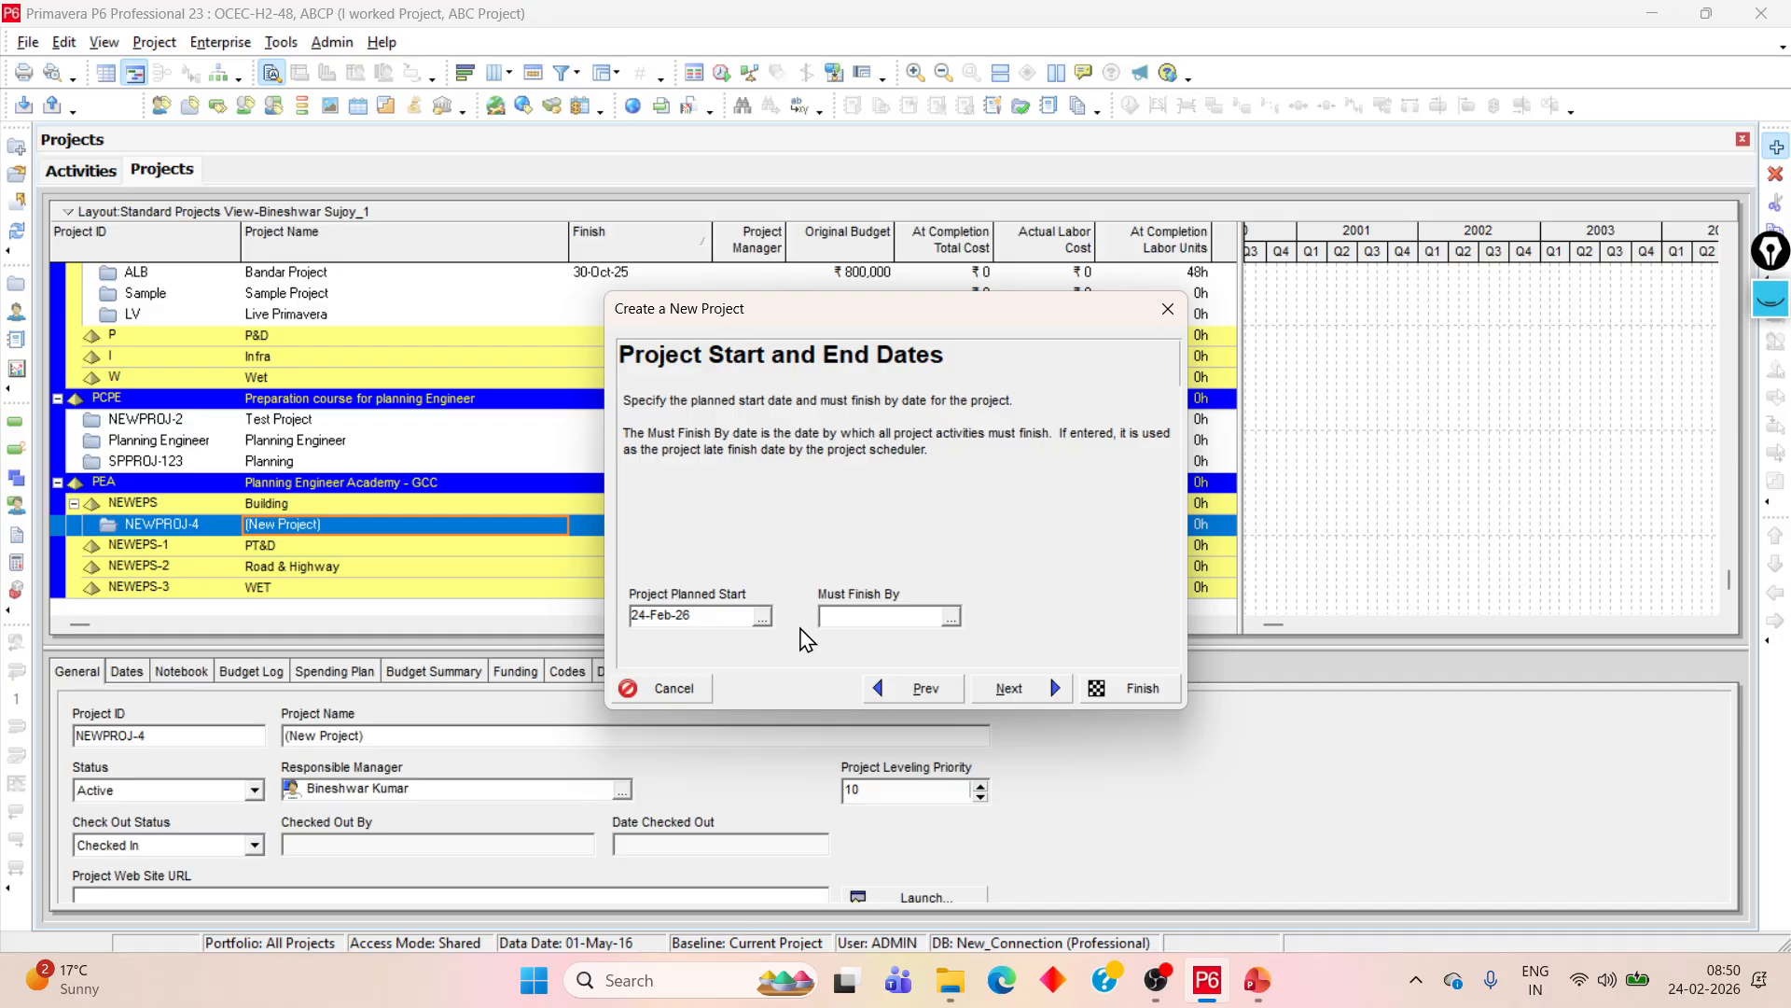
left_click(981, 676)
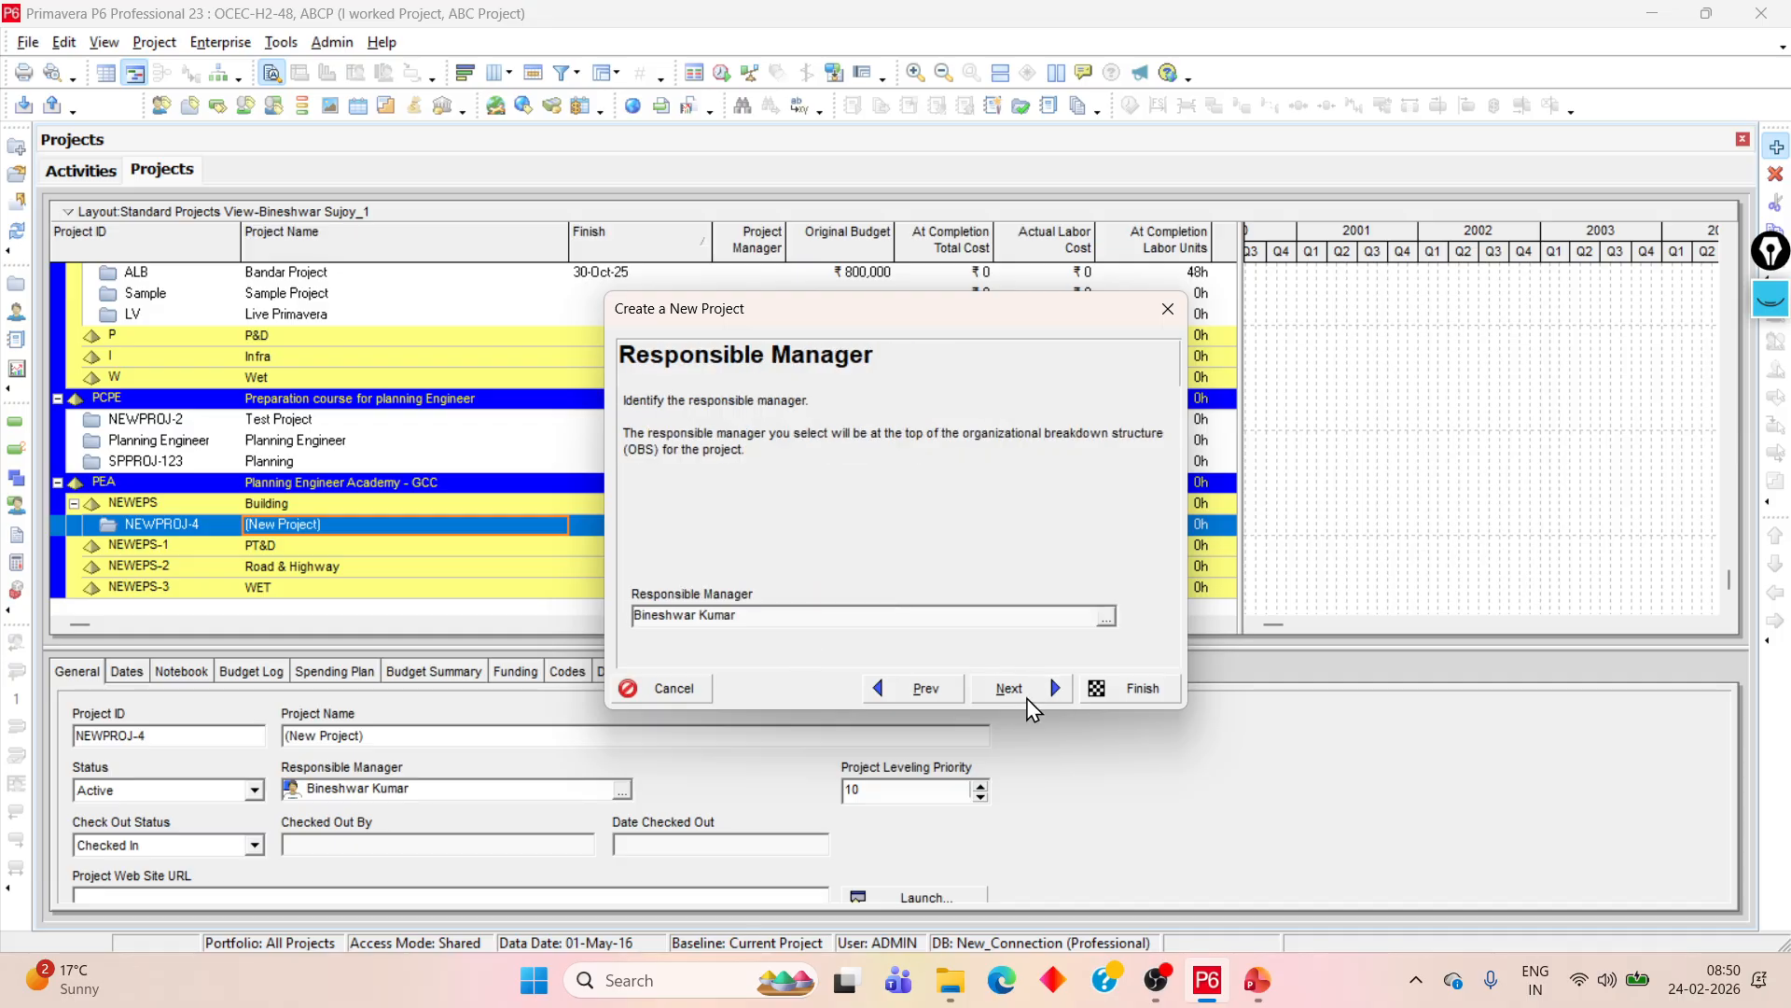
- Assign the first third-level person in the OBS hierarchy as the project's responsible manager and continue to the rate type
left_click(1108, 617)
left_click(836, 491)
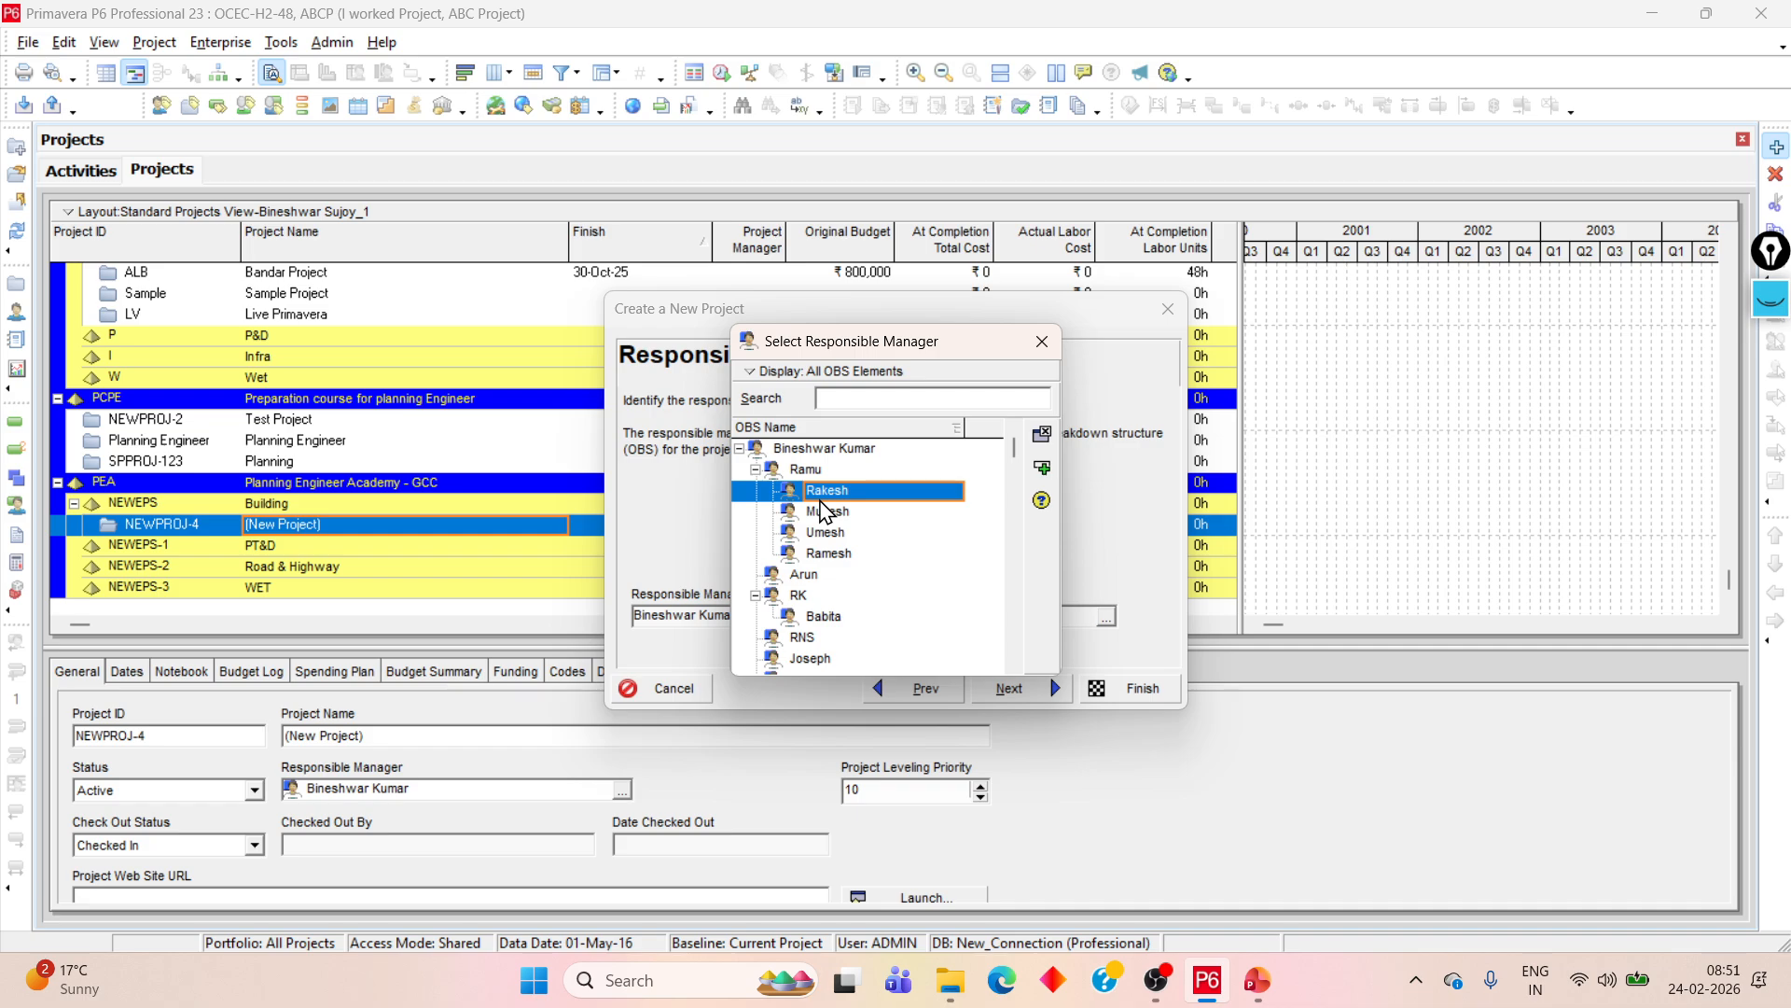
left_click(825, 450)
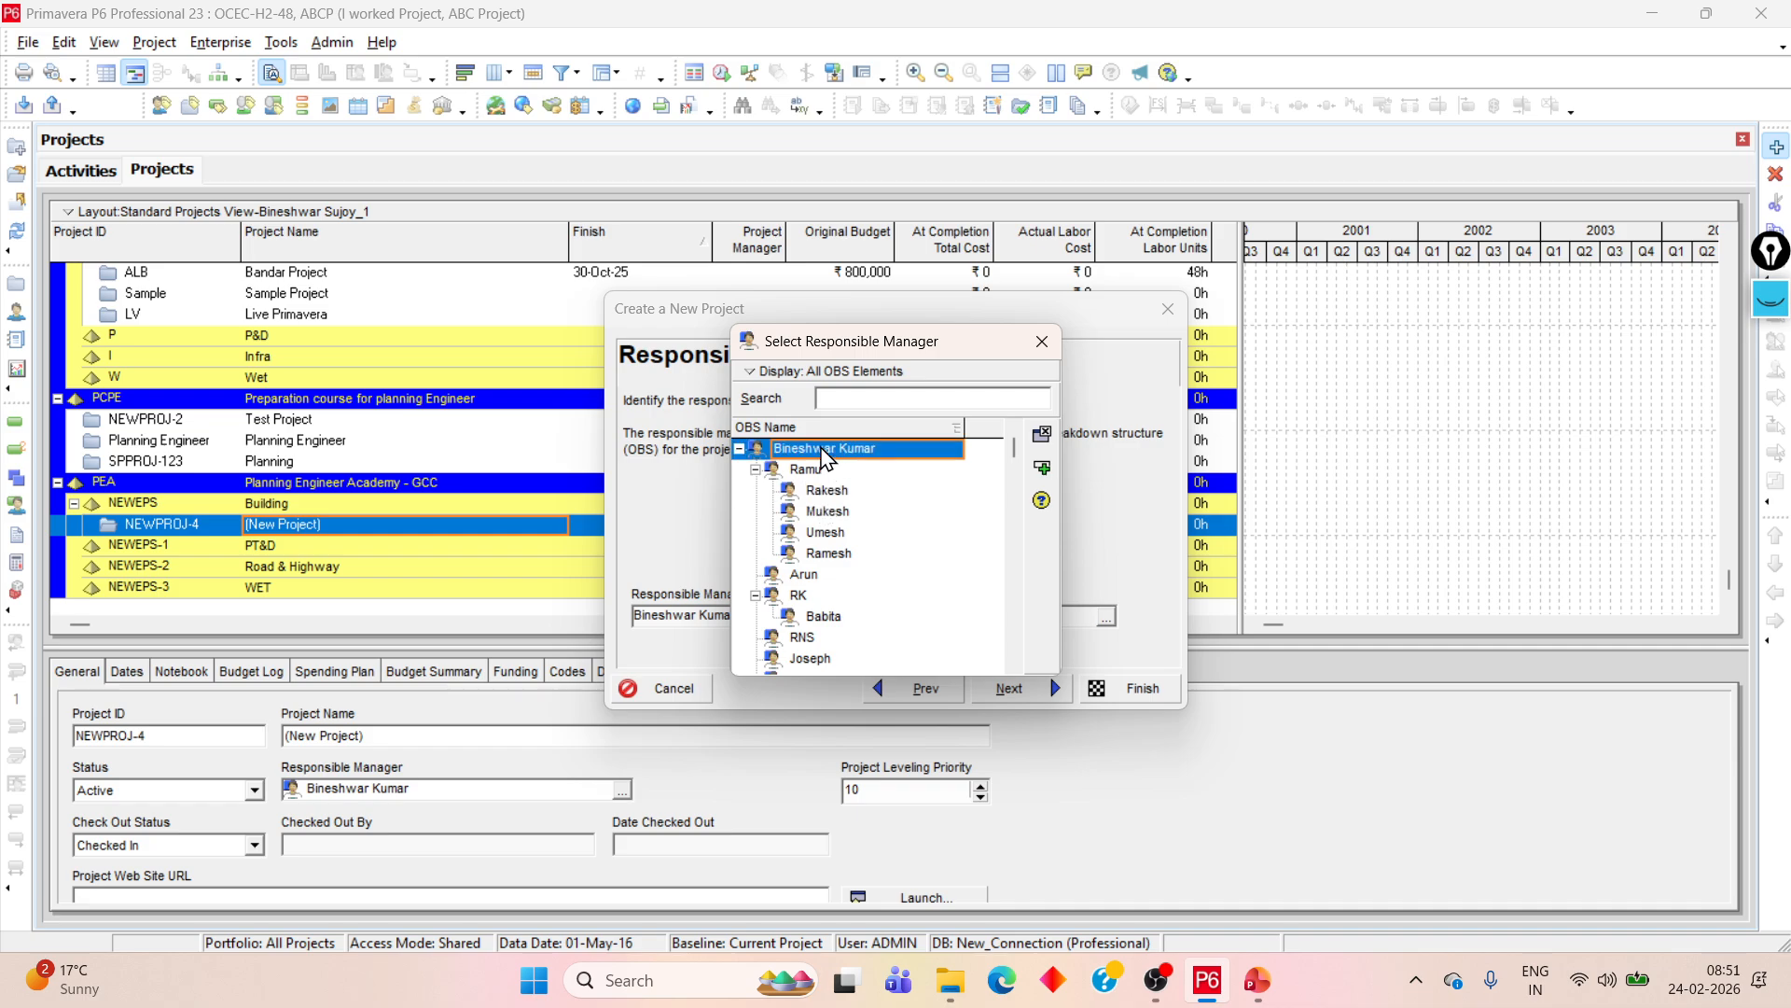
left_click(835, 490)
left_click(845, 511)
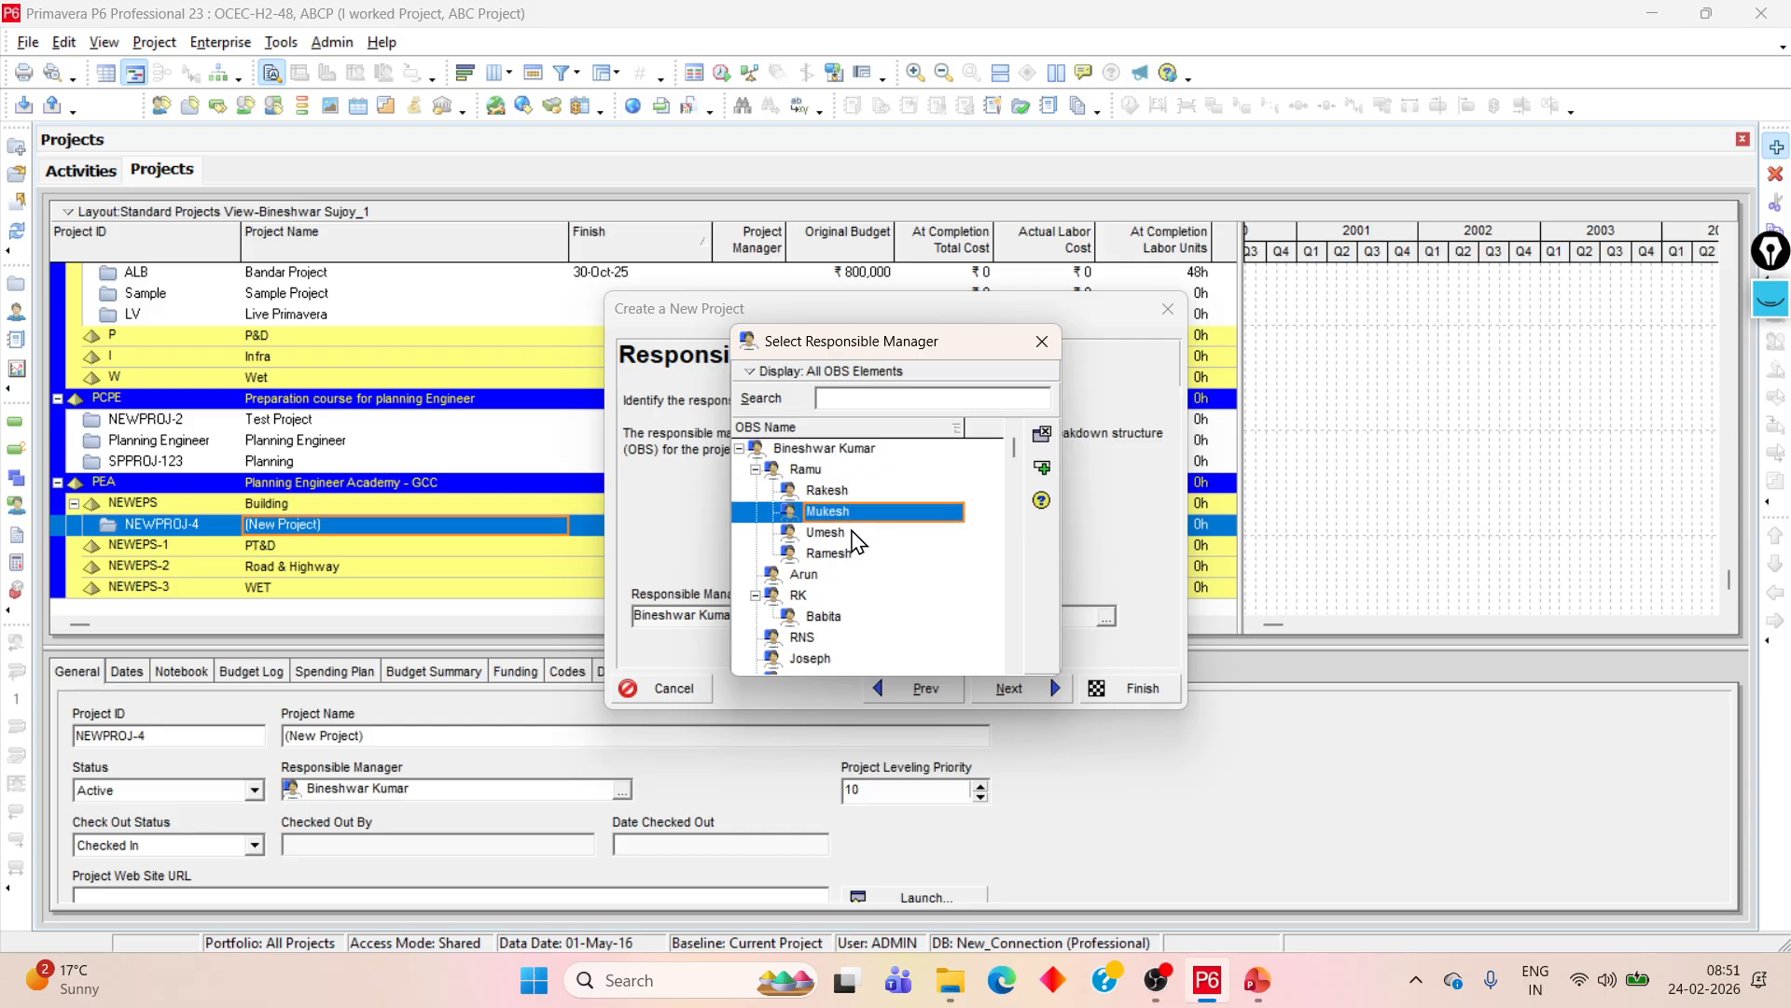
left_click(851, 532)
left_click(853, 511)
left_click(849, 476)
left_click(851, 489)
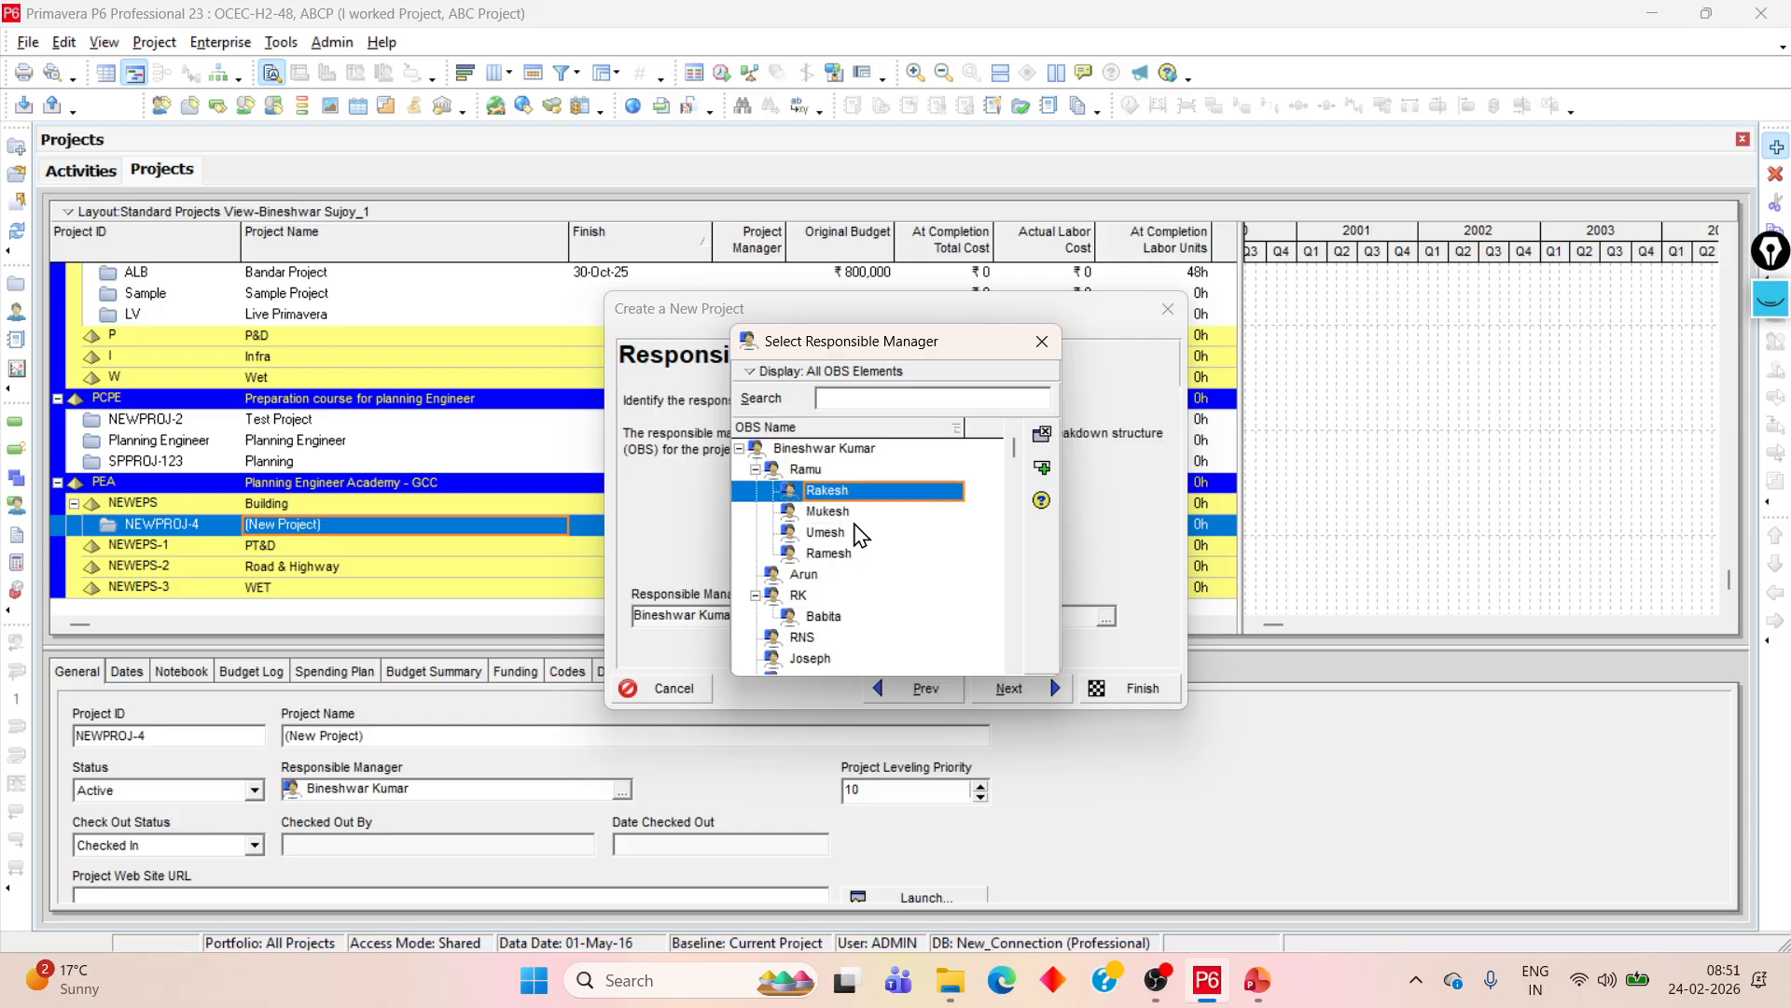
left_click(1044, 469)
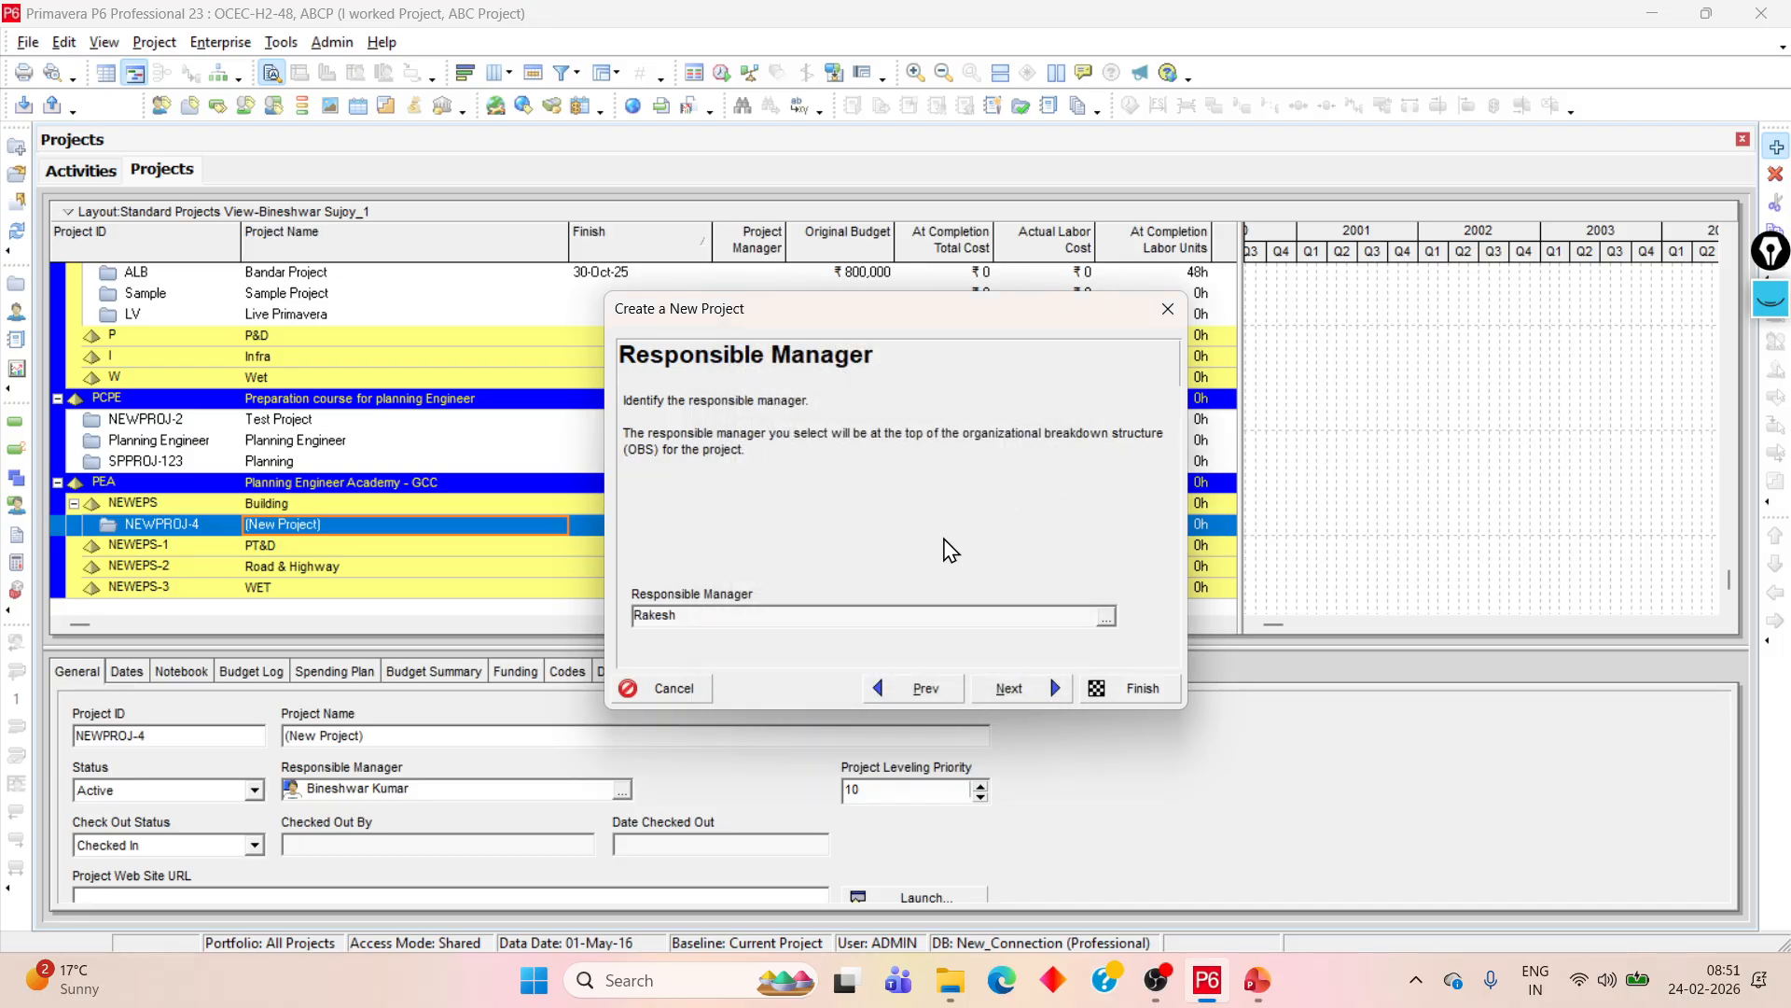
left_click(1017, 689)
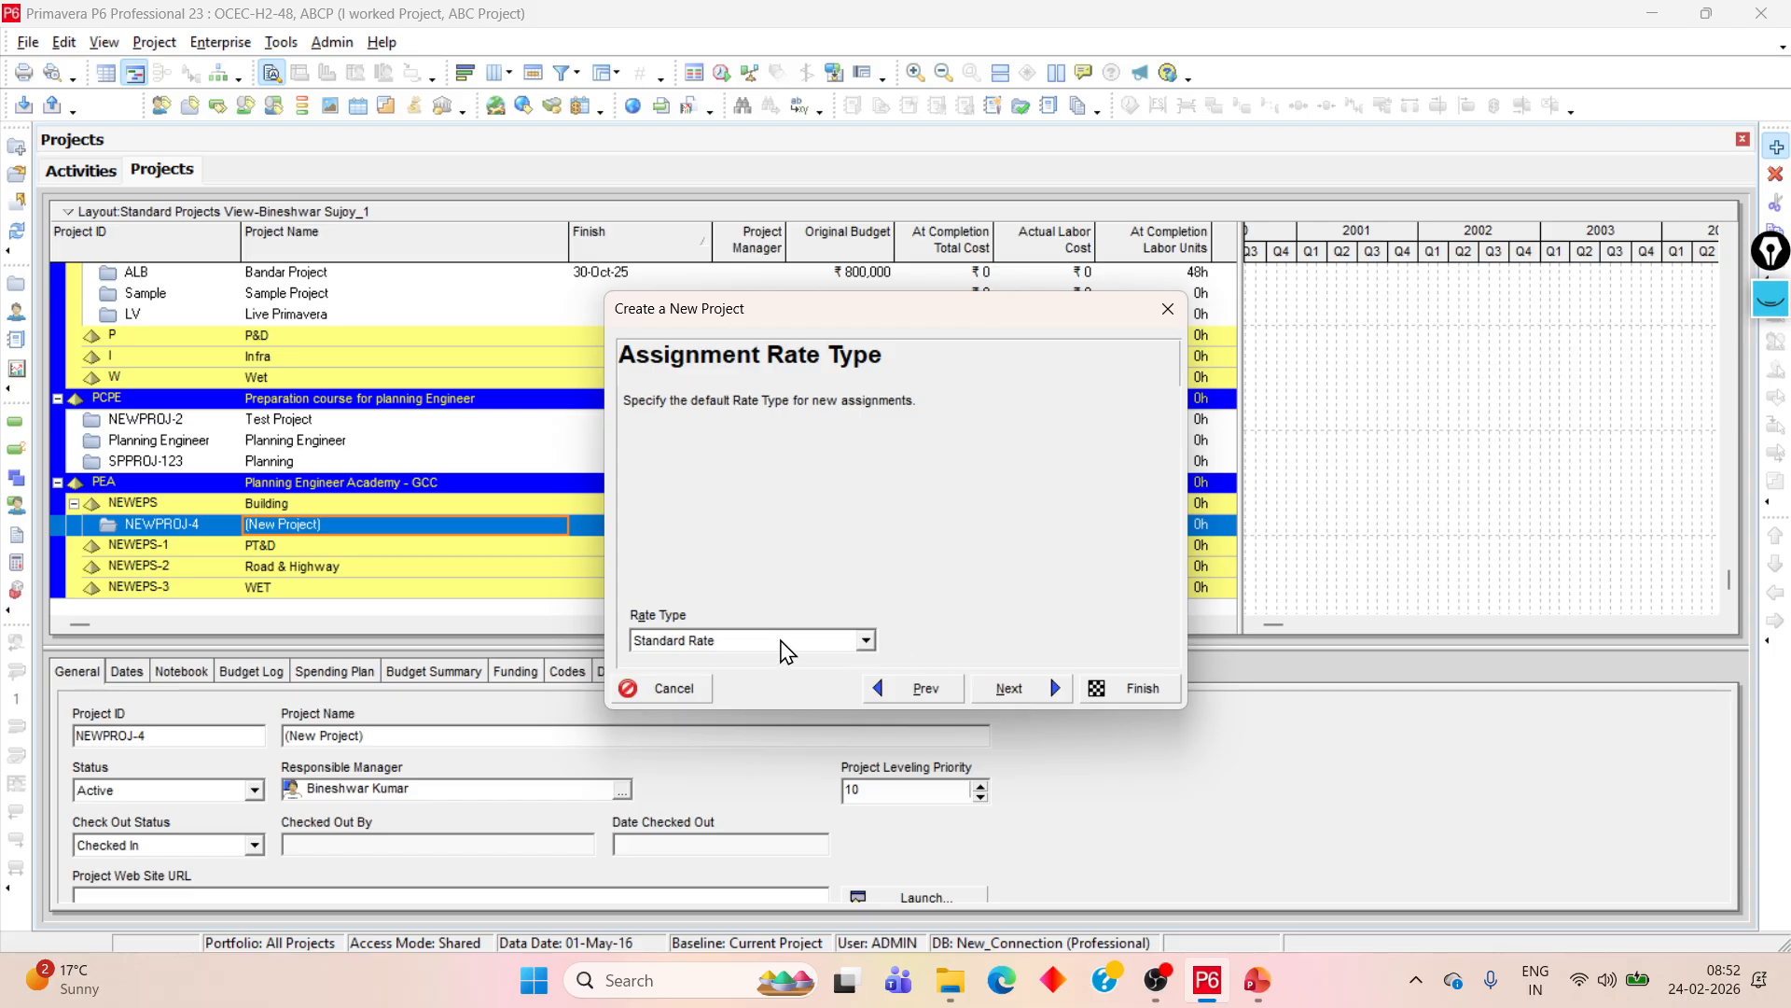
- Keep Standard Rate as the default assignment rate type and finish creating the project
left_click(782, 641)
left_click(781, 641)
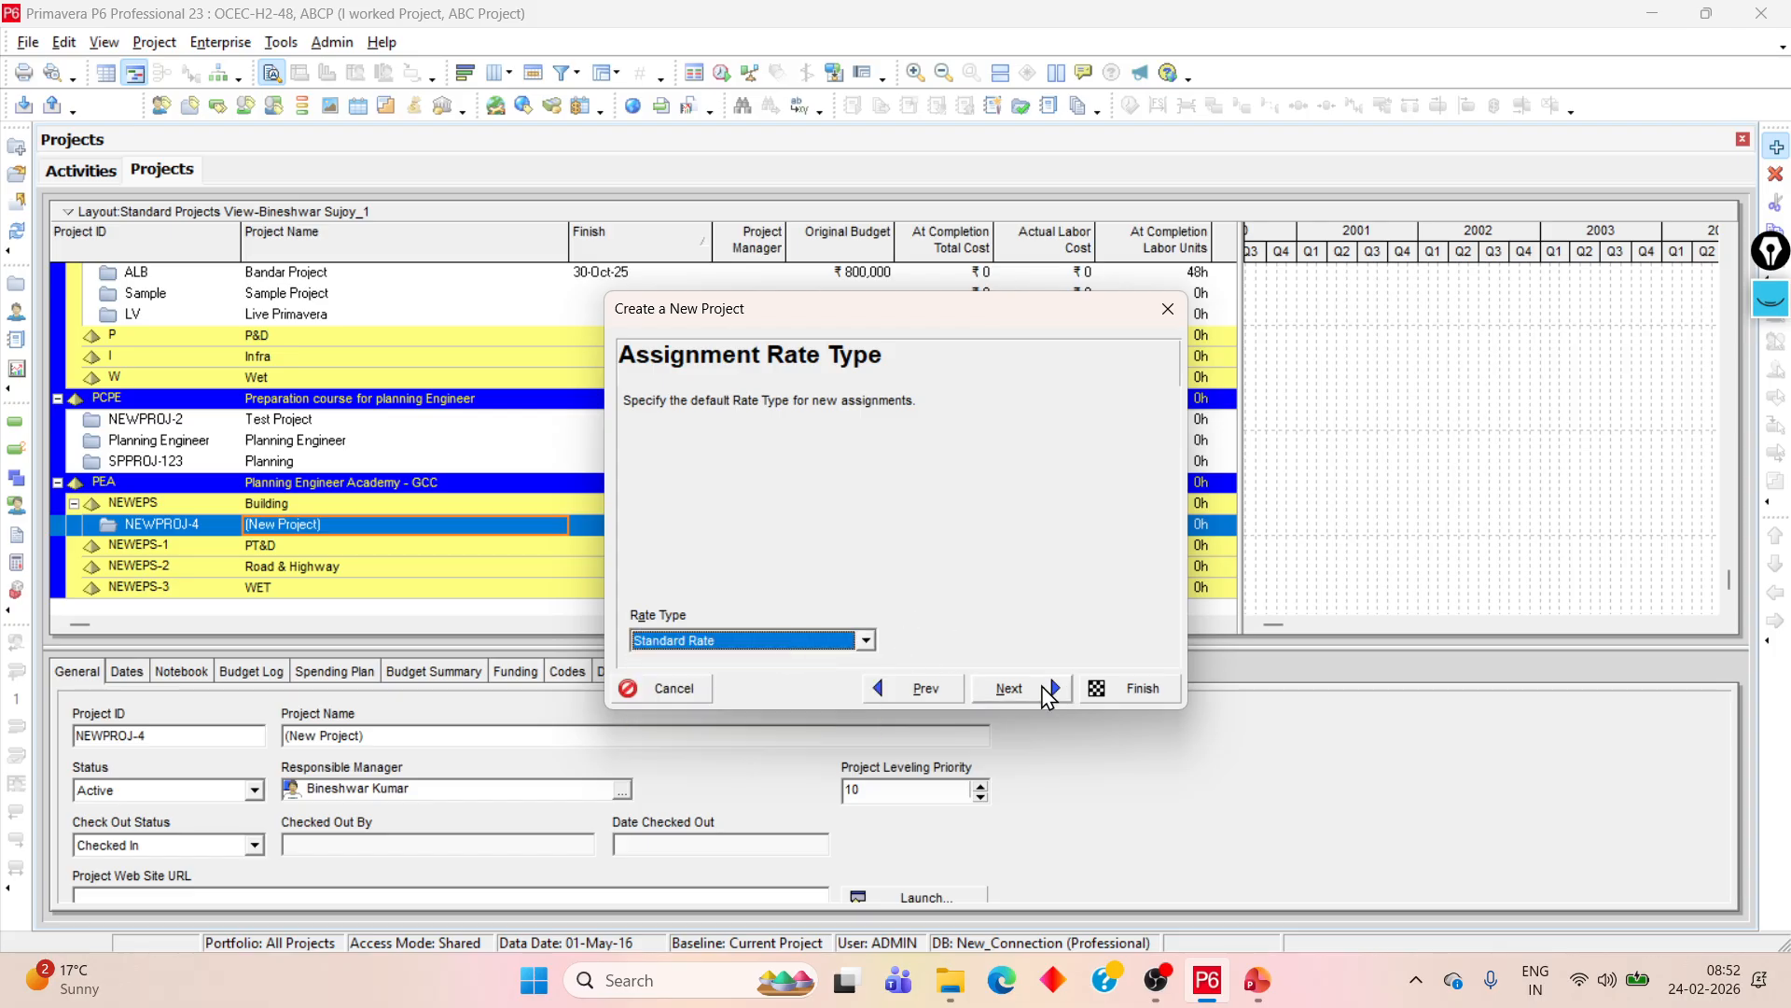
left_click(1047, 688)
left_click(1117, 690)
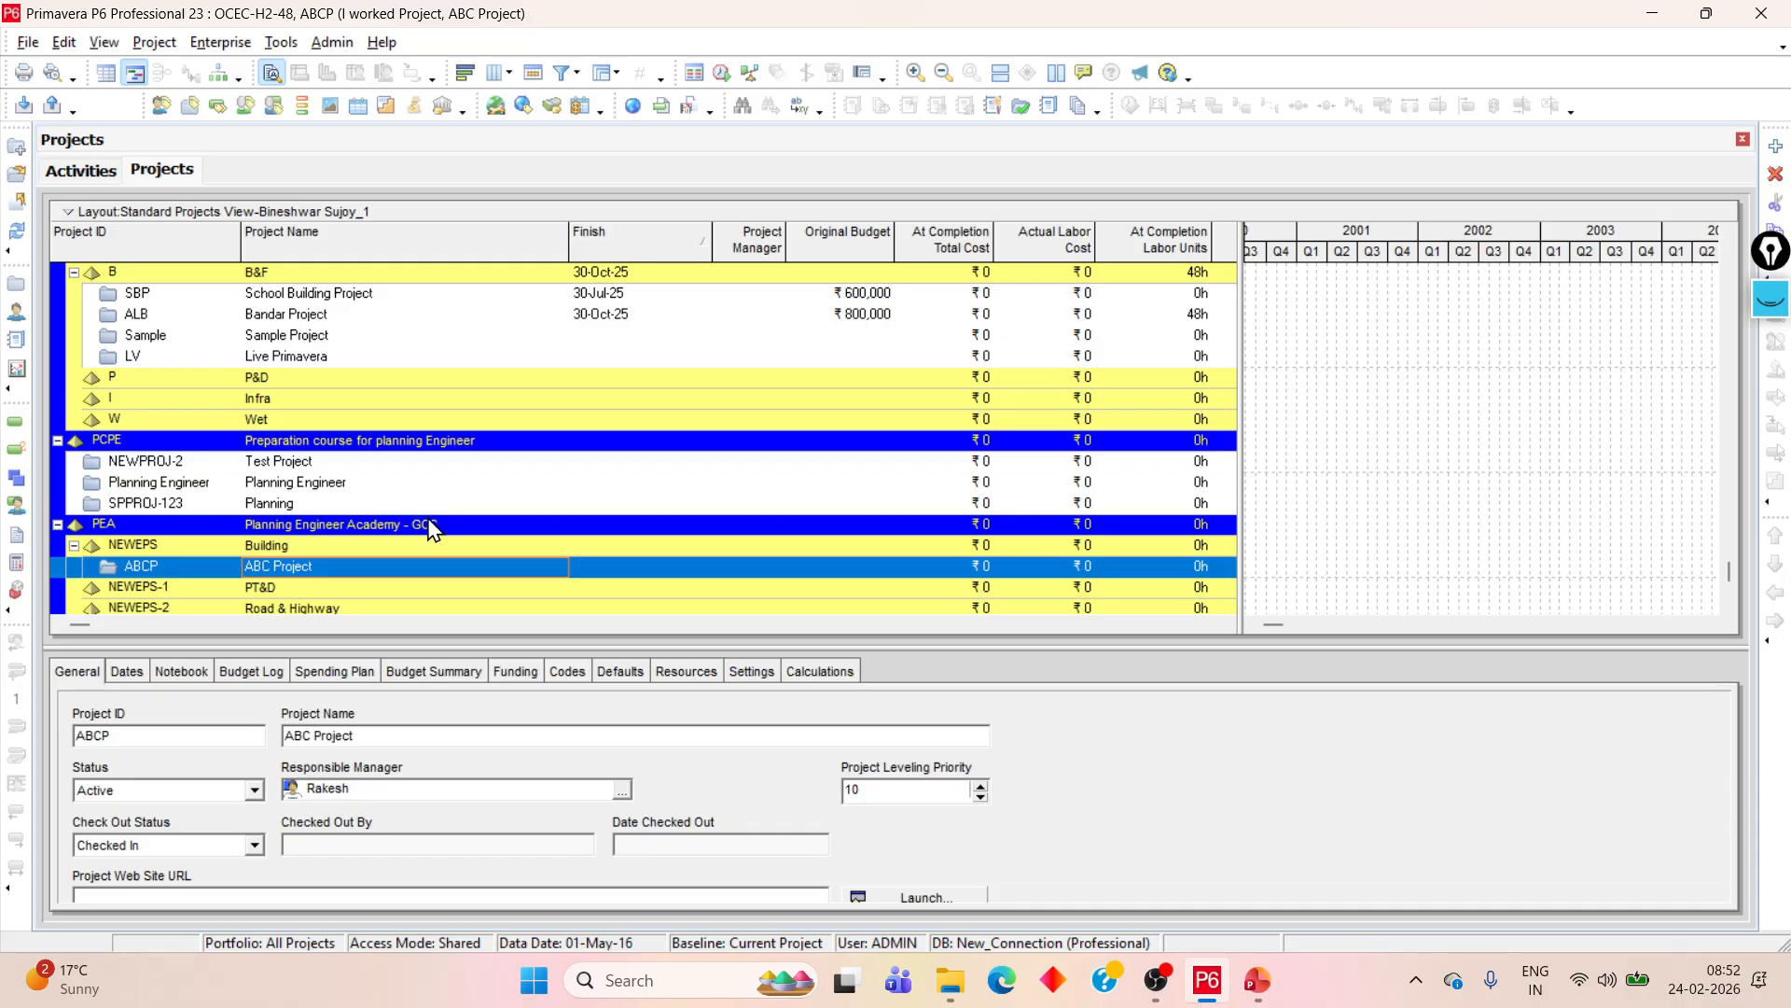
- Widen the Gantt chart area further and bring its timescale to the years 2024 to 2028
left_click_drag(1244, 563, 1136, 601)
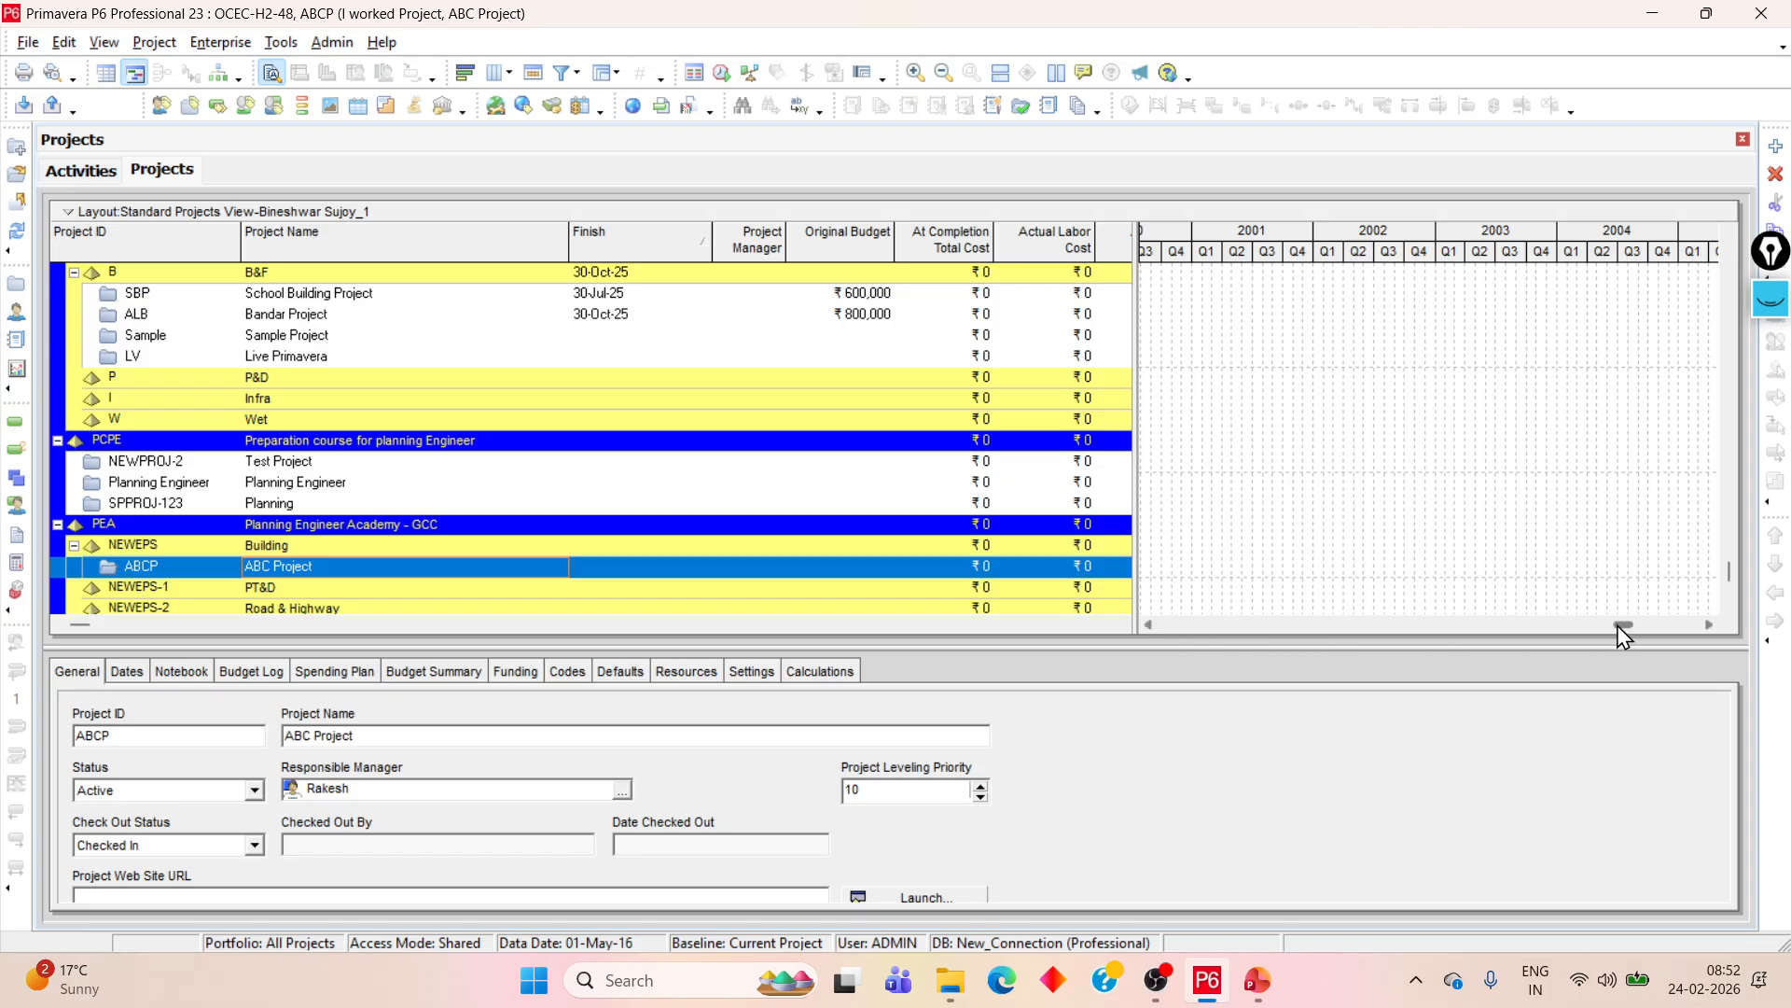
left_click(1711, 625)
left_click_drag(1711, 625, 1711, 625)
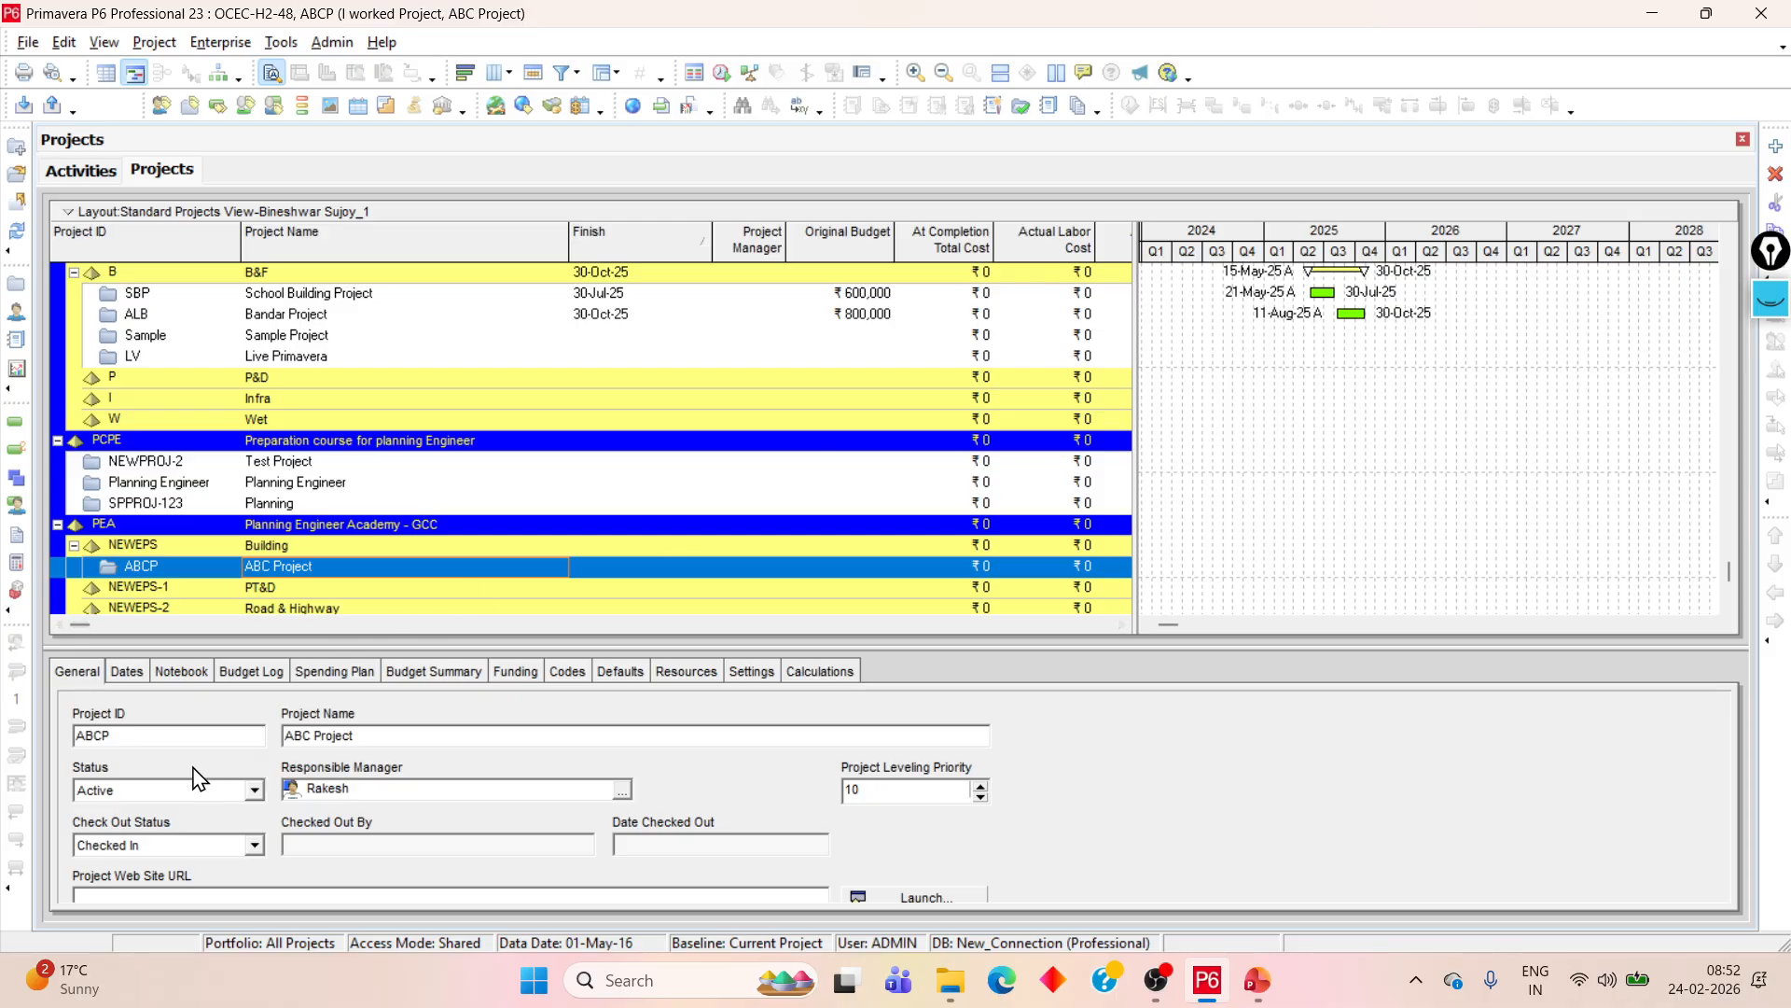
- Go through ABC Project's details, examining its dates, general information, budget log, resource settings and defaults for new activities
left_click(123, 672)
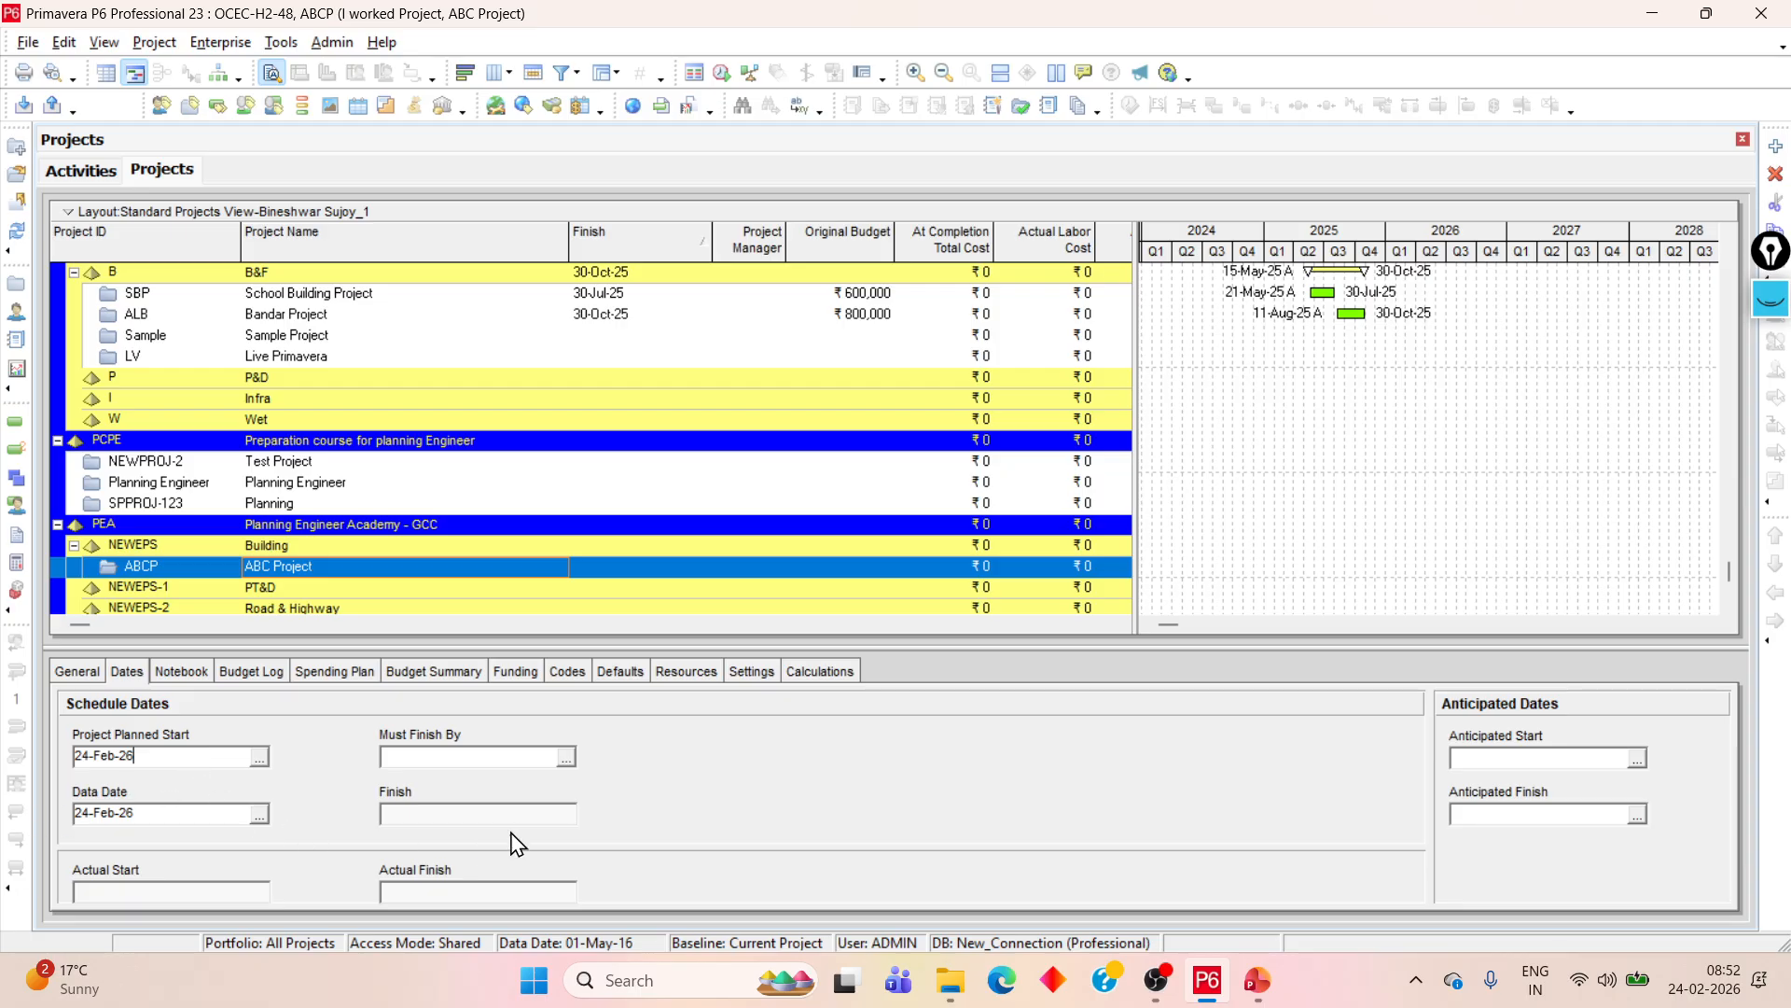
left_click(417, 813)
left_click(77, 674)
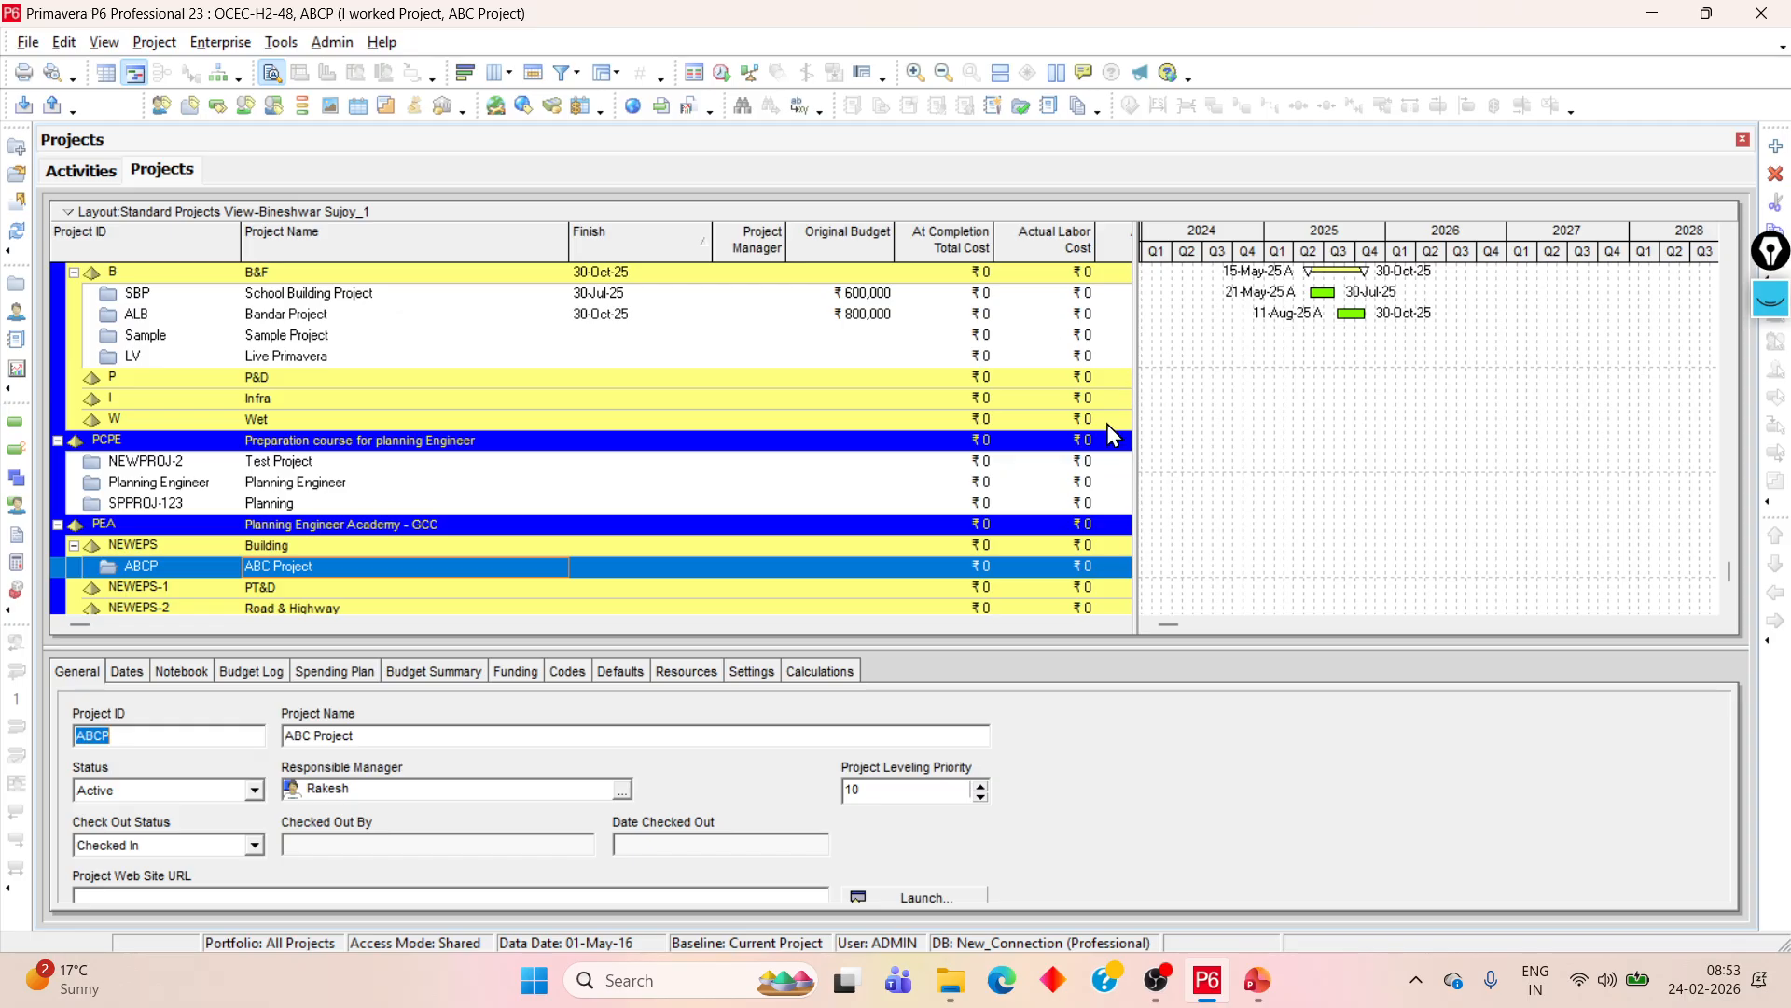
left_click(611, 568)
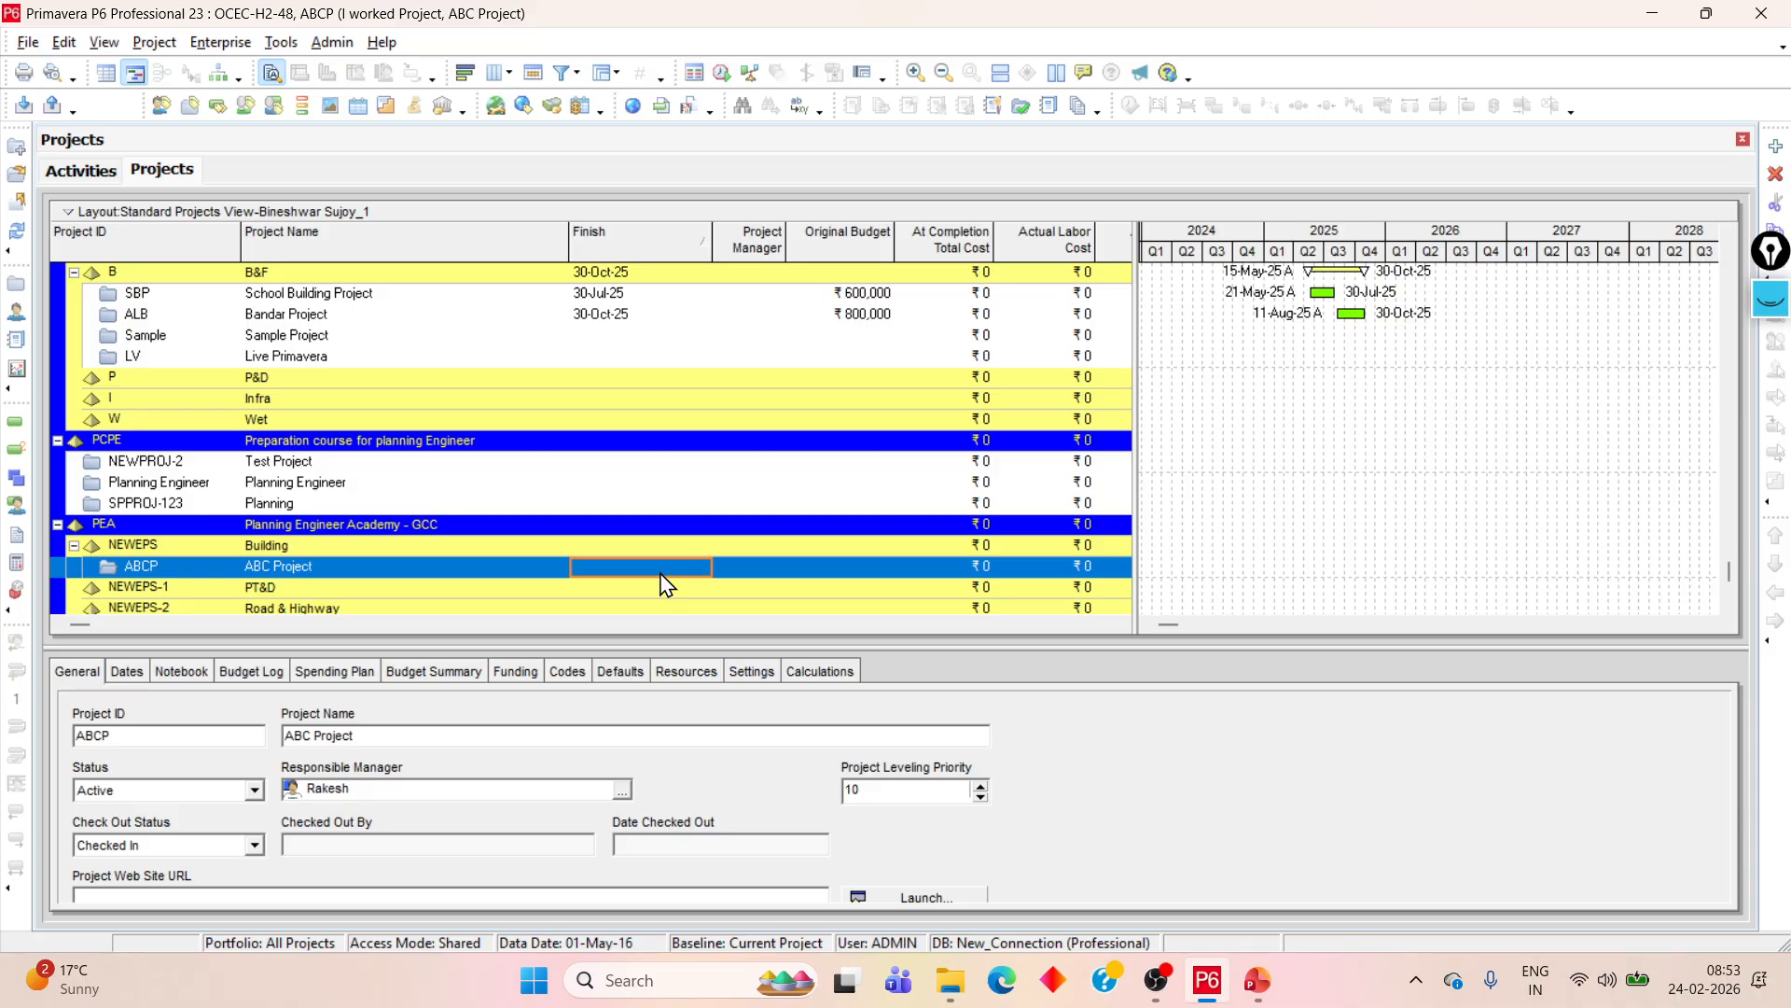
left_click(222, 672)
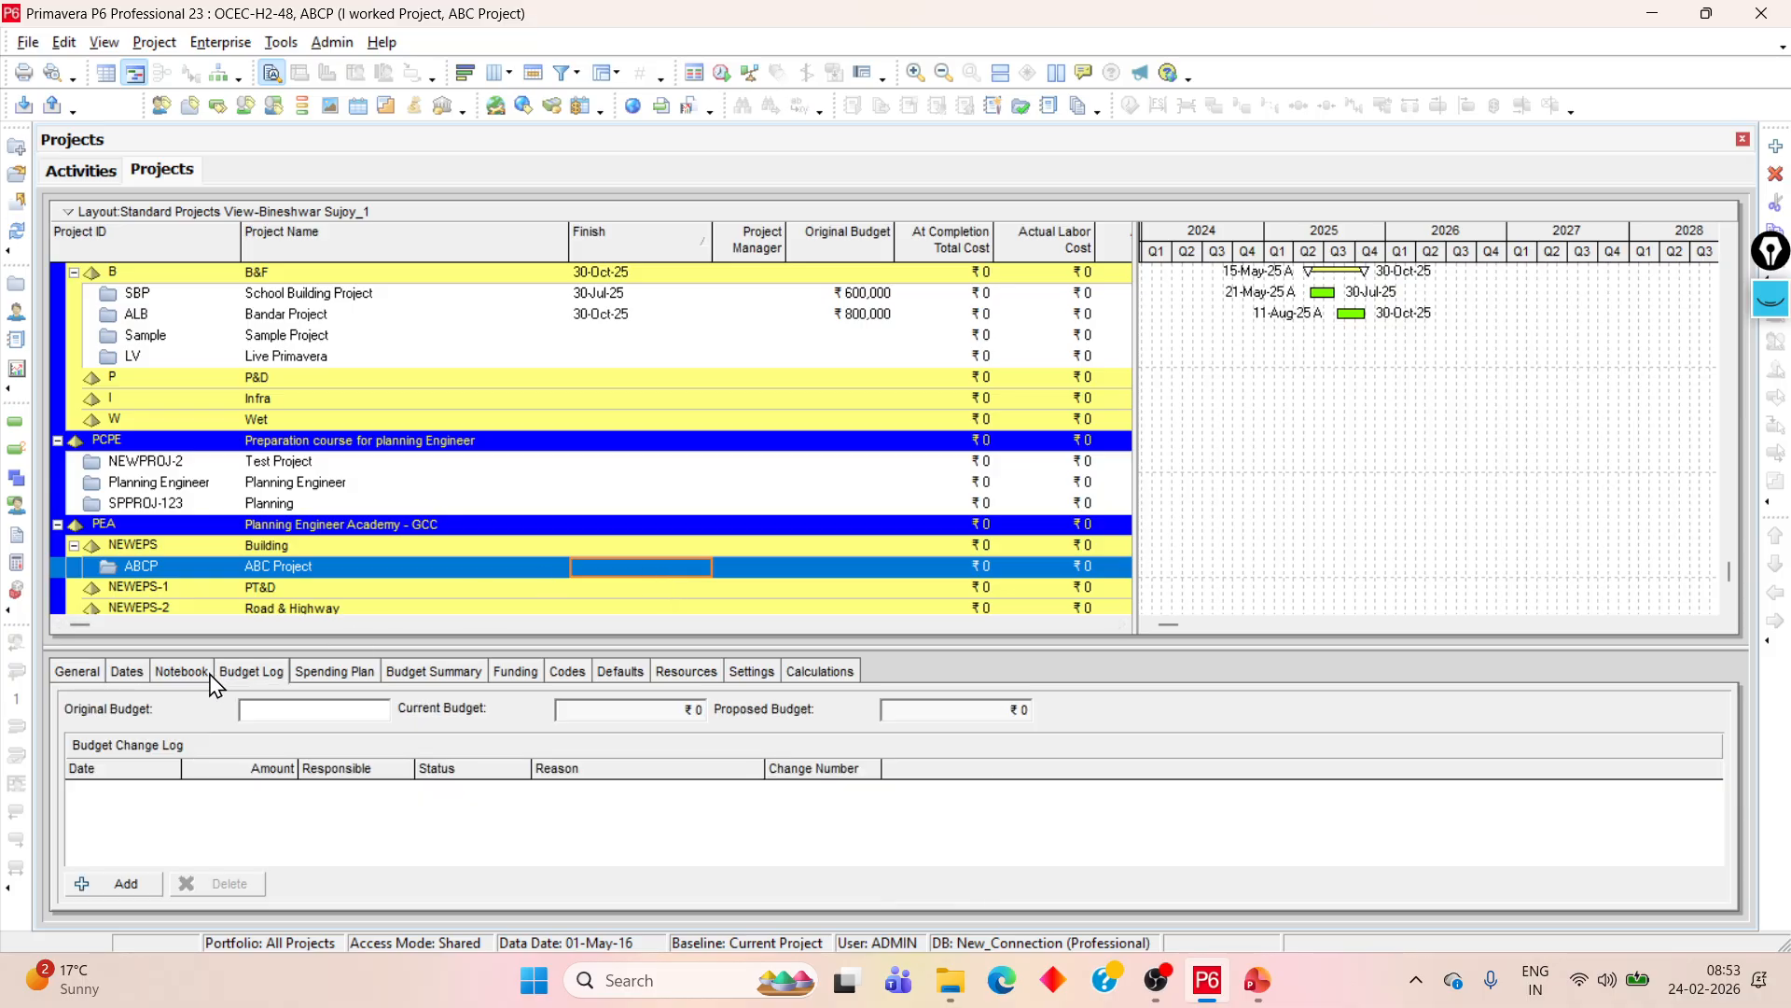
left_click(161, 673)
left_click(141, 672)
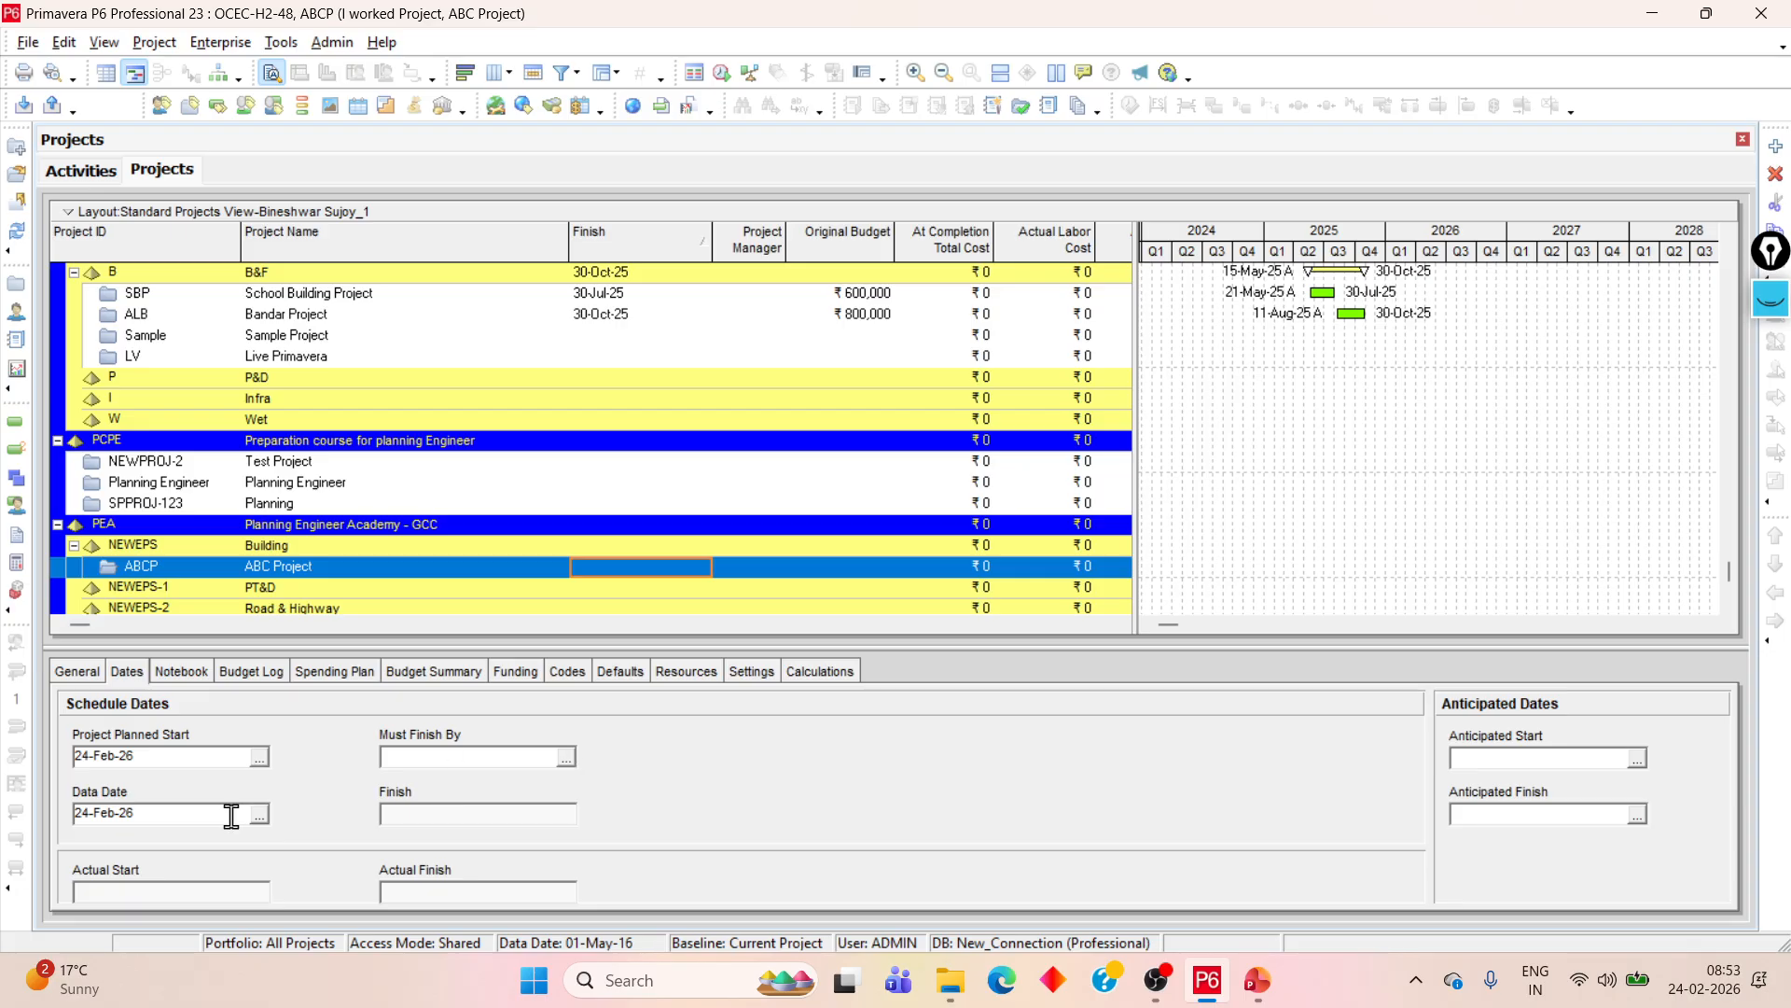
scroll(262, 834, "down", 1)
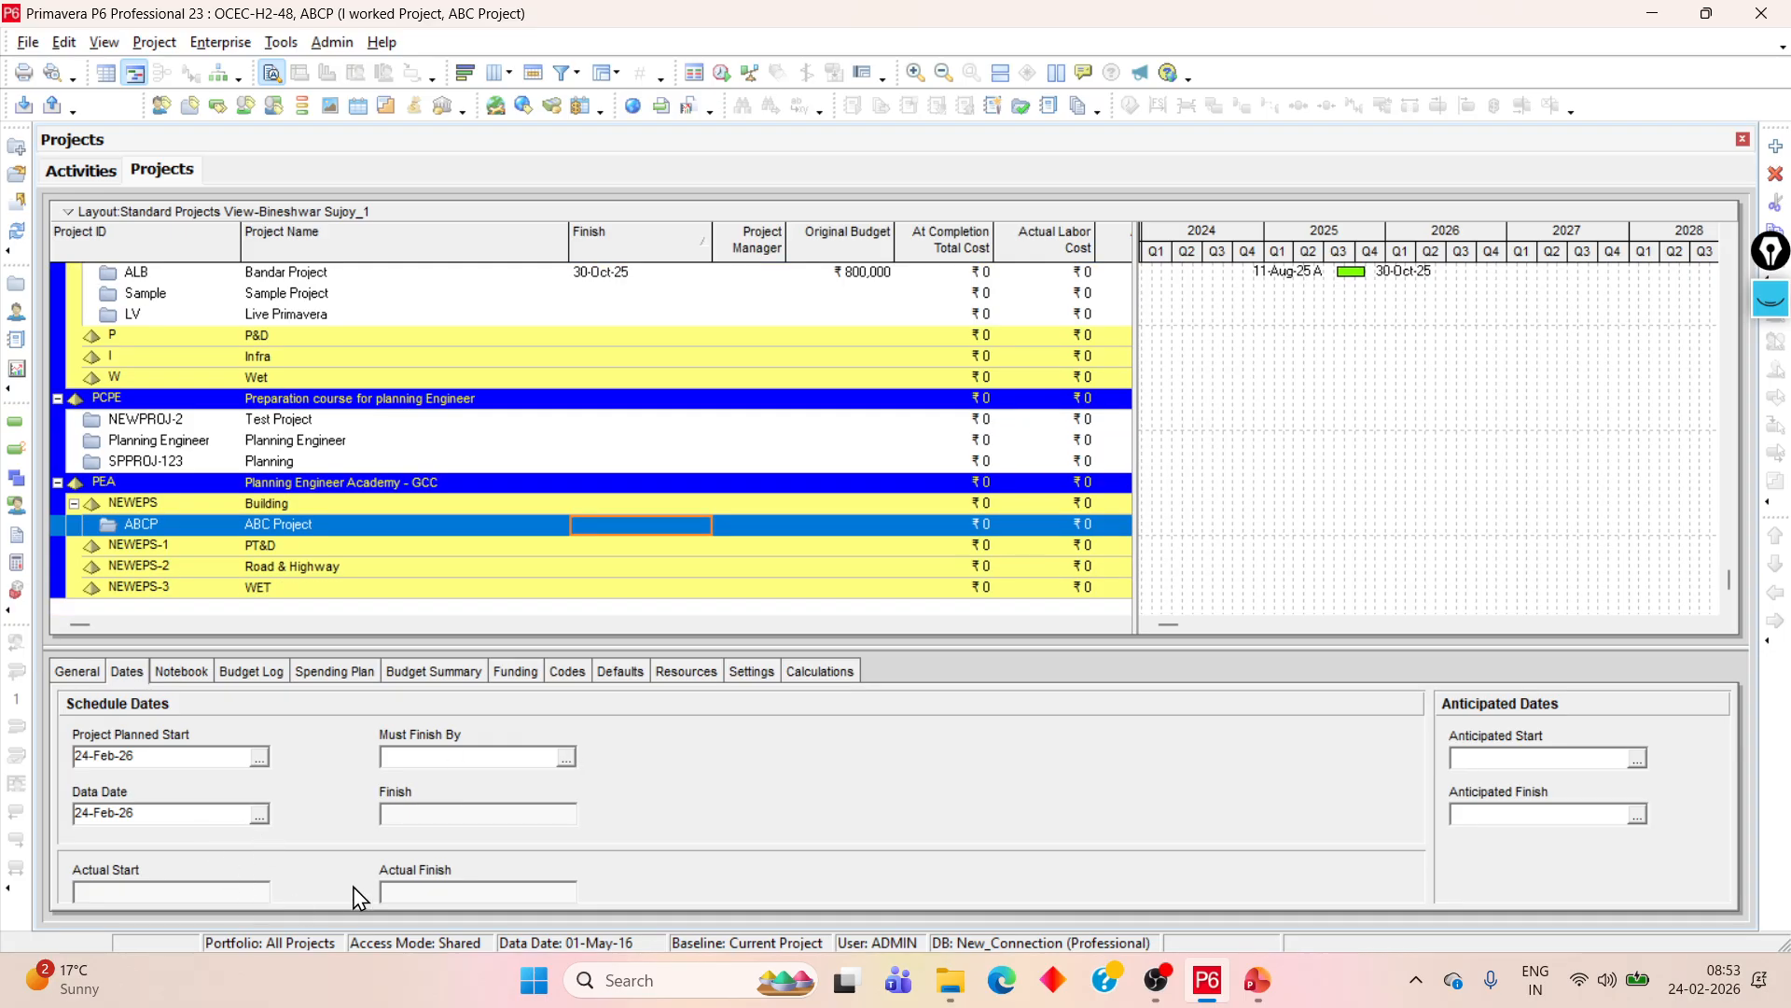
scroll(315, 815, "up", 1)
left_click(692, 673)
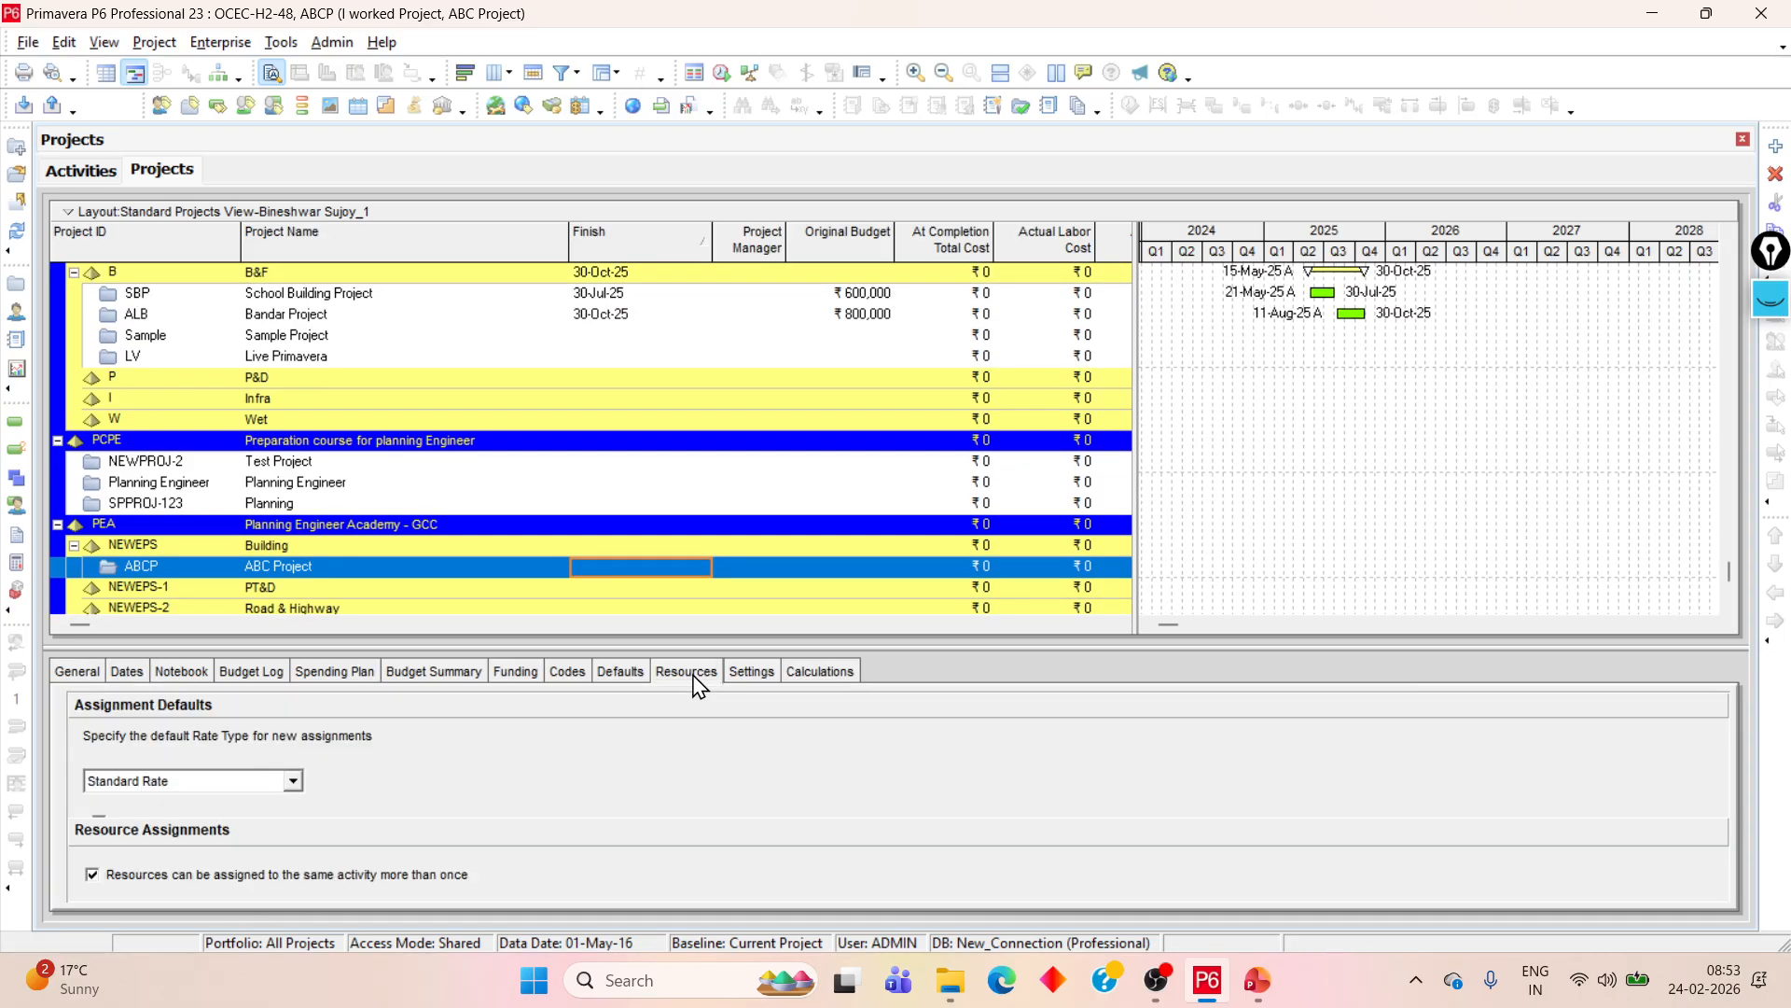
left_click(630, 677)
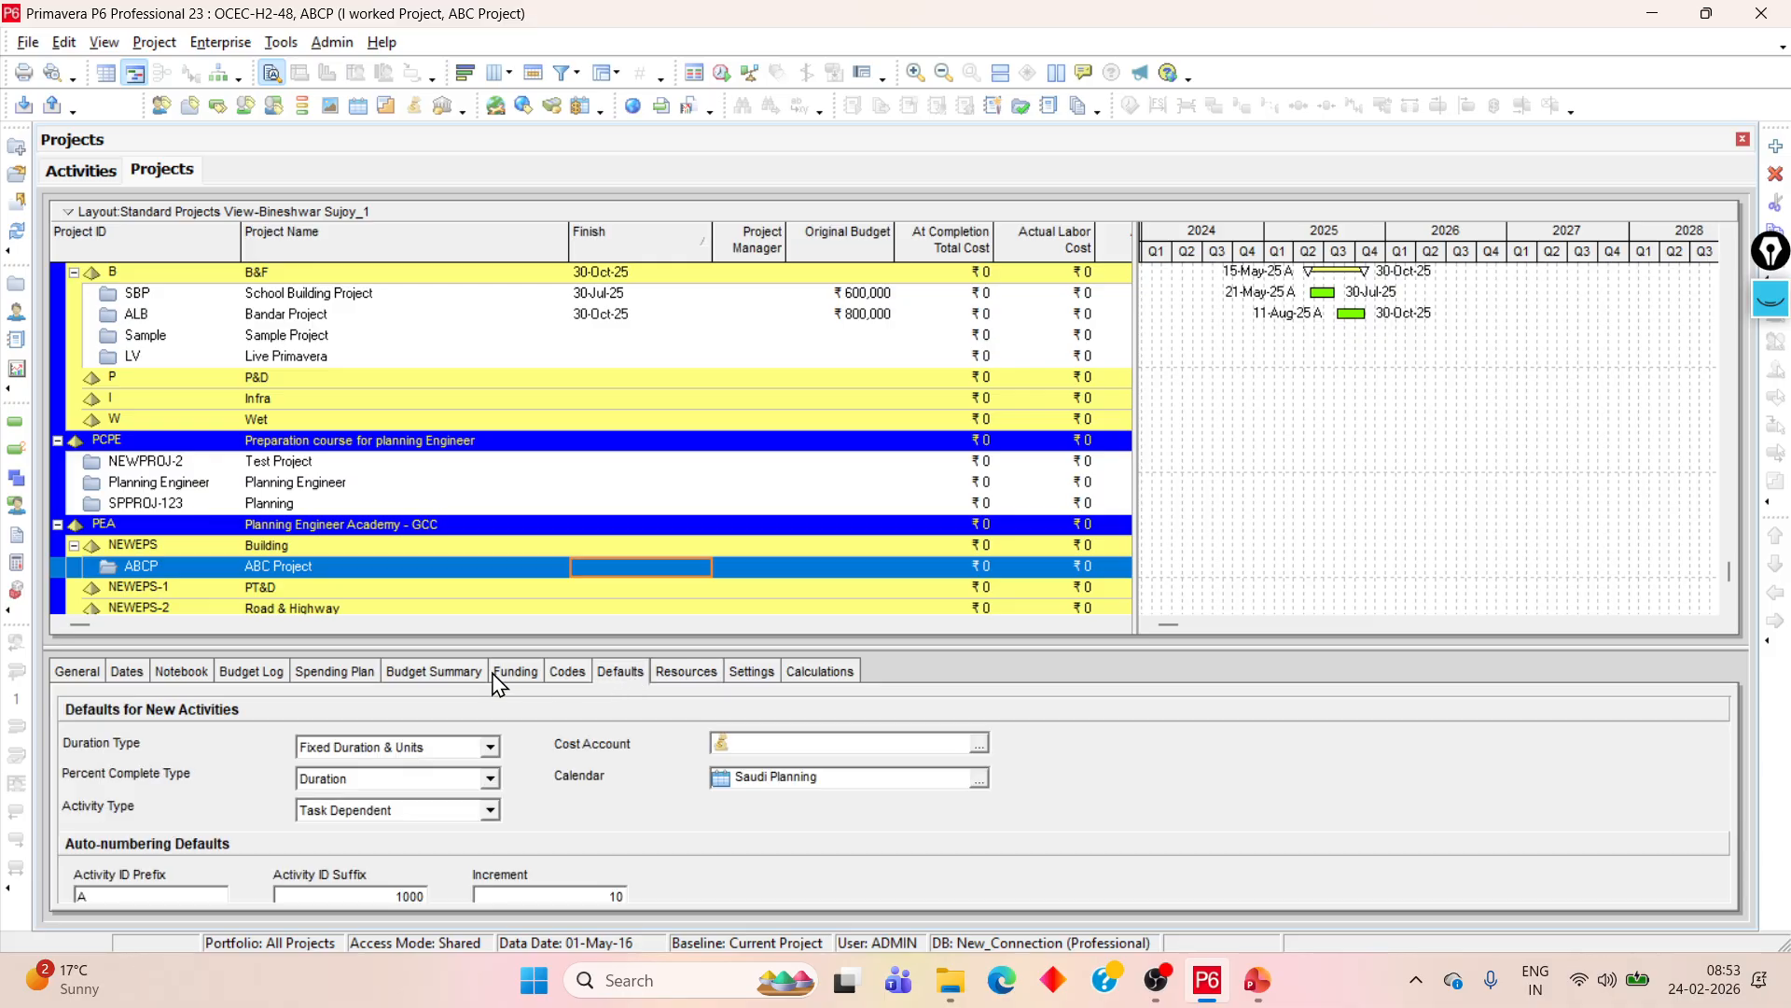
- Examine ABC Project's budget summary, spending plan, budget log, notebook and schedule dates, and compare them with Bandar Project's dates
left_click(434, 676)
left_click(334, 676)
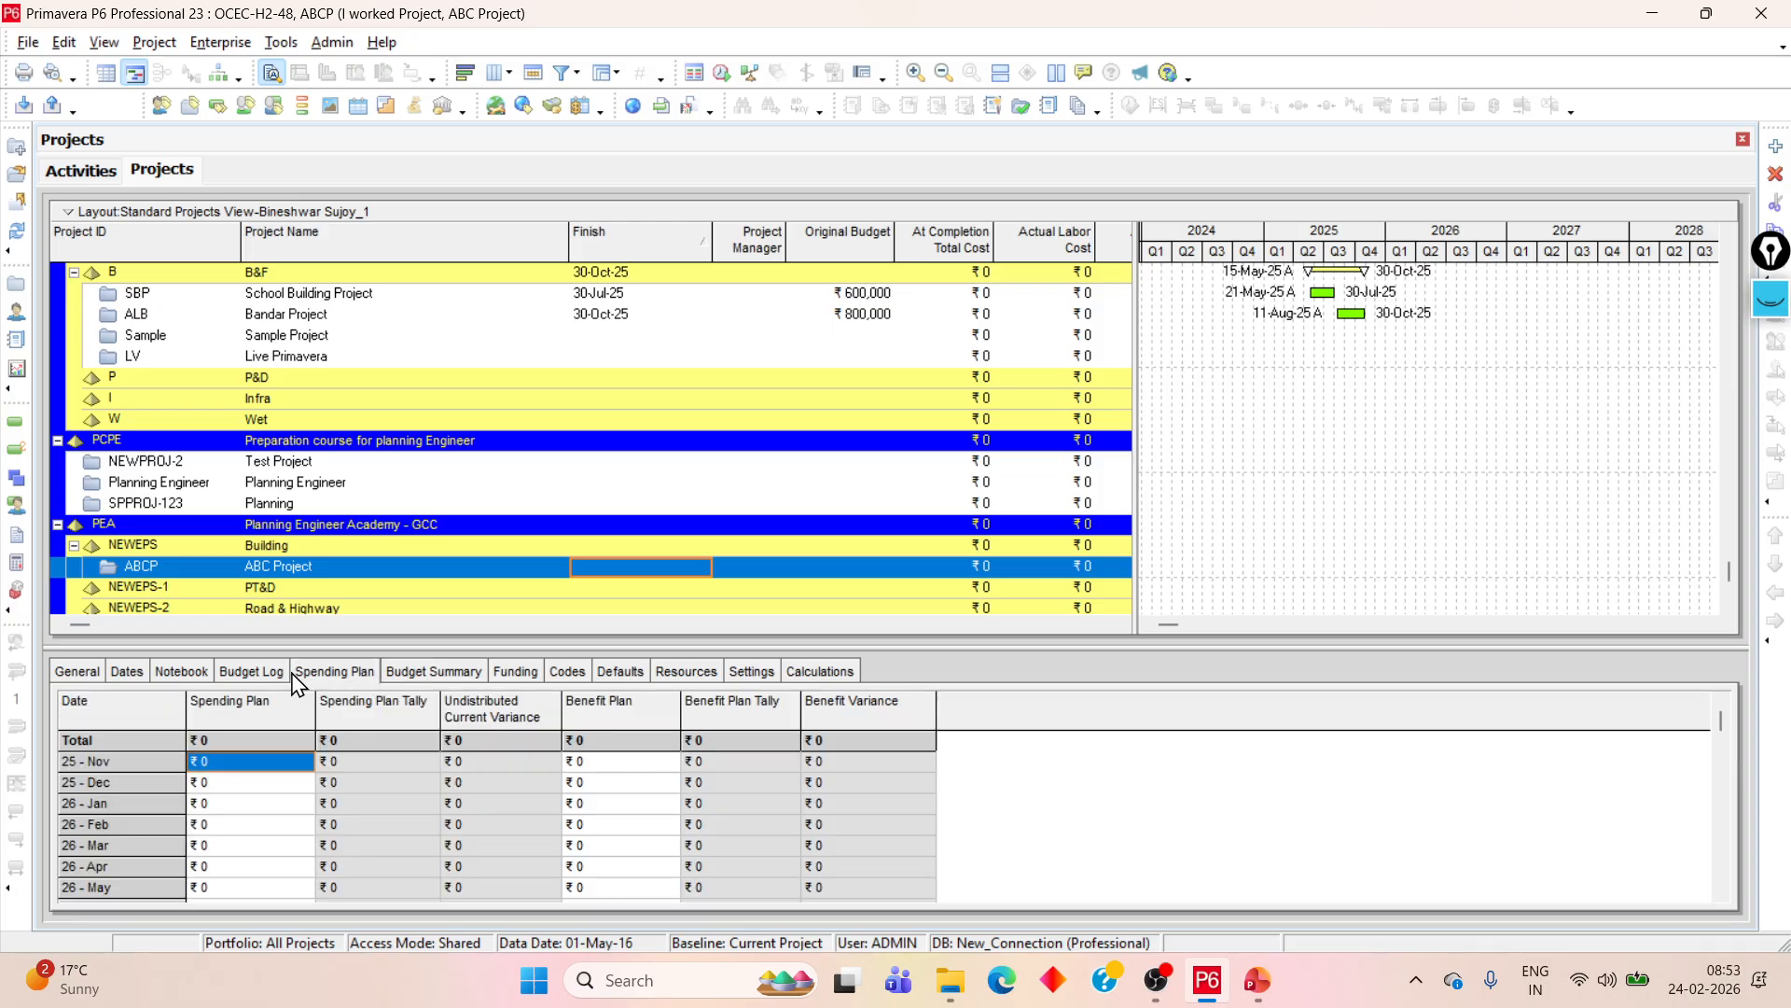
left_click(251, 677)
left_click(172, 680)
left_click(127, 673)
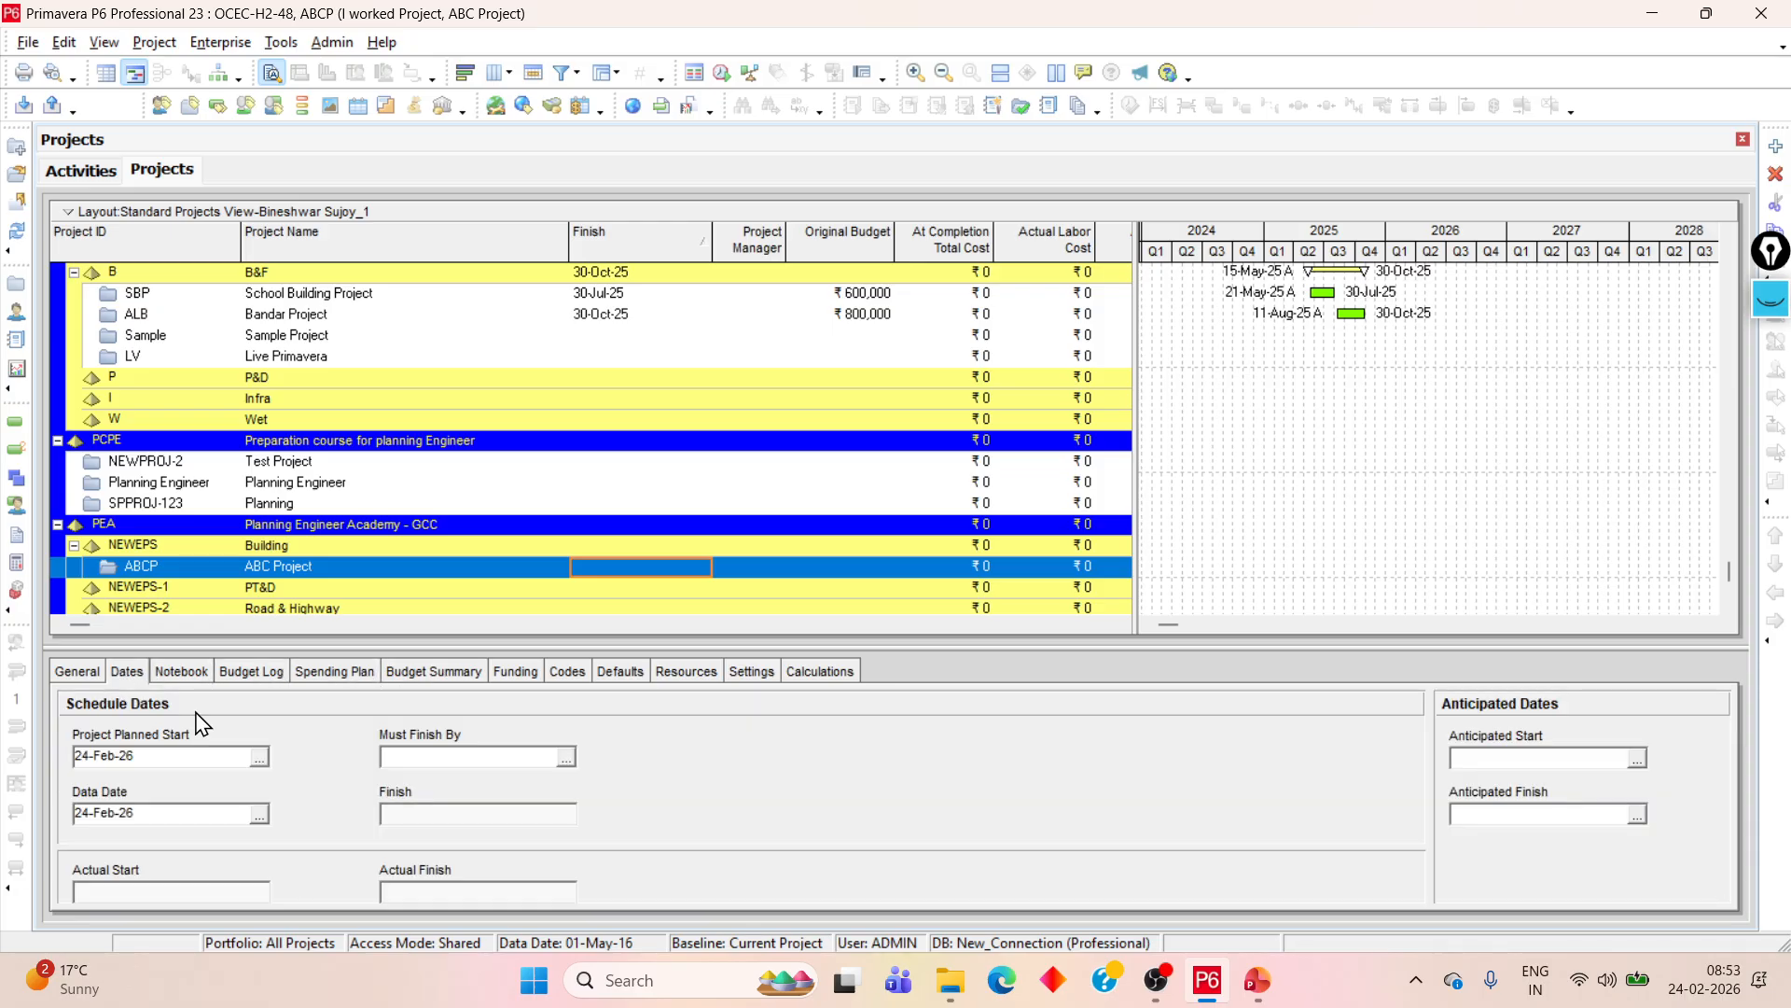
left_click(485, 817)
left_click(143, 887)
left_click(818, 318)
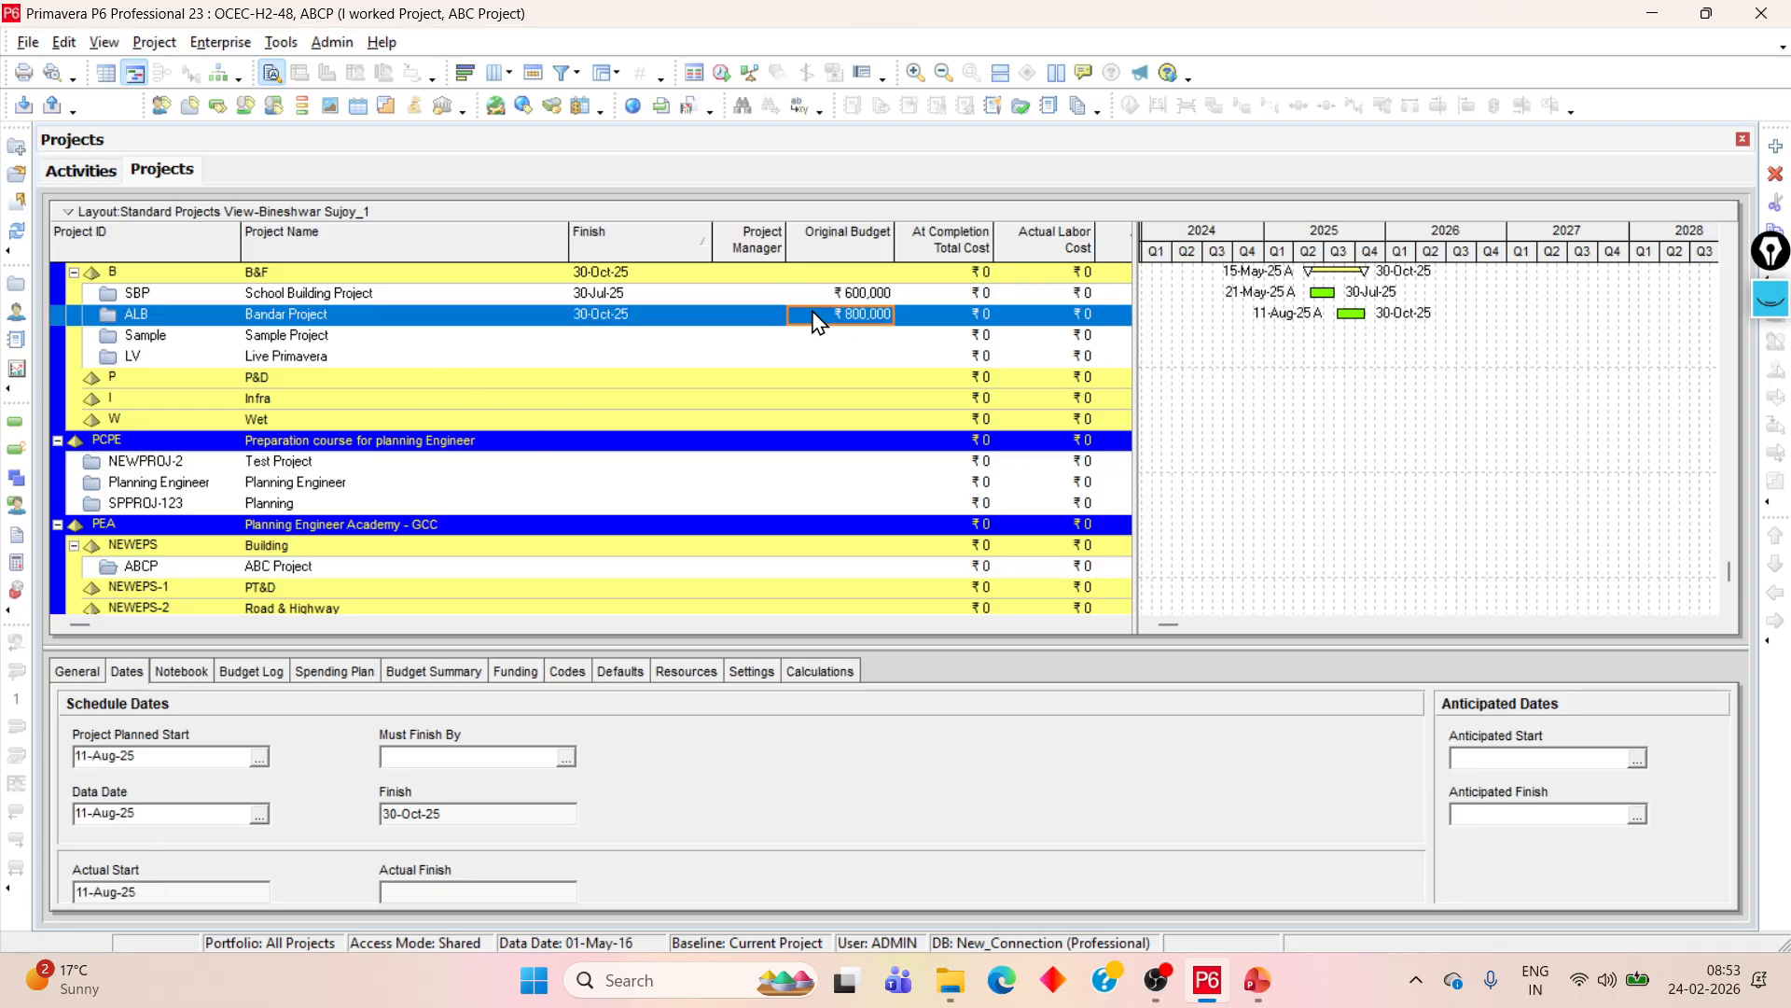
scroll(793, 364, "up", 2)
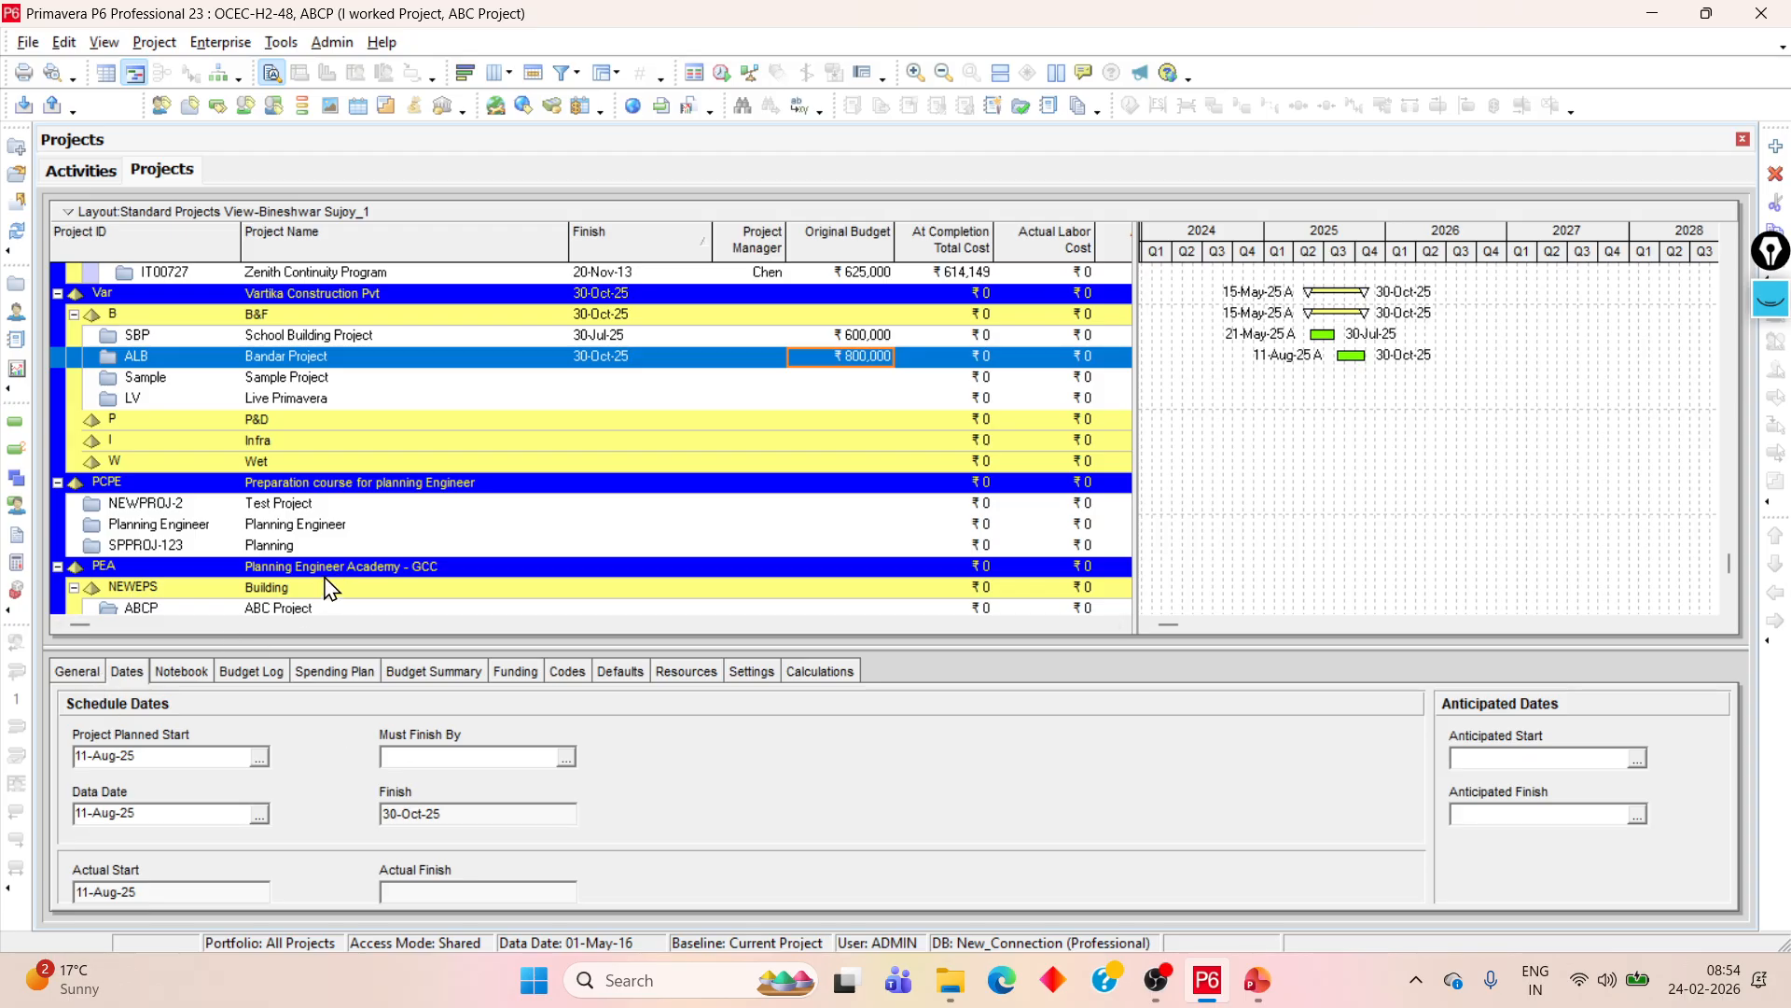
- Show the activities of the open projects and inspect the general details of the Start of Mobilization activity
left_click(96, 172)
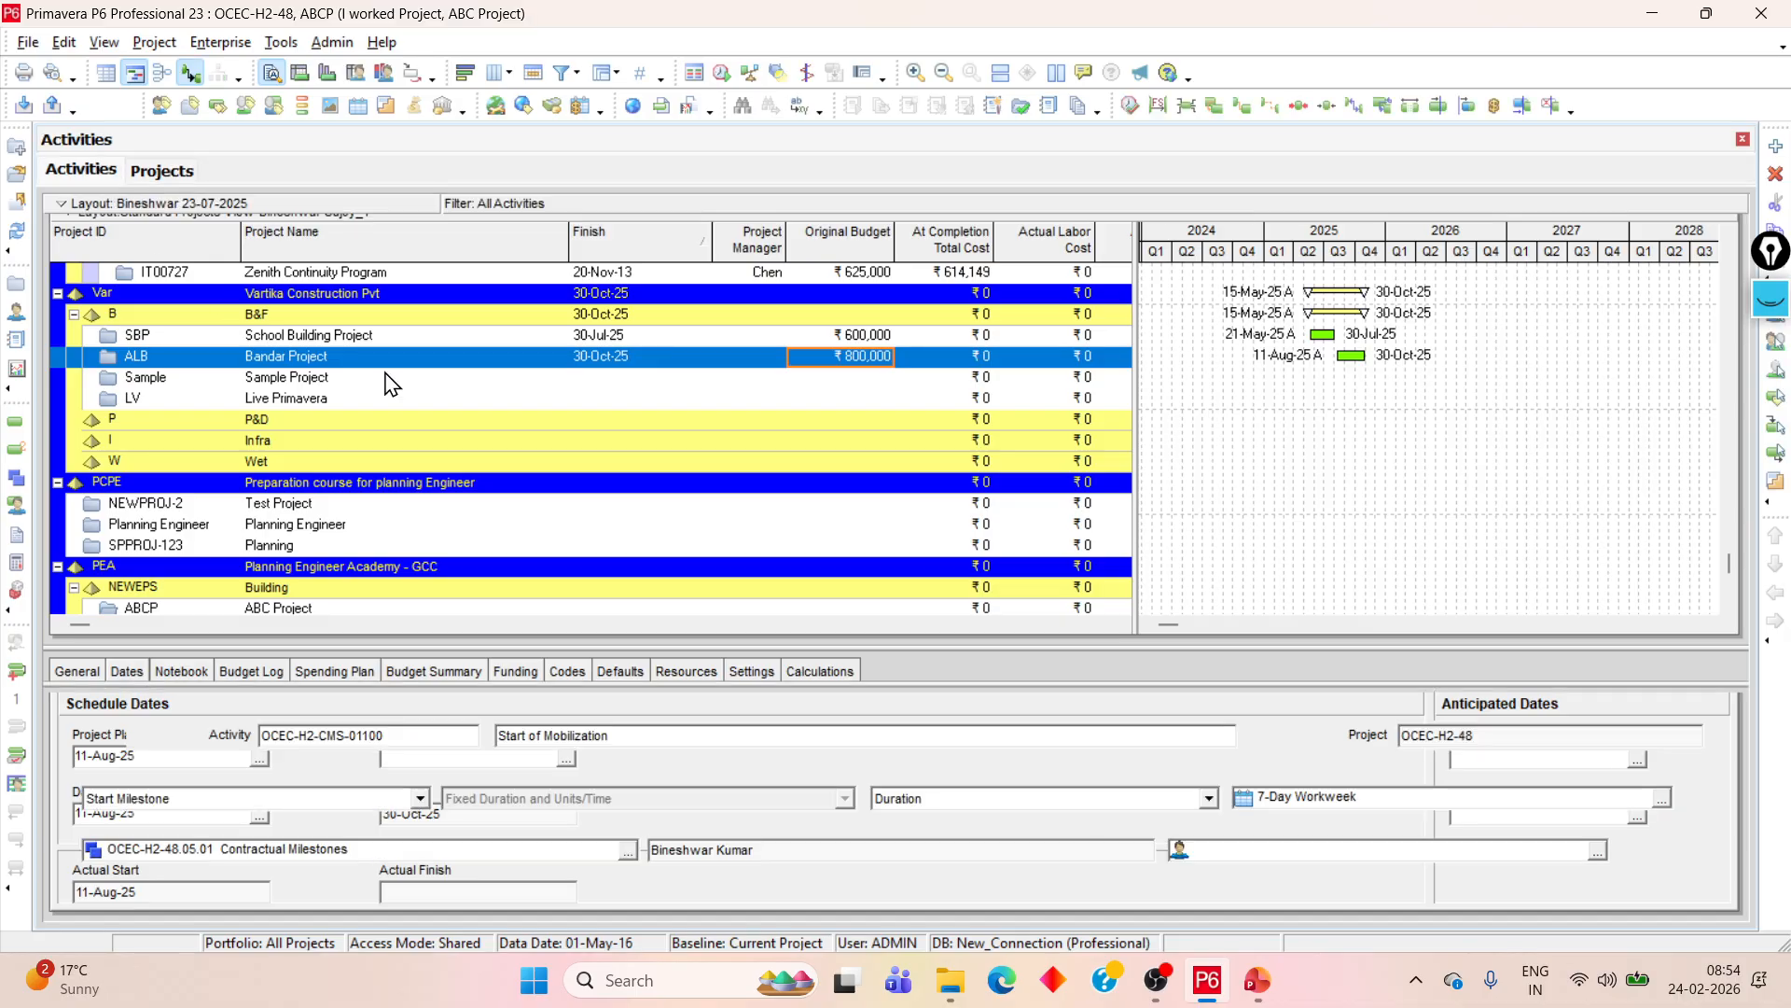
left_click(423, 626)
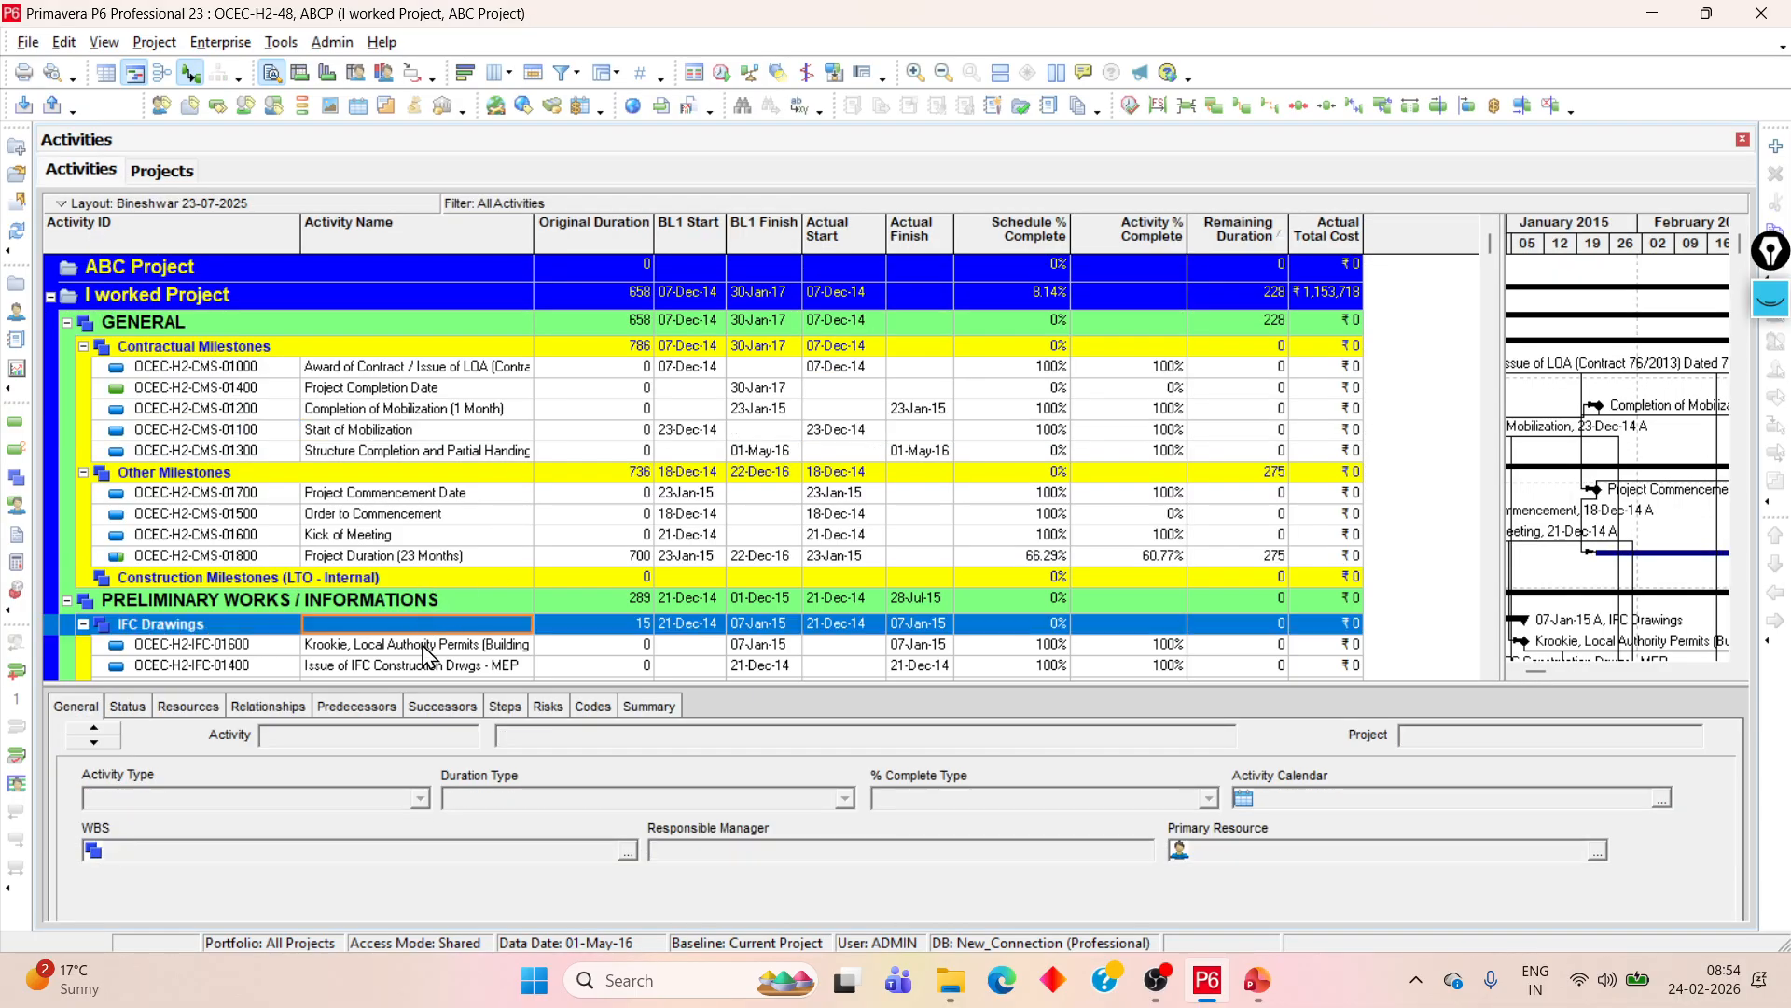
left_click(366, 431)
left_click(180, 173)
left_click(73, 173)
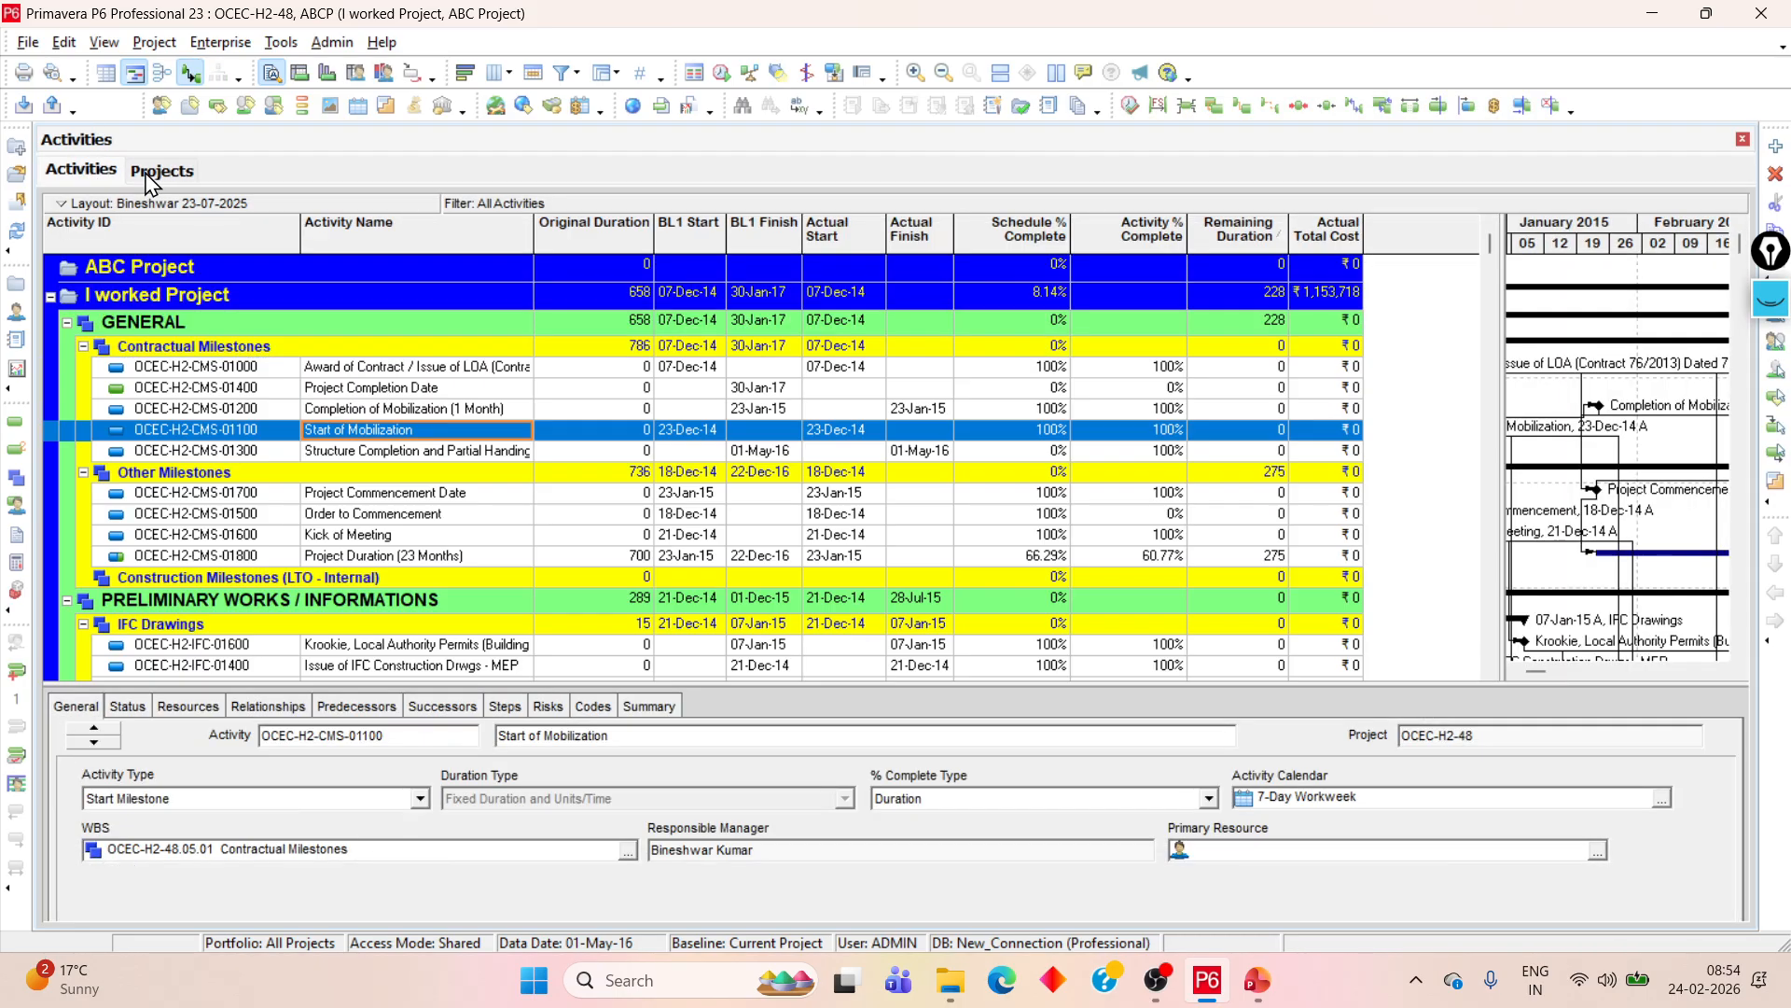
- Return to the project list and look through the EPS elements and their projects from start to end
left_click(144, 172)
scroll(369, 504, "down", 3)
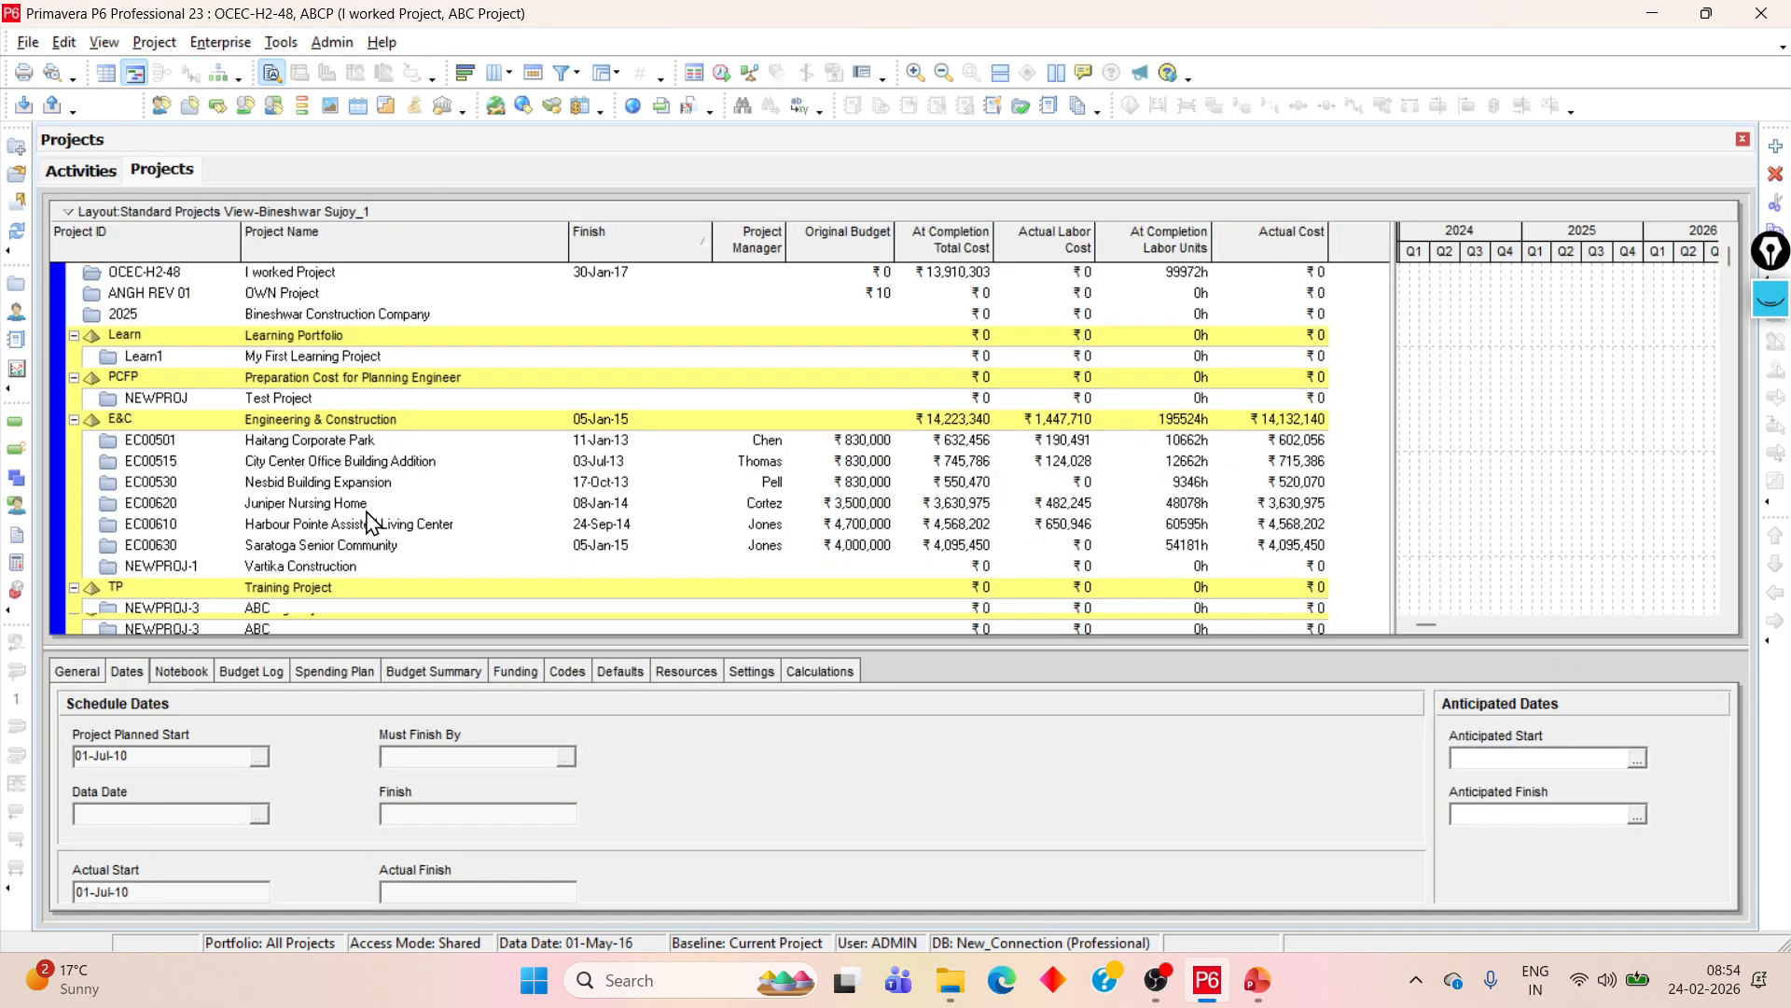
scroll(373, 528, "down", 12)
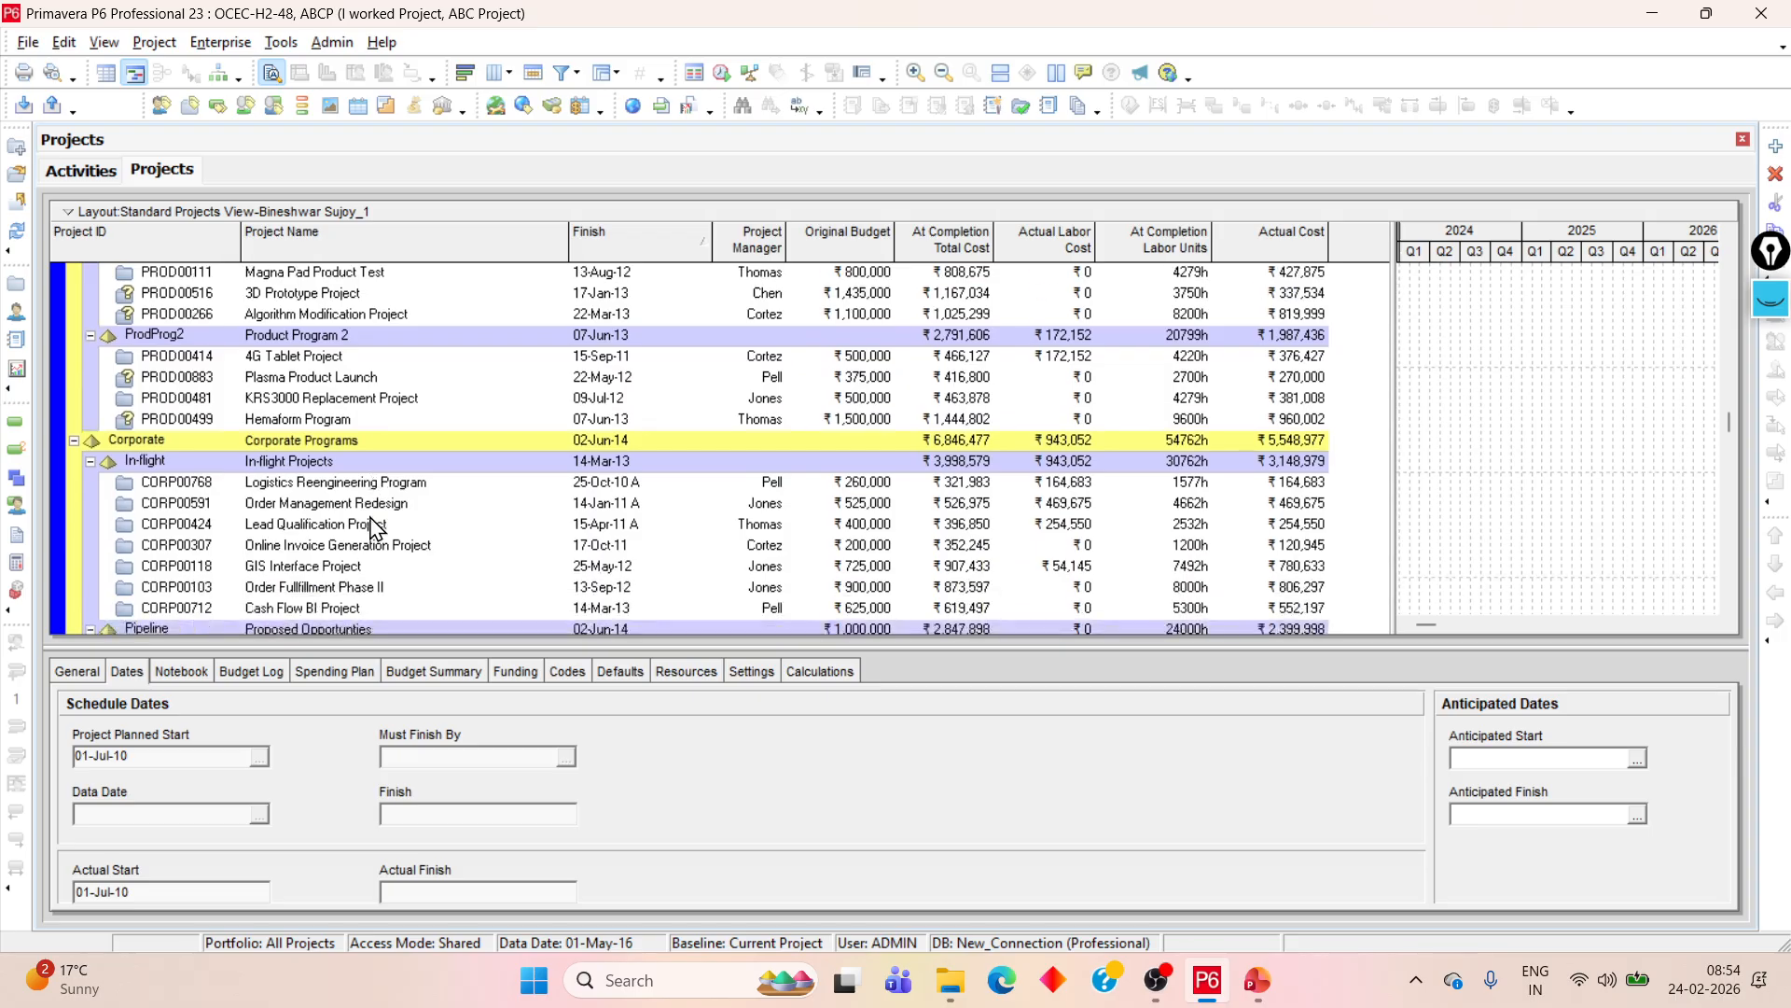
scroll(373, 527, "down", 10)
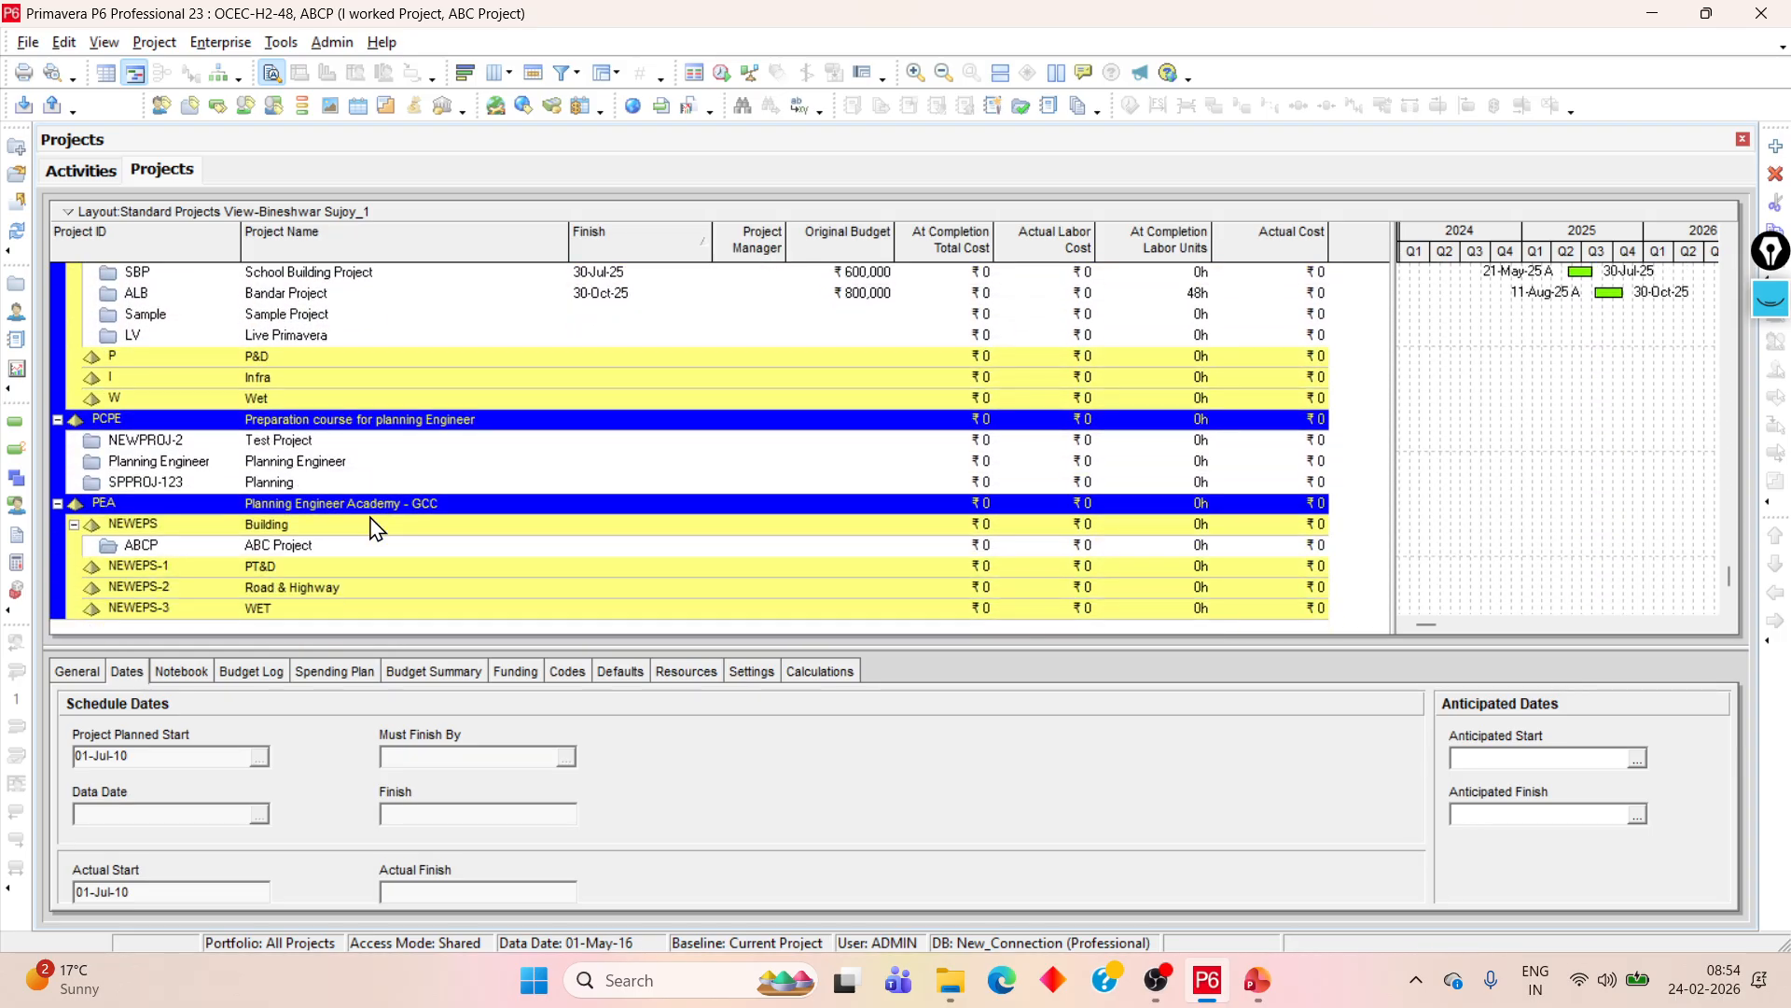
scroll(373, 527, "up", 3)
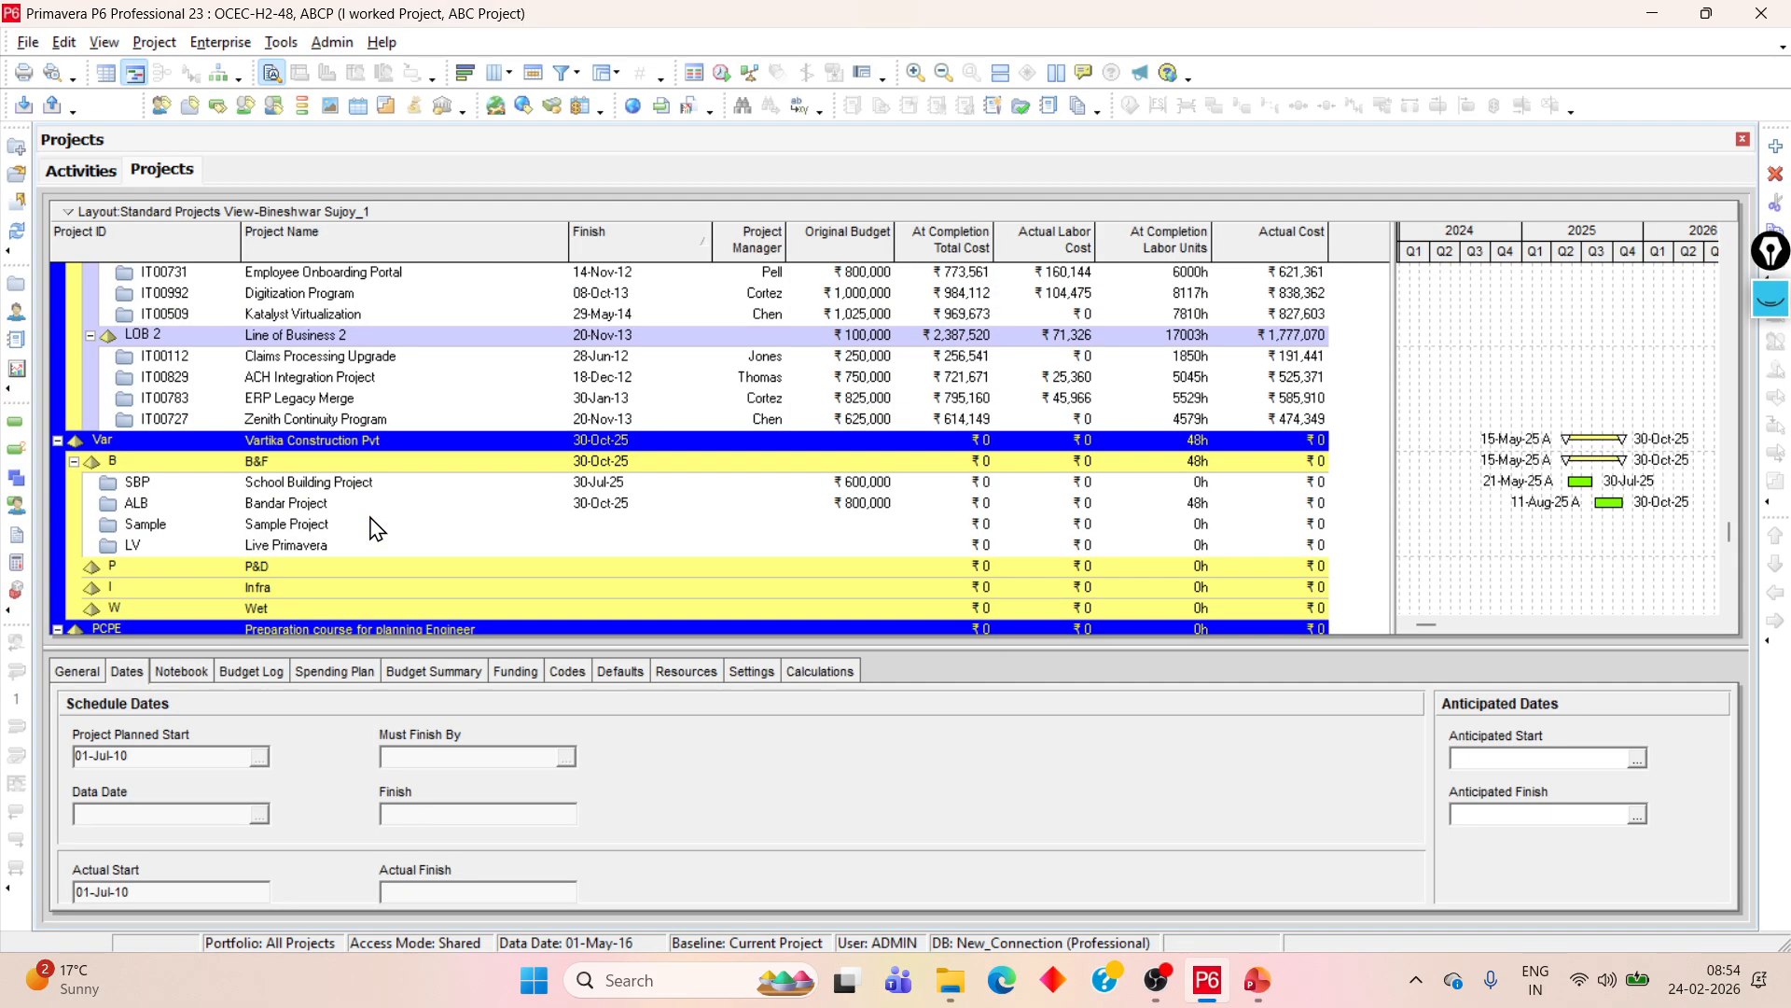
scroll(374, 527, "up", 5)
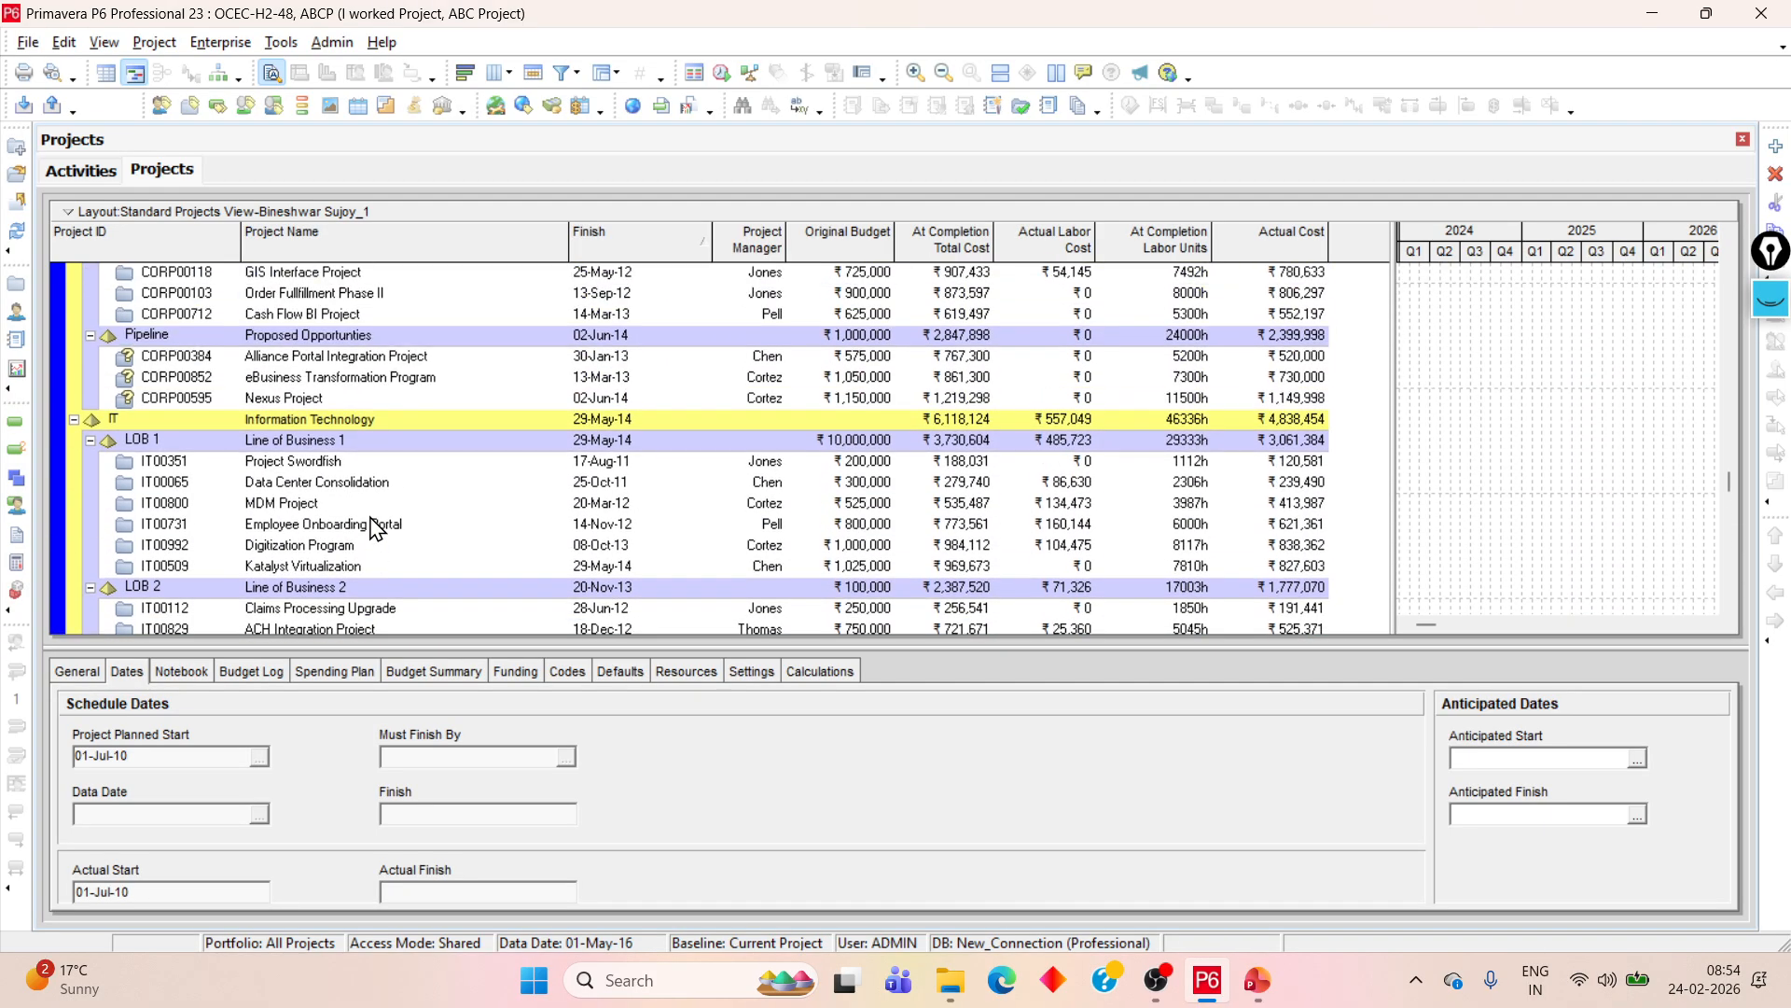
scroll(374, 528, "up", 10)
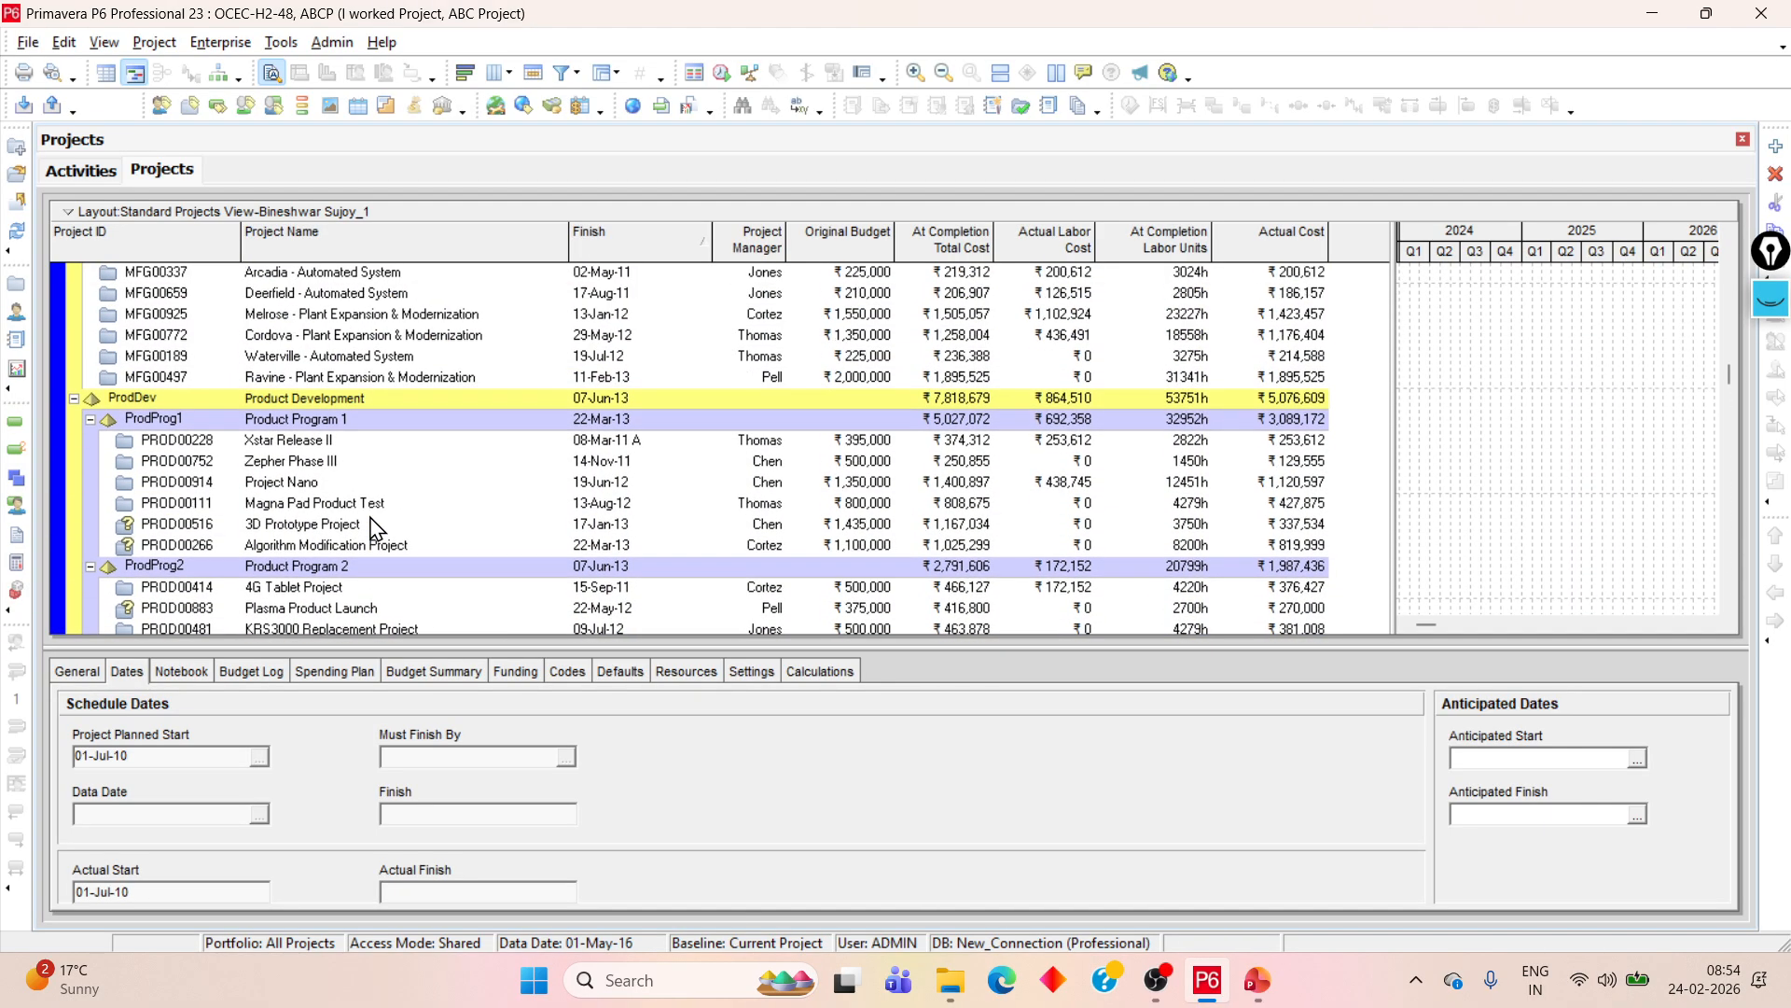
scroll(373, 527, "up", 2)
scroll(373, 527, "down", 10)
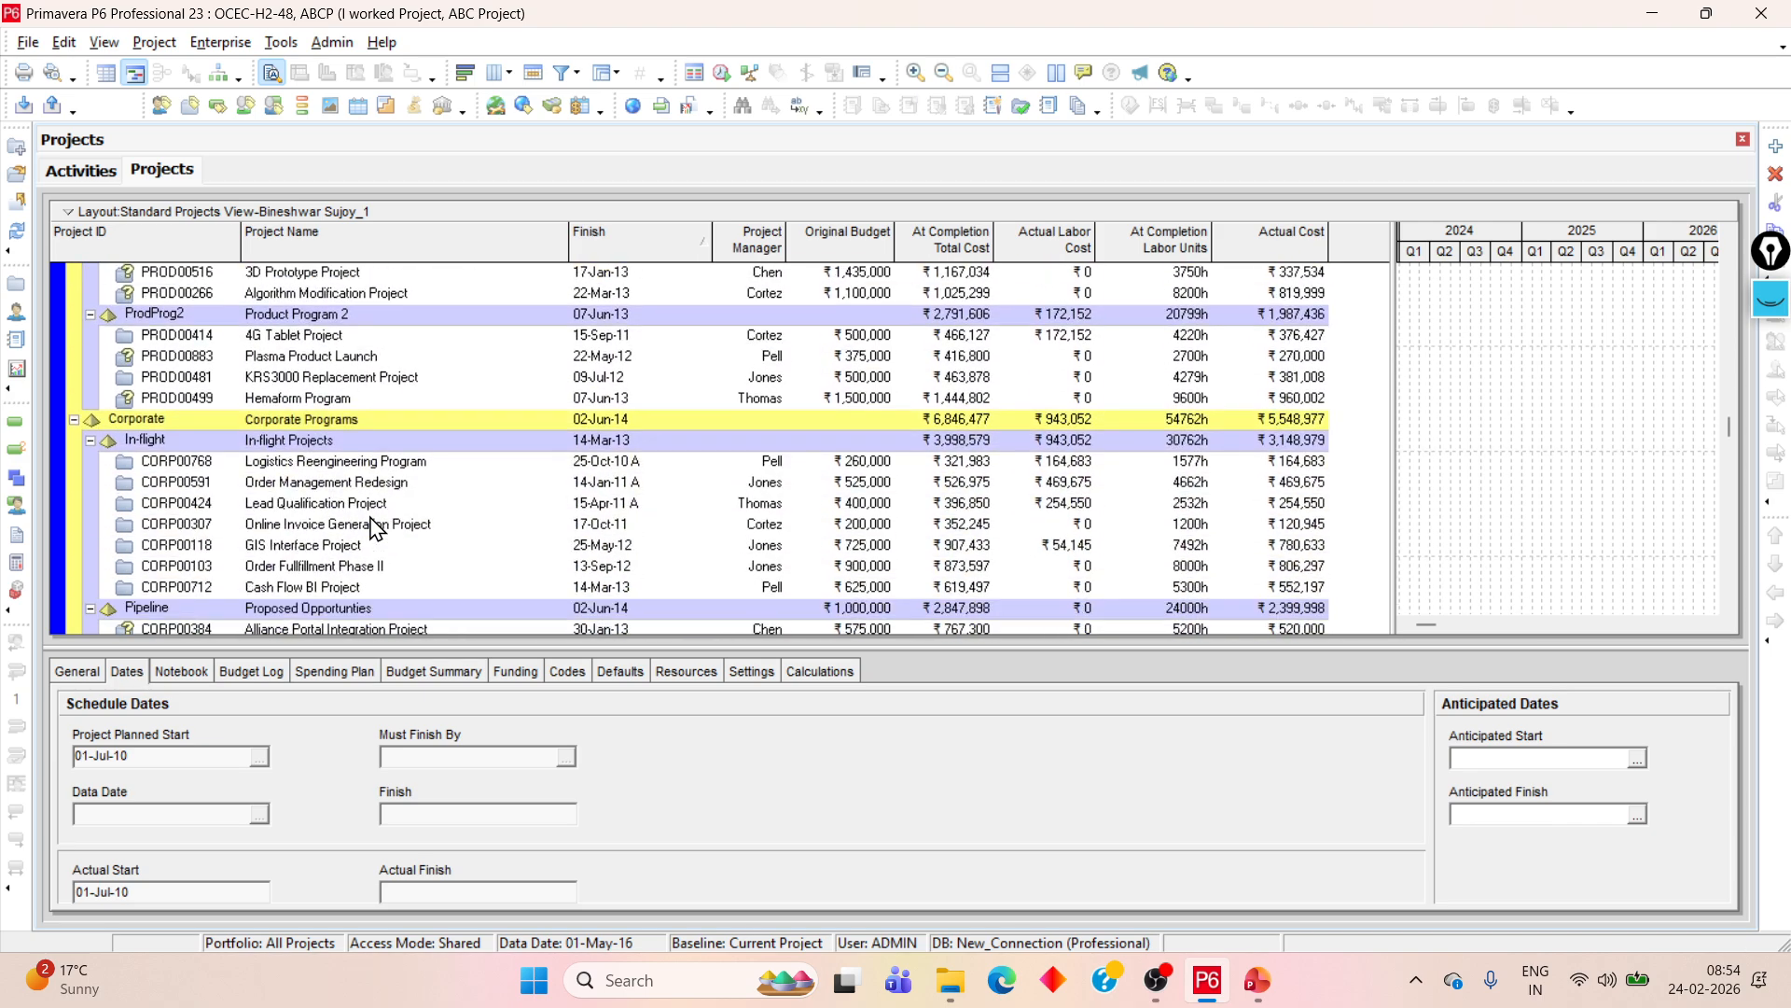
scroll(373, 527, "down", 1)
- Return to the activity list and look over the Other Milestones group with its status and resource details
left_click(88, 169)
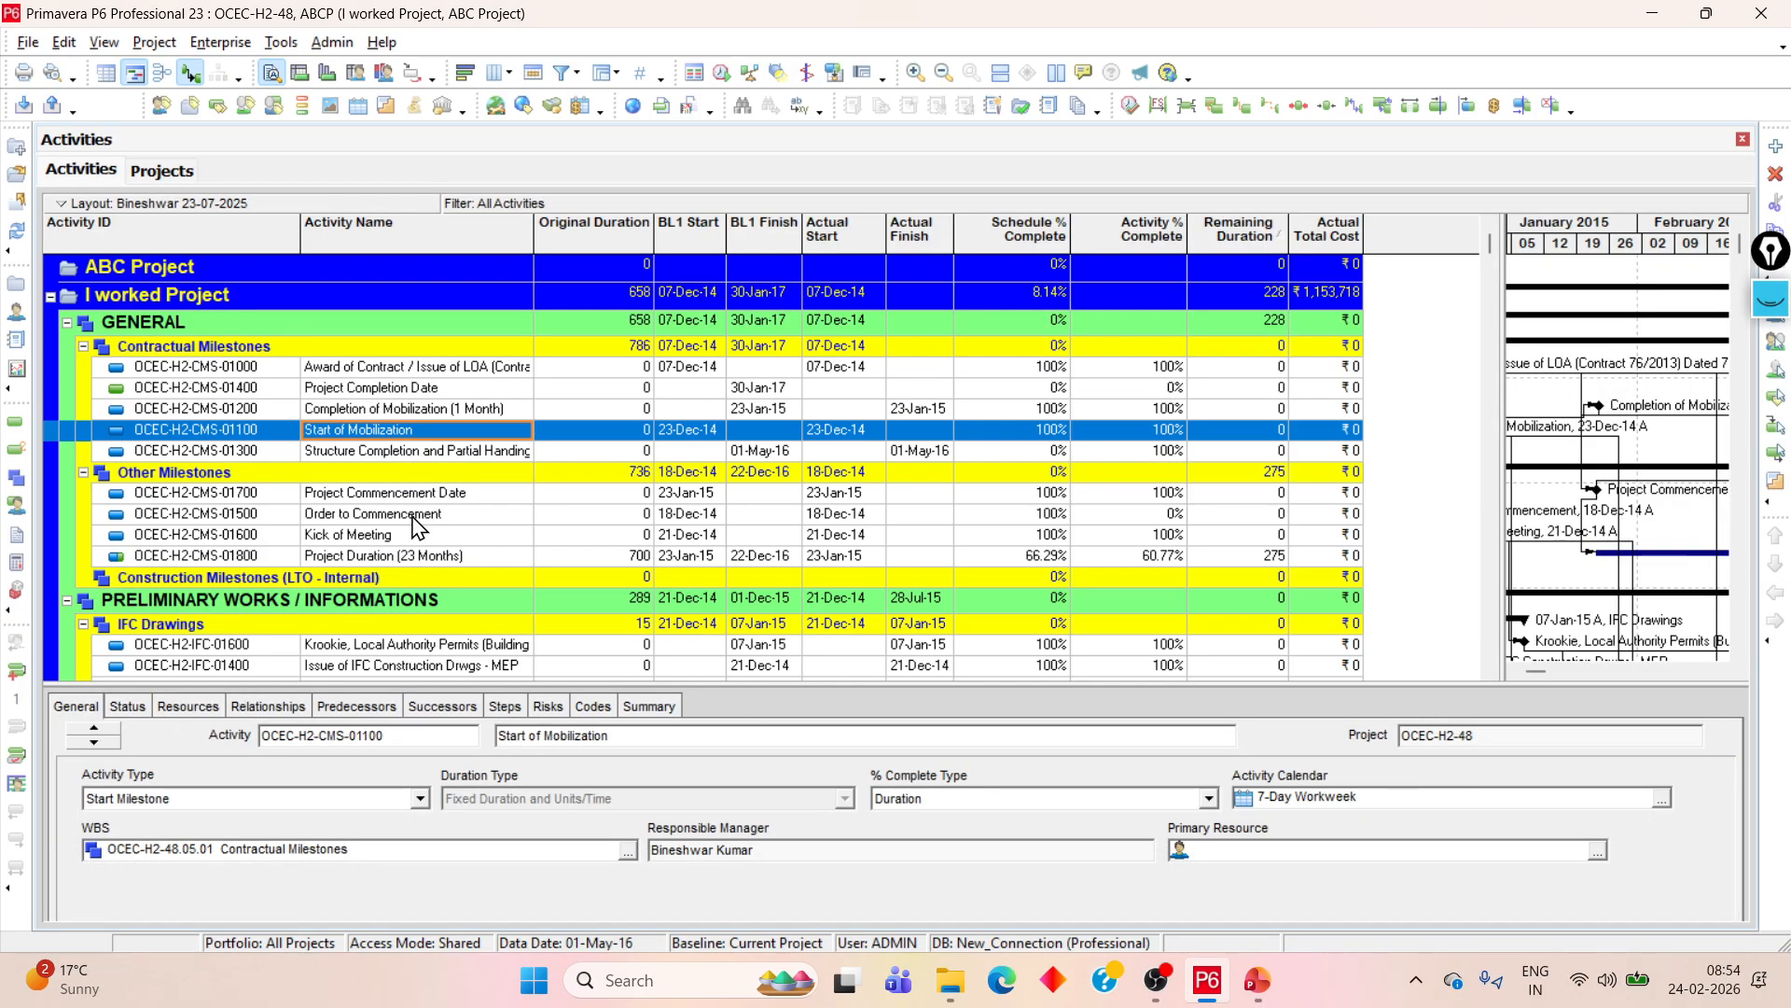
left_click(420, 473)
scroll(417, 527, "down", 2)
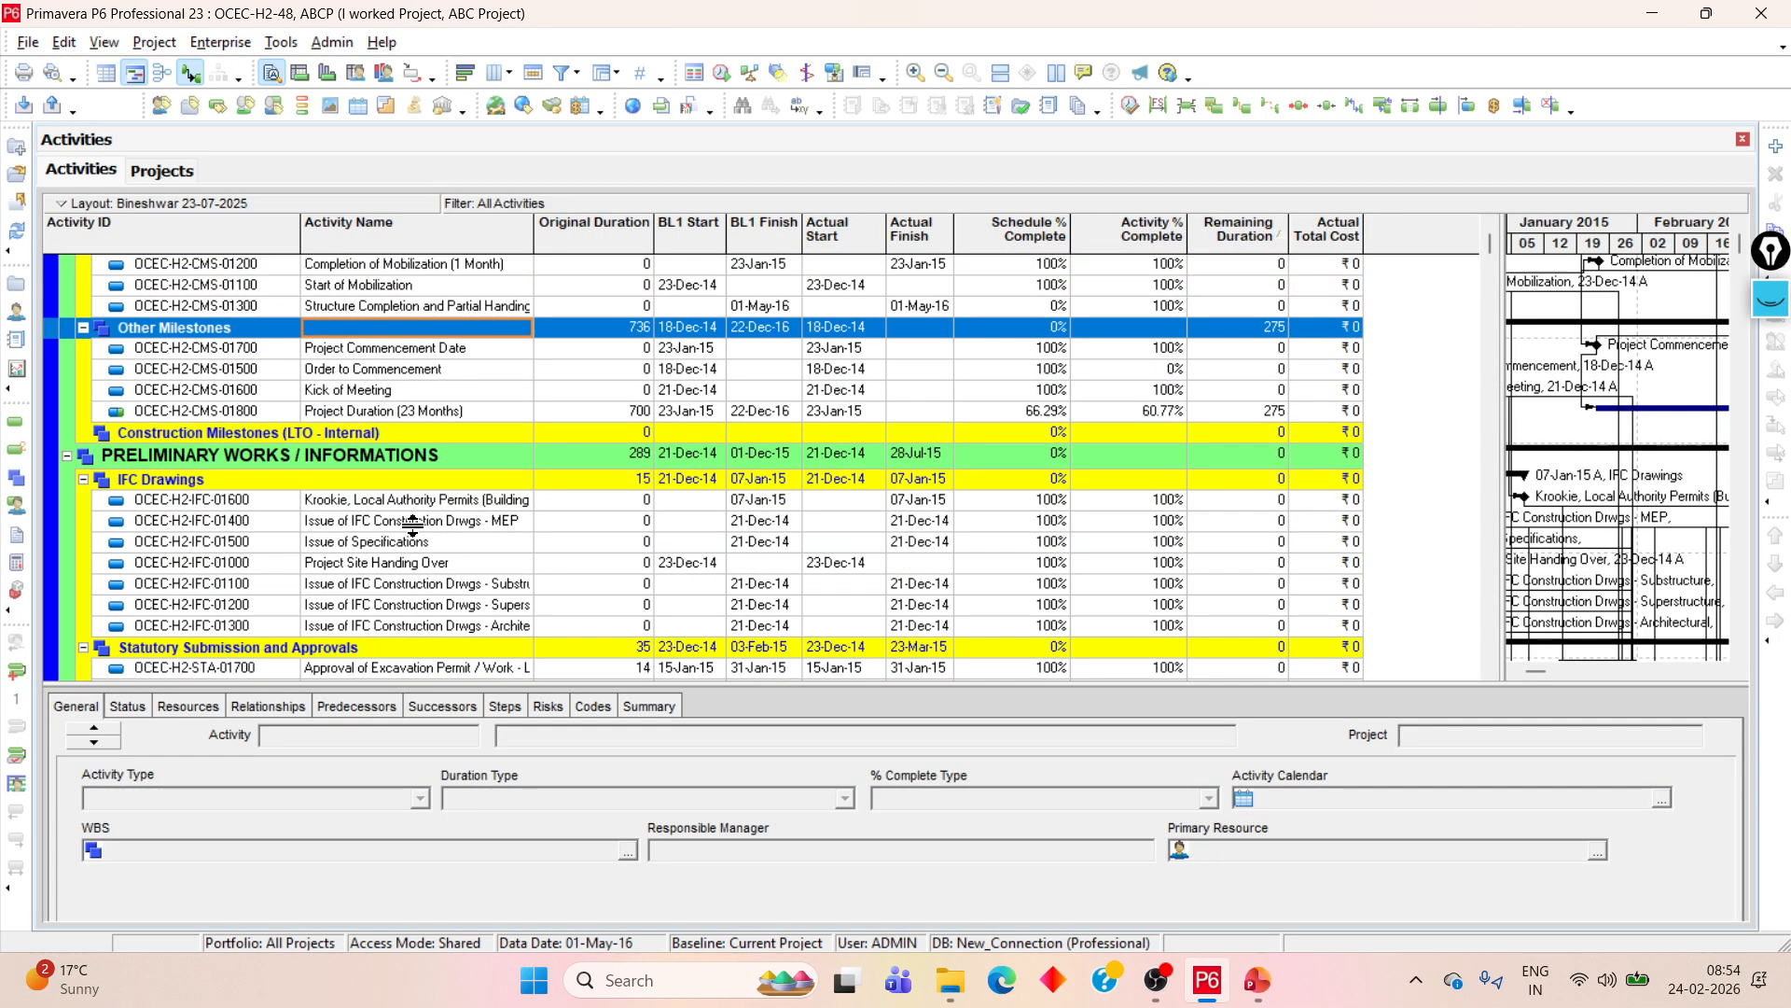
scroll(417, 536, "up", 2)
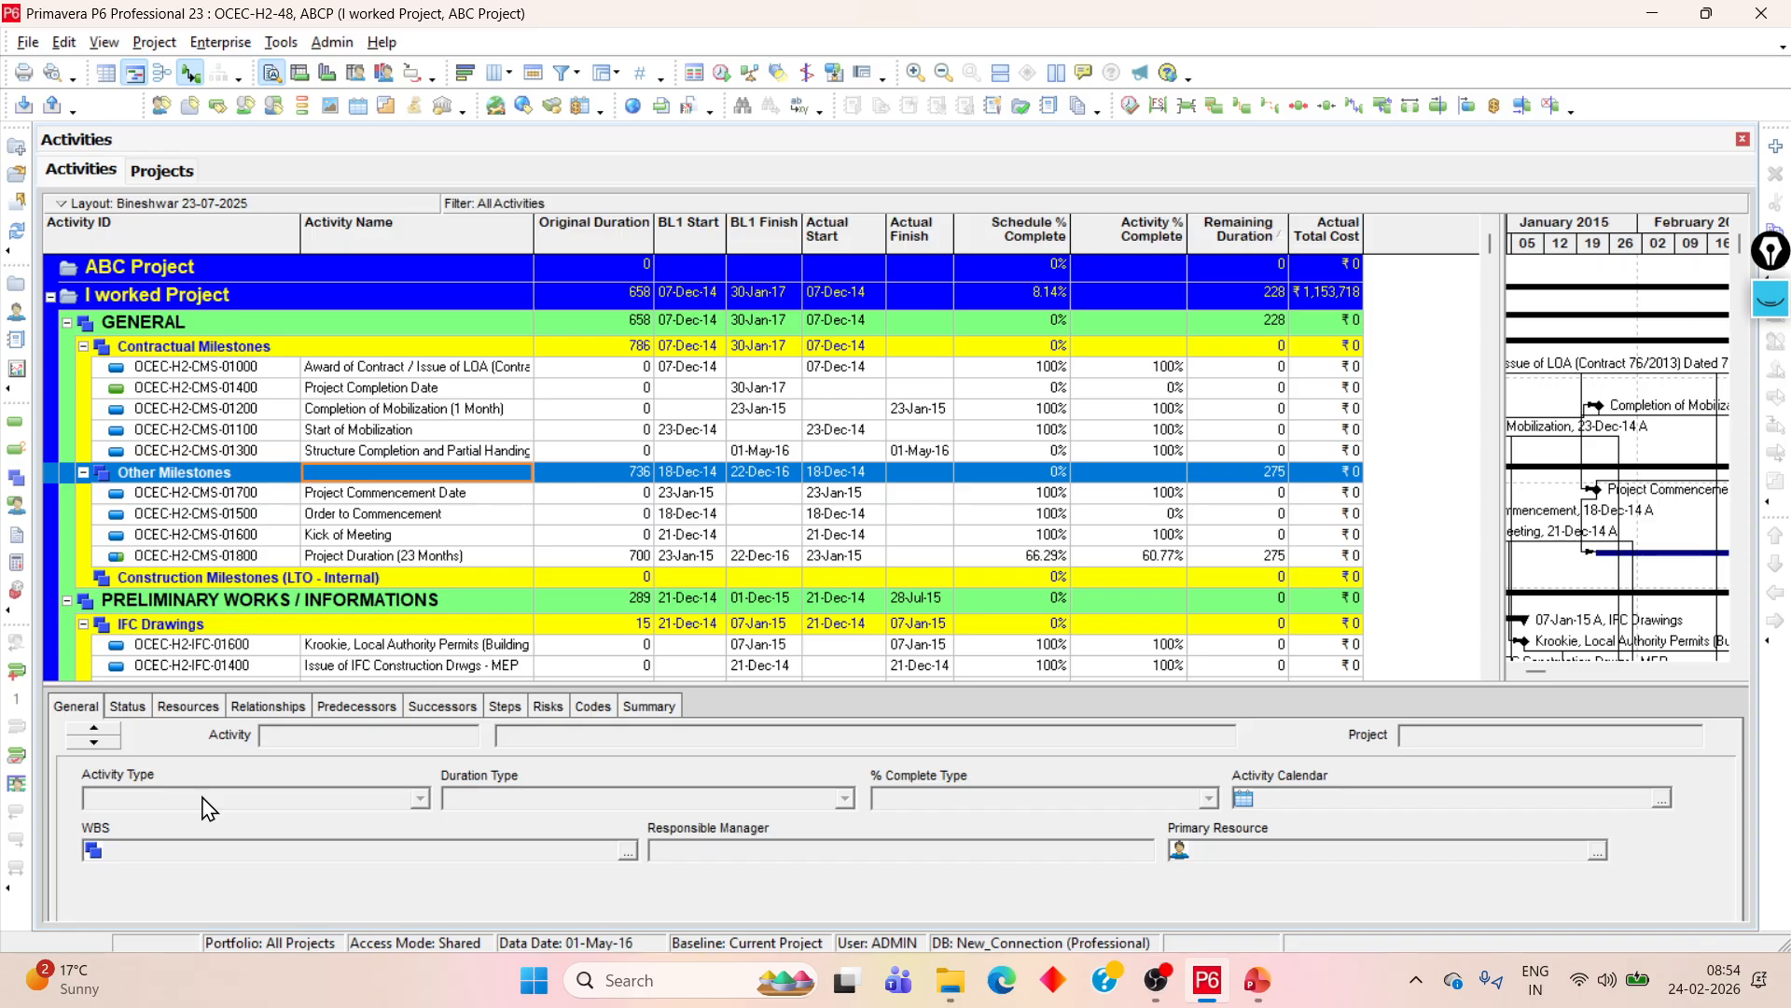
left_click(163, 709)
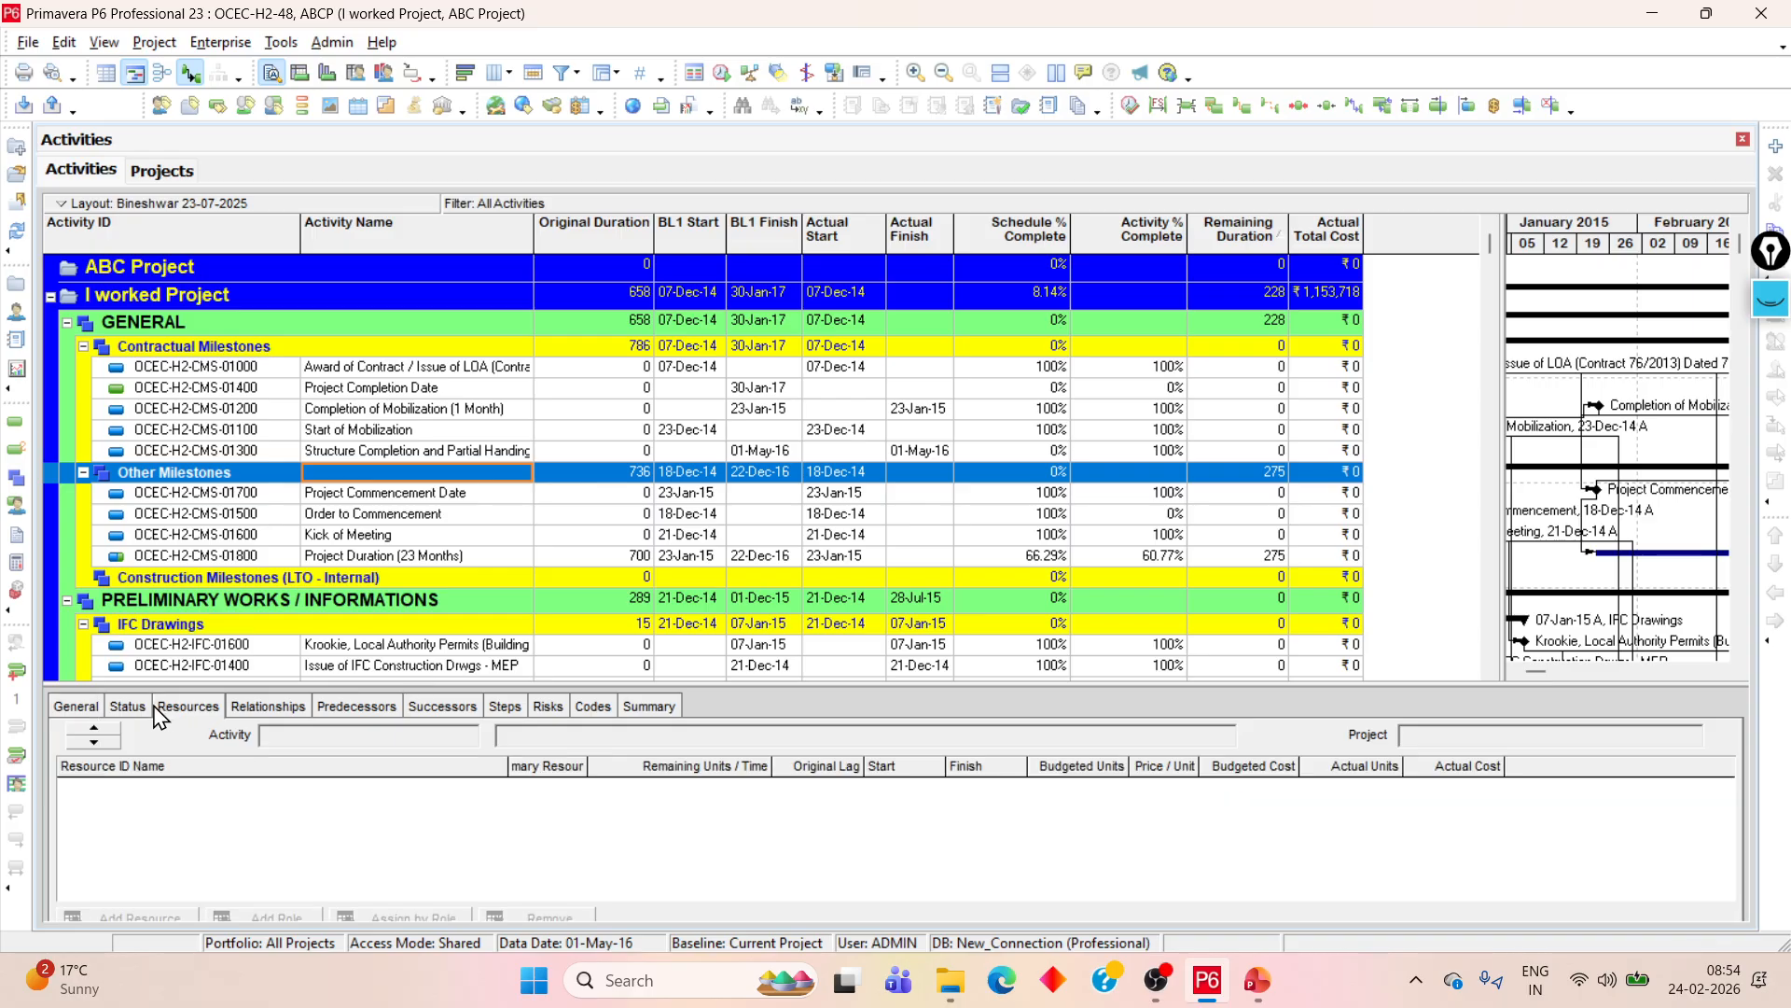
left_click(128, 707)
left_click(187, 707)
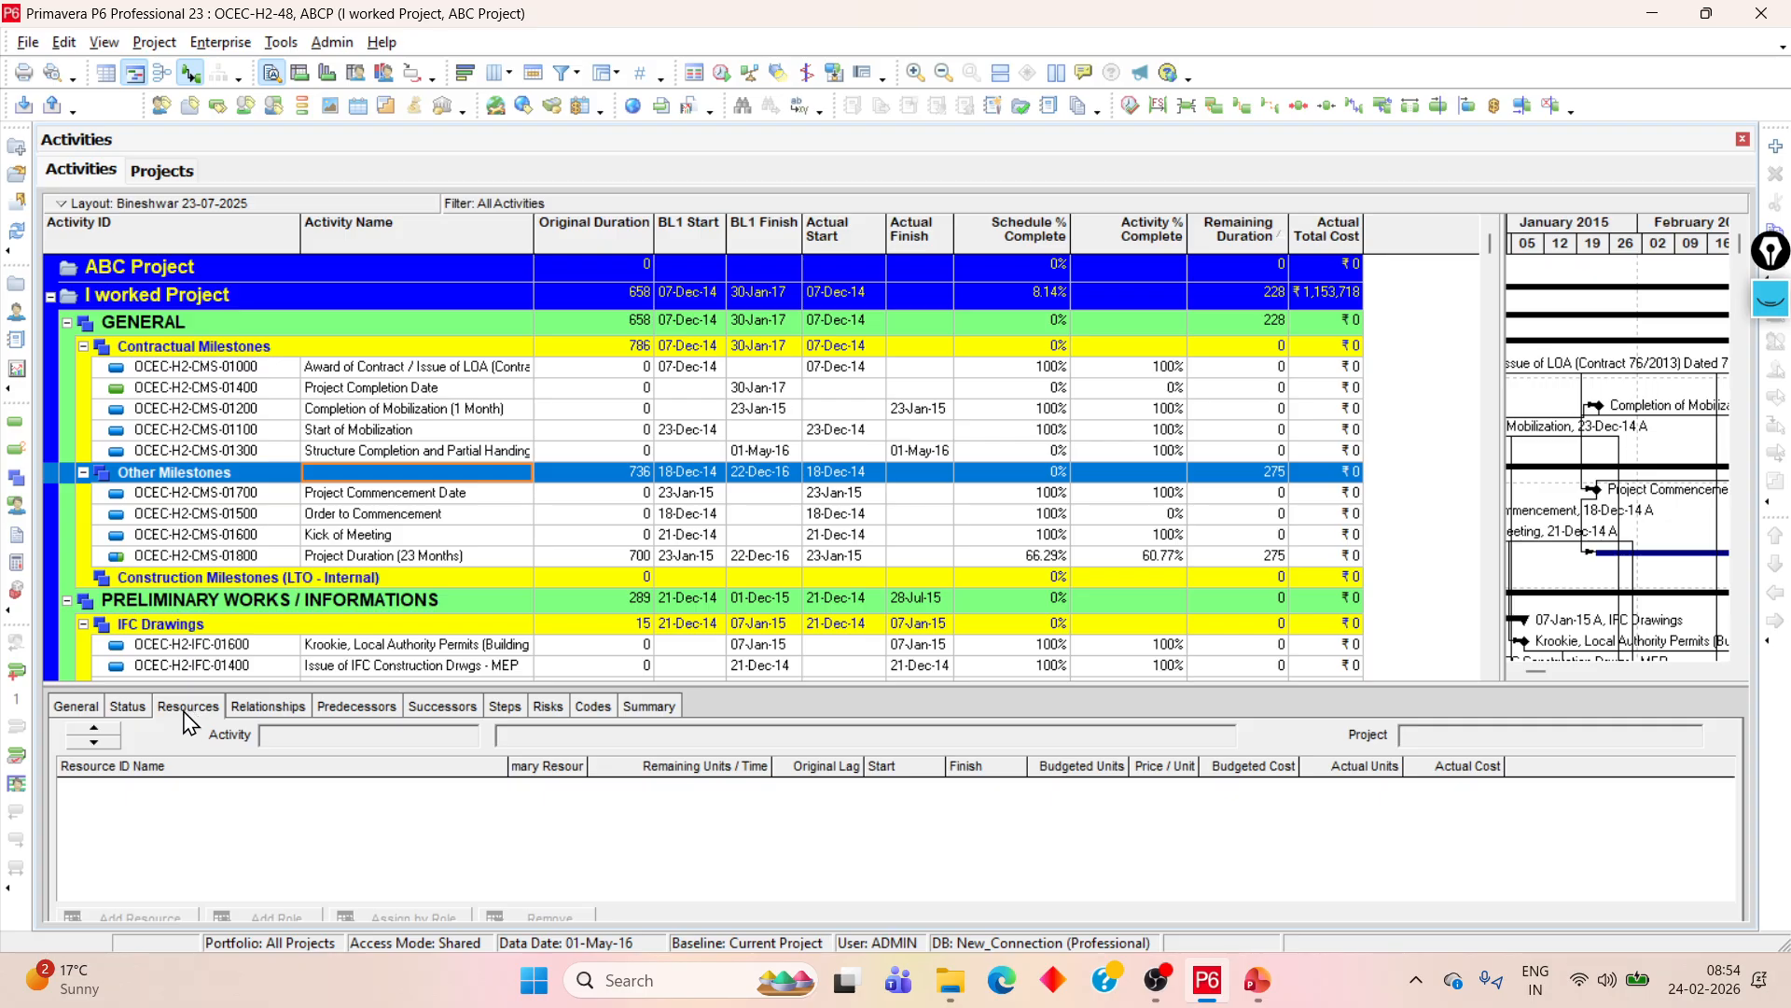
- Go back to the project list and select ABC Project under the Building element of Planning Engineer Academy - GCC
left_click(162, 169)
scroll(336, 571, "down", 2)
scroll(335, 571, "down", 5)
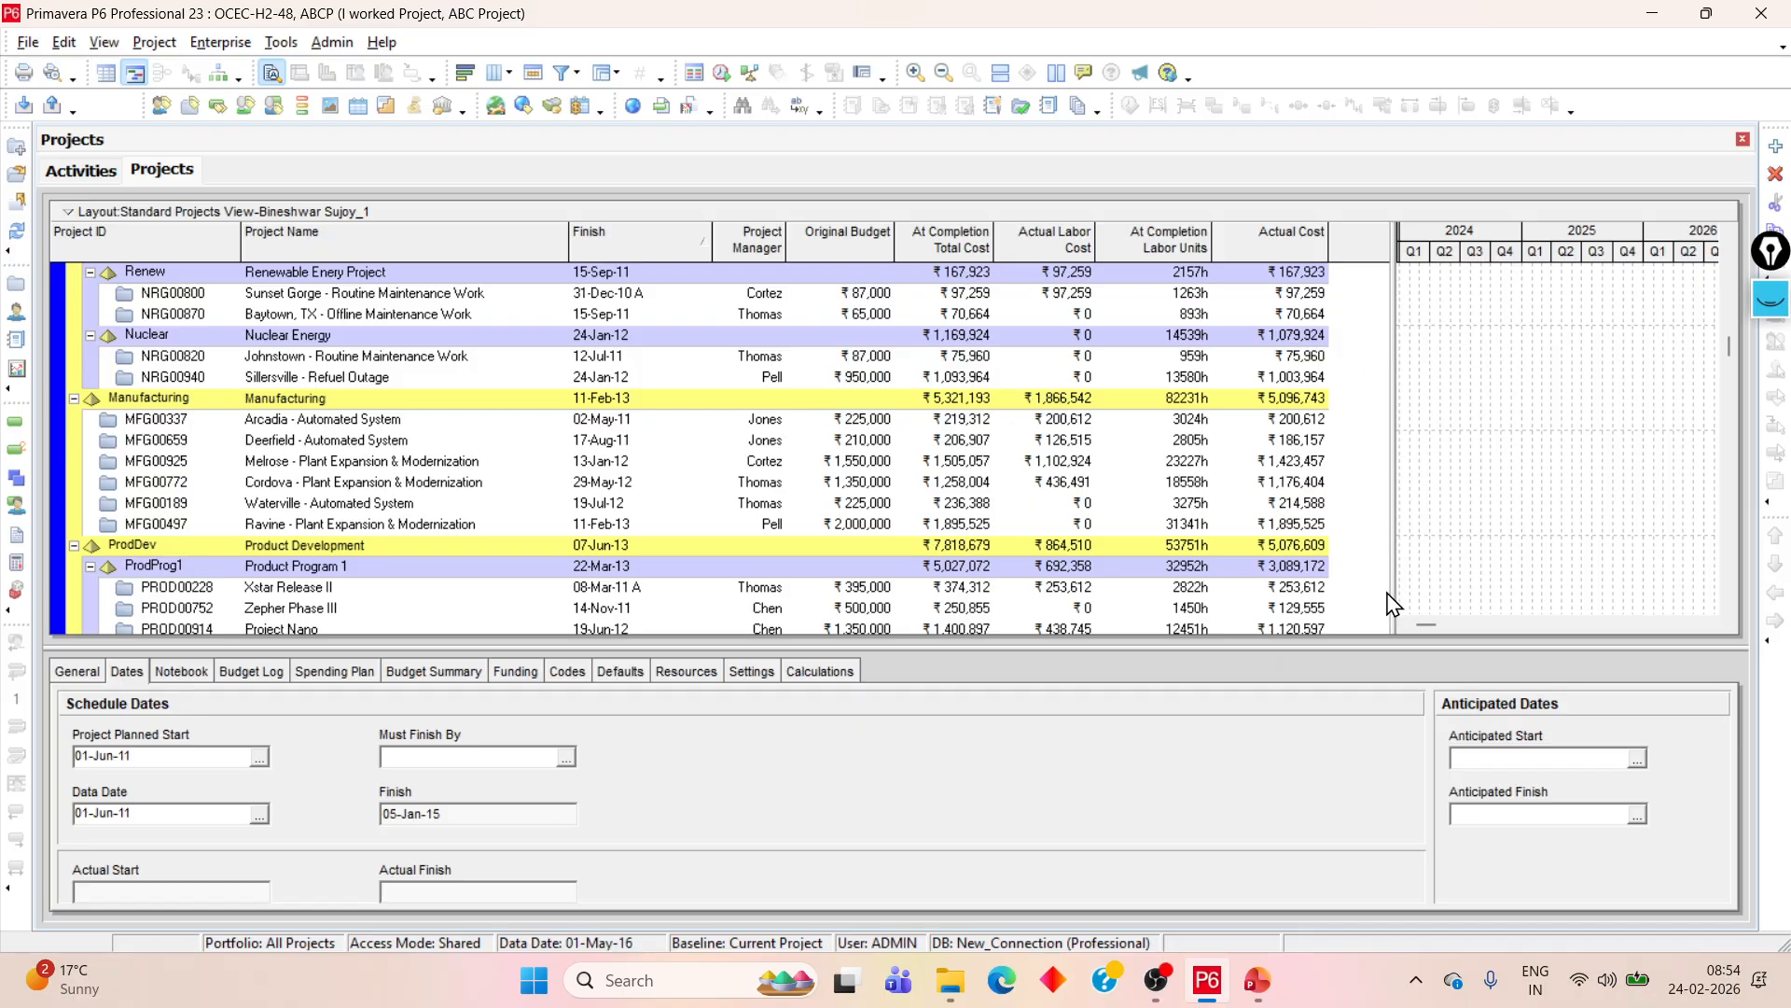
scroll(1408, 322, "down", 4)
left_click_drag(1731, 411, 1732, 616)
left_click(307, 511)
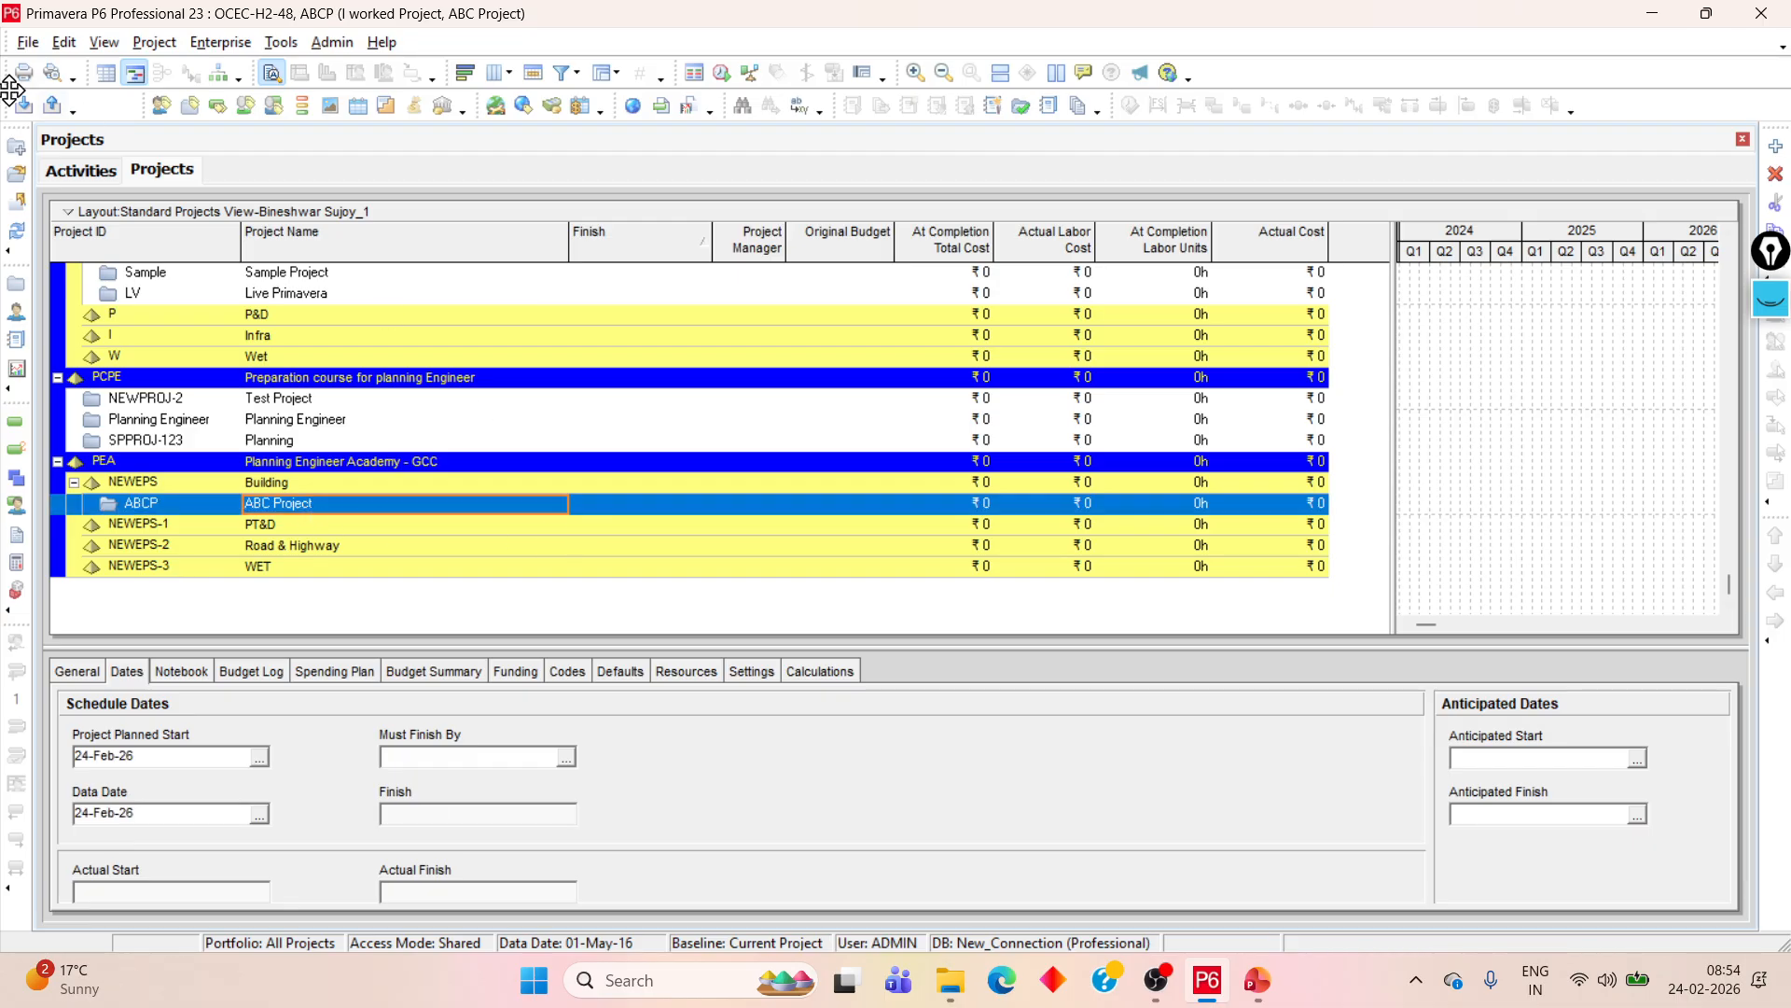
- Refresh the project data and reselect ABC Project in the list
left_click(28, 42)
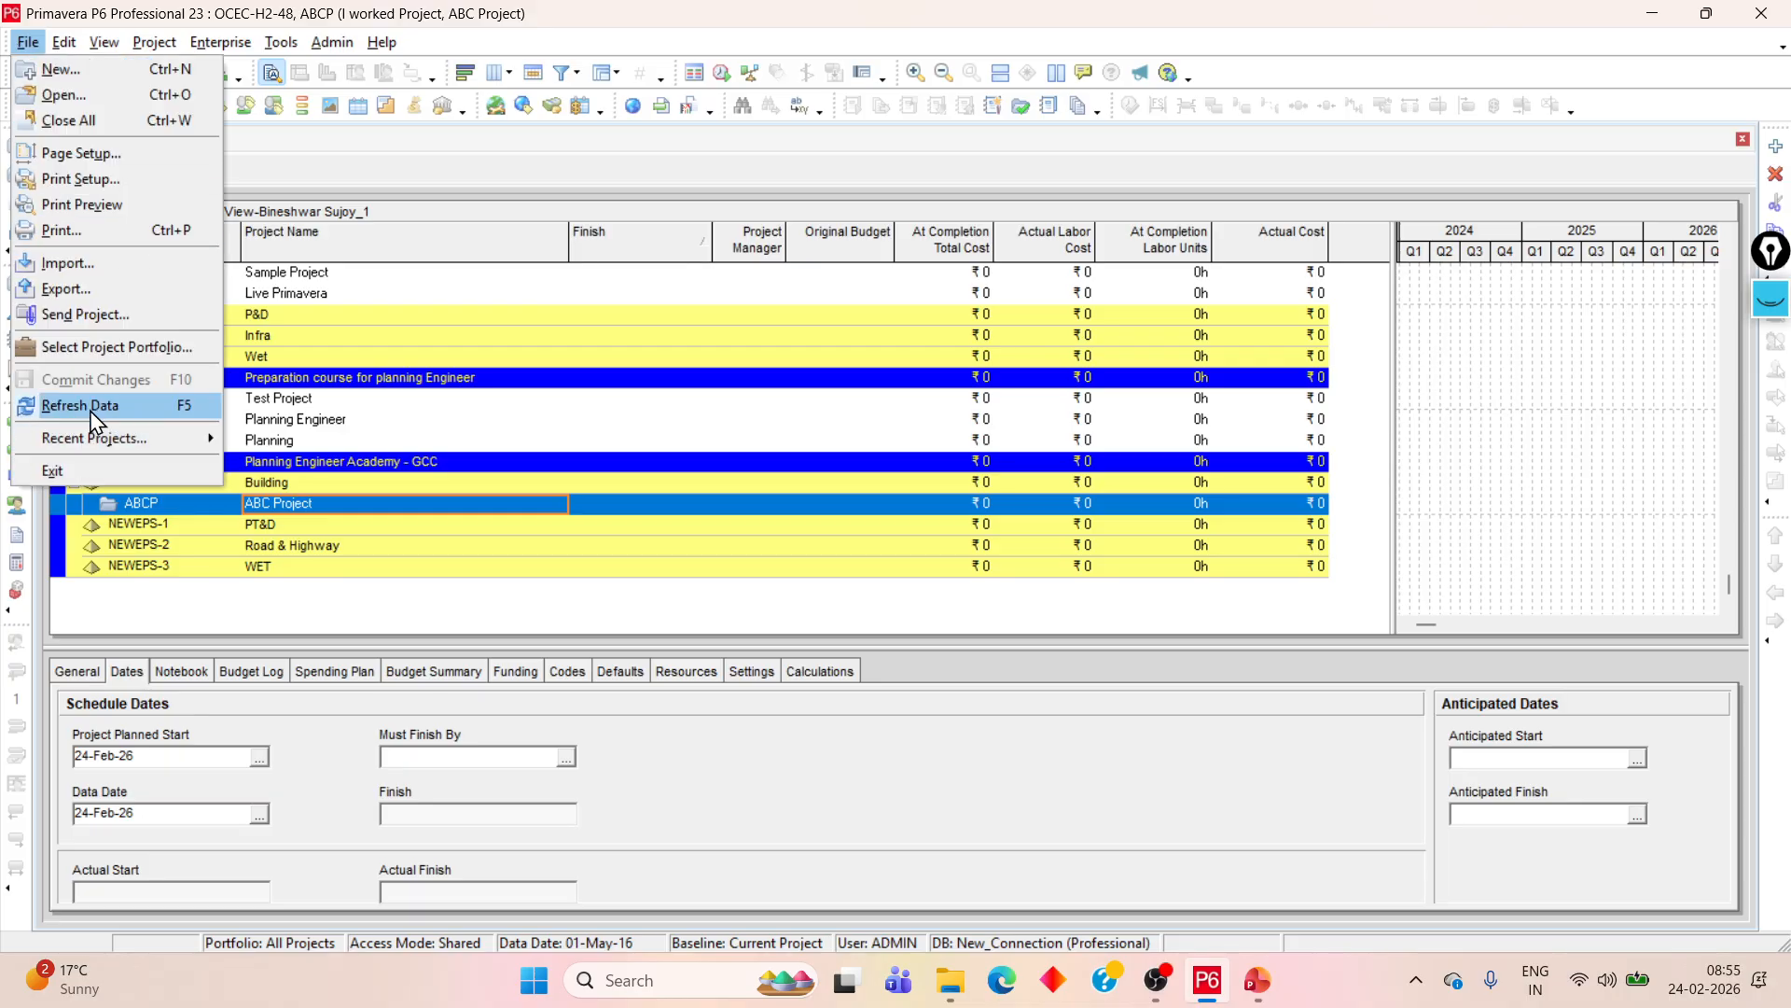
left_click(80, 404)
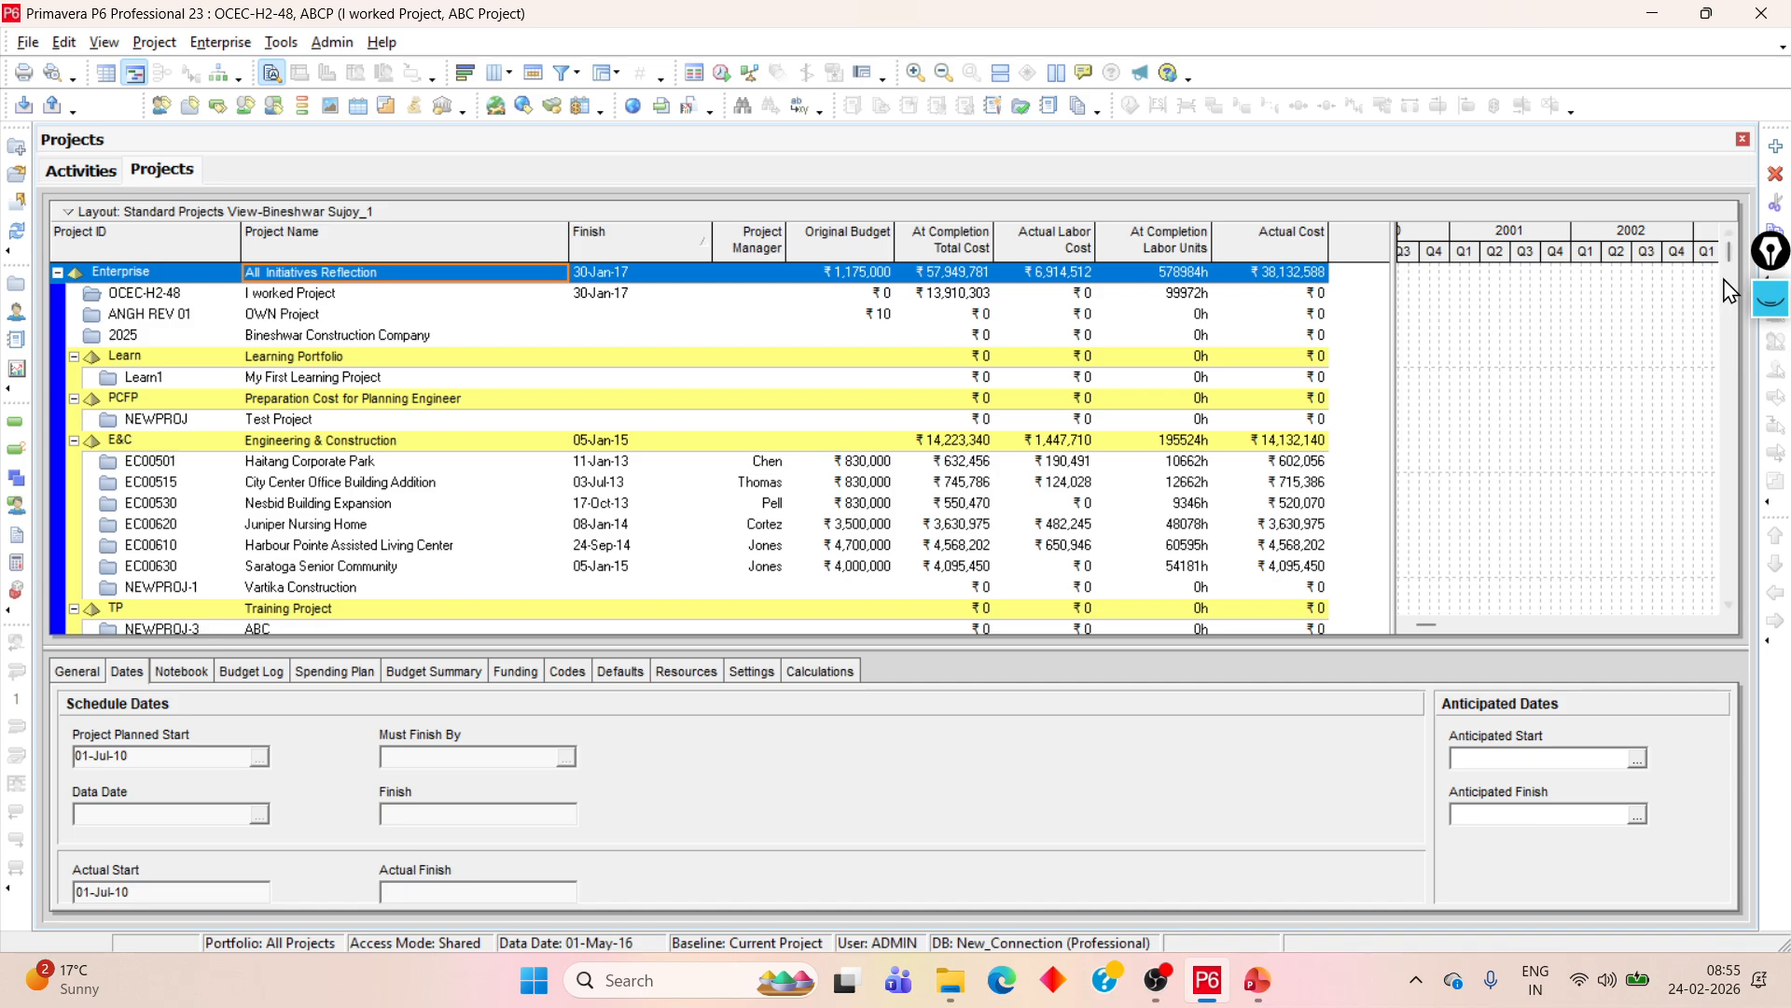
left_click_drag(1728, 252, 1739, 607)
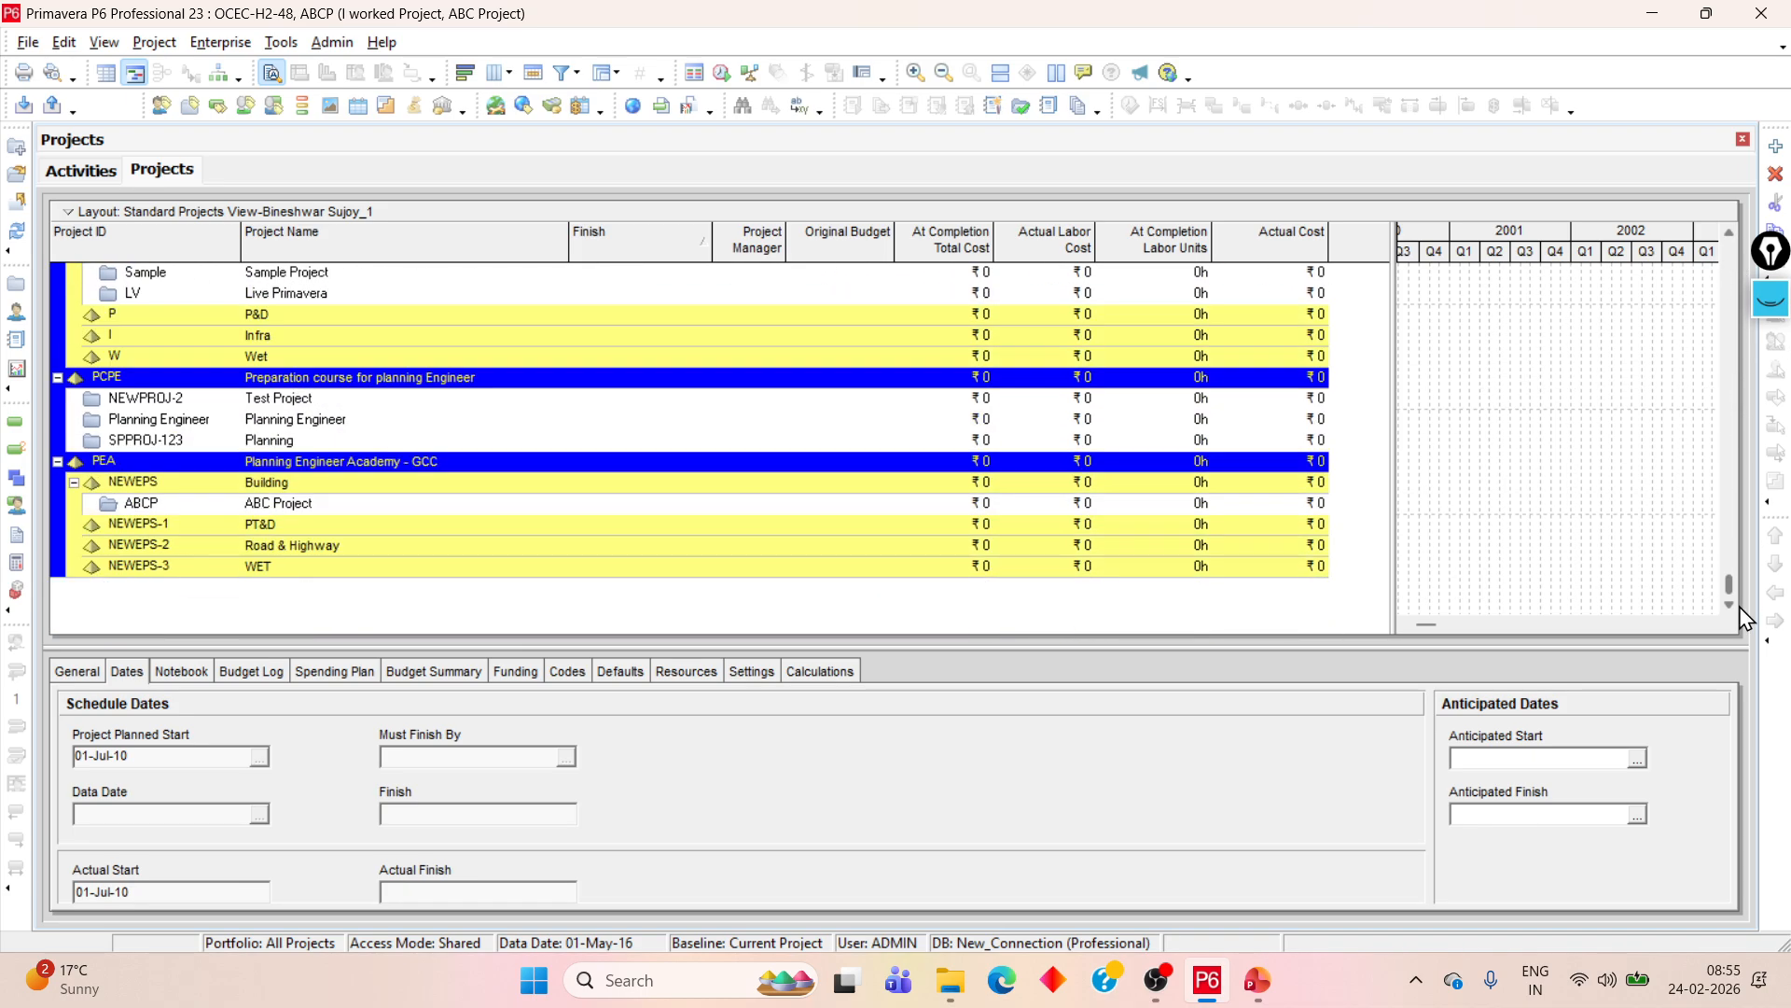
left_click(311, 505)
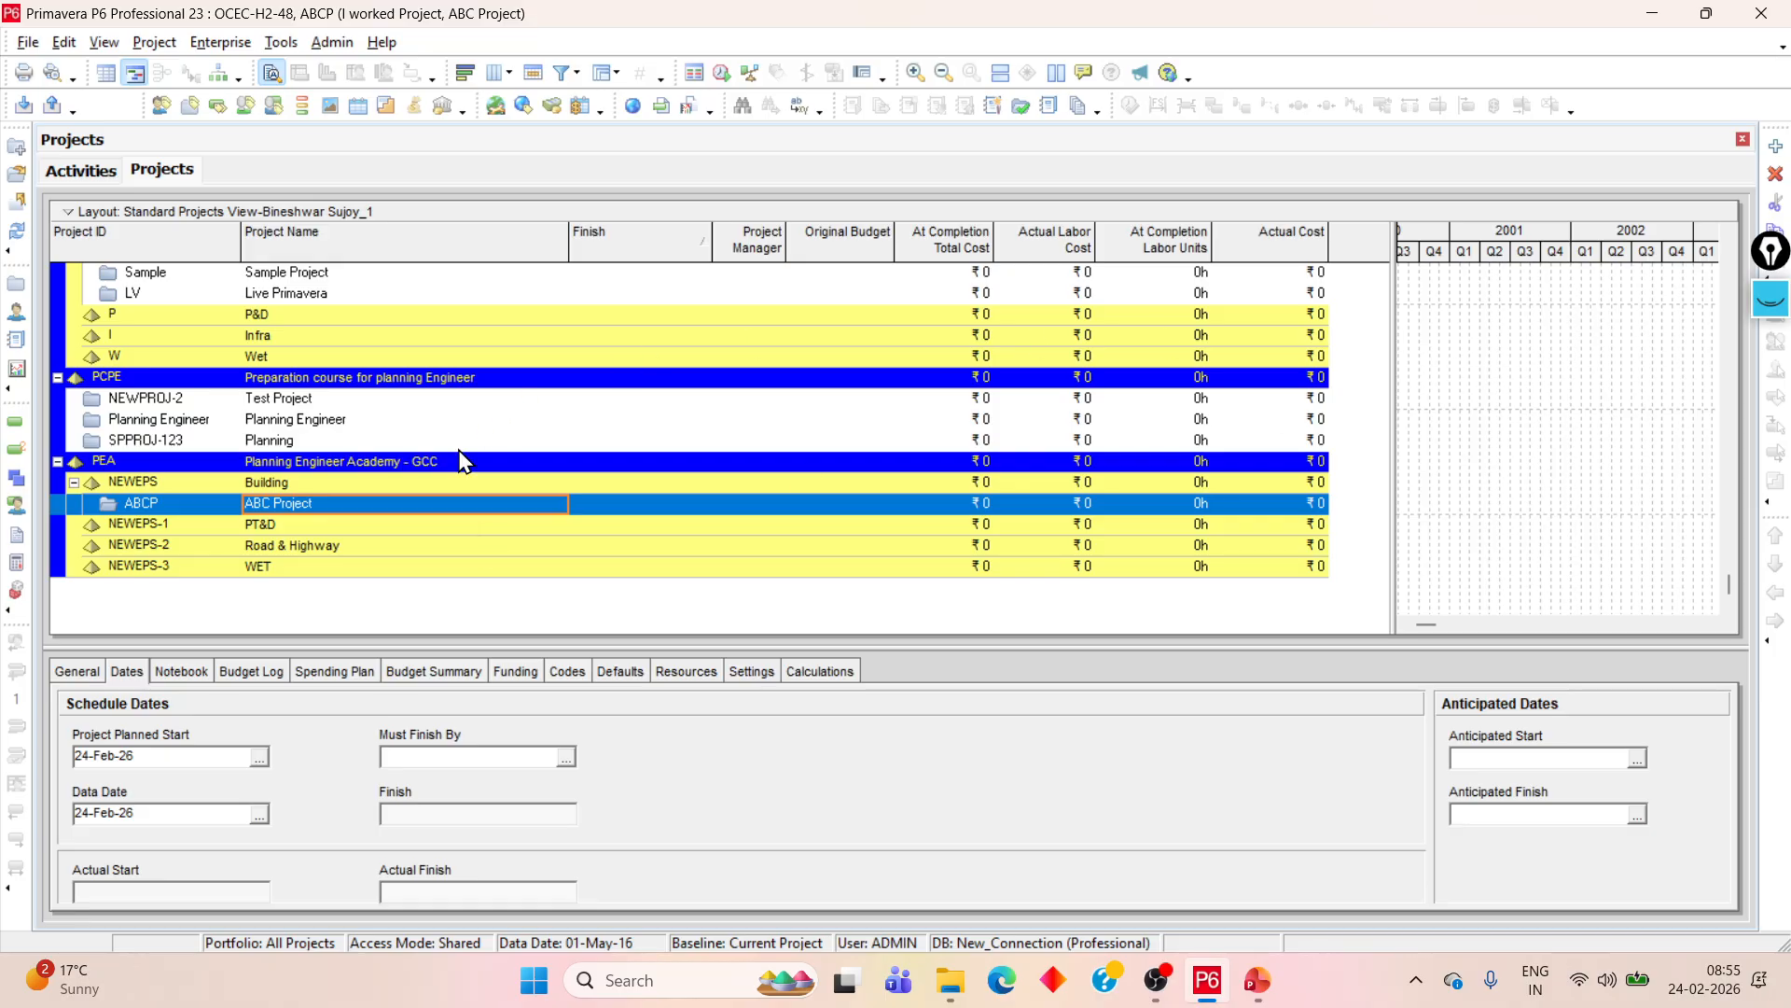
- Select Bandar Project, widen the Gantt chart area and bring its timescale to the years 2024 to 2028
scroll(460, 462, "up", 3)
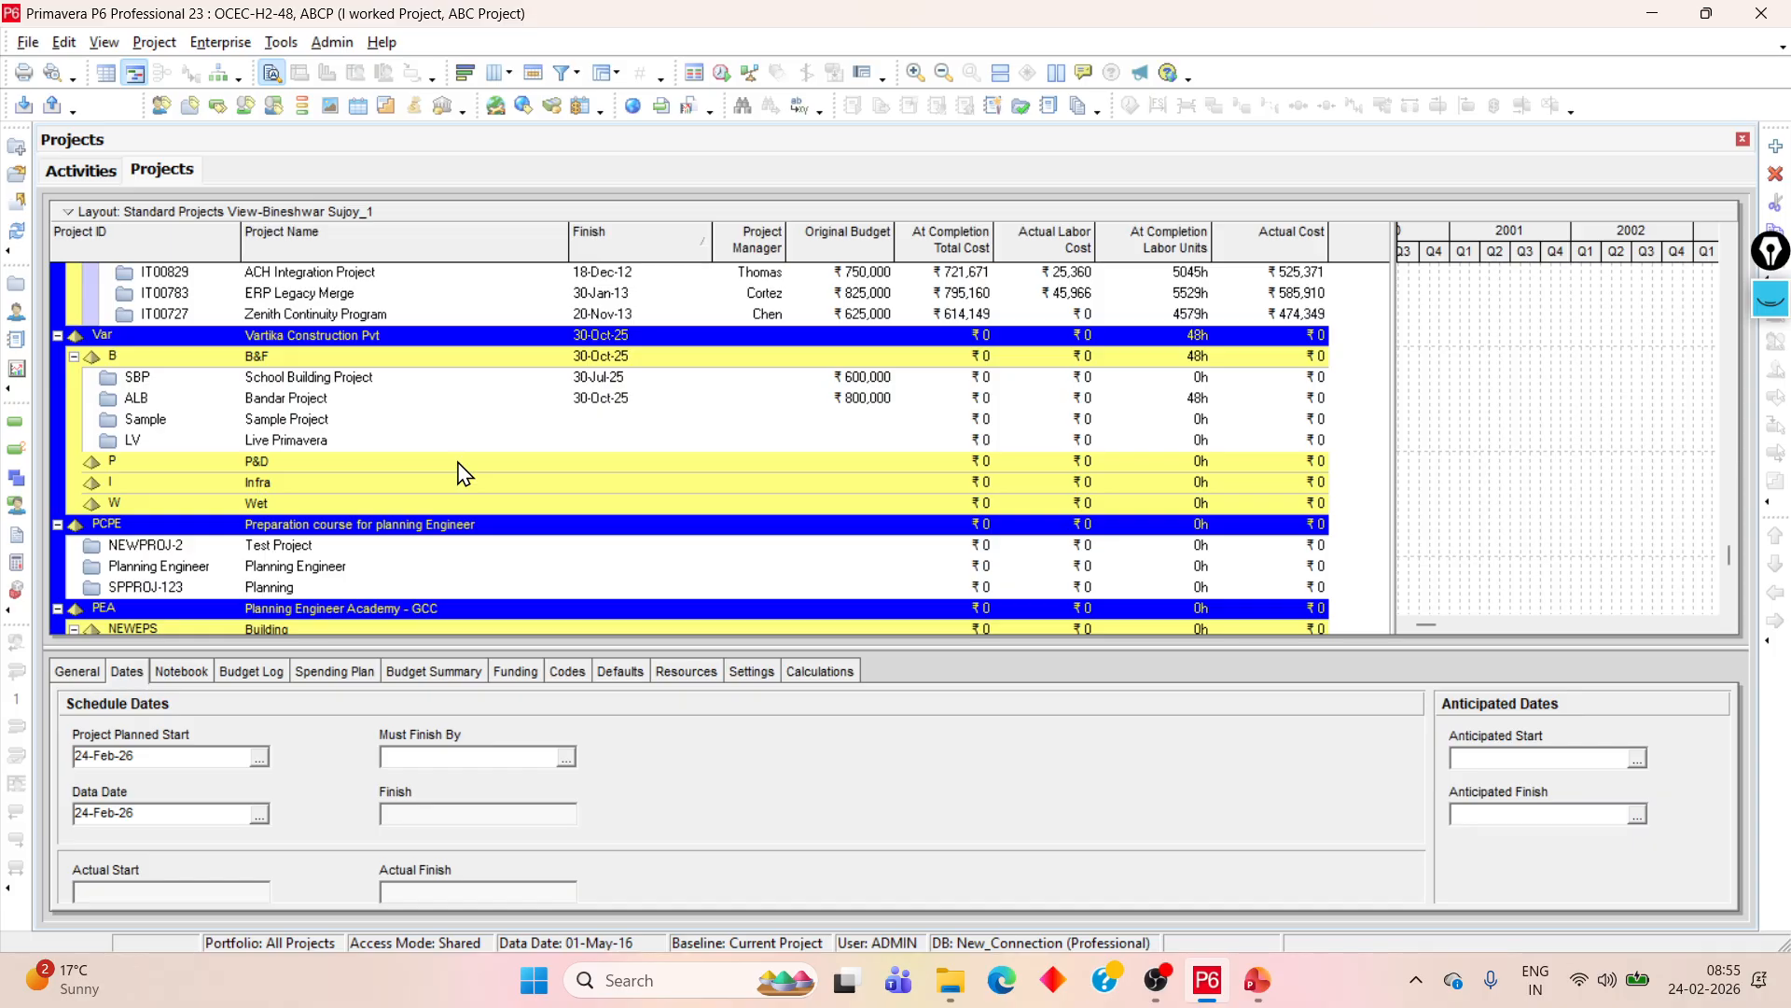
left_click(334, 398)
left_click_drag(1402, 474, 1123, 484)
mouse_move(1159, 624)
left_mouse_down()
mouse_move(1309, 614)
mouse_move(1187, 624)
left_mouse_up()
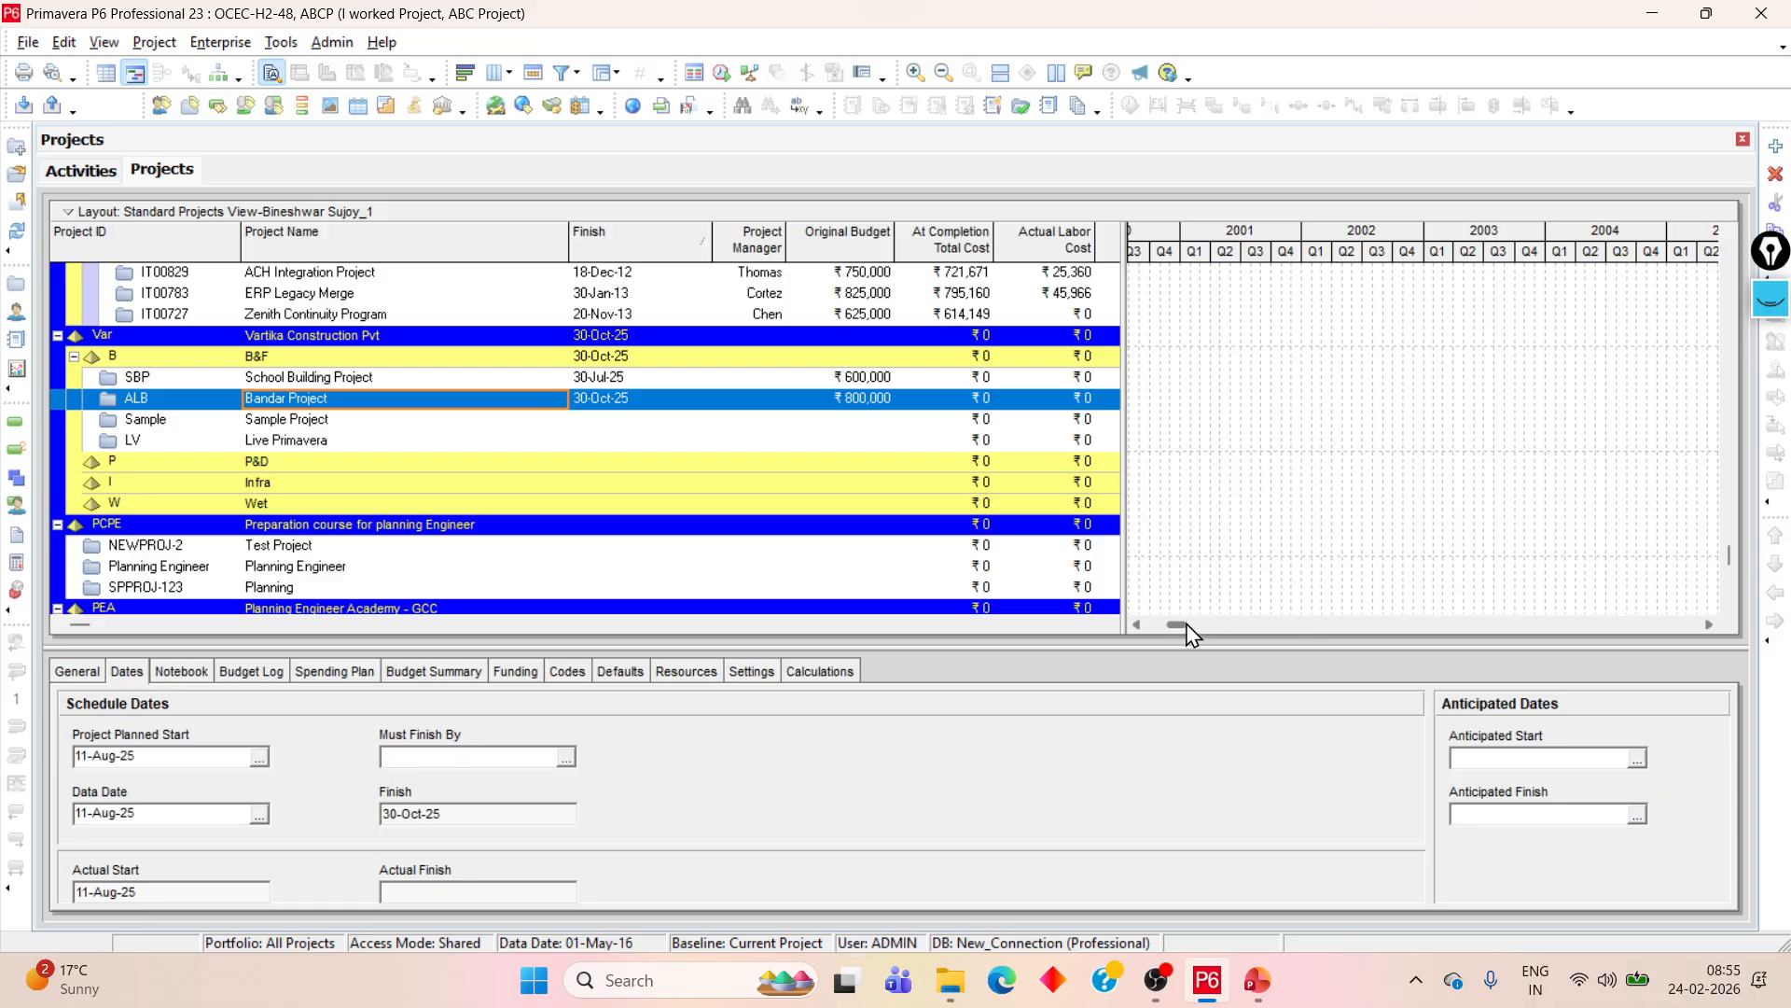
left_click(1712, 625)
left_click_drag(1712, 625, 1712, 624)
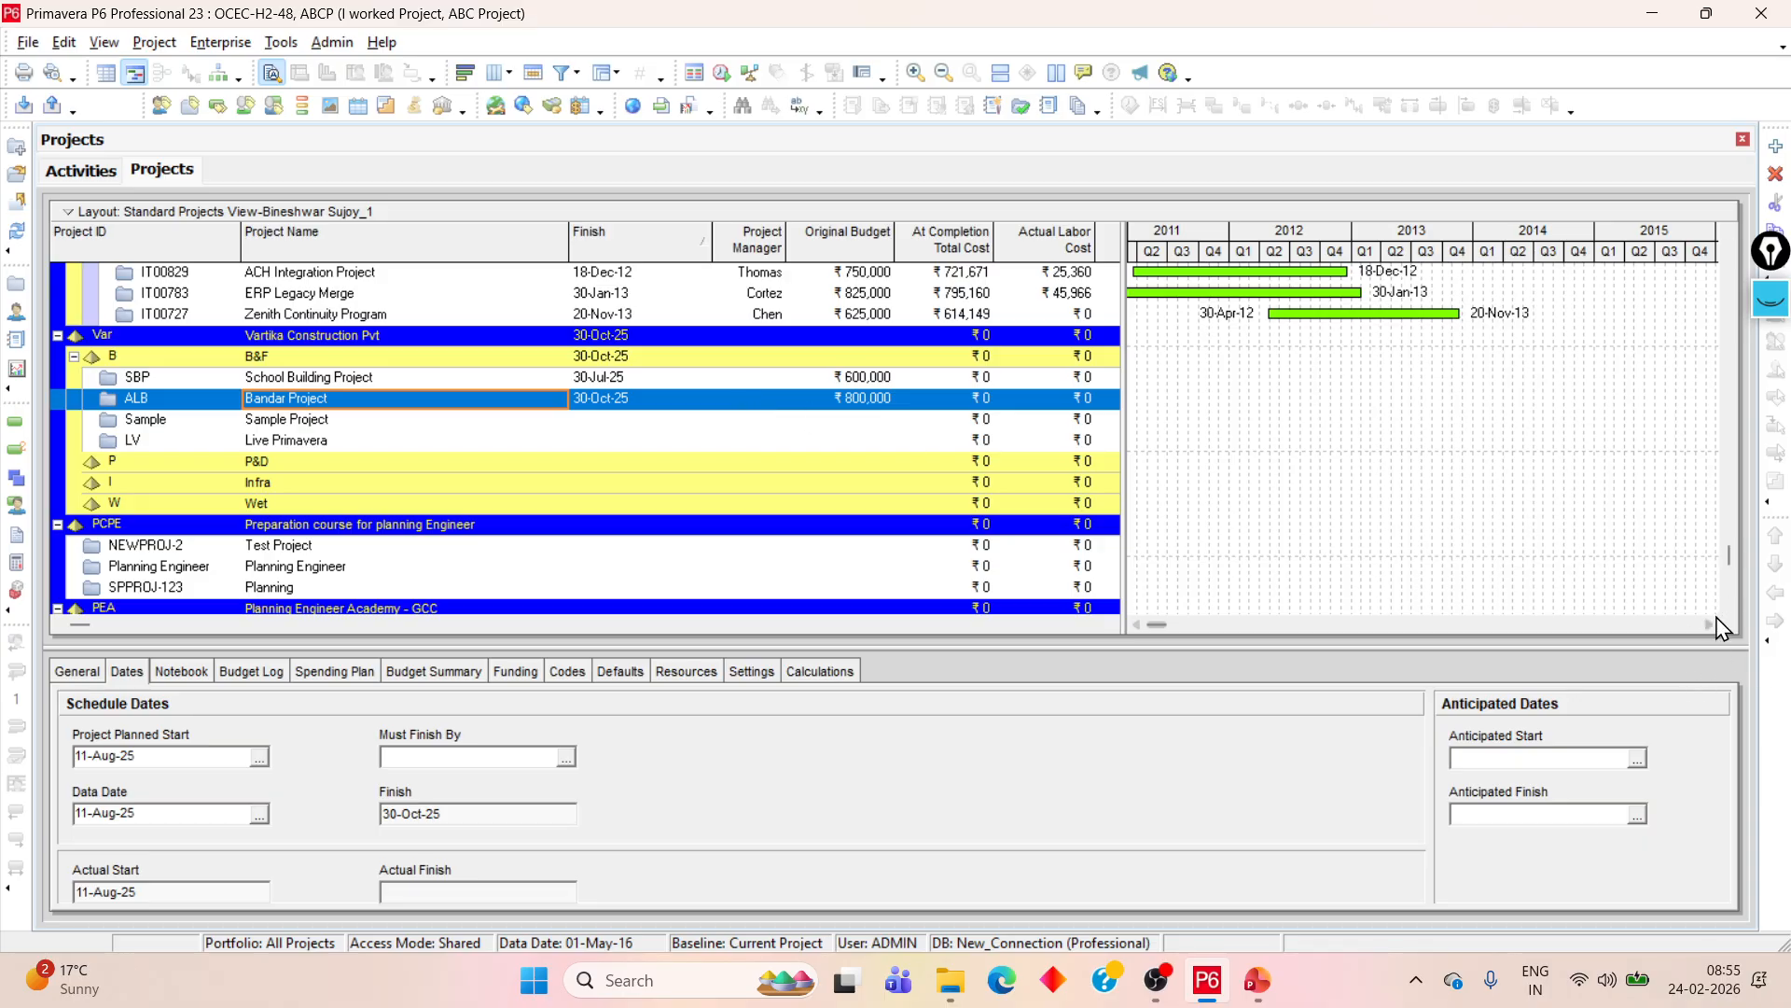
left_click_drag(1712, 624, 1712, 624)
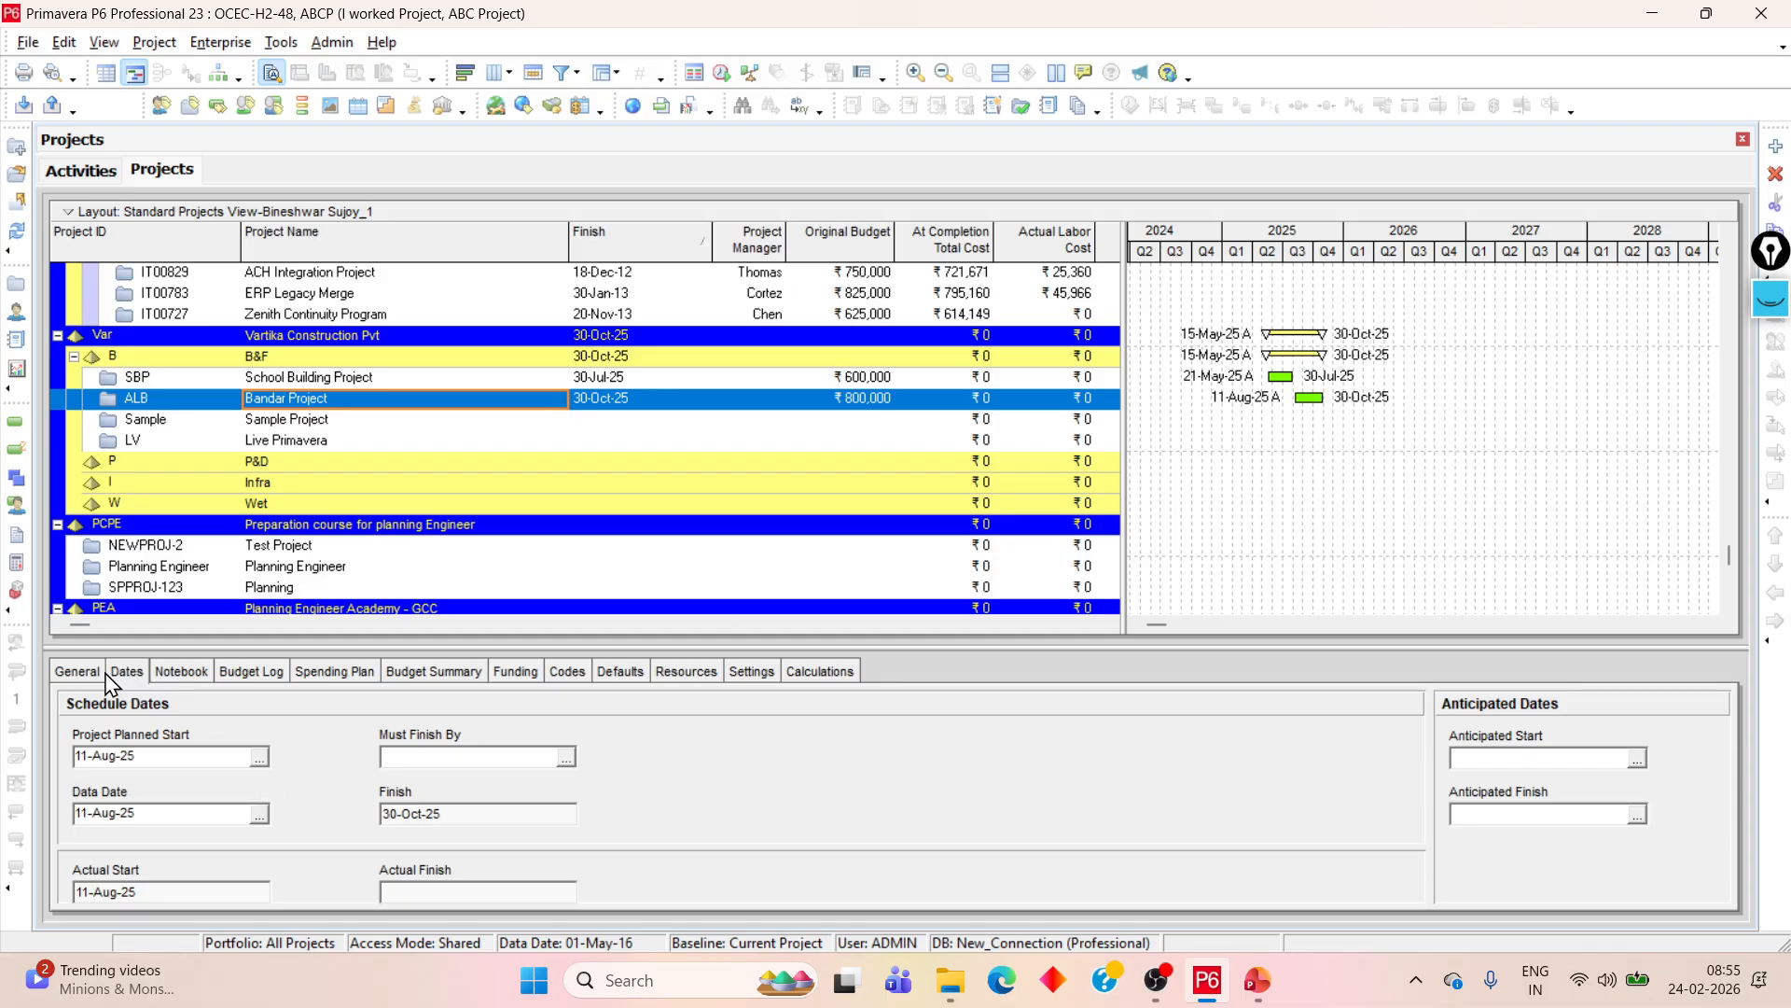
scroll(328, 586, "down", 2)
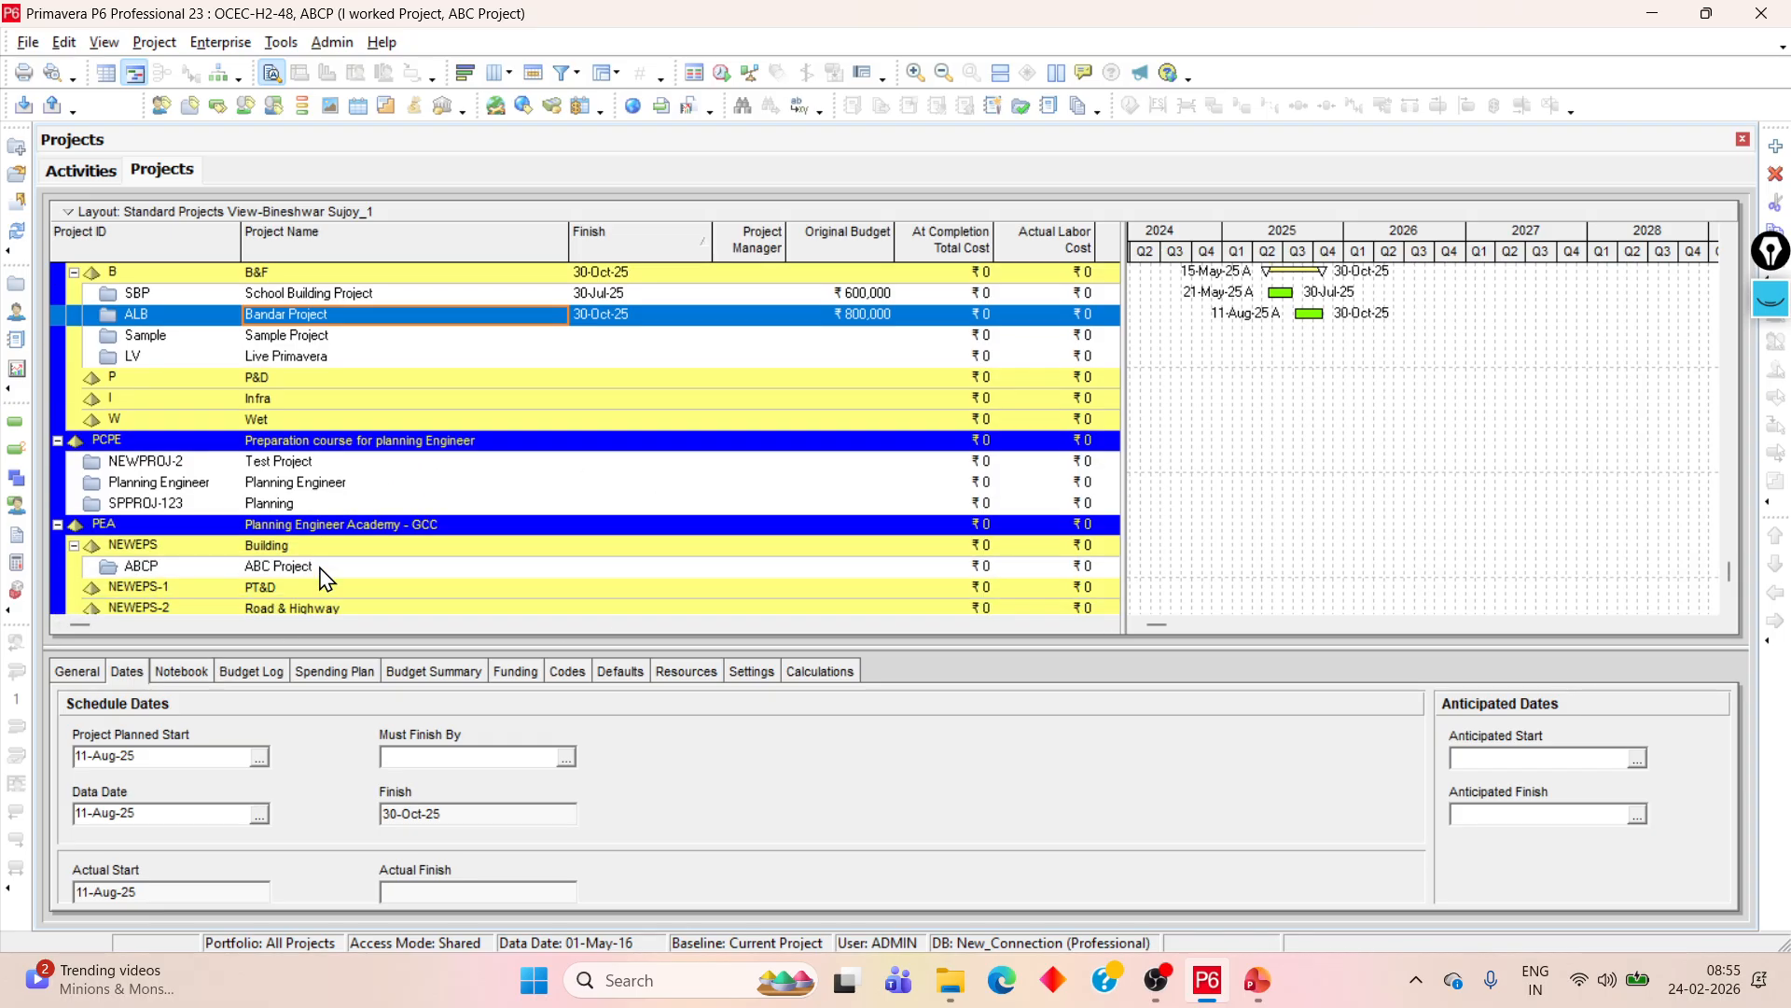
left_click(326, 579)
scroll(585, 538, "down", 1)
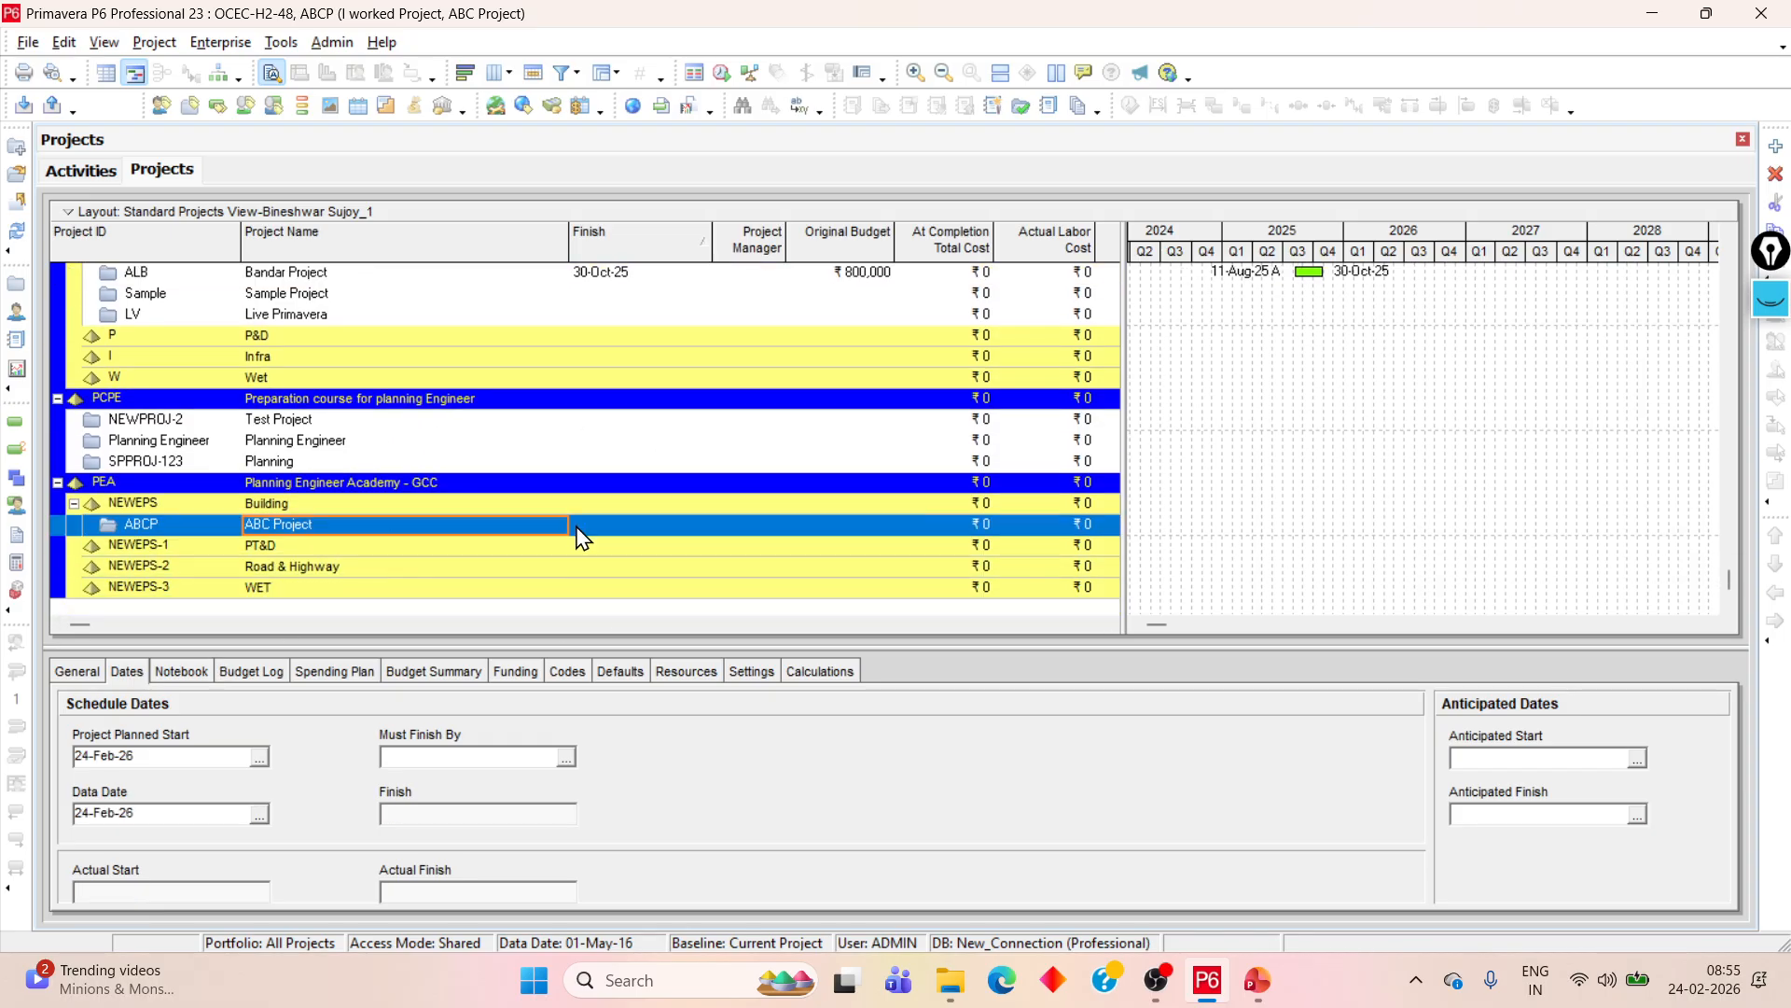
left_click(1777, 149)
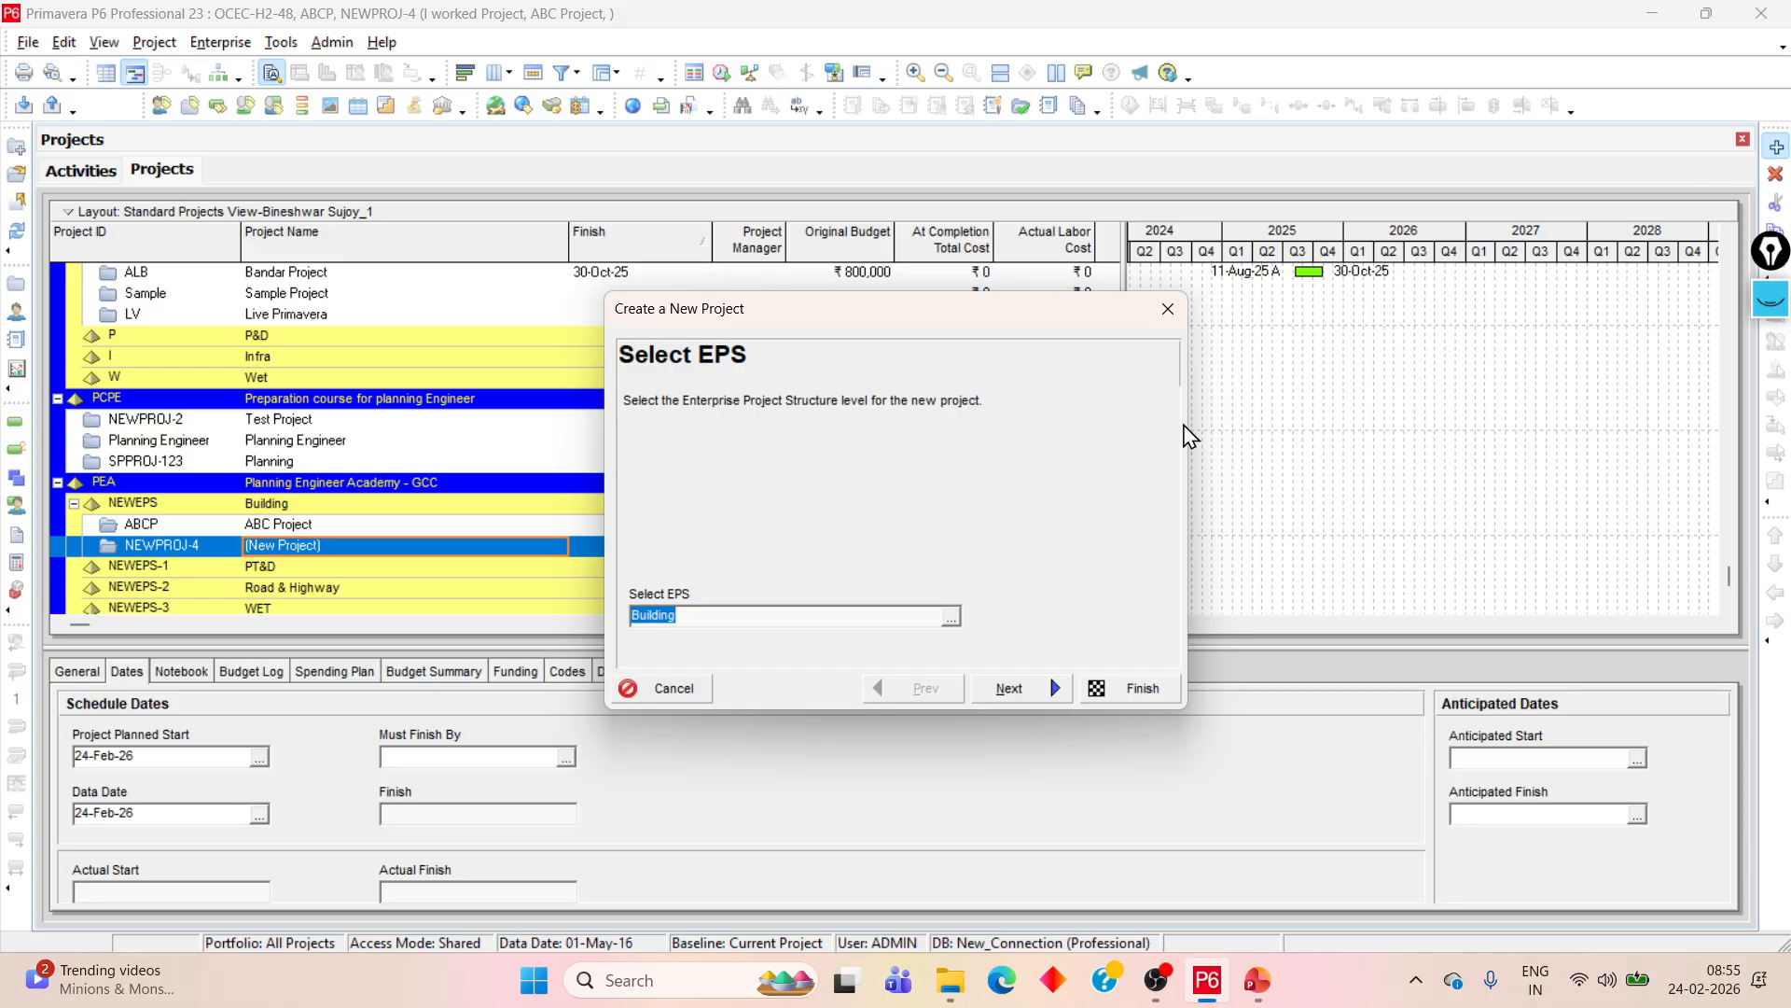
left_click(1167, 308)
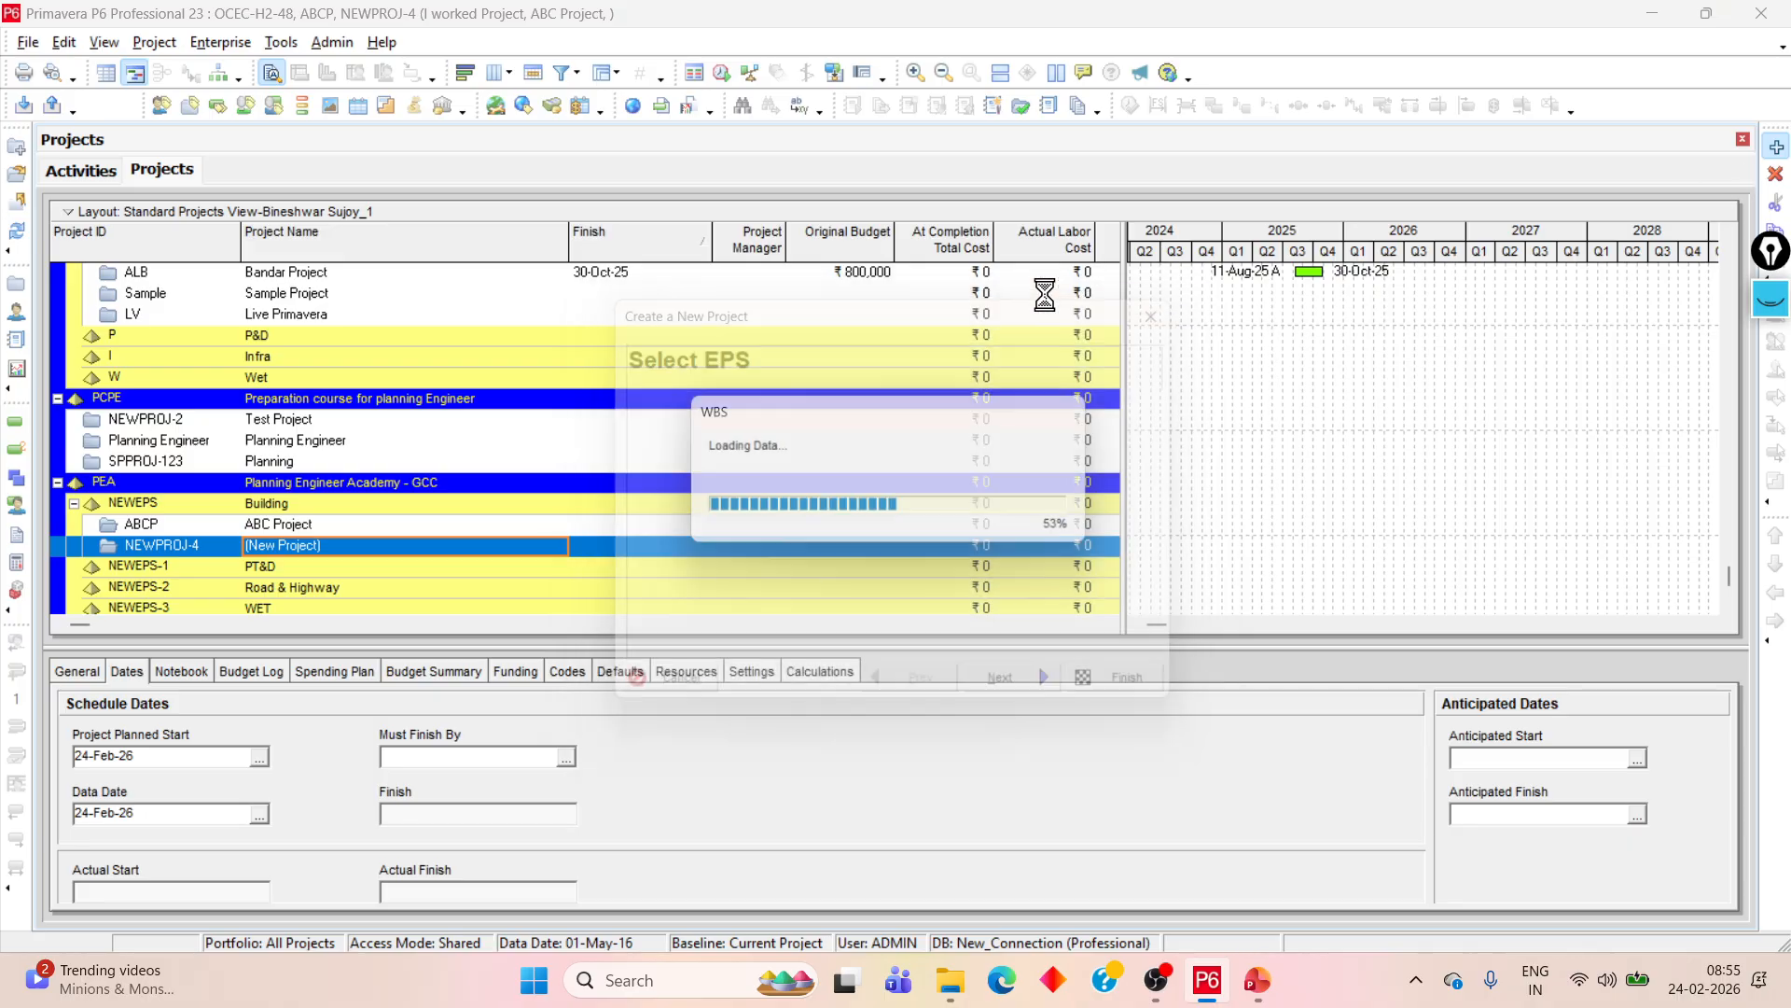
- Open ABC Project, located under the Building element of Planning Engineer Academy - GCC
left_click(315, 525)
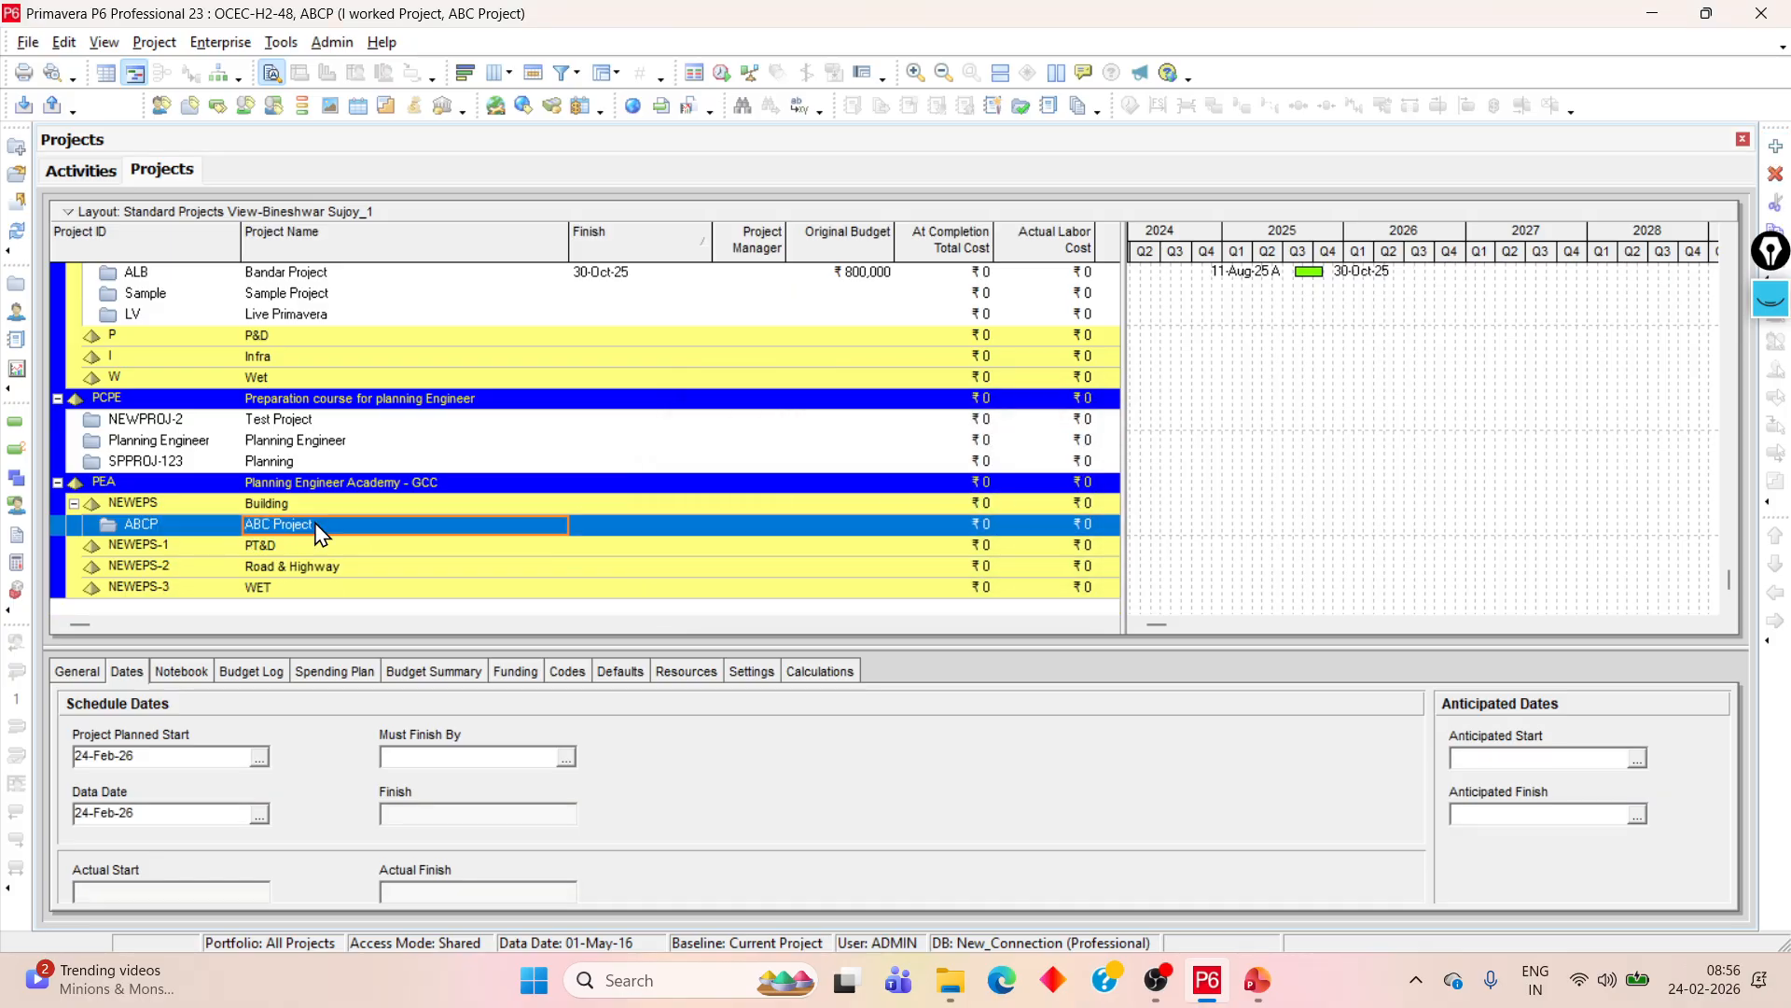
right_click(320, 533)
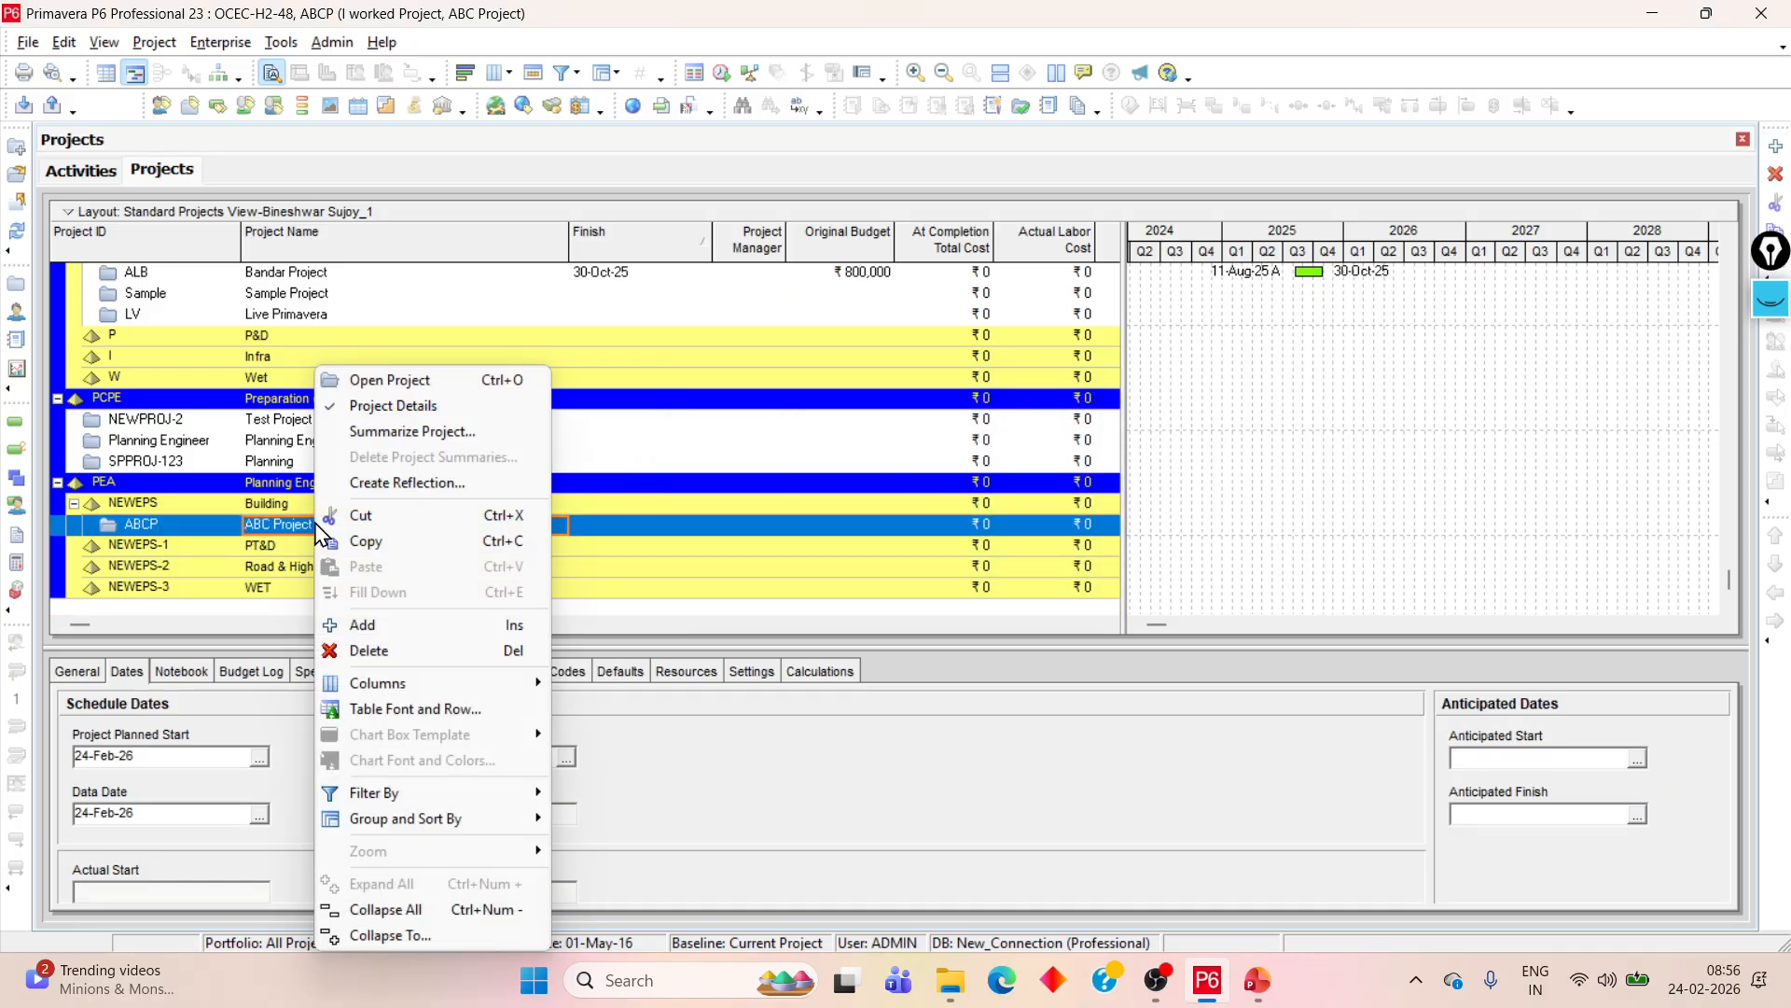
left_click(402, 390)
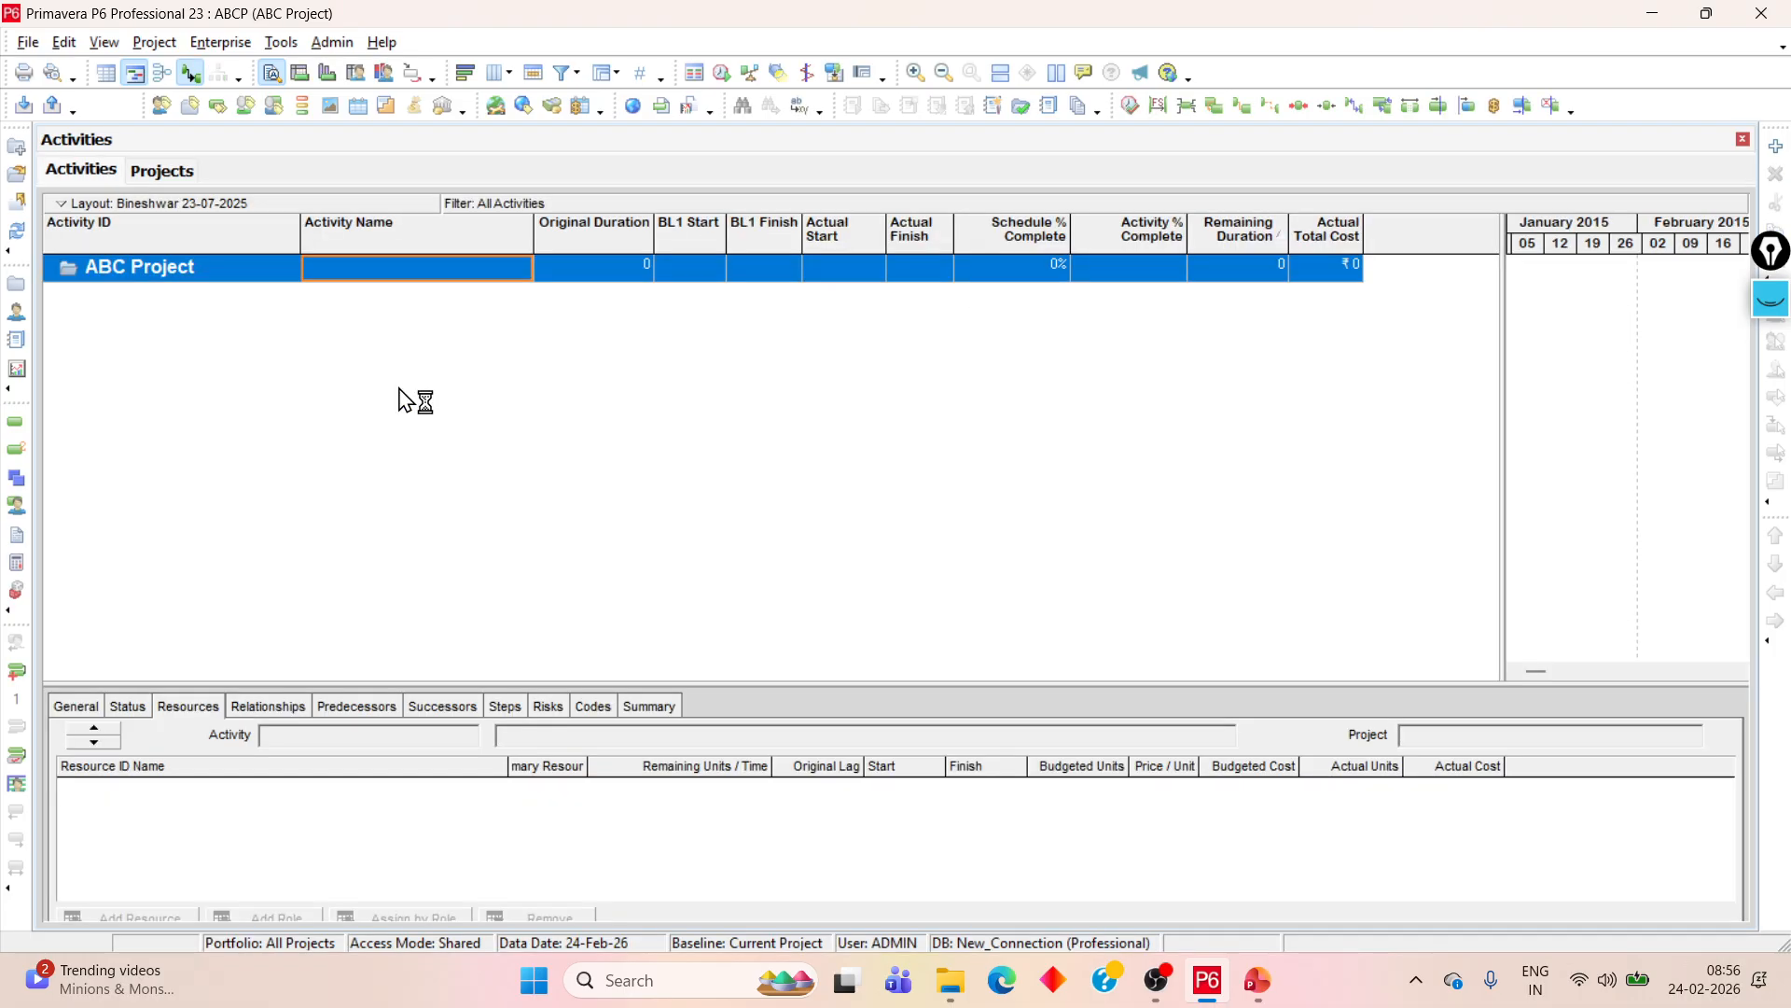
- Narrow the Activity ID and Original Duration columns, and view the General and Status activity details
left_click_drag(299, 224, 231, 234)
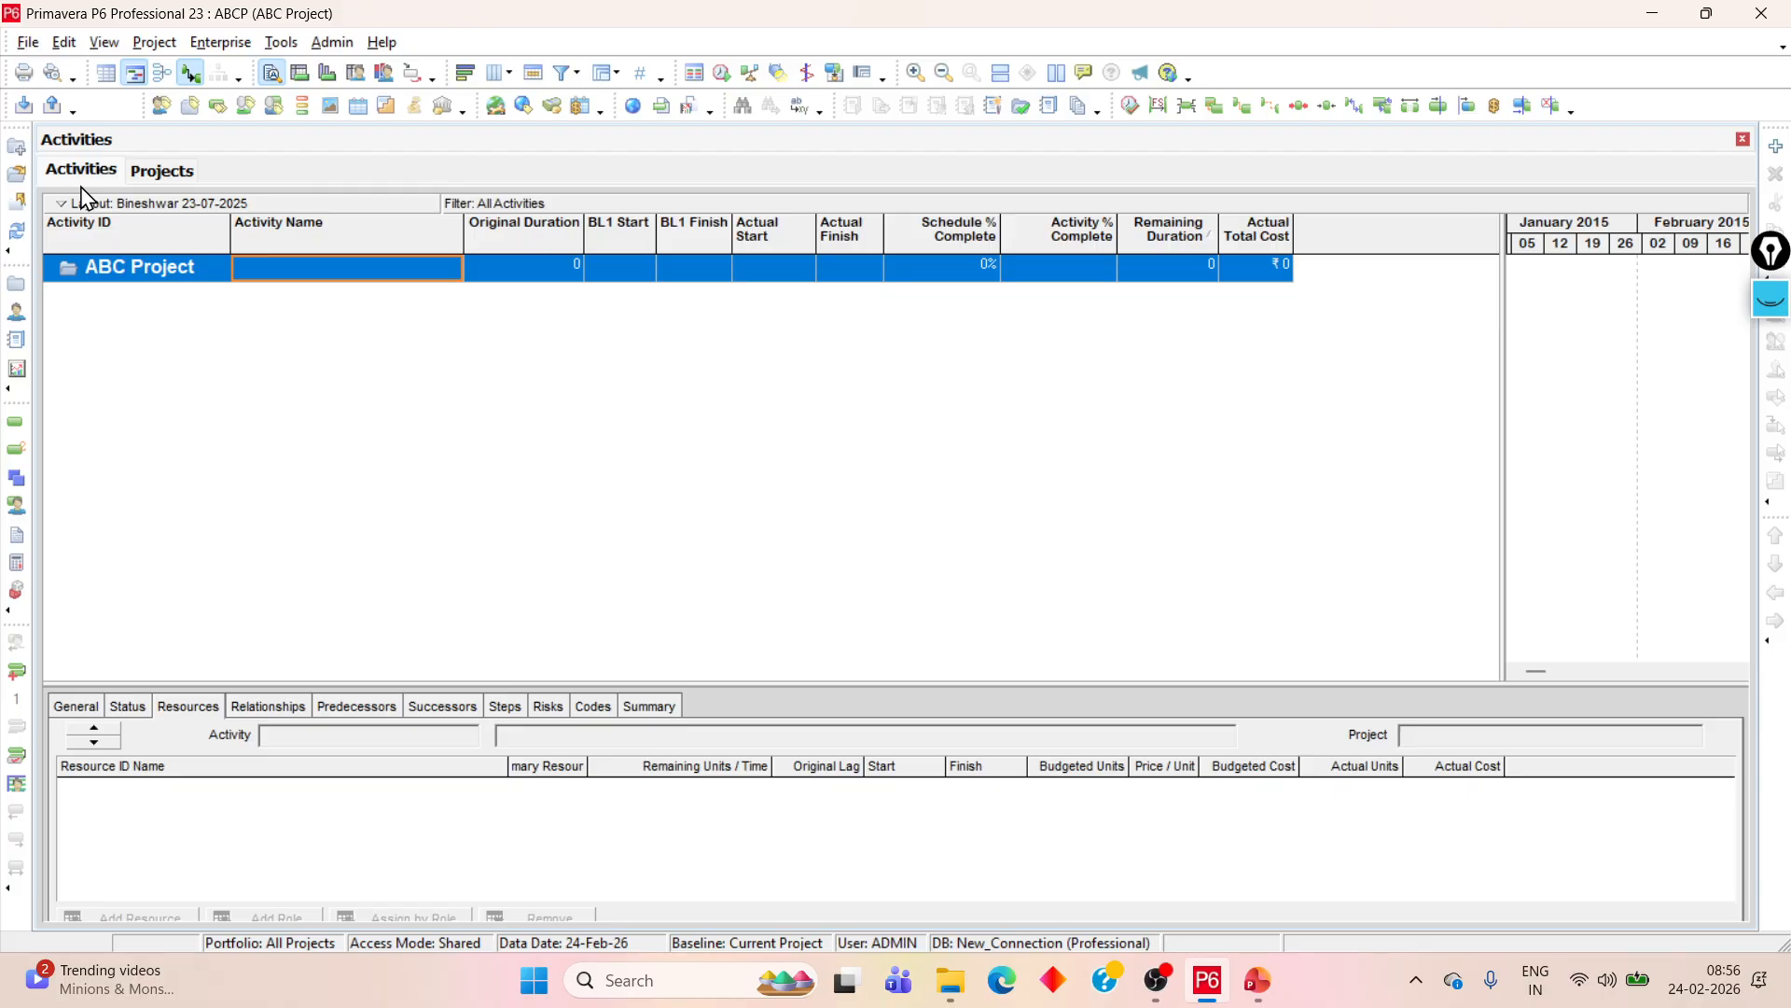
left_click_drag(585, 228, 651, 234)
left_click(84, 706)
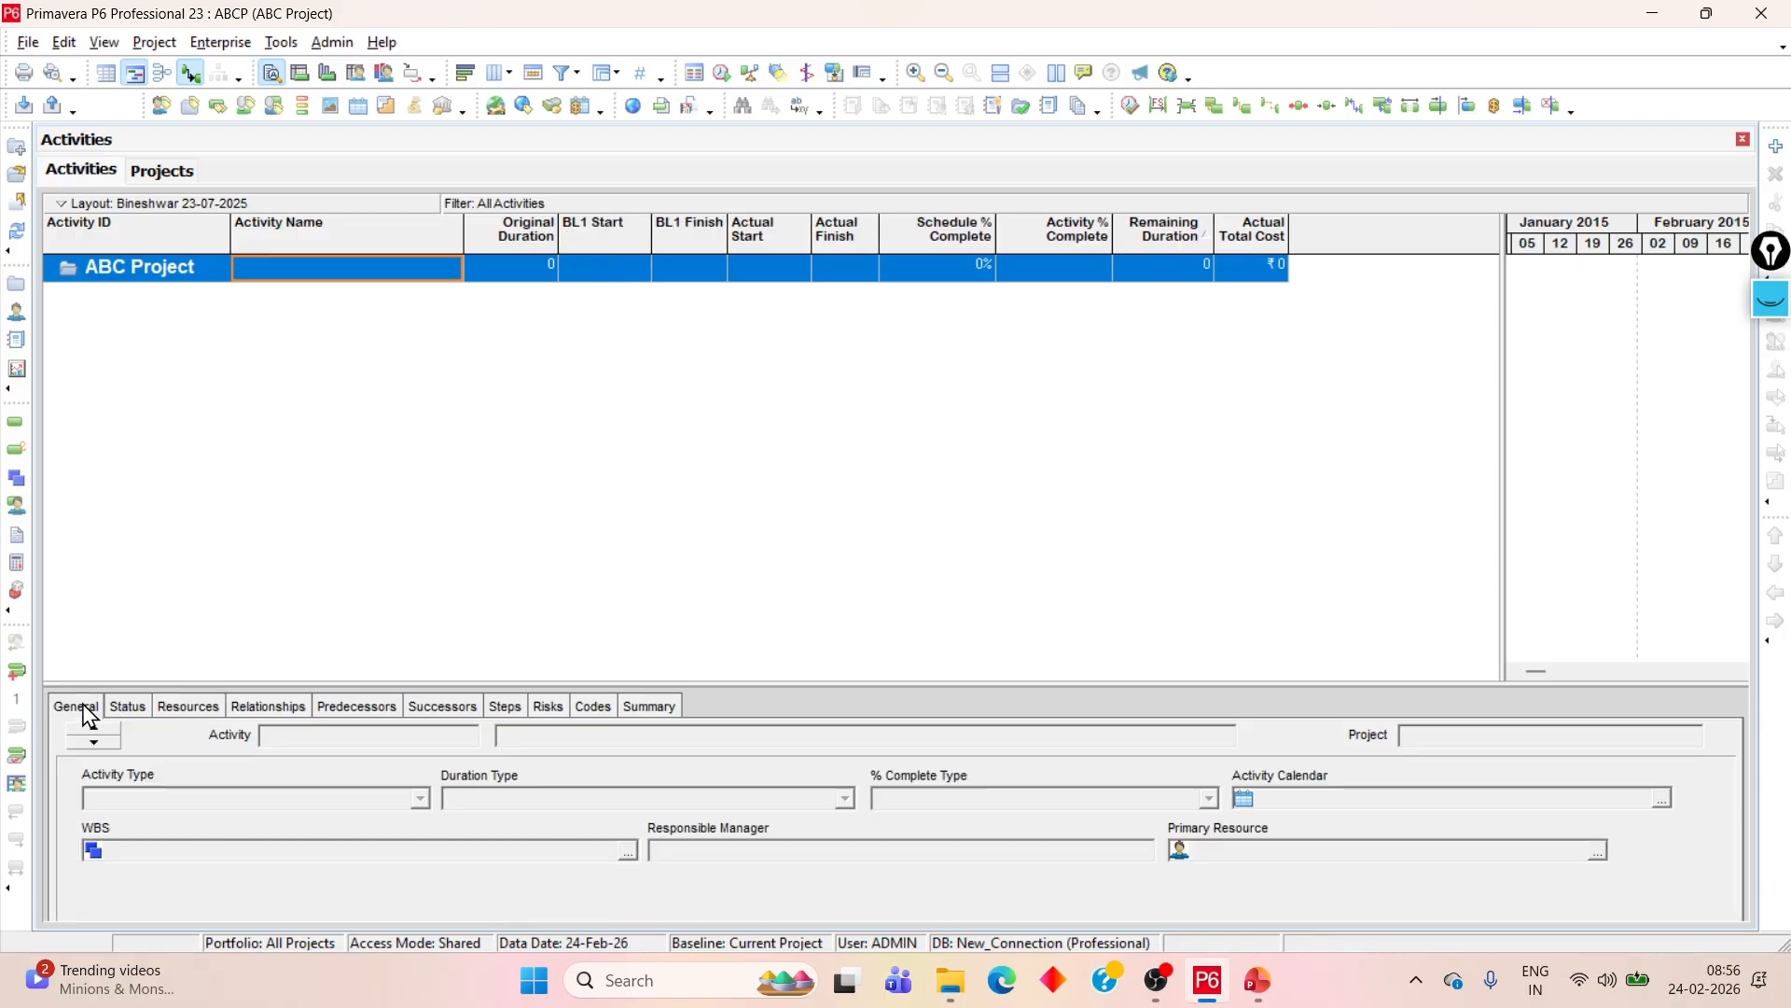
left_click(138, 707)
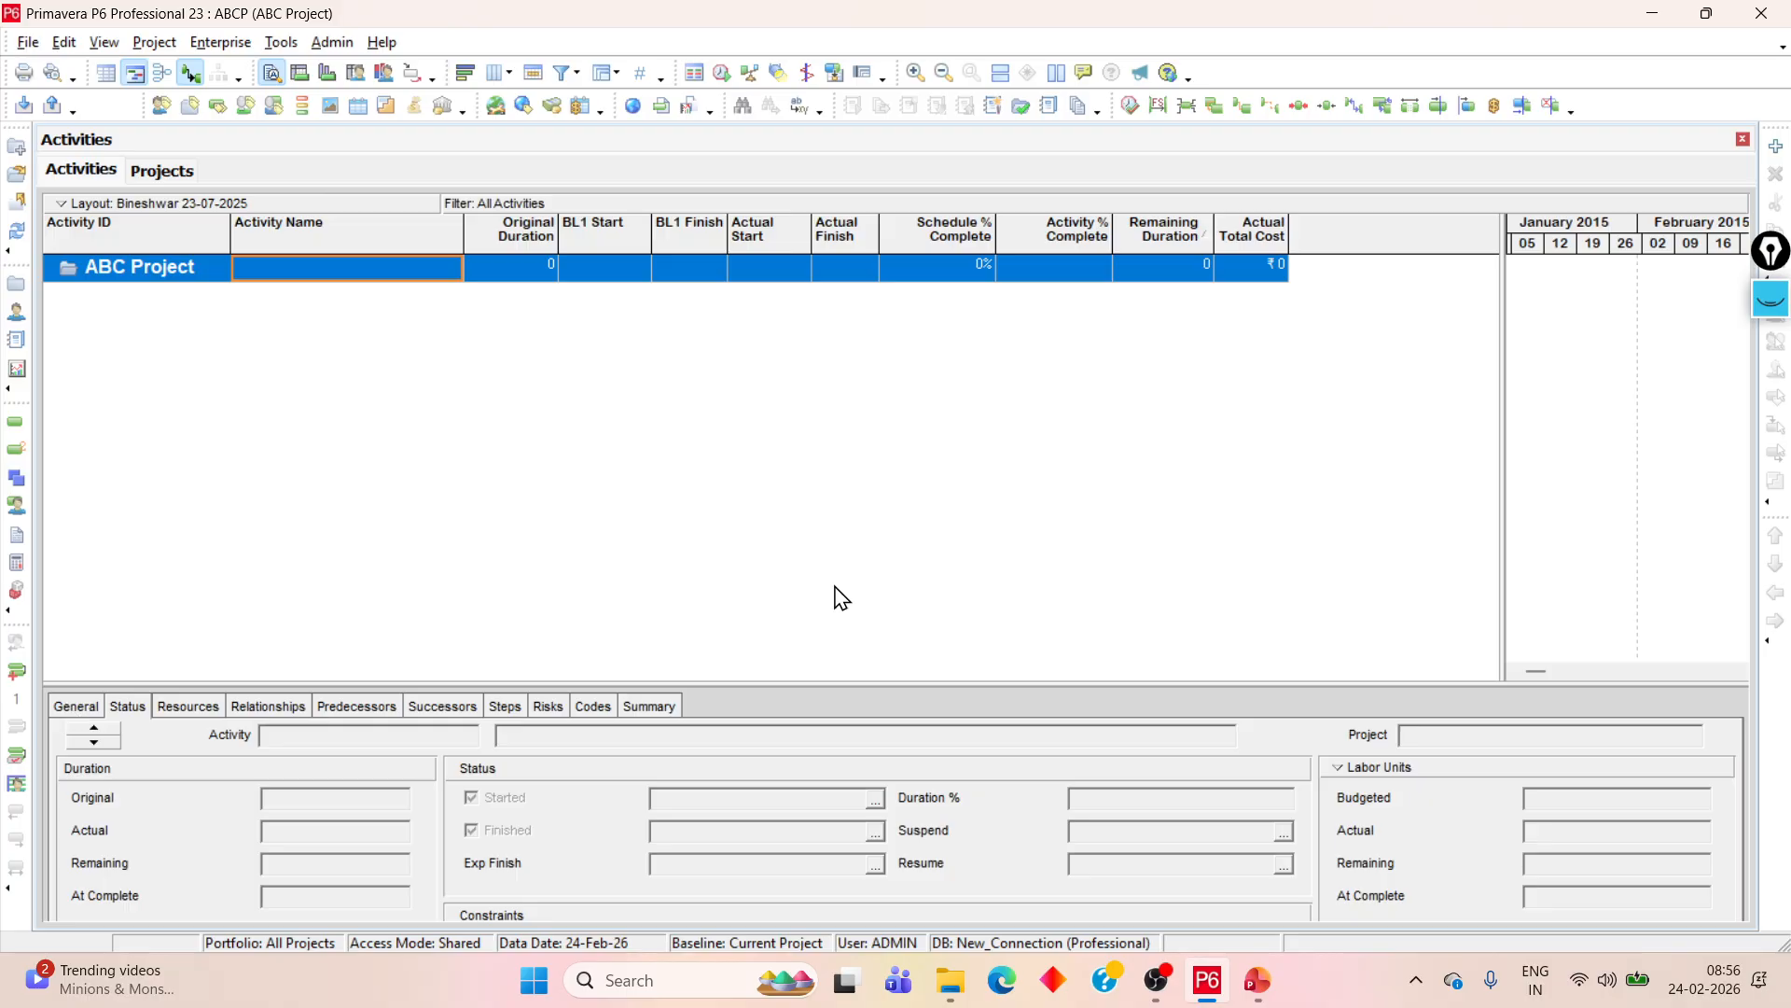
- Bring up the New Activity wizard for ABC Project, cancel it and reselect the ABC Project row
left_click(1777, 146)
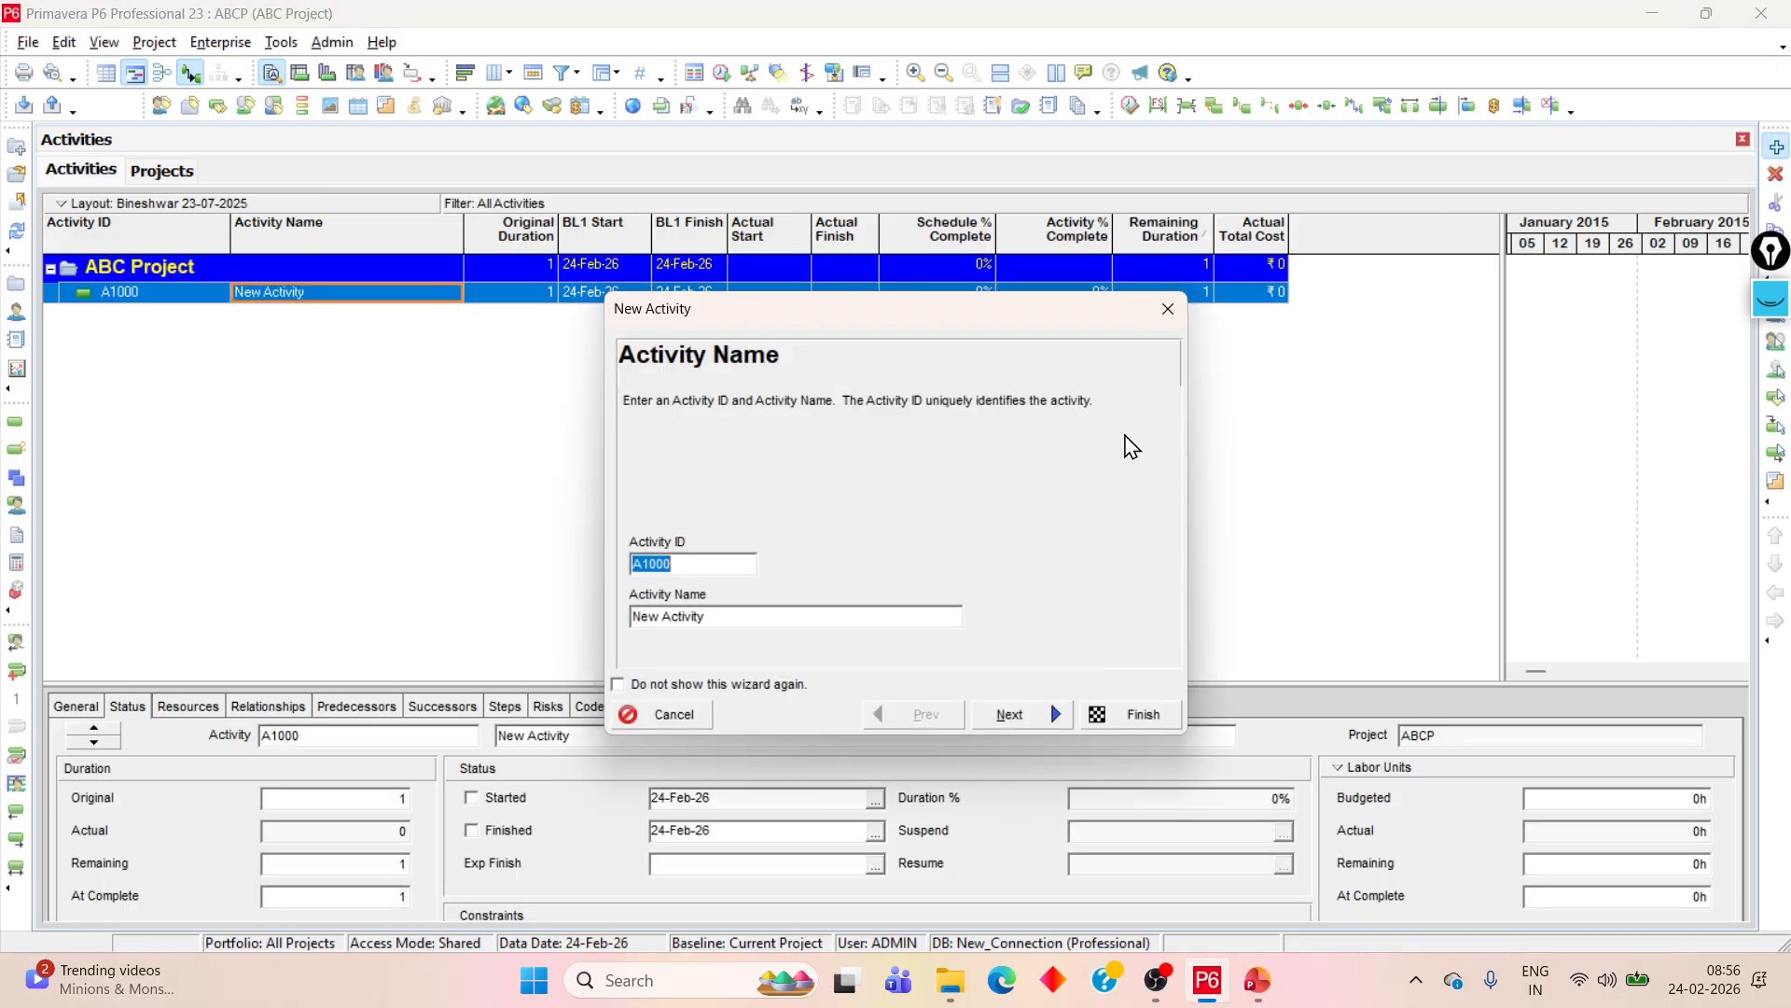
left_click(1167, 309)
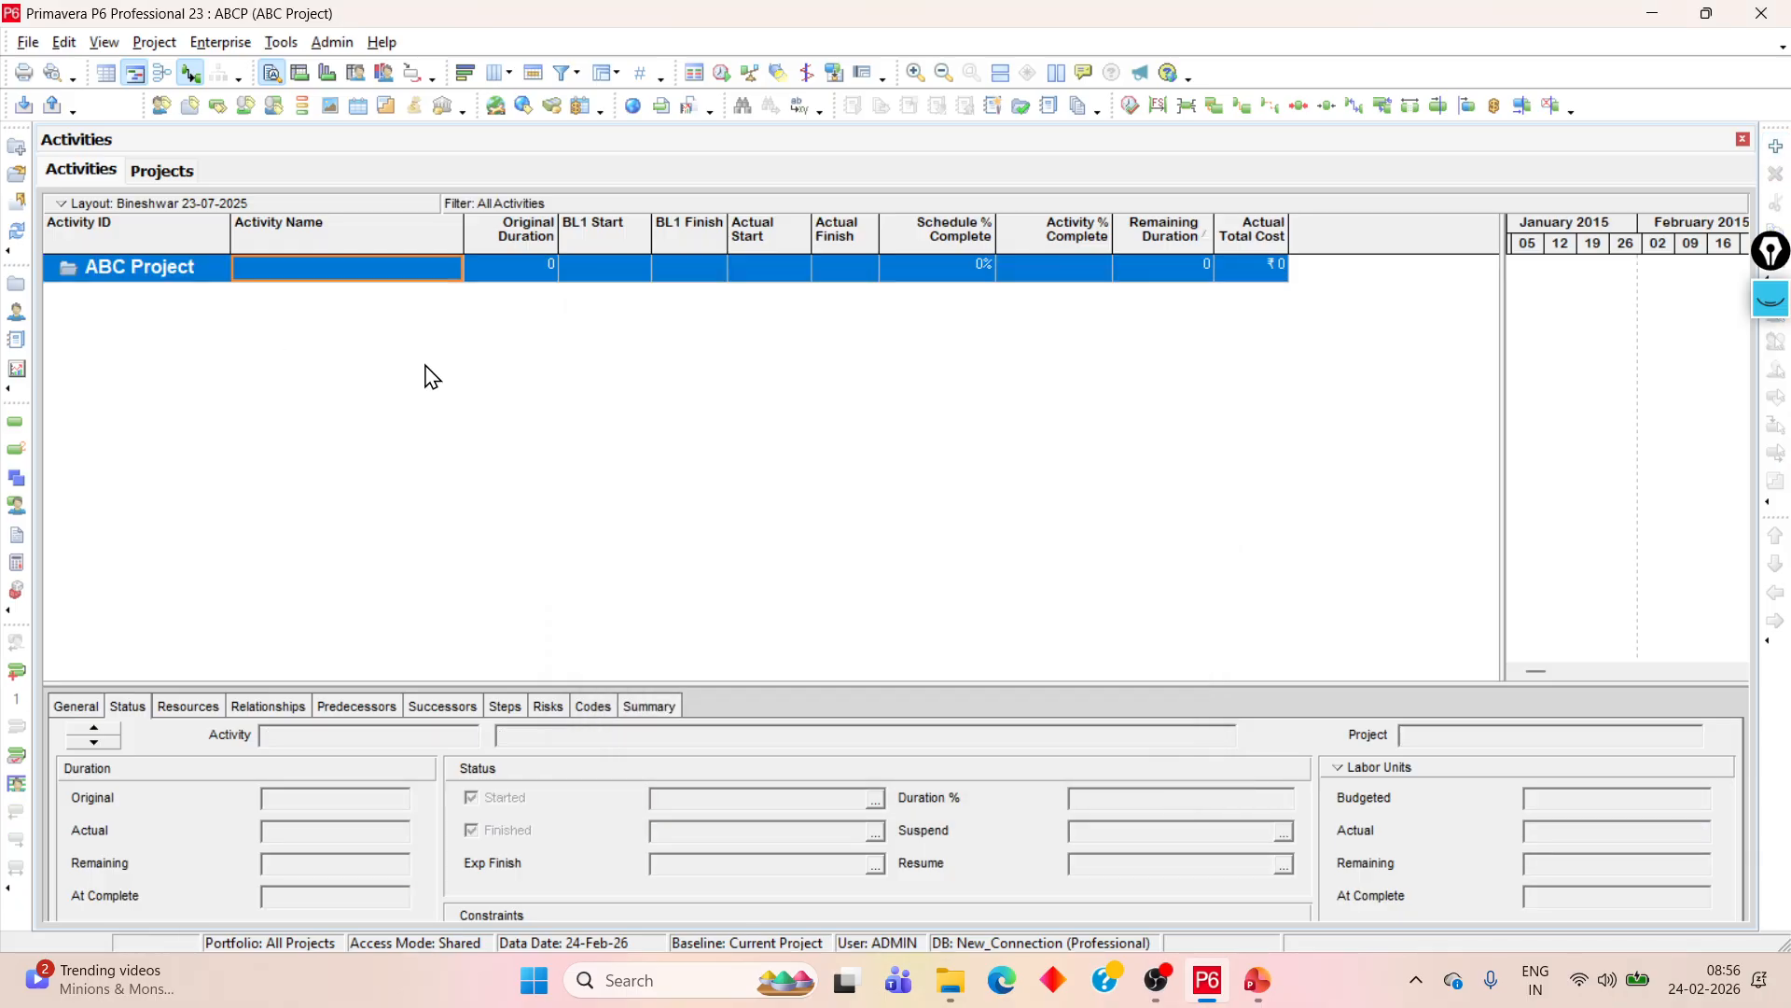
left_click(101, 269)
left_click(151, 274)
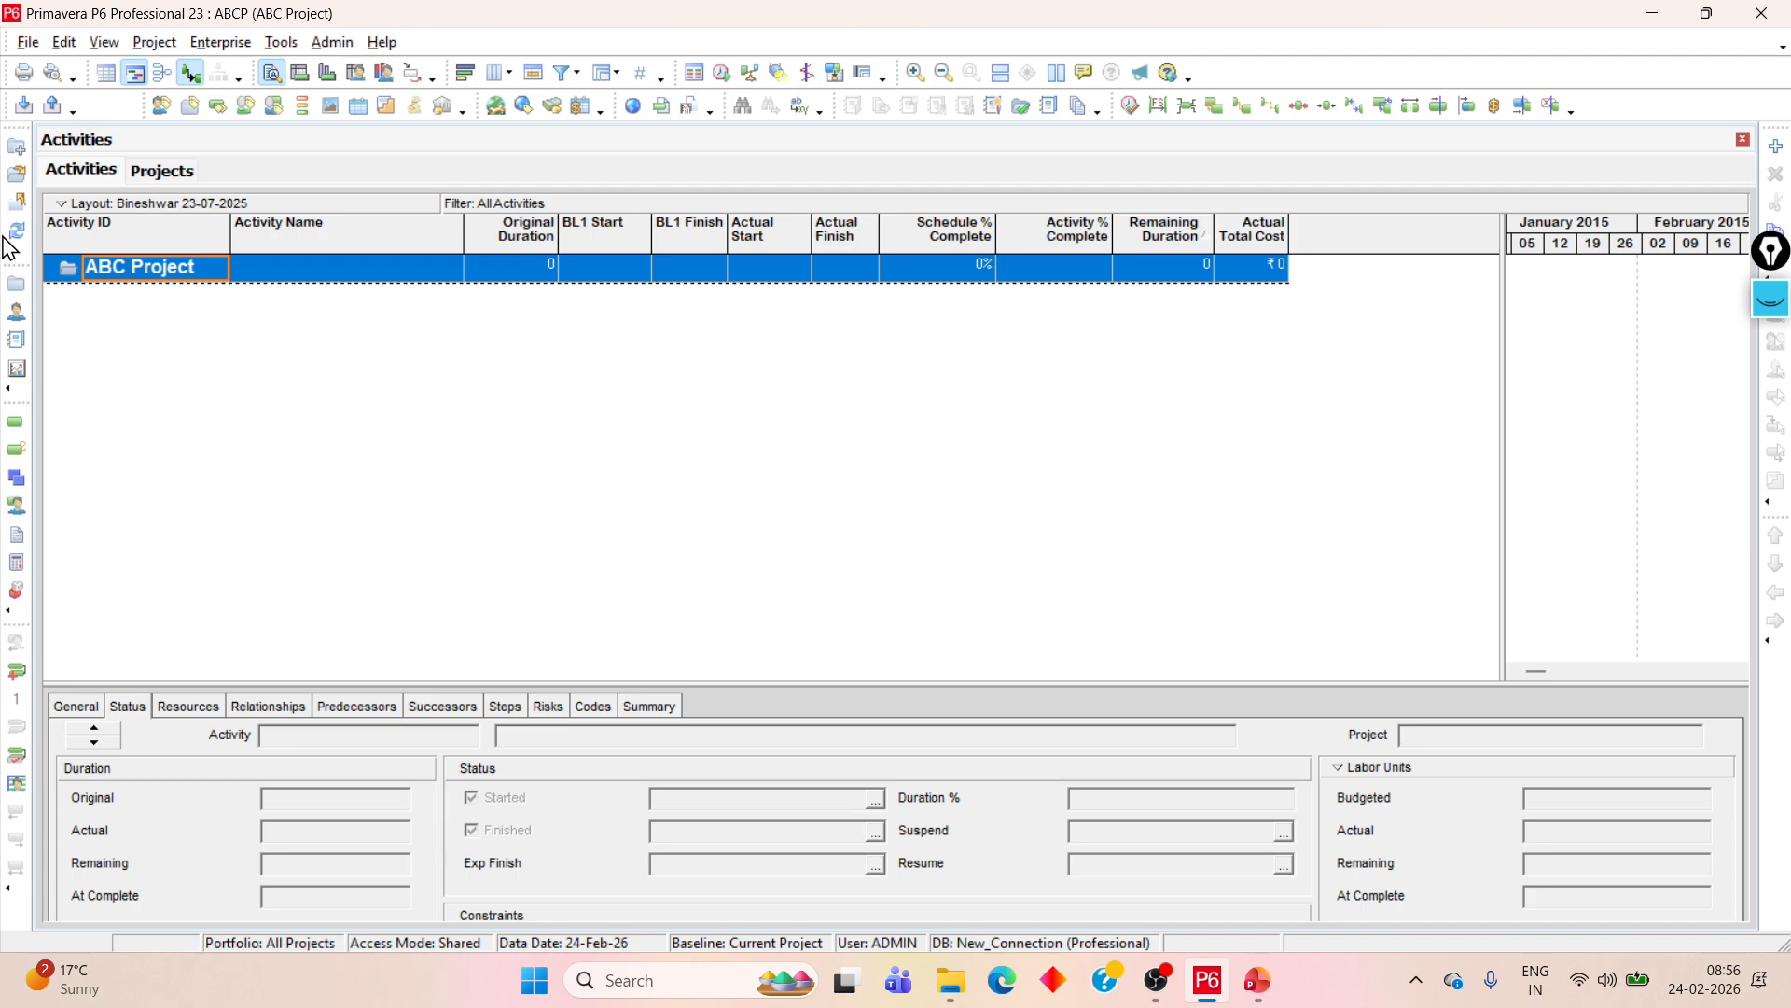
- Return to the project list and compare the dates and budgets of School Building Project and Bandar Project under B&F
left_click(163, 170)
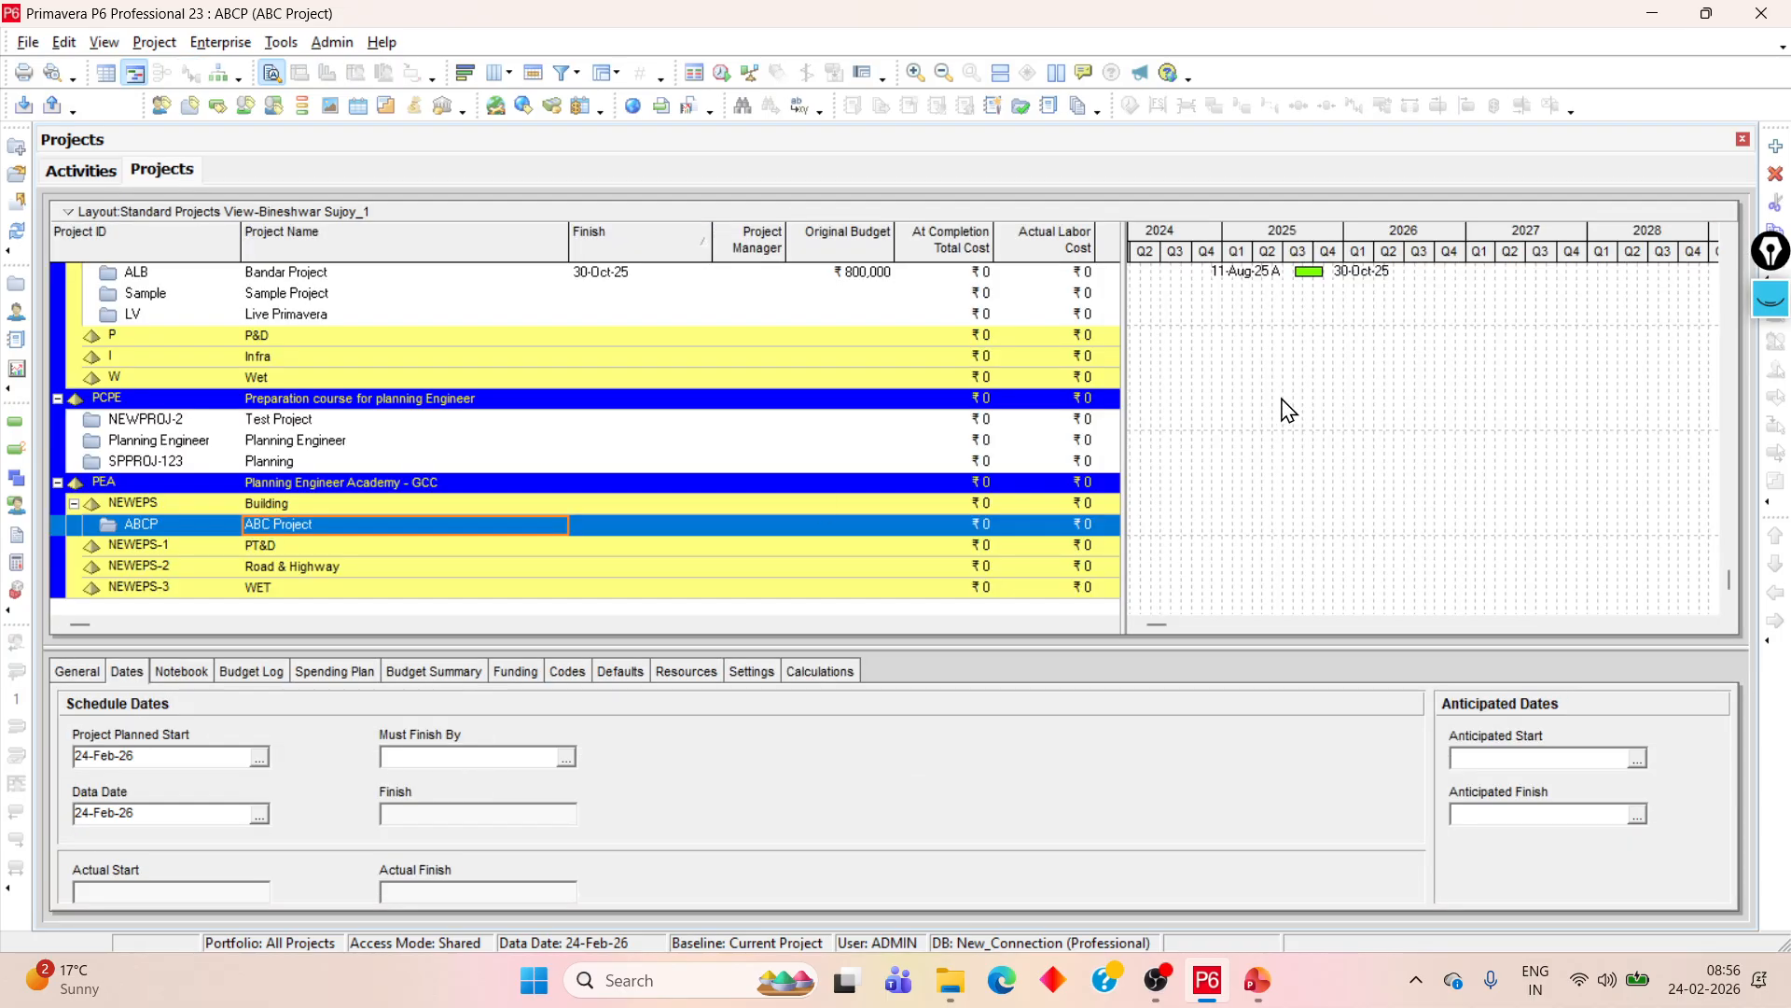
scroll(1283, 392, "up", 1)
left_click(329, 337)
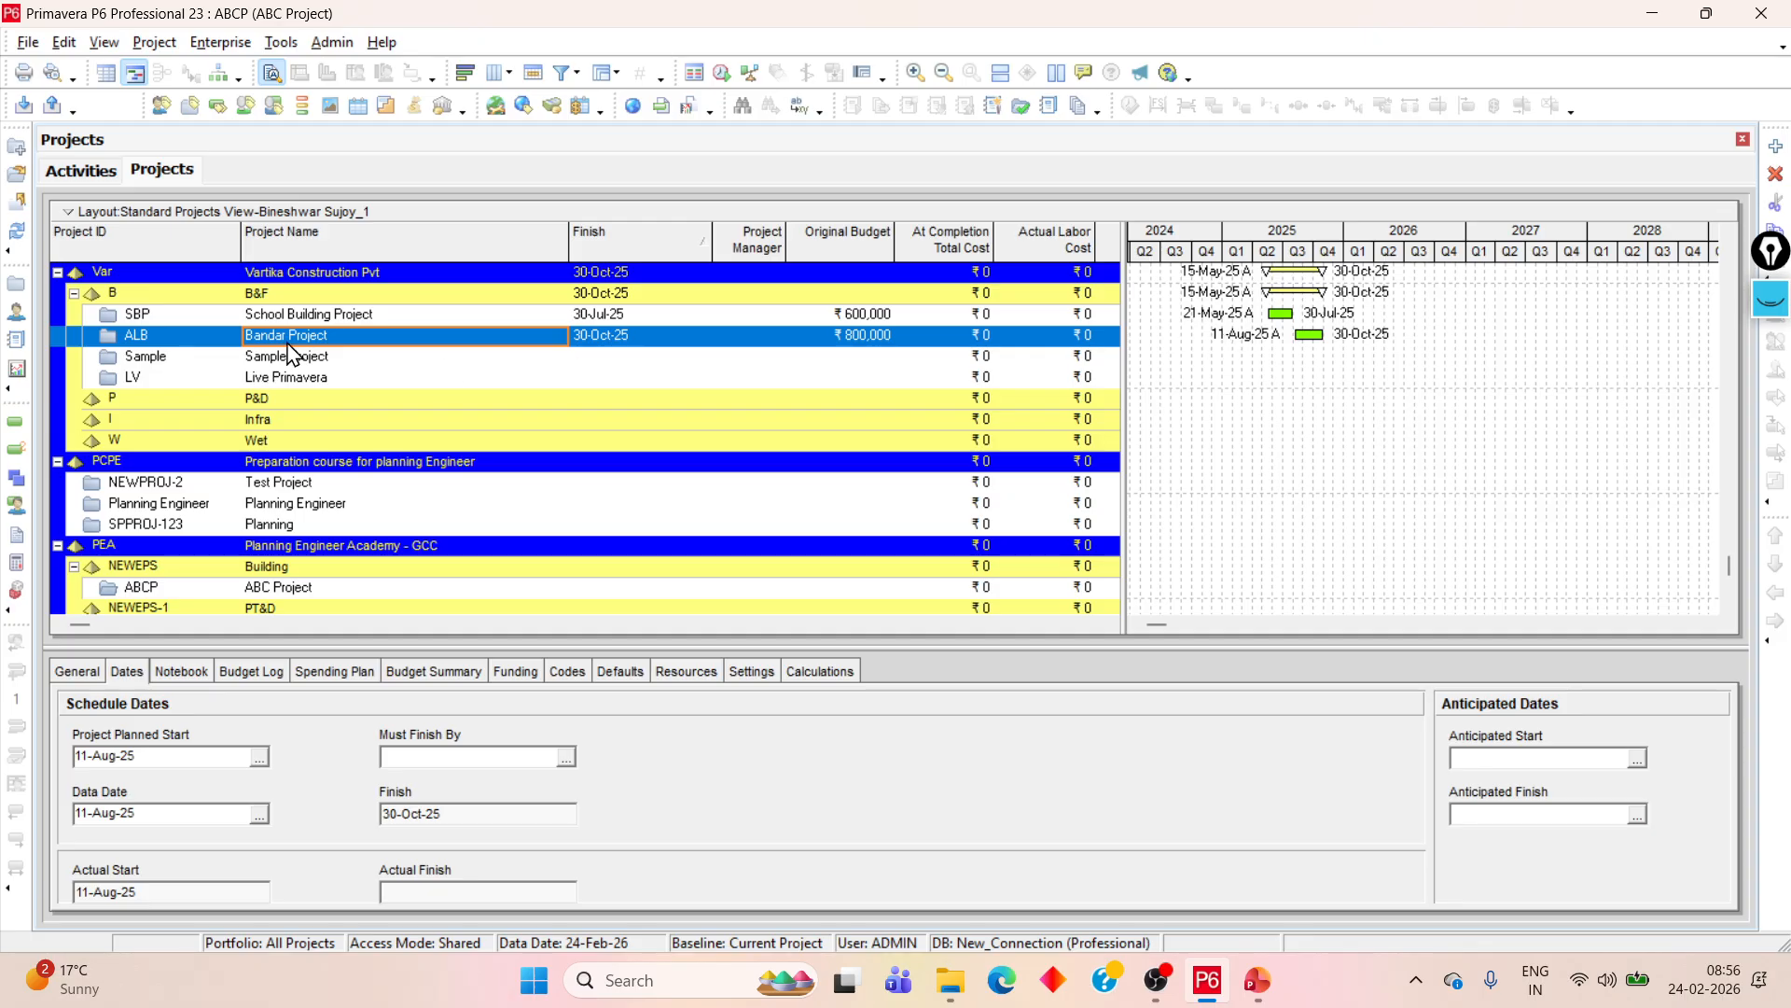
left_click(339, 312)
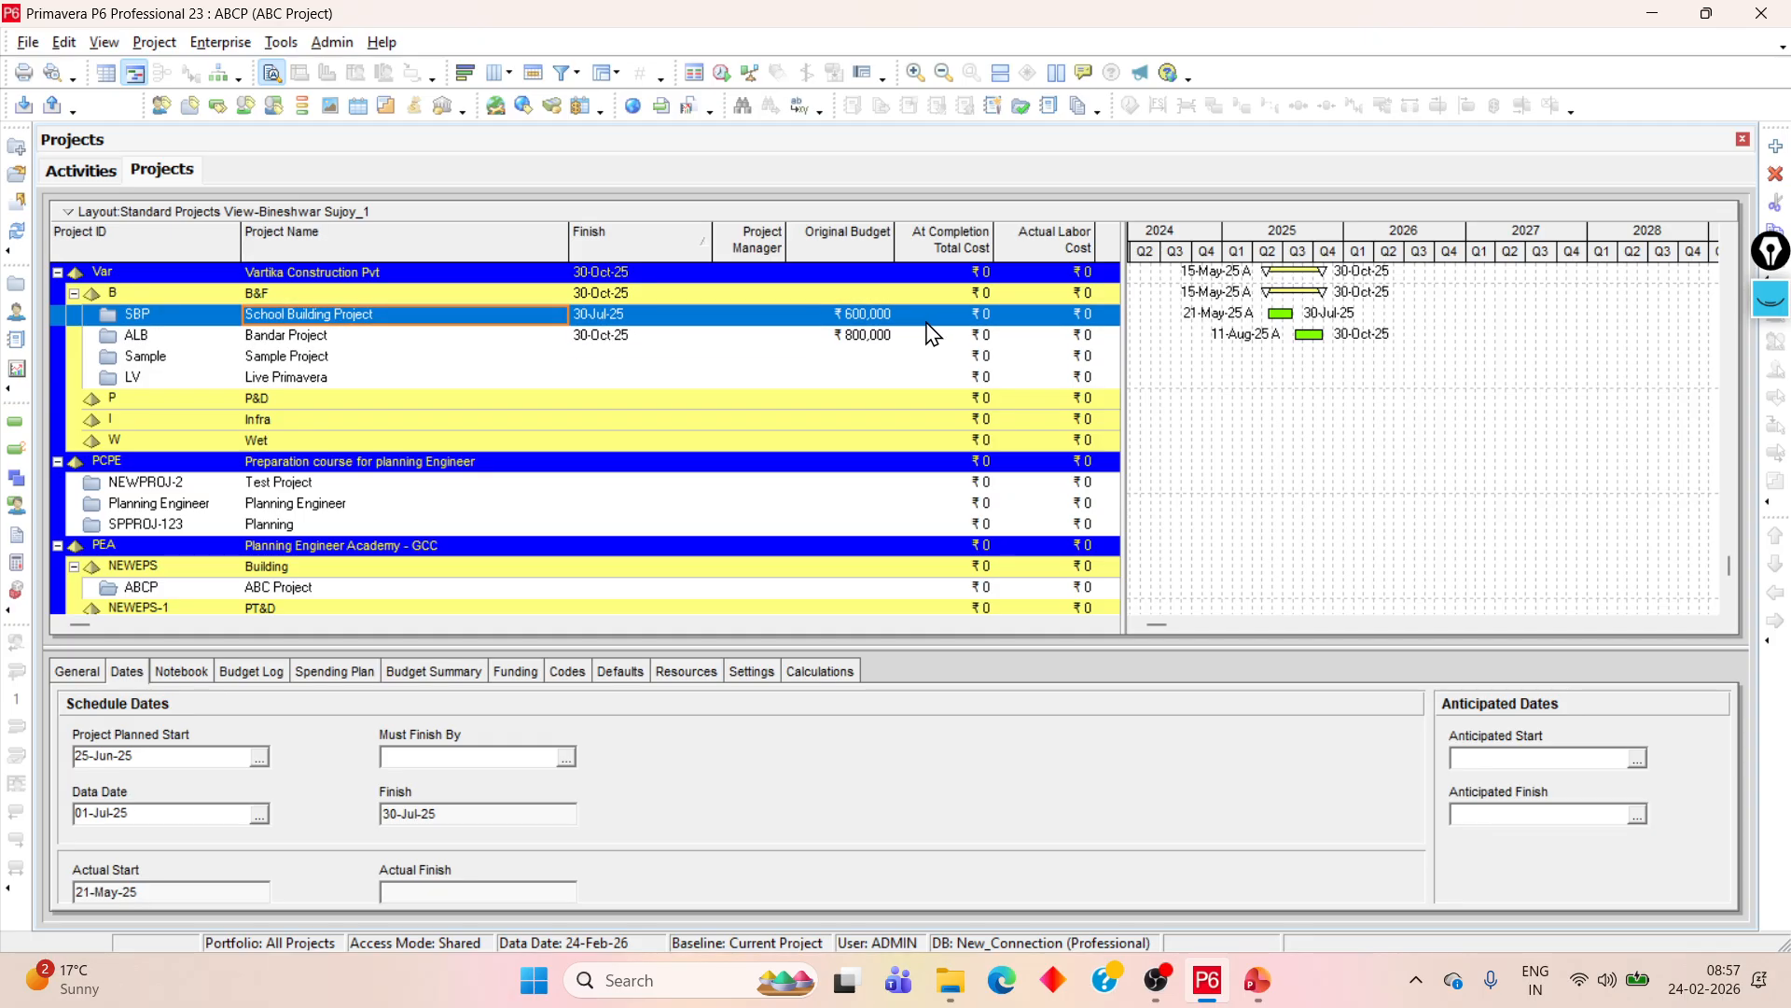
left_click(304, 336)
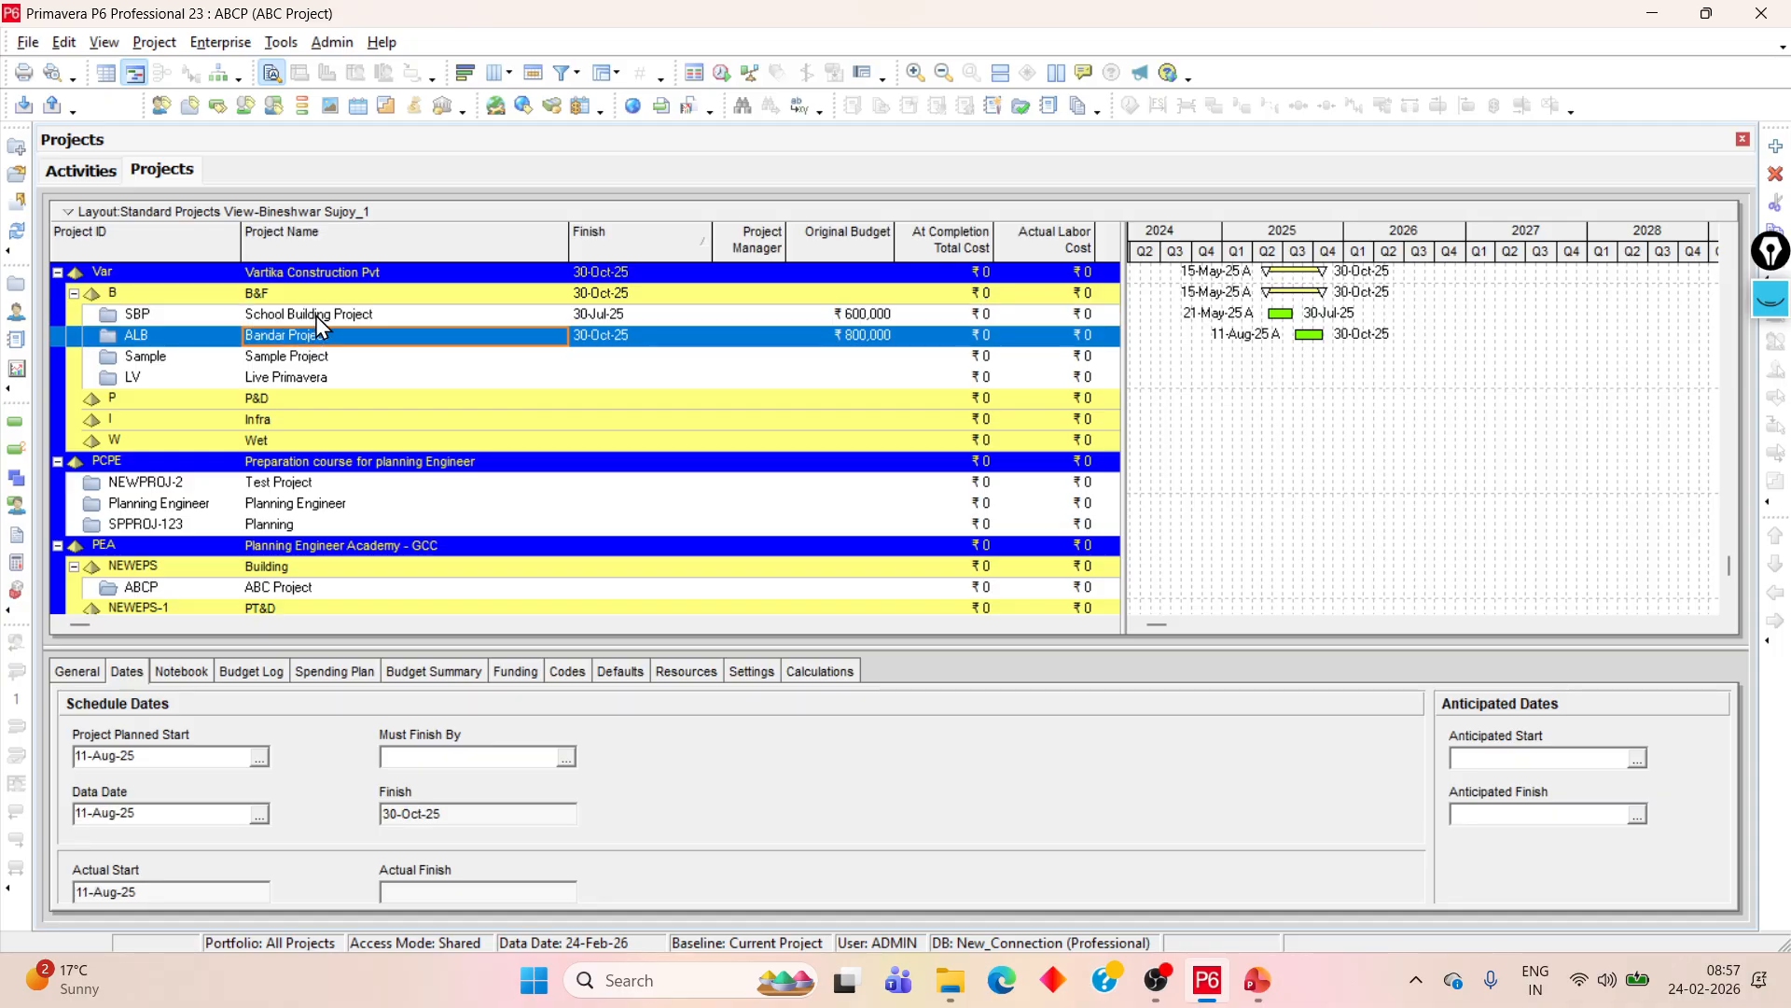
left_click(314, 316)
left_click(311, 338)
left_click(326, 317)
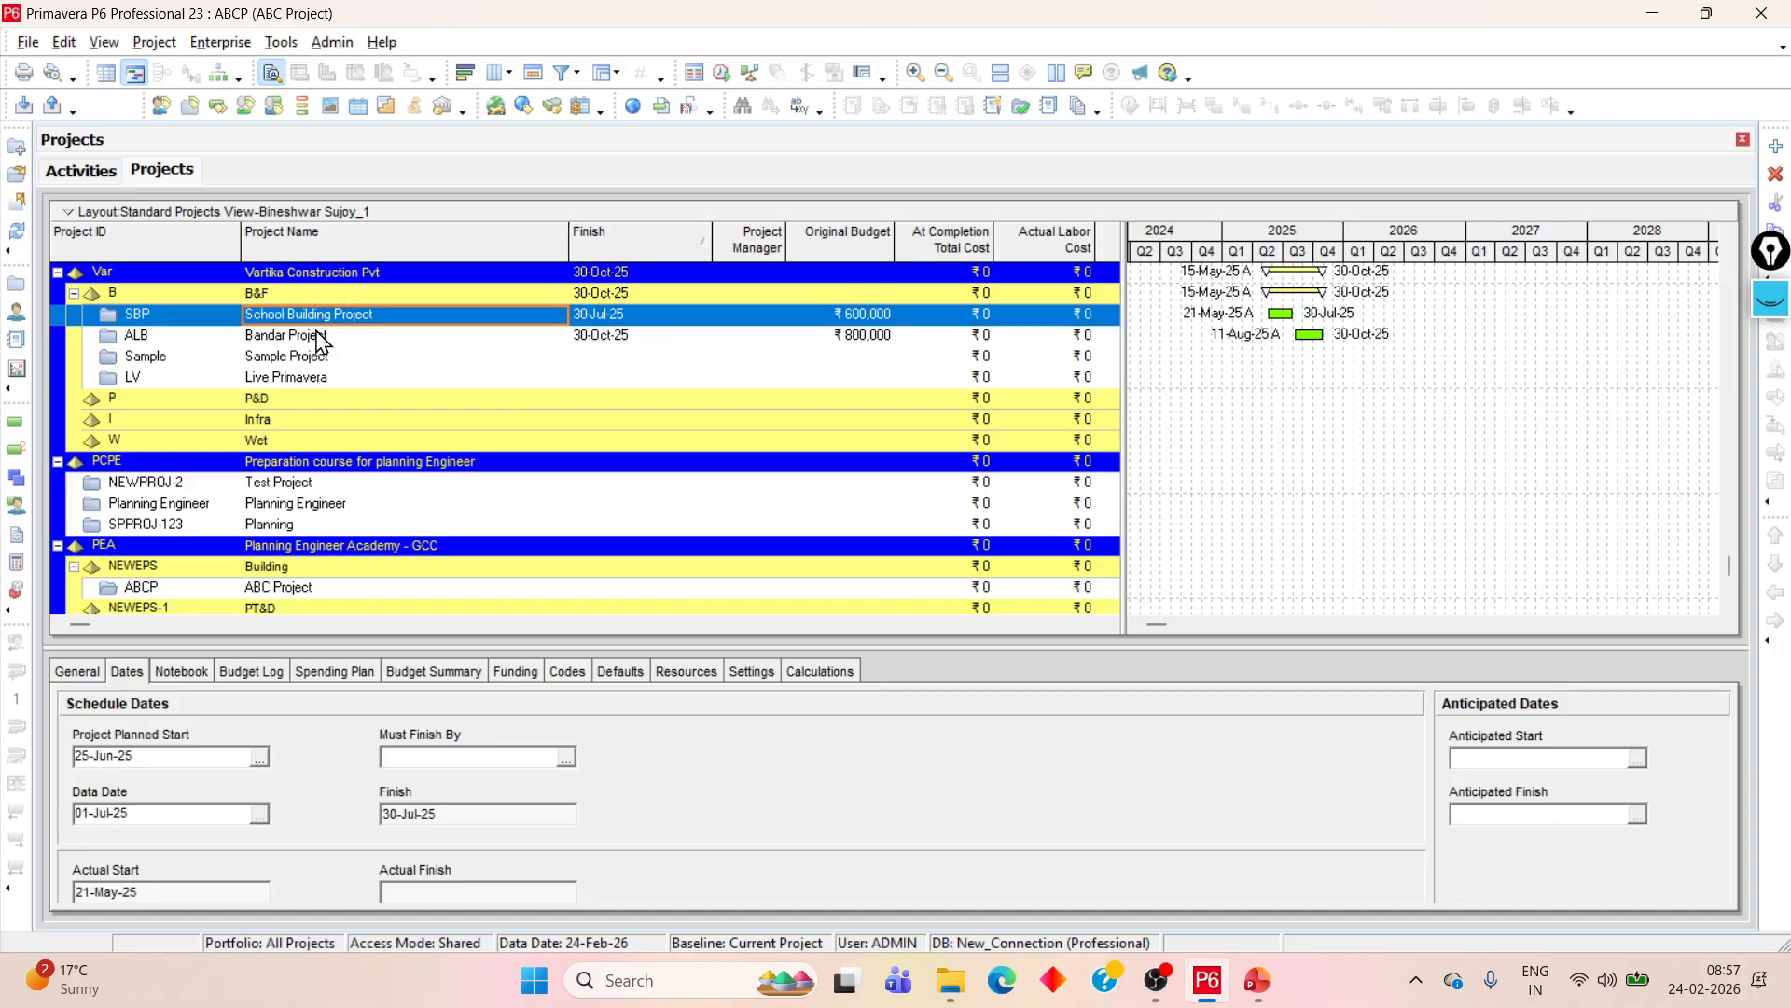
left_click(317, 341)
left_click(325, 317)
- Widen the project table to expose the columns through Actual Cost, and narrow the Finish column
left_click_drag(1122, 334, 1509, 372)
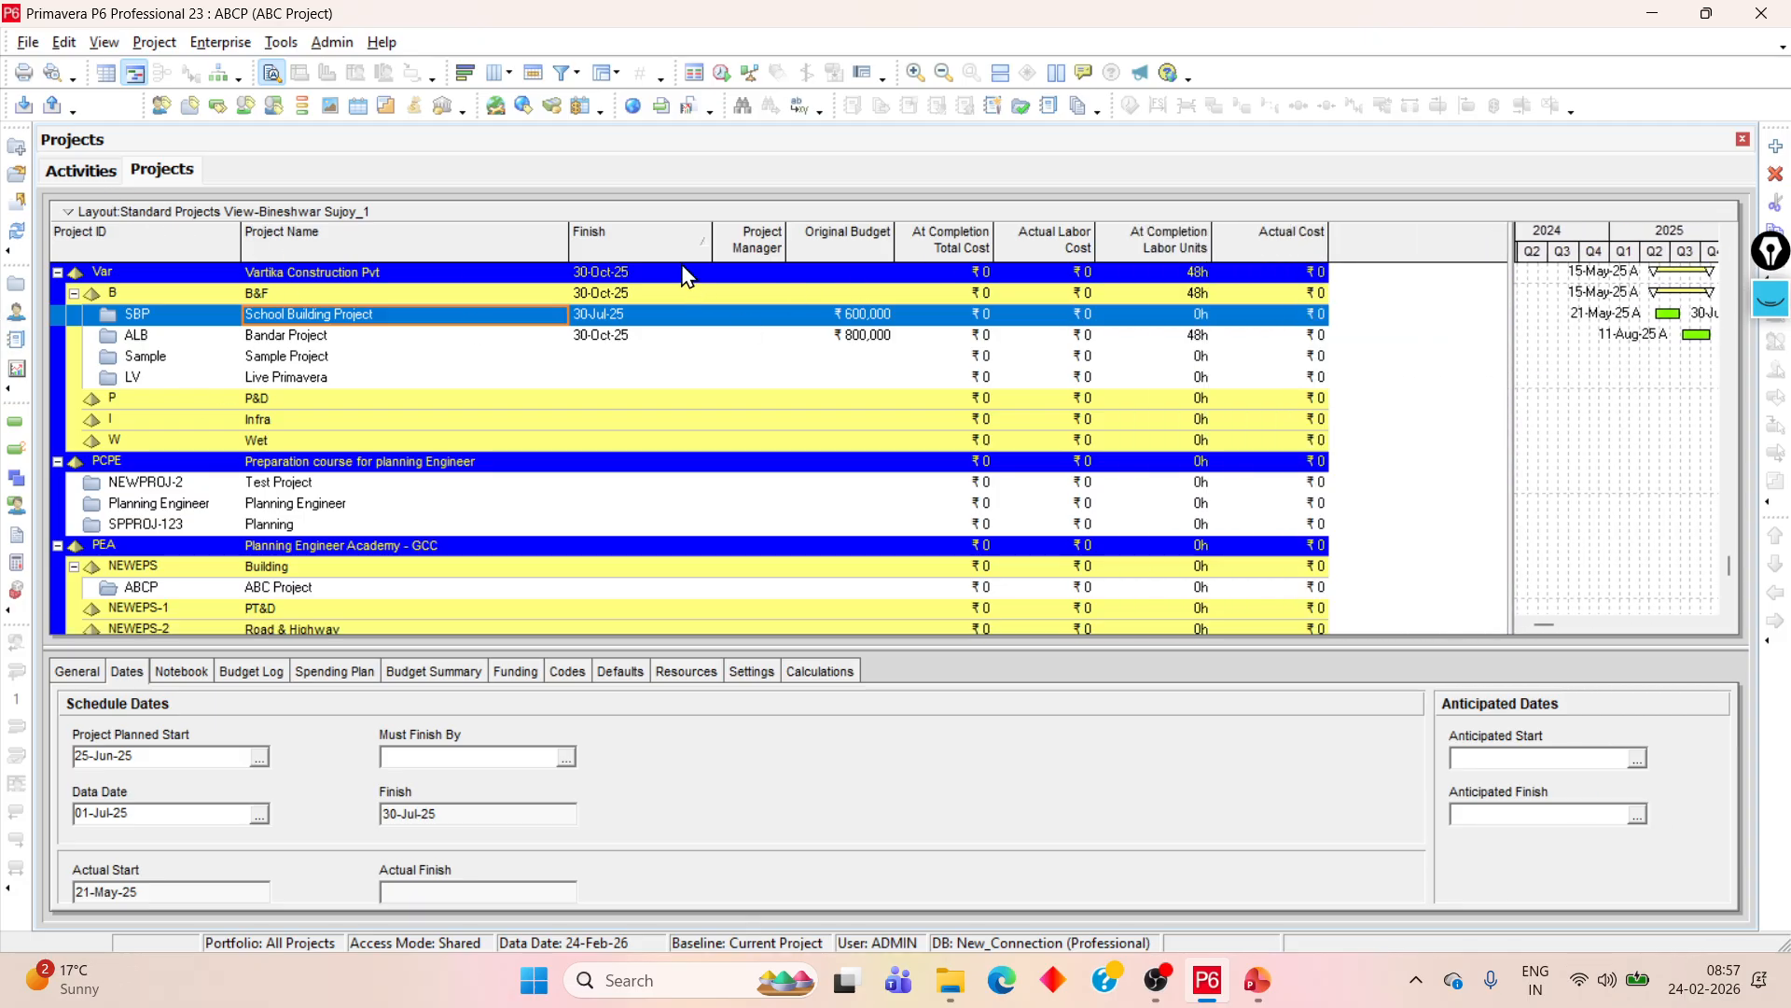
left_click_drag(712, 243, 681, 244)
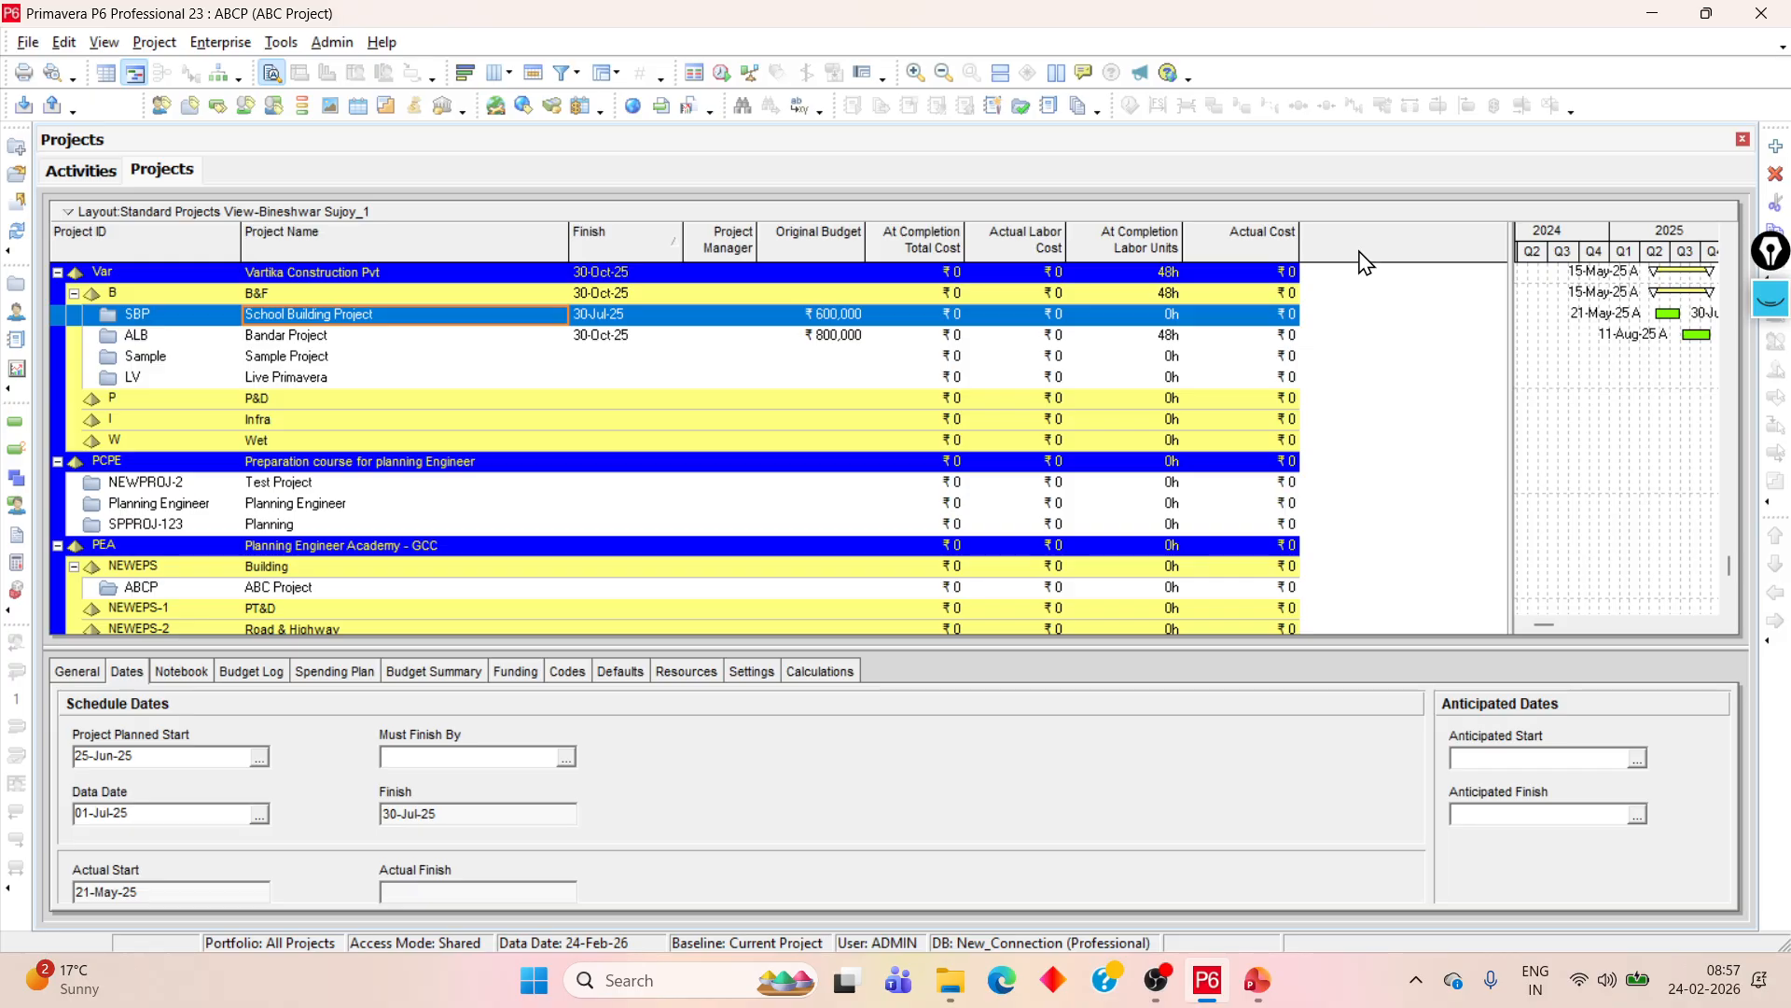
- Examine the finish dates, project managers, budgets, costs and labor units of the projects in the Enterprise branch
scroll(558, 273, "up", 10)
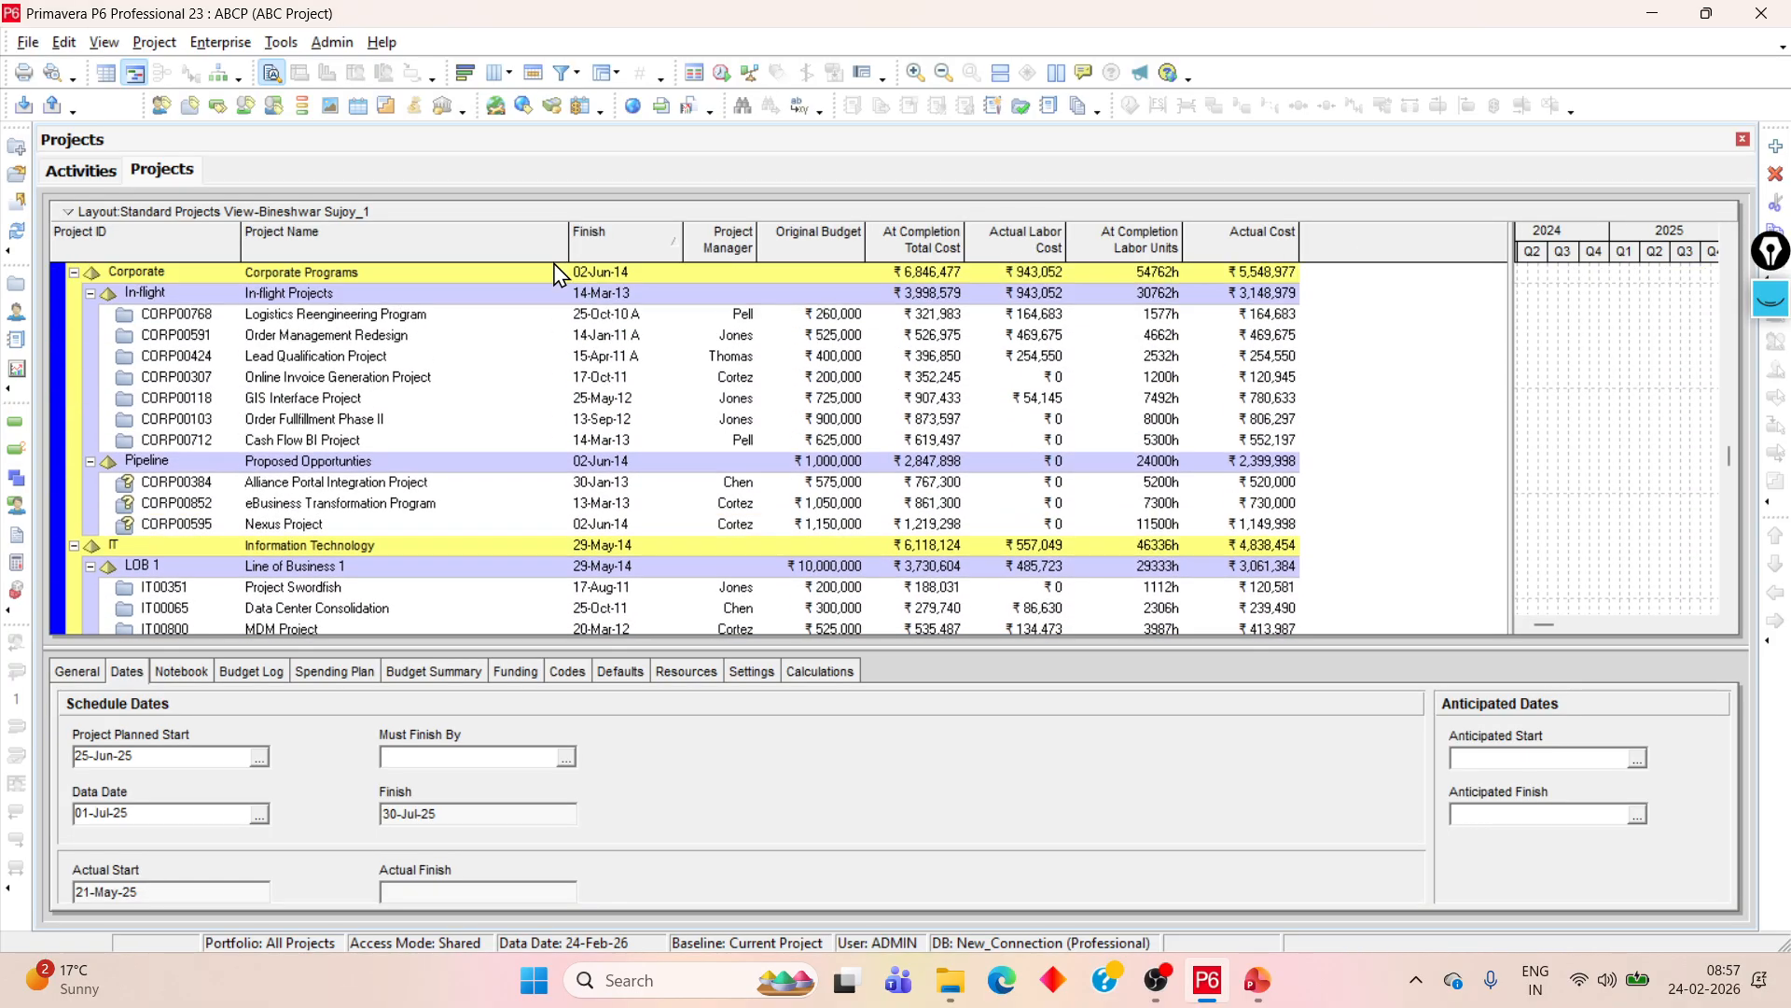
scroll(558, 273, "down", 10)
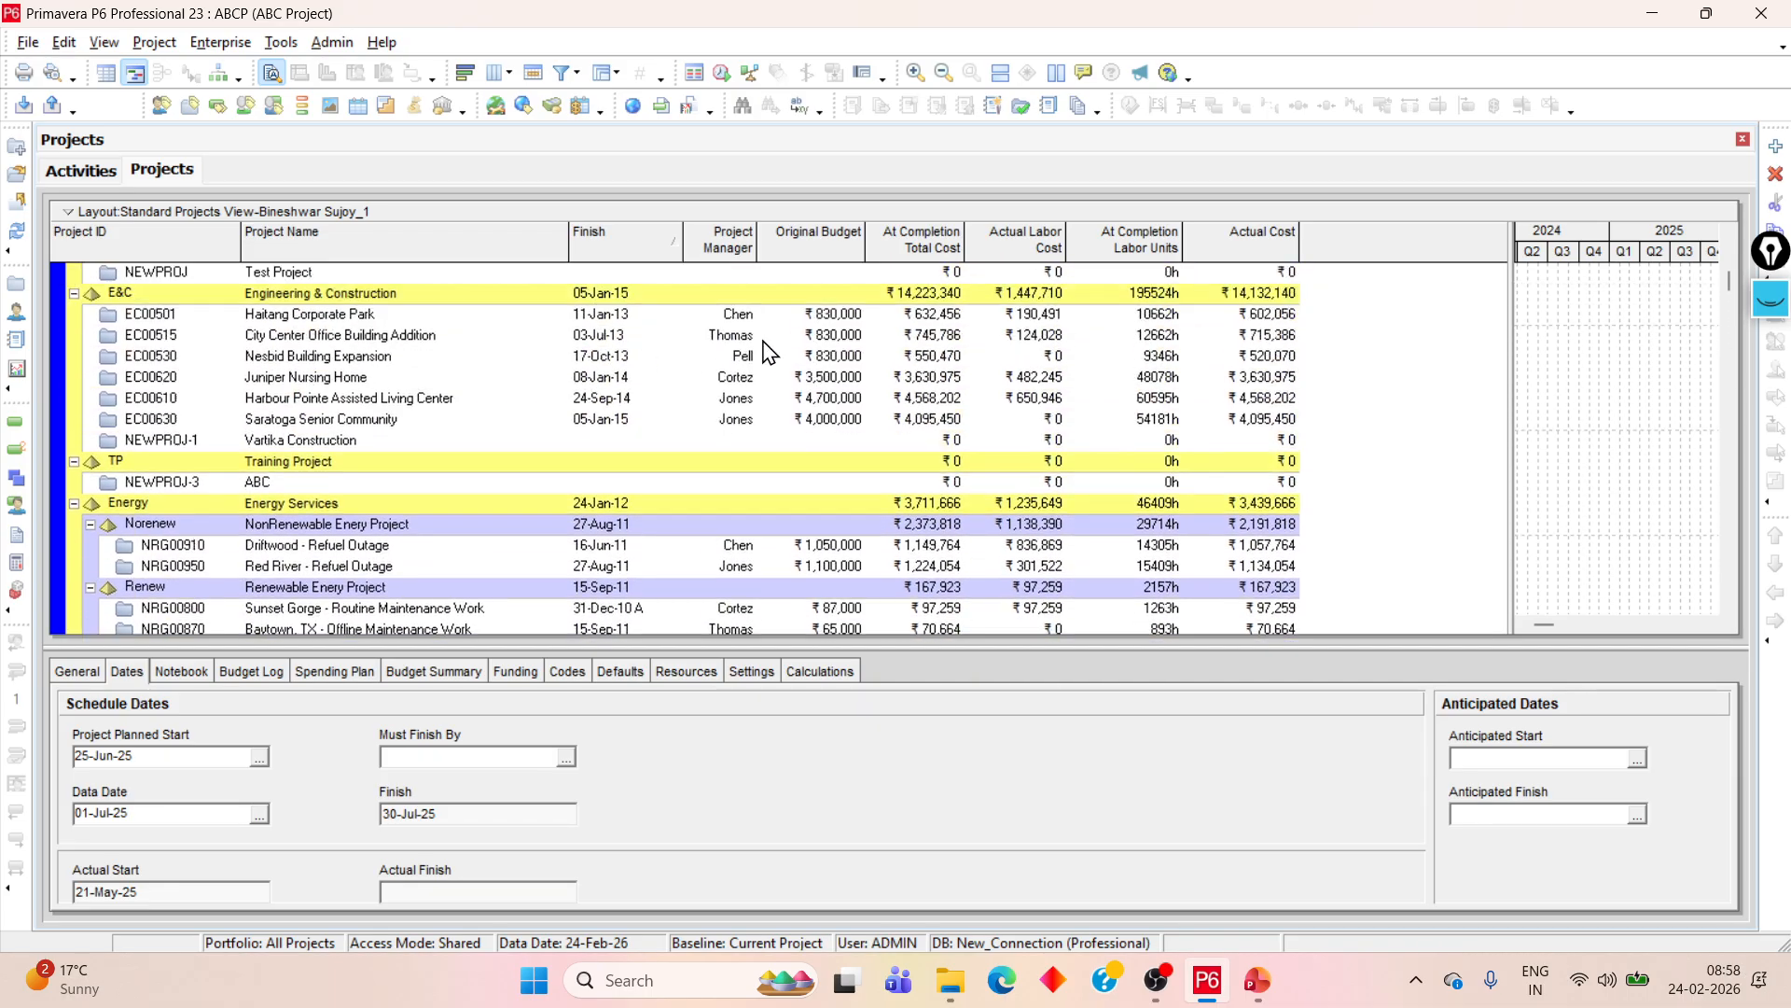
scroll(765, 352, "up", 2)
scroll(658, 460, "up", 1)
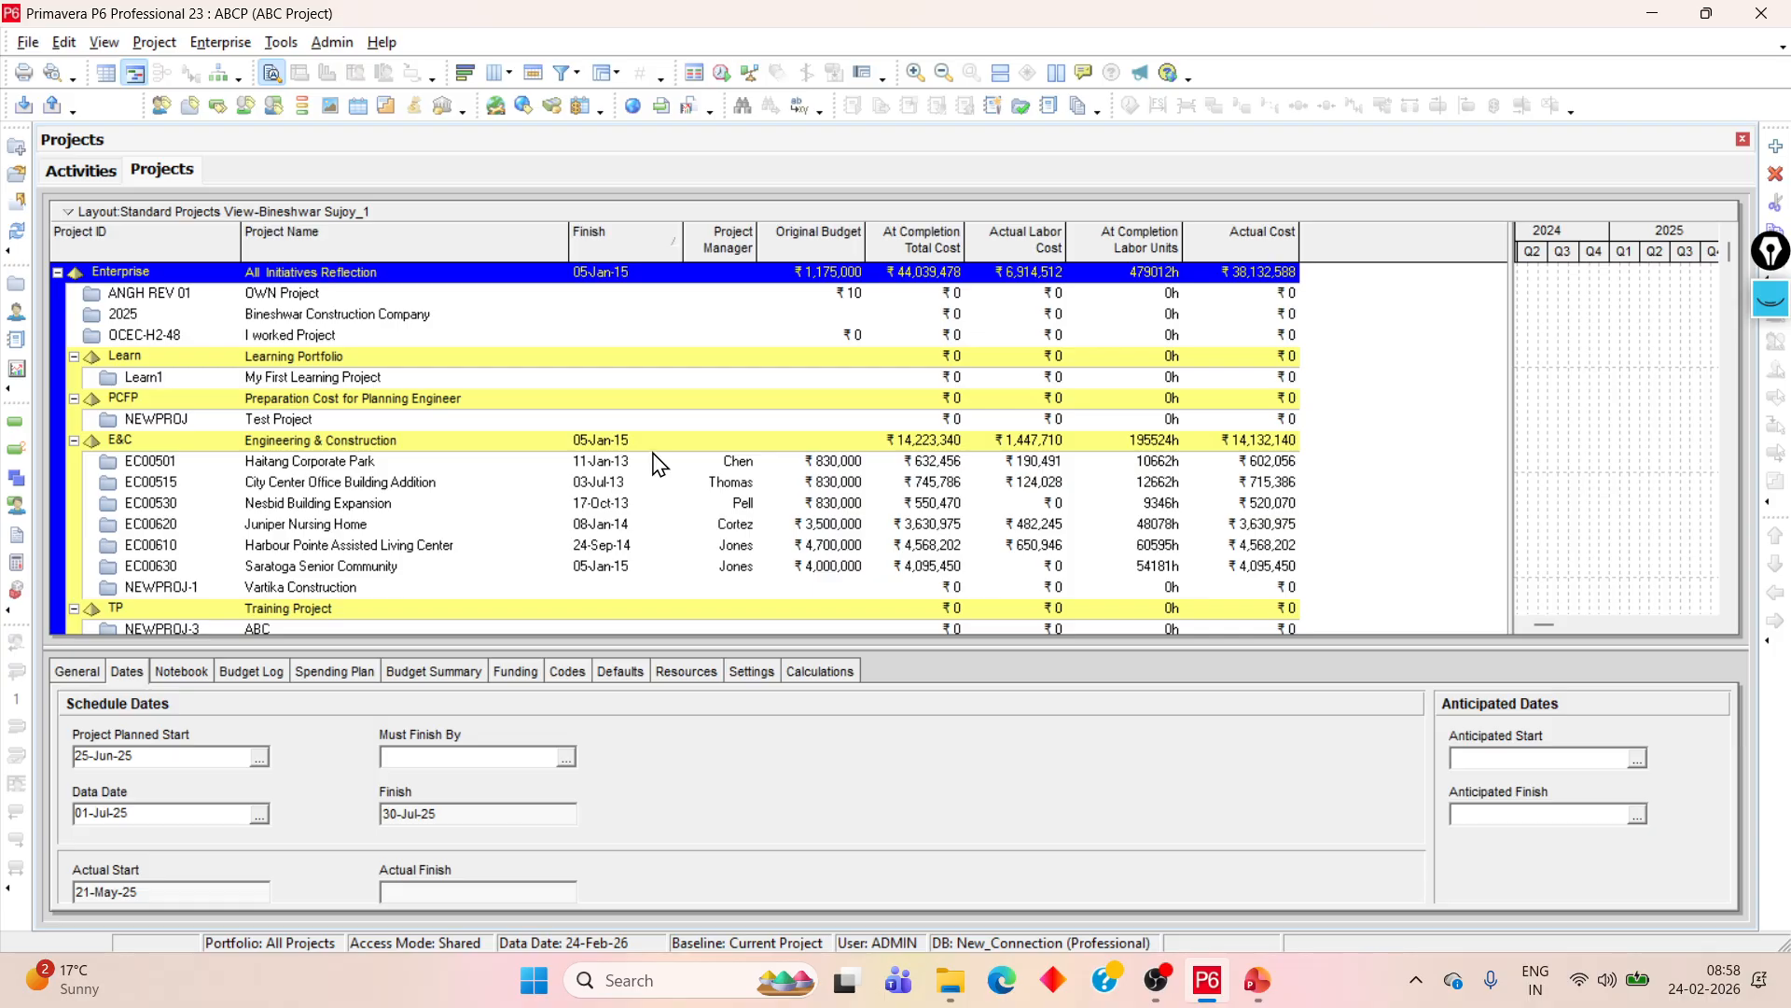
scroll(634, 327, "down", 2)
scroll(624, 343, "up", 2)
scroll(600, 248, "down", 1)
scroll(600, 248, "up", 1)
scroll(612, 248, "down", 2)
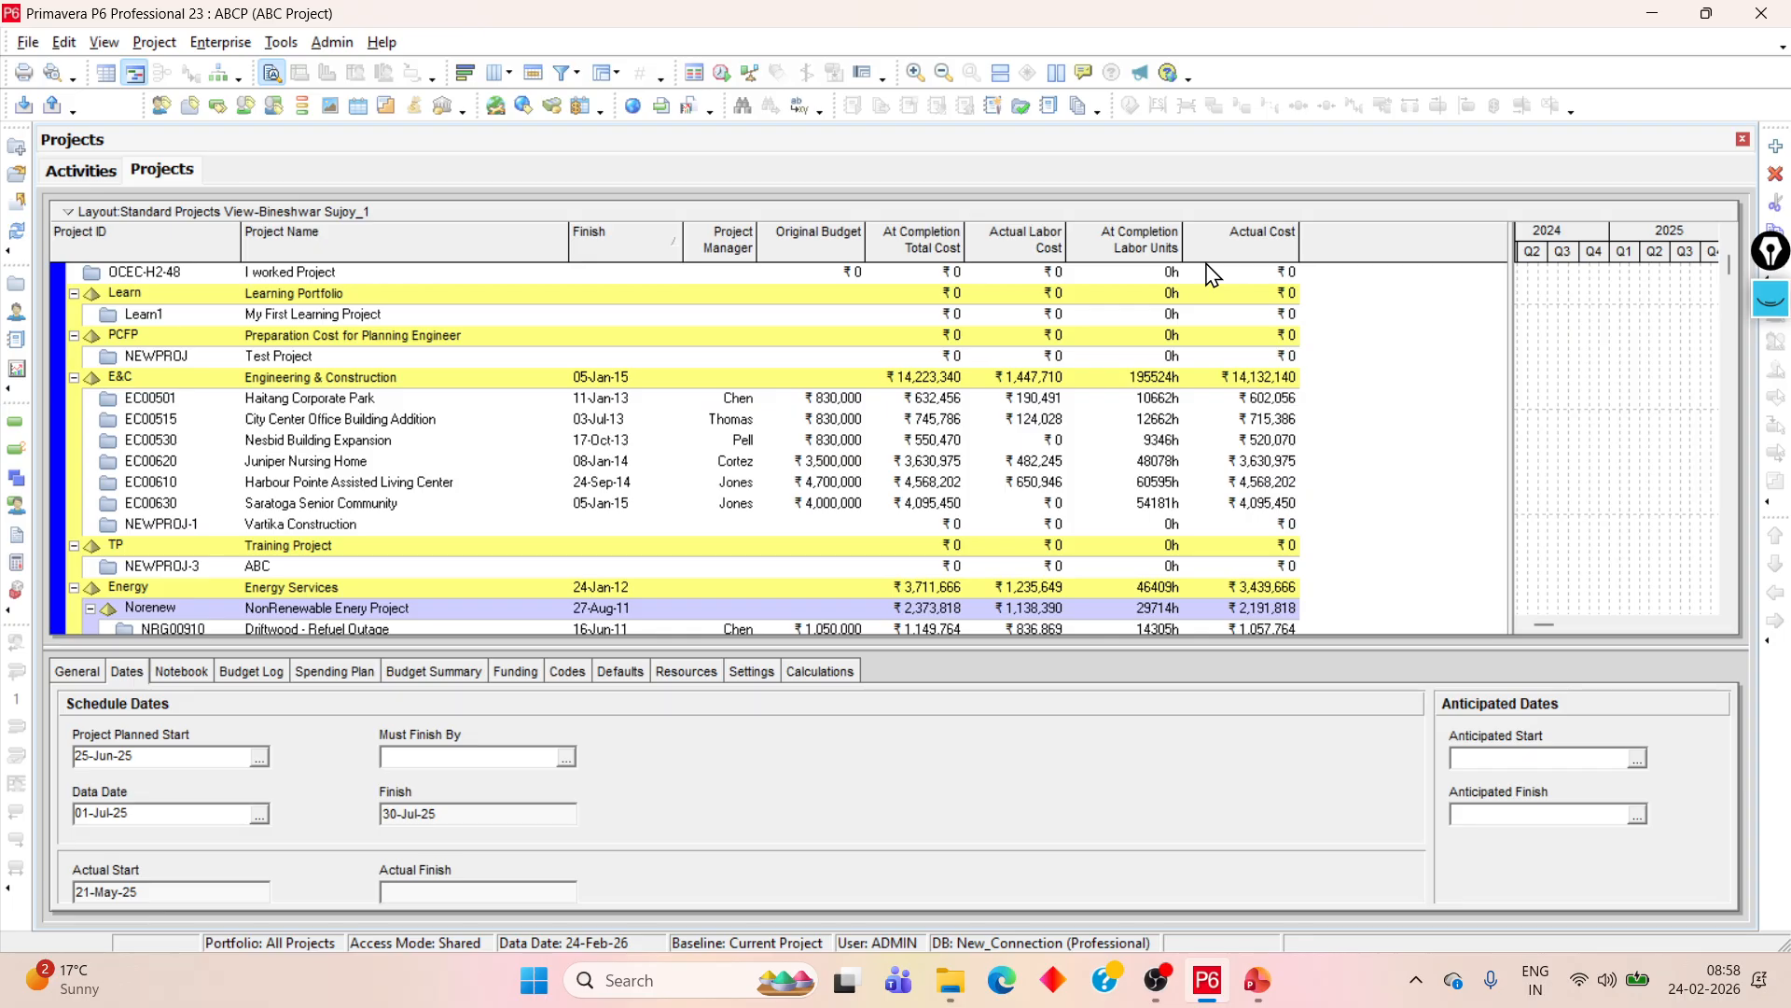
- Open the column customization dialog for the project table
right_click(1388, 250)
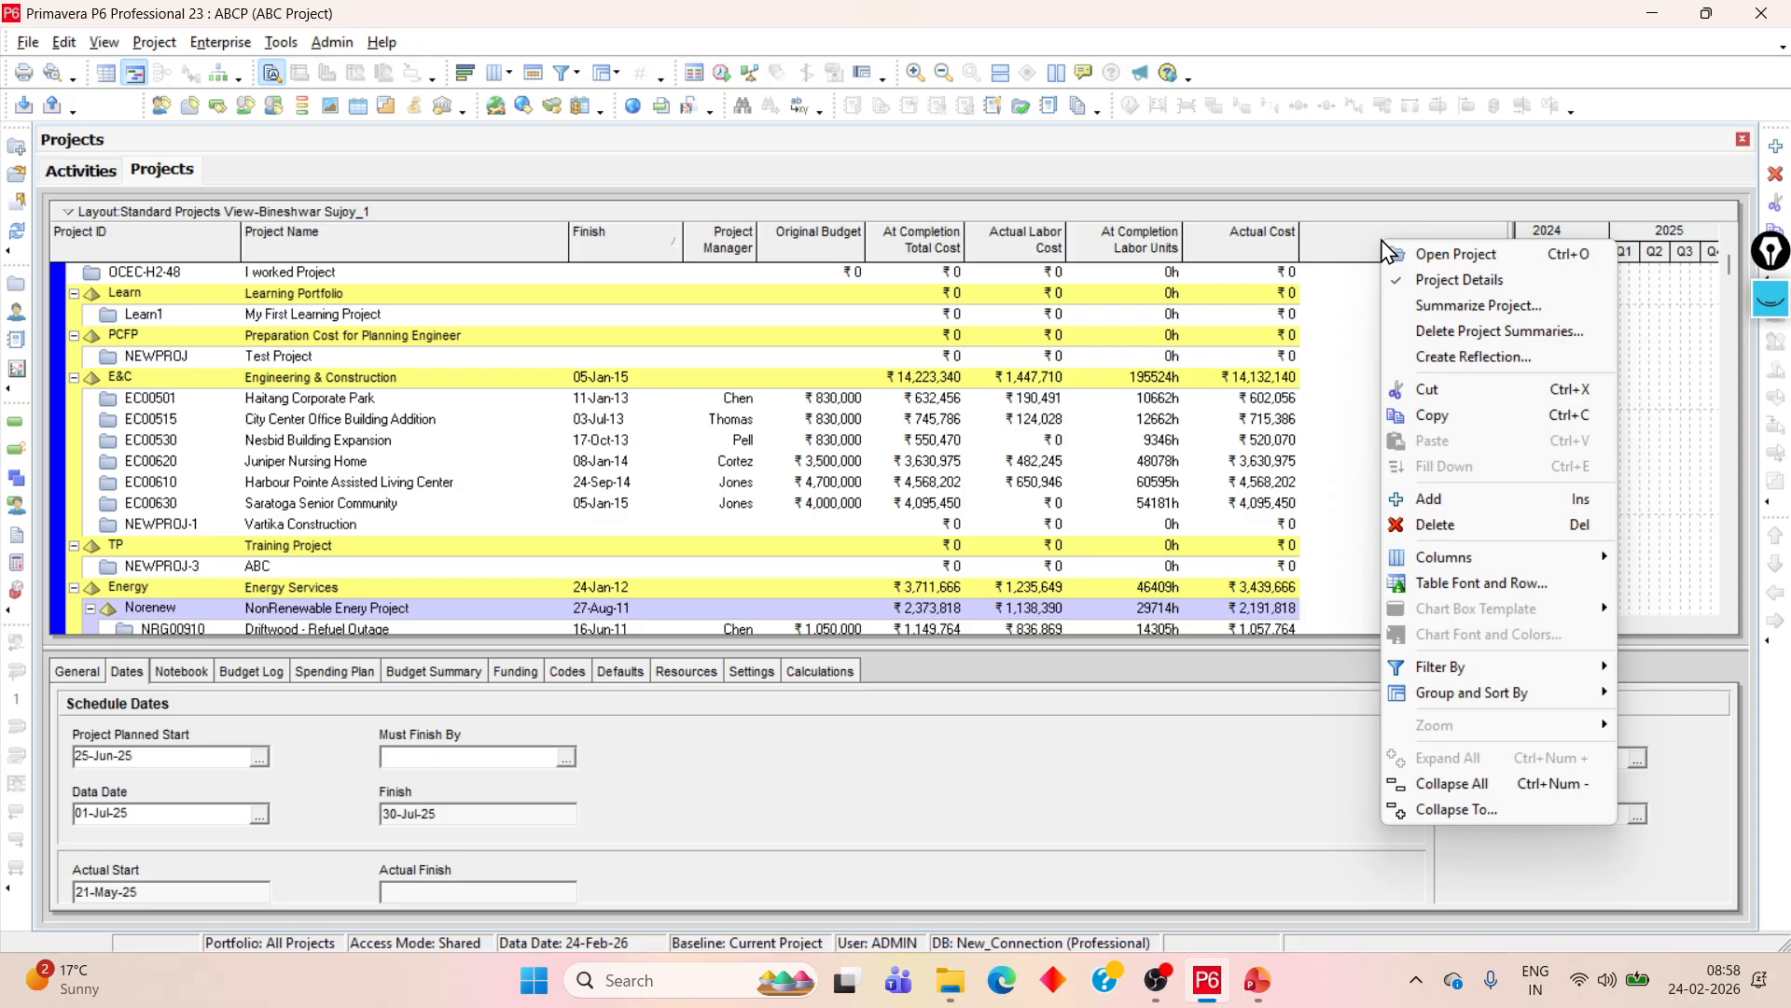
mouse_move(1565, 560)
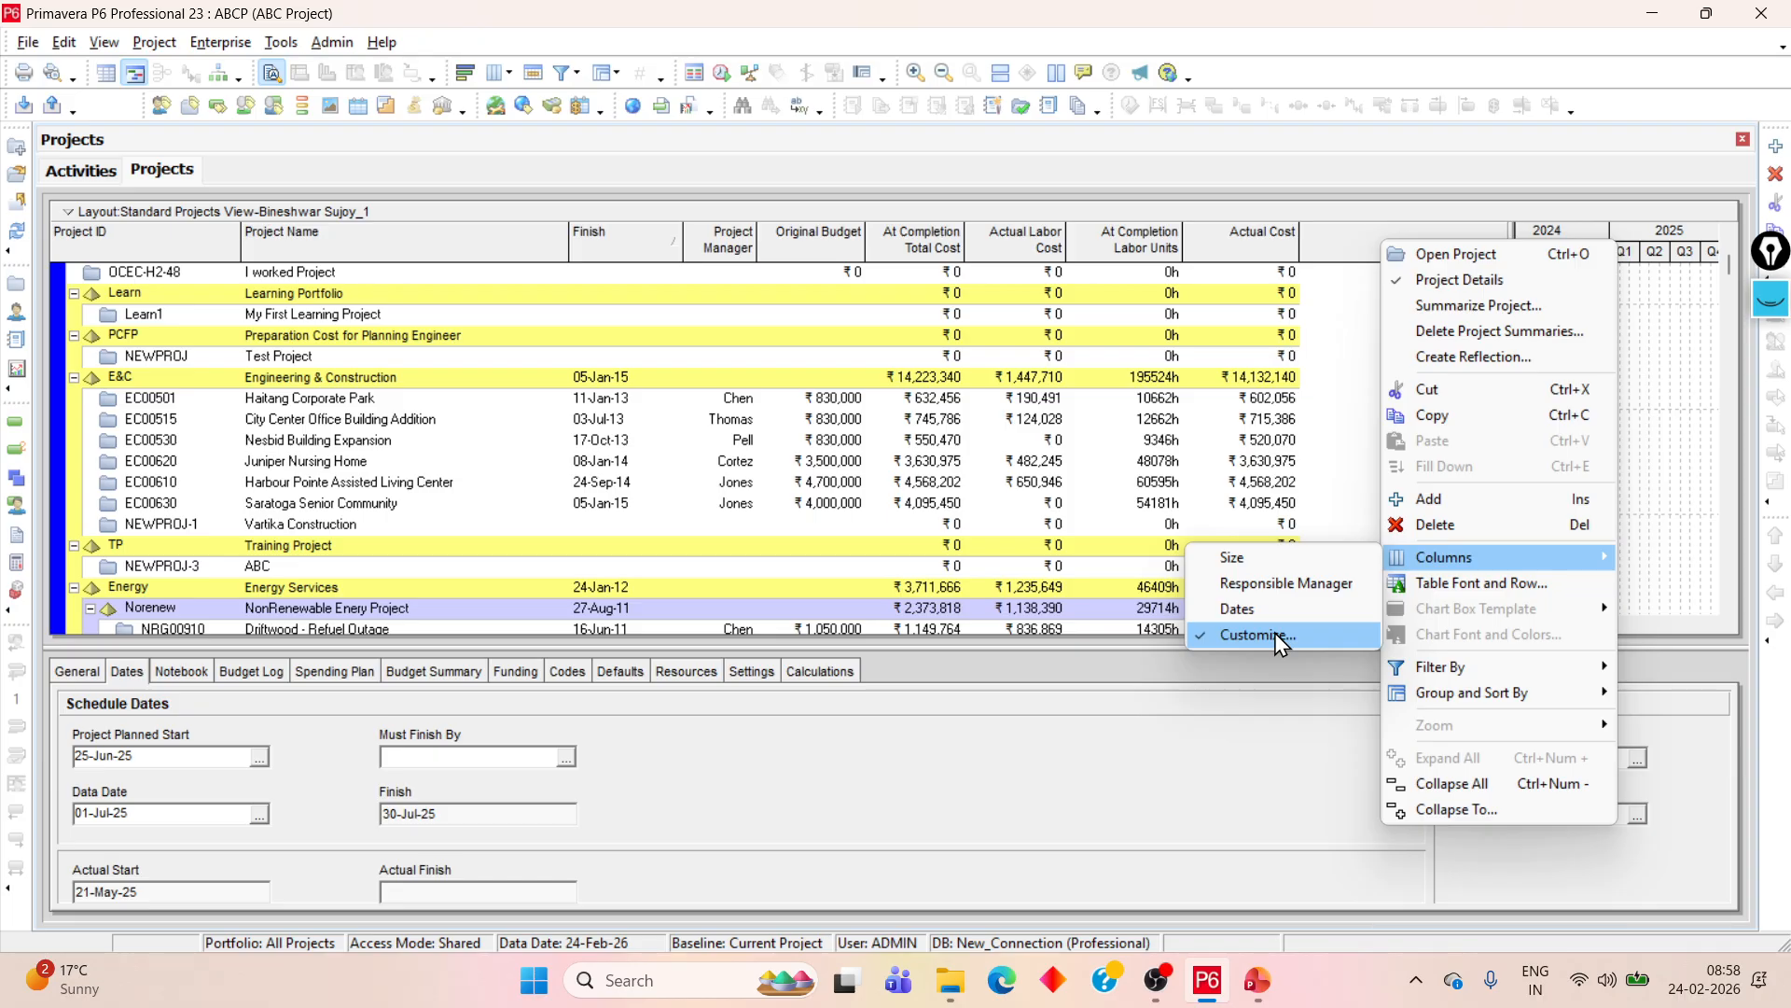
left_click(1369, 246)
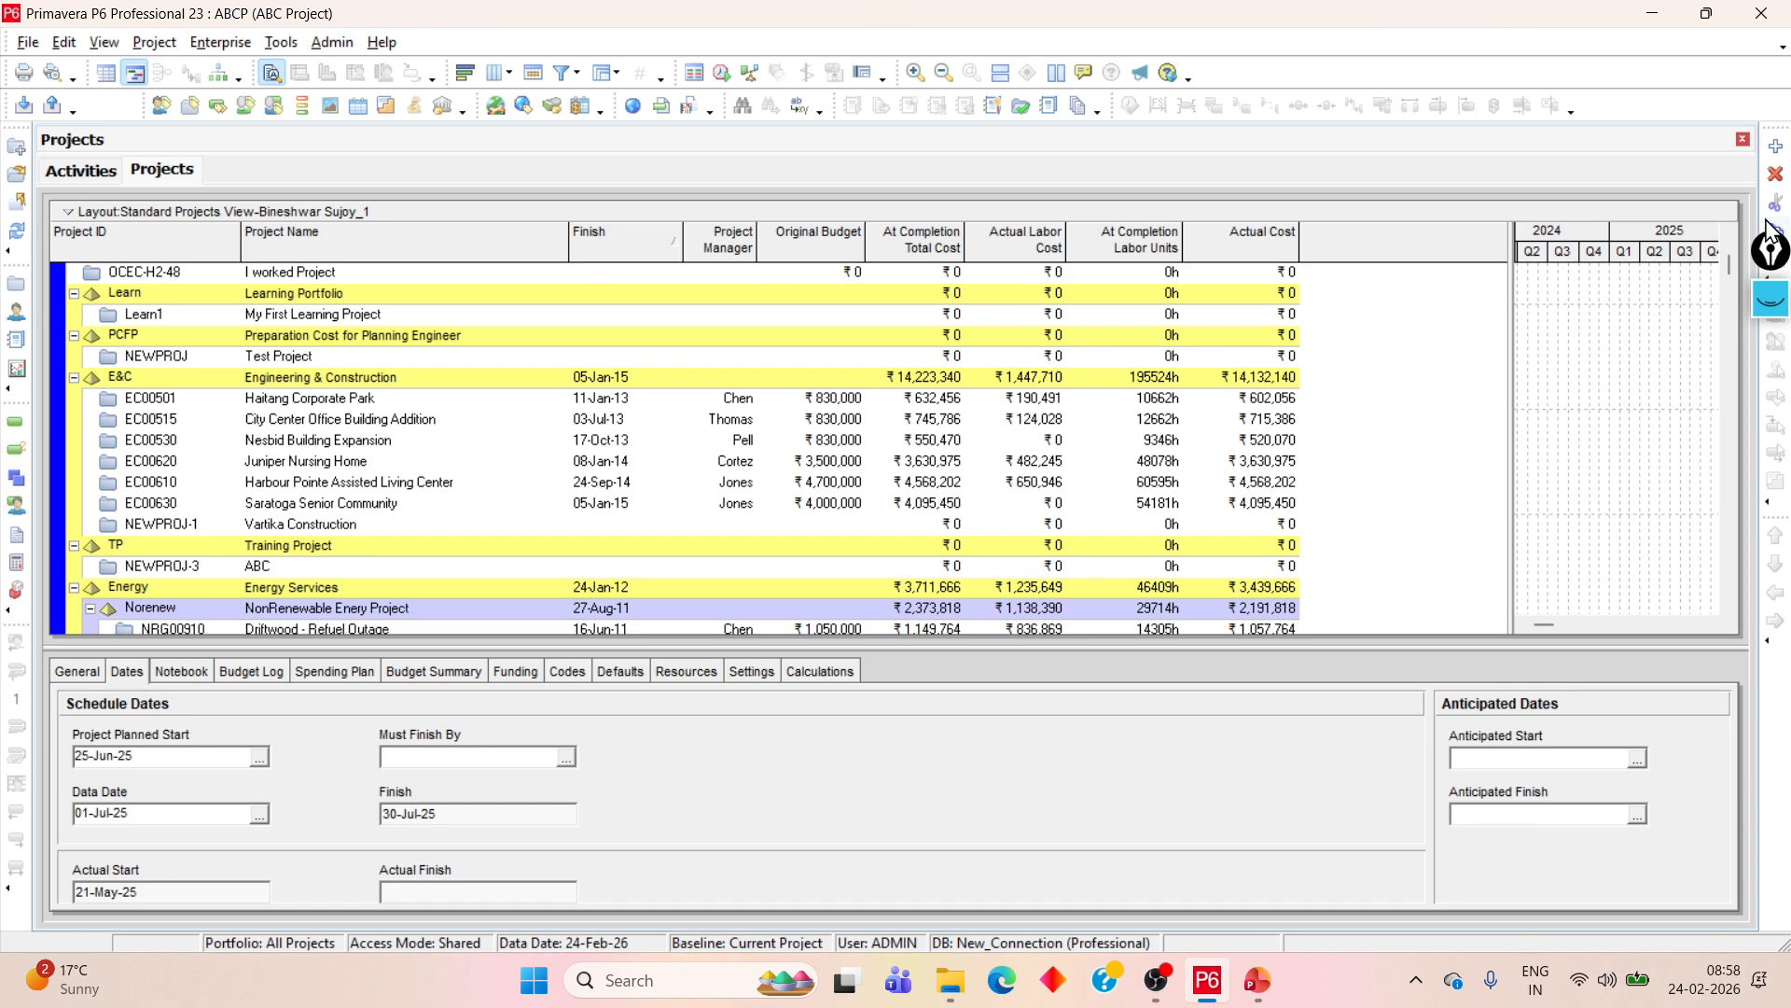
right_click(1382, 244)
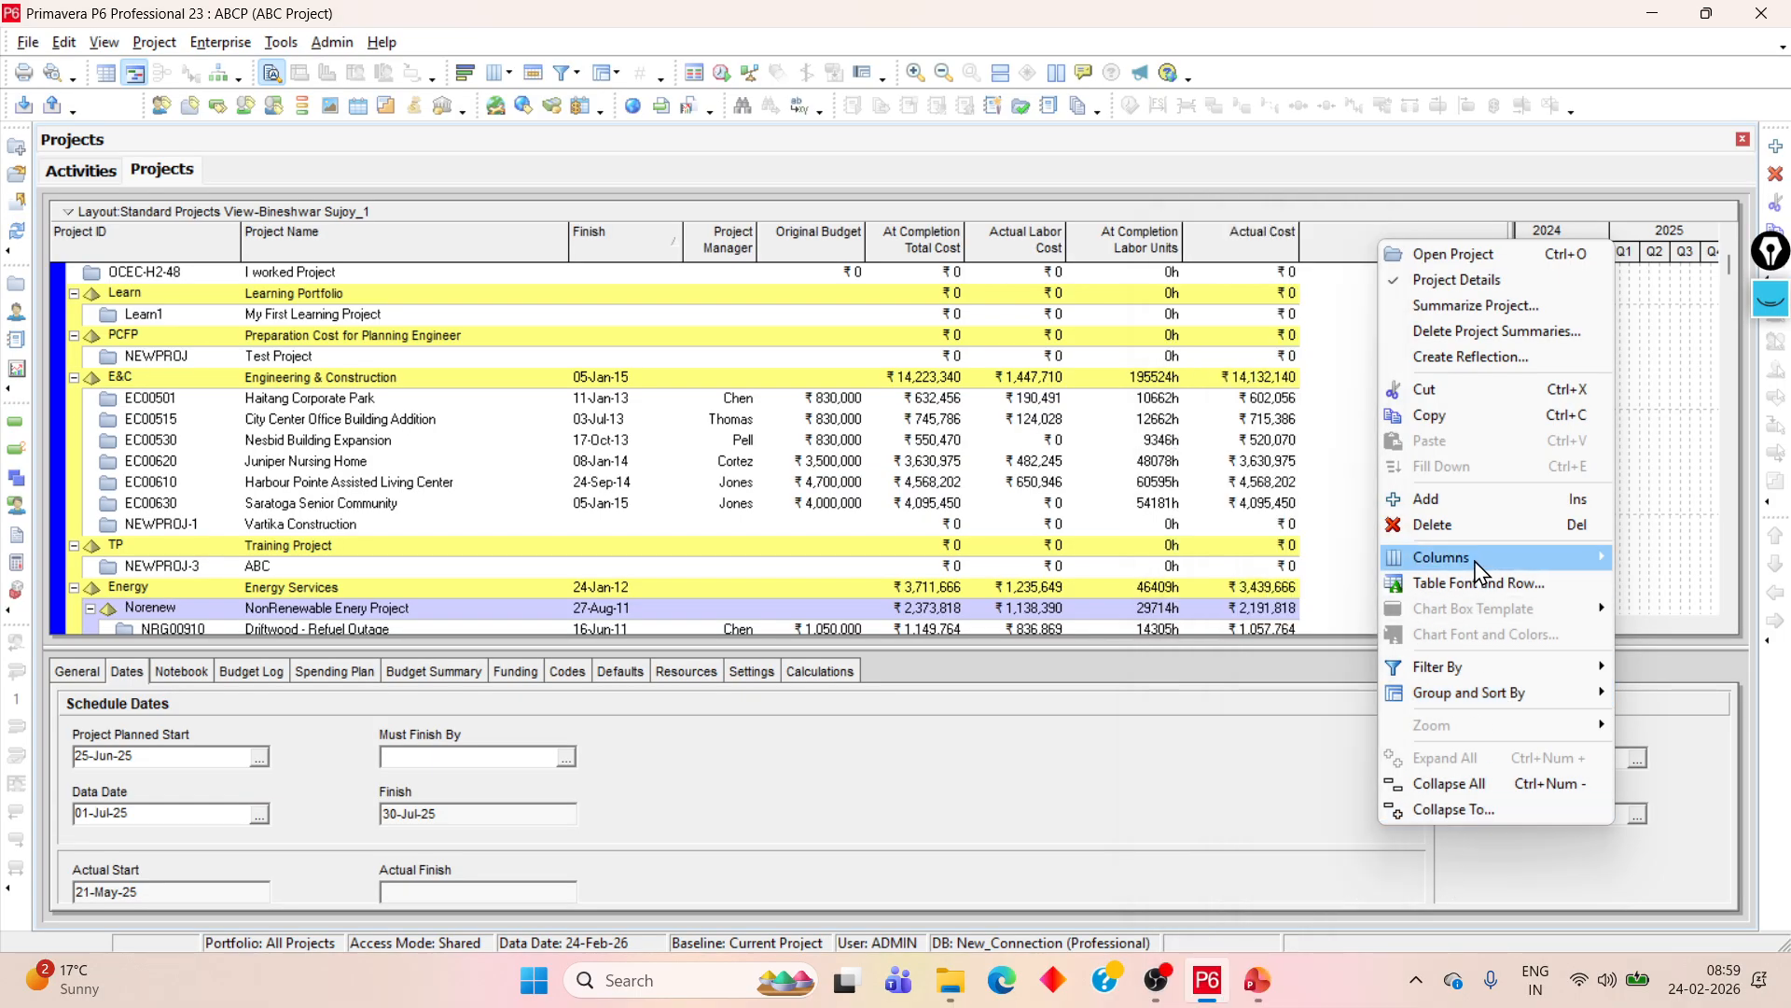
mouse_move(1474, 559)
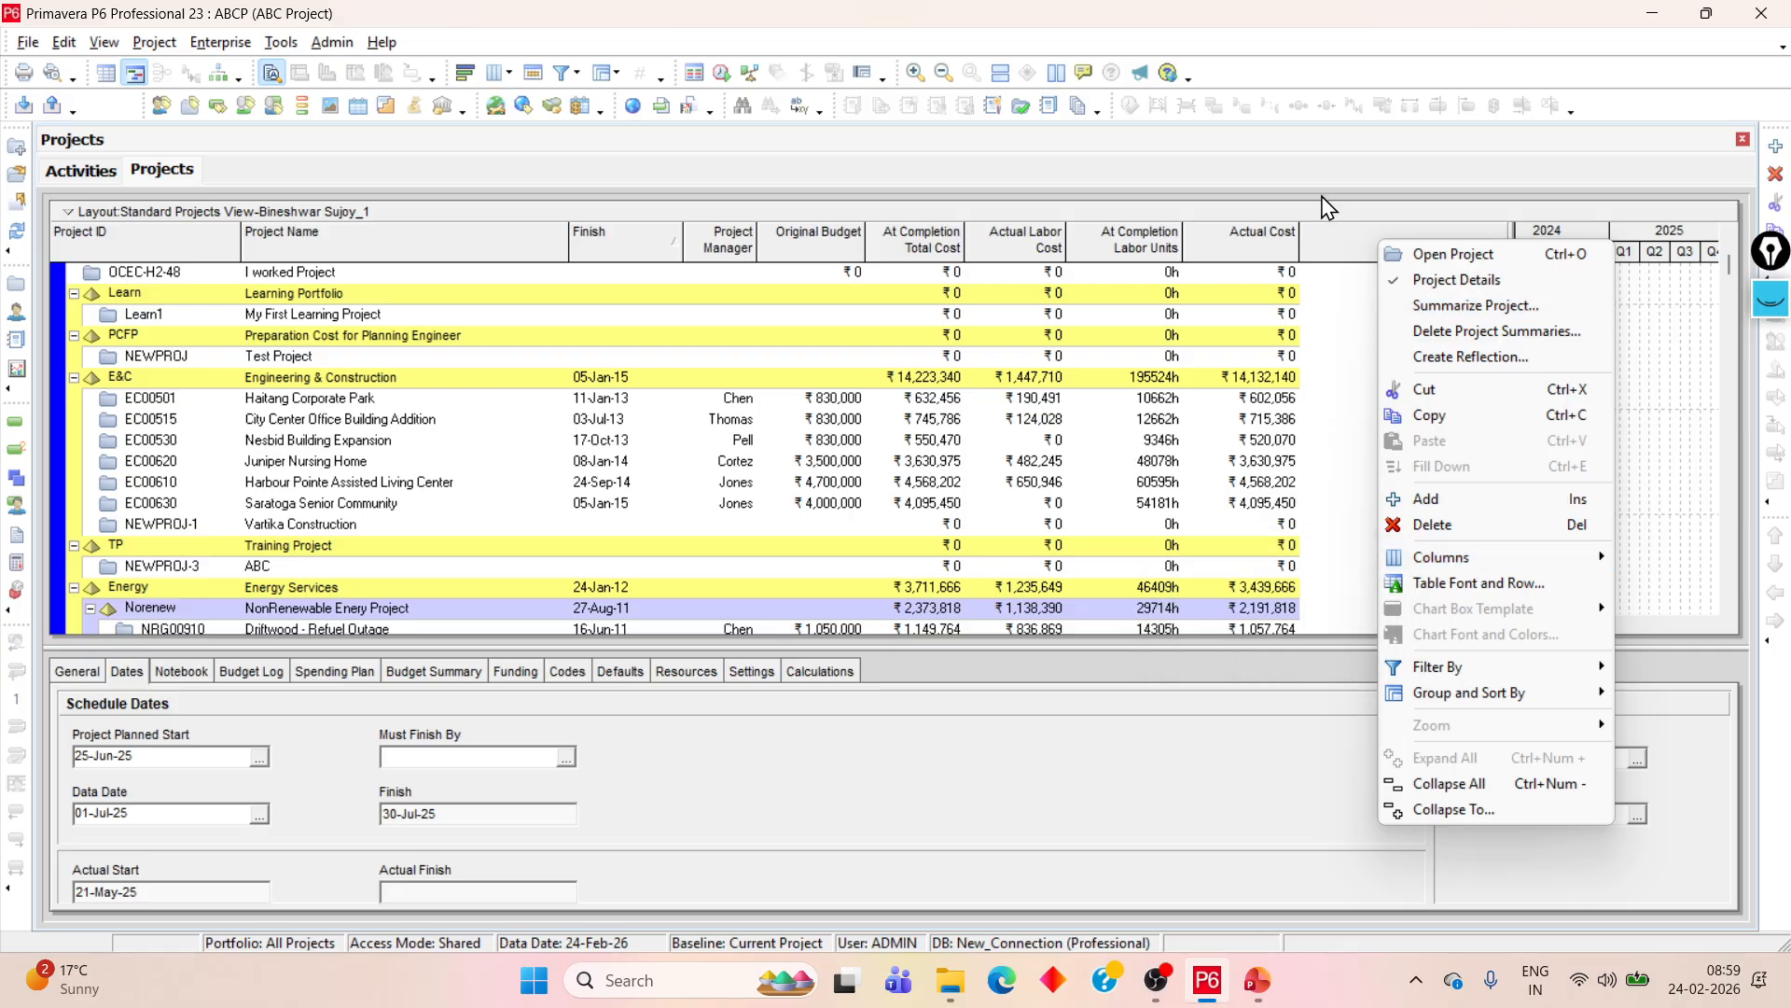
right_click(1361, 253)
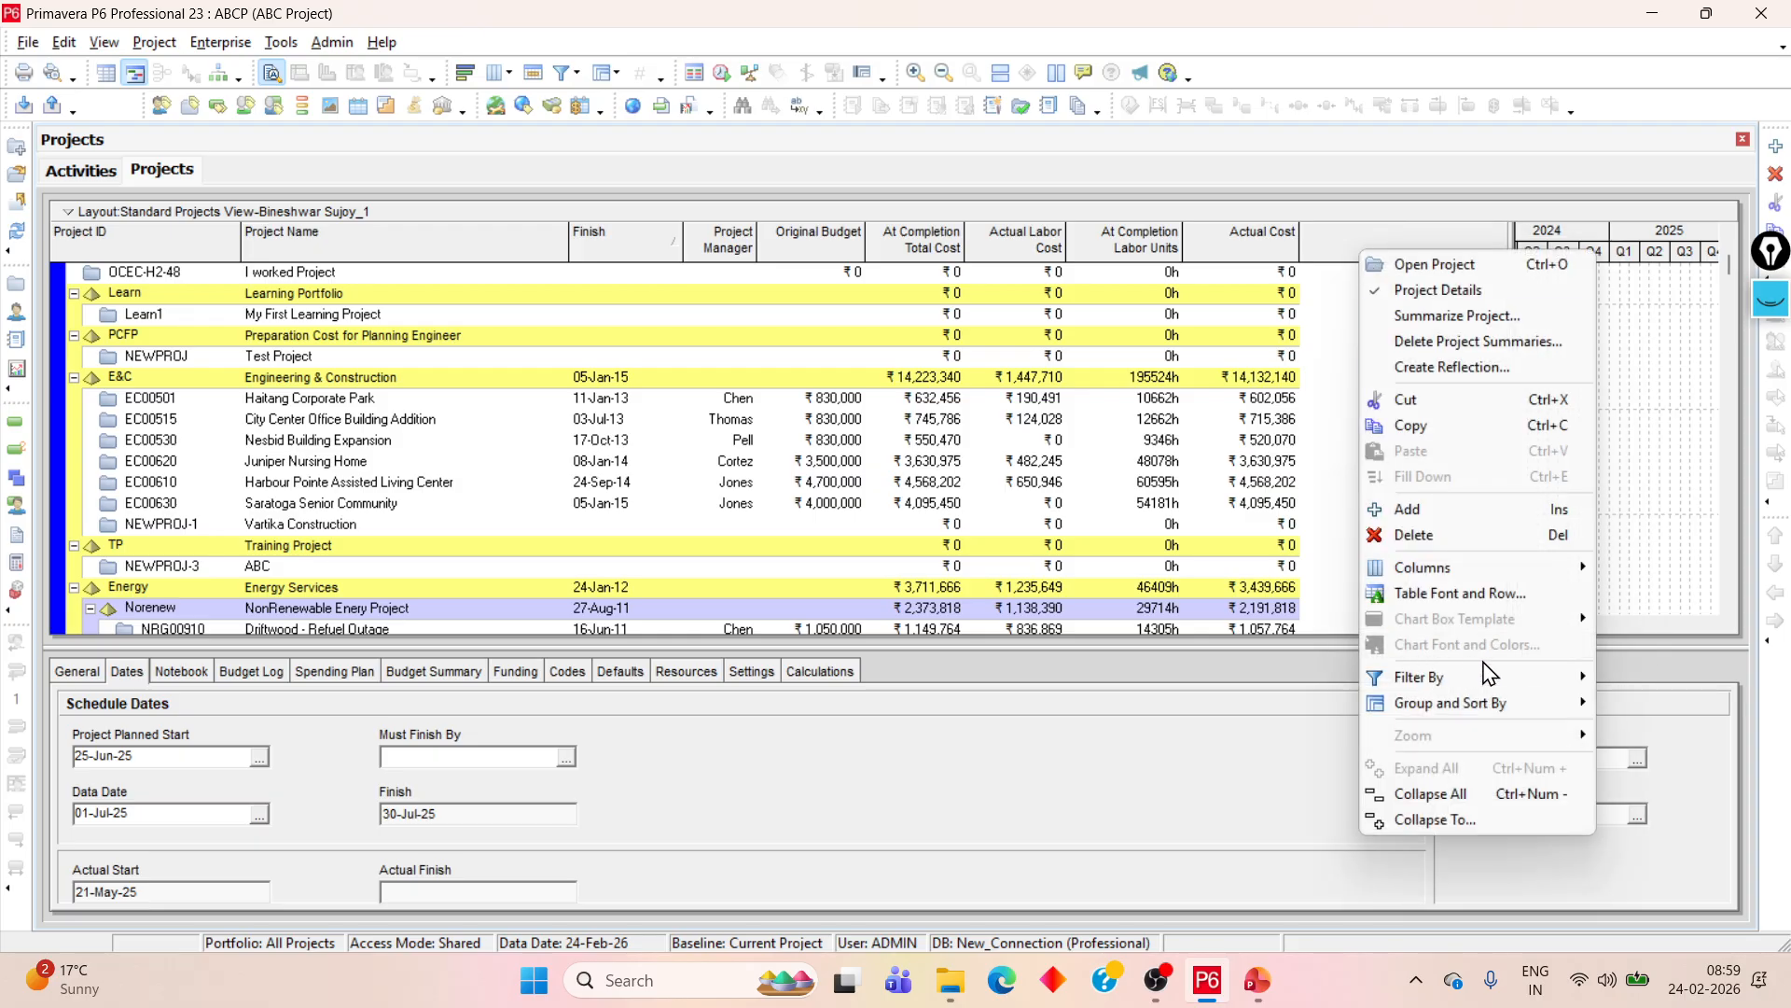
mouse_move(1478, 576)
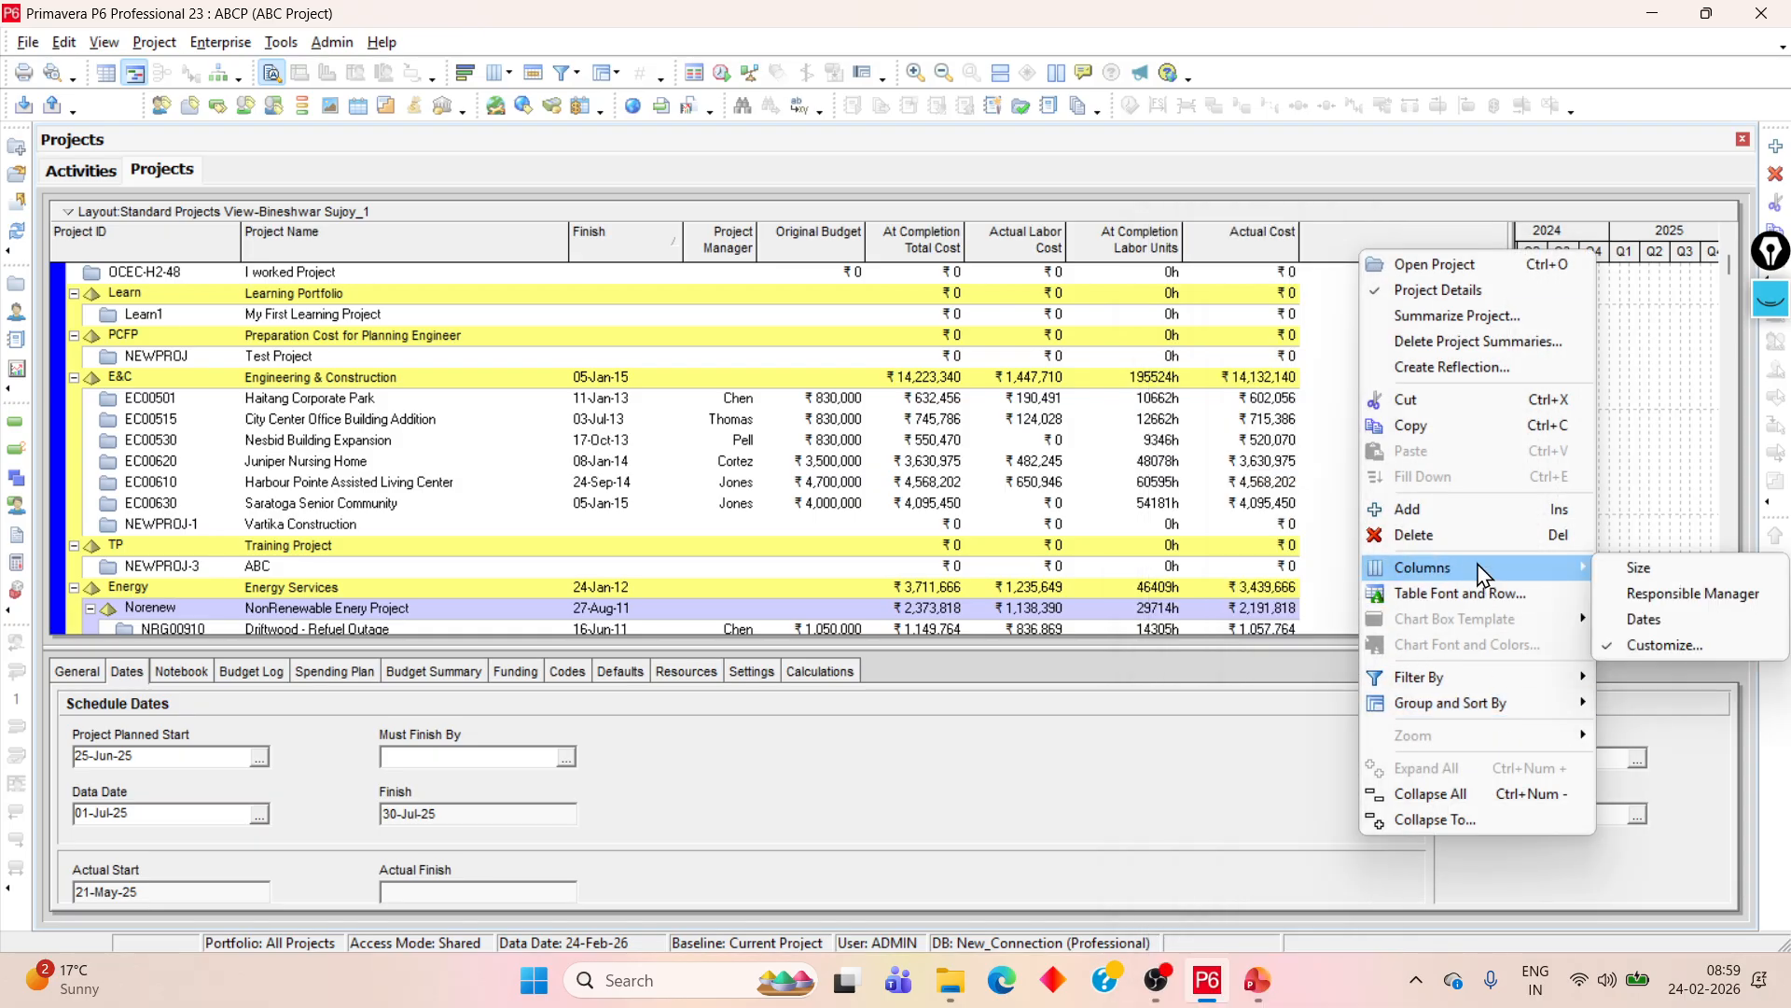
left_click(1689, 653)
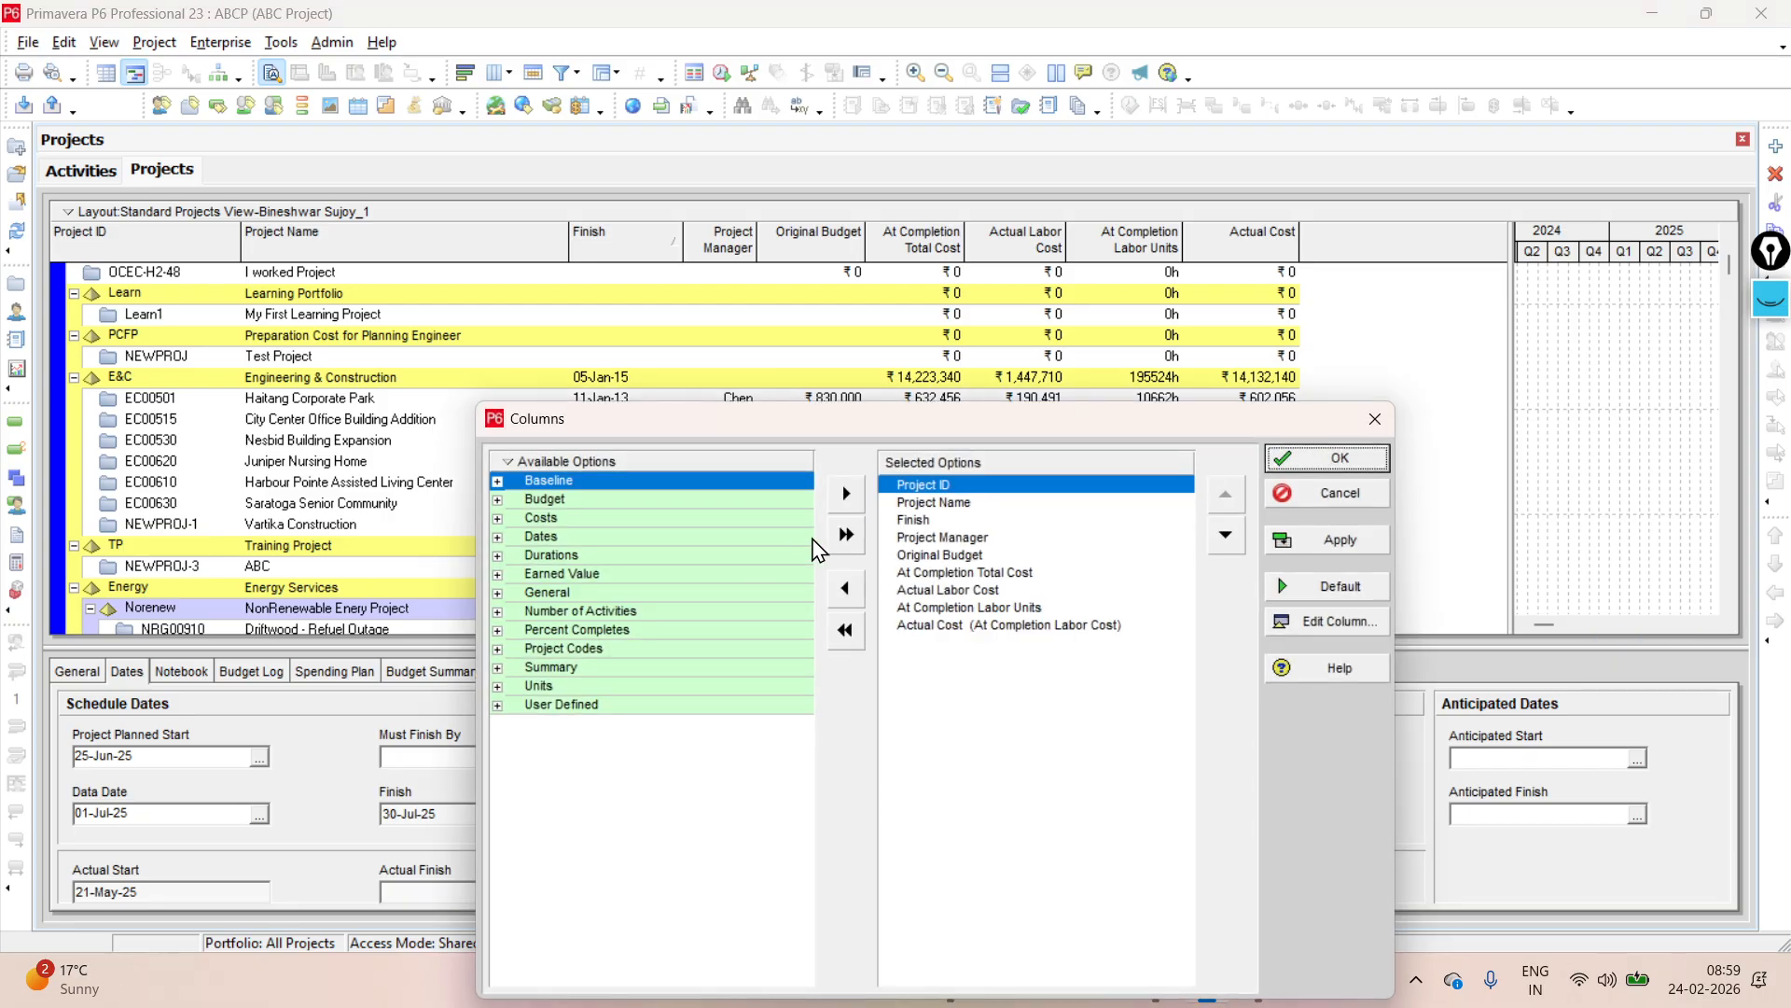
- Expand the Baseline, Budget and Costs groups of available columns and look through their options
left_click(497, 485)
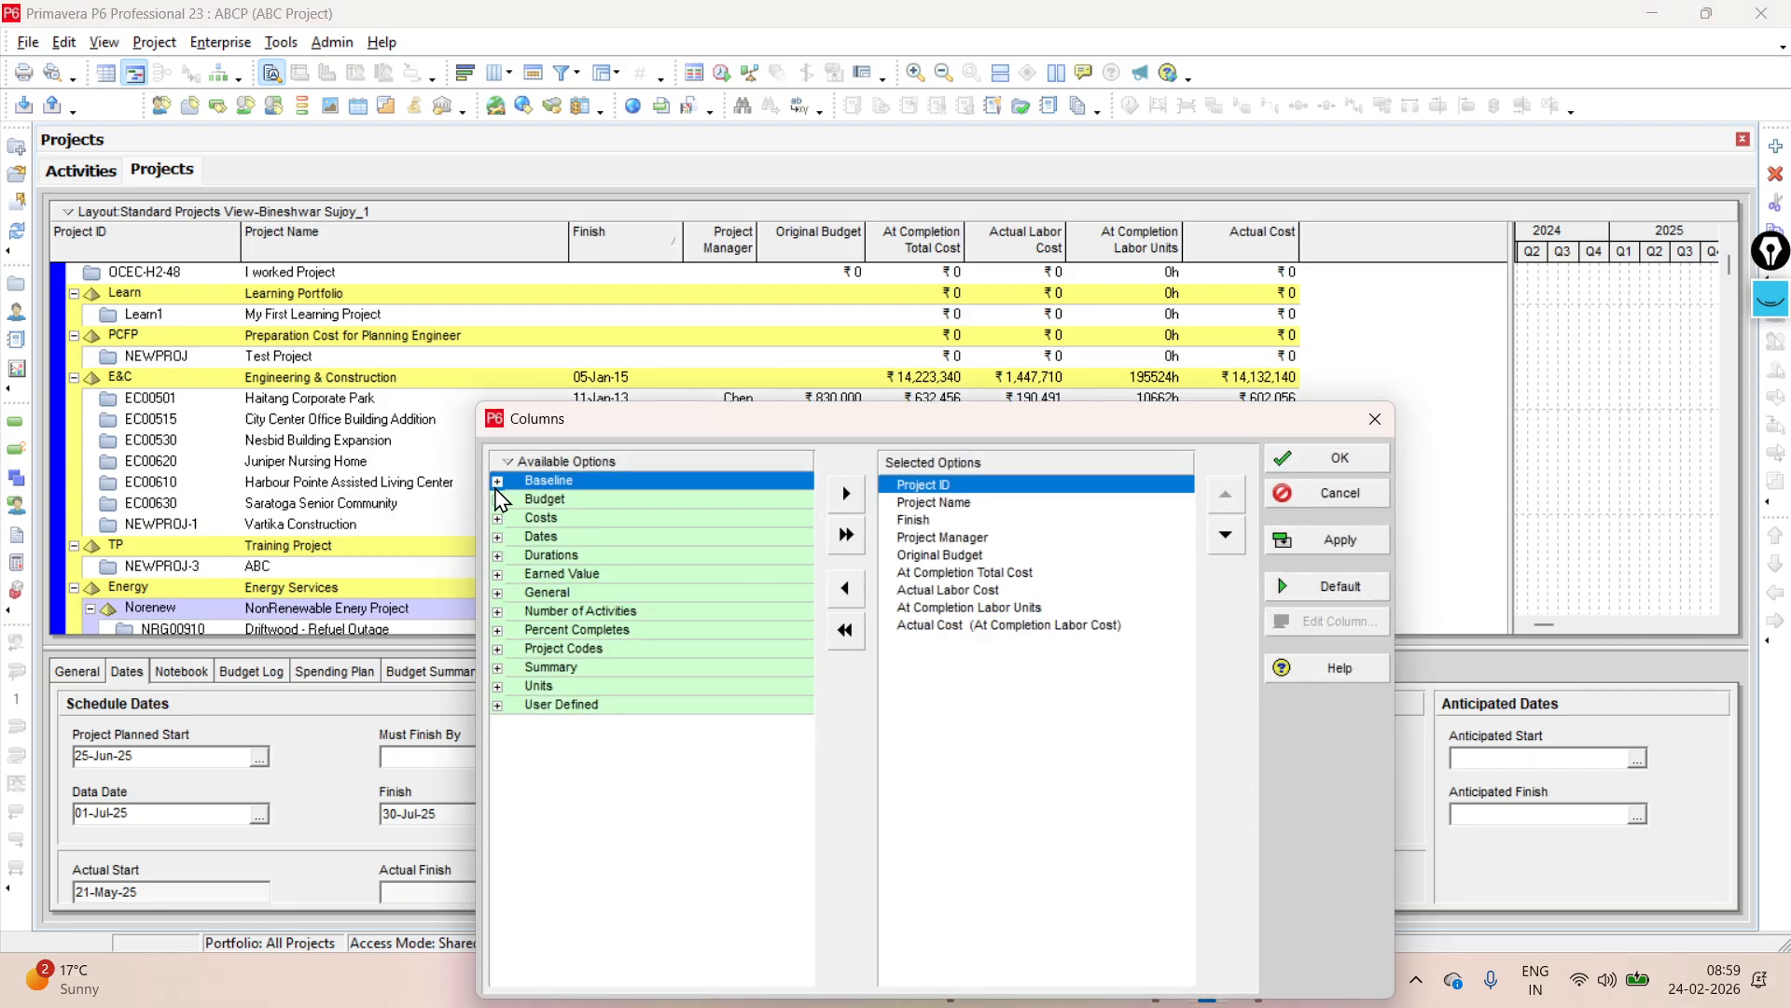
left_click(497, 483)
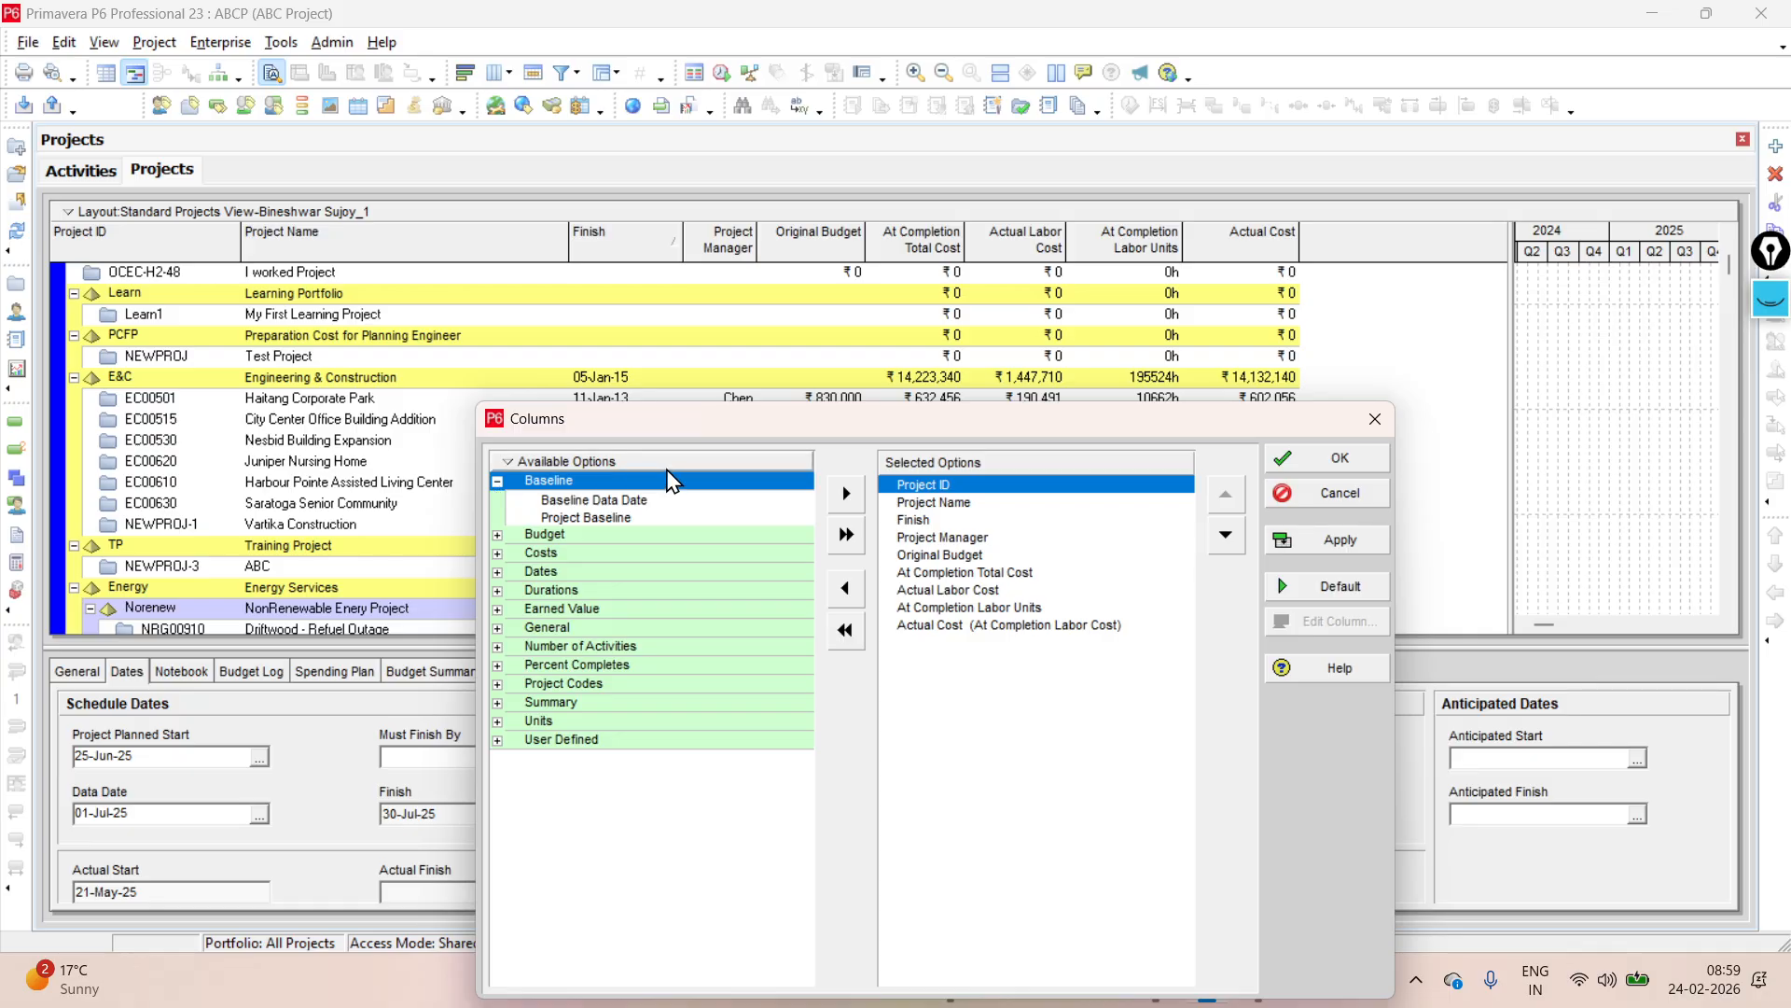
key("ctrl+f")
left_click(1083, 293)
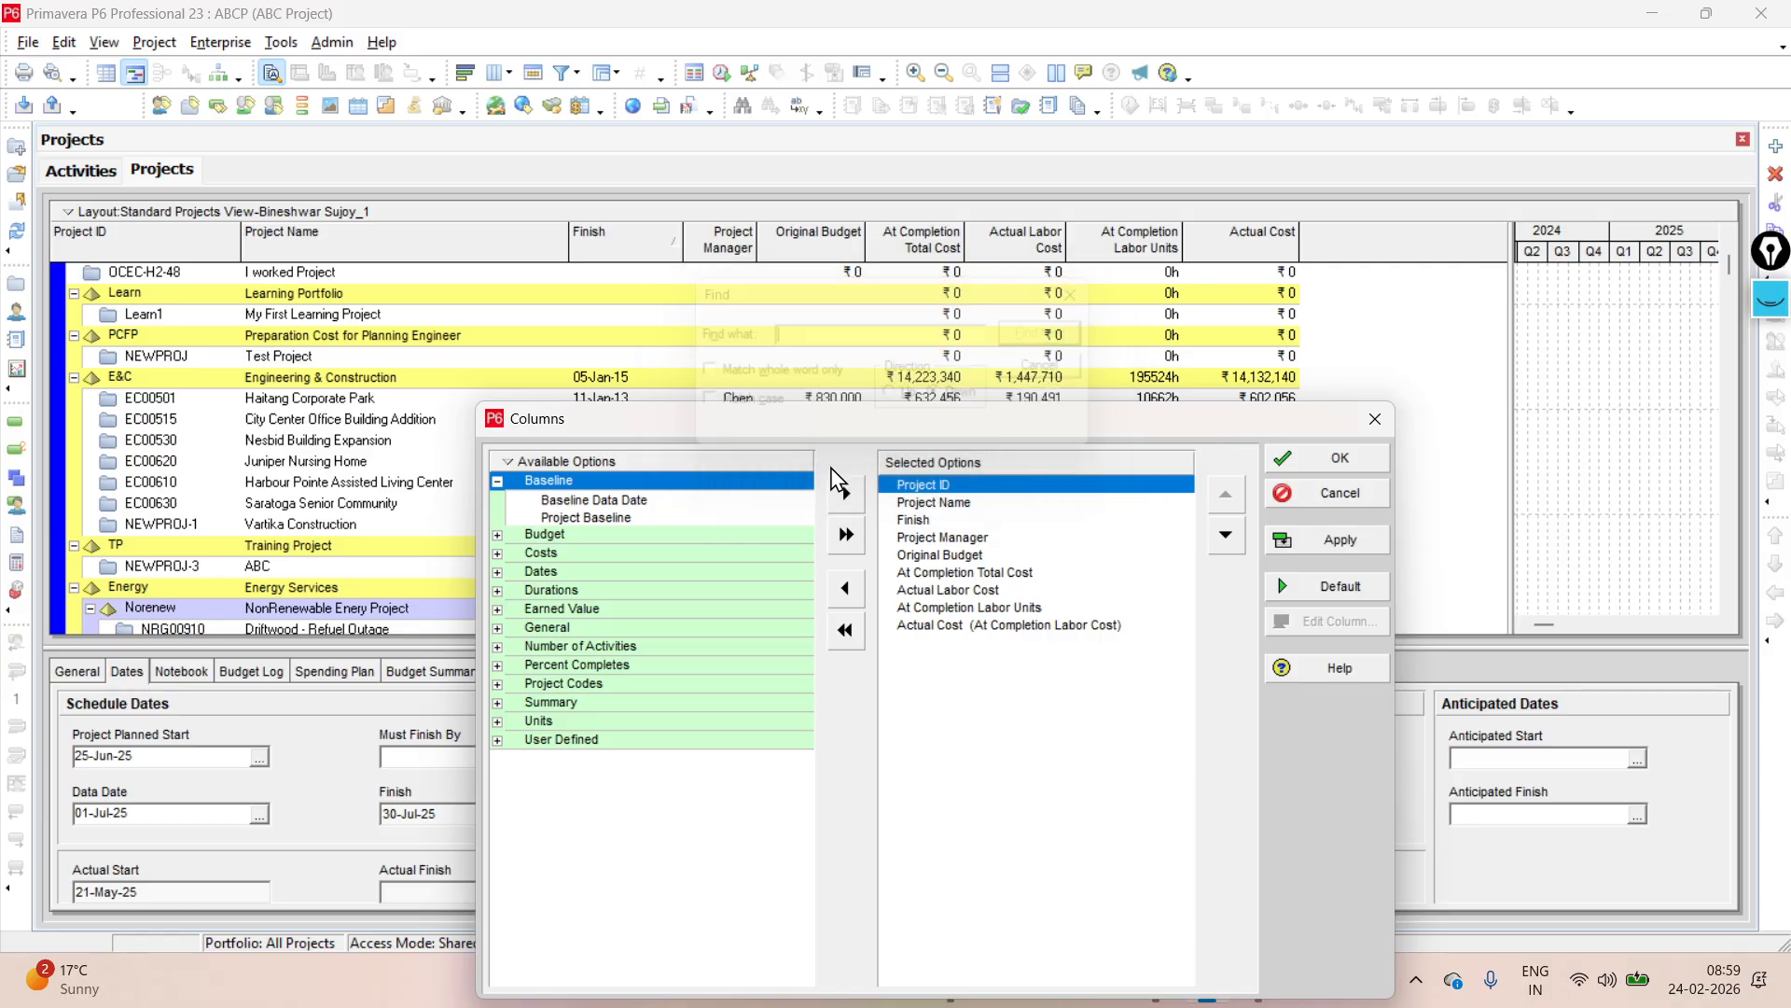
left_click(498, 534)
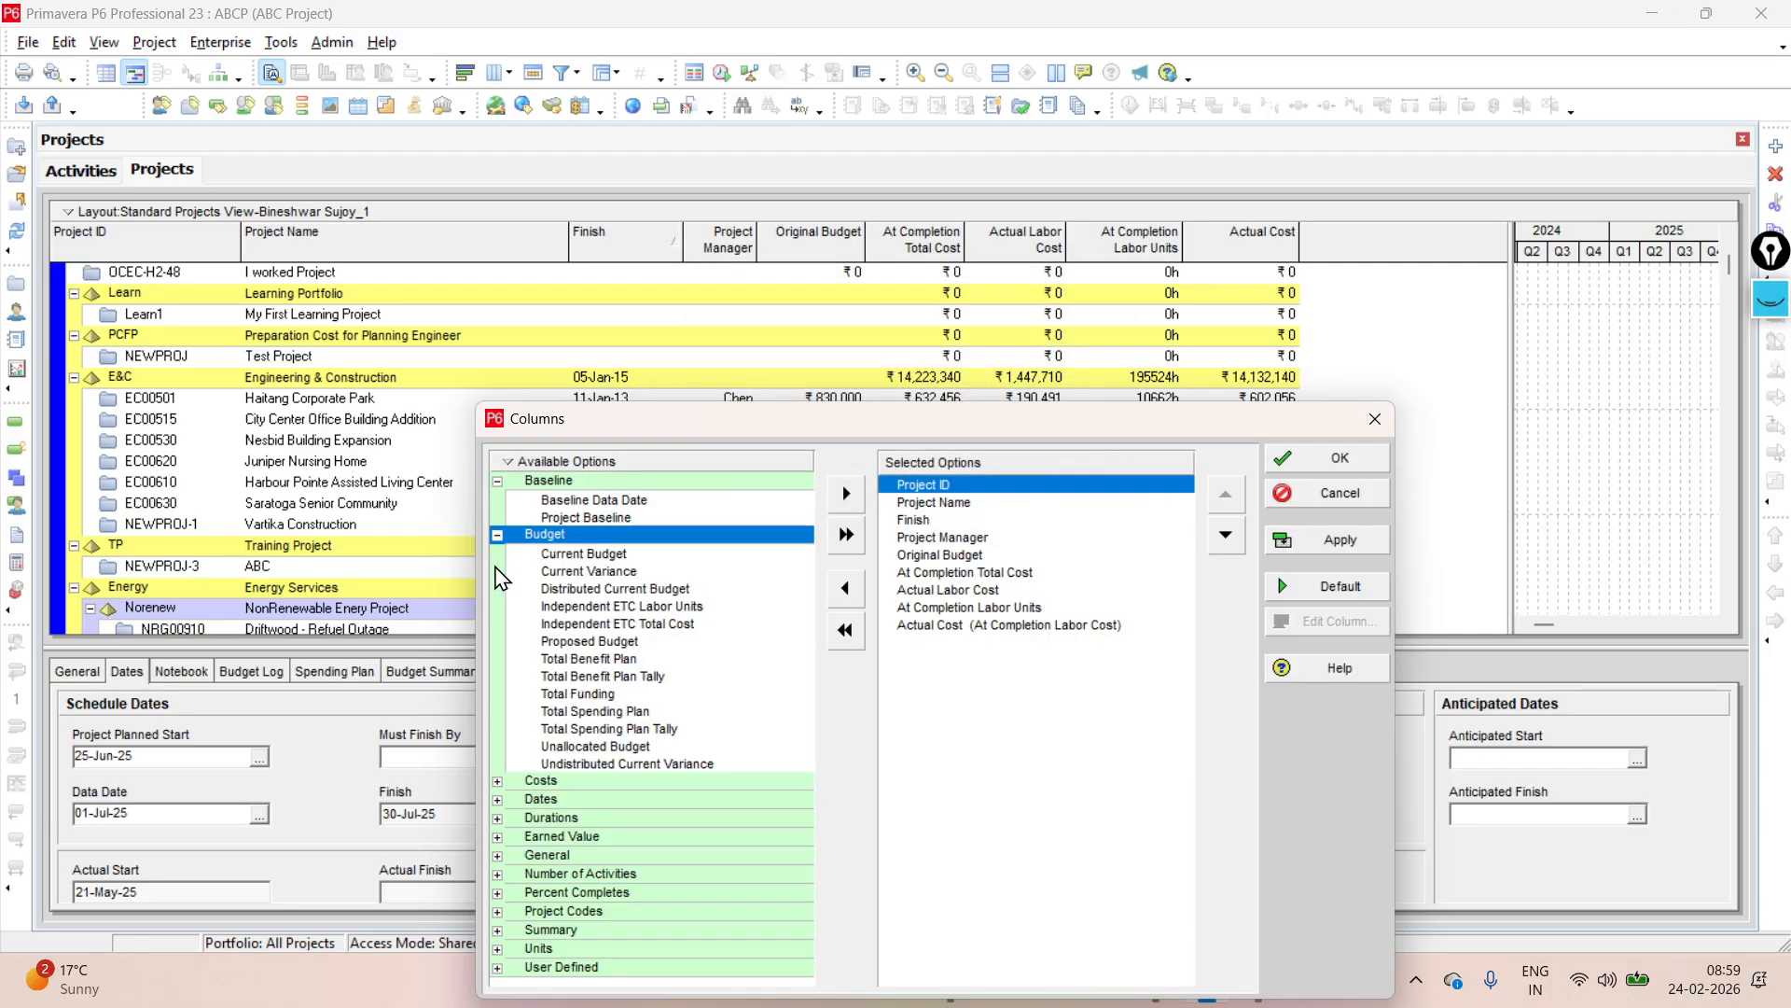
left_click(498, 782)
left_click(500, 784)
scroll(505, 794, "down", 3)
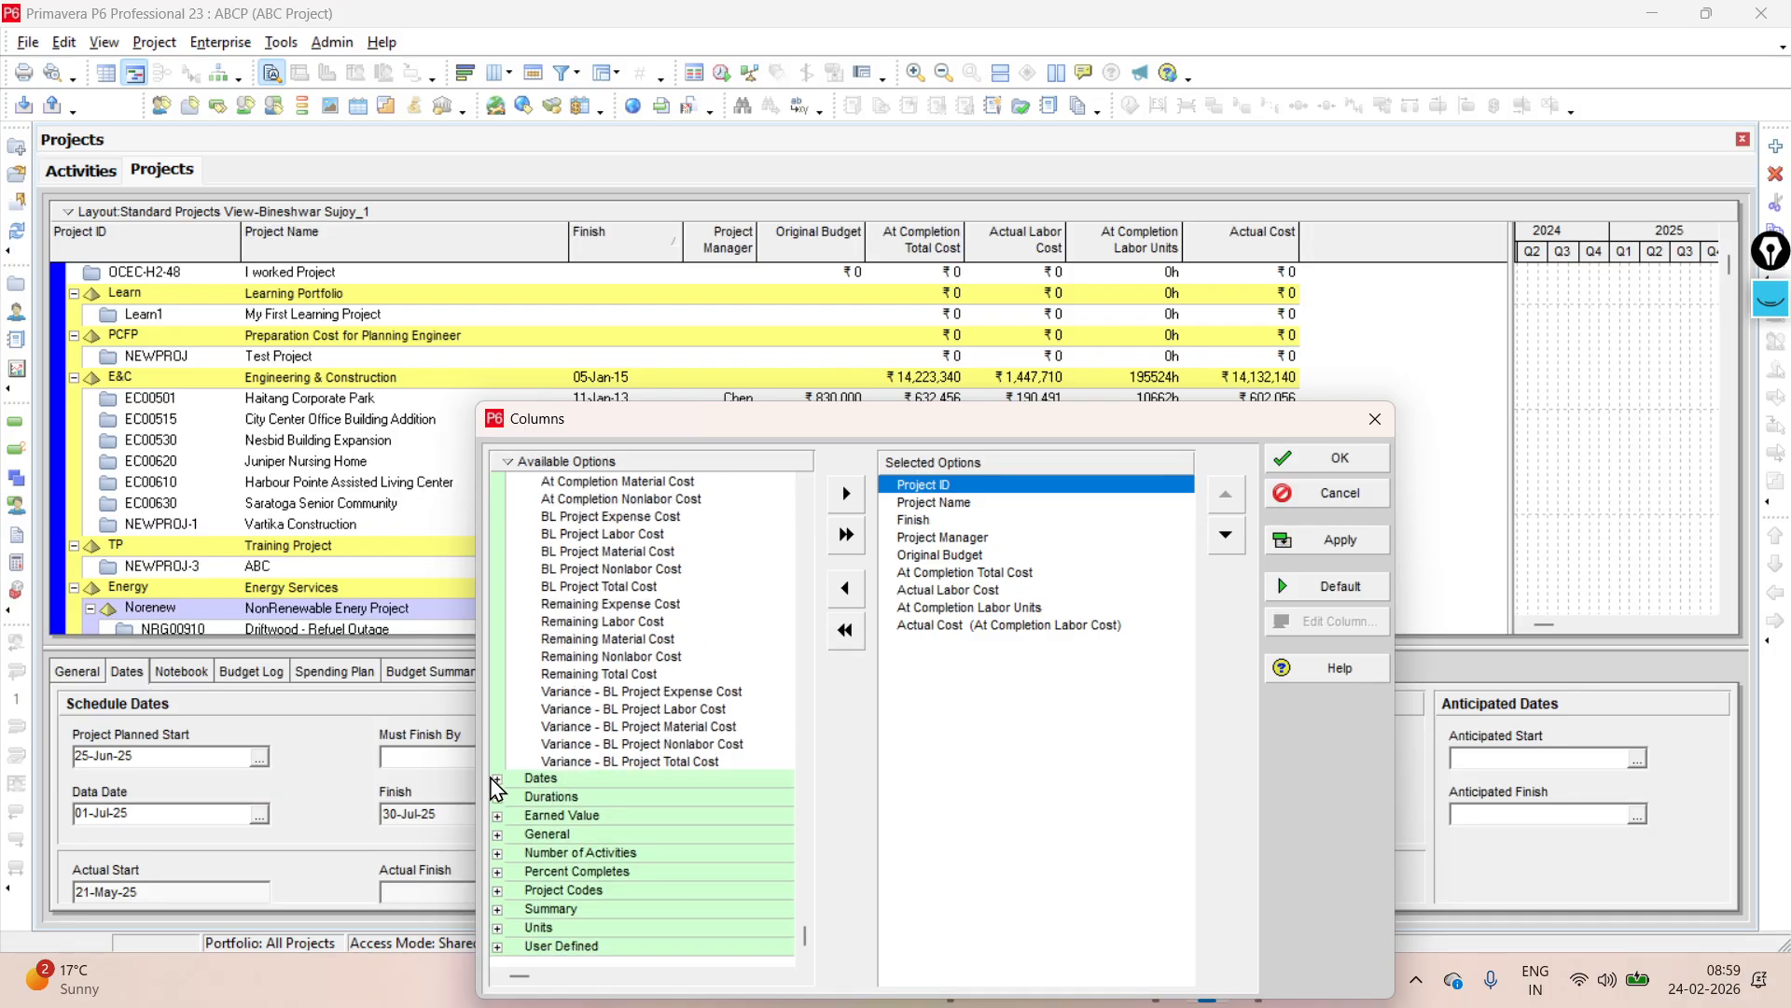
- Expand the Dates group of available columns, select BL1 Start and look over the other date options
left_click(498, 778)
scroll(512, 800, "down", 2)
scroll(511, 804, "down", 1)
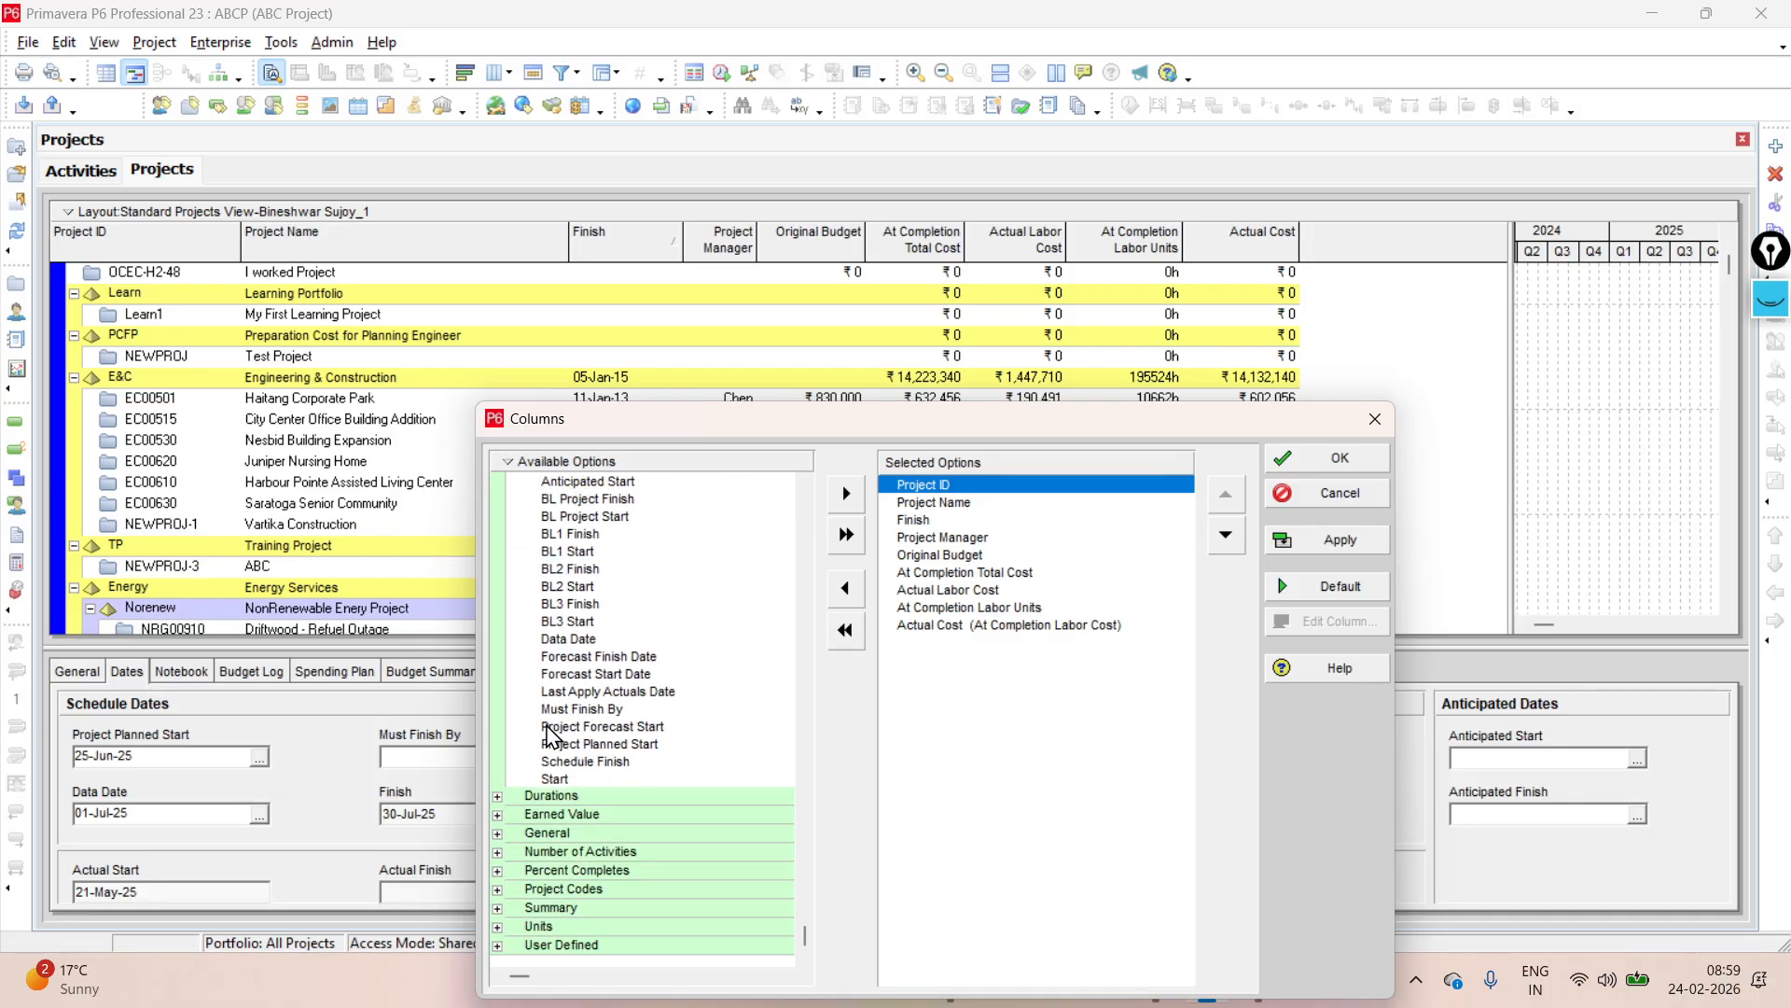
left_click(599, 552)
scroll(620, 629, "up", 3)
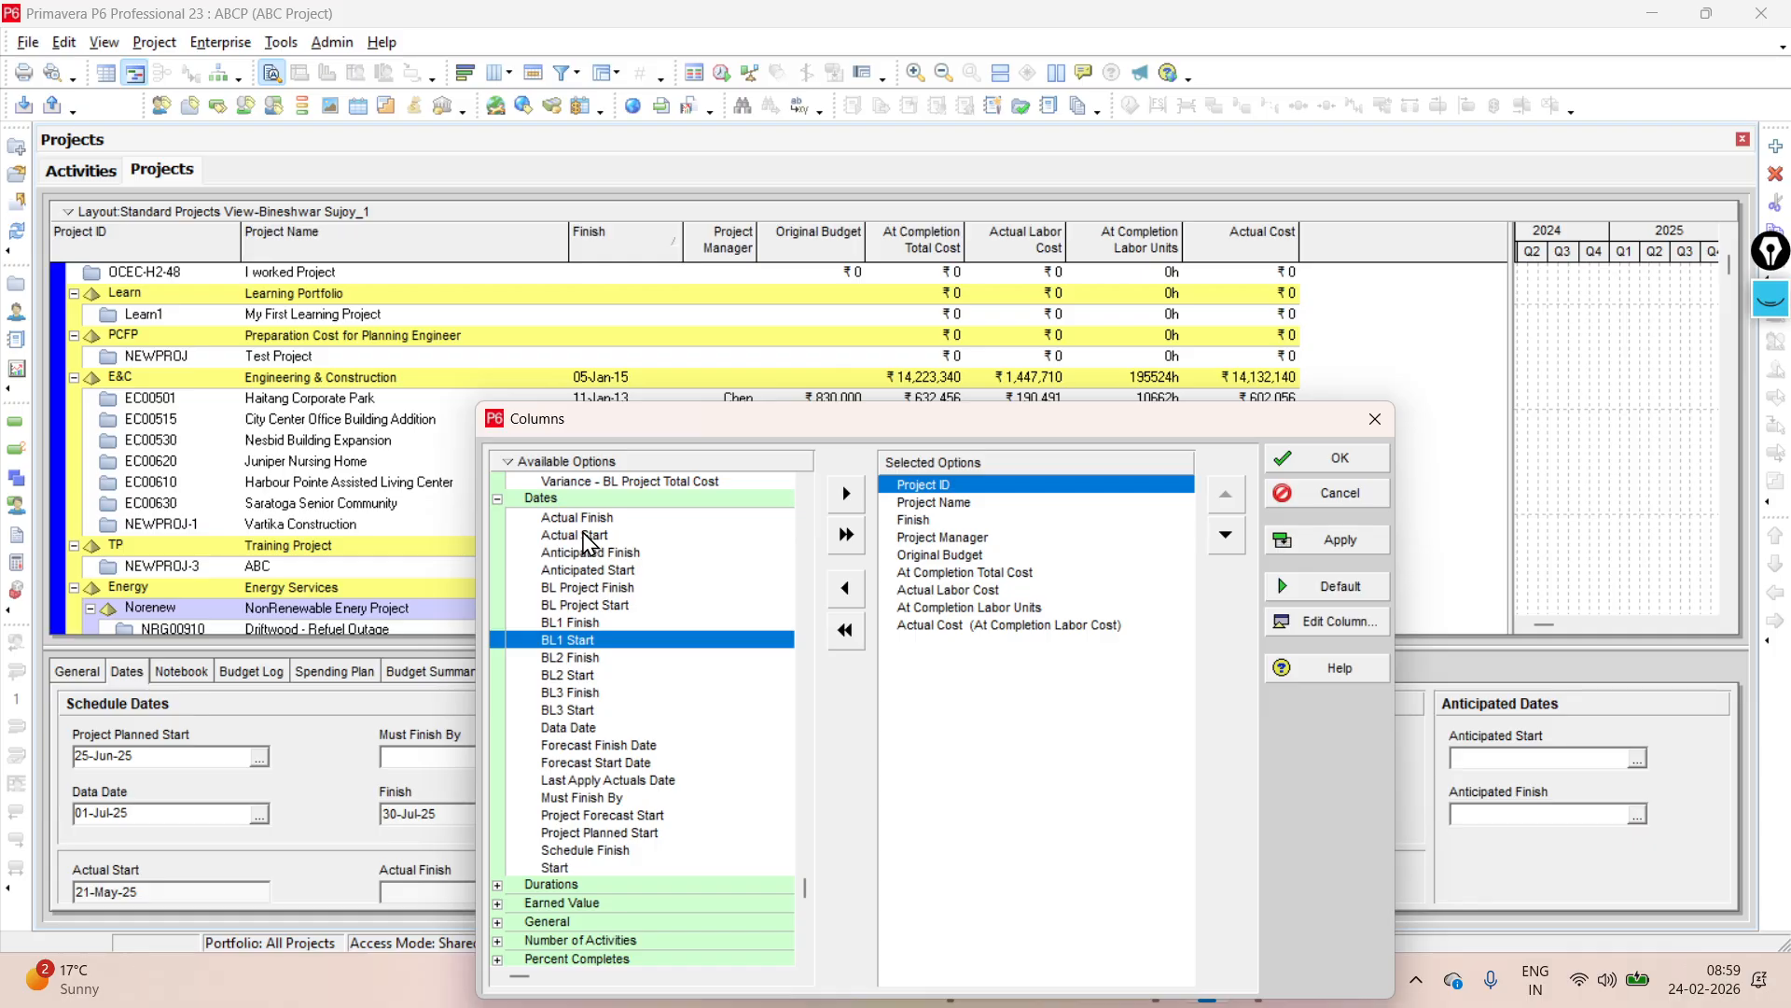
- Add BL1 Start and BL1 Finish from the Dates group to the project table's selected columns
left_click(848, 499)
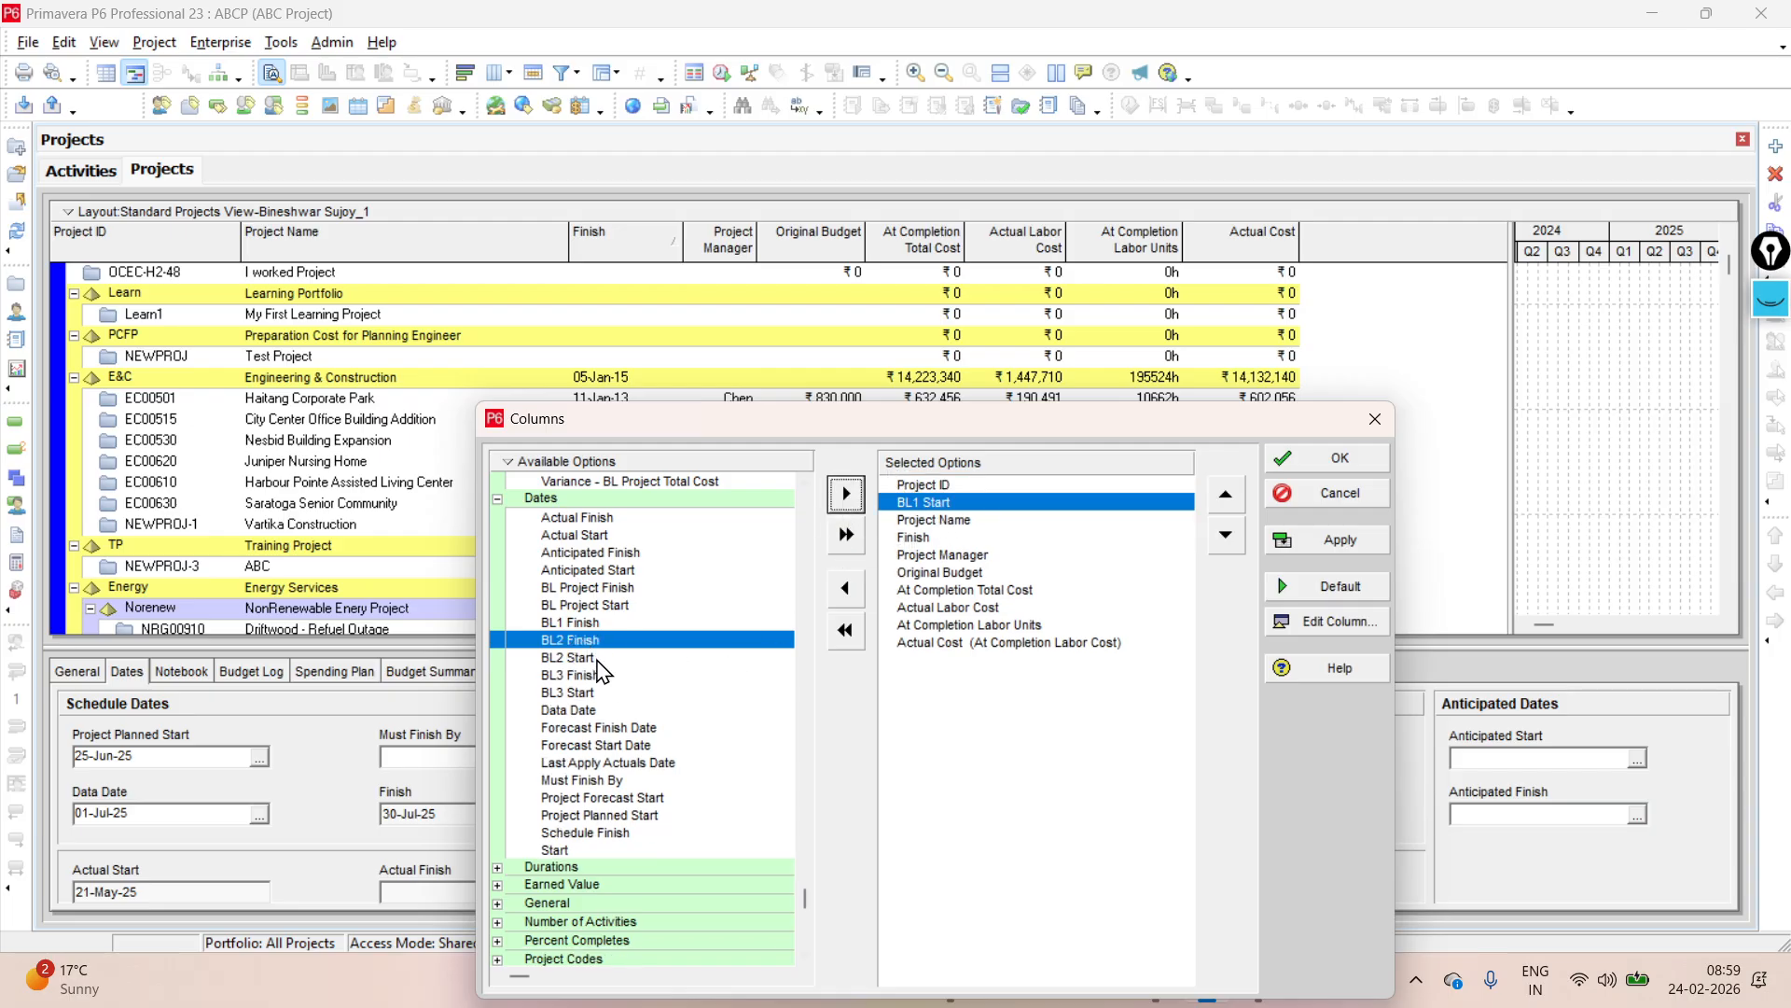
left_click(597, 623)
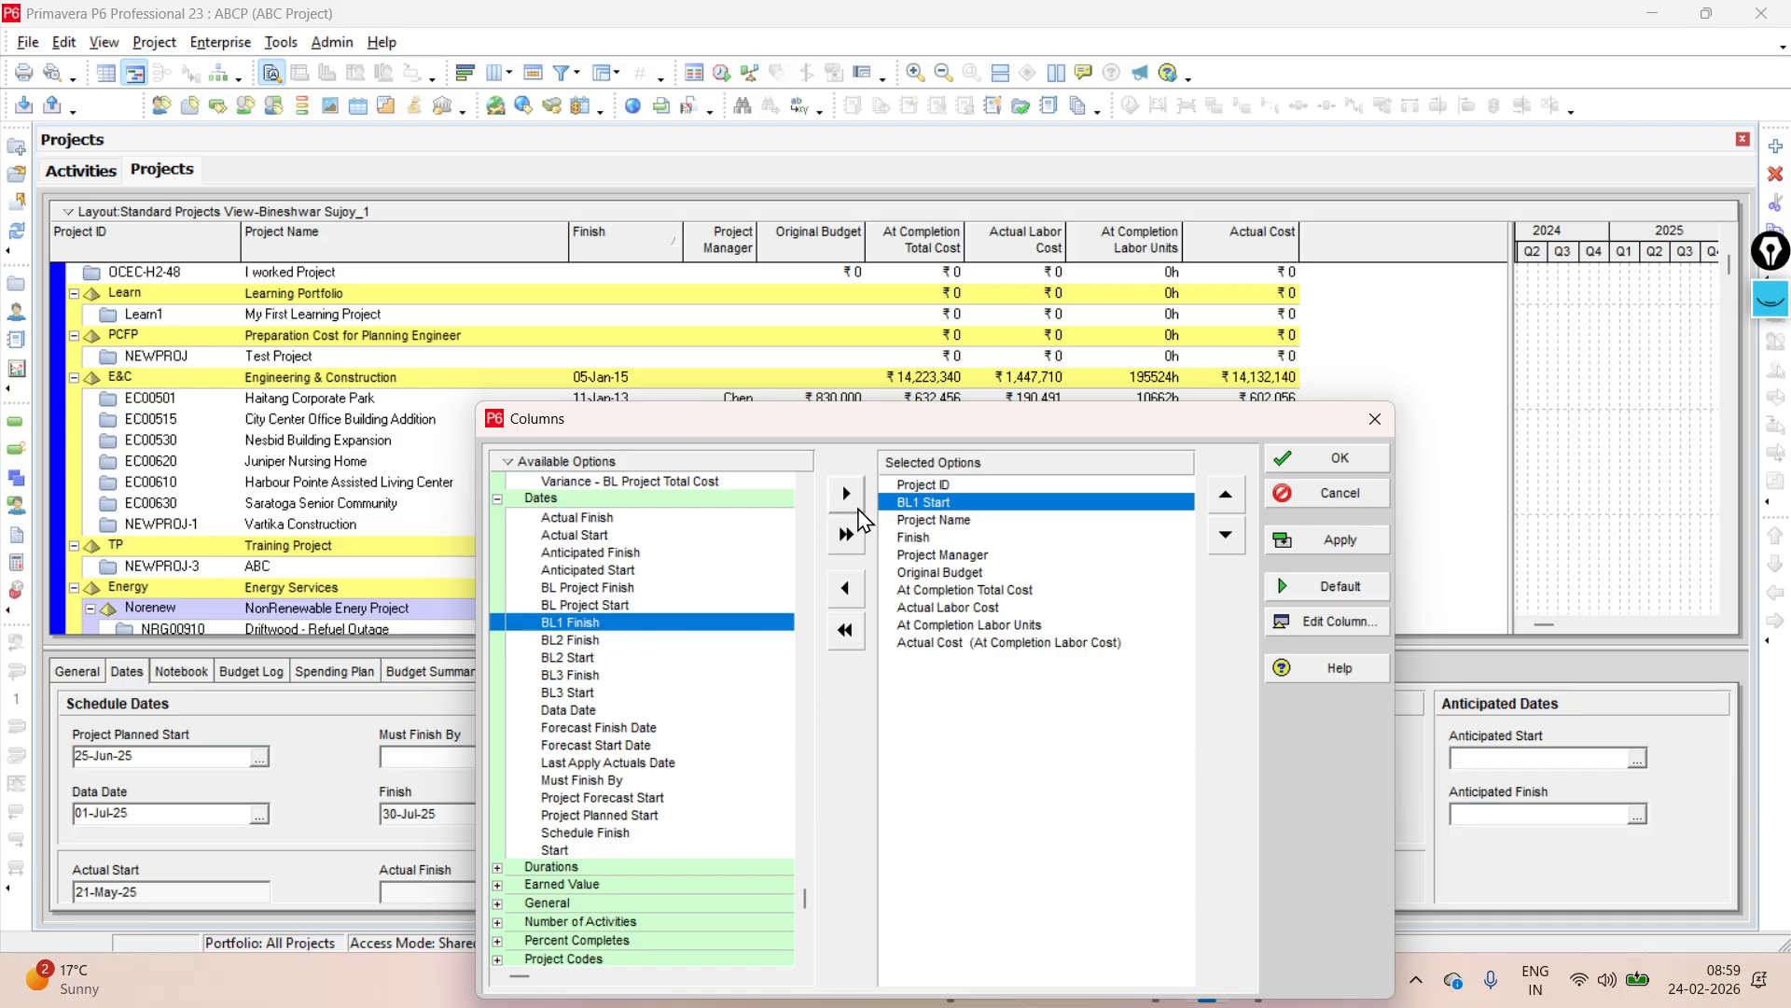
left_click(847, 494)
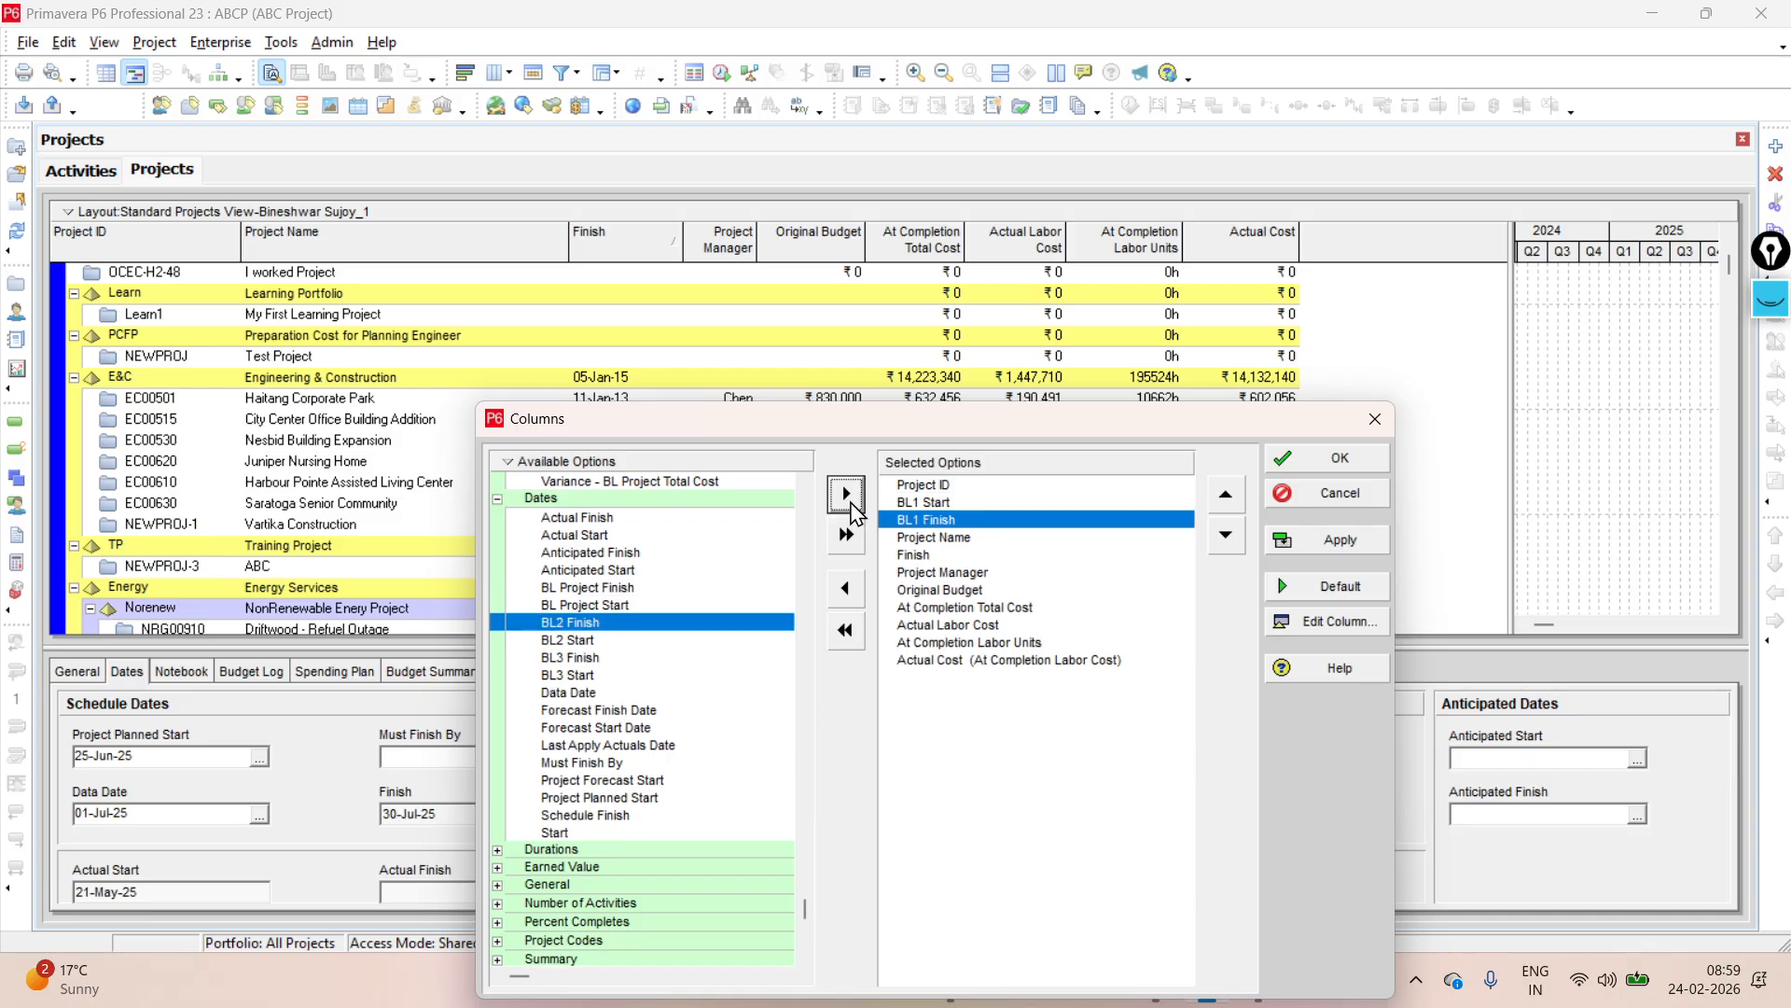
left_click(950, 523)
- Add Actual Start and Actual Finish from the Dates group to the selected columns
left_click(577, 534)
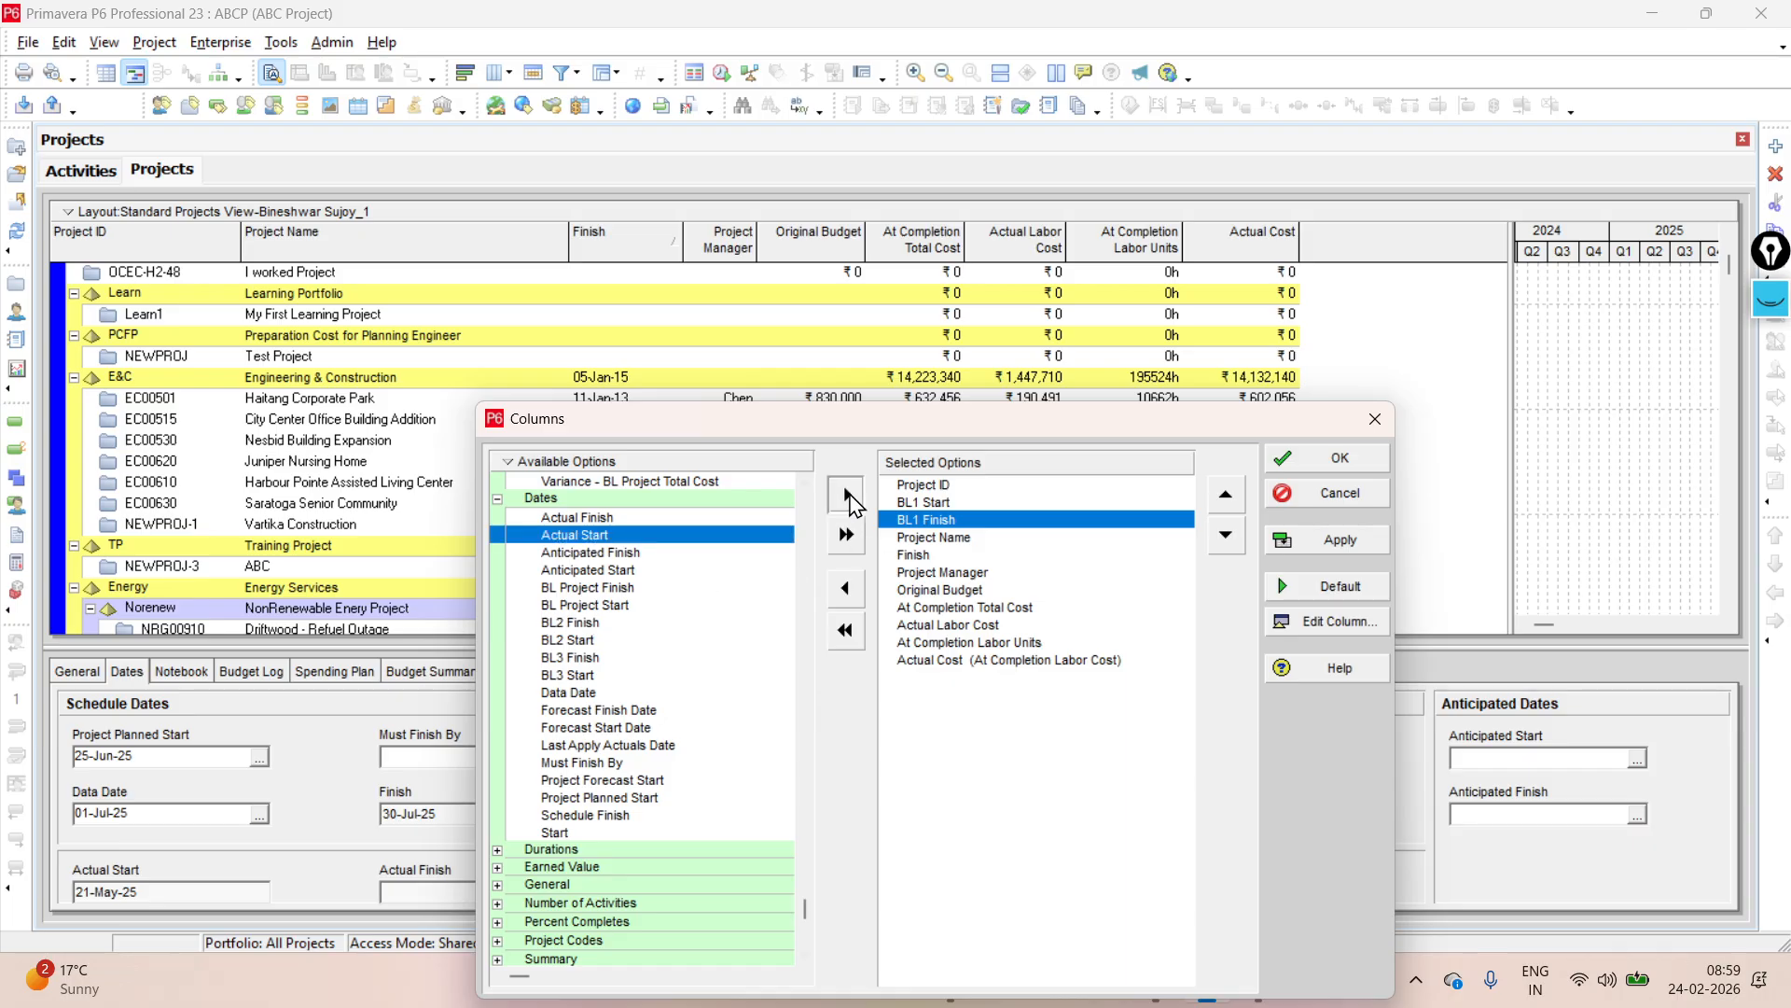
left_click(847, 494)
left_click(580, 518)
left_click(847, 495)
- Reorder the selected columns so that BL1 Start and BL1 Finish come directly after Project Name
left_click(949, 503)
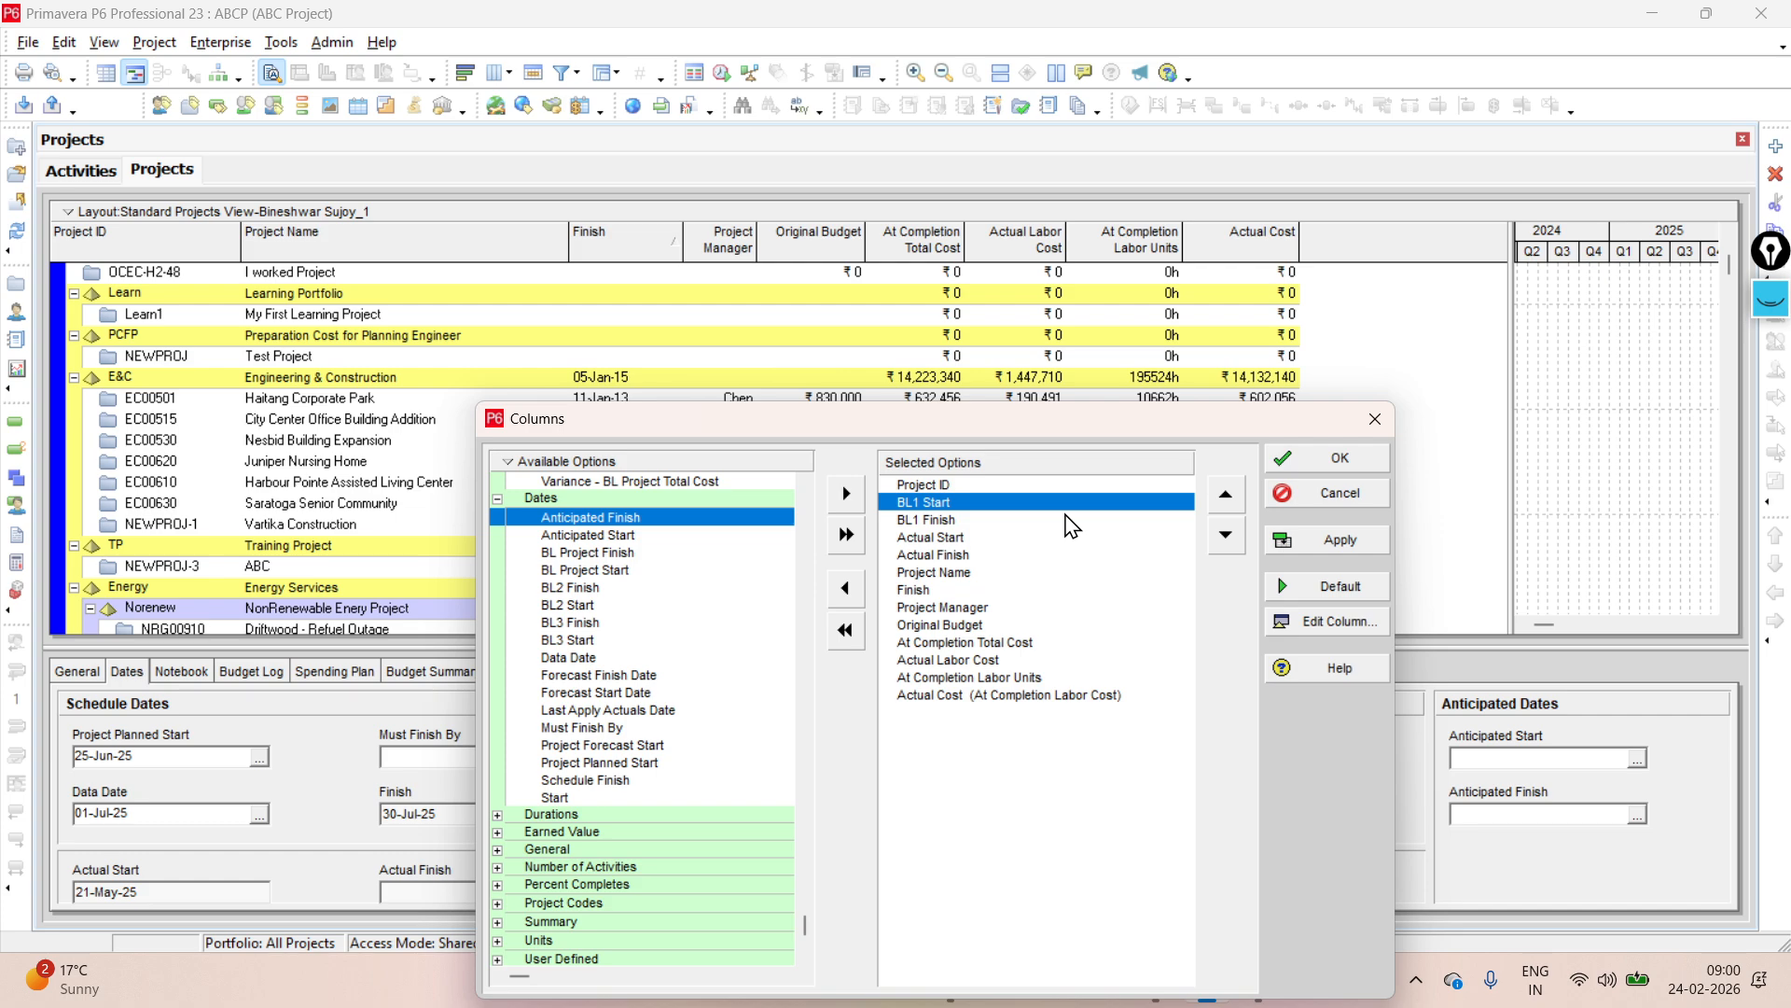
left_click(1225, 535)
left_click(1226, 536)
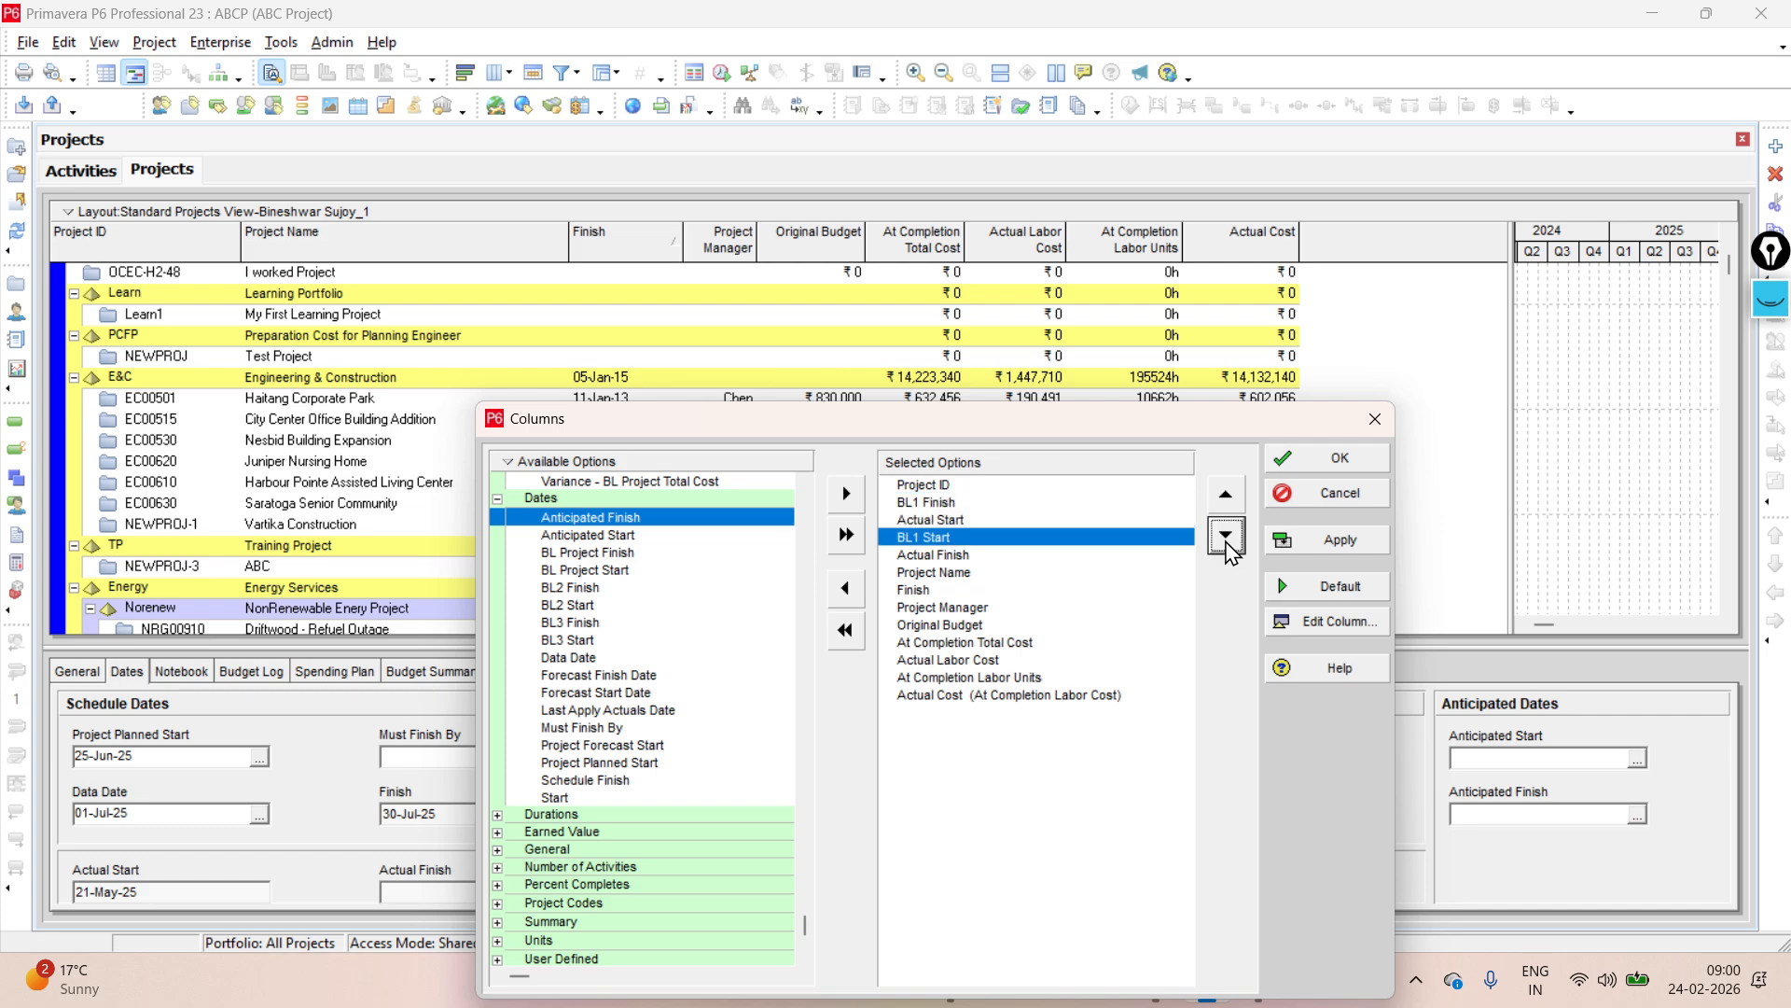
left_click(1226, 535)
left_click(1226, 536)
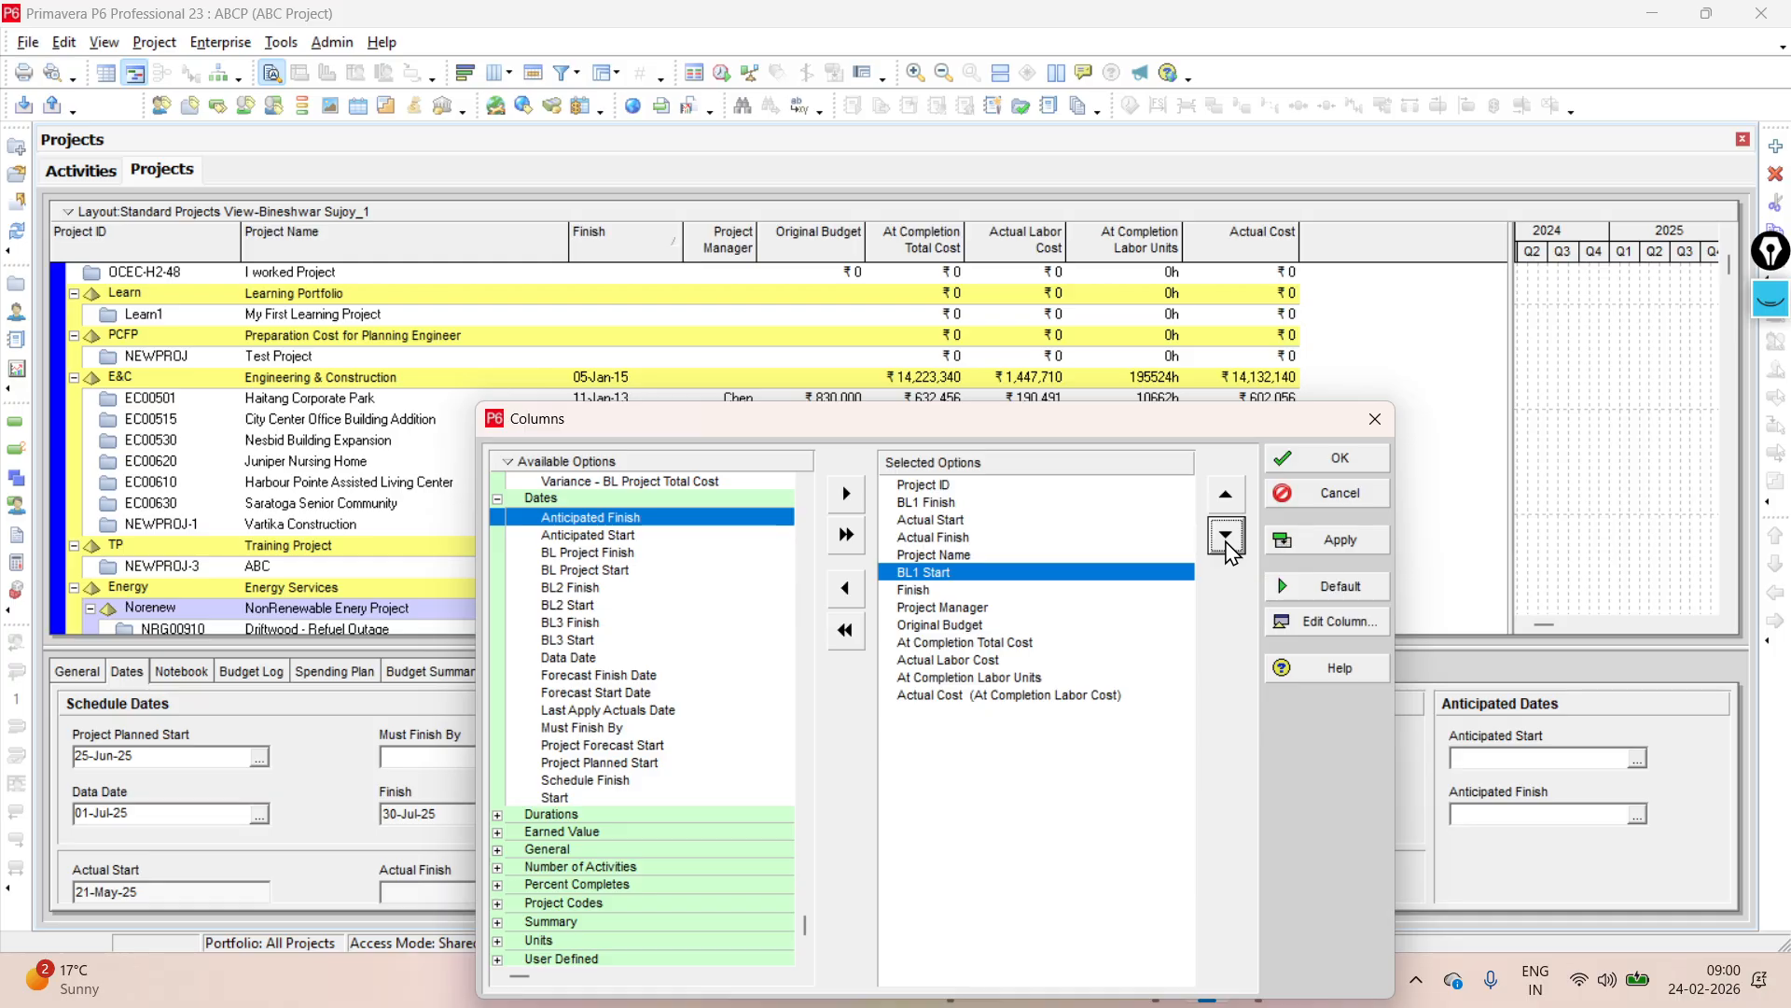
left_click(938, 504)
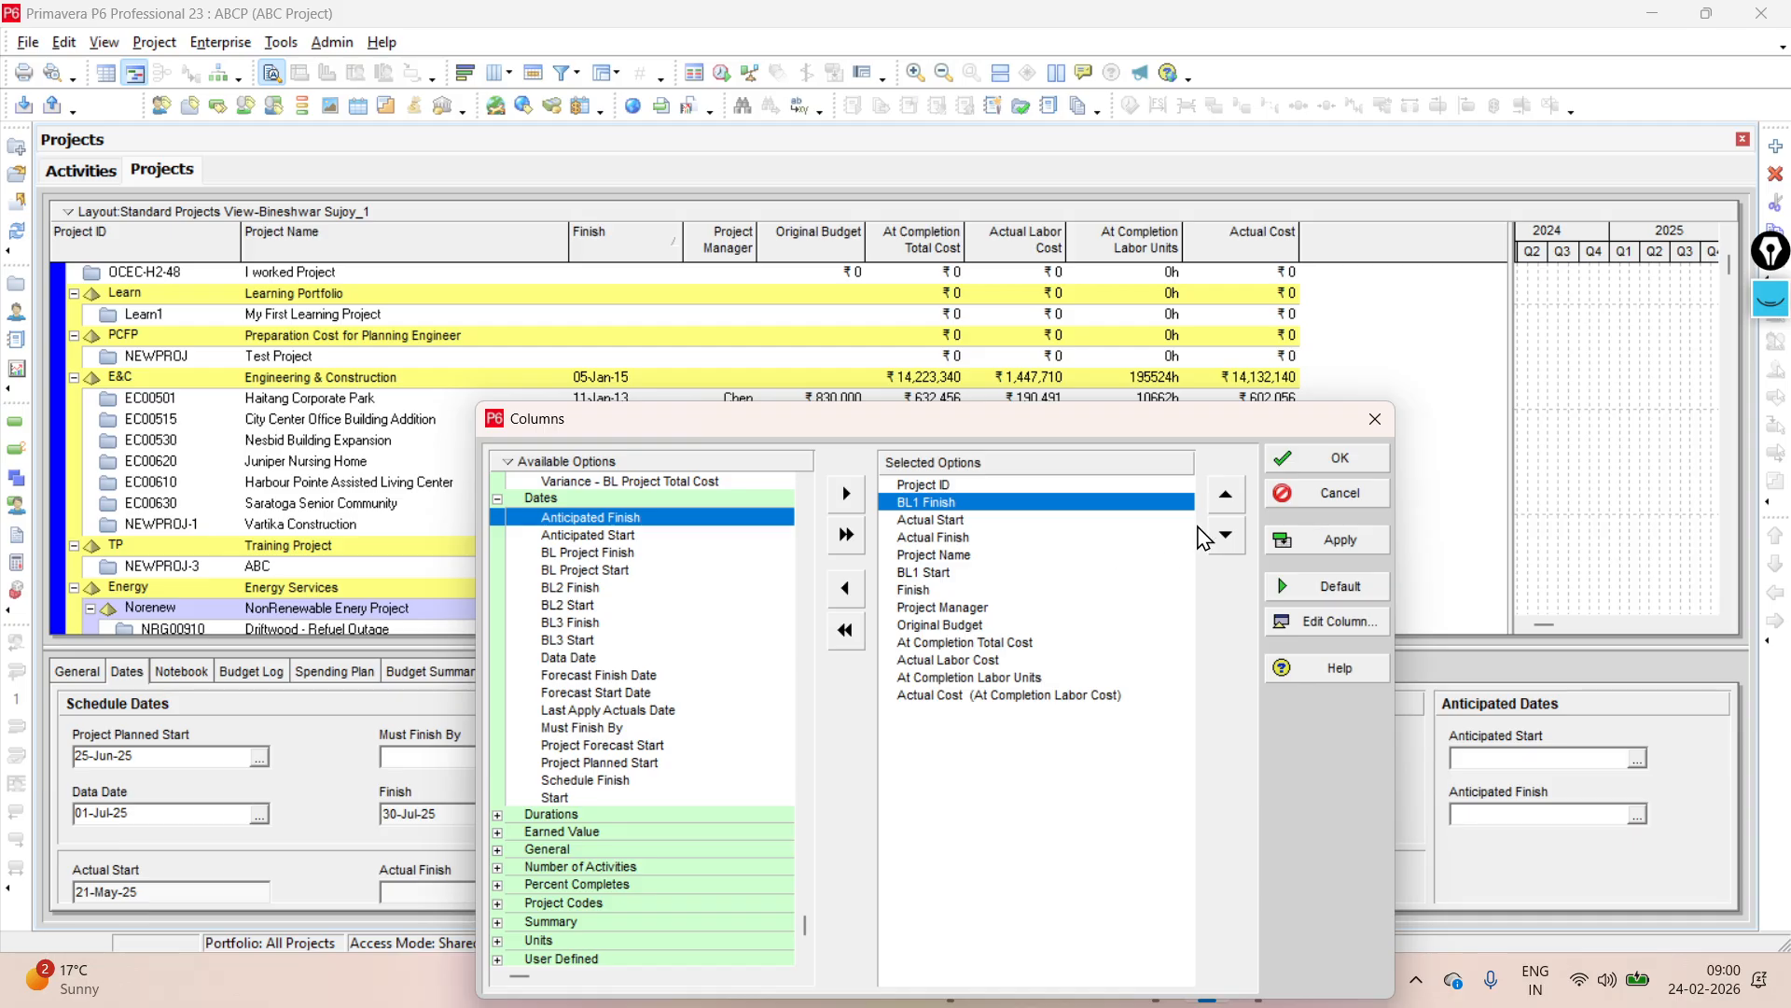
left_click(1226, 536)
left_click(1226, 538)
left_click(1226, 537)
left_click(1226, 538)
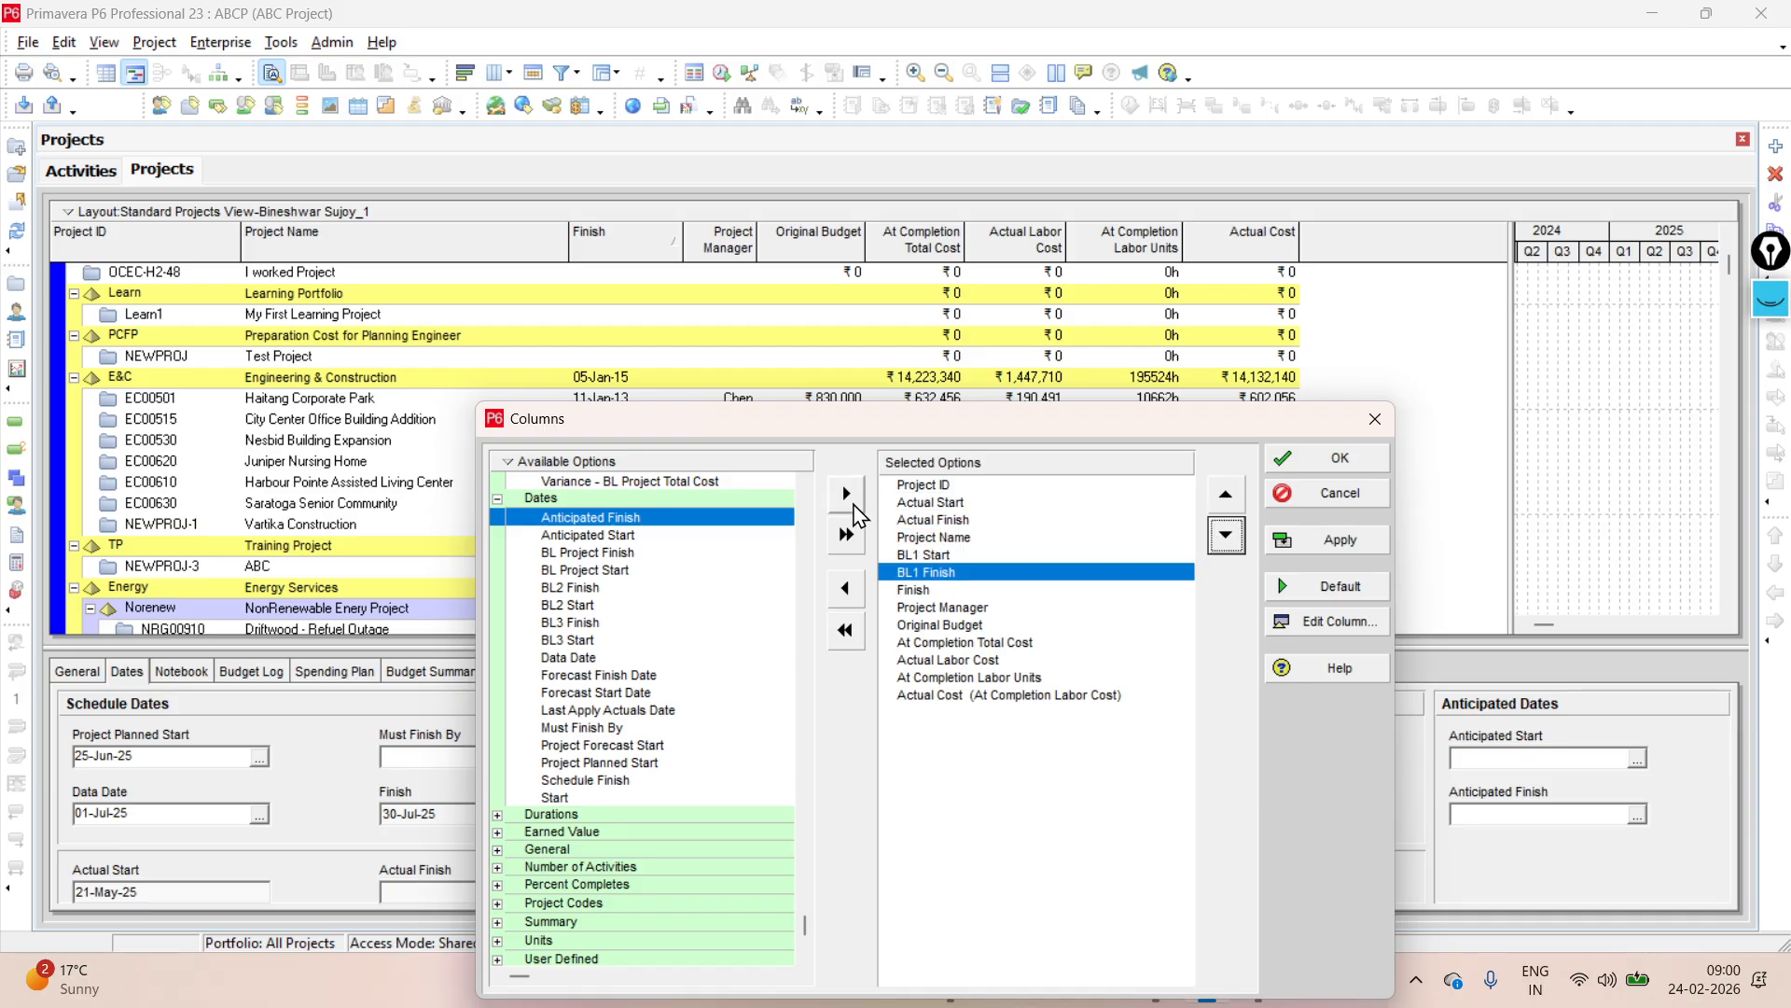
- Place Actual Start and Actual Finish directly after BL1 Finish in the selected columns and apply the column changes to the project table
left_click(937, 504)
left_click(1226, 537)
left_click(1226, 537)
left_click(1226, 537)
left_click(1226, 537)
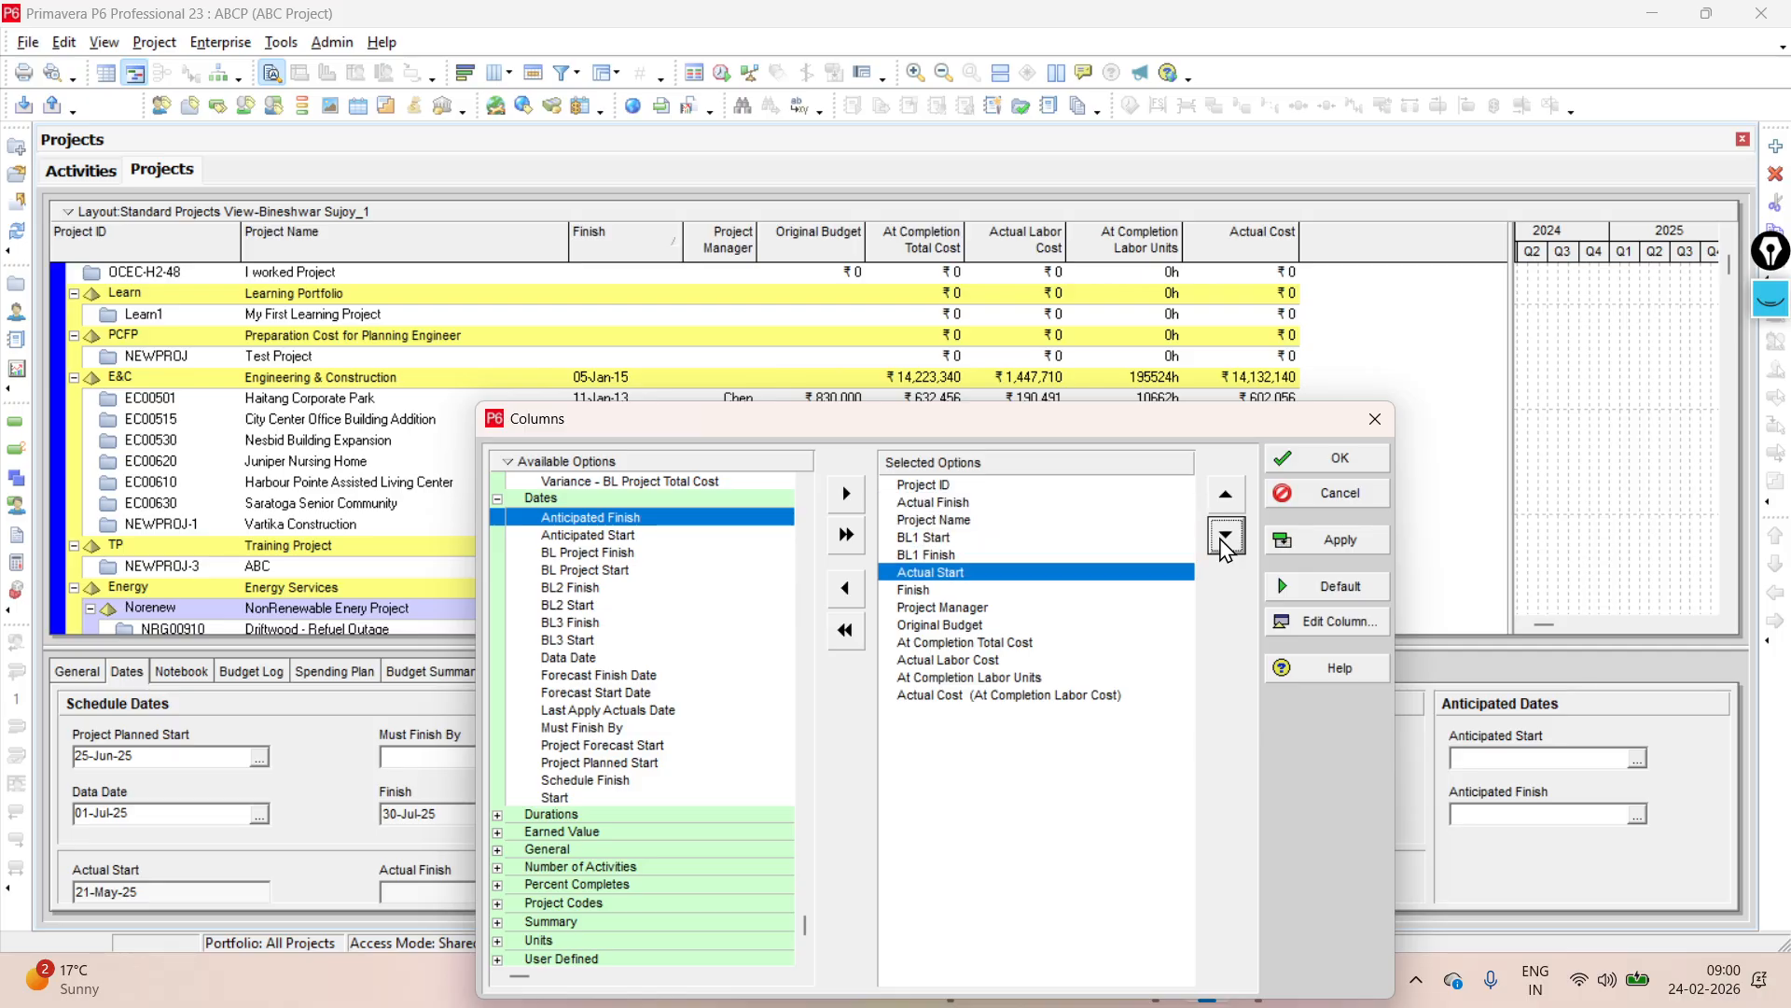
left_click(929, 537)
left_click(966, 503)
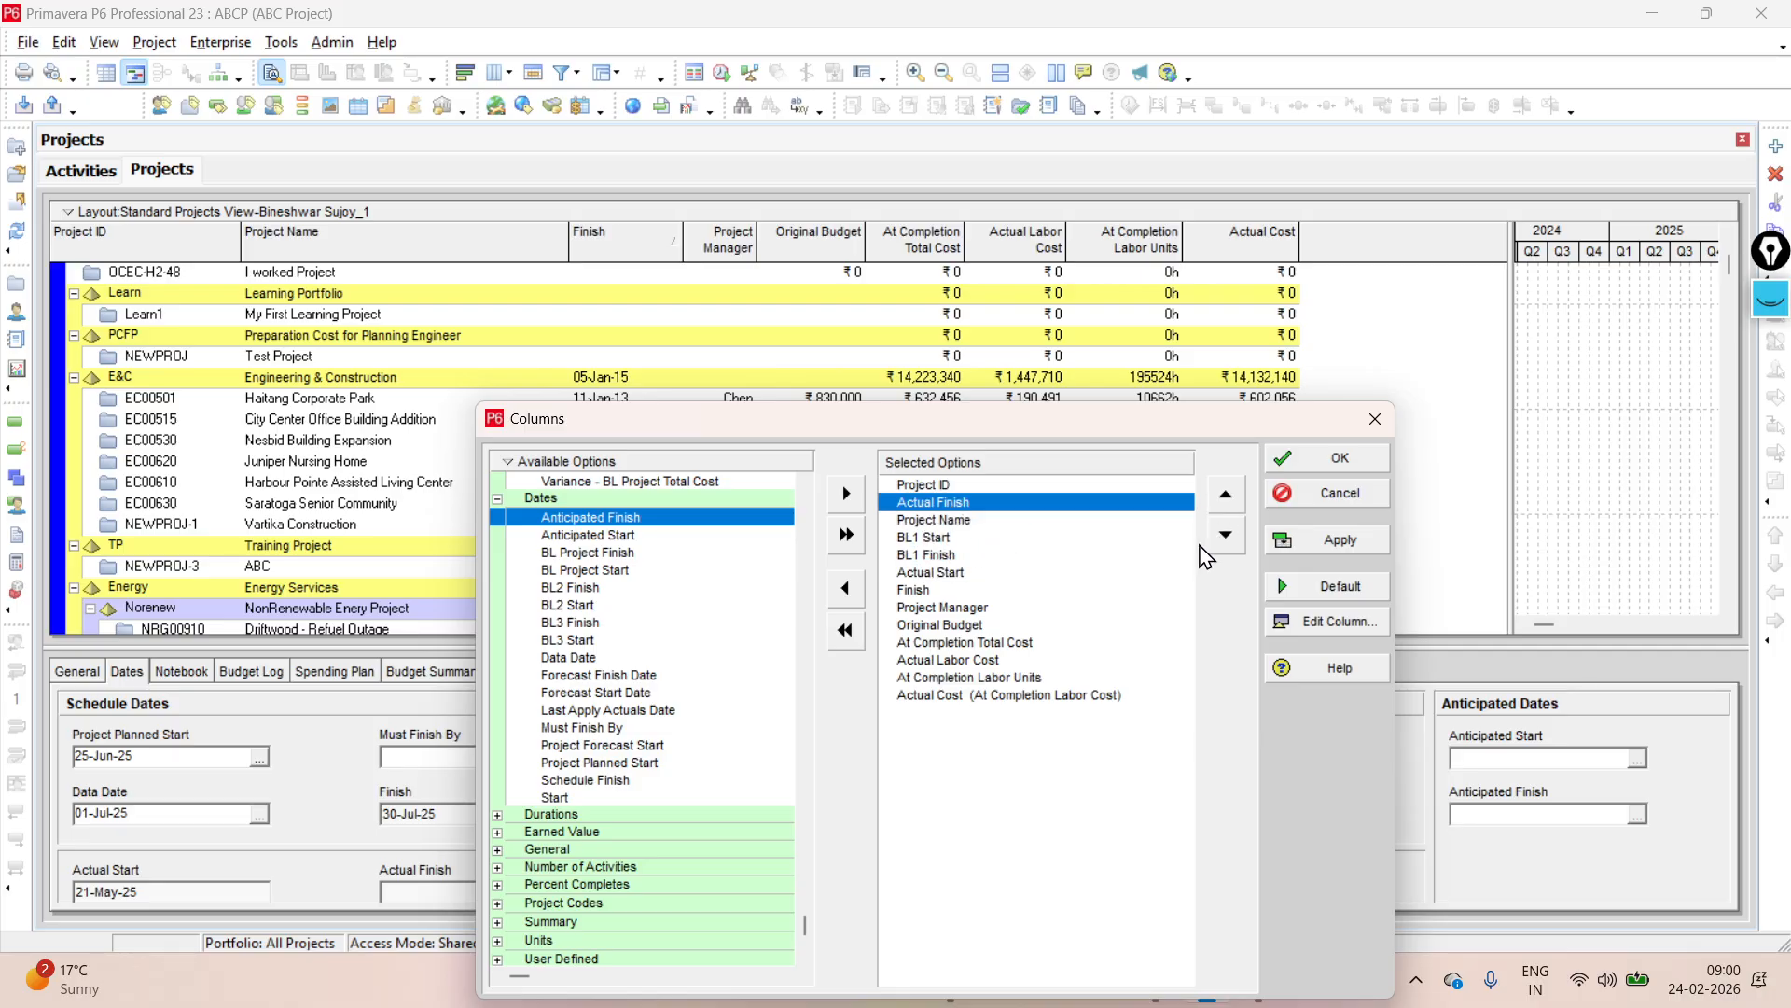
left_click(1226, 536)
left_click(1226, 537)
left_click(1226, 537)
left_click(1226, 537)
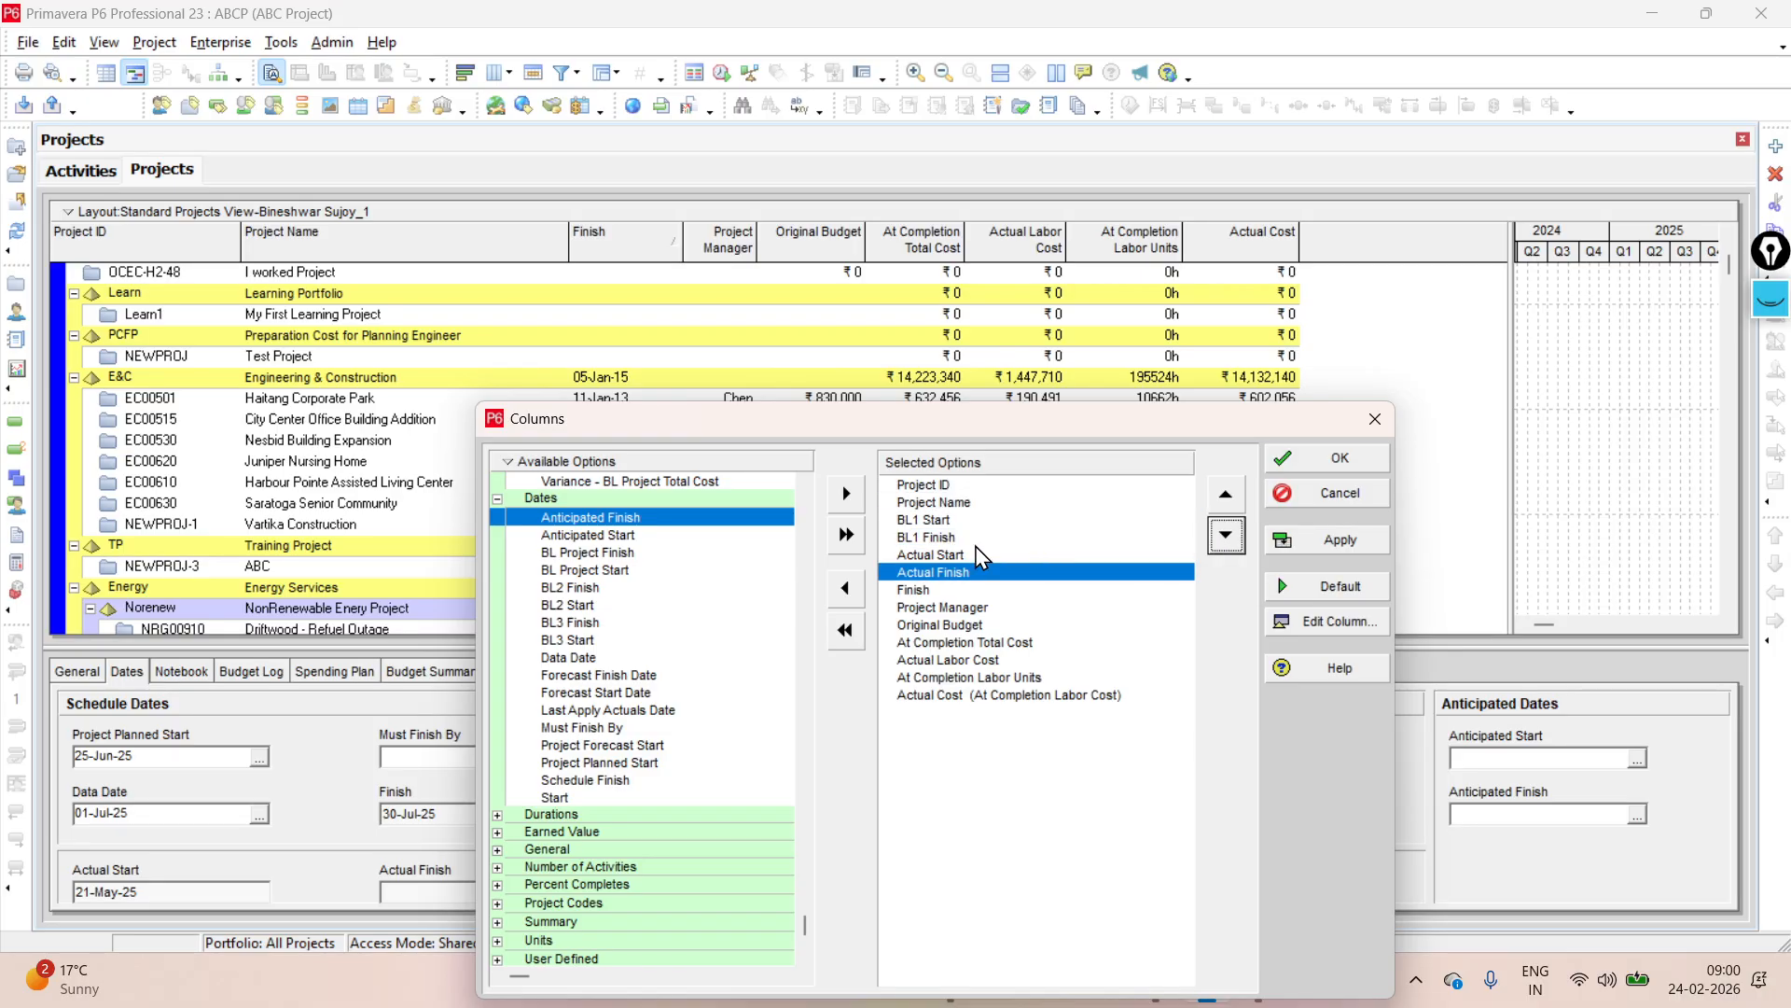
left_click(1341, 540)
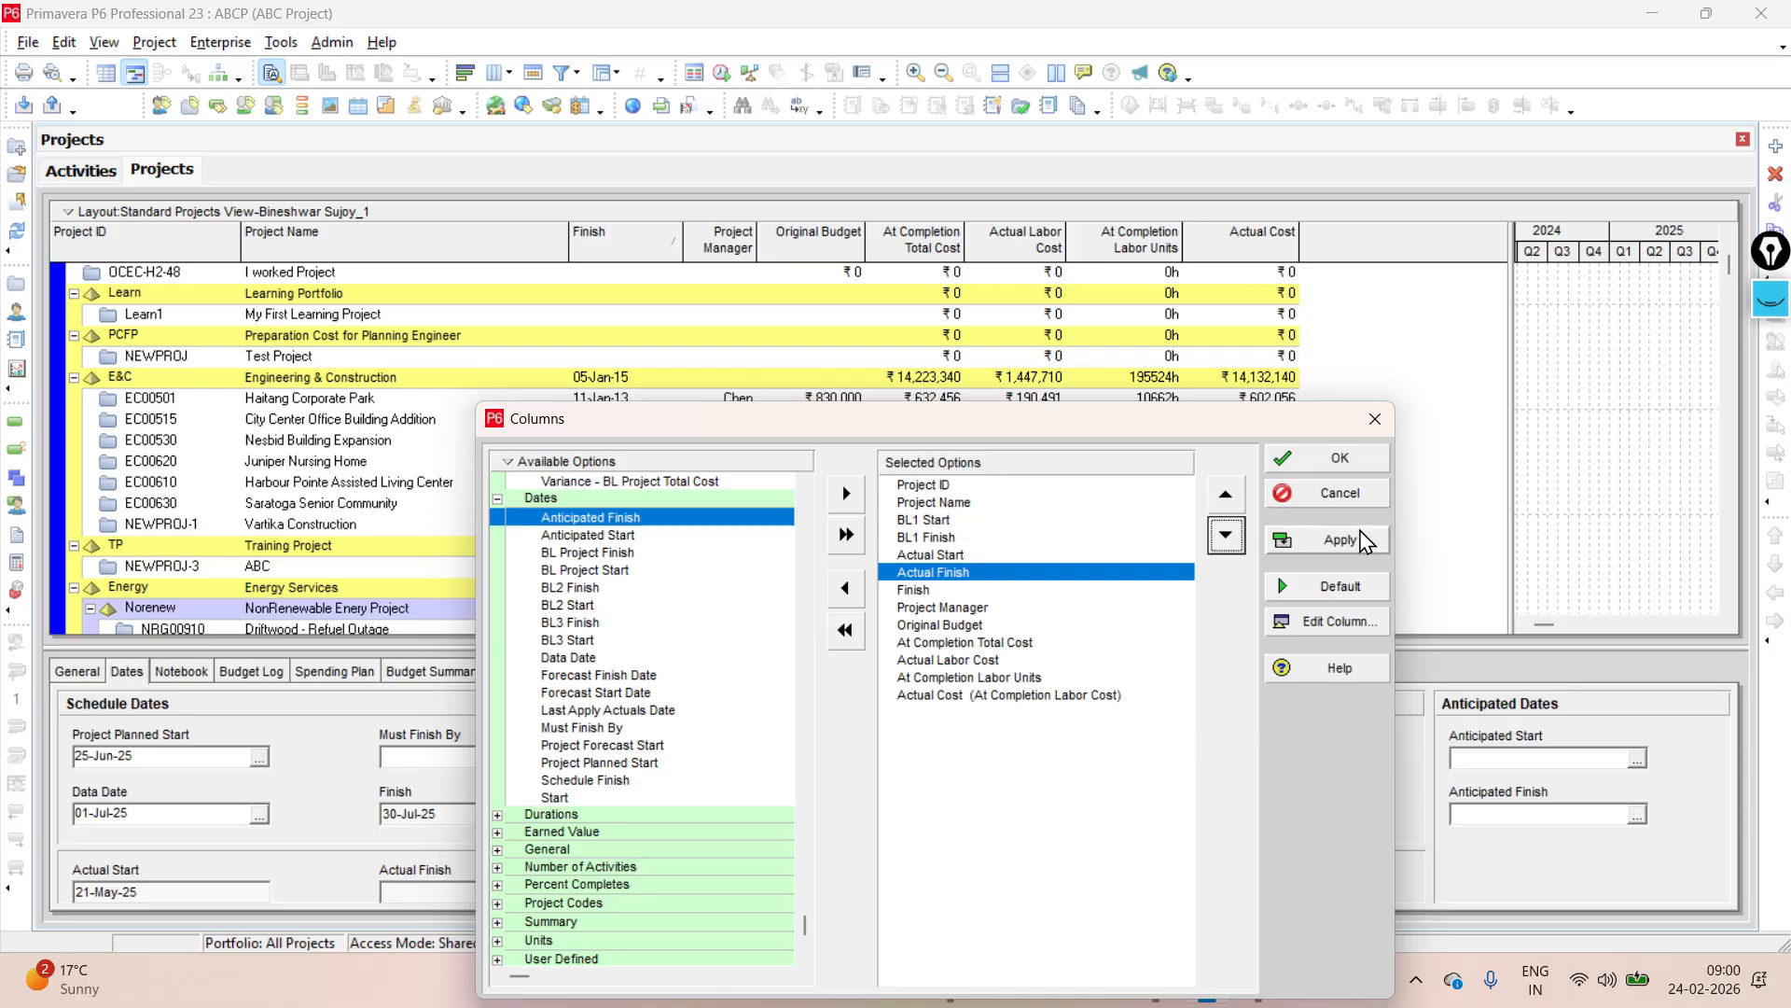
left_click(1364, 459)
- Narrow the Project Name, BL1 Start, BL1 Finish, Actual Start, Actual Finish and Finish columns so all columns through Actual Cost fit in the table
scroll(746, 461, "up", 1)
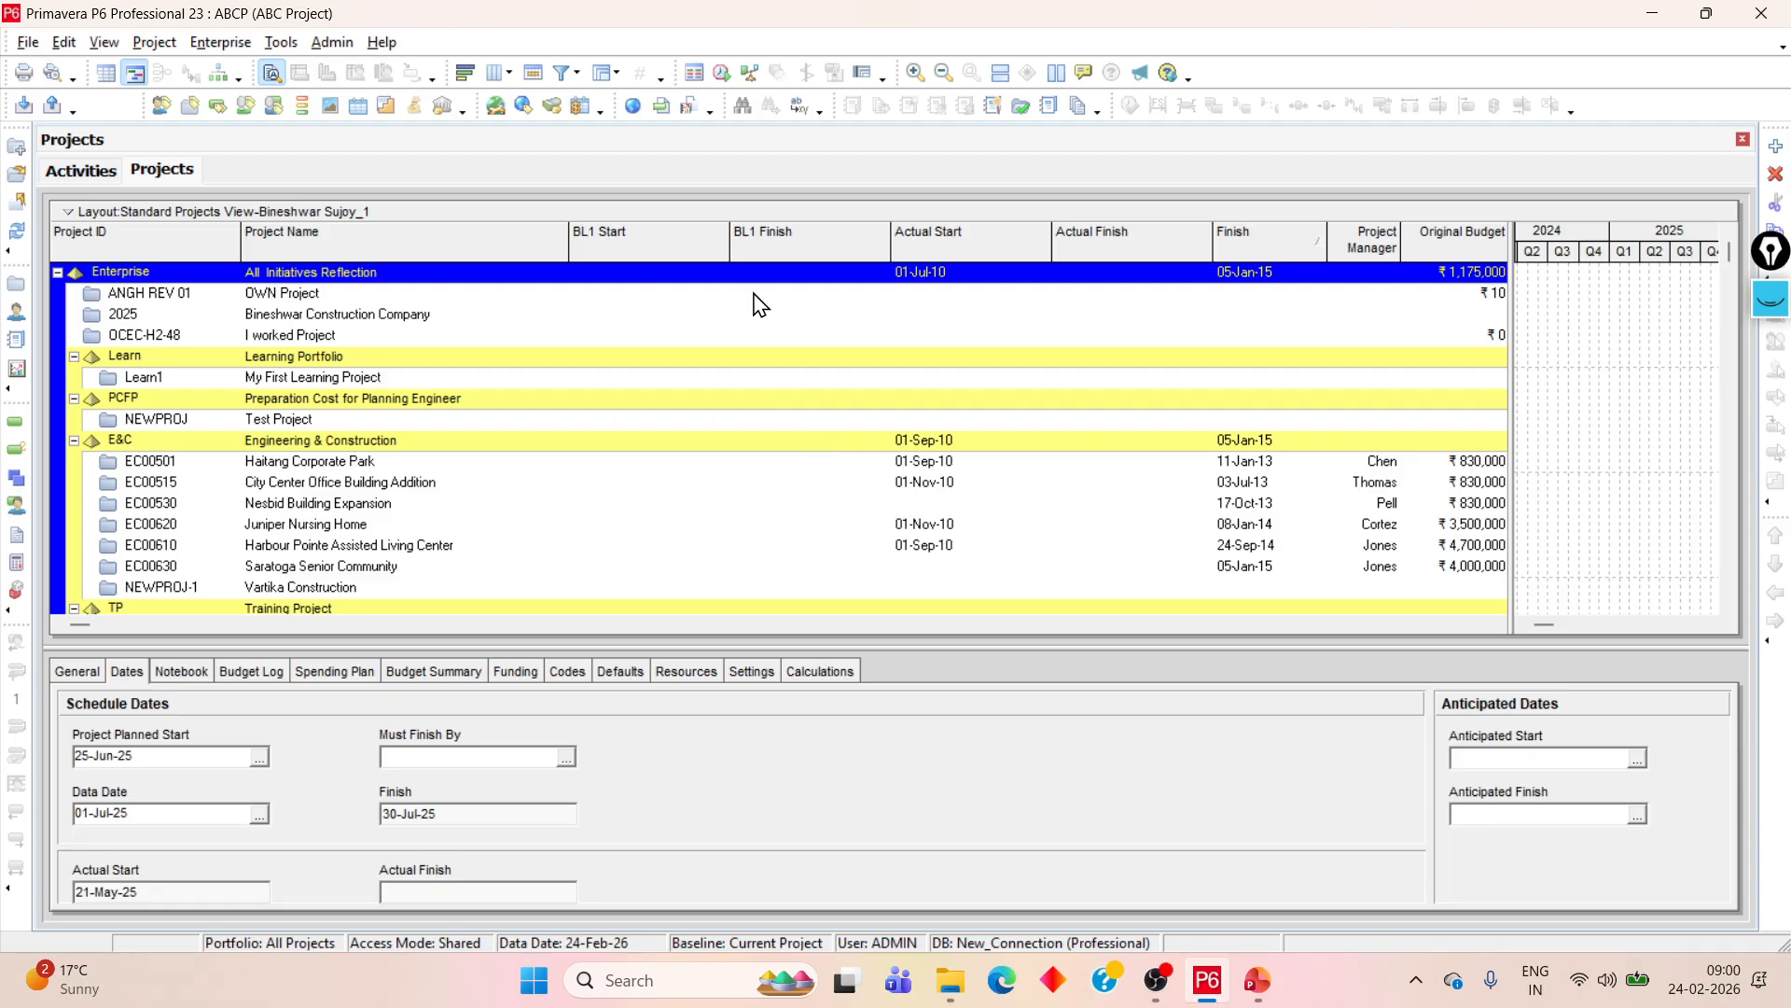
left_click_drag(567, 240, 496, 244)
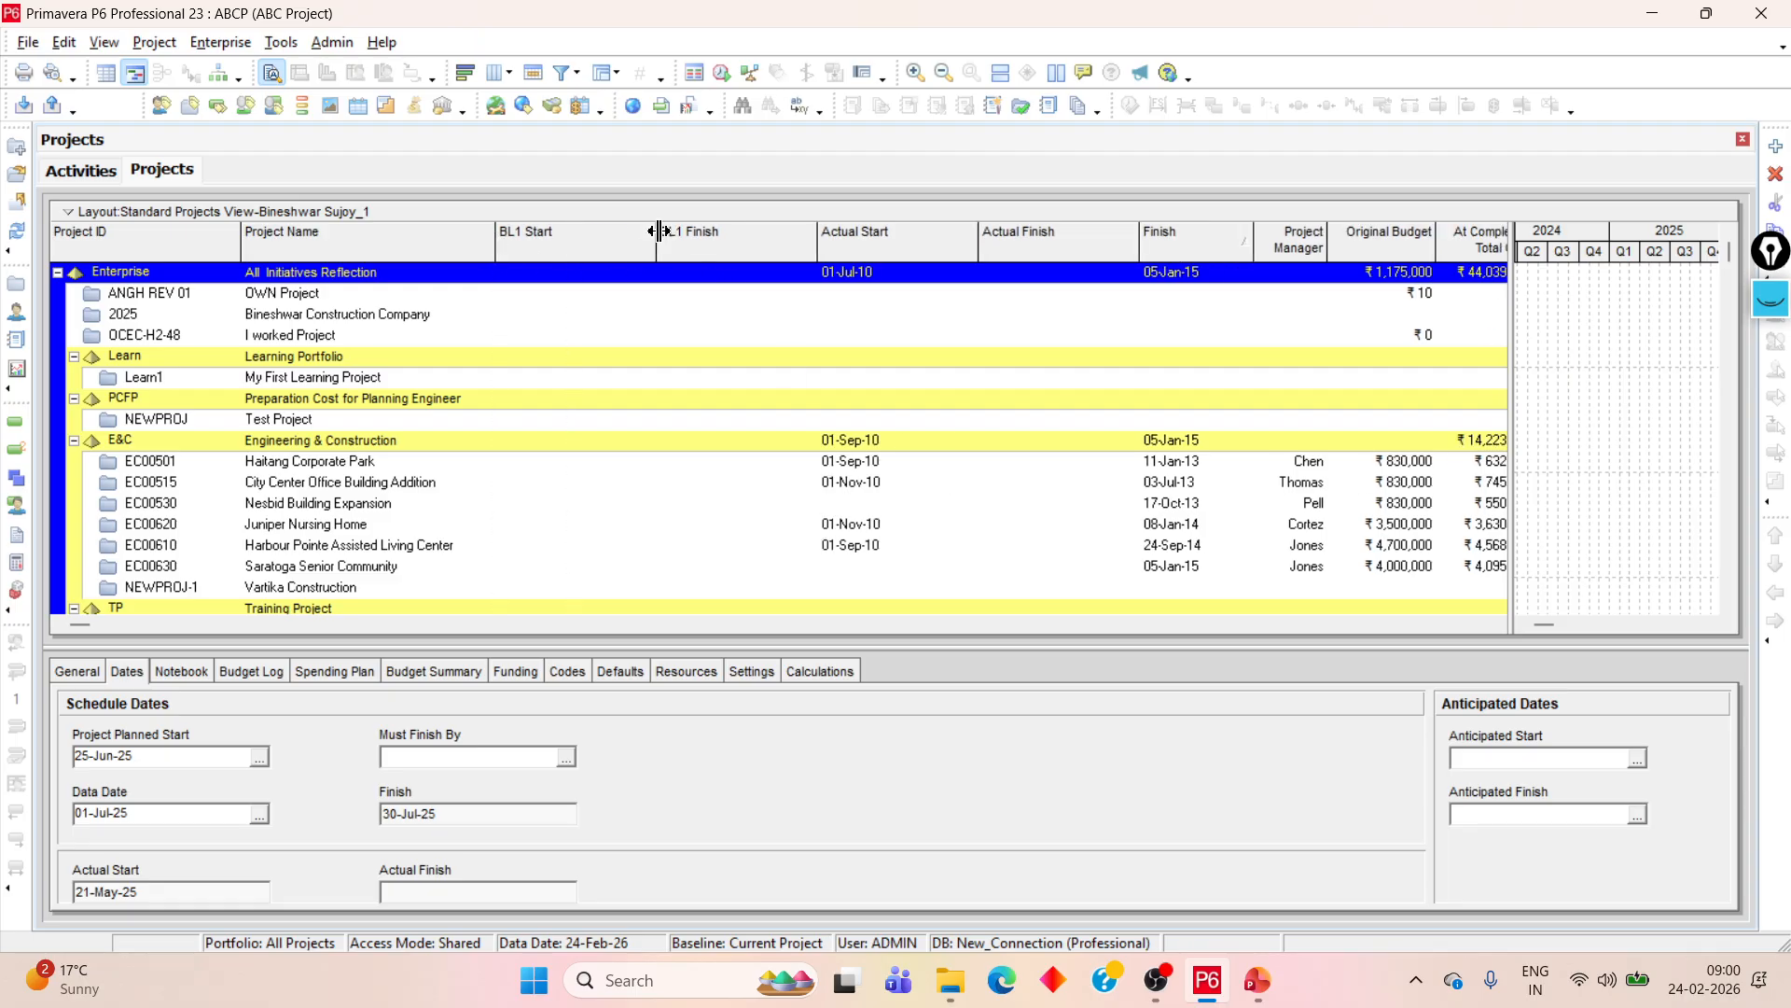
left_click_drag(658, 238, 573, 245)
left_click_drag(734, 250, 651, 257)
left_click_drag(809, 240, 740, 253)
left_click_drag(899, 243, 812, 250)
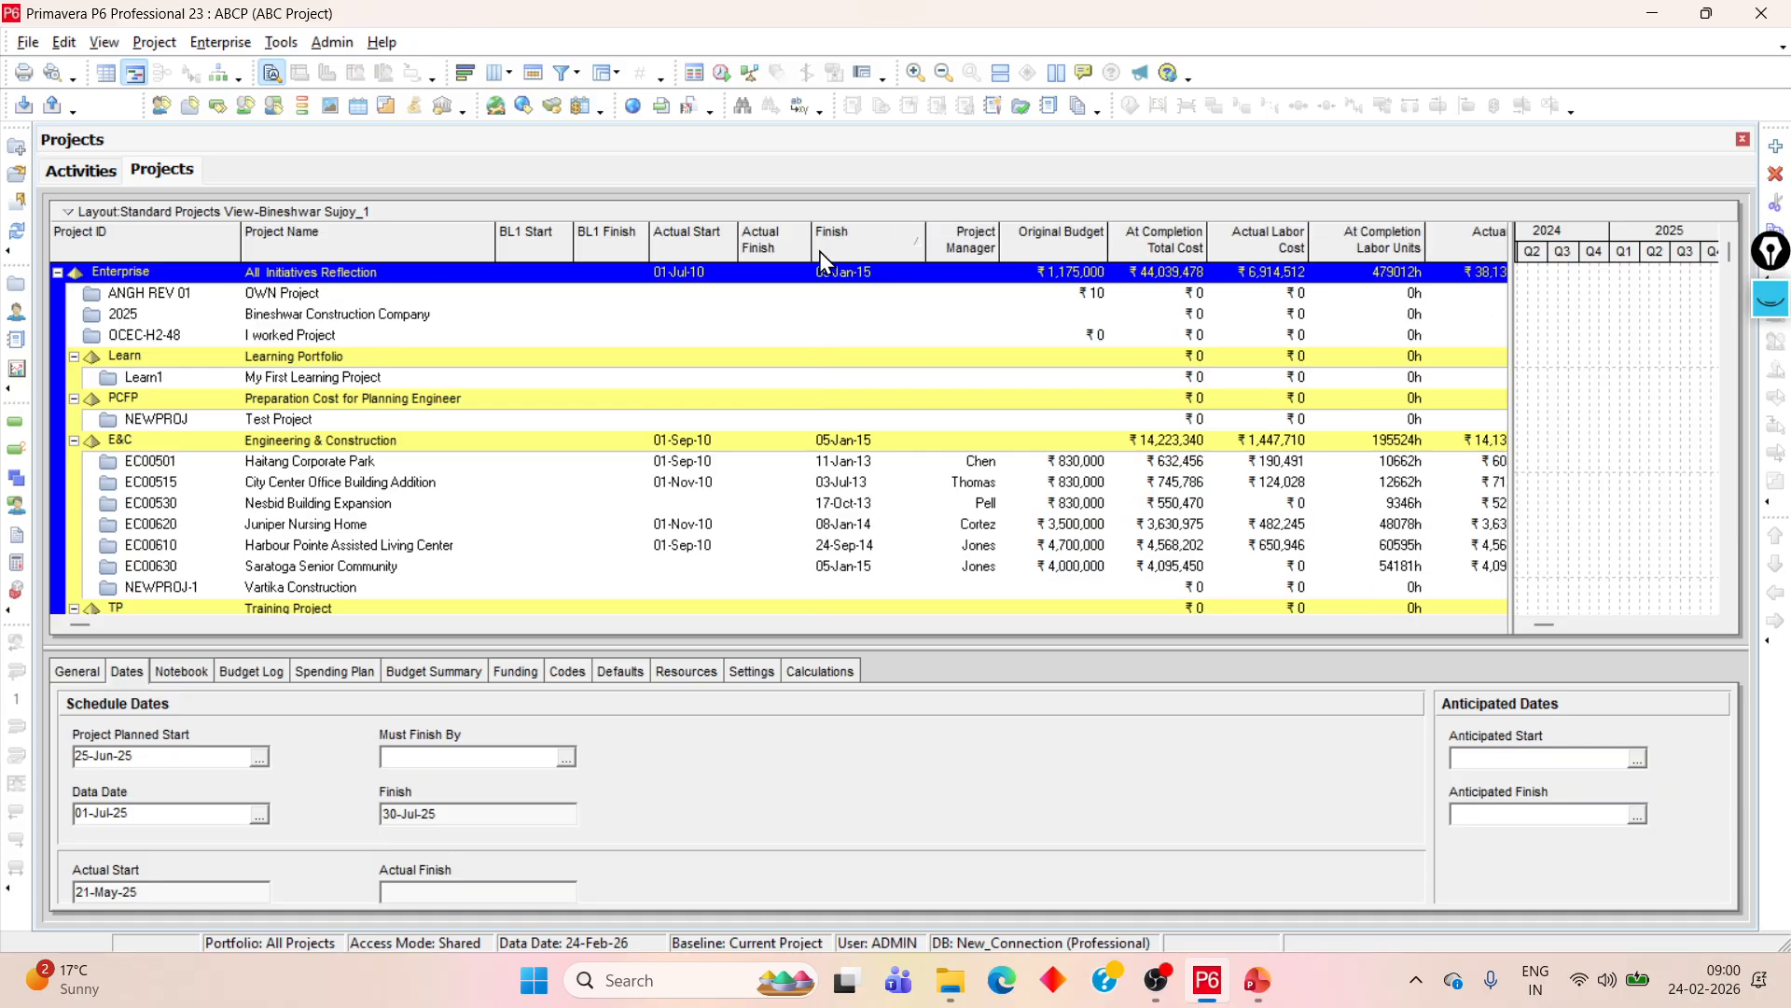
left_click_drag(928, 241, 891, 241)
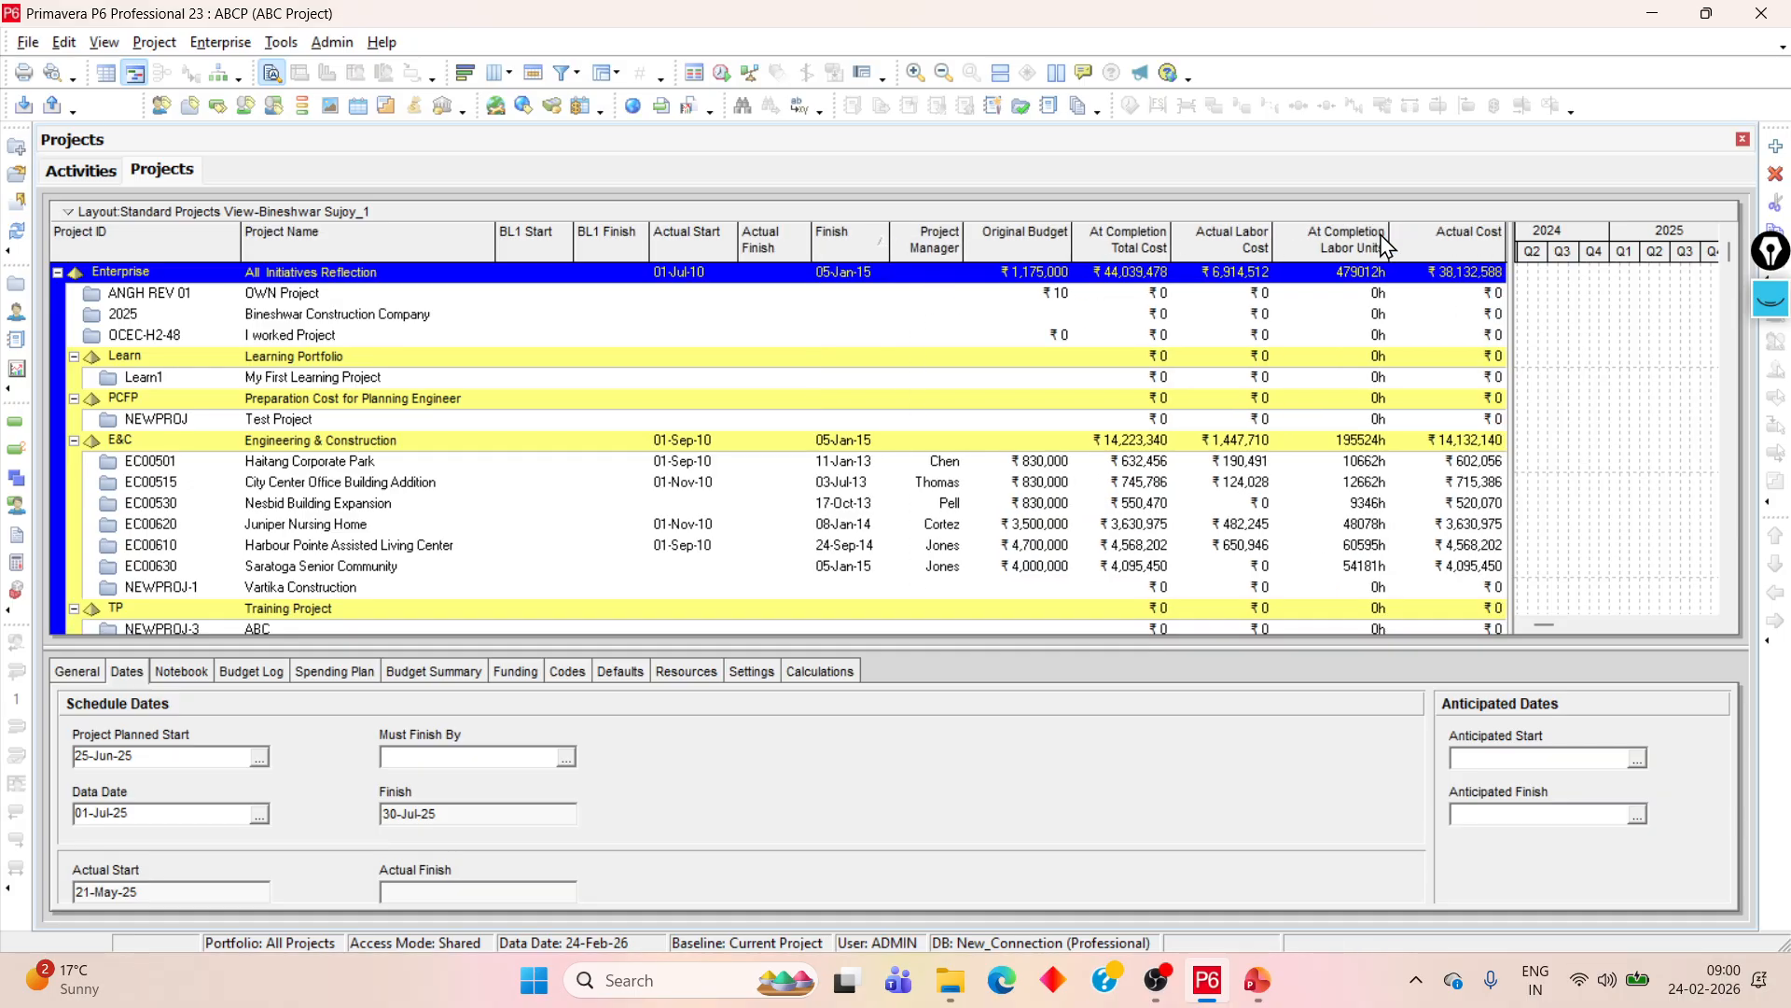
- Reopen the column customization dialog and look through the Baseline, Budget and Costs groups of available columns
right_click(1446, 254)
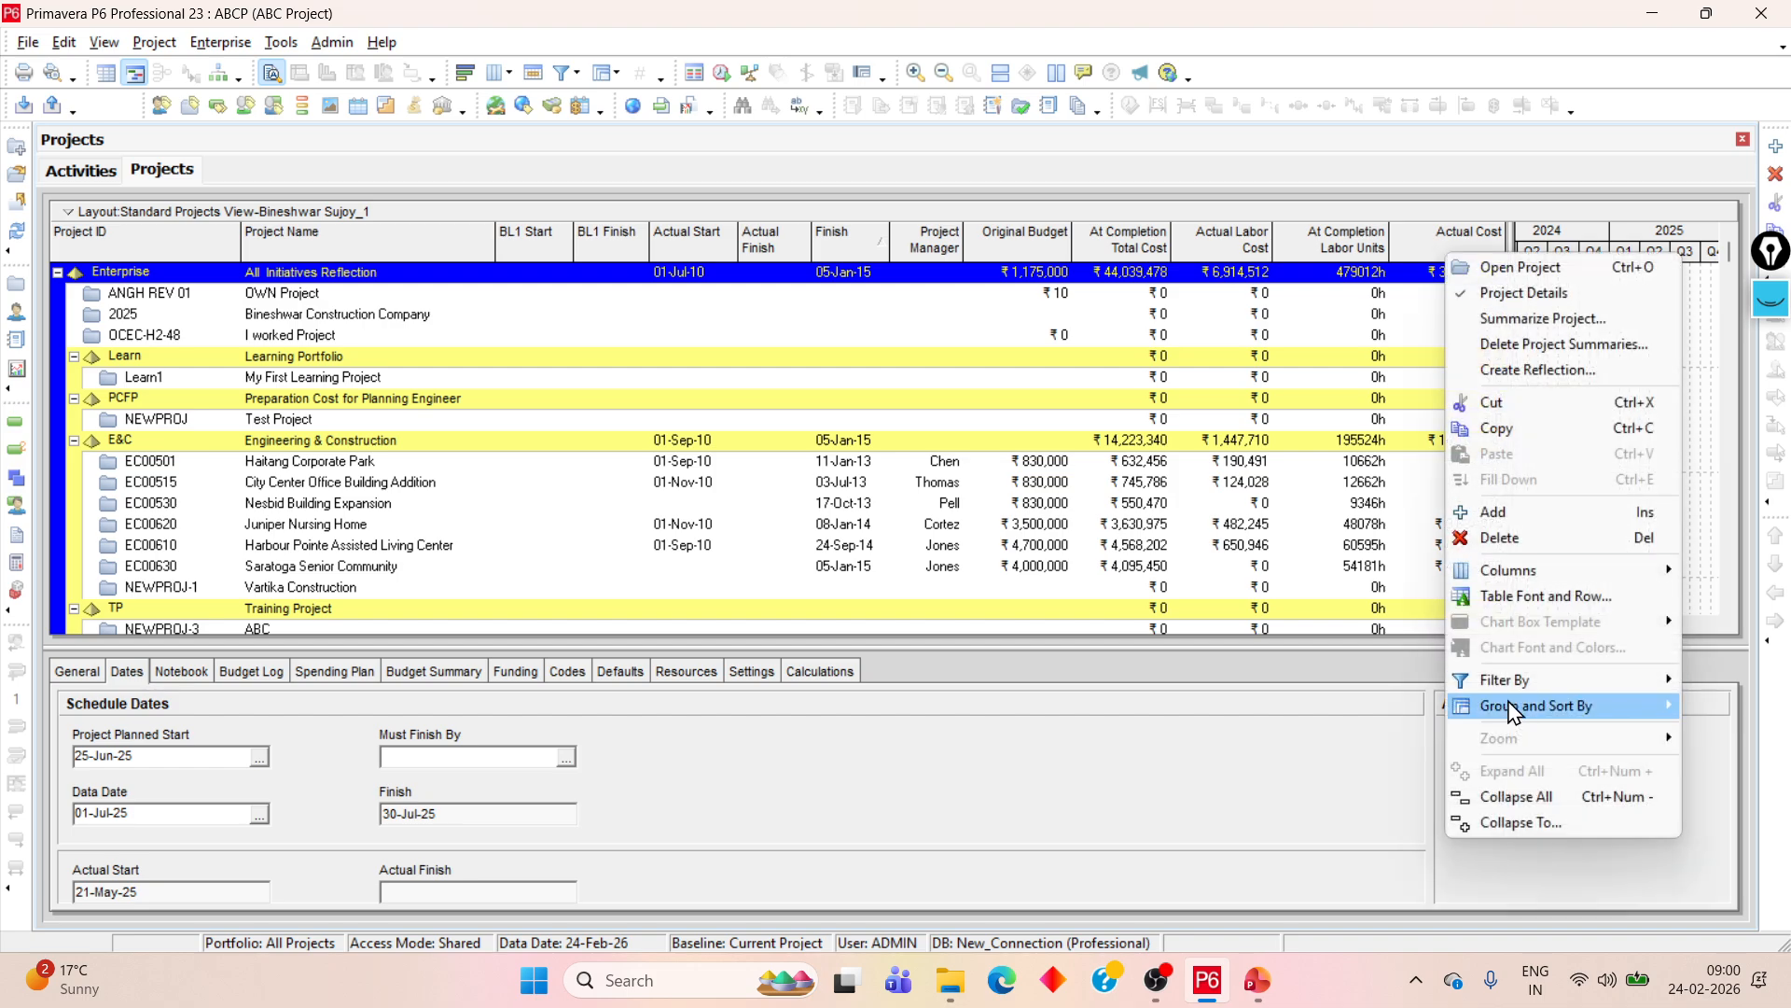
mouse_move(1517, 574)
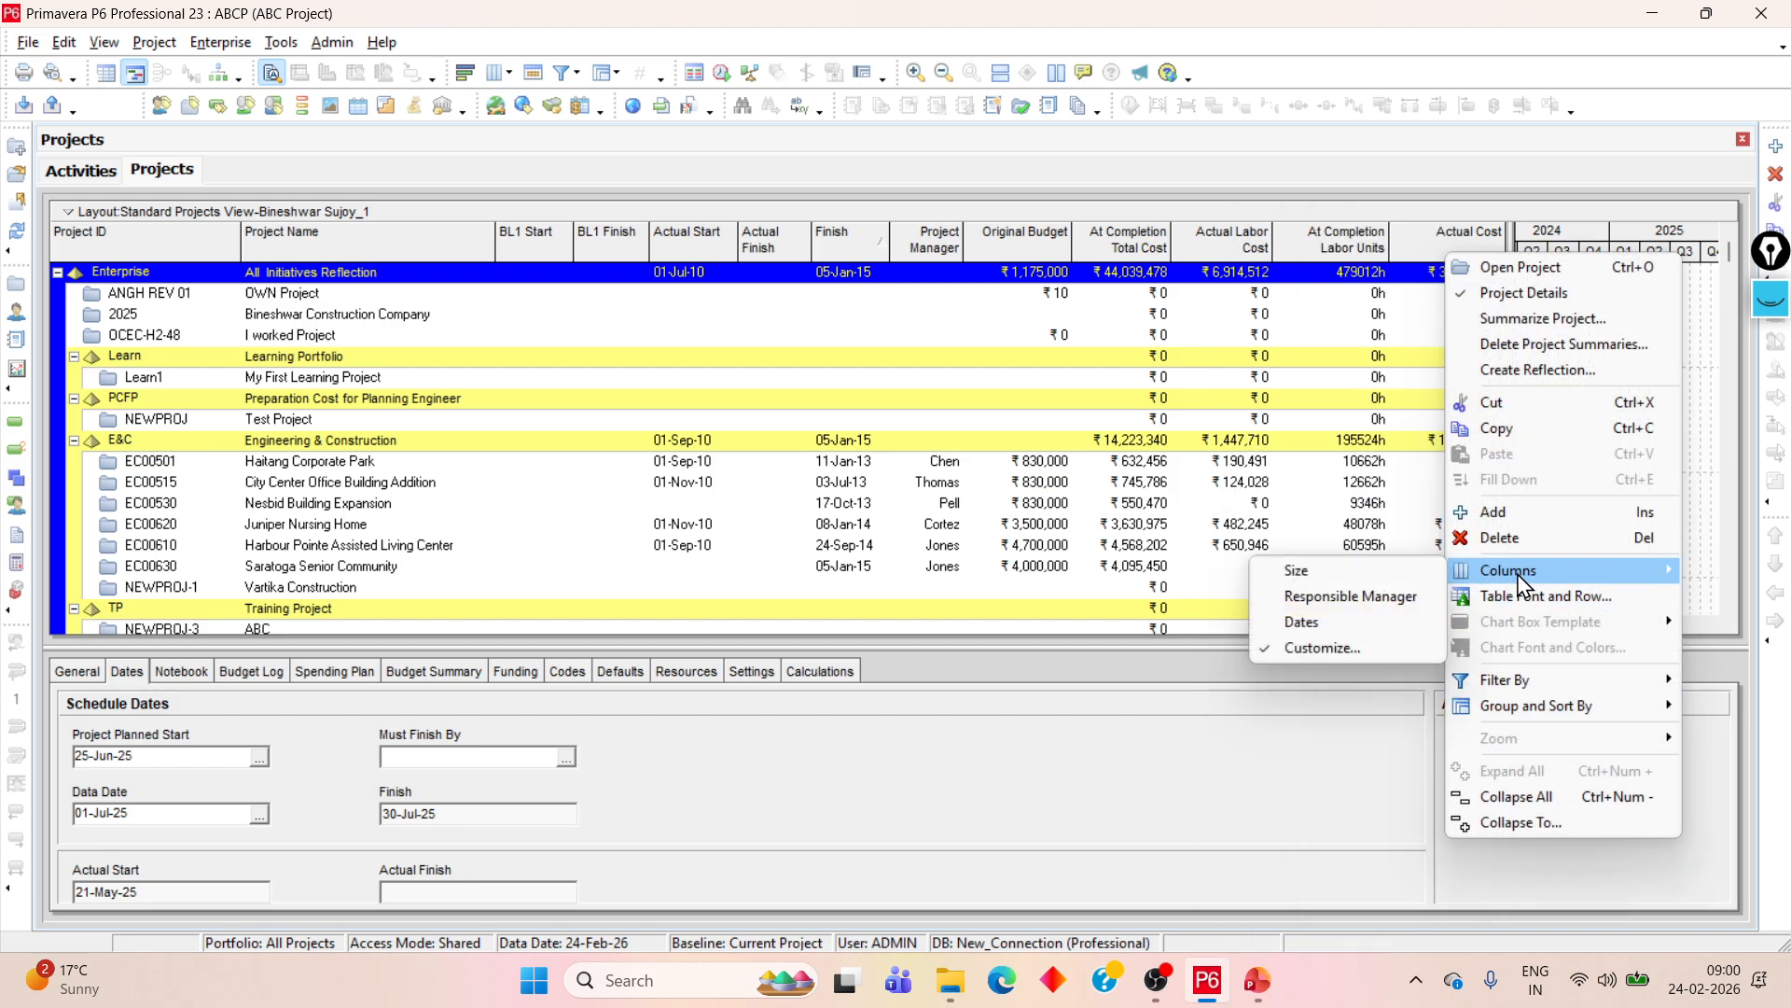
left_click(1346, 657)
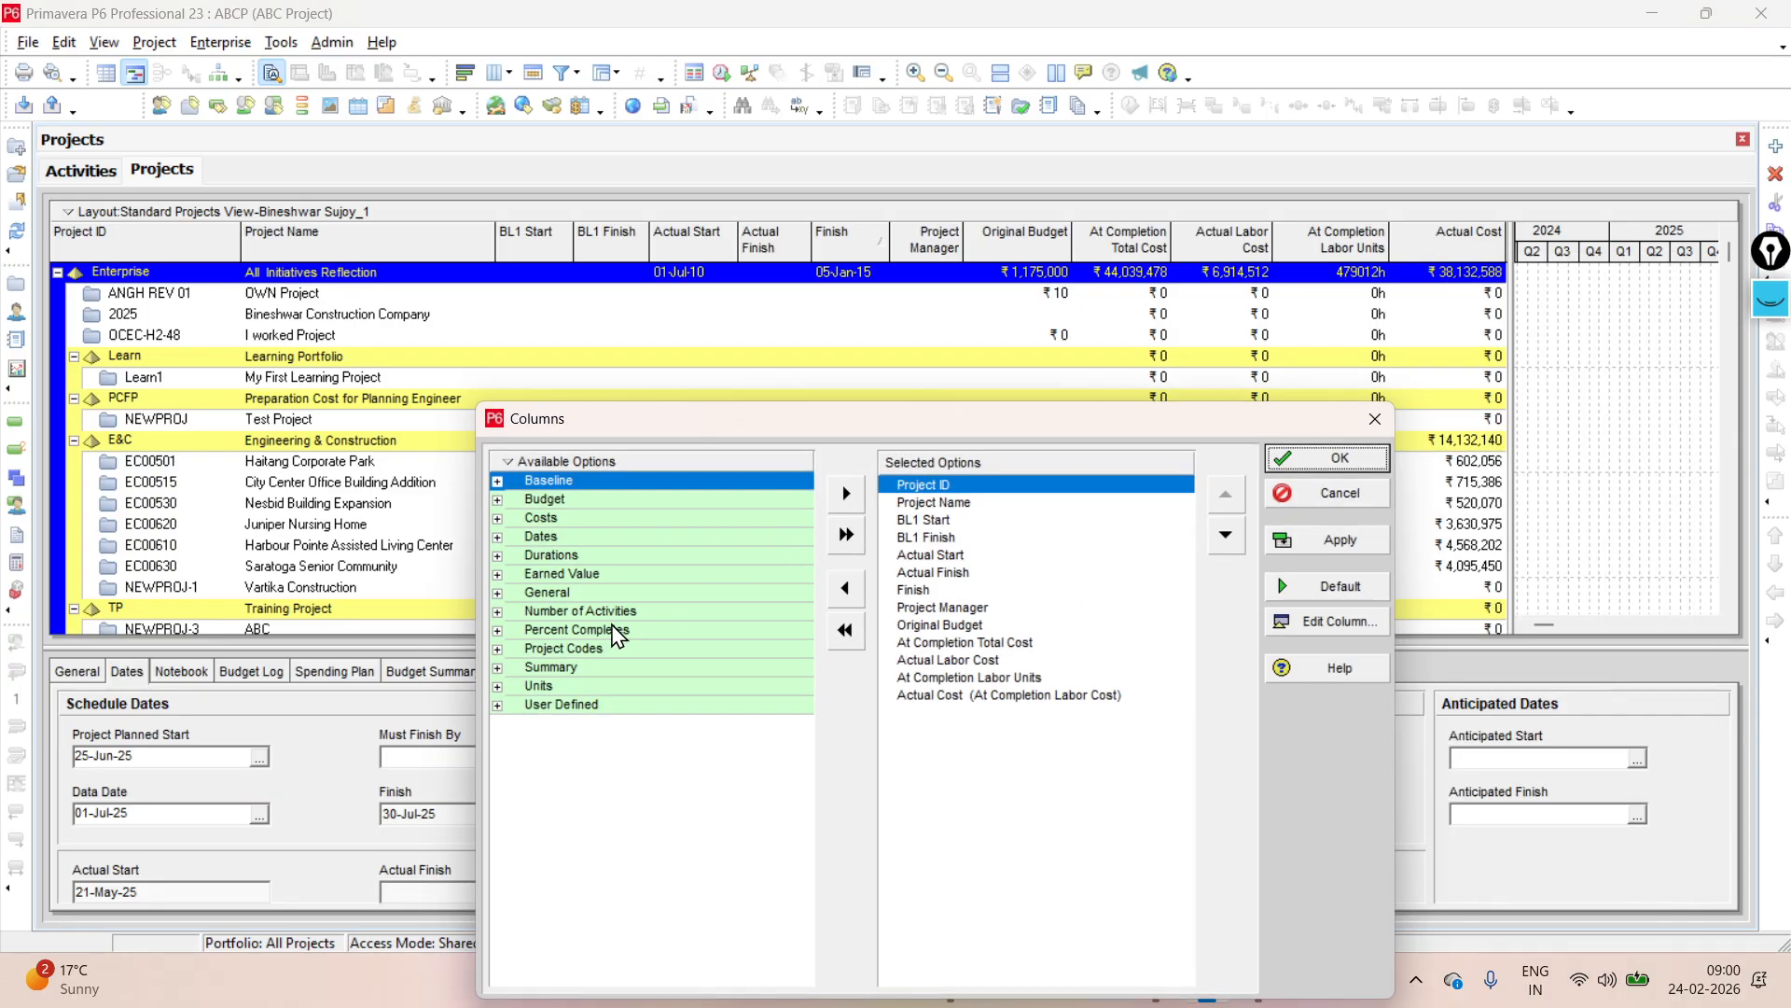
left_click(498, 481)
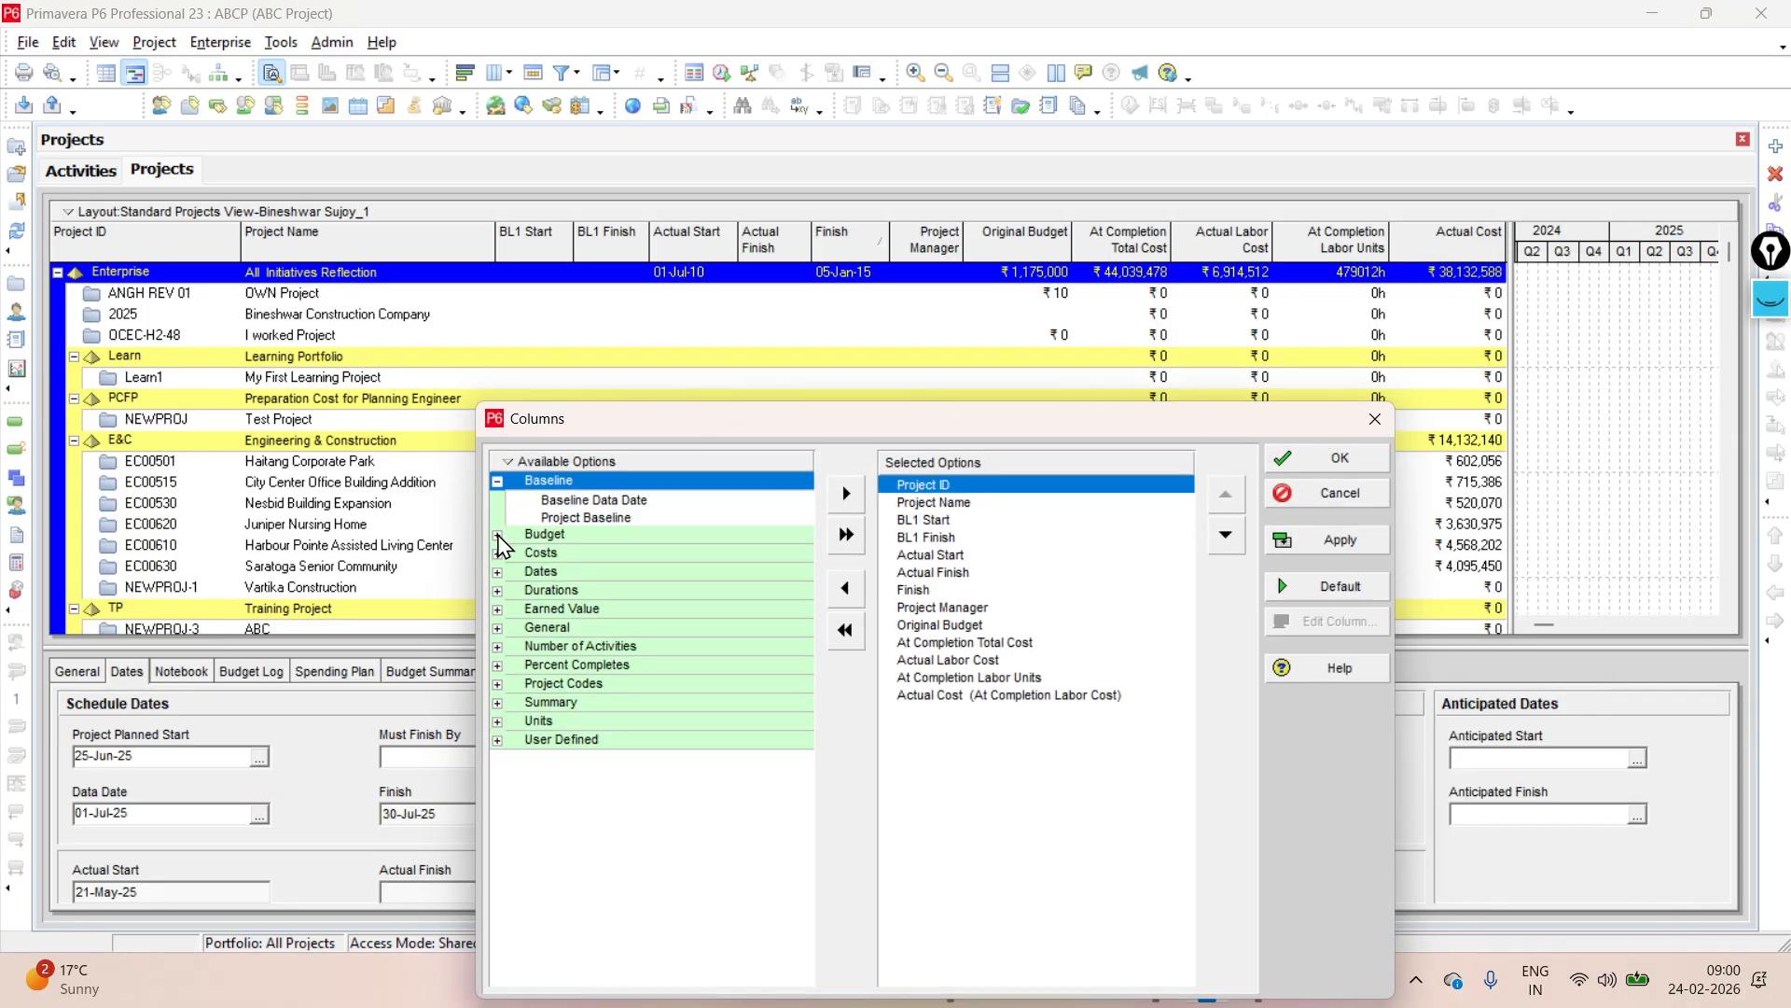
left_click(498, 536)
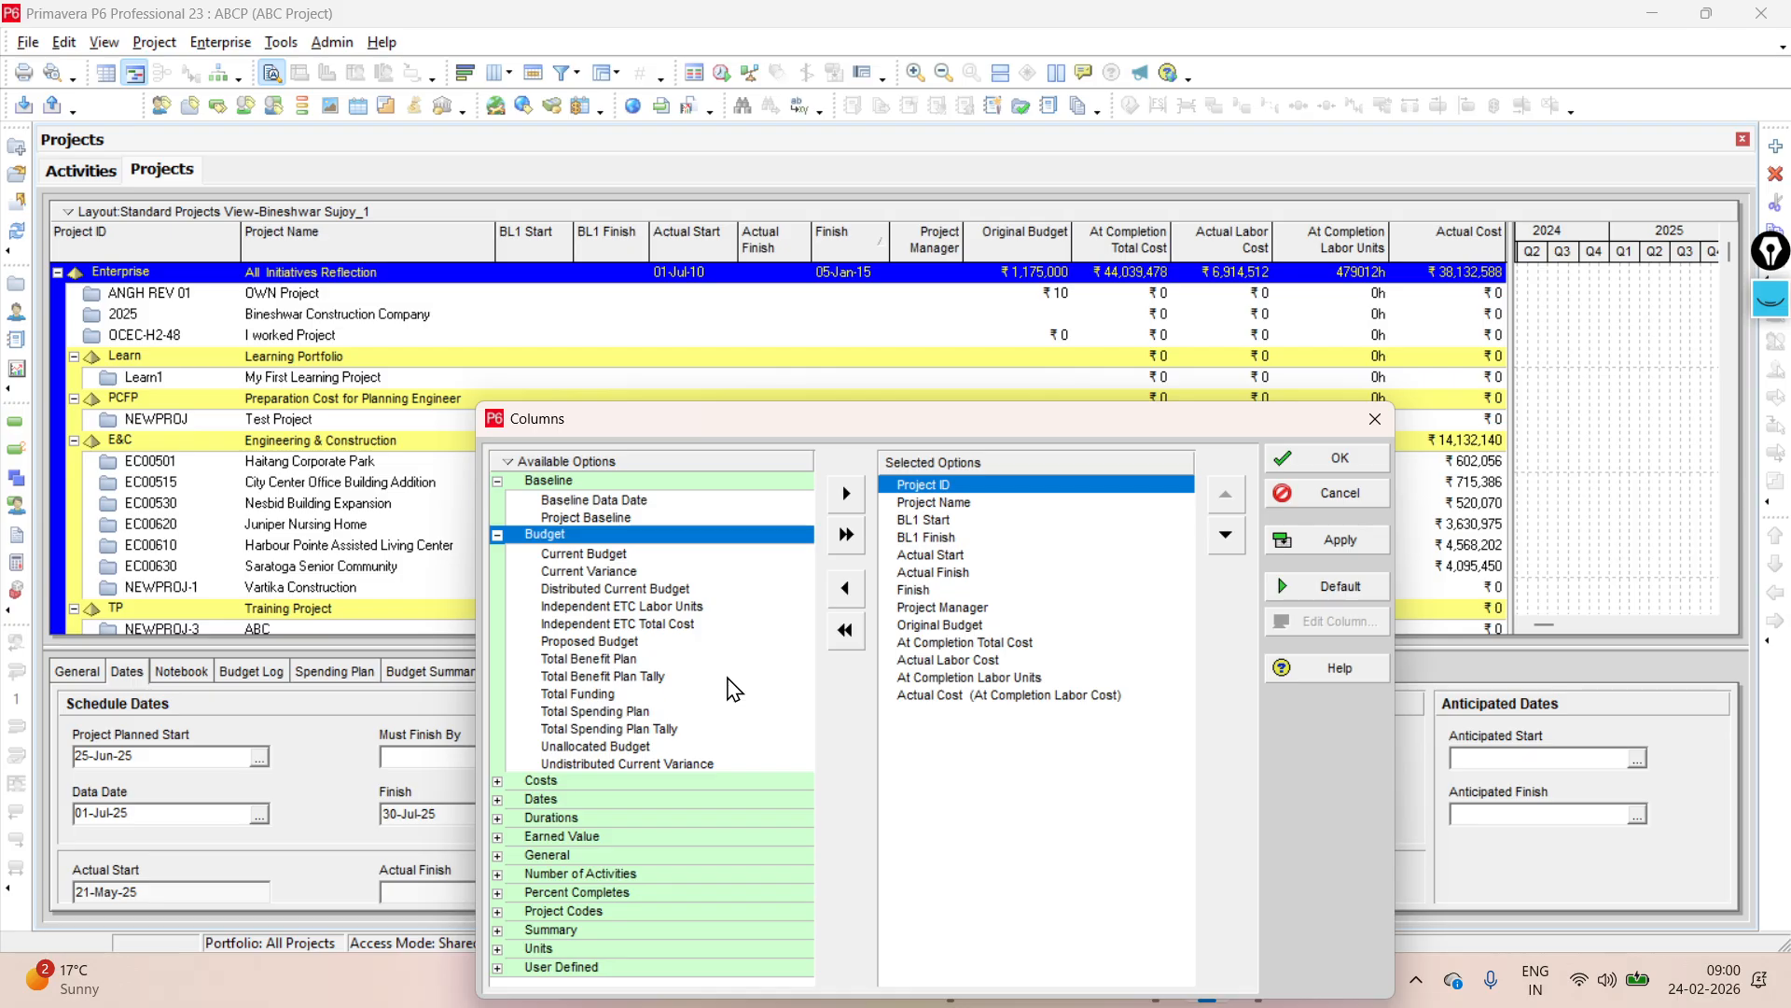
left_click(504, 782)
scroll(522, 838, "down", 1)
left_click(513, 783)
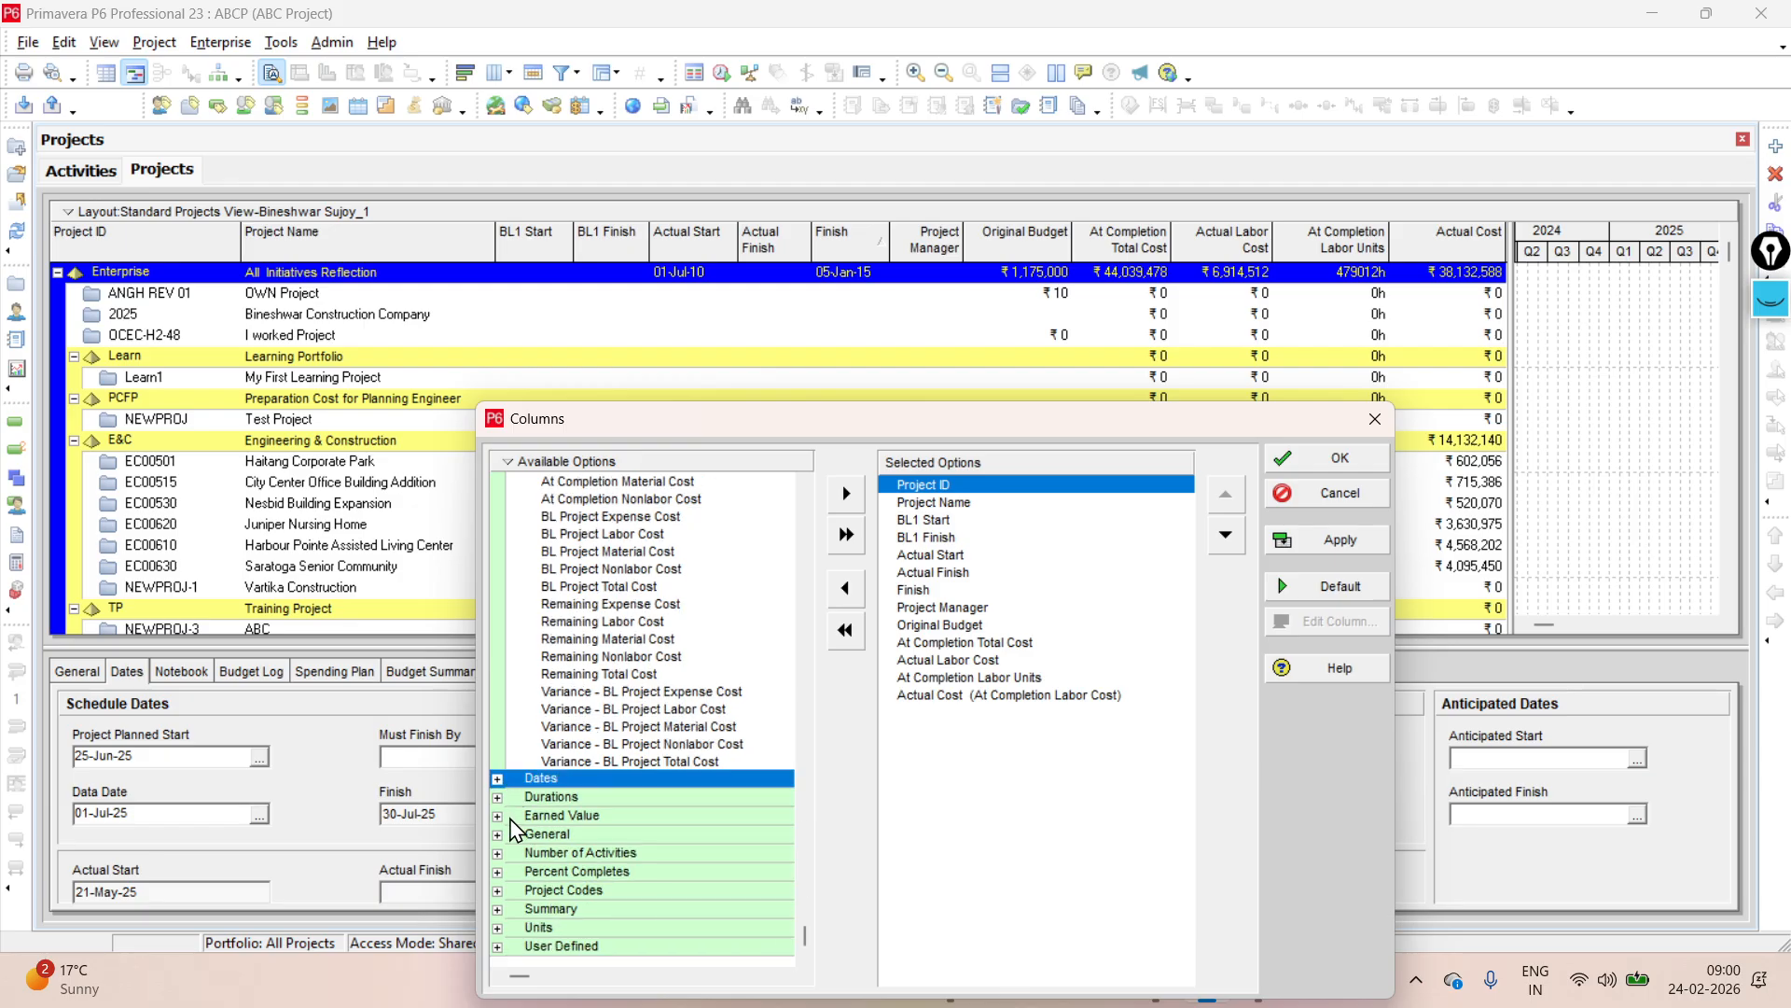
scroll(519, 821, "up", 7)
scroll(519, 753, "up", 1)
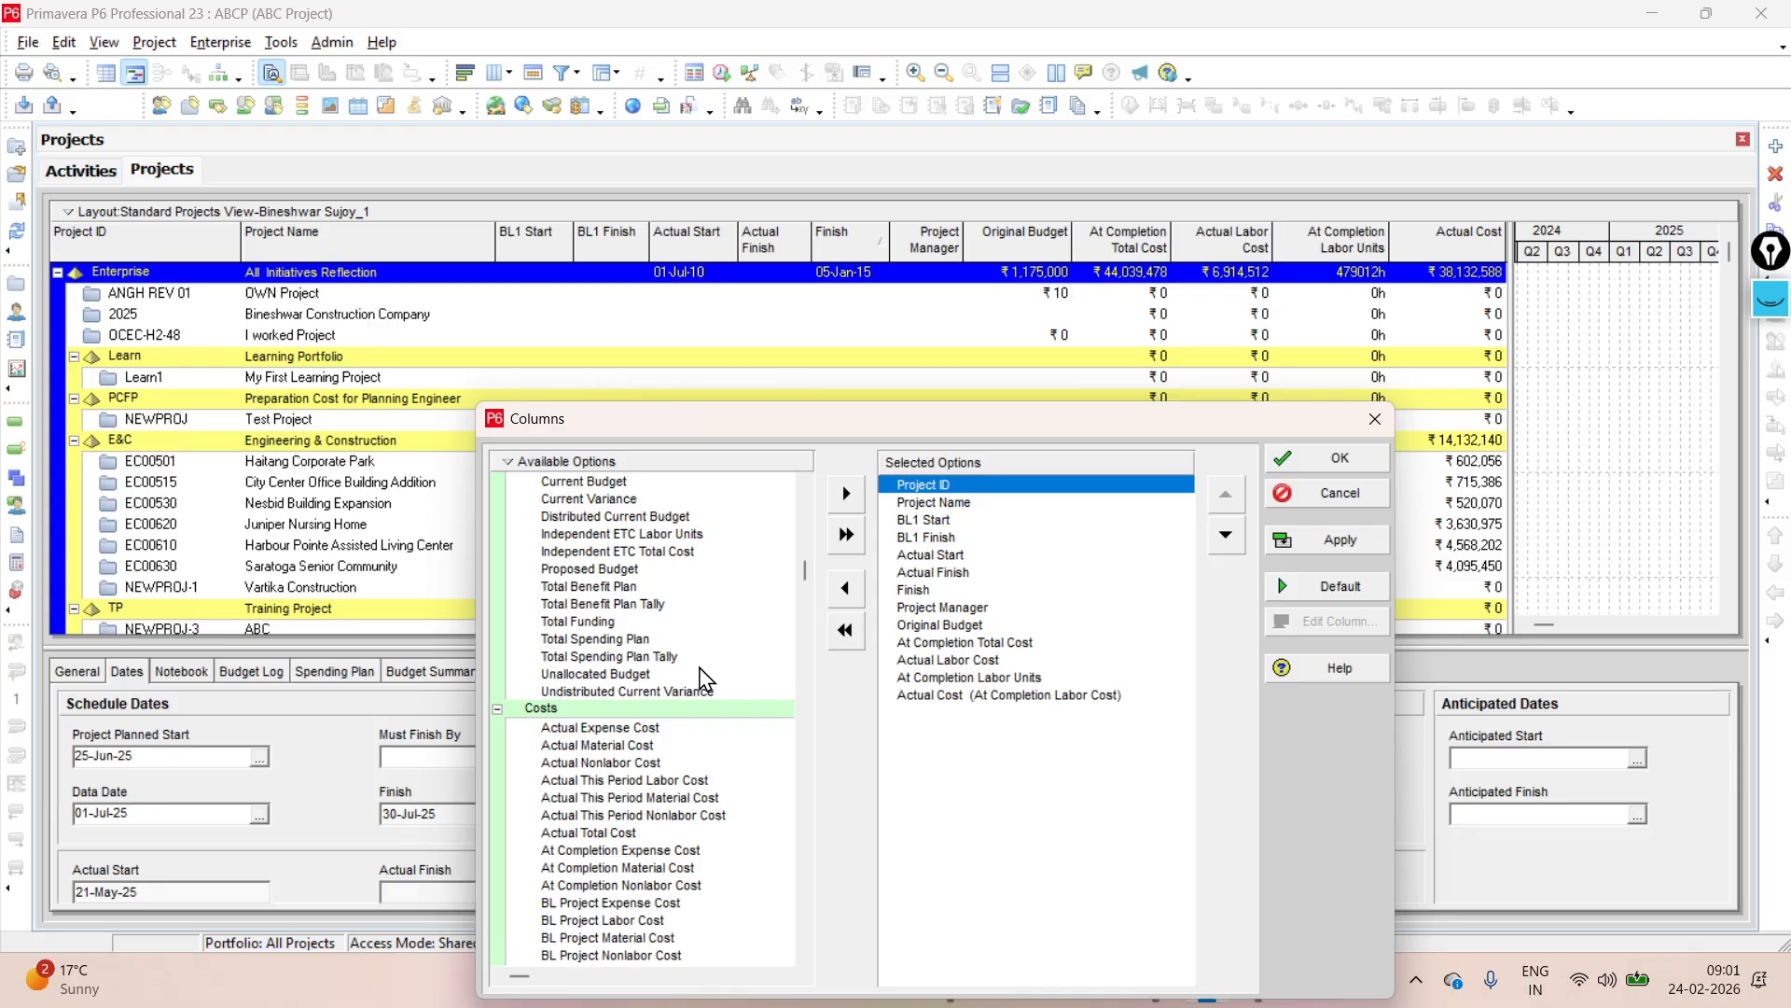
- Search the available columns for "BL", "BL 1" and "BL1", and close the search
key("ctrl+f")
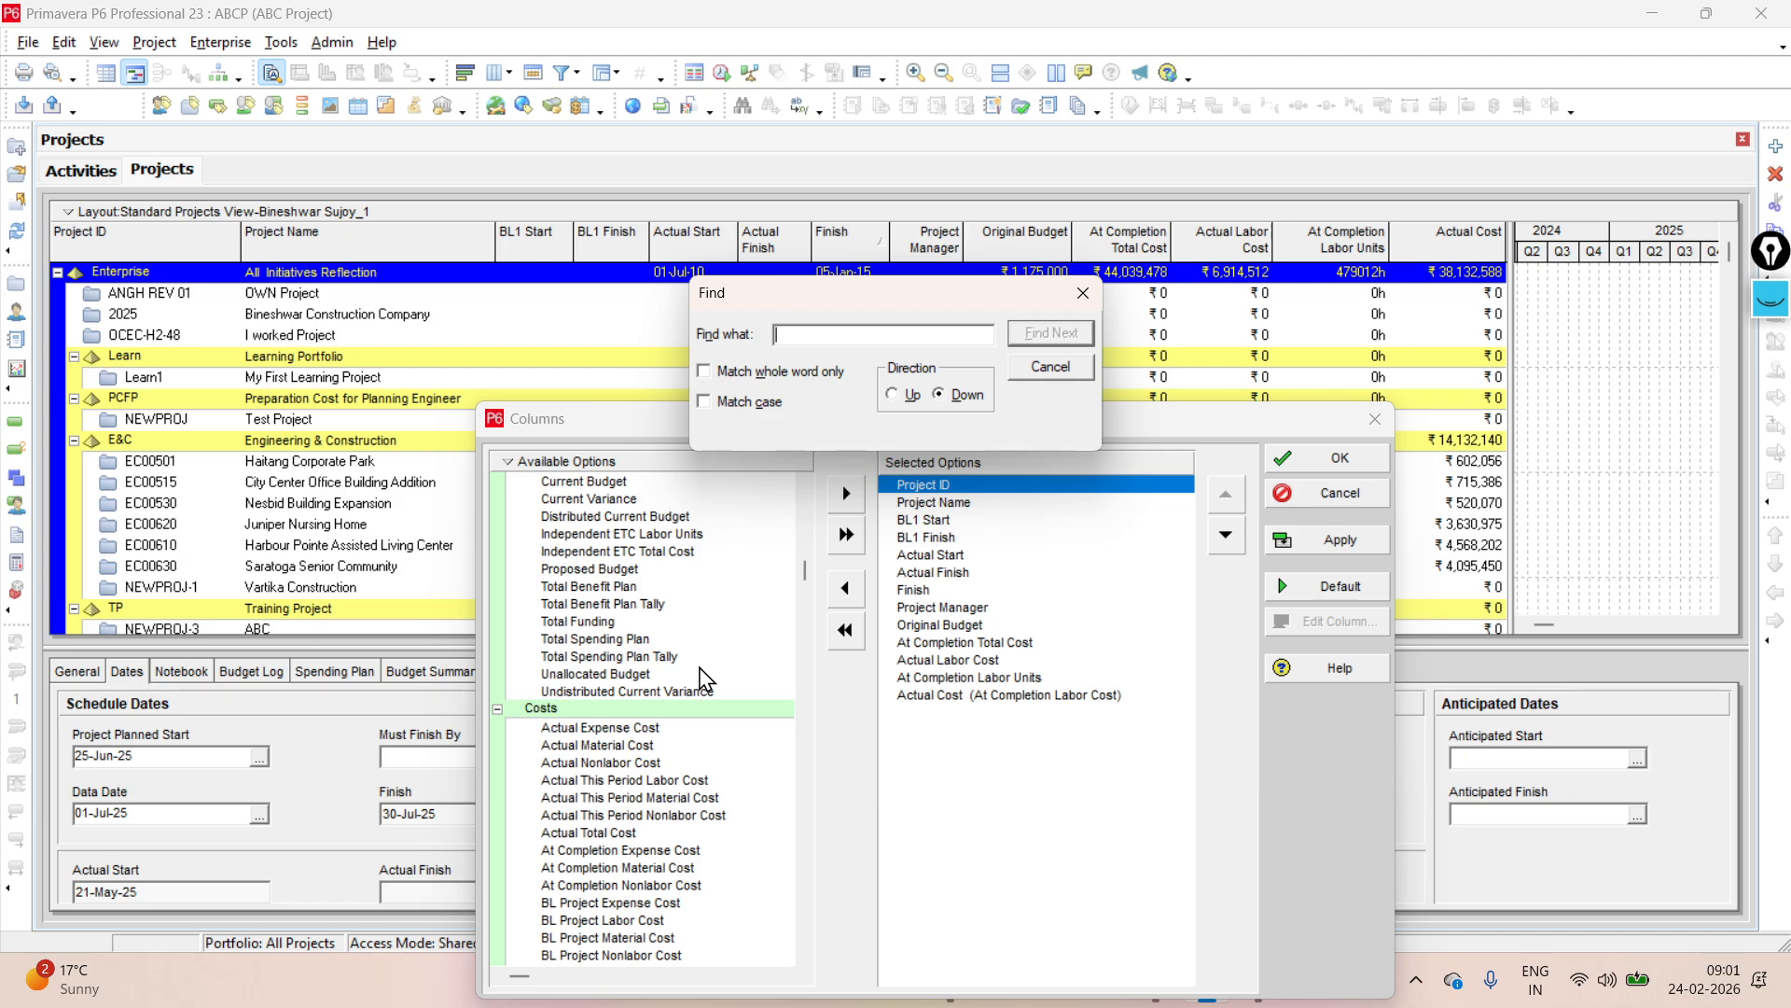
type("BL")
key("Return")
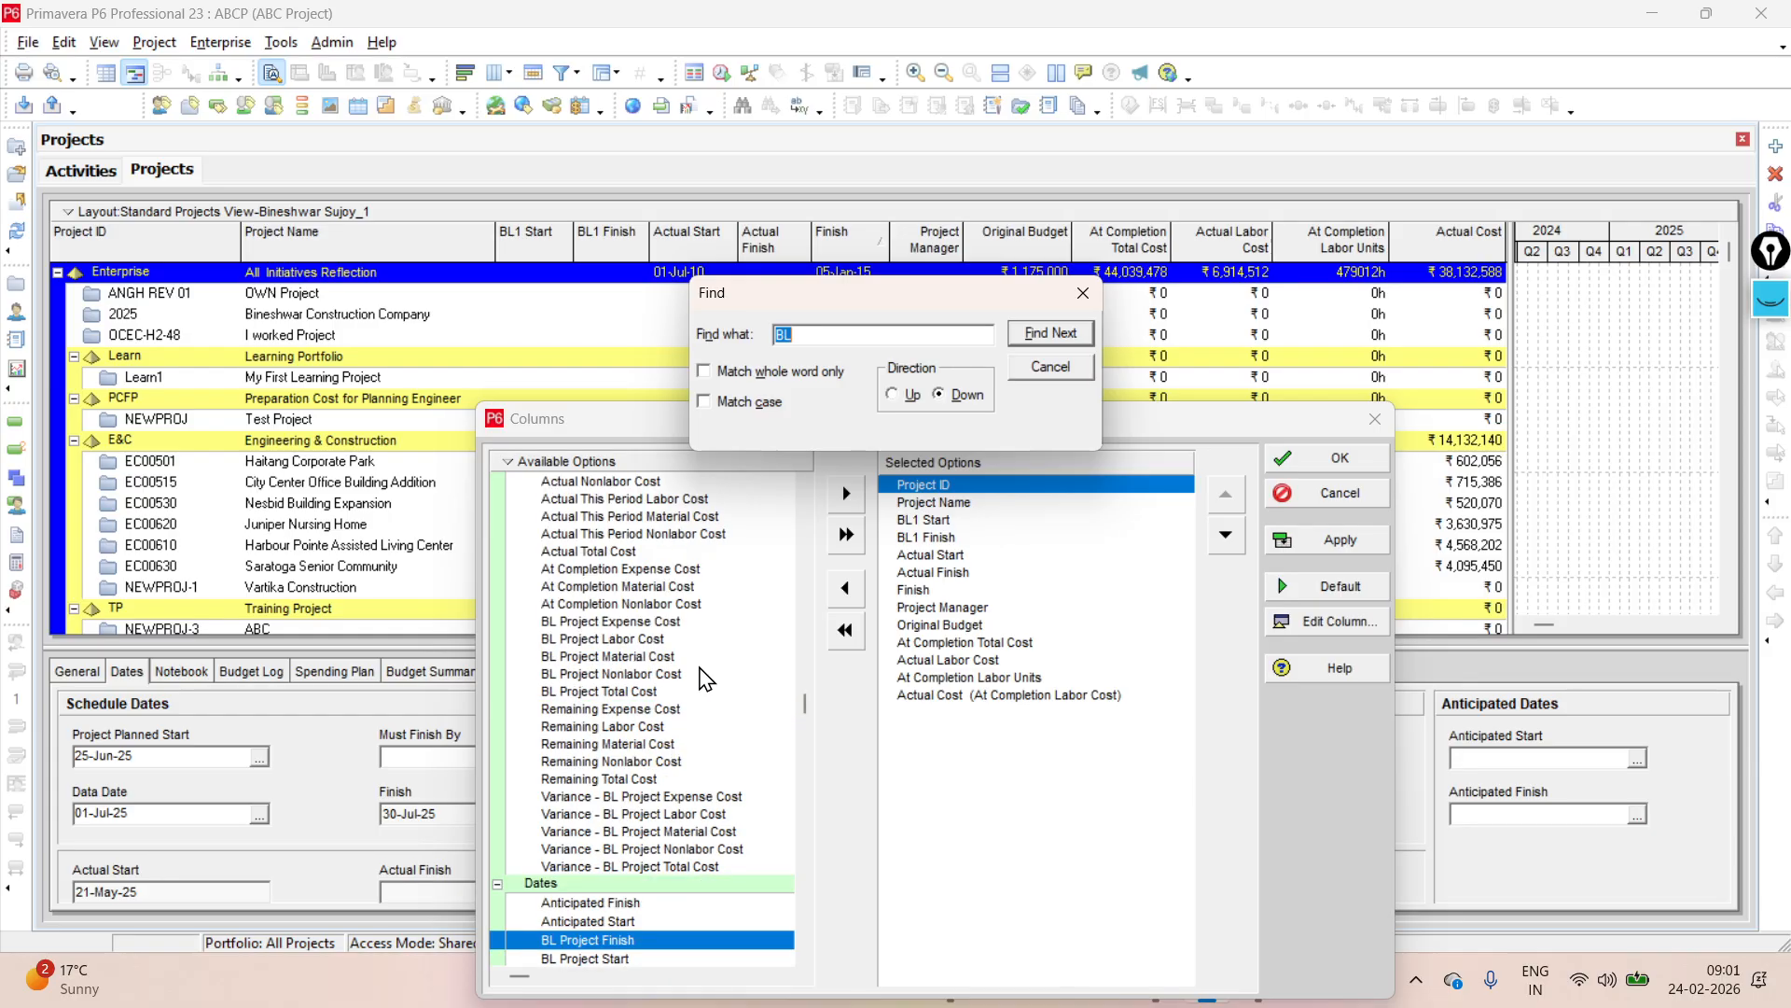
scroll(704, 678, "down", 5)
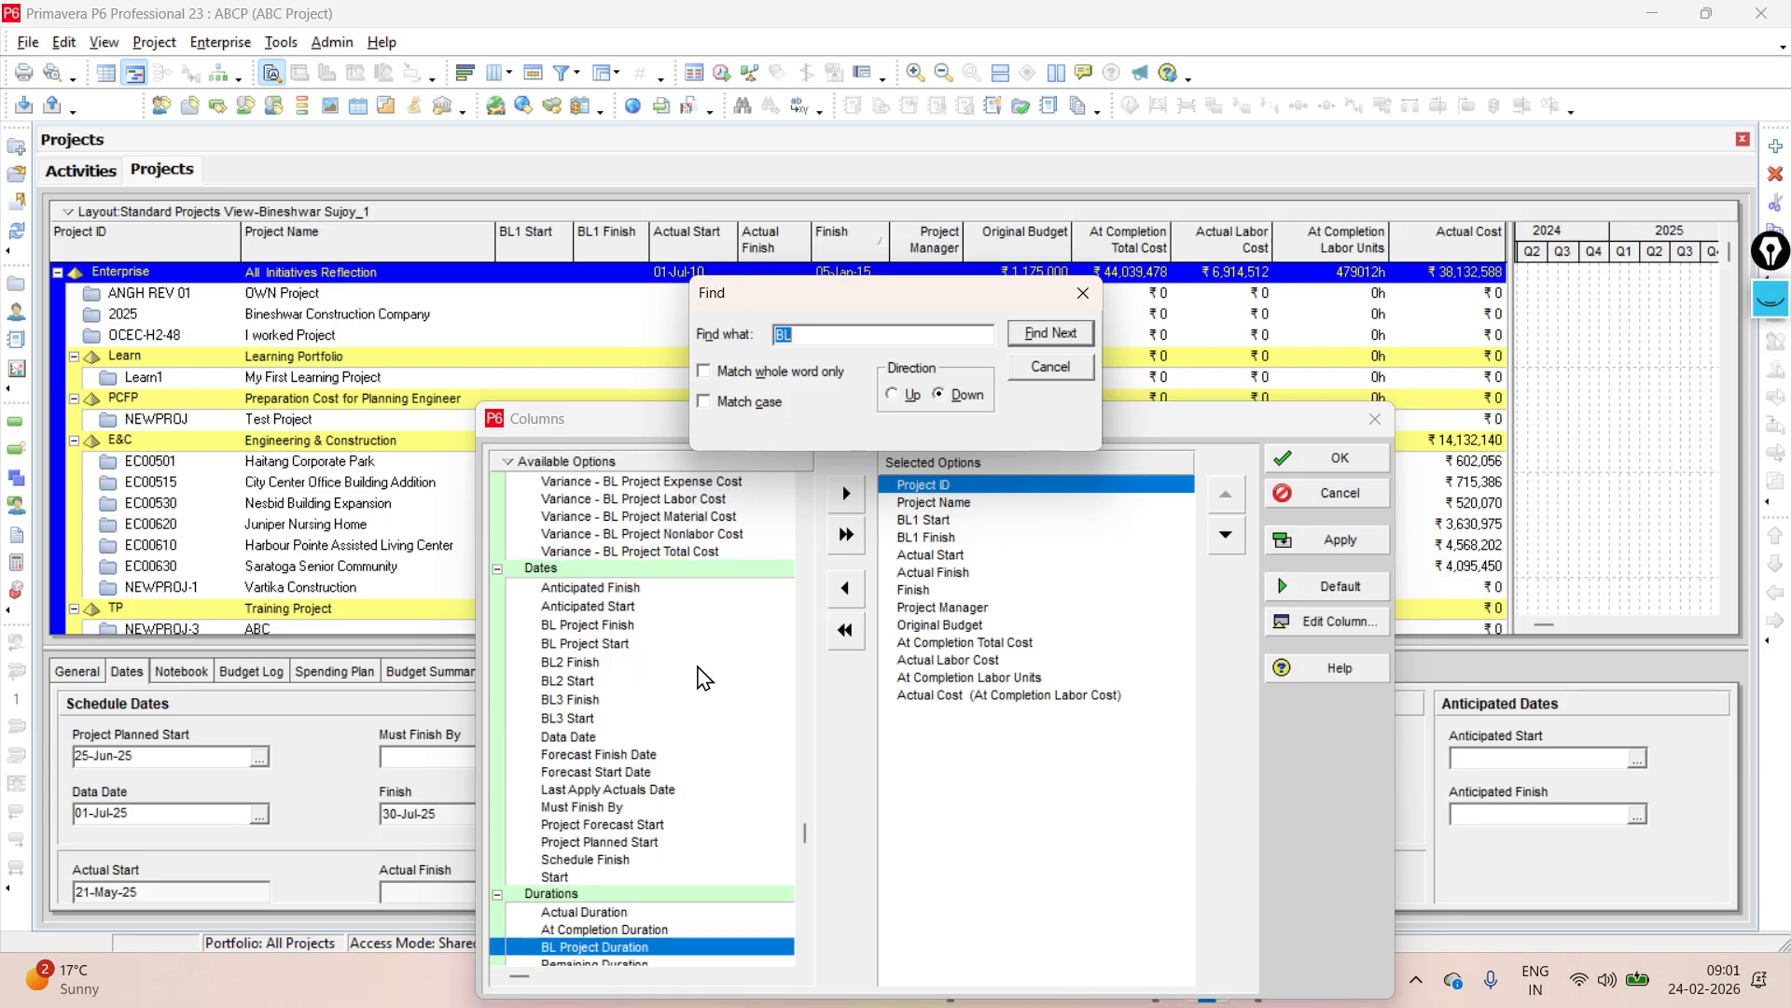
left_click(837, 339)
type("1")
key("Return")
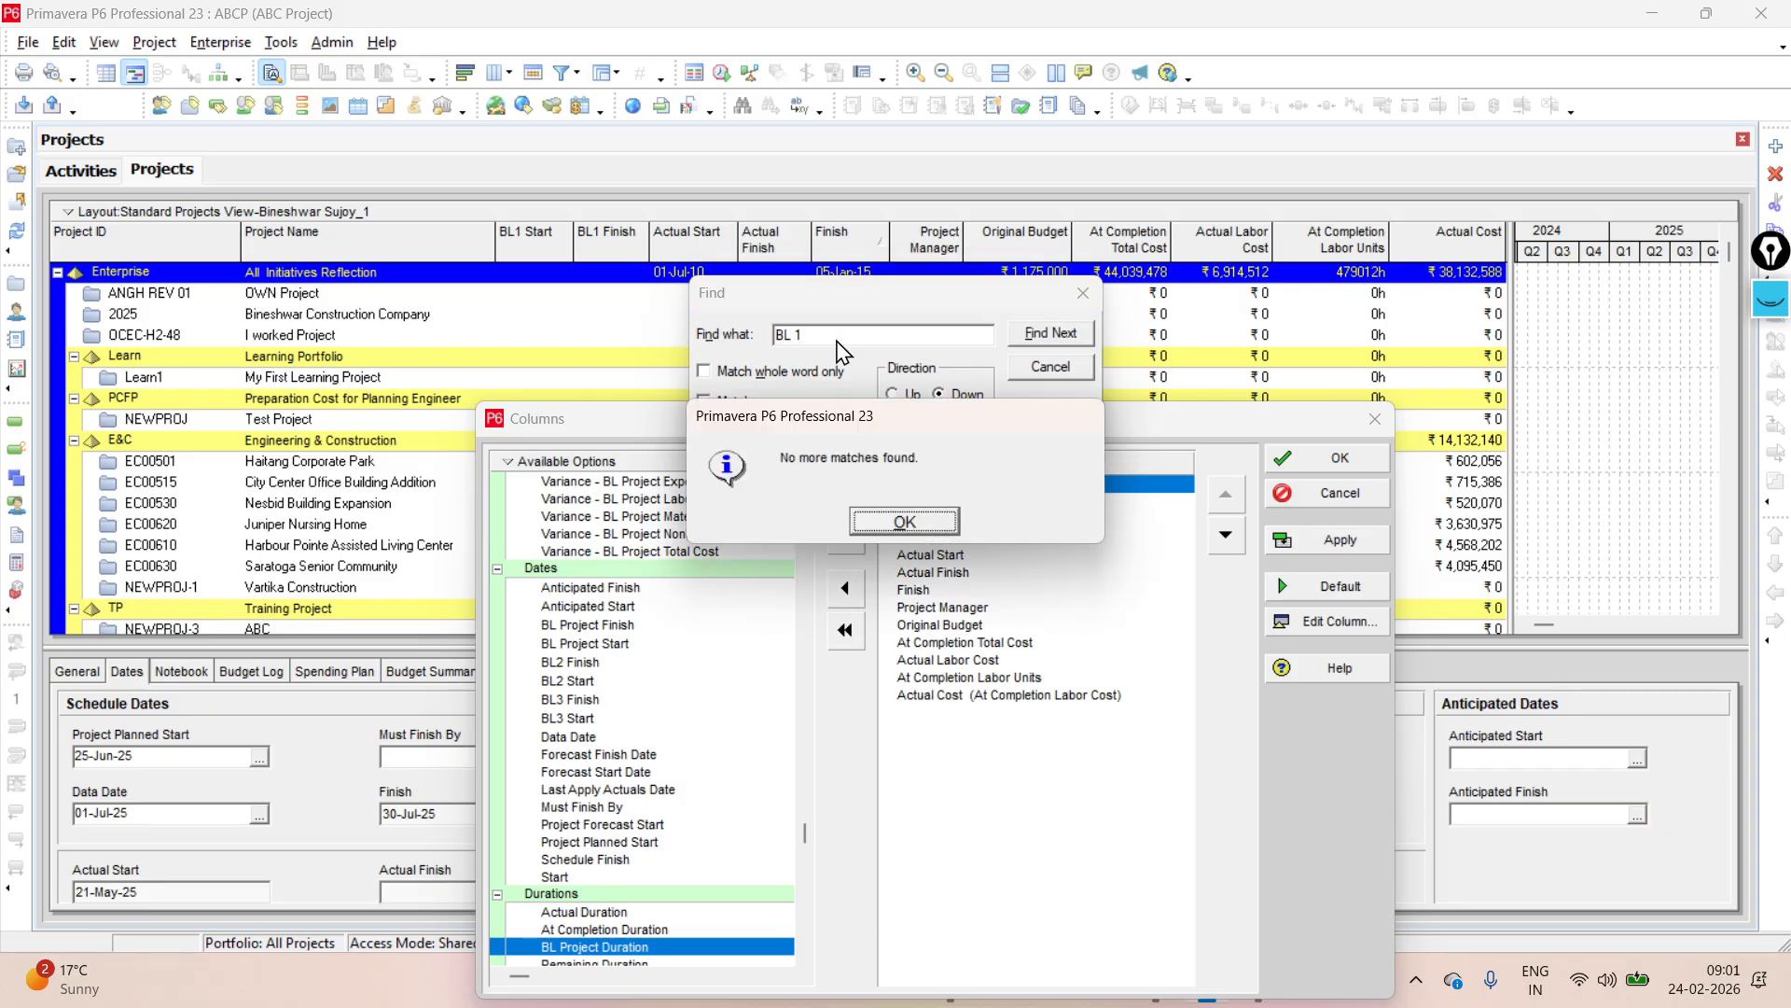
left_click(909, 523)
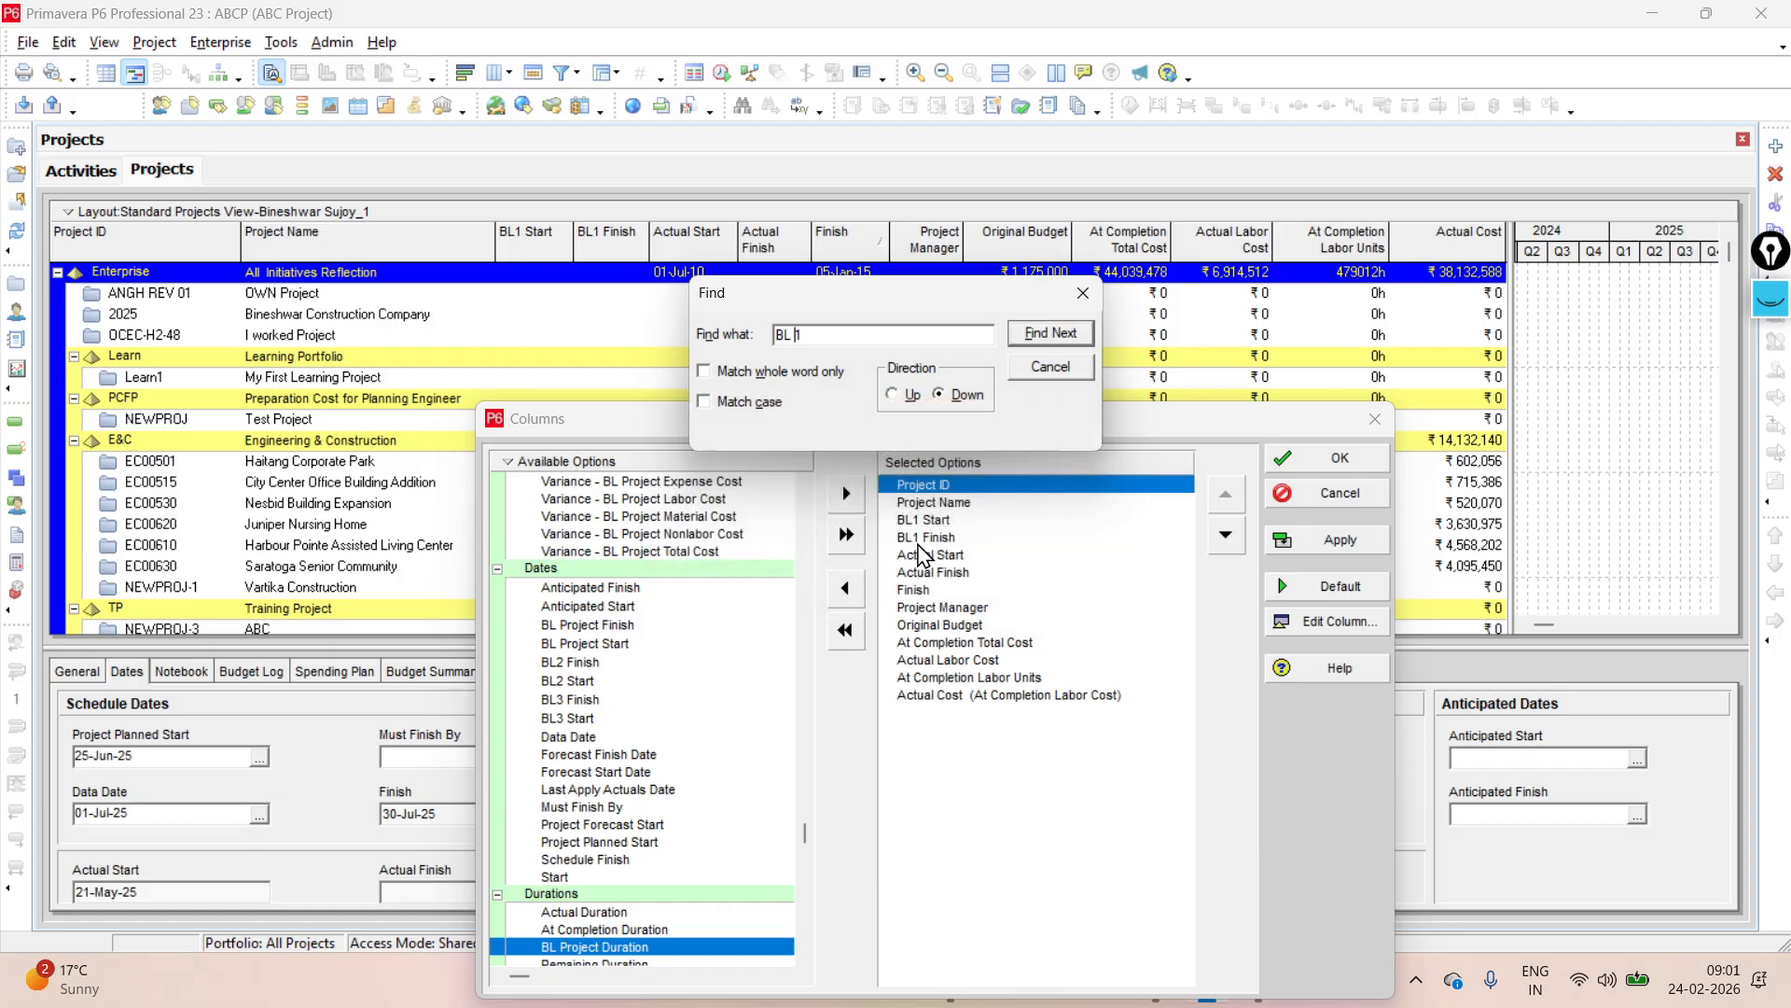
left_click(1023, 338)
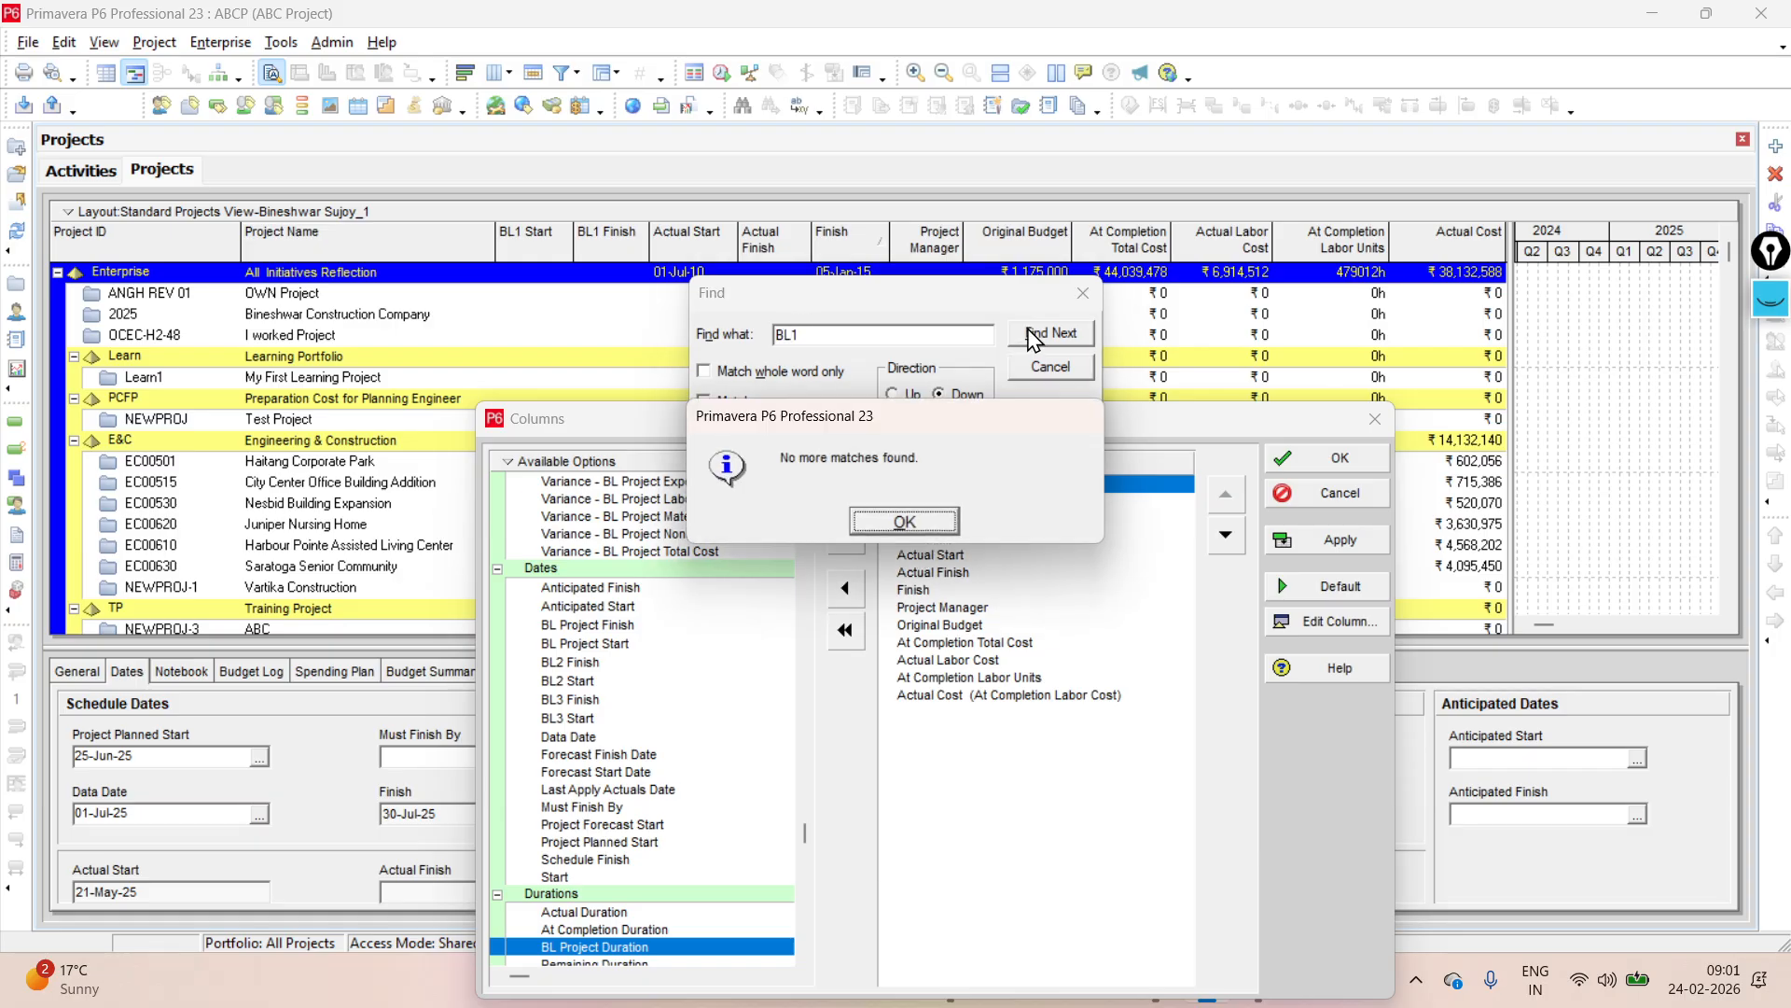
left_click(870, 525)
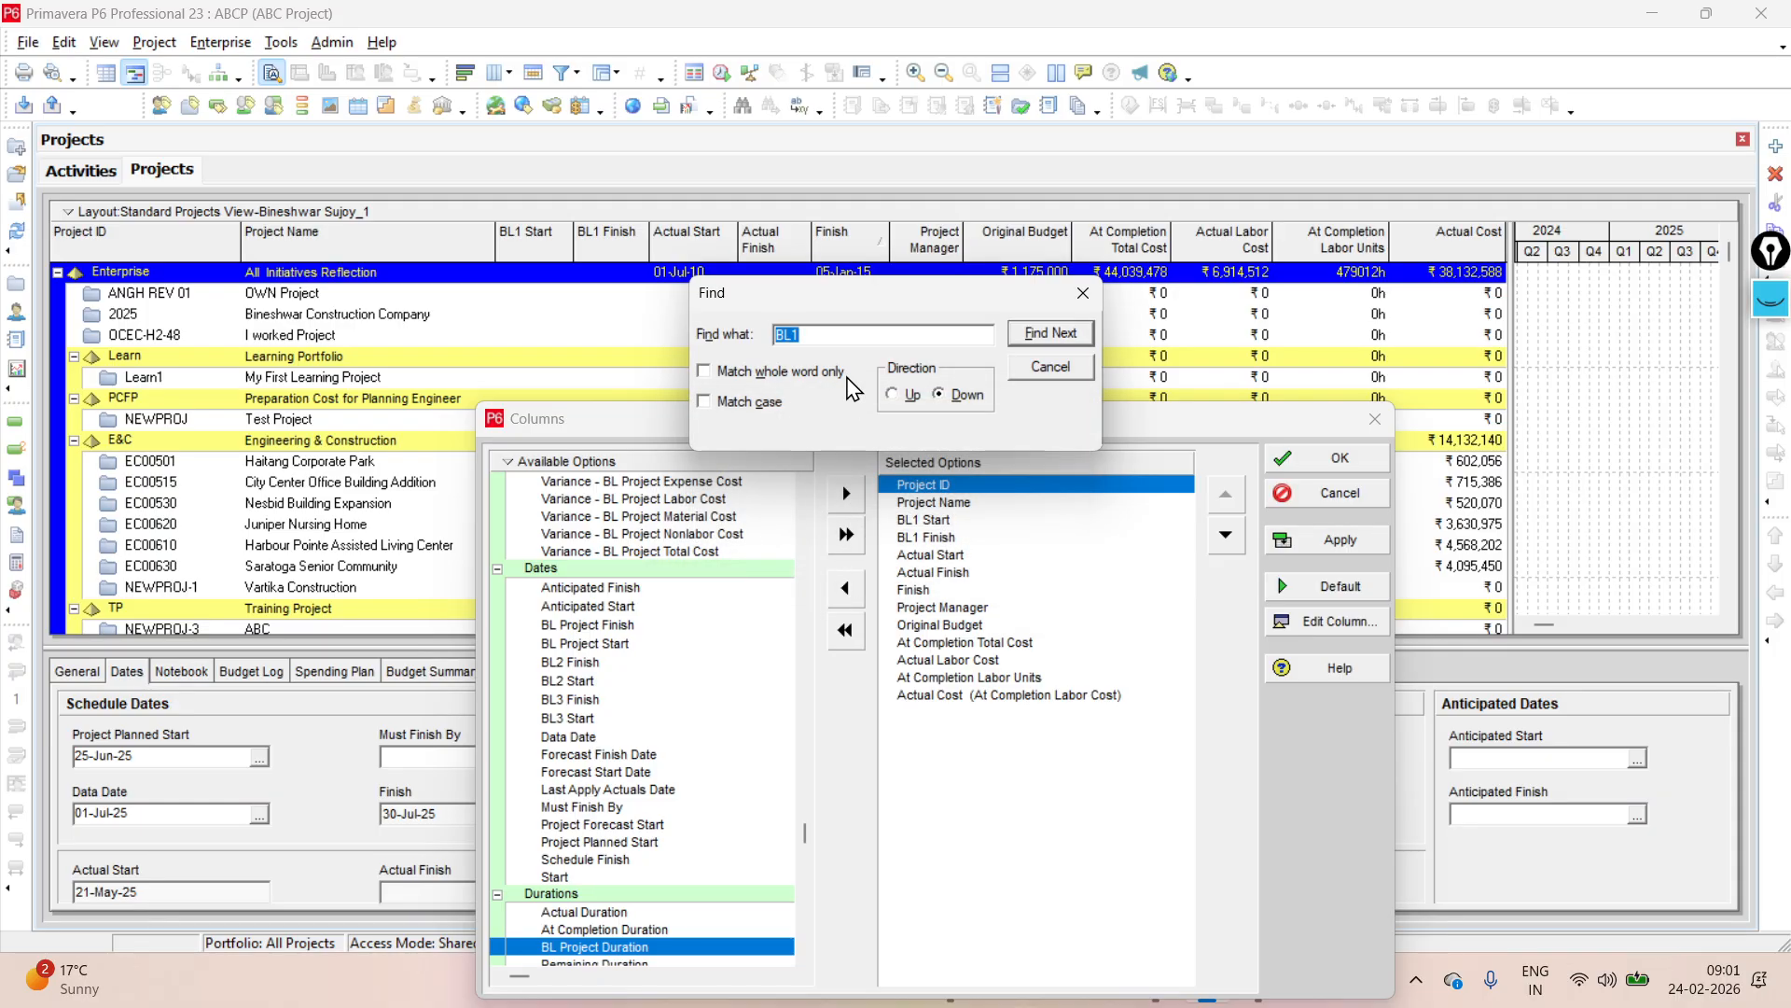
left_click(1083, 293)
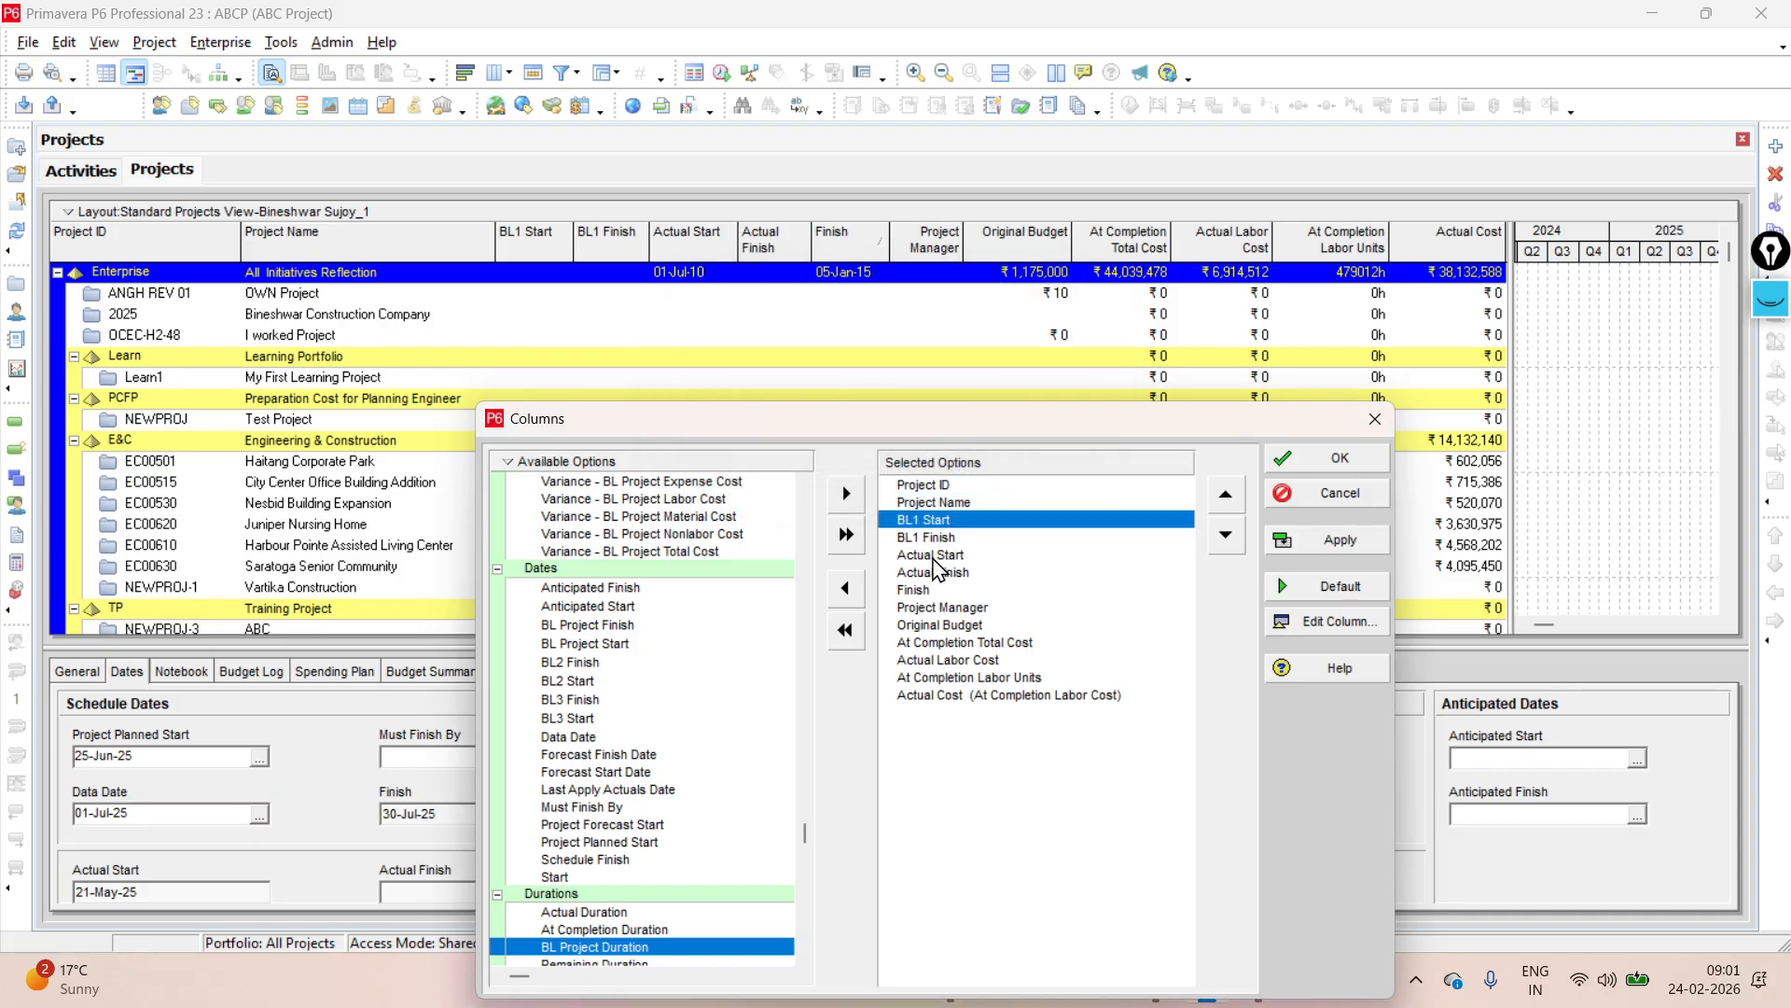
- Examine the selected BL1 Finish column and the available BL2 and BL3 start and finish options in the Dates group
left_click(934, 541)
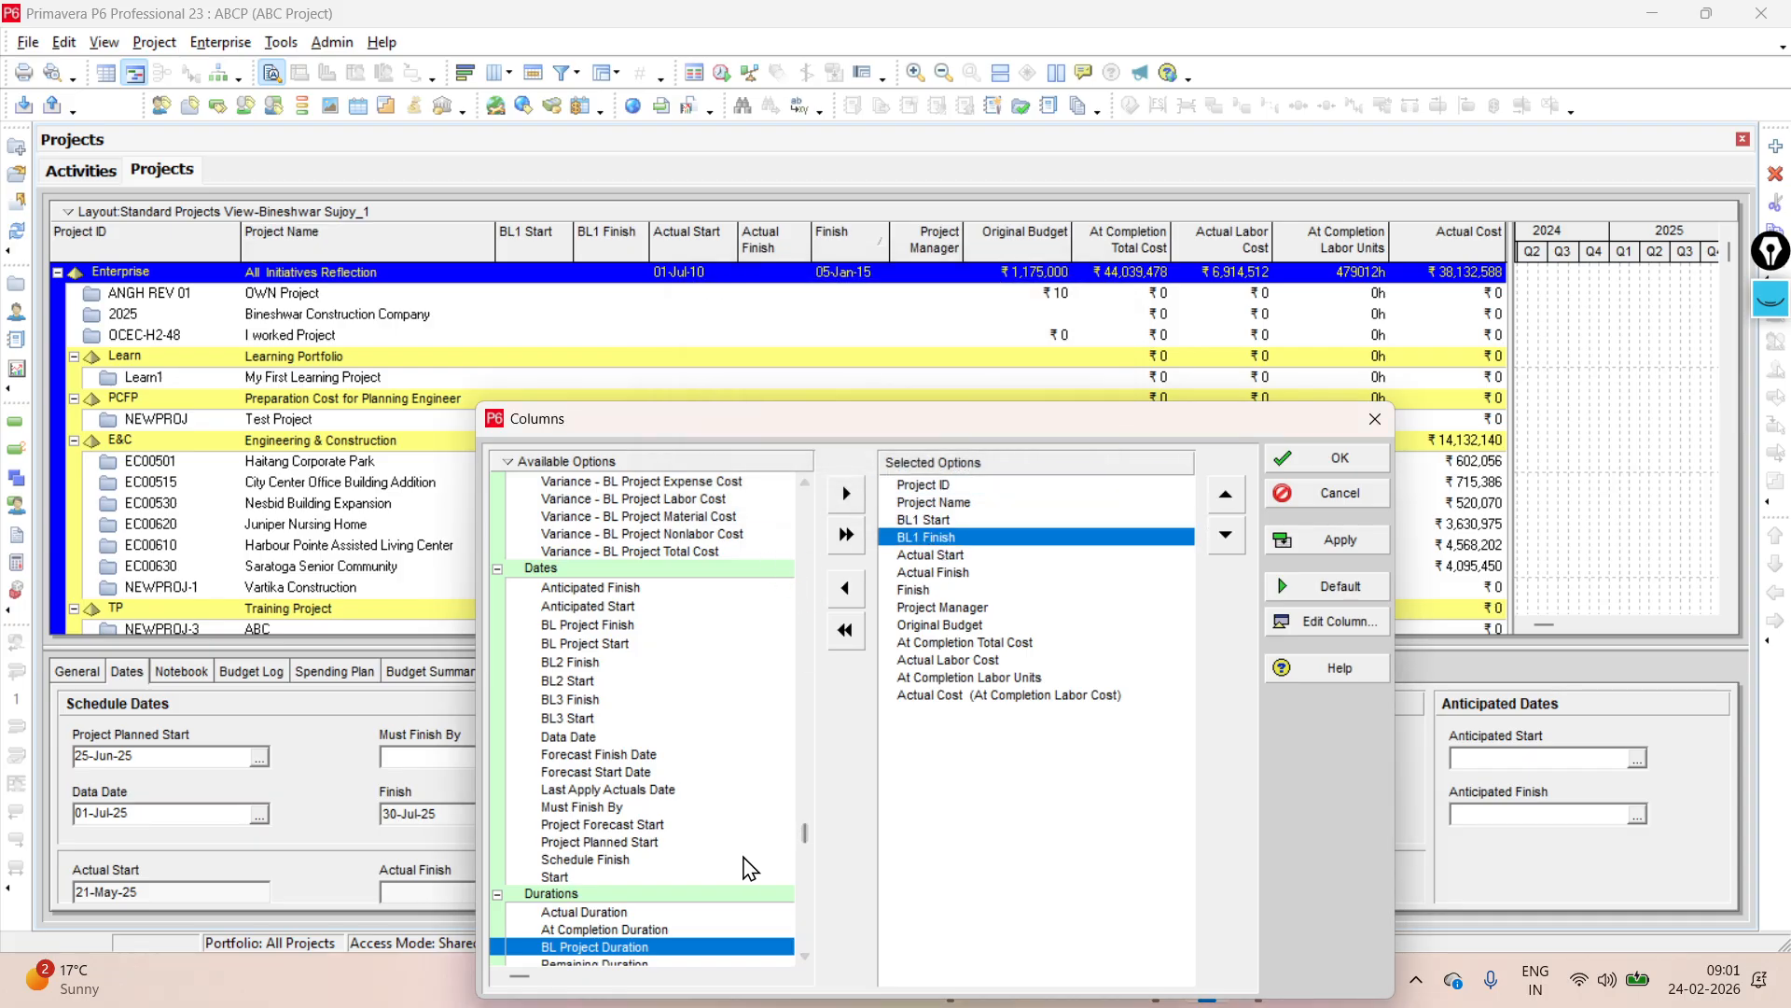
mouse_move(803, 828)
left_mouse_down()
mouse_move(802, 869)
mouse_move(792, 834)
left_mouse_up()
scroll(798, 845, "up", 1)
left_click(602, 732)
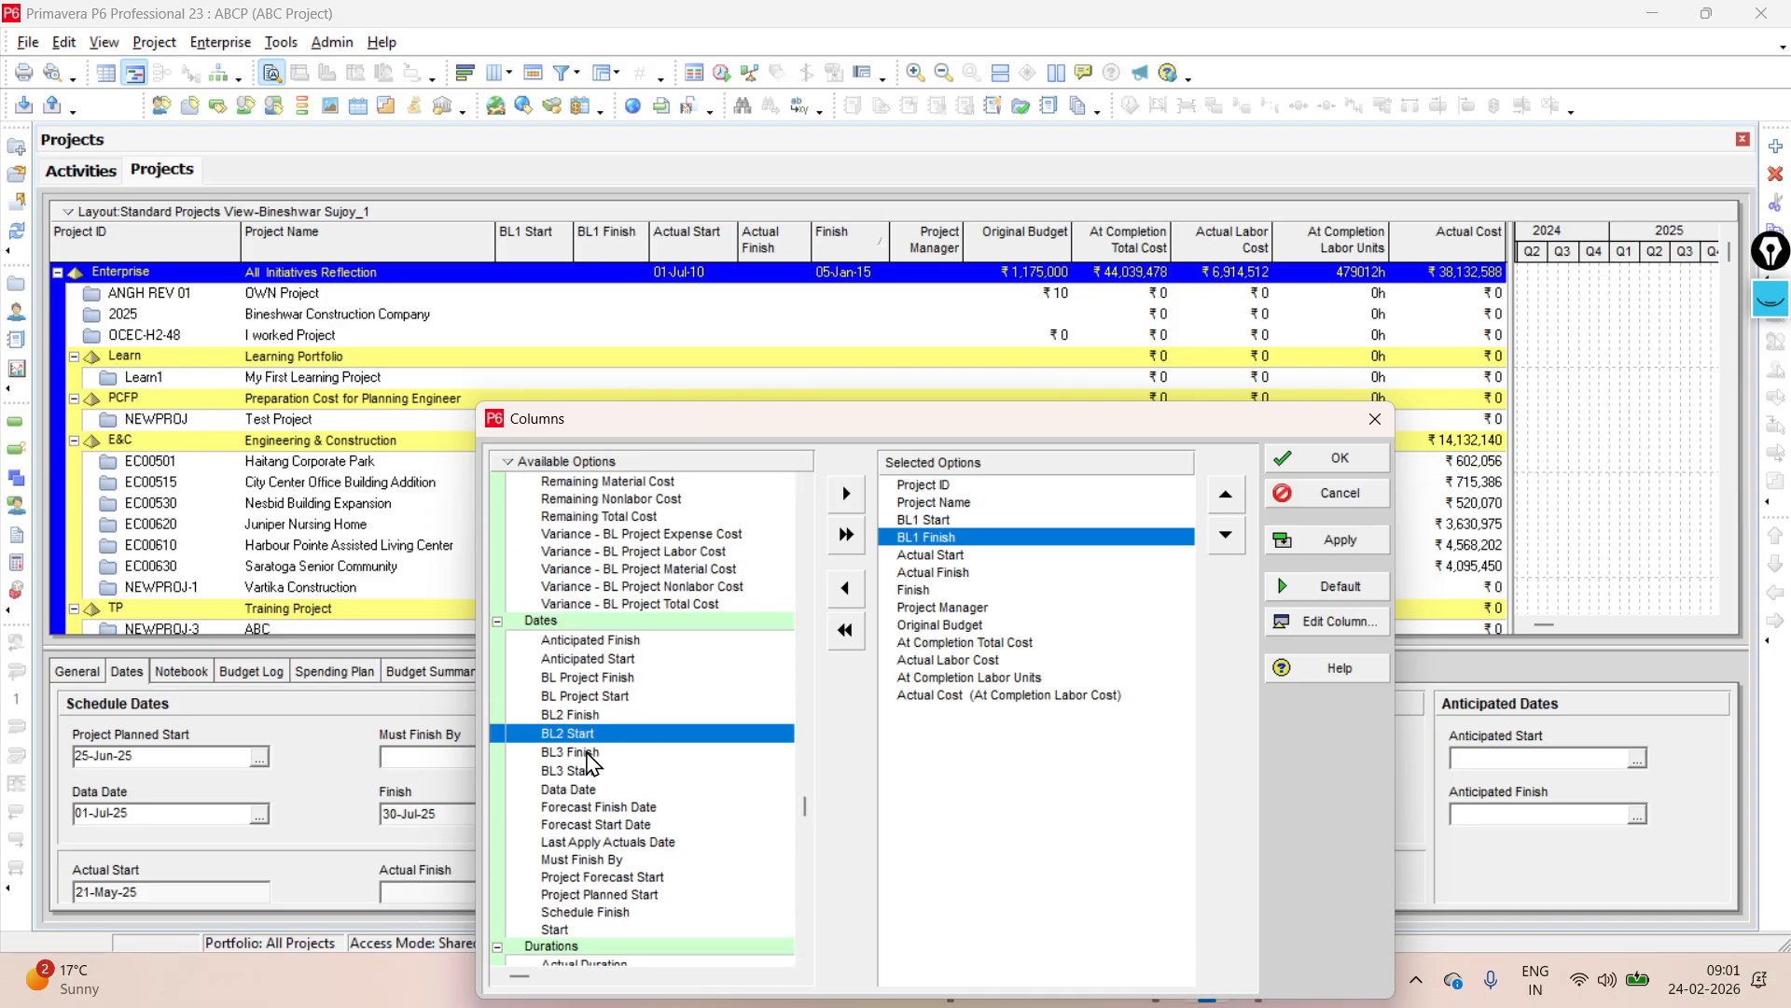
left_click(587, 752)
left_click(587, 769)
left_click(591, 716)
left_click(593, 734)
left_click(594, 752)
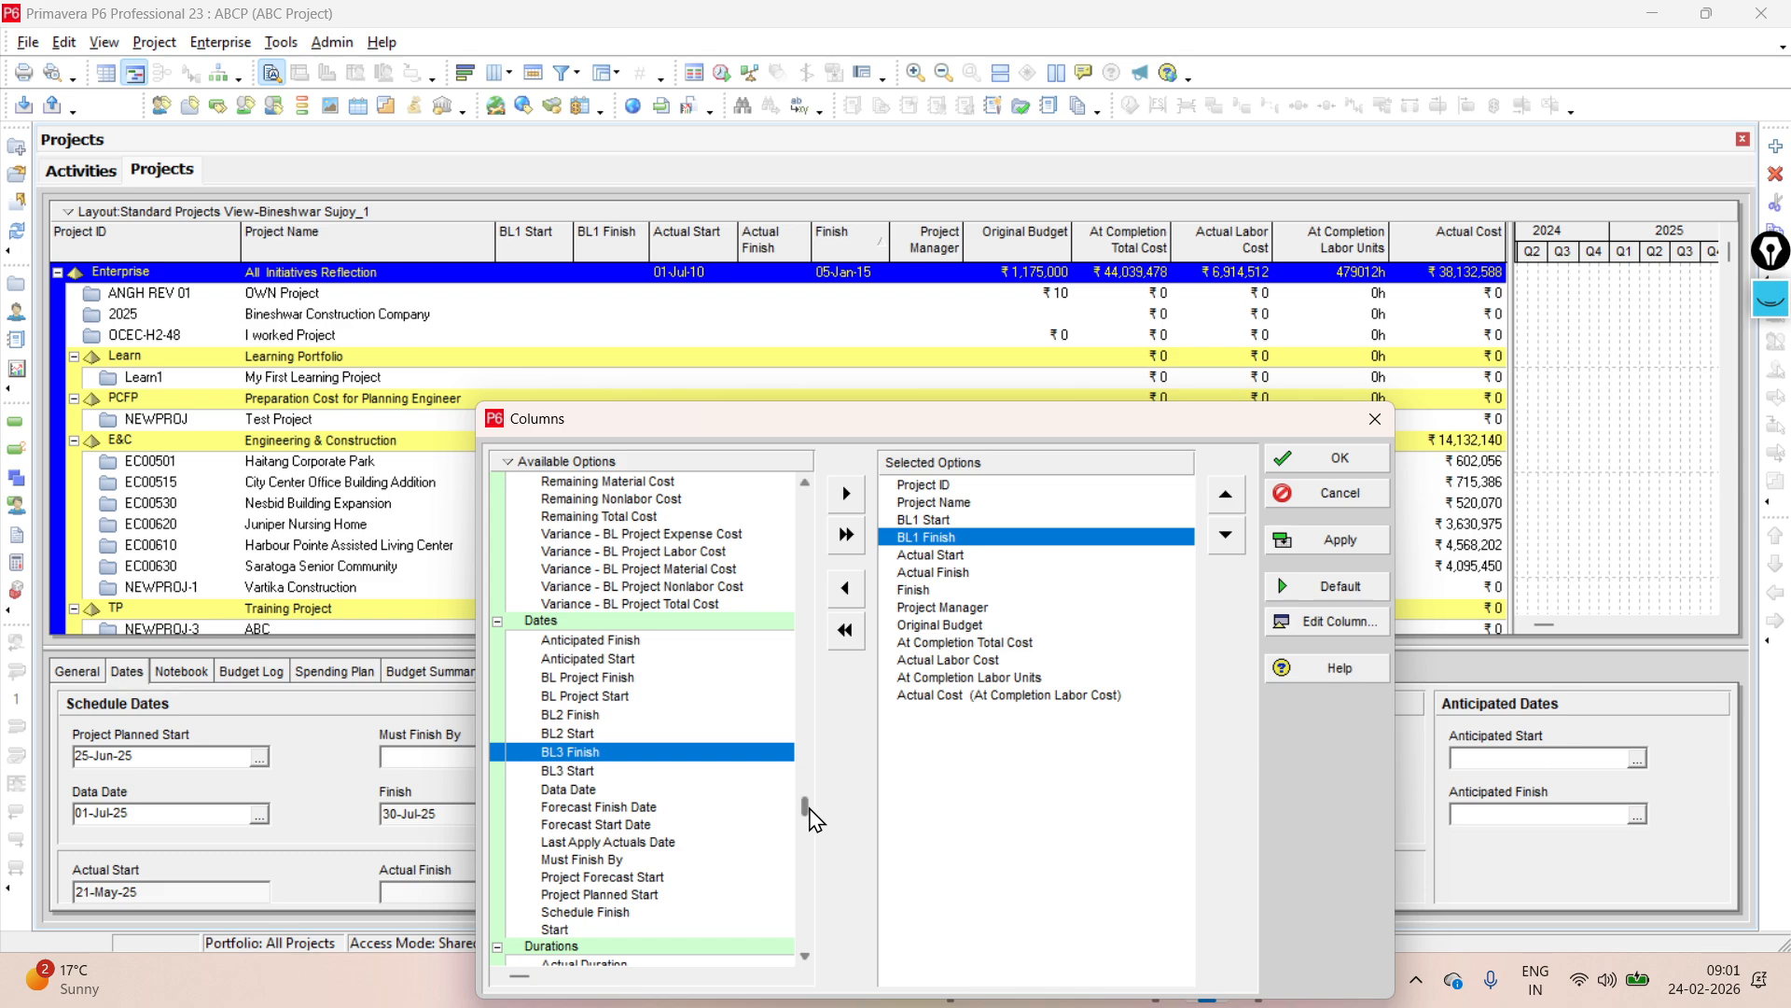
- Accept and close the column customization, check the lecture outline slide in PowerPoint, and return to Primavera P6
left_click_drag(808, 810, 795, 482)
left_click(1317, 462)
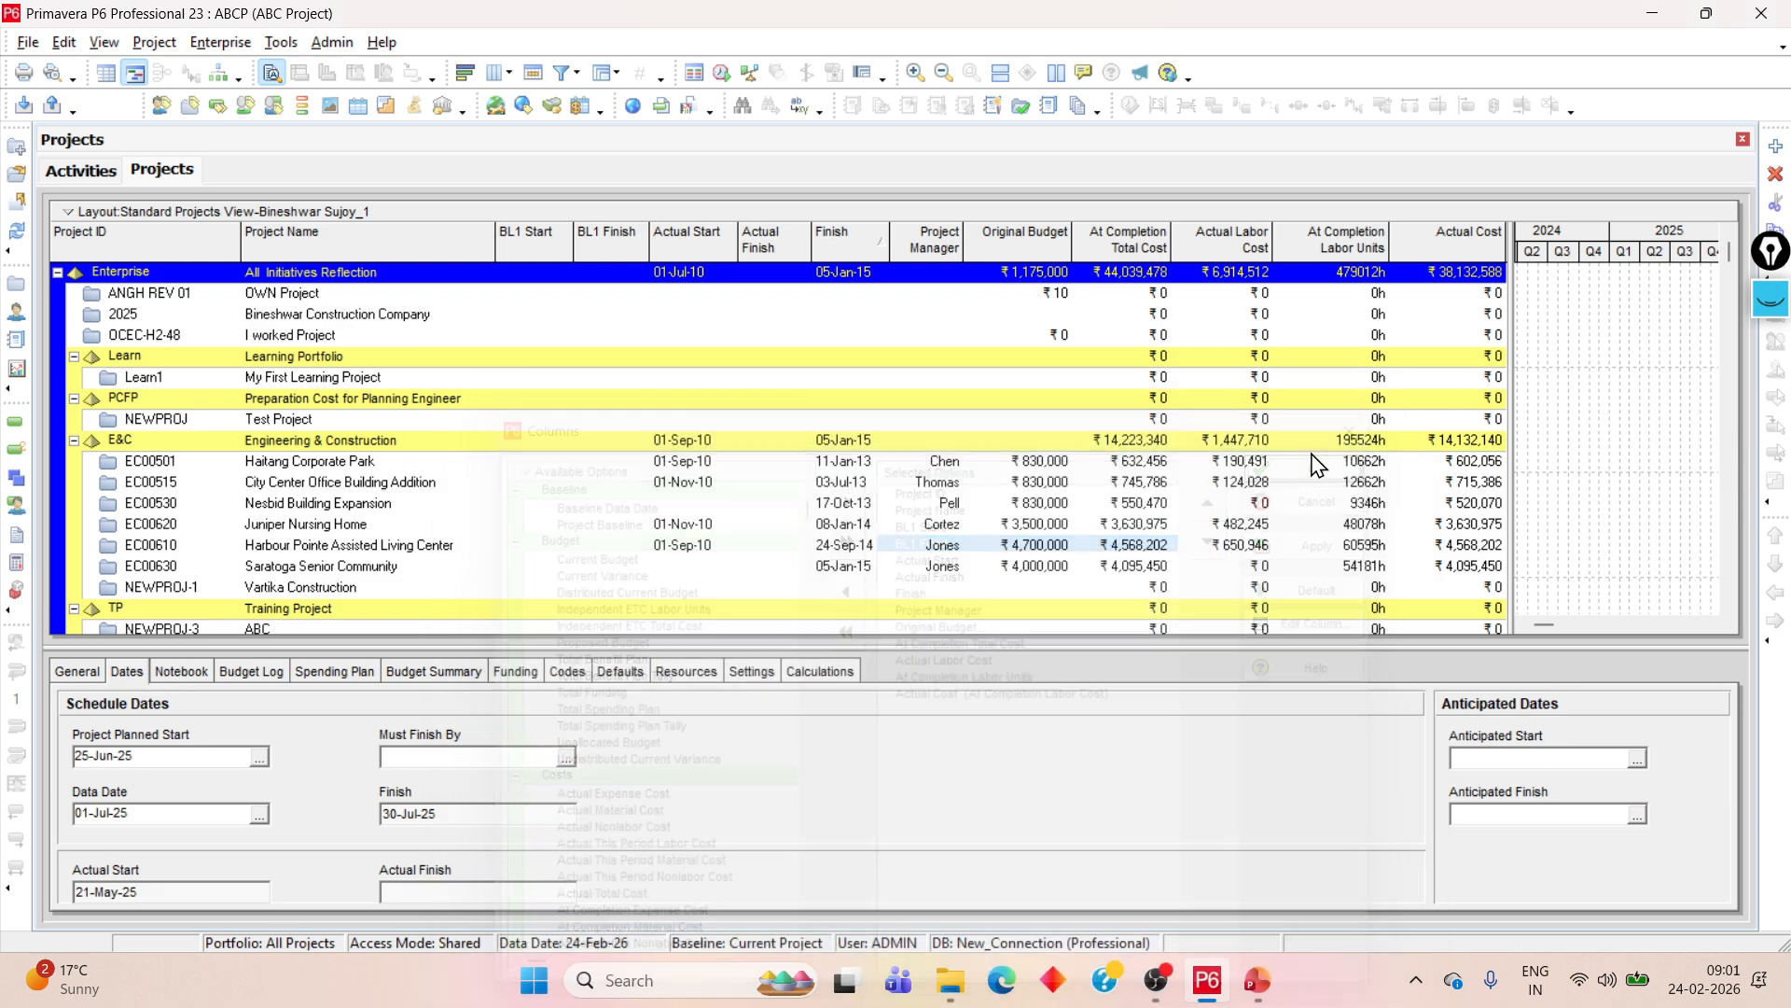
left_click(1254, 956)
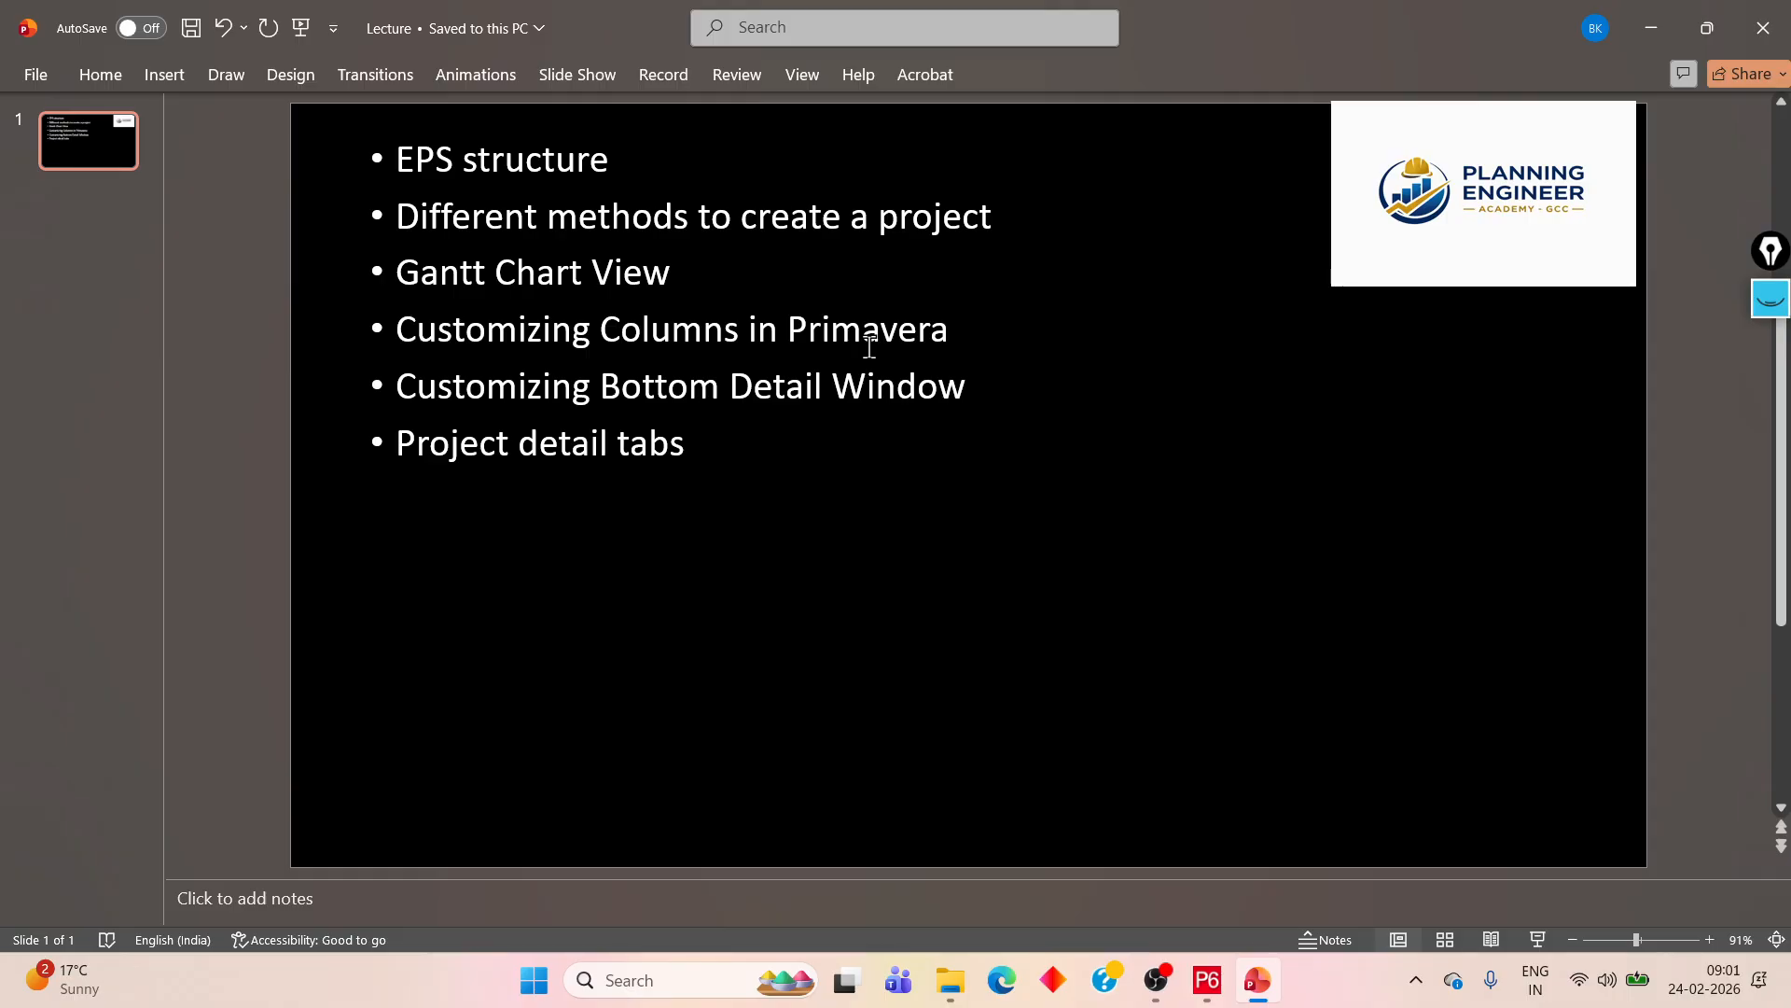
left_click(1647, 27)
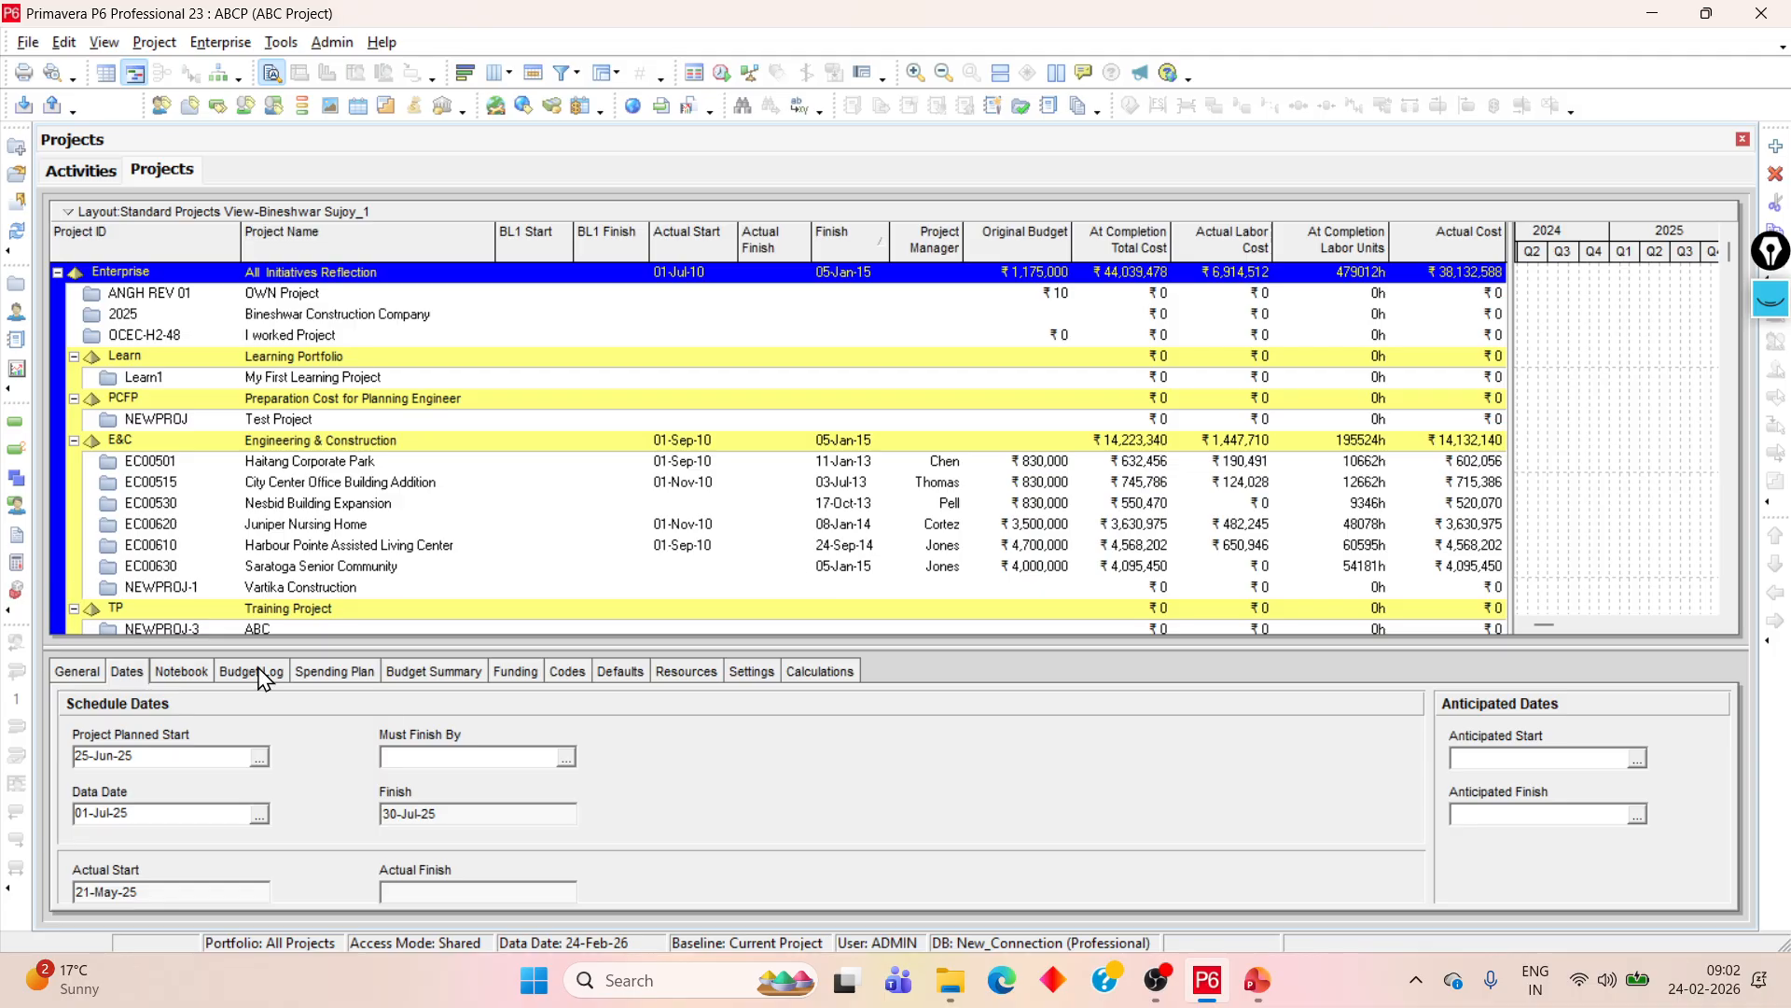
- Review the project's General, Dates, Notebook, Budget Log, Spending Plan and Budget Summary details
left_click(89, 669)
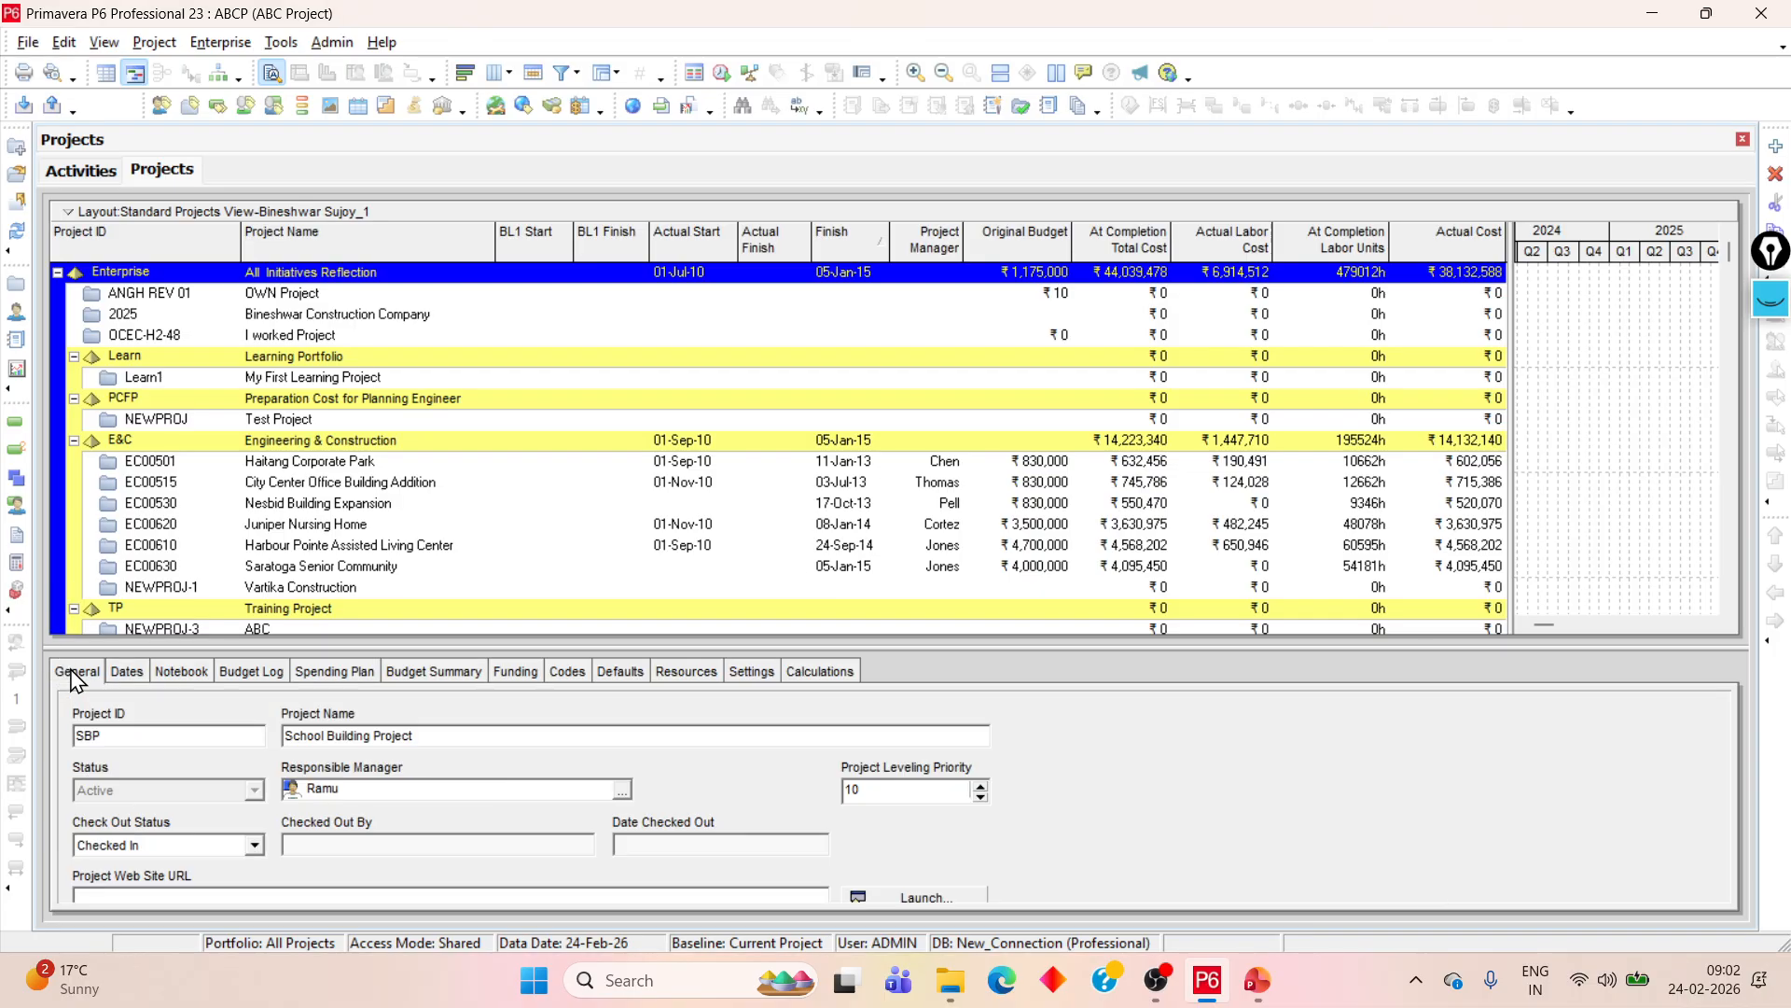
left_click(116, 678)
left_click(65, 679)
left_click(118, 679)
left_click(183, 672)
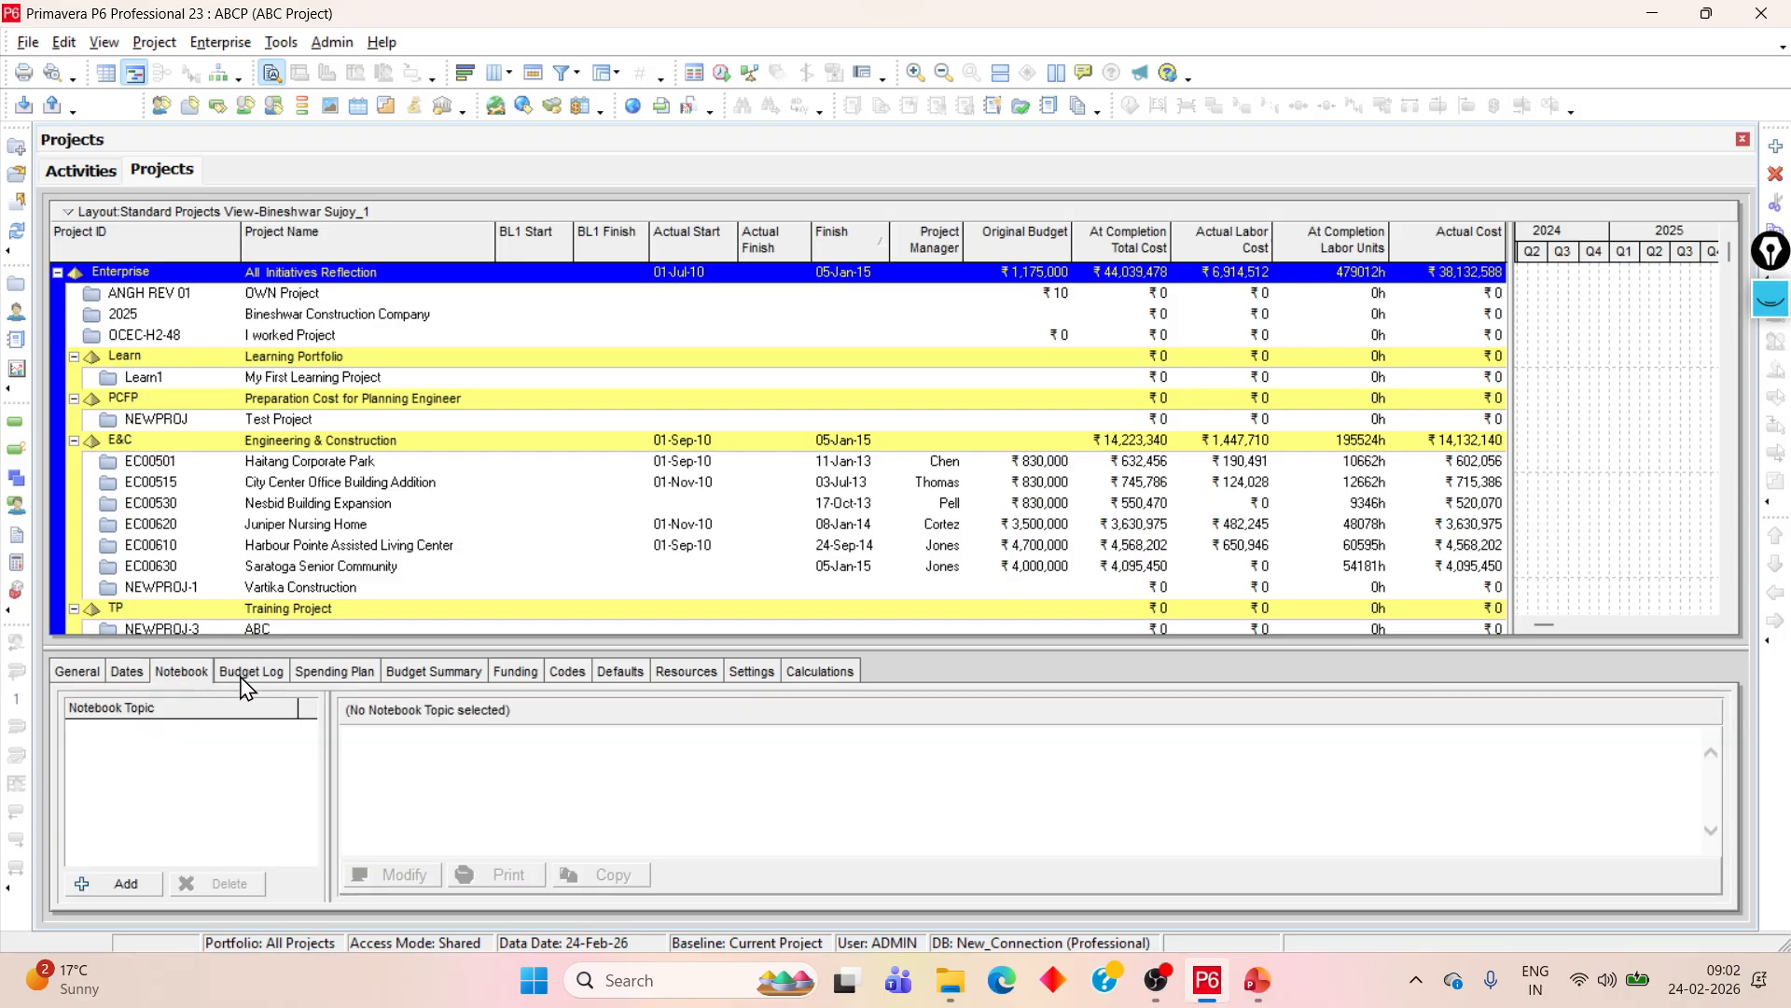
left_click(250, 675)
left_click(333, 677)
left_click(451, 675)
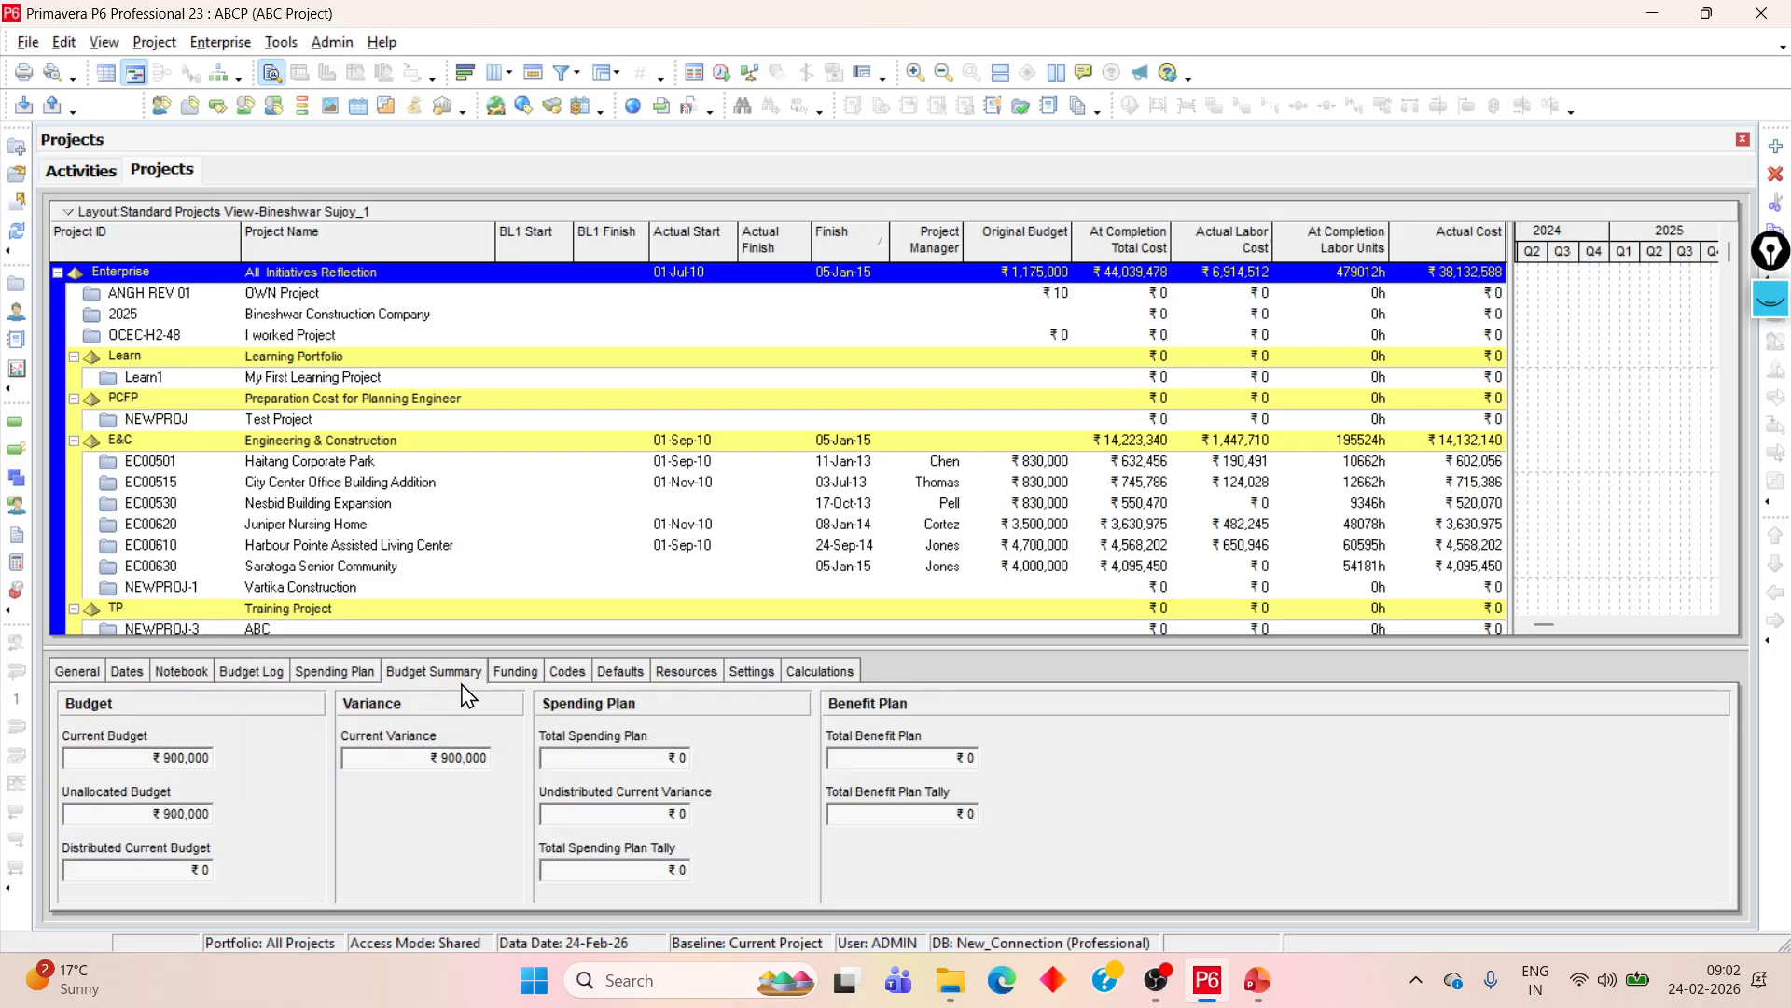
- Review the project's Funding, Codes, Defaults, Resources and Settings details, and return to the General details
left_click(515, 673)
left_click(567, 673)
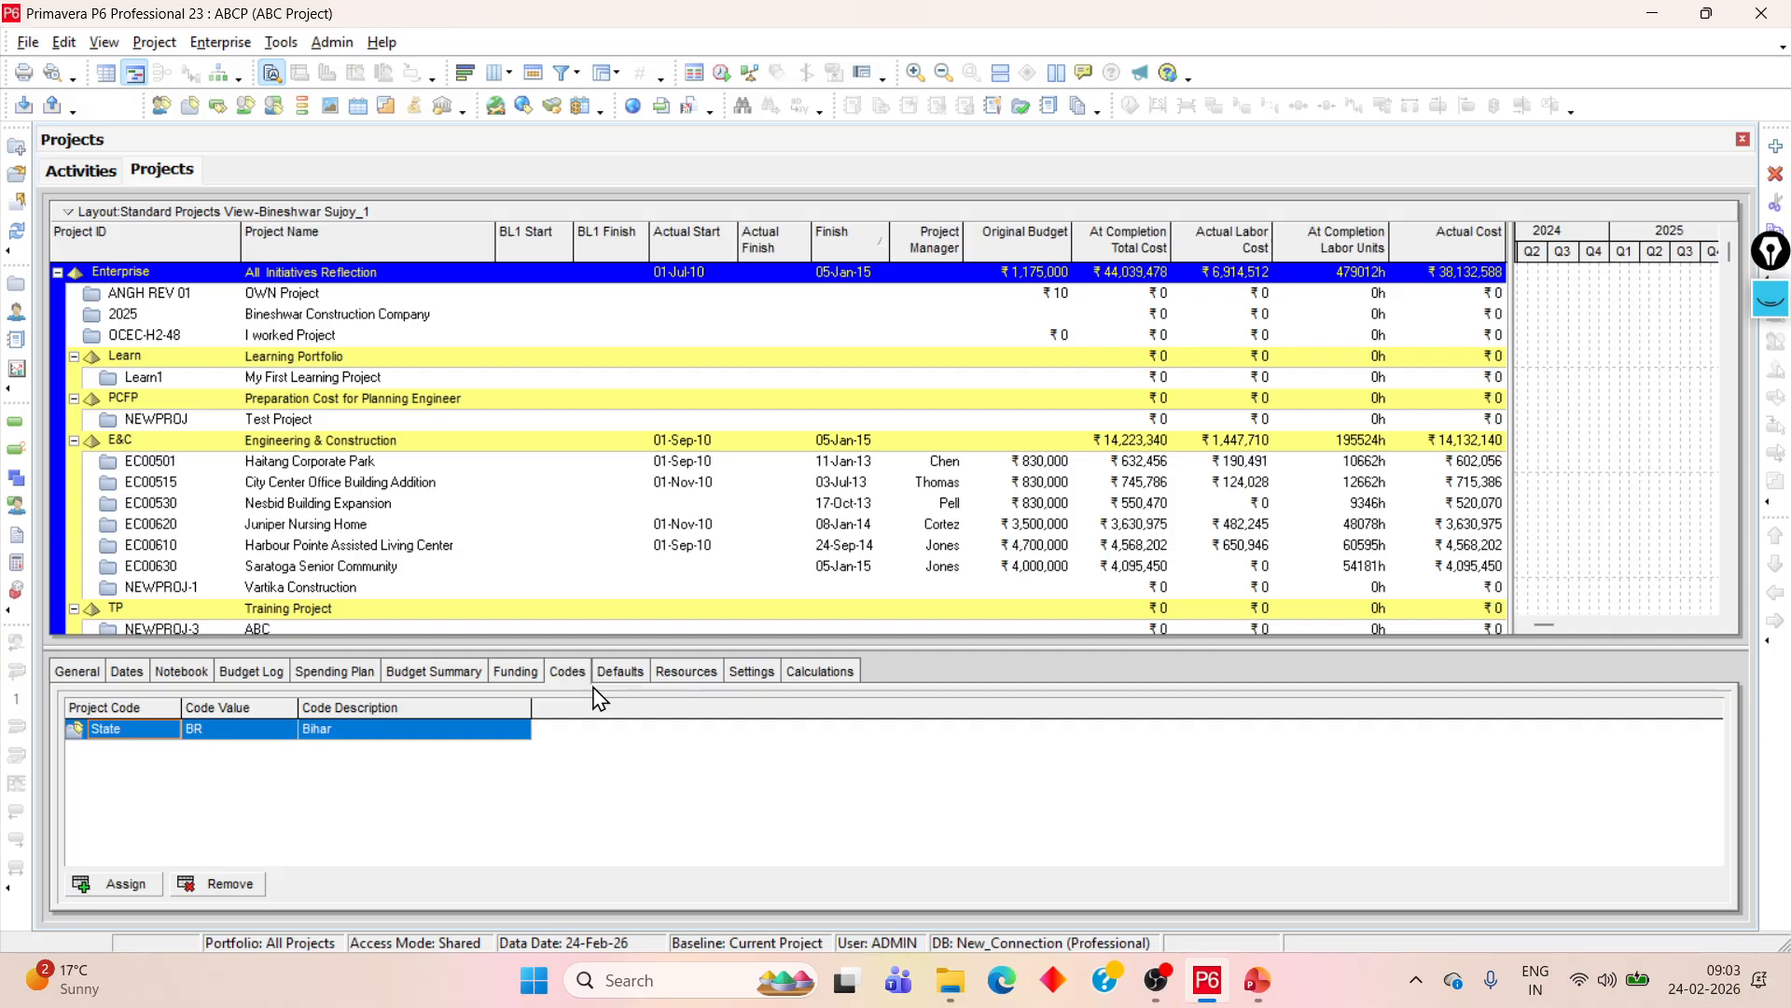
left_click(614, 690)
left_click(668, 690)
left_click(762, 690)
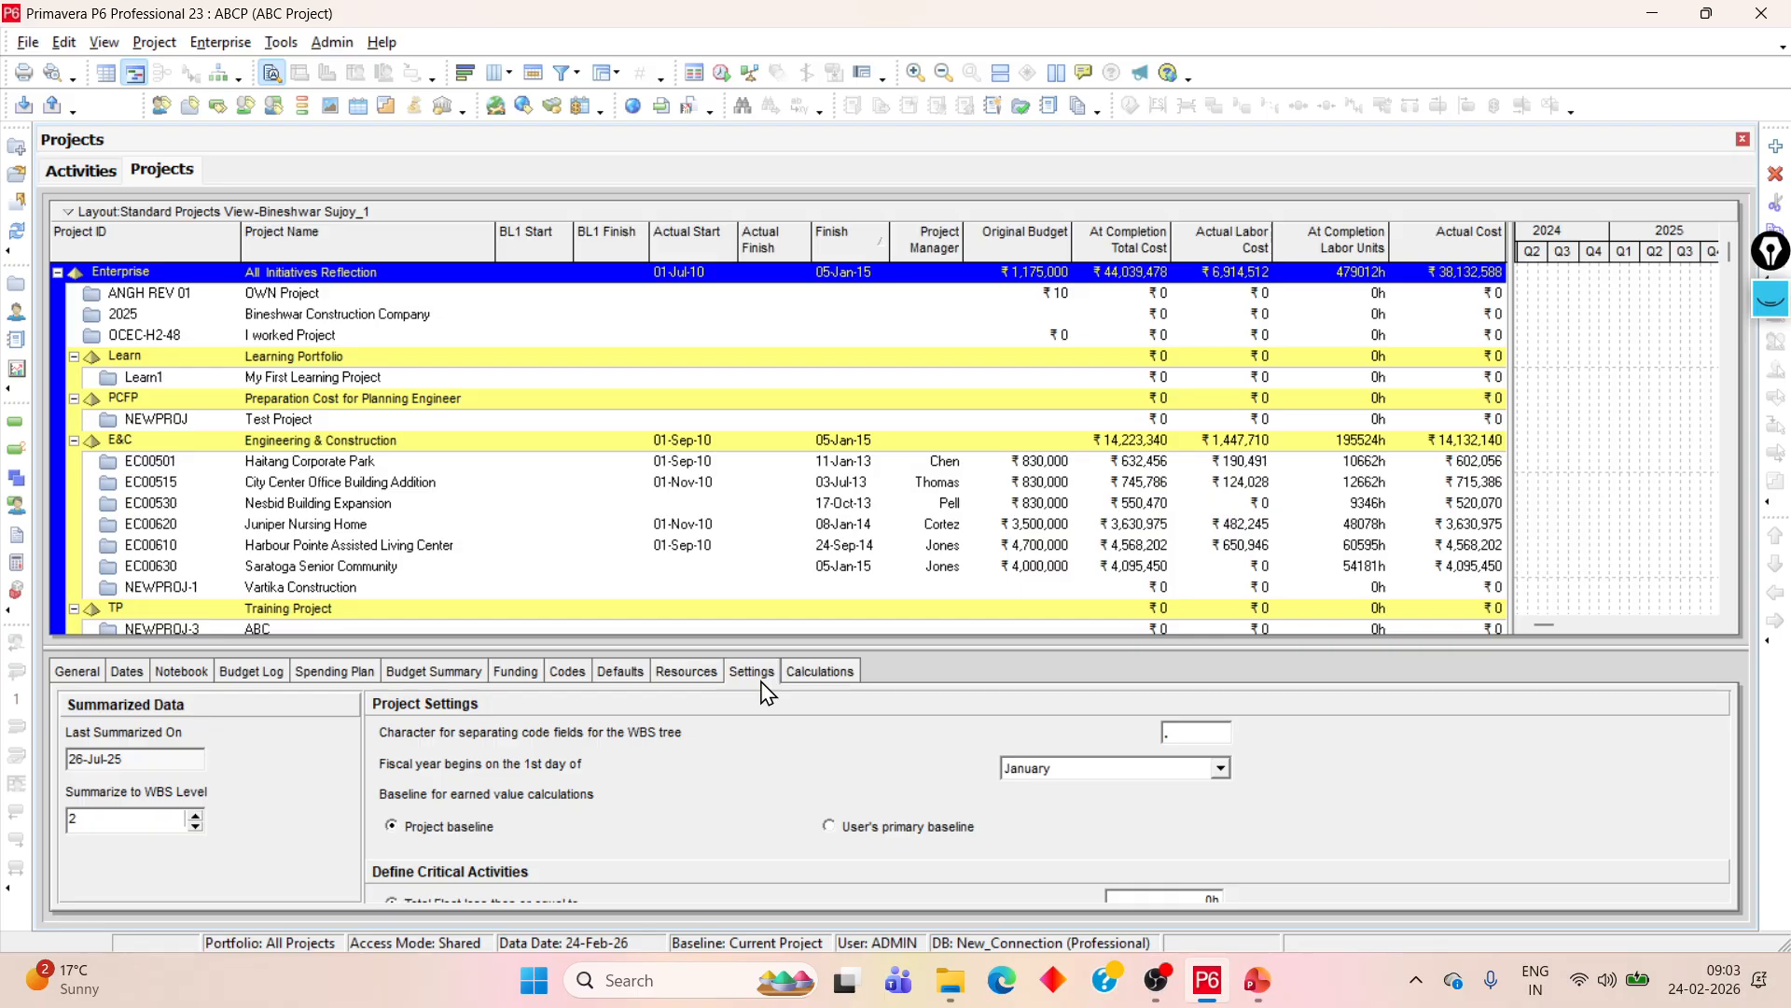
left_click(61, 675)
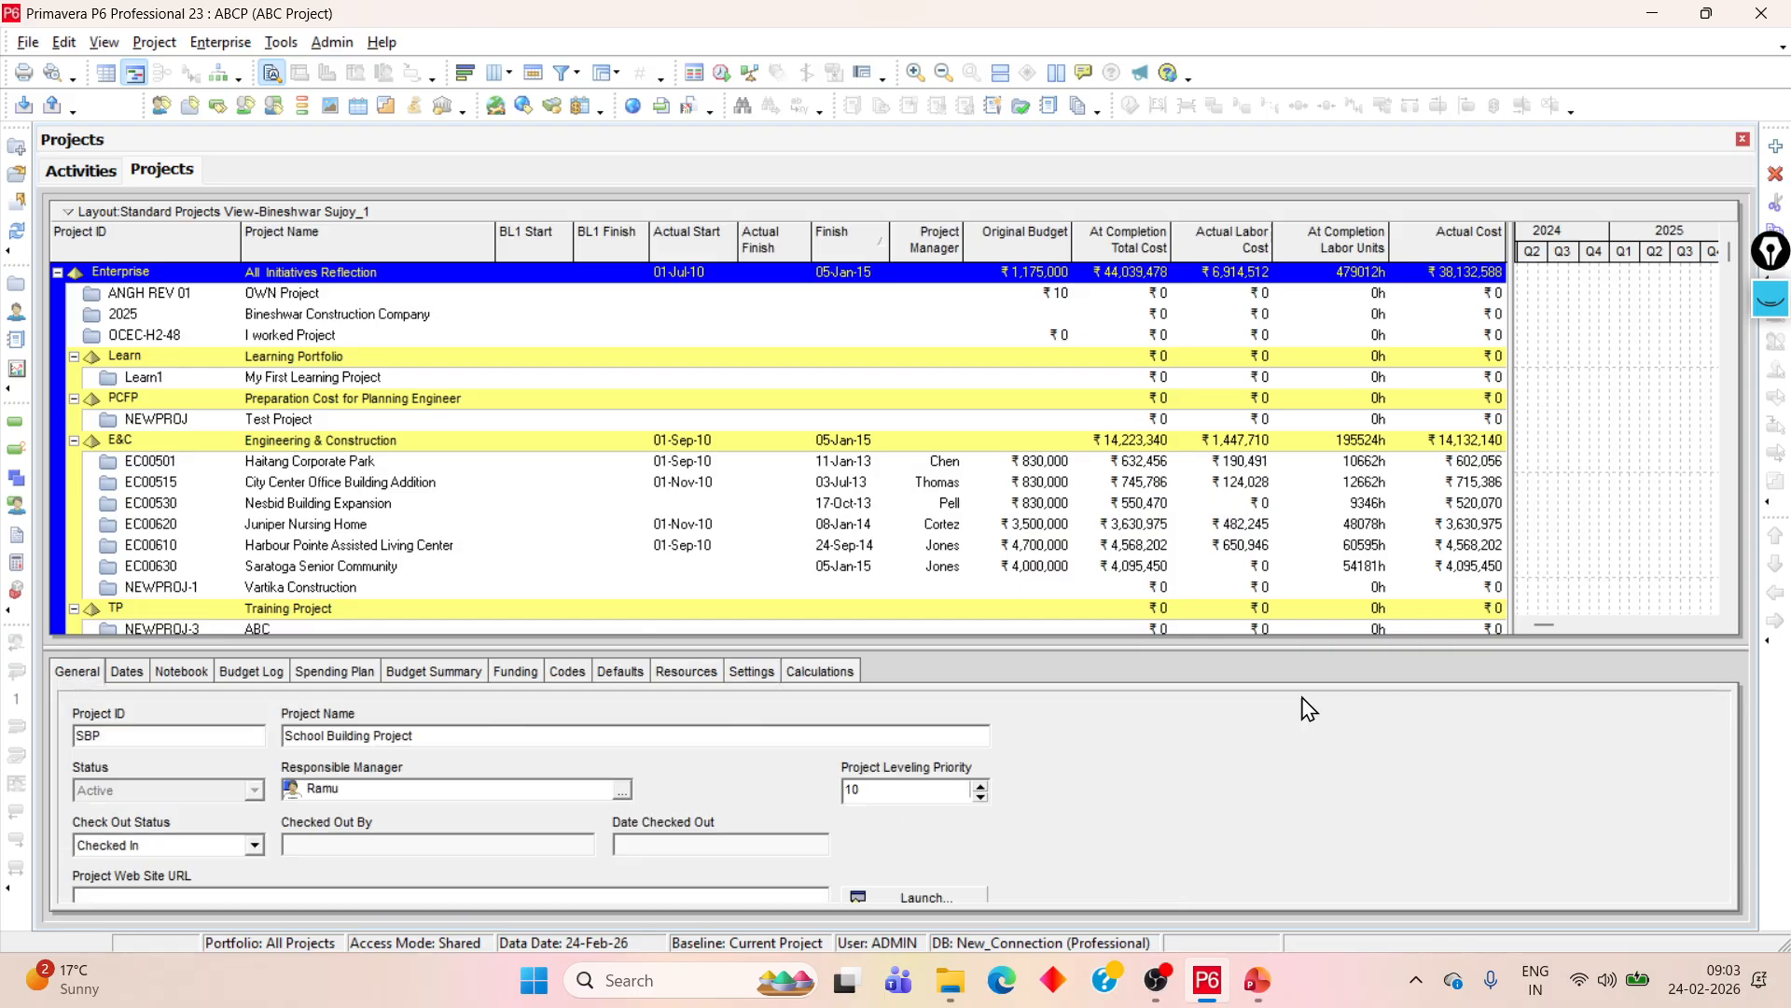
- Customize the project details window by removing Defaults from the displayed tabs, and apply the change
right_click(953, 674)
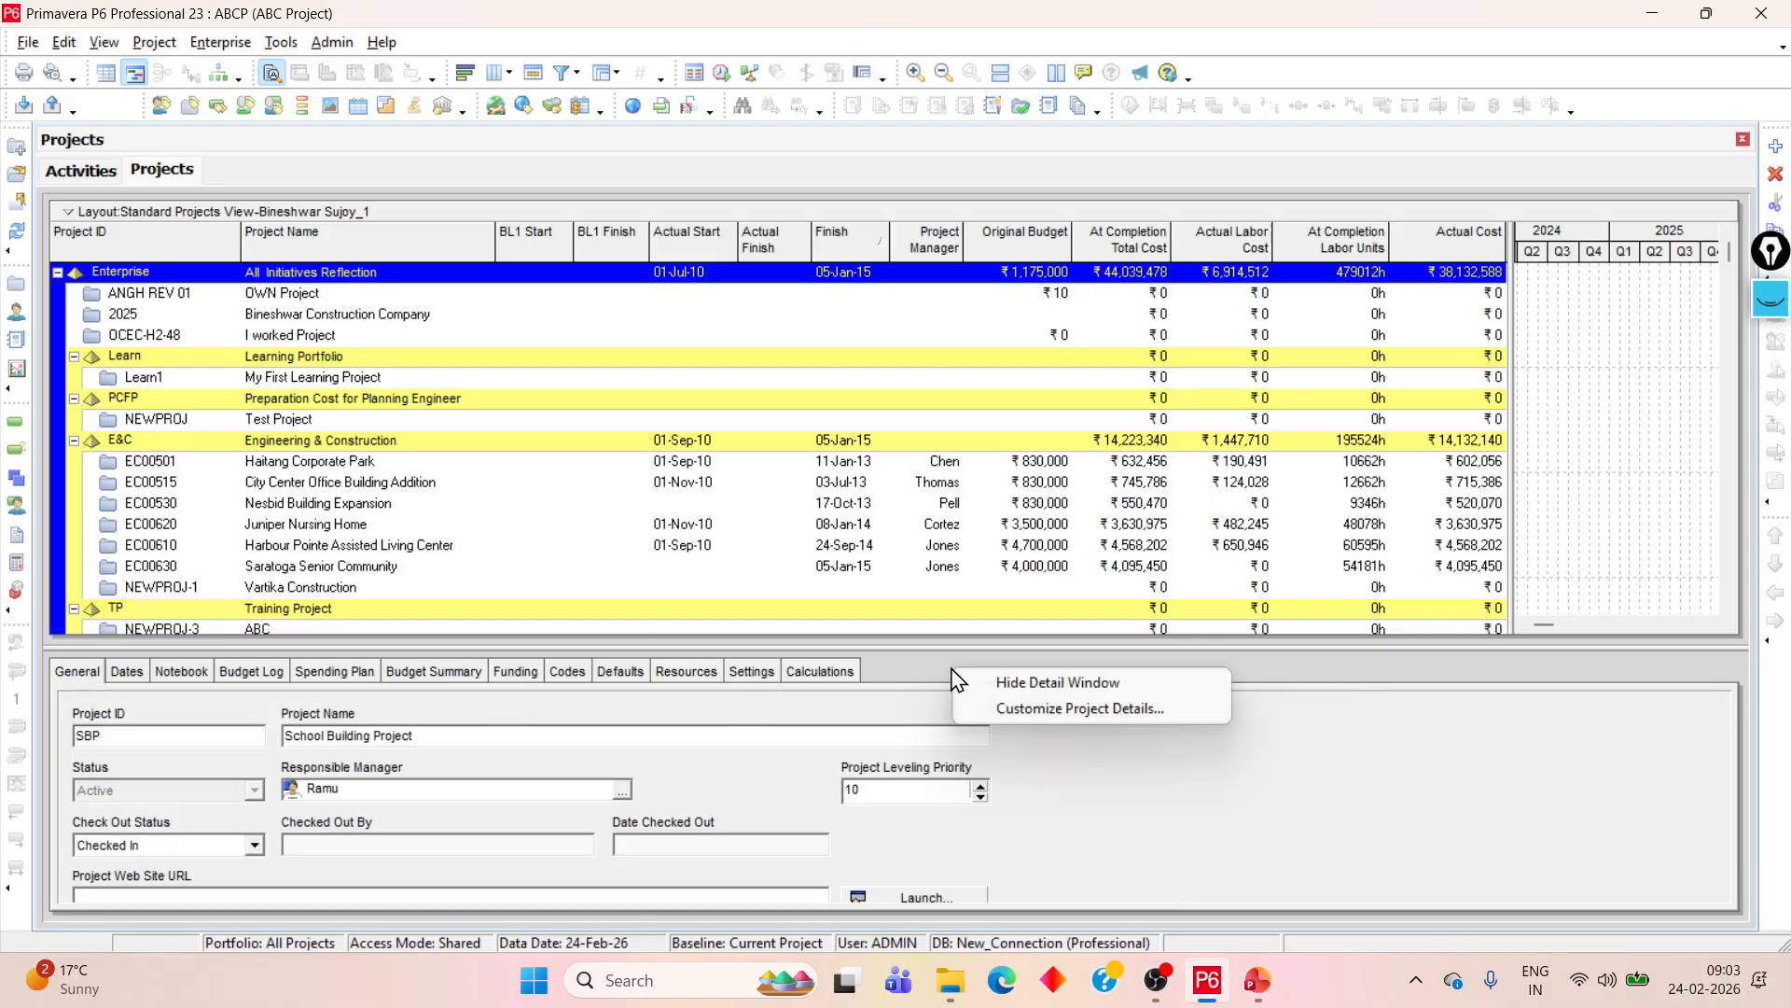
left_click(1065, 711)
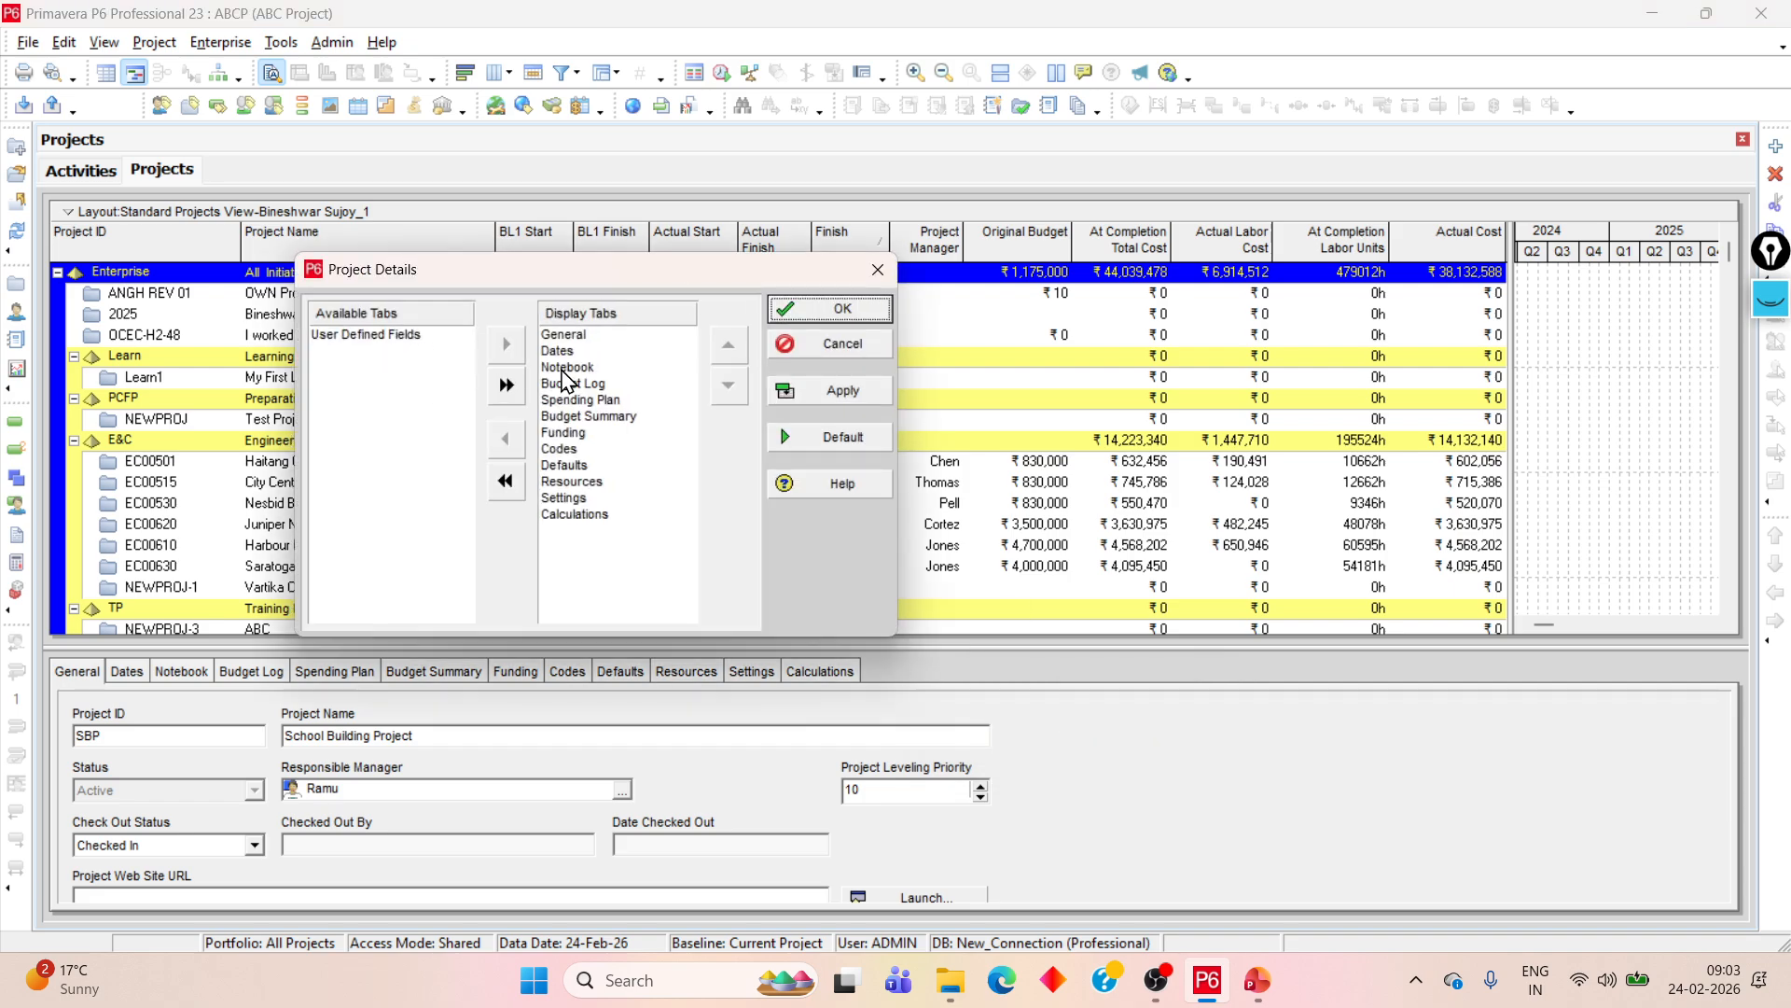
left_click(557, 337)
left_click(560, 351)
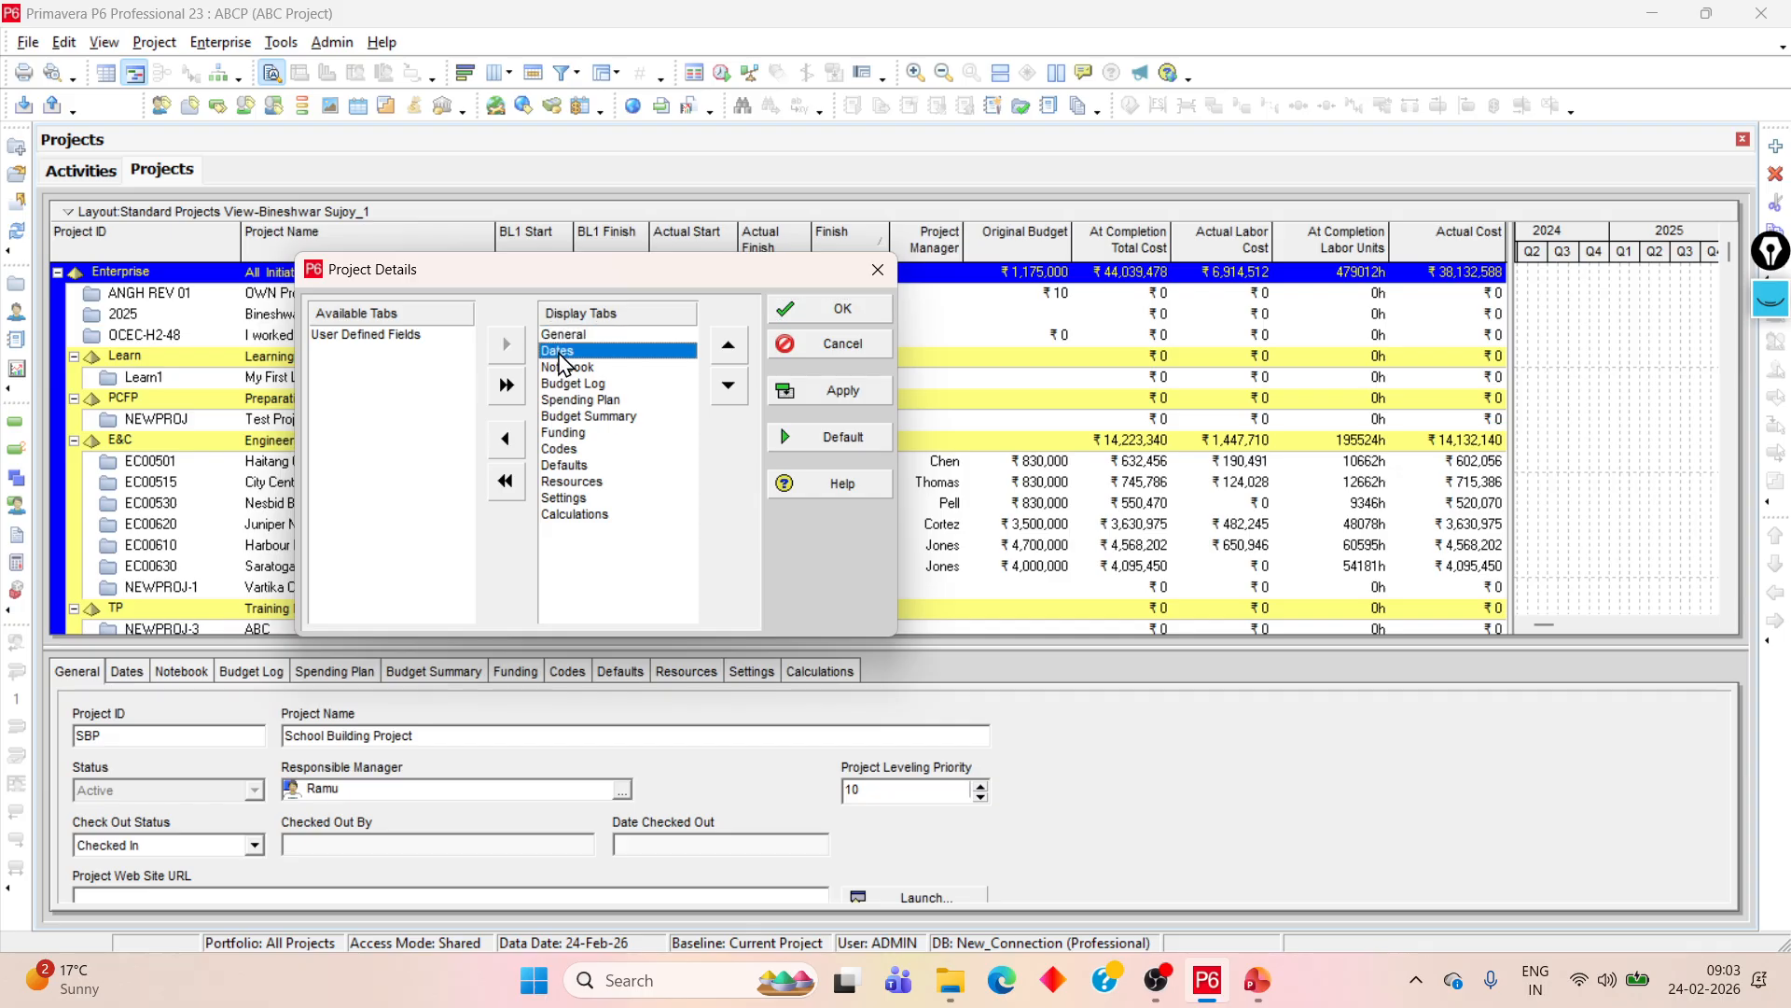
left_click(575, 514)
left_click(573, 482)
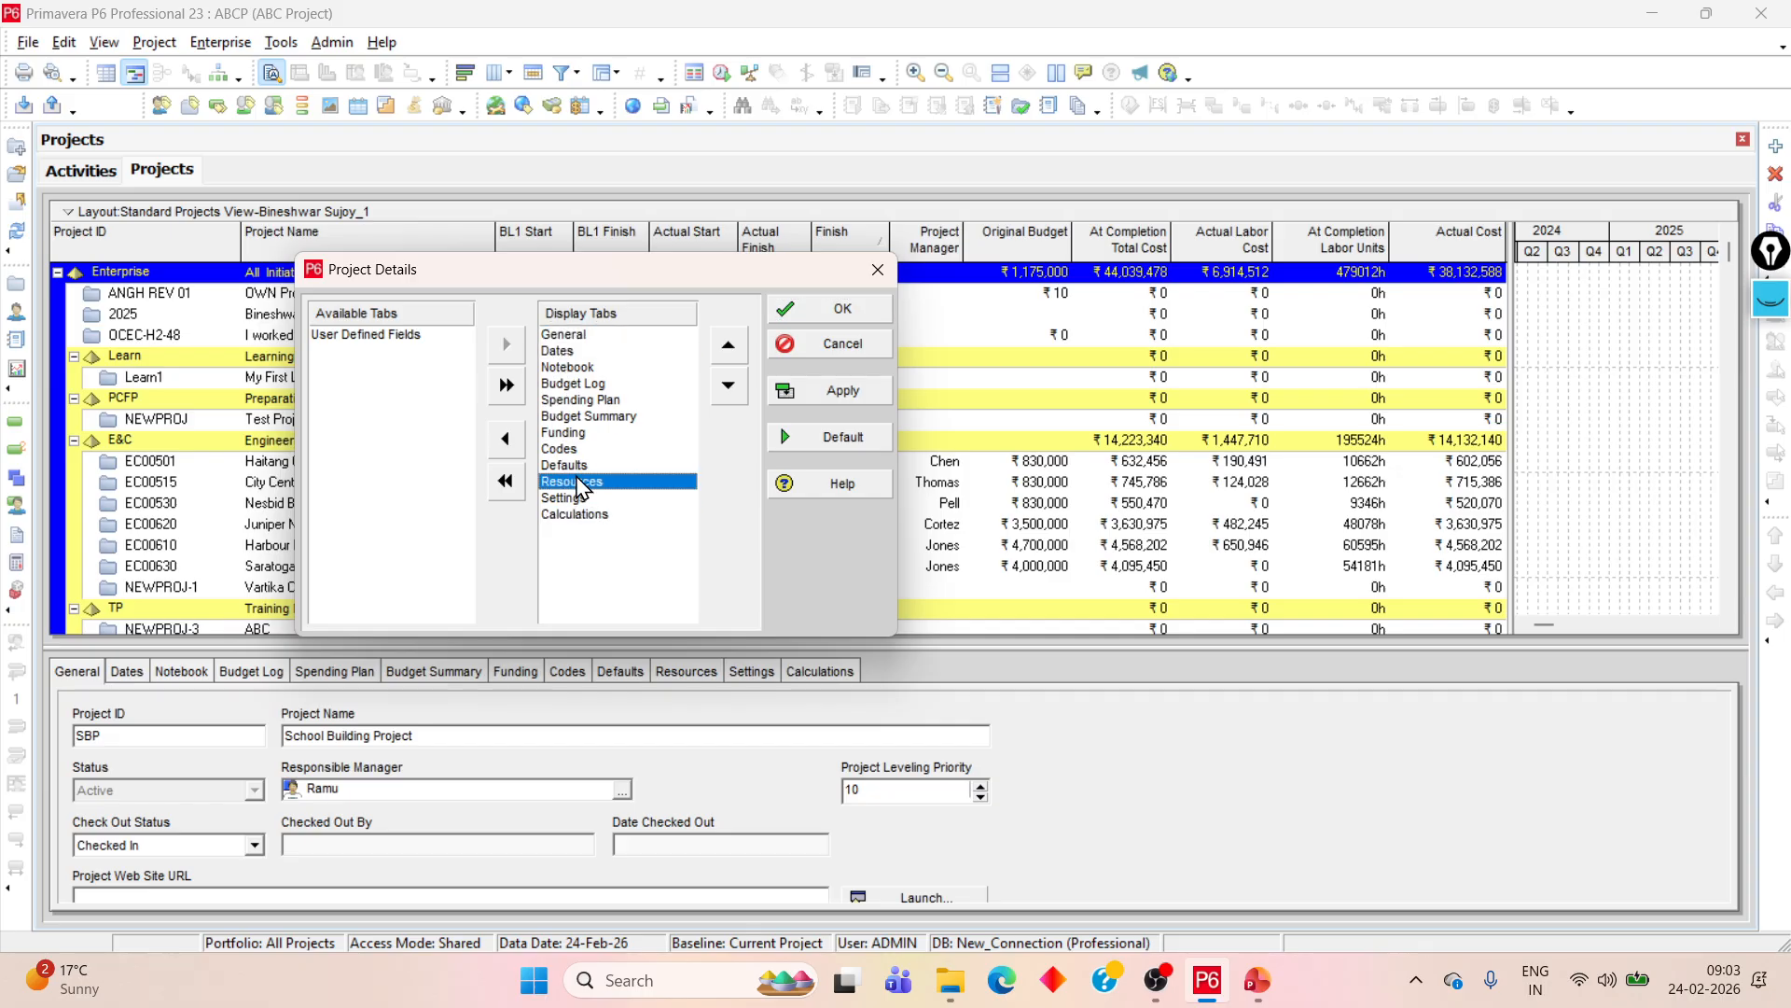
left_click(578, 451)
left_click(579, 466)
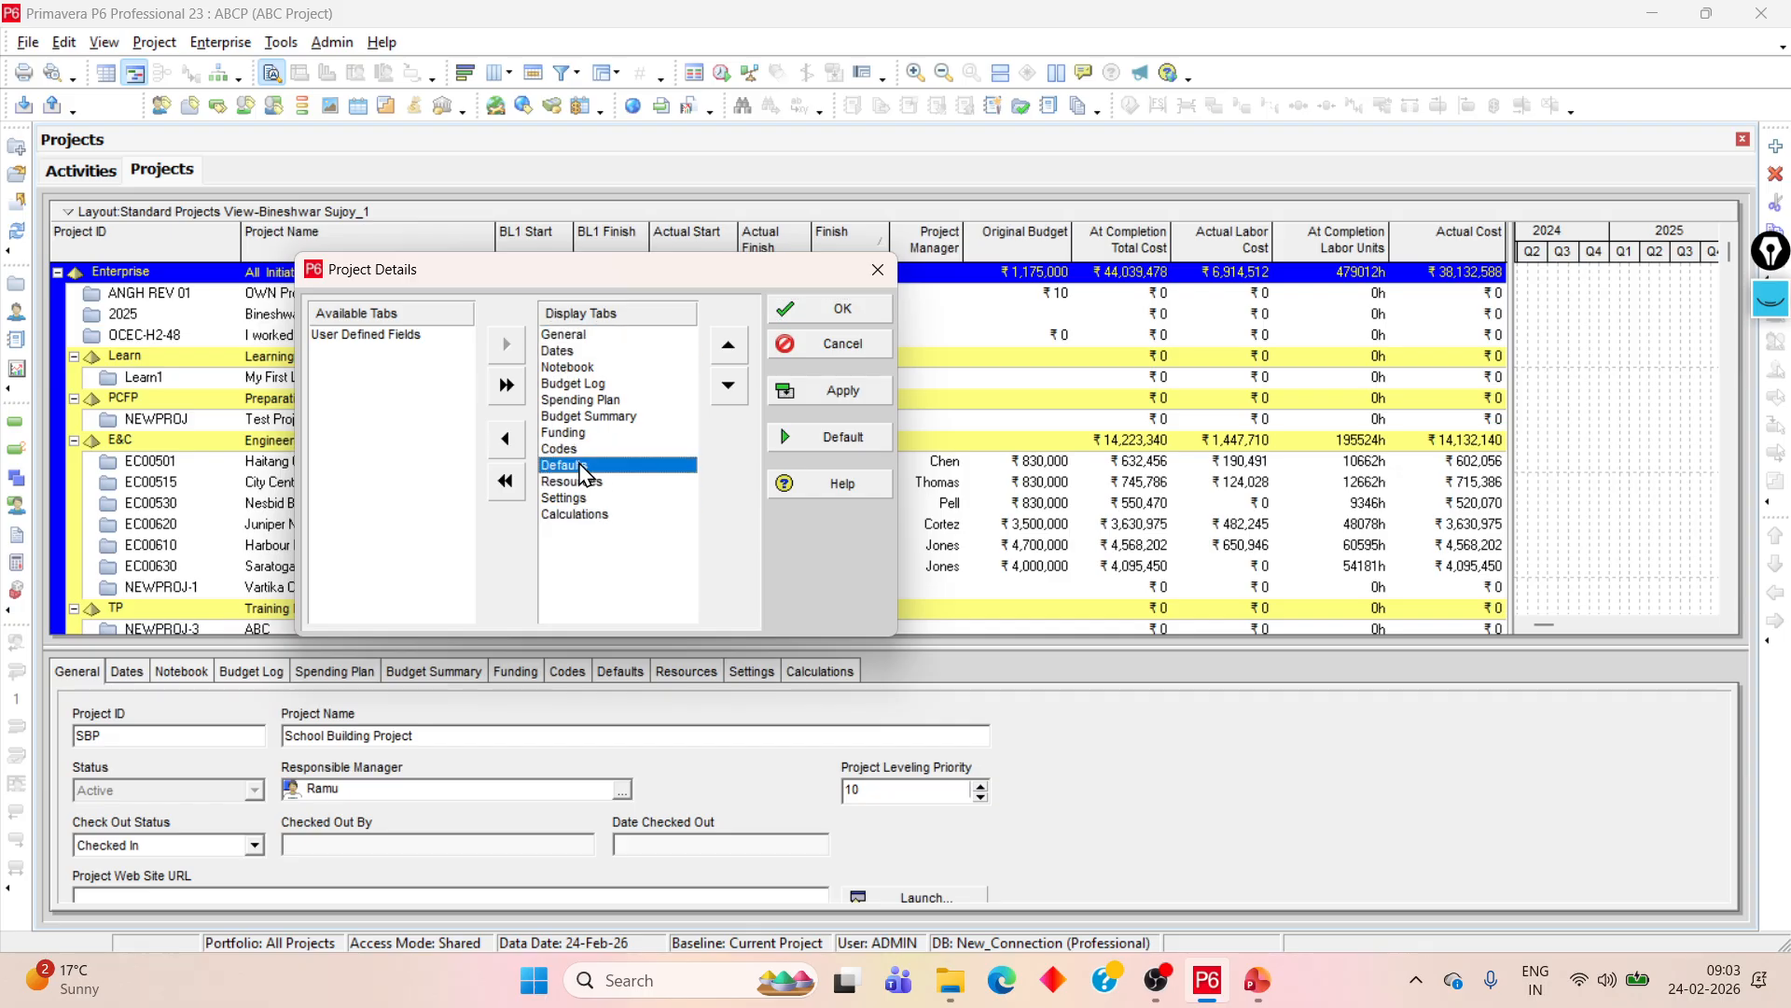
left_click(504, 441)
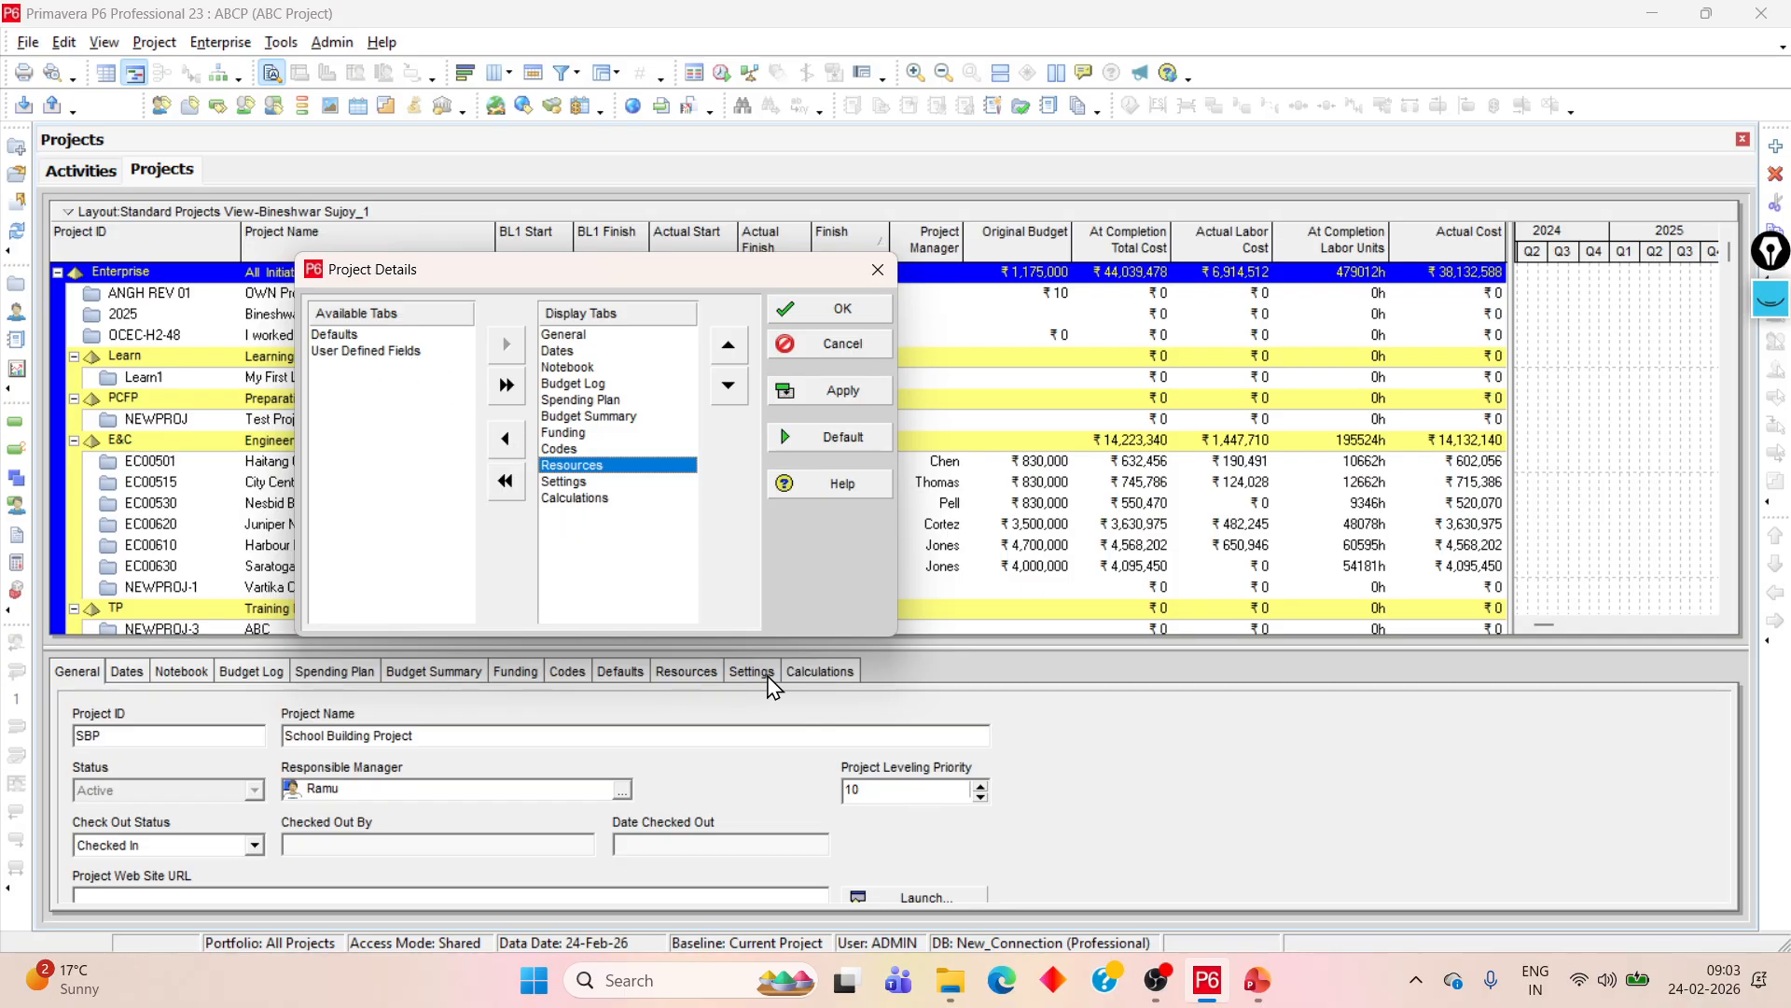
left_click(849, 397)
left_click(844, 306)
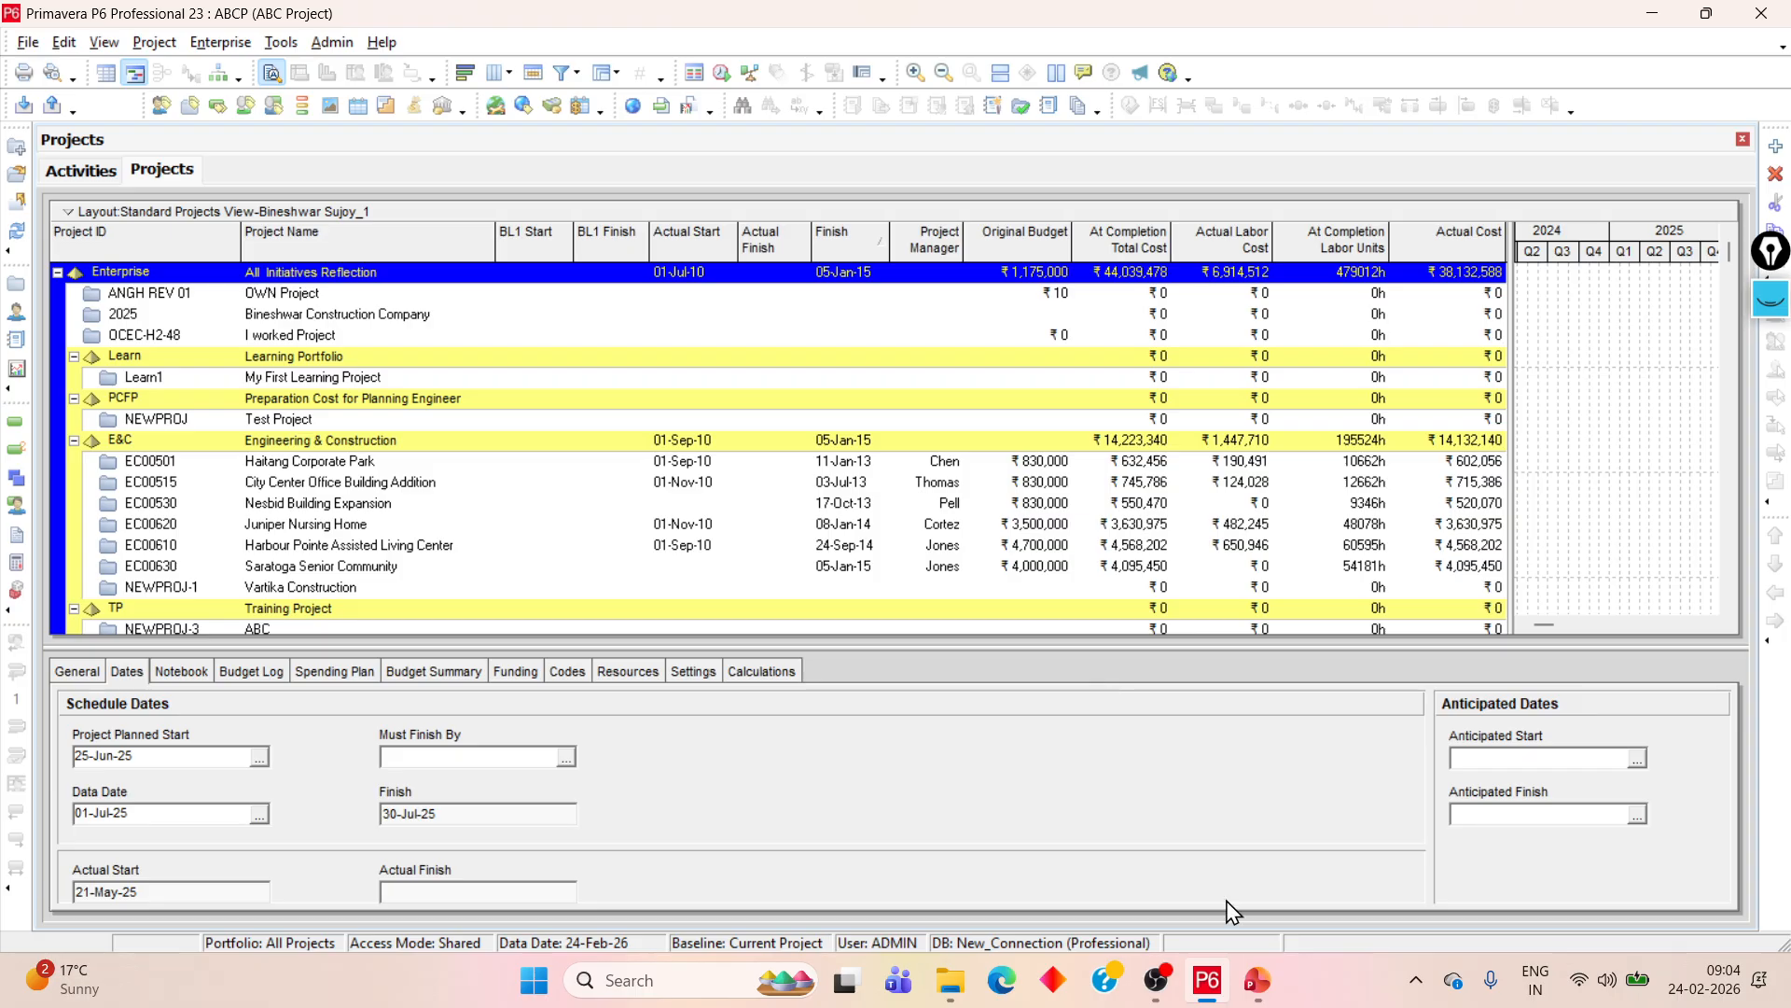
- Check the remaining topics on the PowerPoint lecture slide and return to the Primavera P6 projects view
left_click(1256, 979)
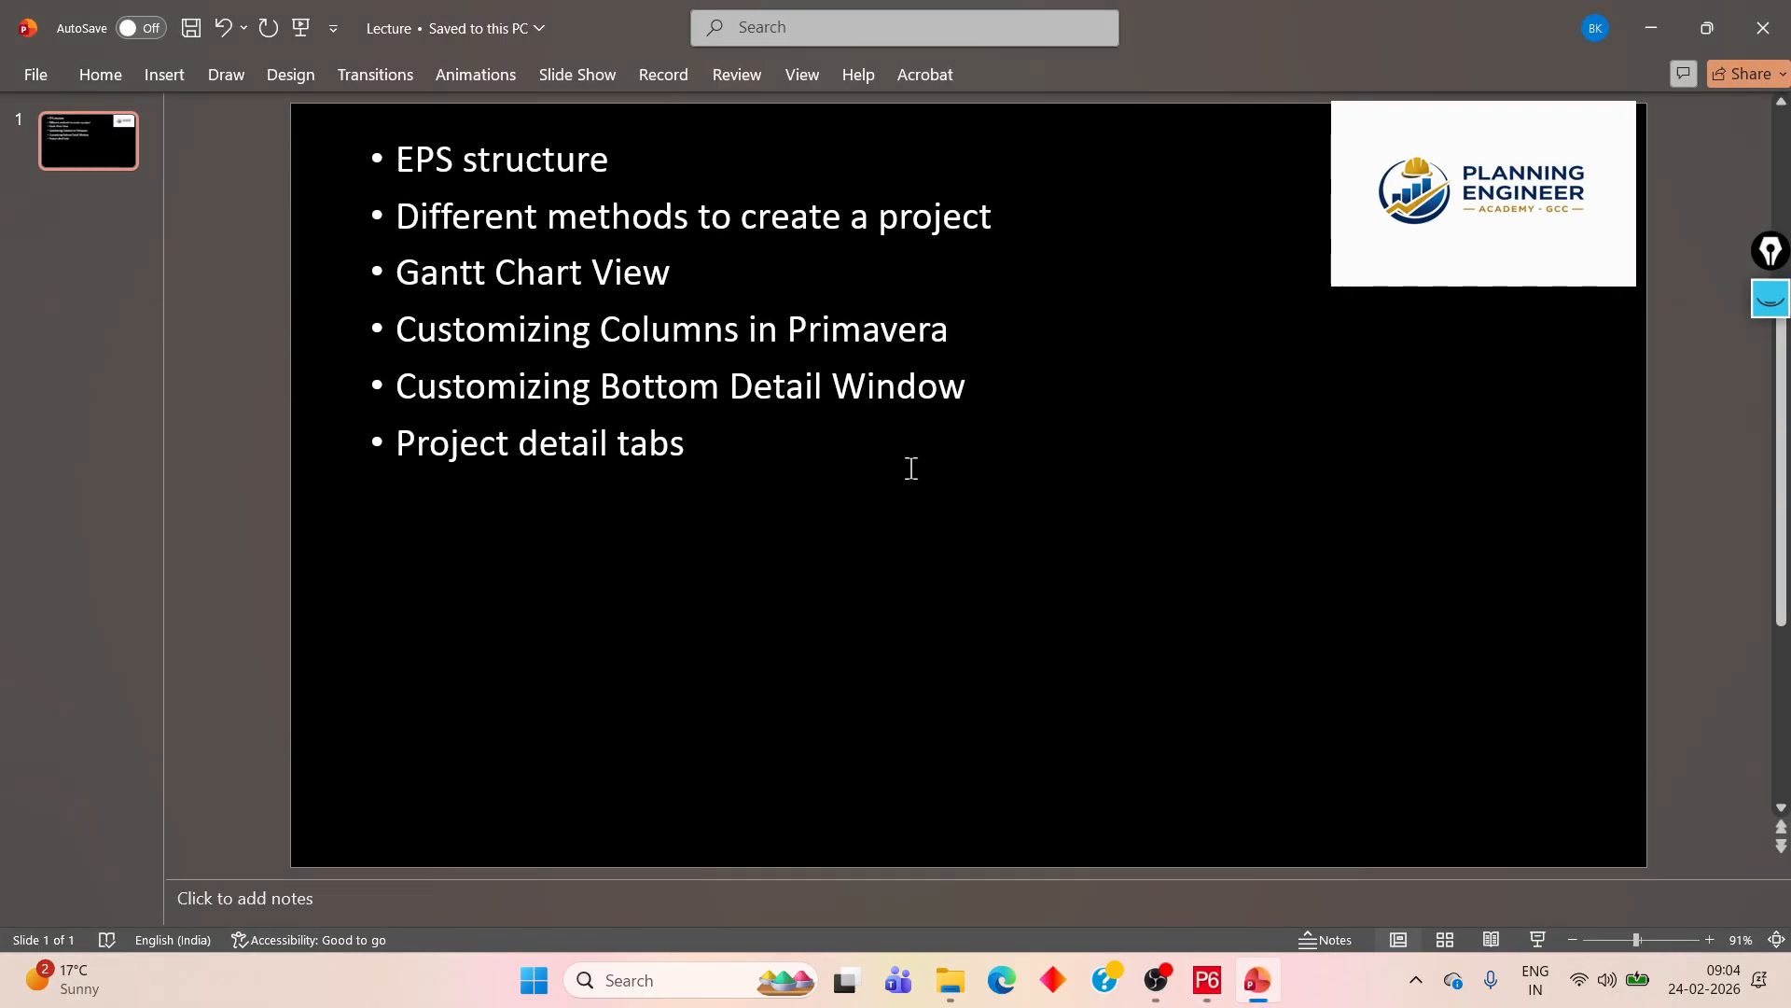
left_click(1664, 5)
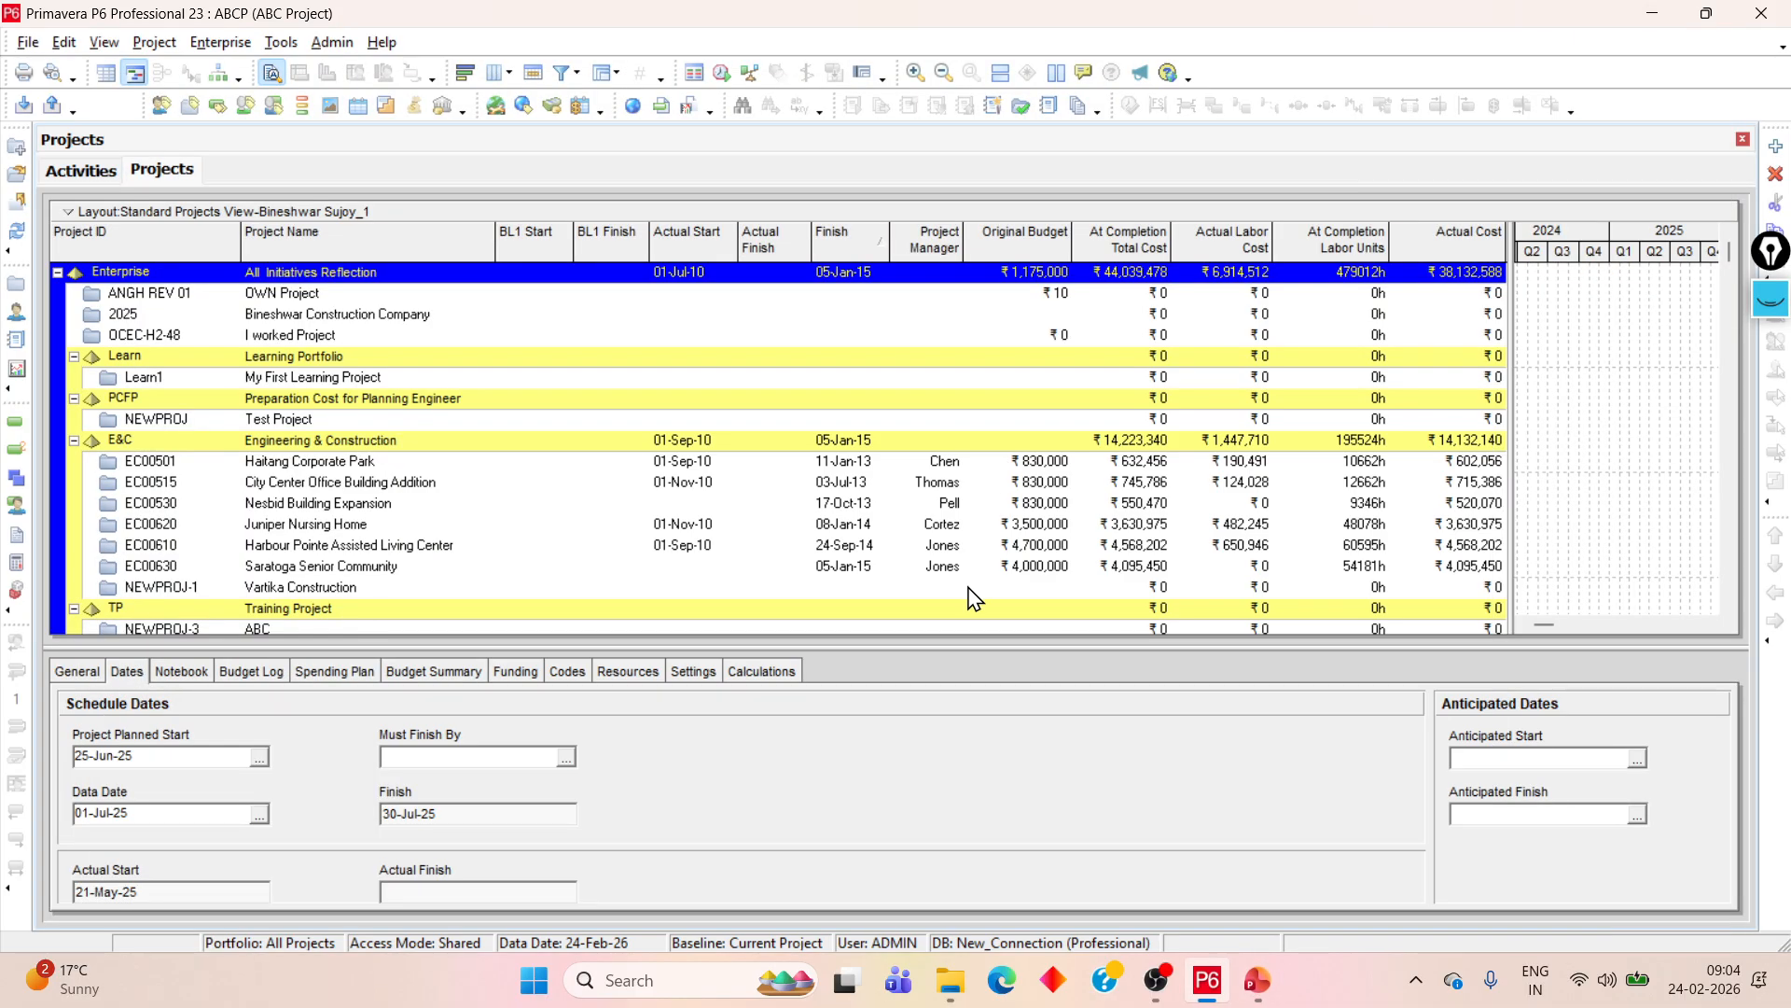